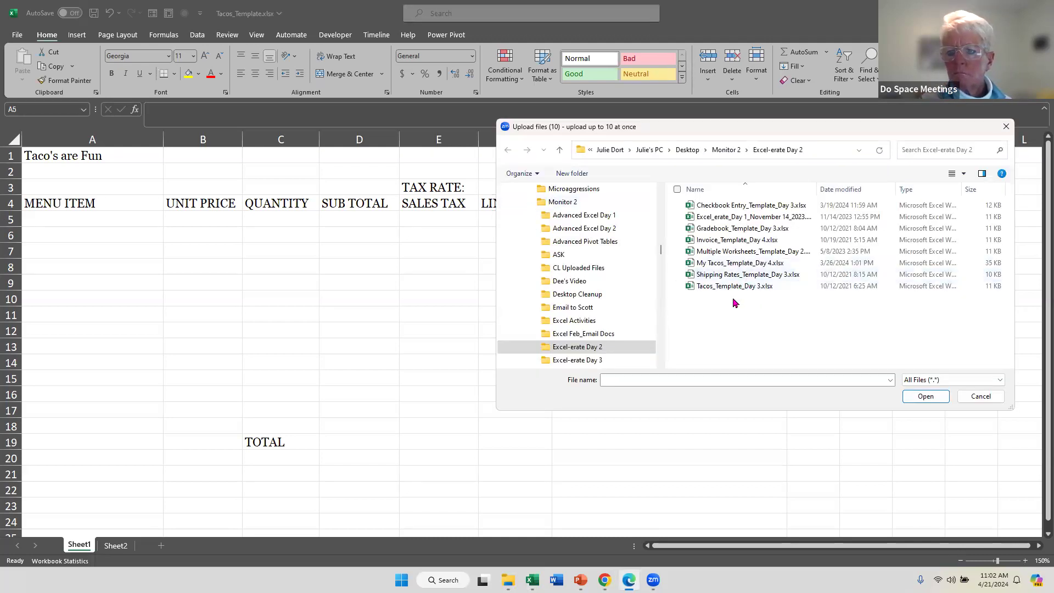
# Upload the file Tacos_Template_Day 3.xlsx from the Excel-erate Day 2 folder
pyautogui.doubleClick(734, 288)
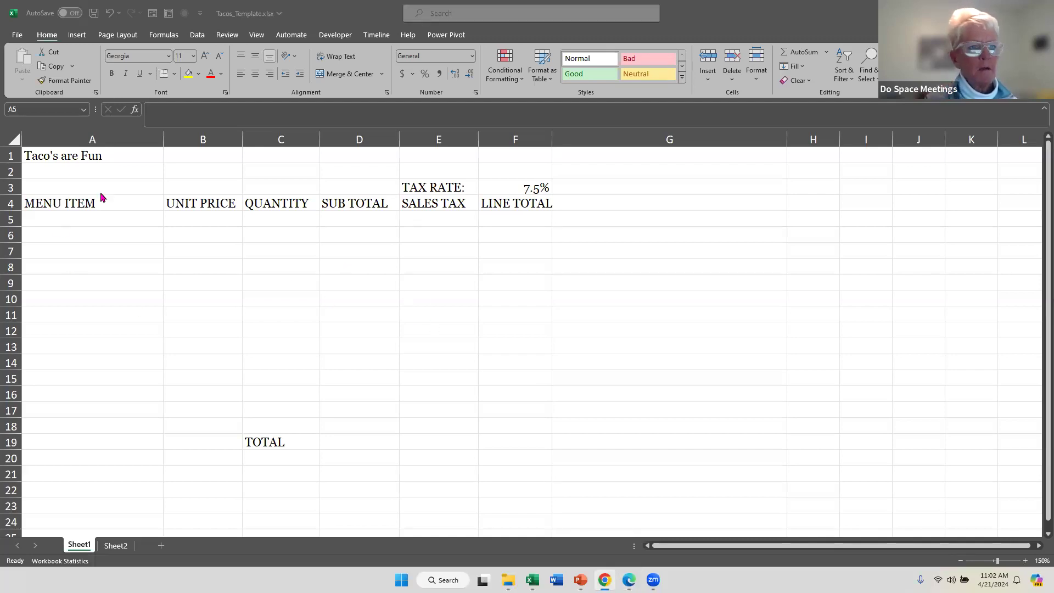
# Review the title, menu item and unit price cells on Sheet1 and the menu price list on Sheet2
pyautogui.click(74, 158)
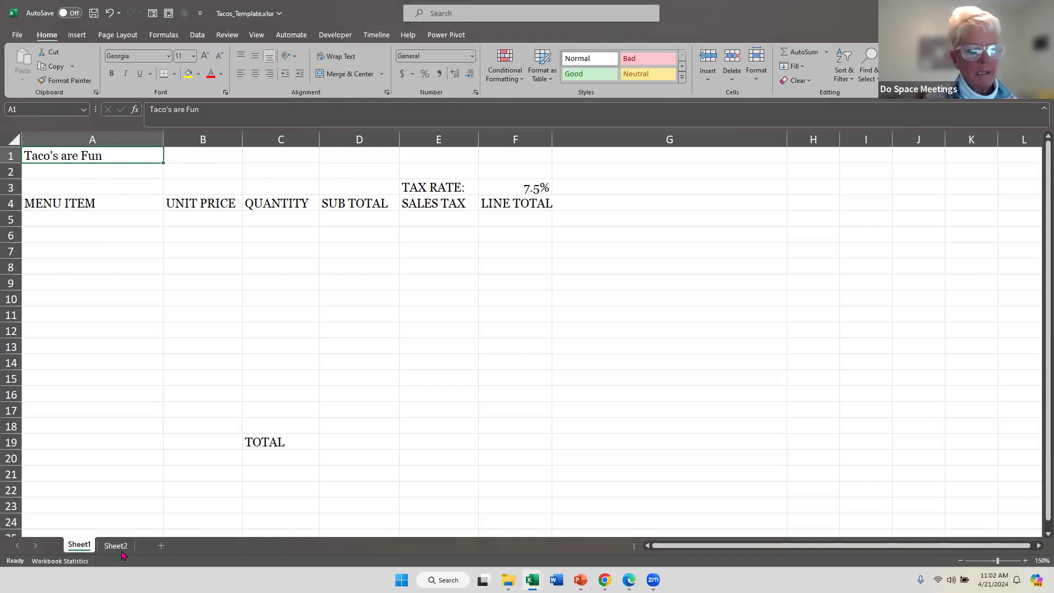
pyautogui.click(67, 228)
pyautogui.click(67, 215)
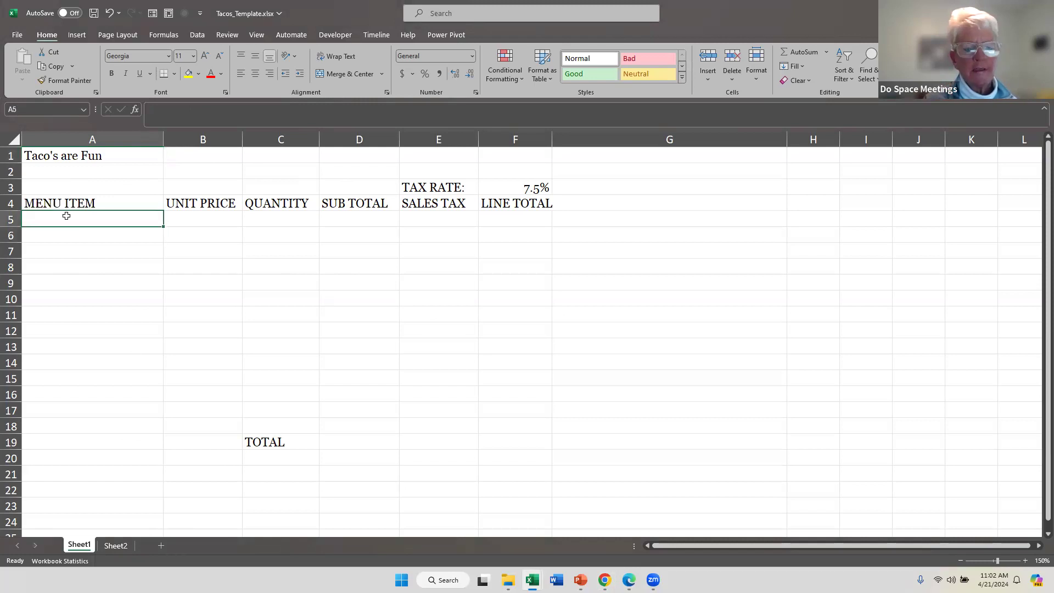
pyautogui.click(211, 221)
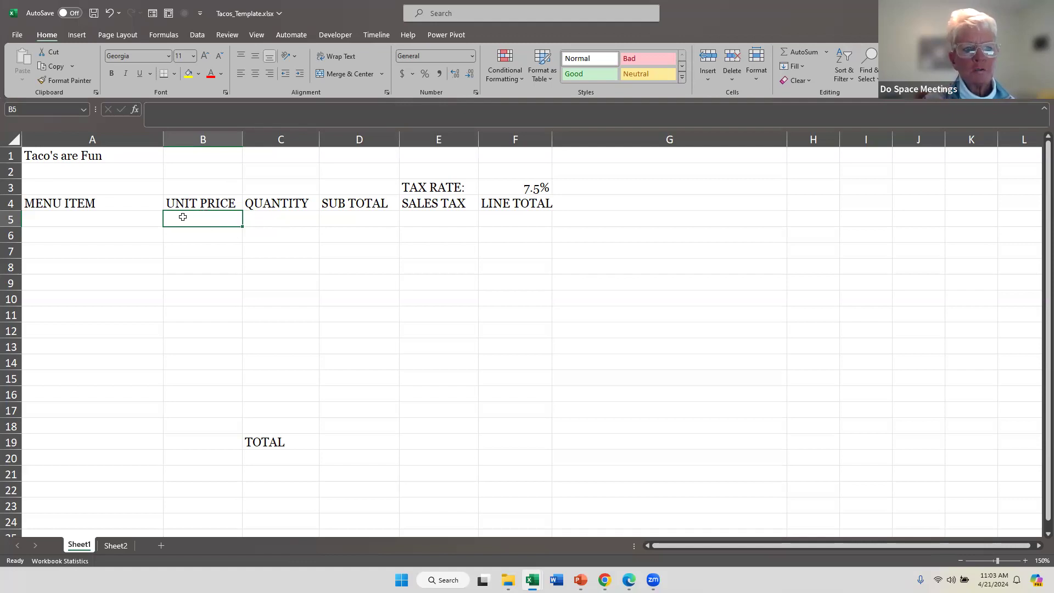
pyautogui.click(71, 221)
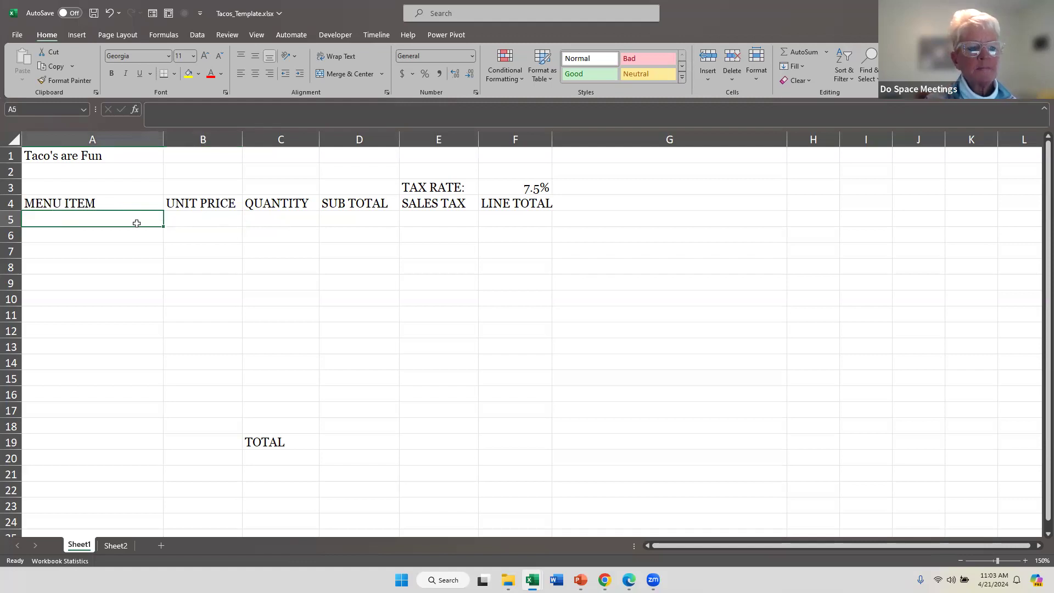
pyautogui.click(110, 548)
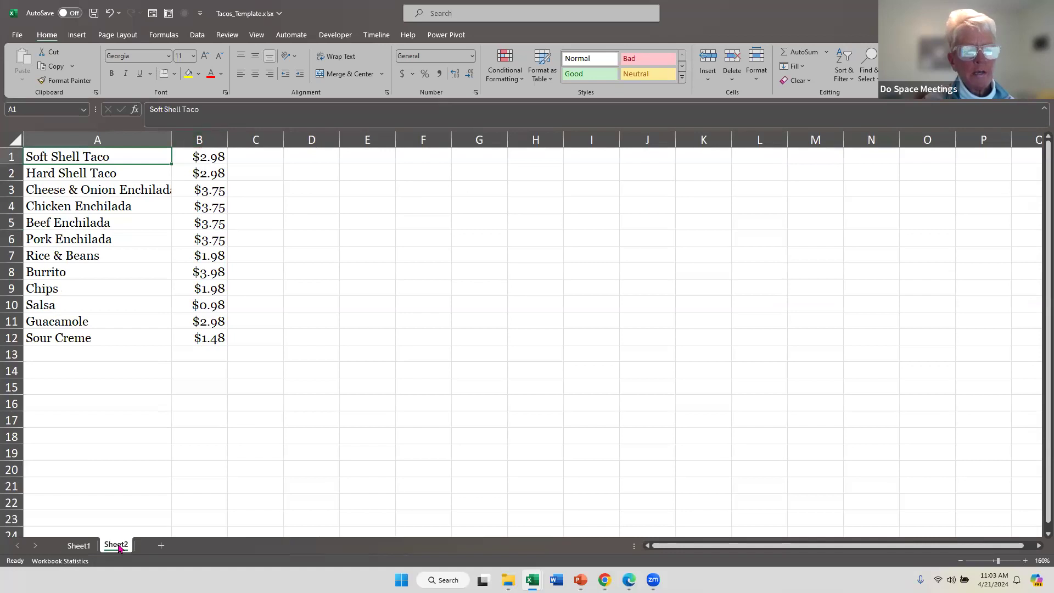
pyautogui.click(83, 549)
# Examine the quantity, subtotal, sales tax, tax rate, line total and TOTAL row cells on Sheet1, and recheck the Sheet2 price list
pyautogui.click(305, 219)
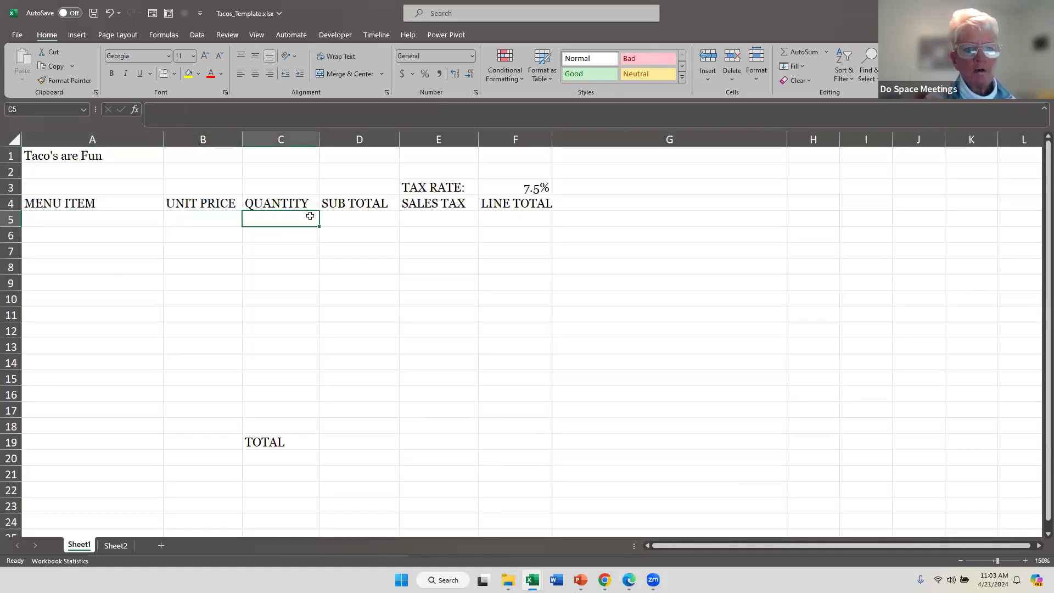
pyautogui.click(349, 214)
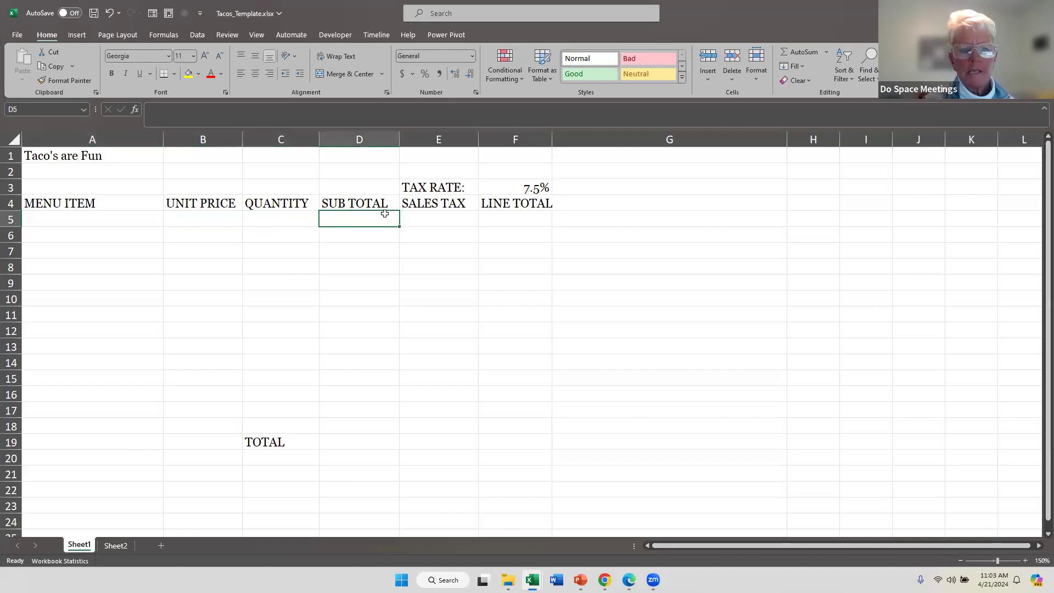
pyautogui.click(418, 219)
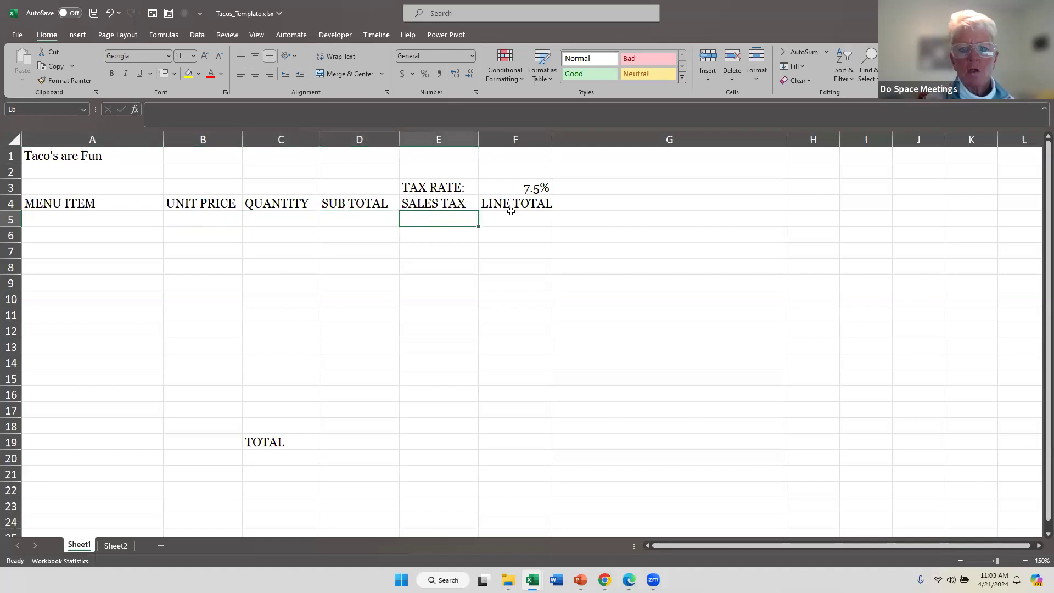
pyautogui.click(511, 192)
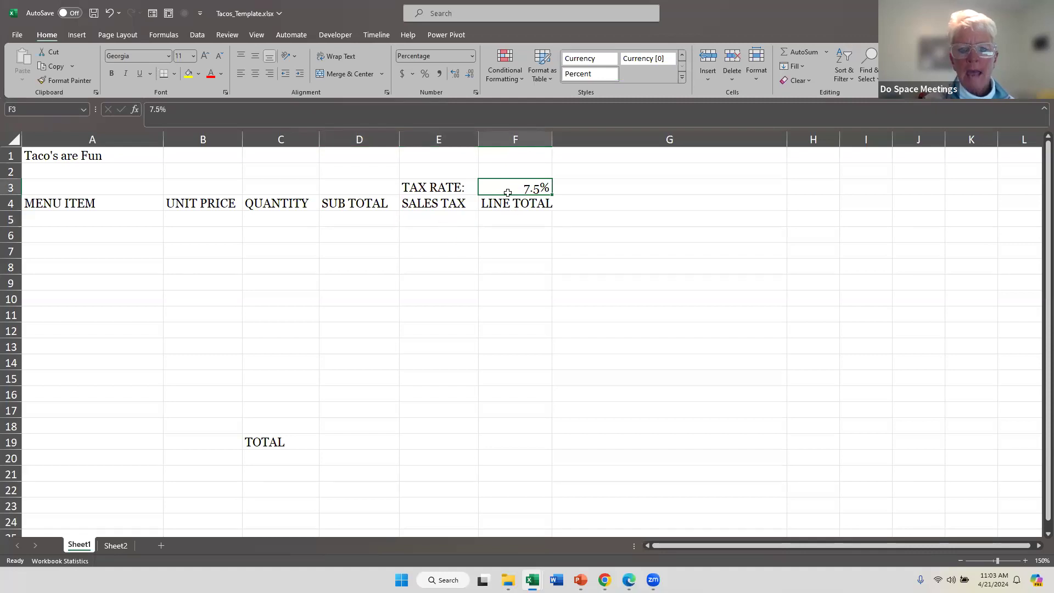
pyautogui.click(511, 219)
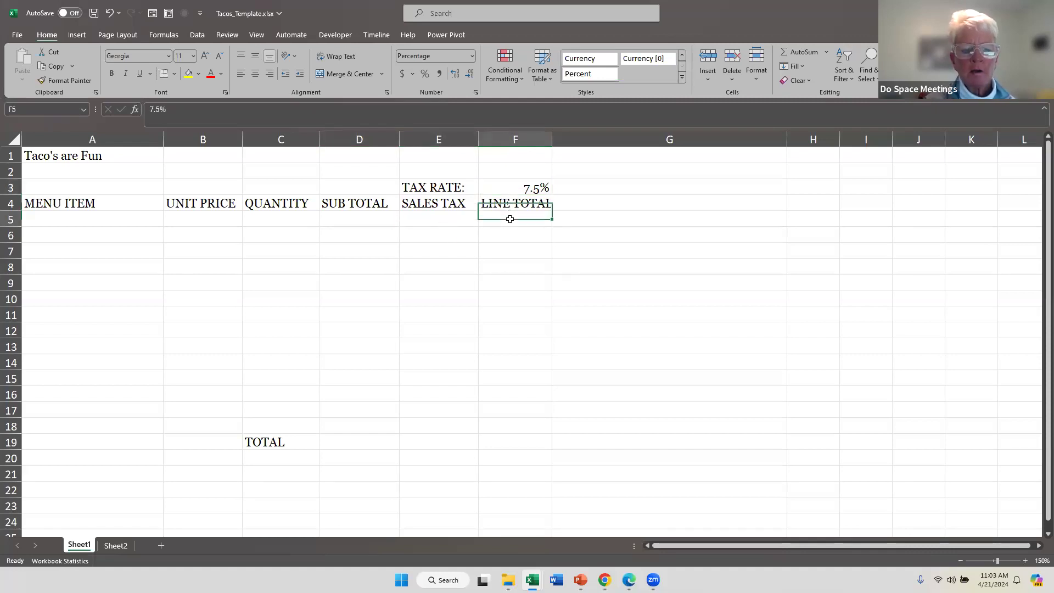
pyautogui.click(335, 445)
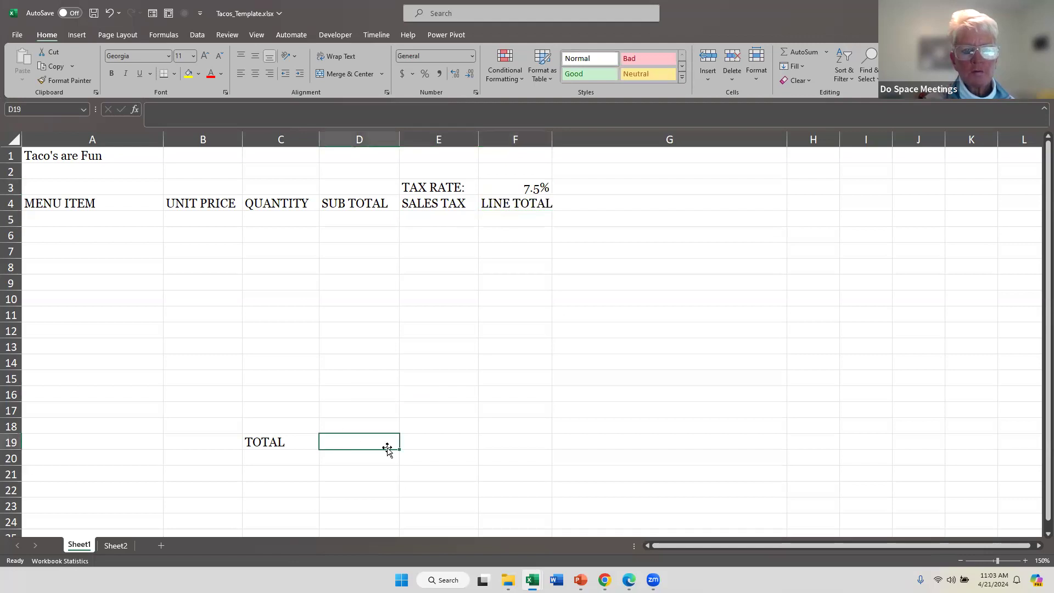
pyautogui.click(434, 443)
pyautogui.click(494, 437)
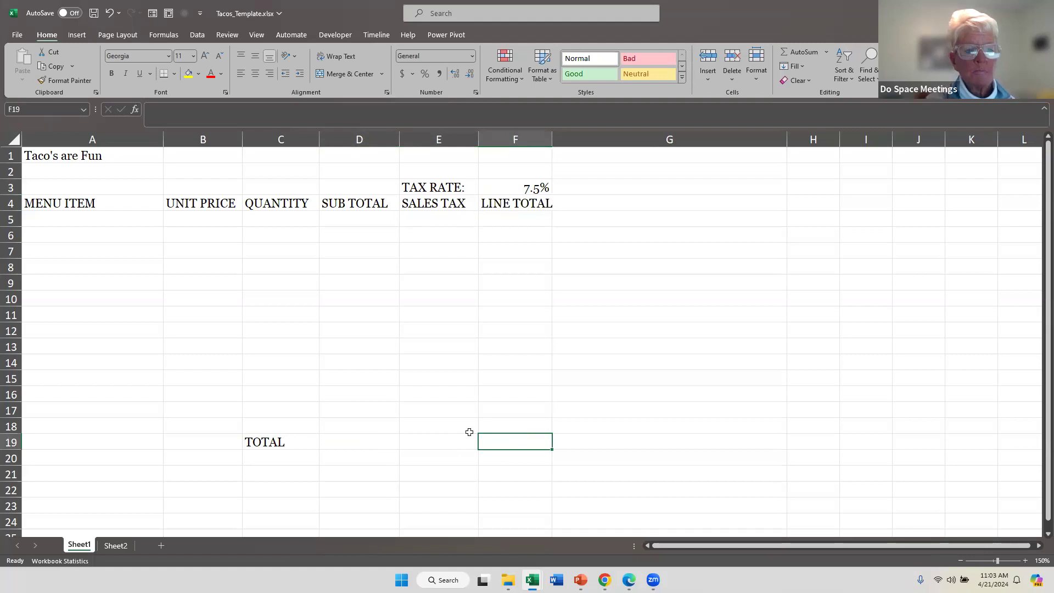
pyautogui.click(113, 546)
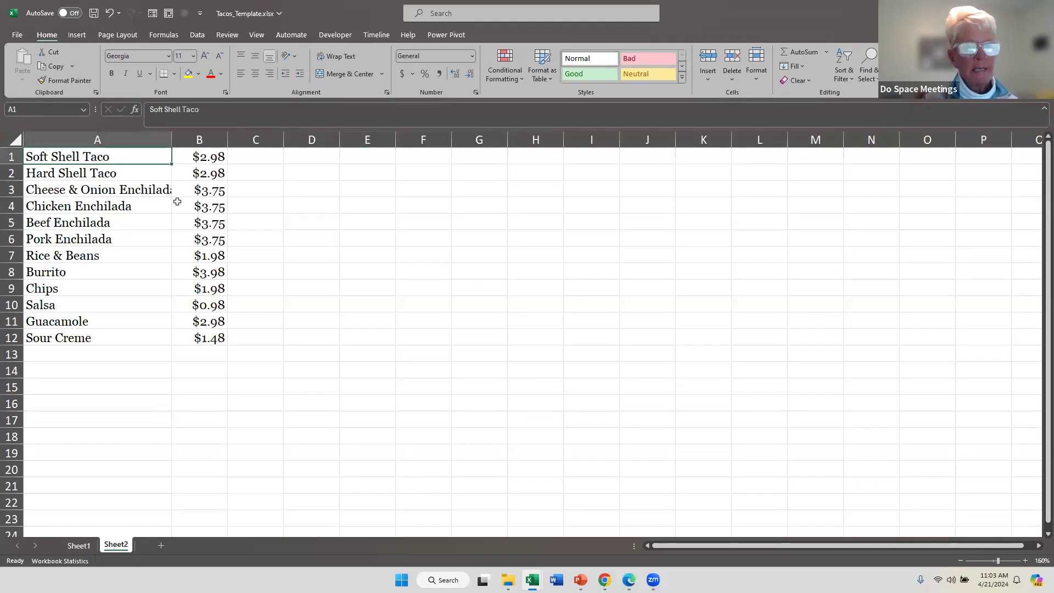
pyautogui.click(83, 546)
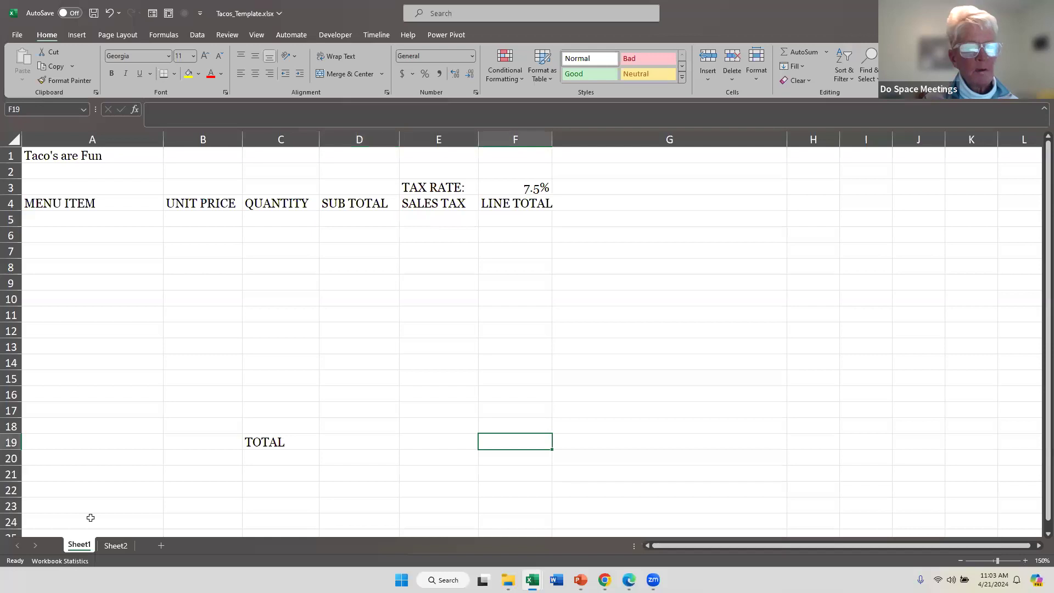
# Try Merge & Center on the title "Taco's are Fun" across A1:F1 and undo the merge
pyautogui.click(66, 157)
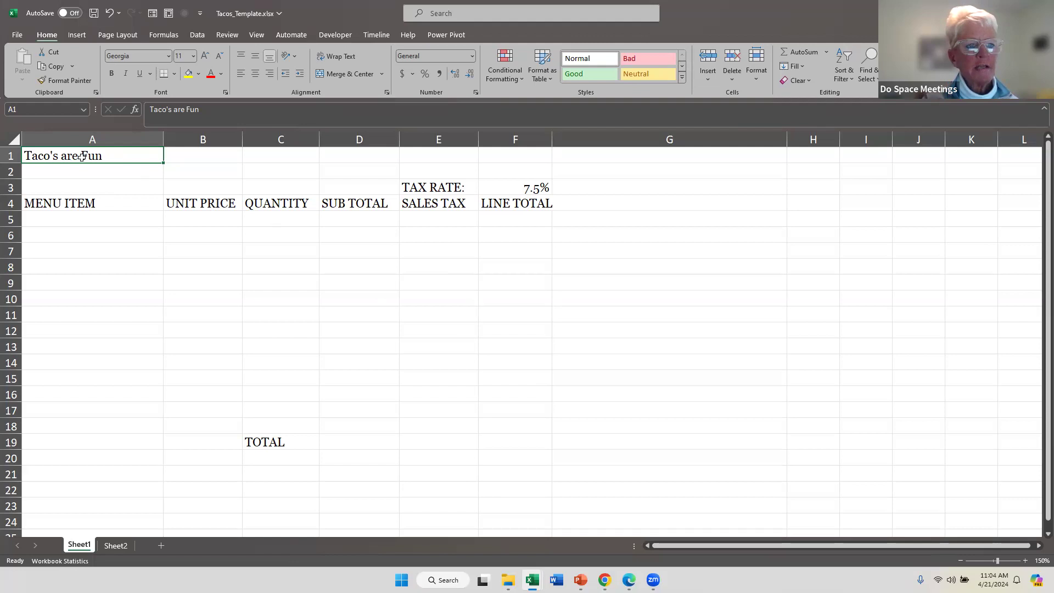
pyautogui.moveTo(98, 159); pyautogui.dragTo(526, 157)
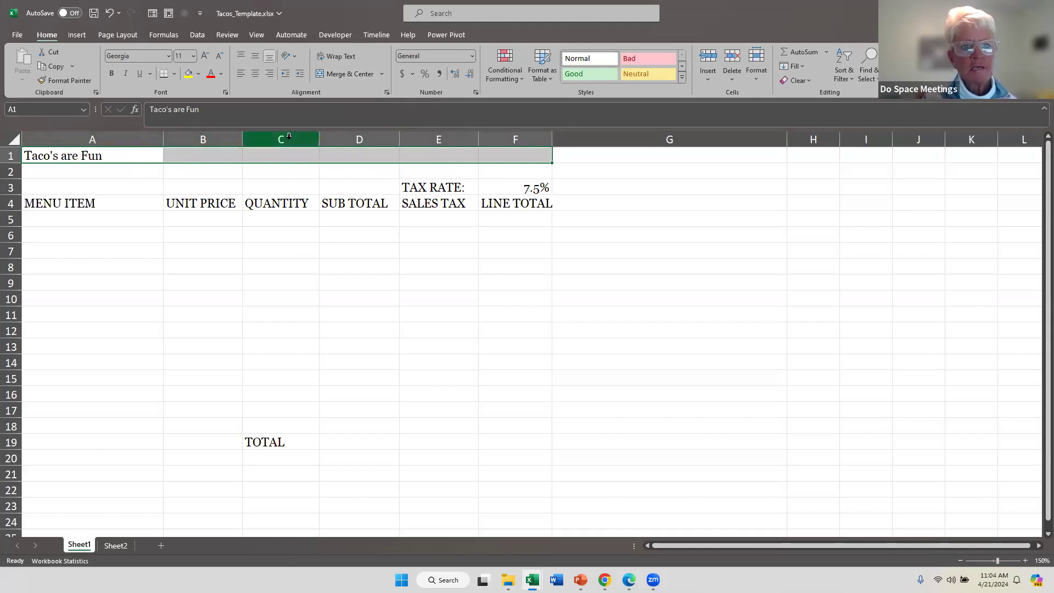
pyautogui.click(341, 74)
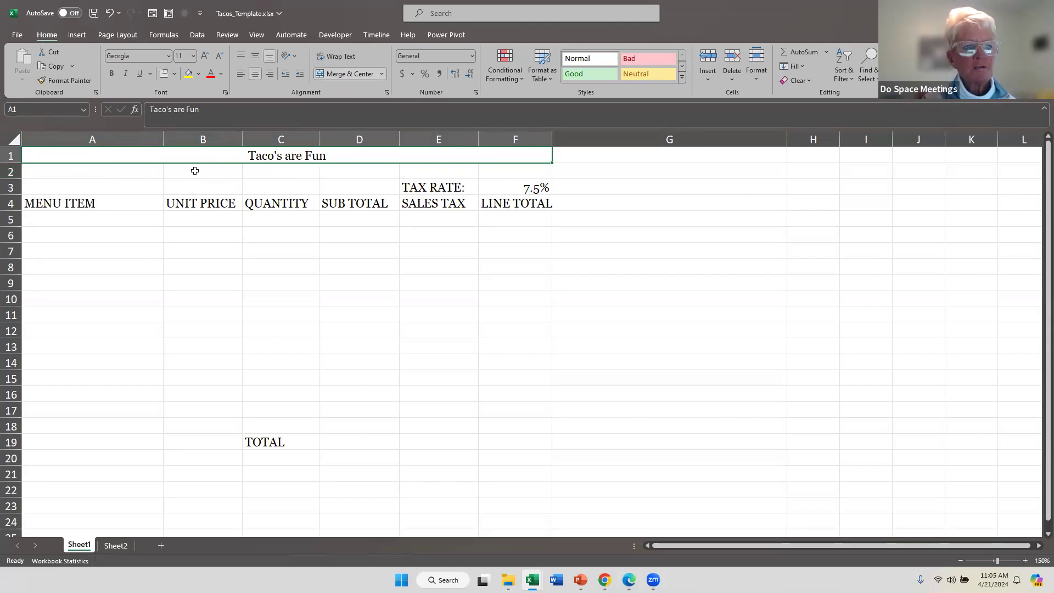
pyautogui.hotkey('ctrl', 'z')
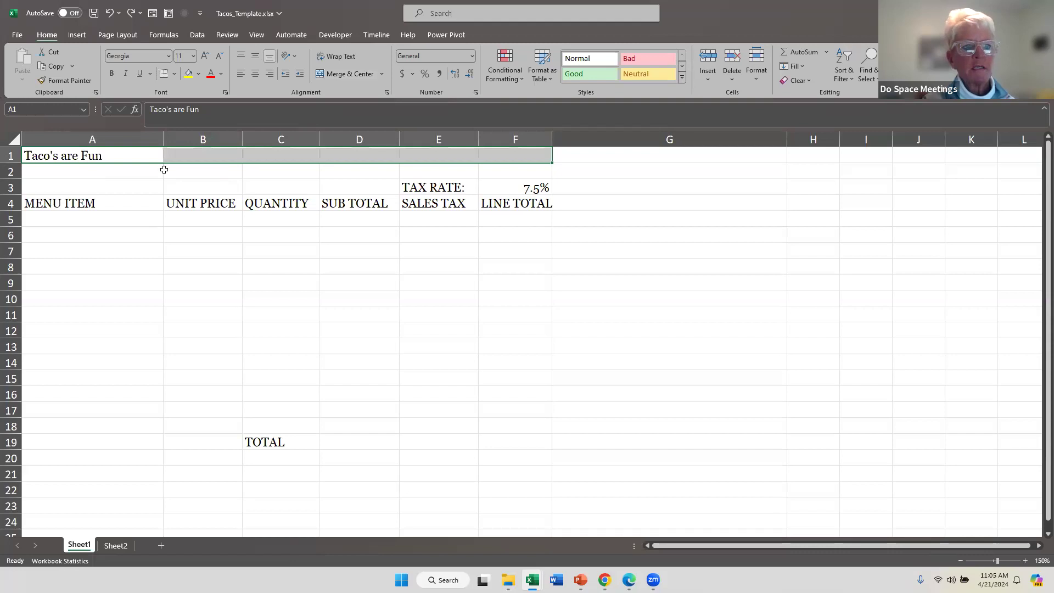
# Merge and center the title "Taco's are Fun" across cells A1:F1
pyautogui.click(71, 158)
pyautogui.moveTo(71, 159); pyautogui.dragTo(503, 157)
pyautogui.click(382, 74)
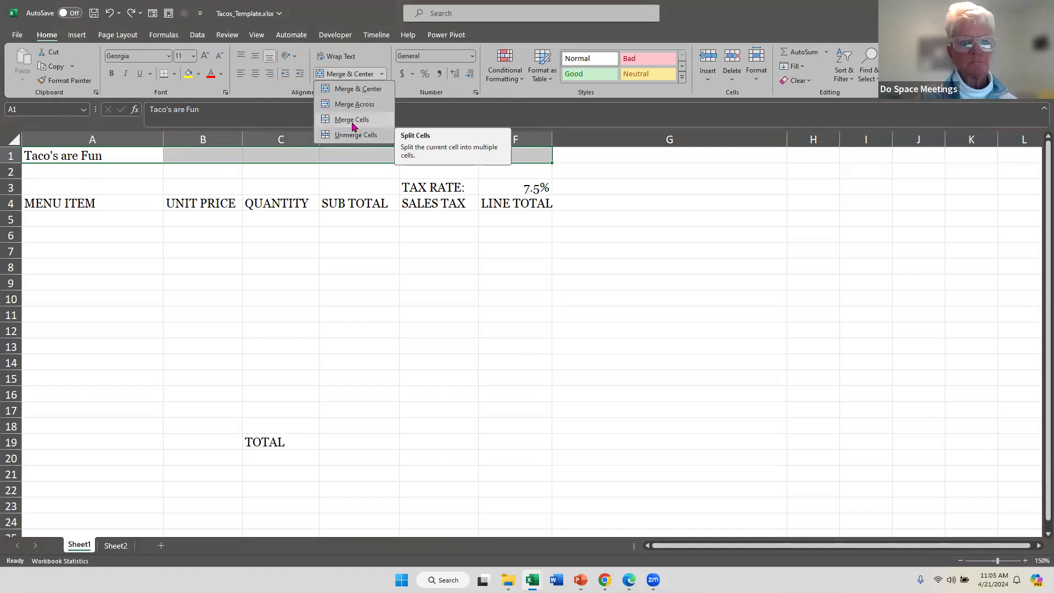
pyautogui.click(366, 91)
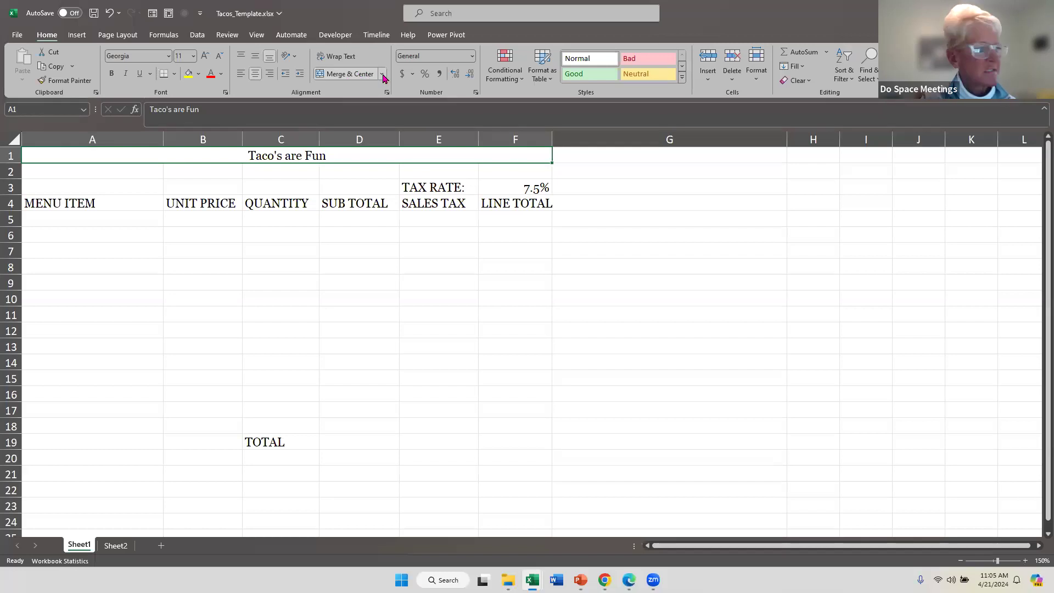
pyautogui.click(382, 75)
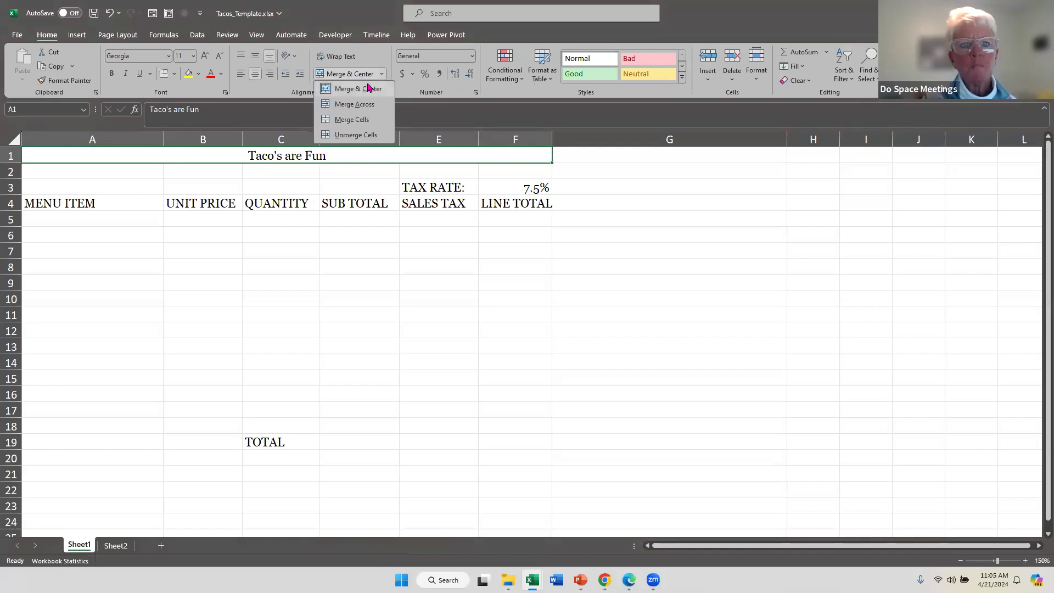
pyautogui.click(345, 77)
pyautogui.click(345, 77)
pyautogui.click(345, 78)
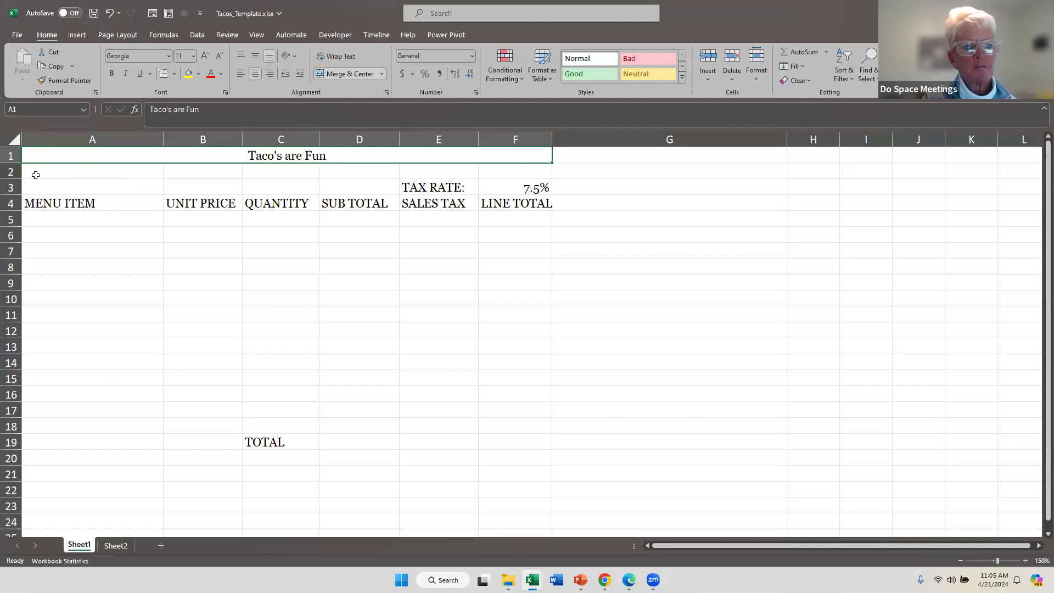
# Switch to Windows Settings, enlarge the mouse pointer to about three quarters of its size range, and return to the workbook
pyautogui.click(11, 172)
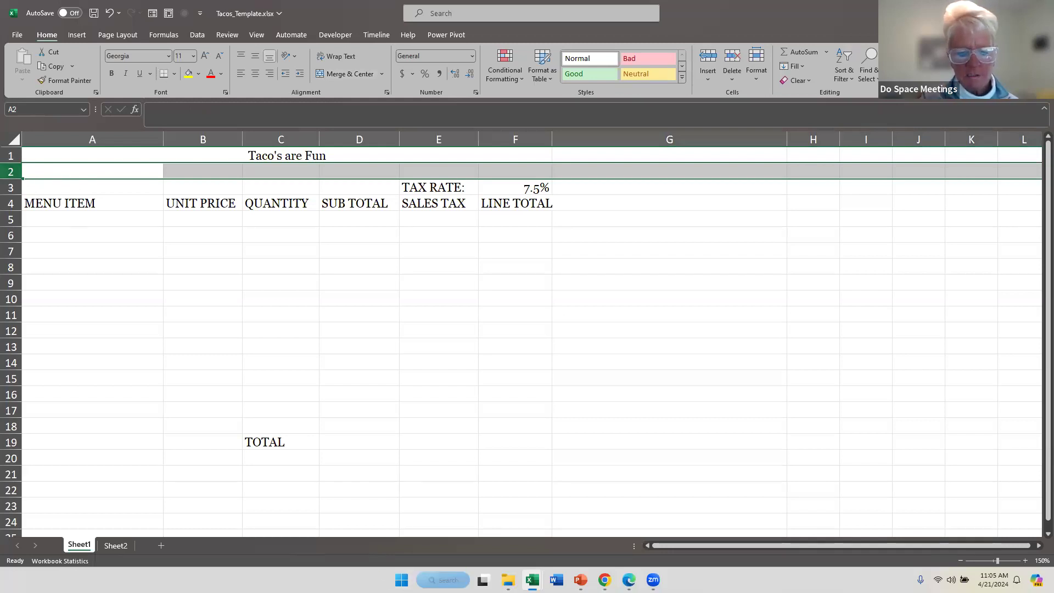
pyautogui.click(443, 579)
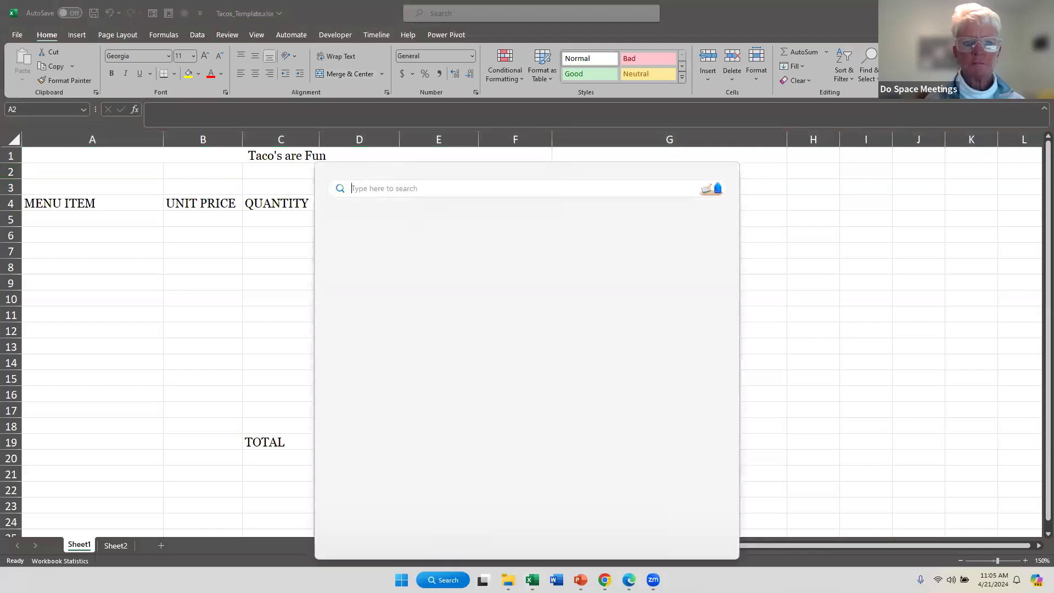
pyautogui.write('mouse')
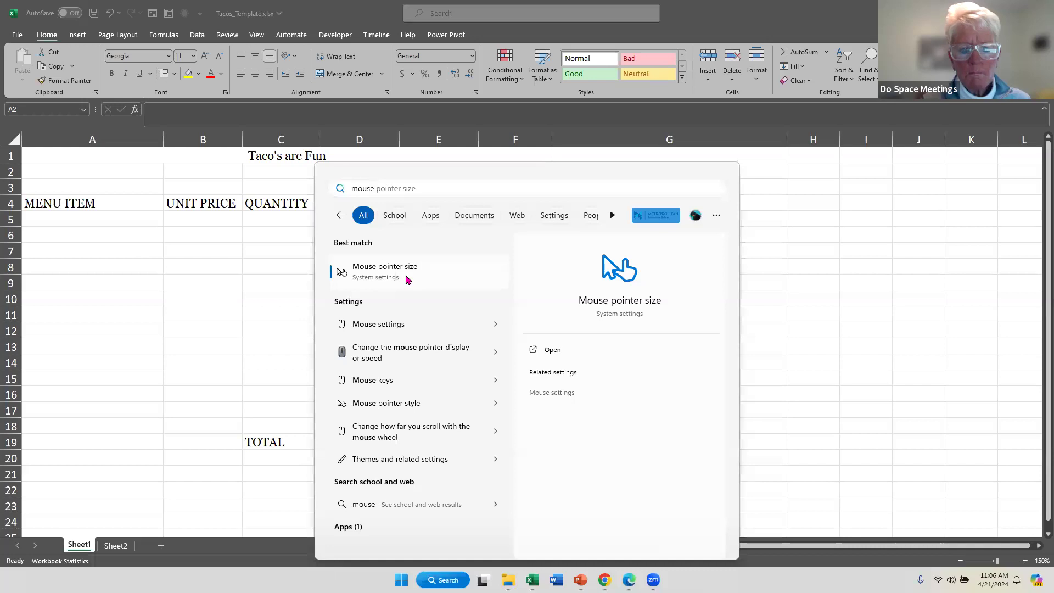
pyautogui.click(387, 281)
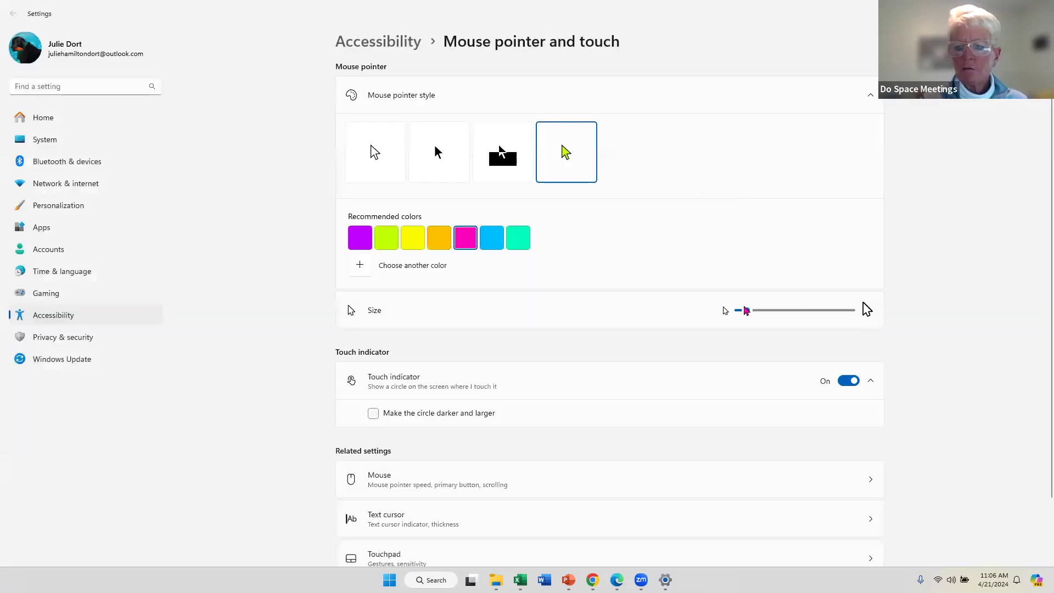
pyautogui.moveTo(785, 316); pyautogui.dragTo(826, 317)
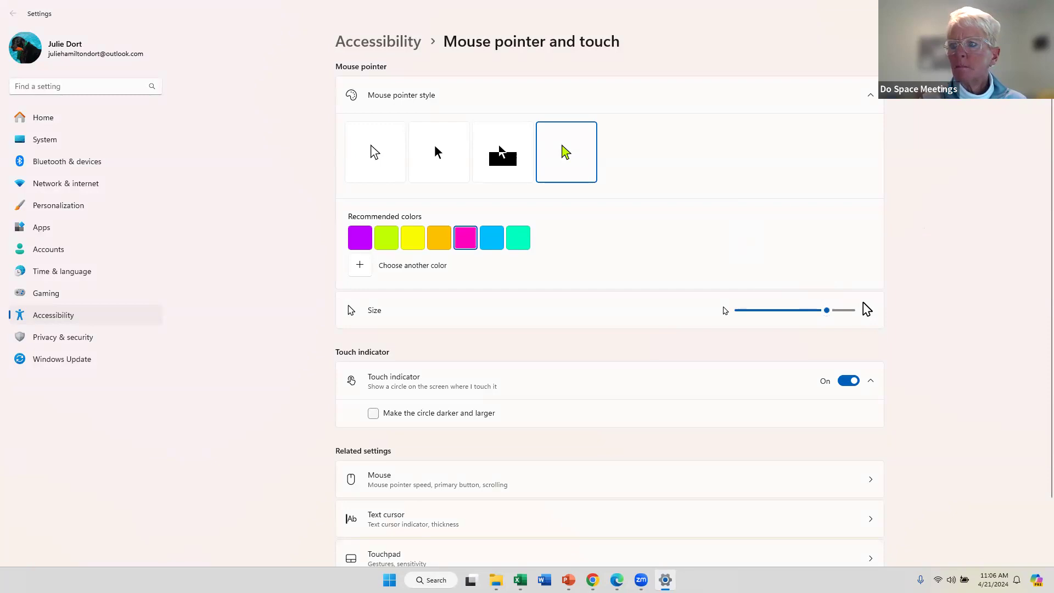
pyautogui.click(1041, 8)
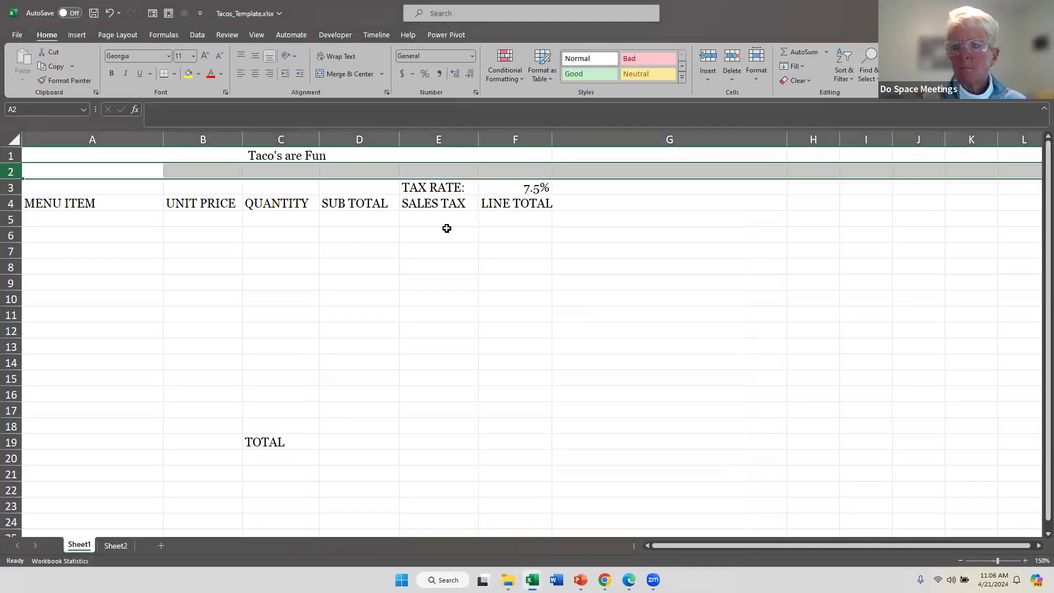
# Delete the blank row 2 beneath the title on Sheet1
pyautogui.click(10, 173)
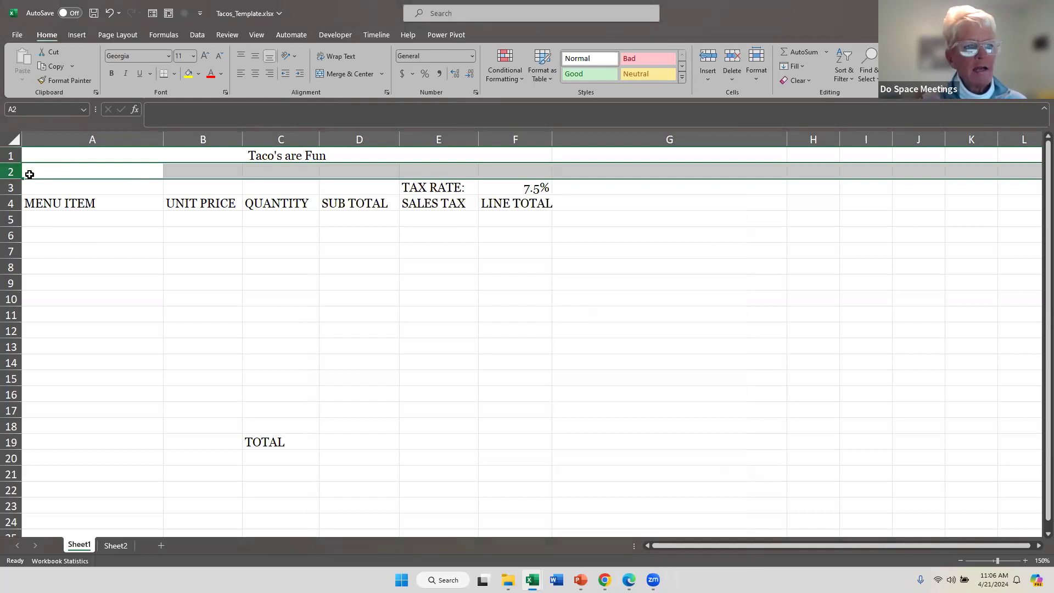
pyautogui.rightClick(9, 171)
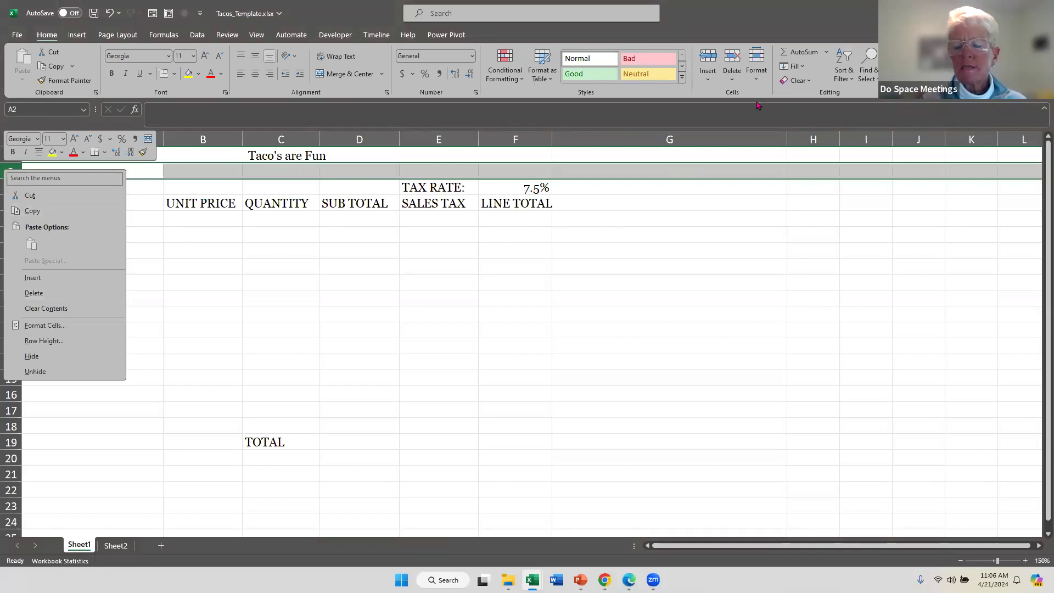
pyautogui.click(731, 60)
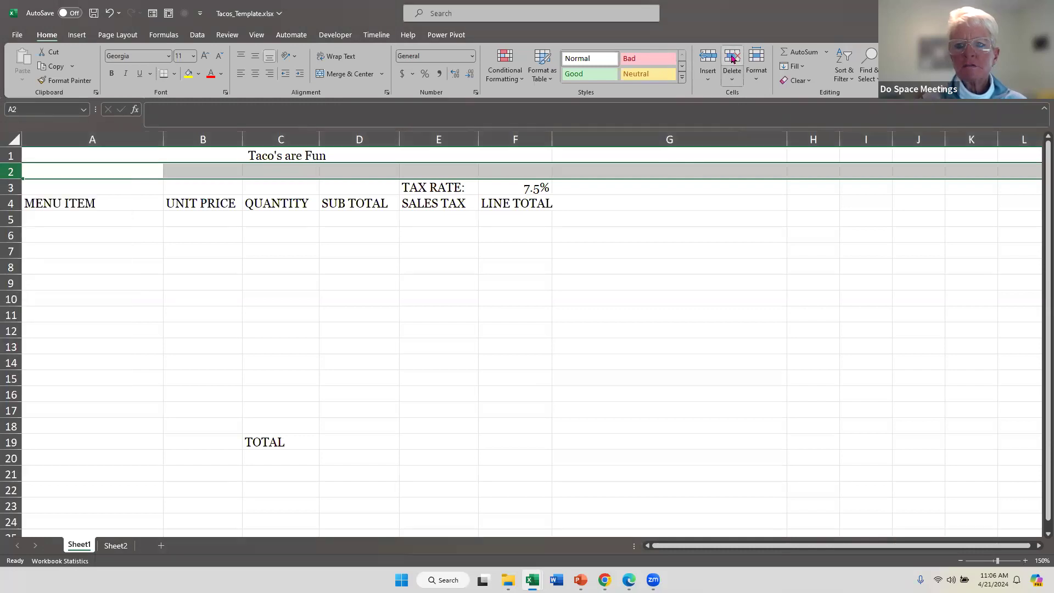
pyautogui.click(732, 59)
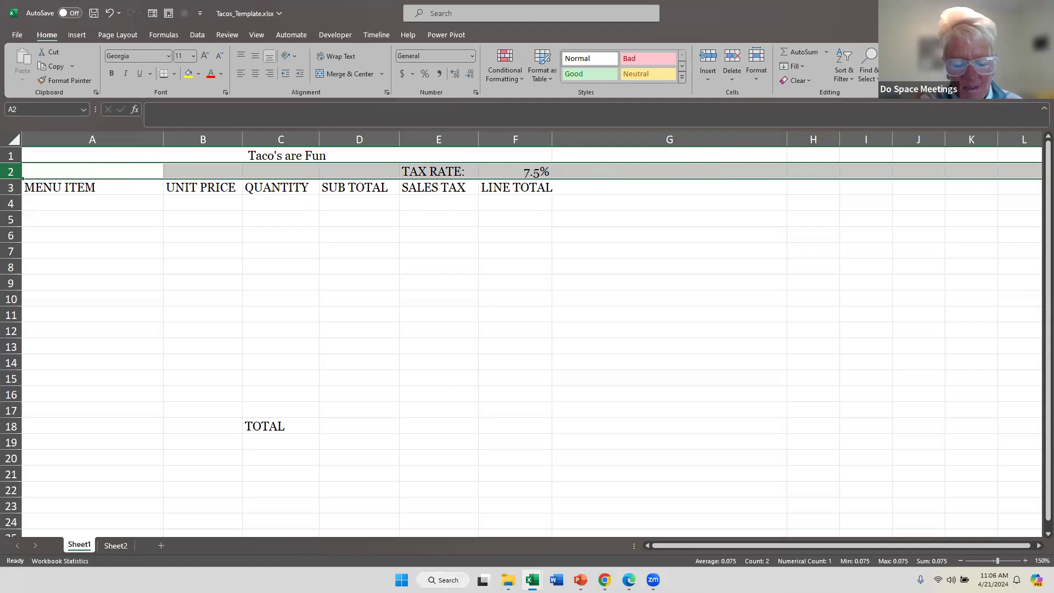
# Switch to Windows mouse pointer settings, reduce the pointer size to about a third of its range, and return to the workbook
pyautogui.click(443, 579)
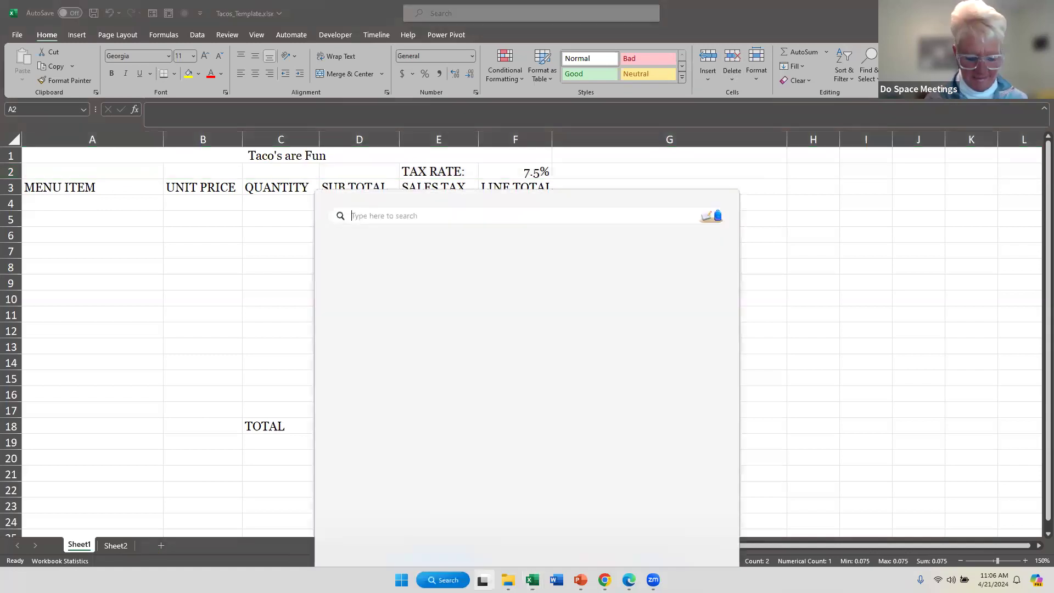
pyautogui.write('mouse')
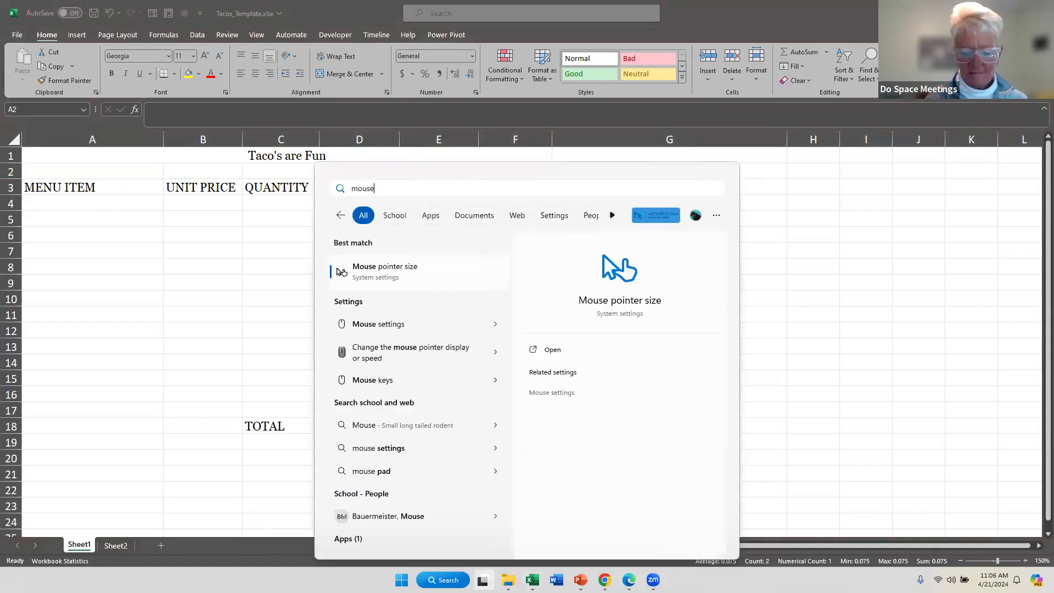
pyautogui.press('Return')
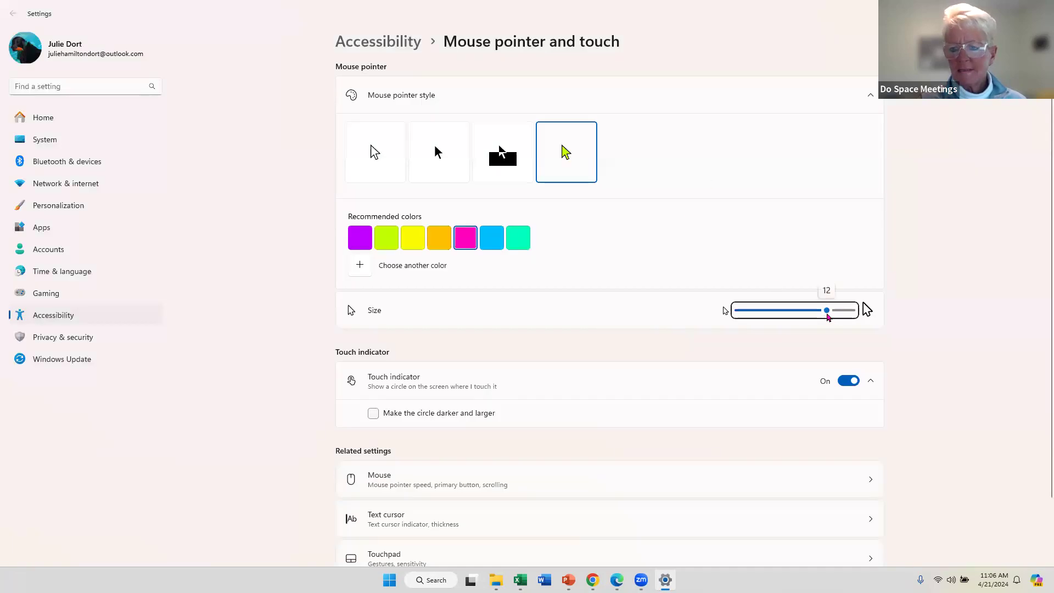
pyautogui.moveTo(823, 316); pyautogui.dragTo(773, 336)
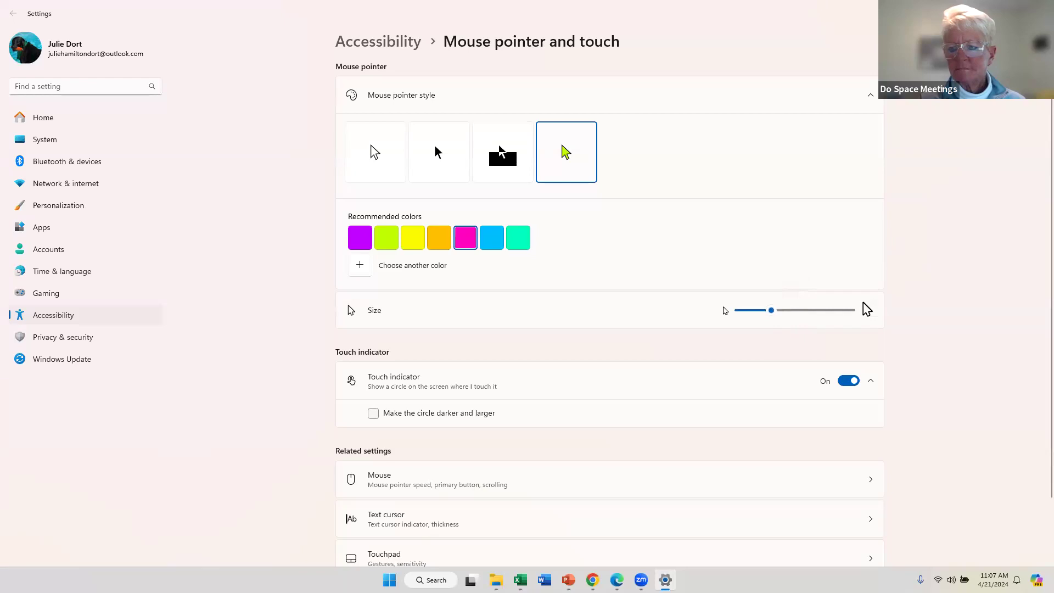
pyautogui.click(1041, 8)
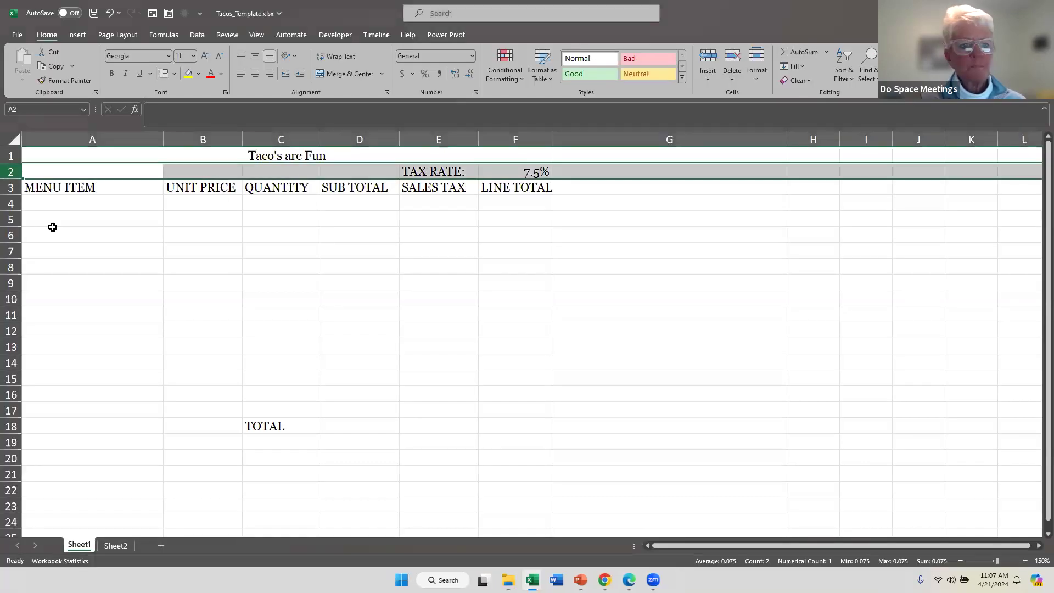
# Set the height of title row 1 to 35
pyautogui.click(49, 156)
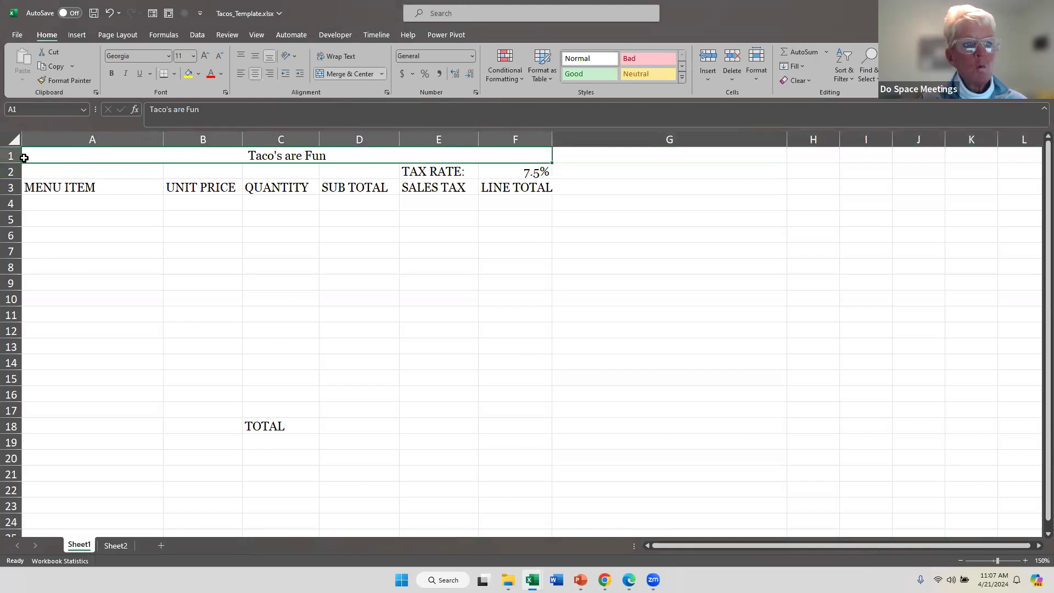
pyautogui.click(14, 156)
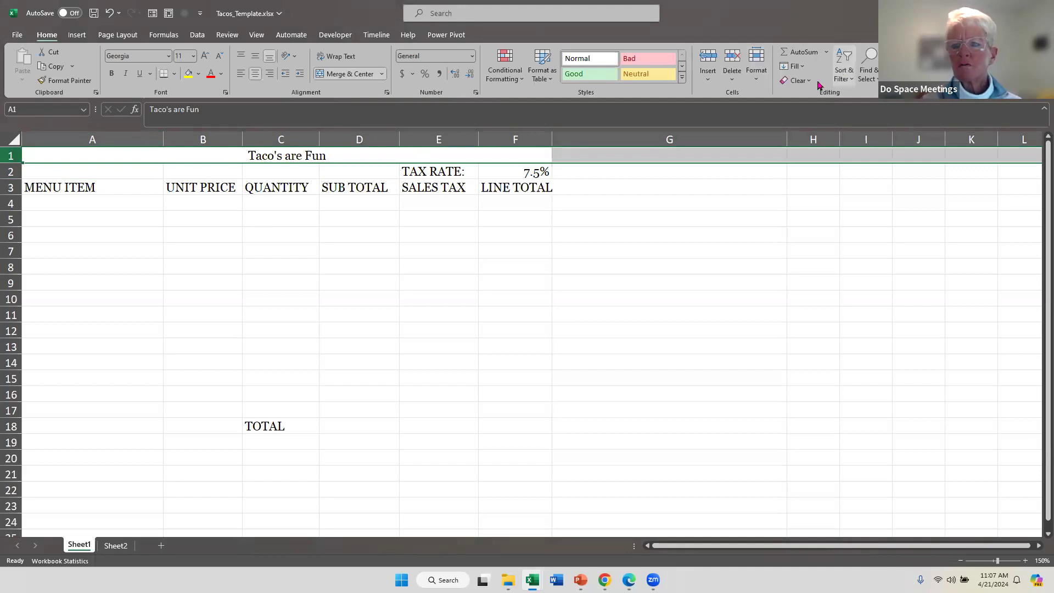
pyautogui.click(759, 81)
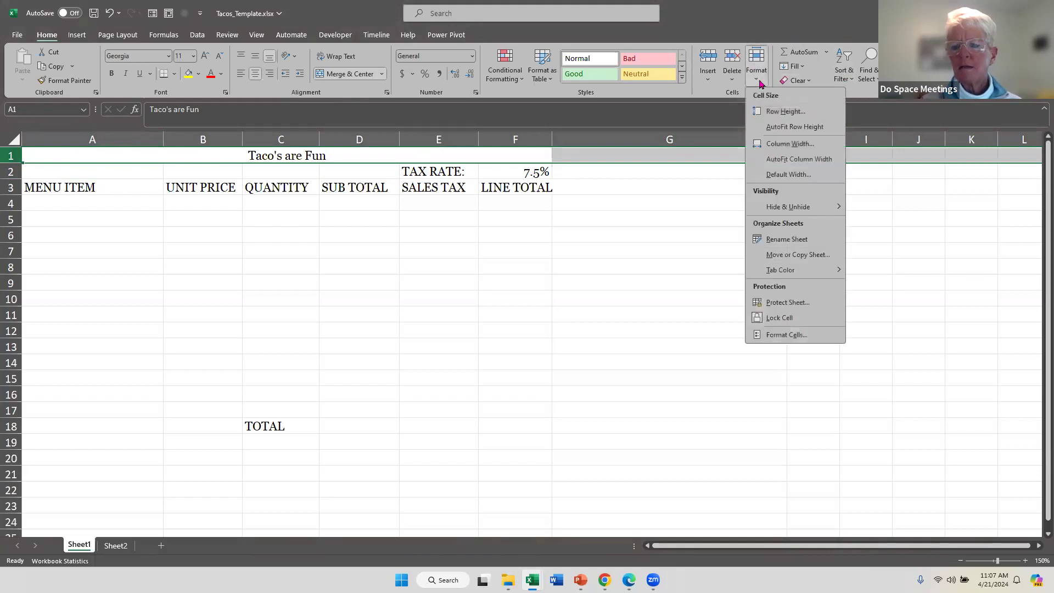
pyautogui.click(785, 111)
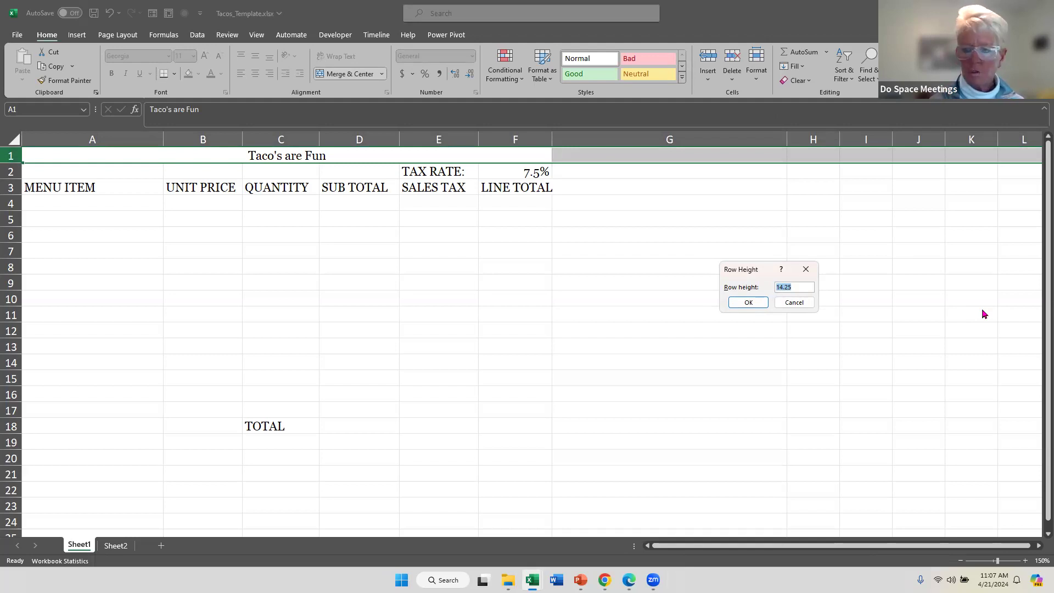
pyautogui.write('3')
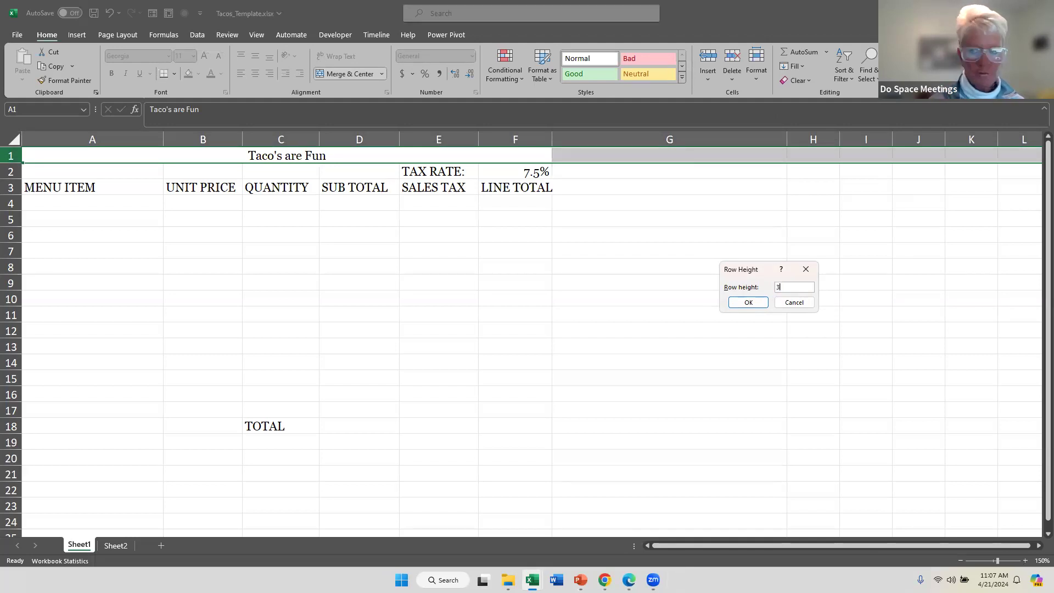
pyautogui.write('5')
pyautogui.press('Return')
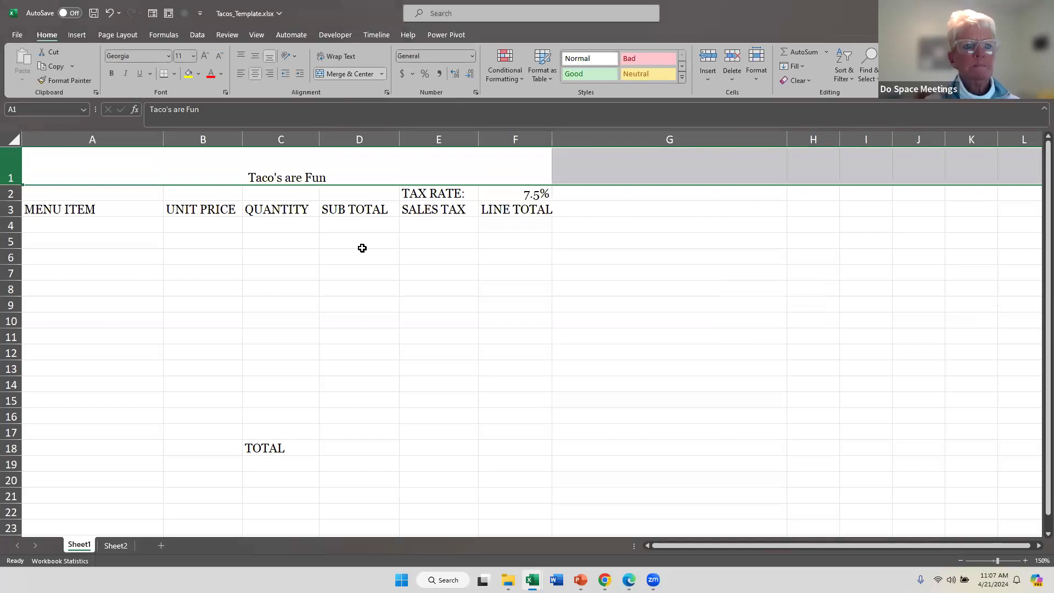
# Try left and right alignment on the merged title in row 1 and return it to centered
pyautogui.click(185, 169)
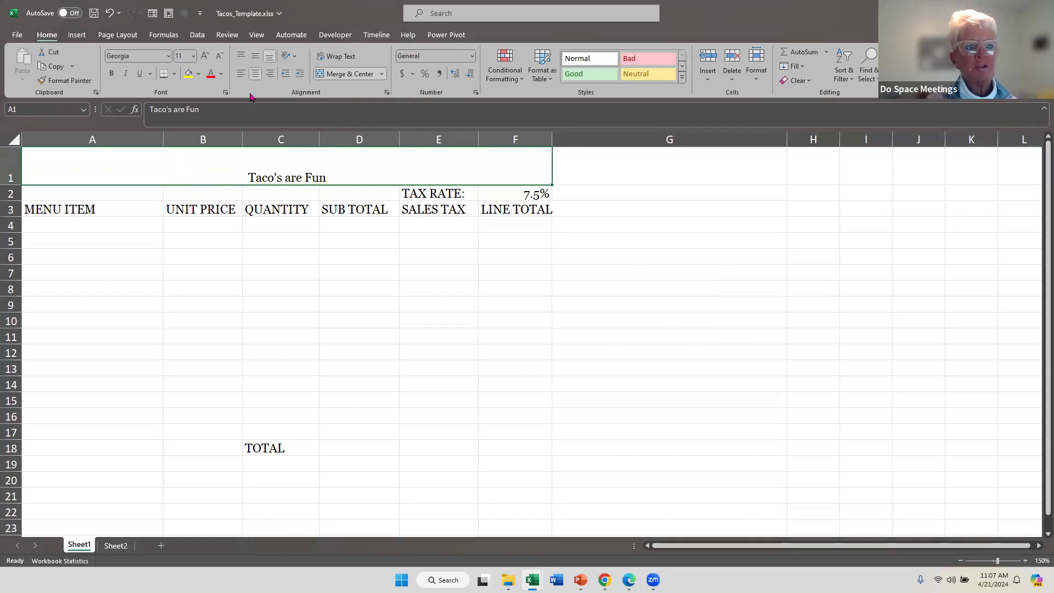
pyautogui.click(240, 76)
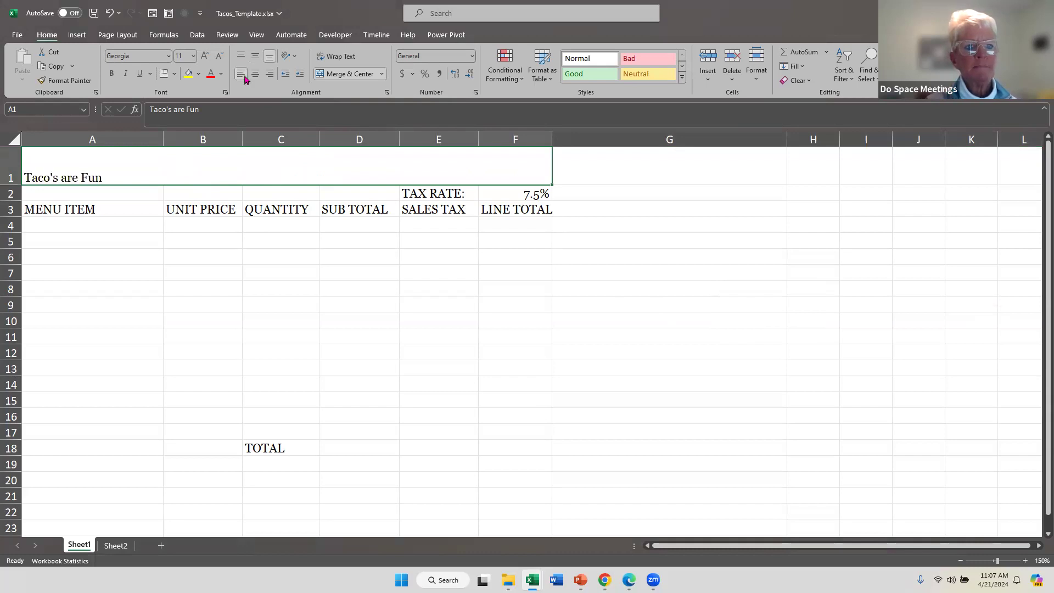
pyautogui.click(257, 77)
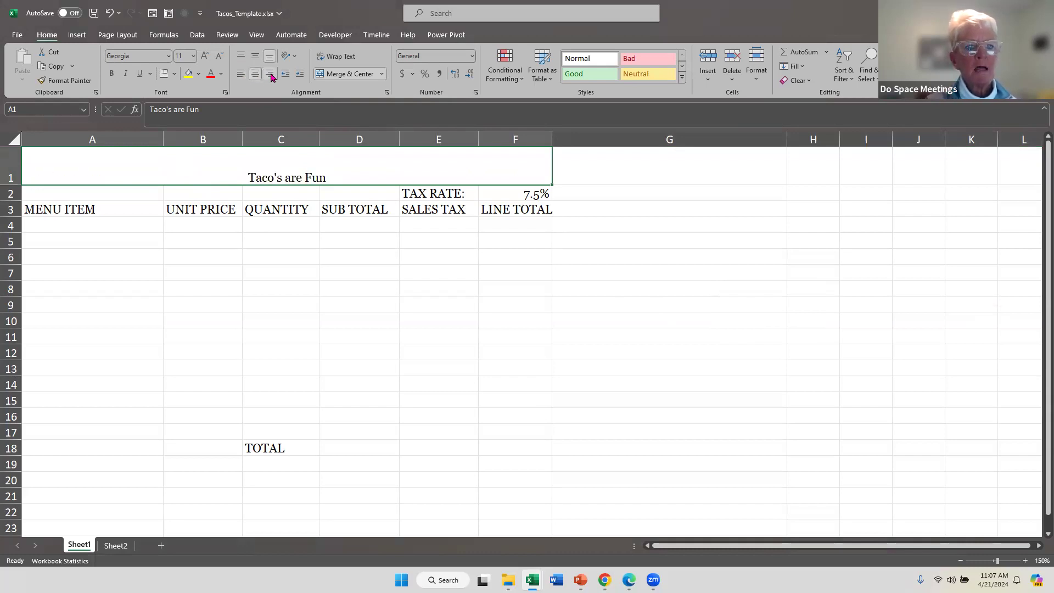
pyautogui.click(270, 74)
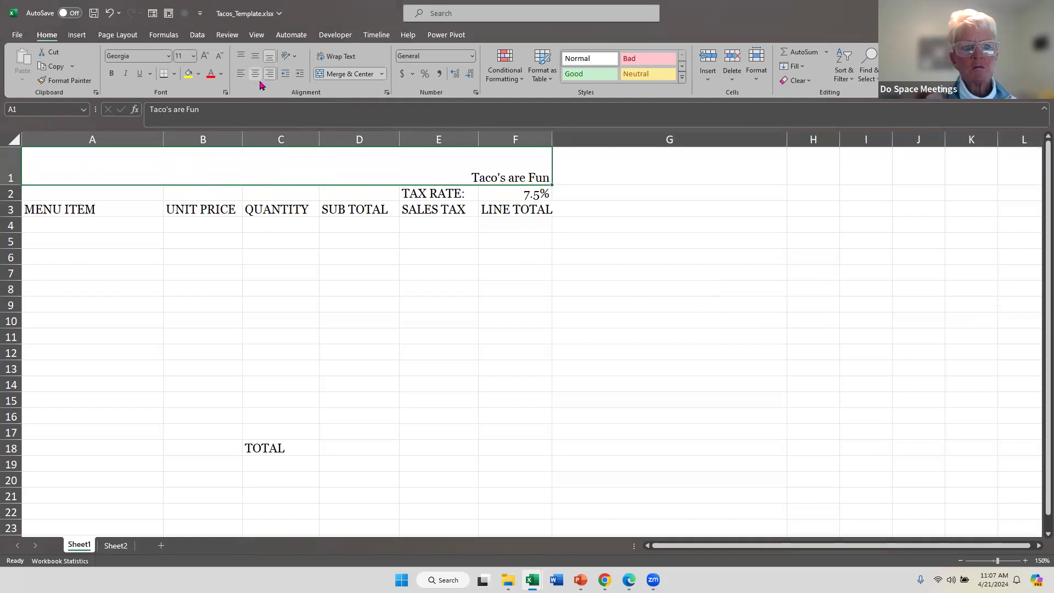
pyautogui.click(254, 77)
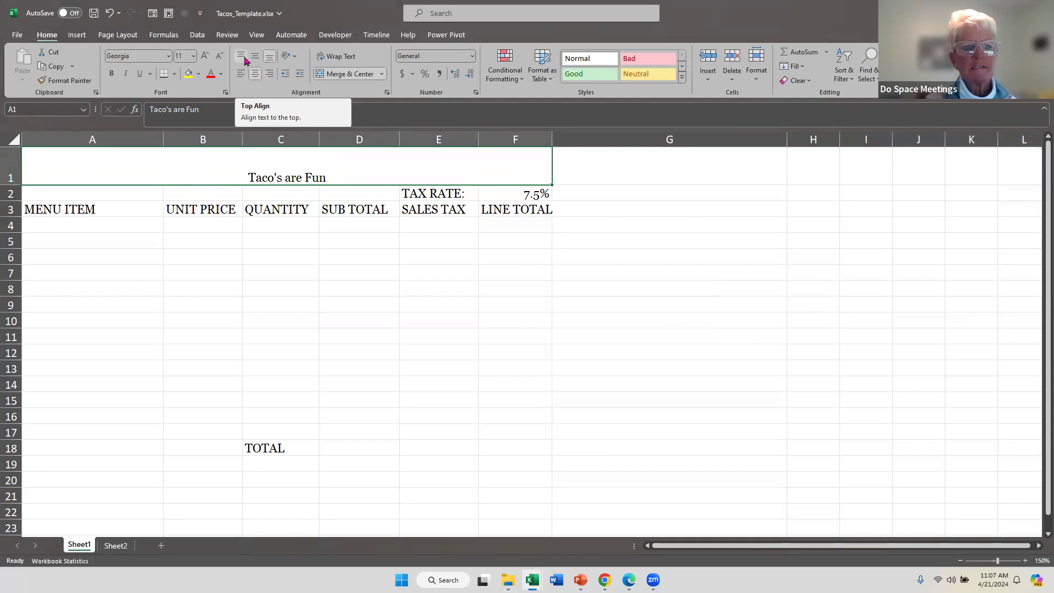
# Try top and bottom alignment on the title in row 1 and settle on middle alignment
pyautogui.click(245, 59)
pyautogui.click(256, 60)
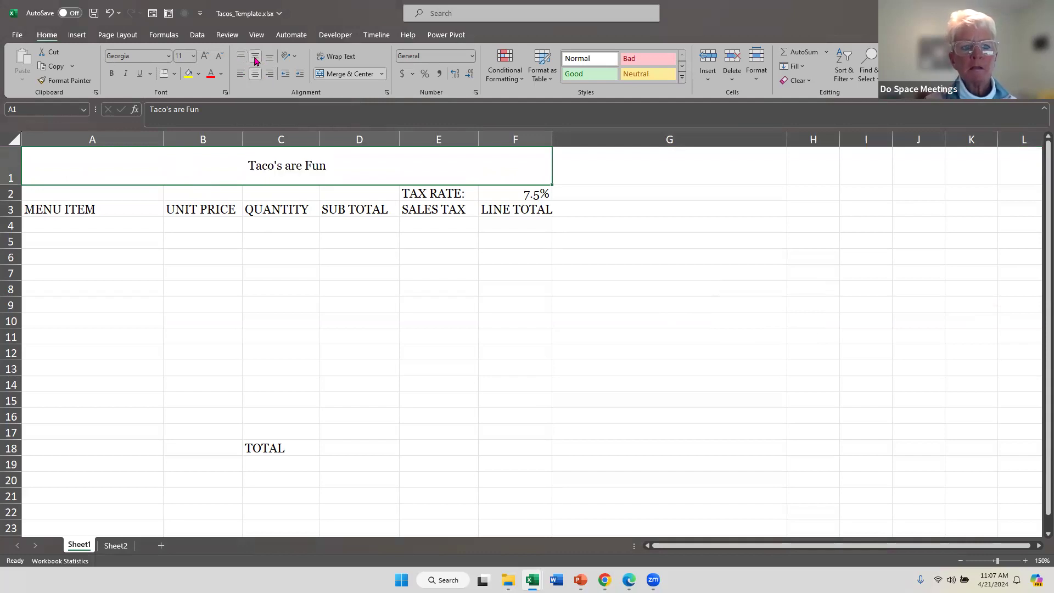
pyautogui.click(270, 57)
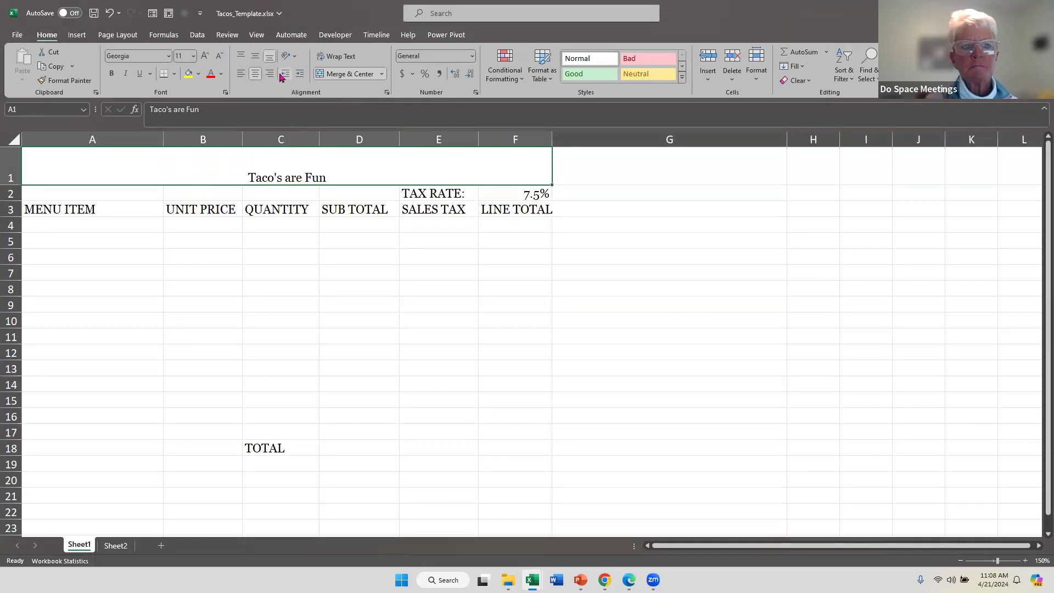
pyautogui.click(257, 60)
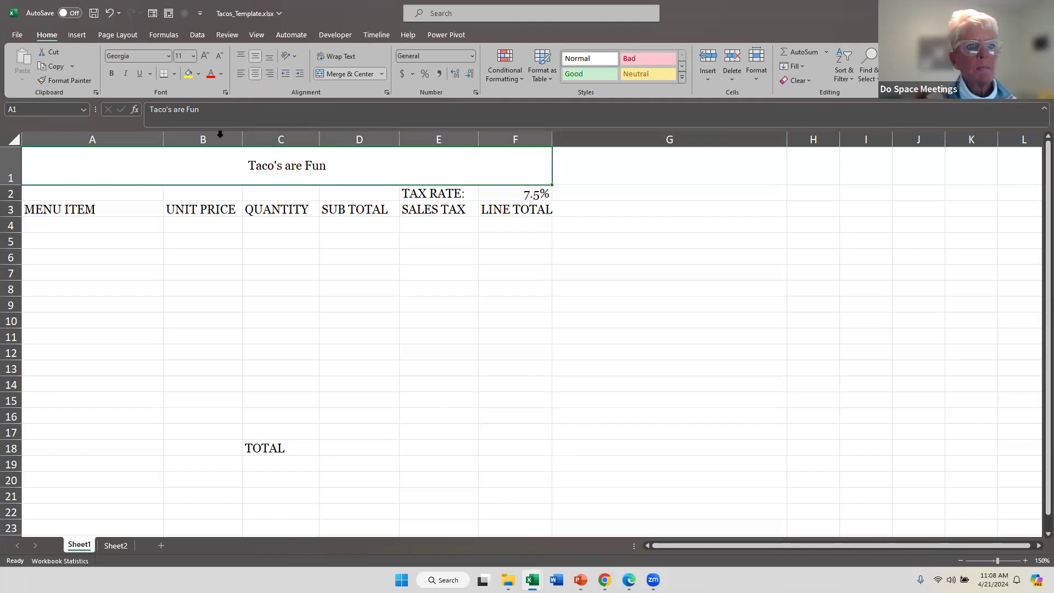
# Increase the title's font size to 26 points
pyautogui.click(206, 57)
pyautogui.click(207, 57)
pyautogui.click(206, 57)
pyautogui.click(206, 57)
pyautogui.click(207, 57)
pyautogui.click(207, 57)
pyautogui.click(206, 57)
pyautogui.click(205, 58)
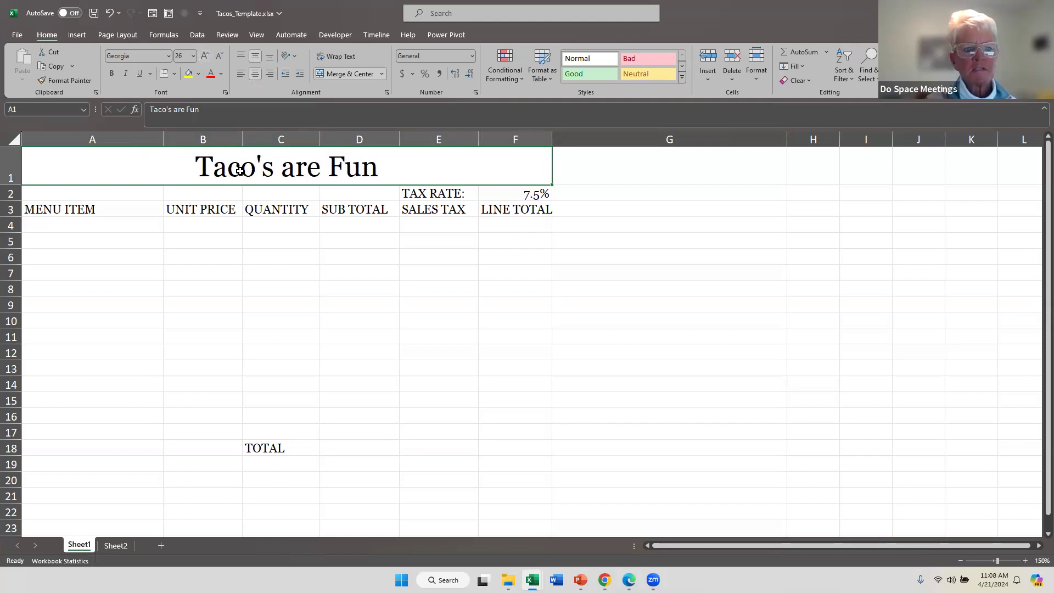
# Remove the apostrophe from the title in A1 so it reads "Tacos are Fun"
pyautogui.doubleClick(263, 165)
pyautogui.press('BackSpace')
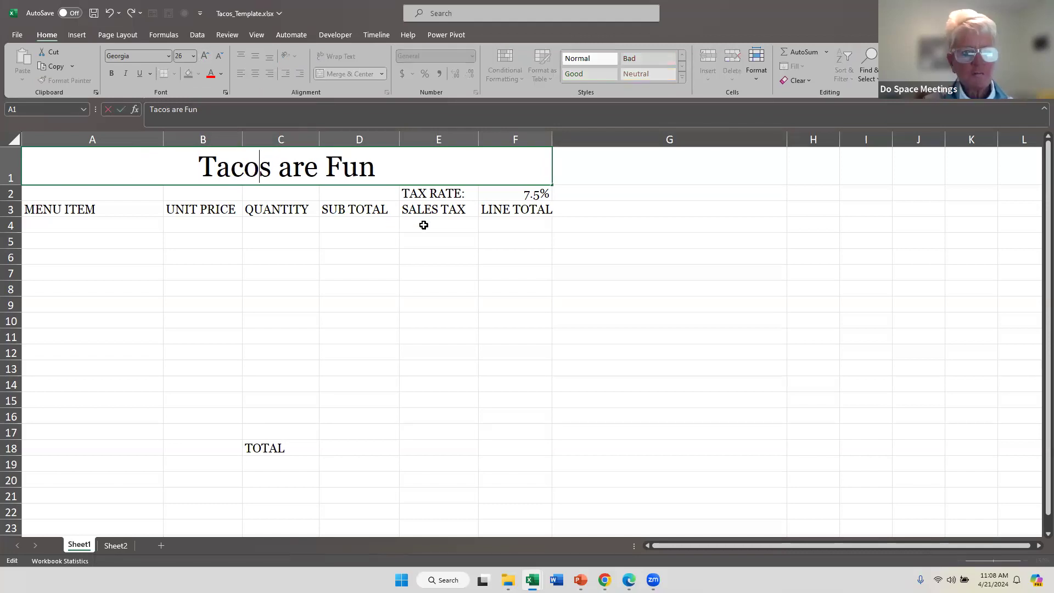
pyautogui.click(433, 228)
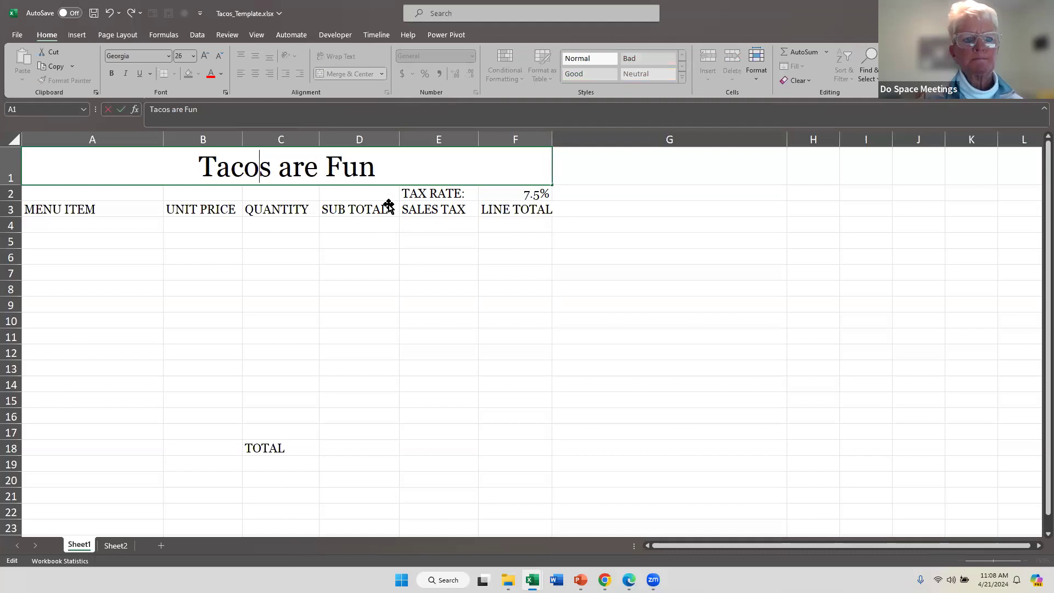
pyautogui.click(354, 171)
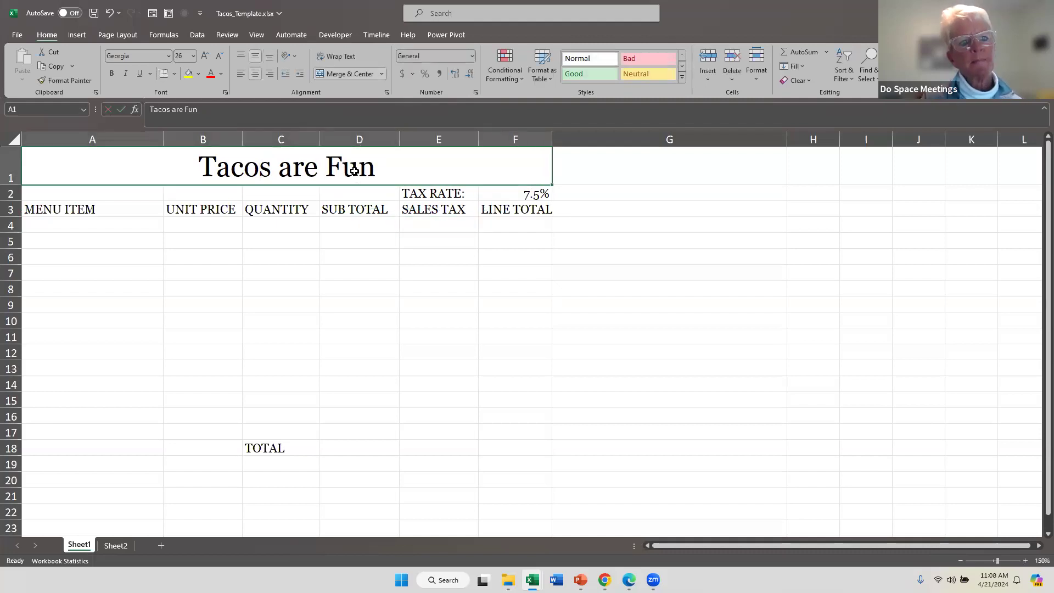
# Fill the merged title cell with the standard green color and set its text color to white
pyautogui.click(198, 75)
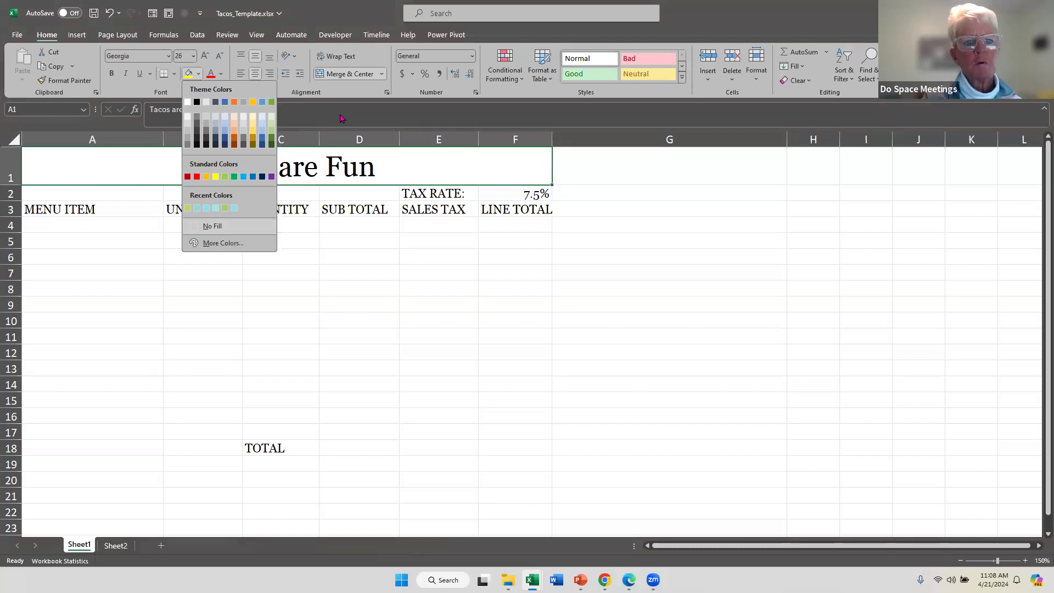
pyautogui.click(342, 163)
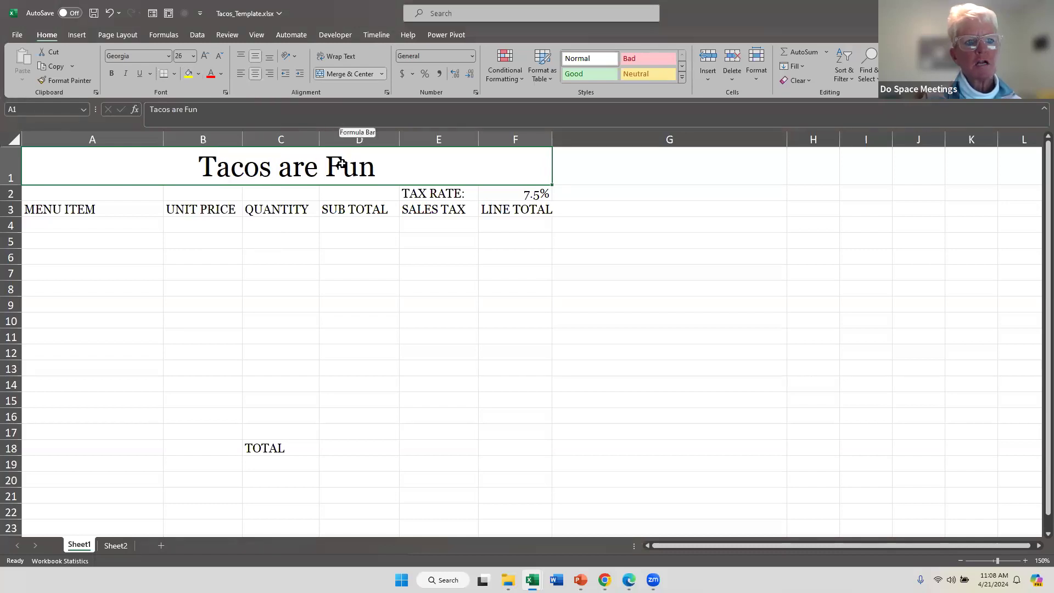
pyautogui.click(198, 75)
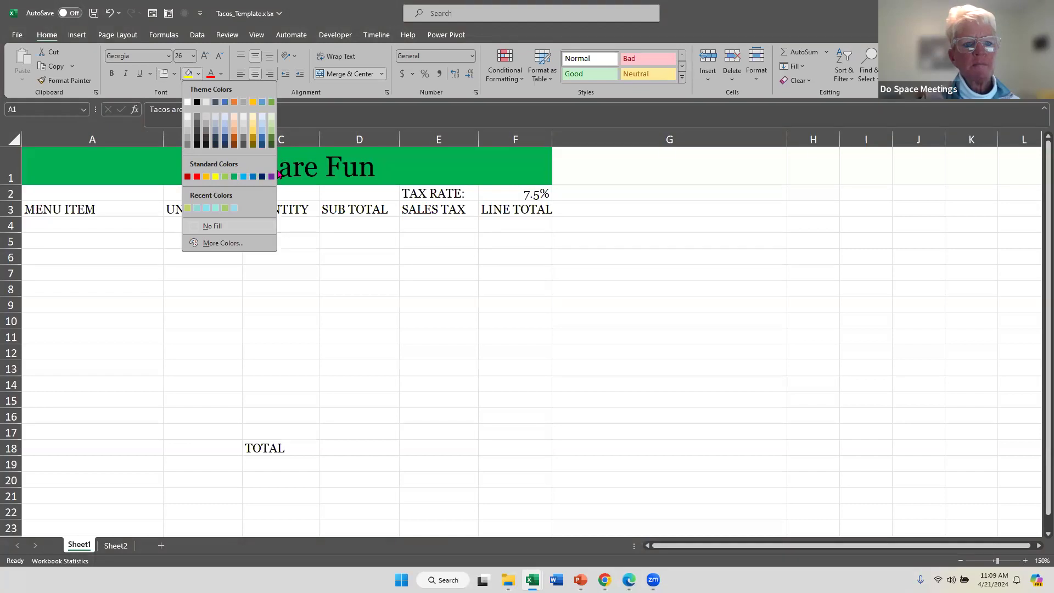
pyautogui.click(233, 176)
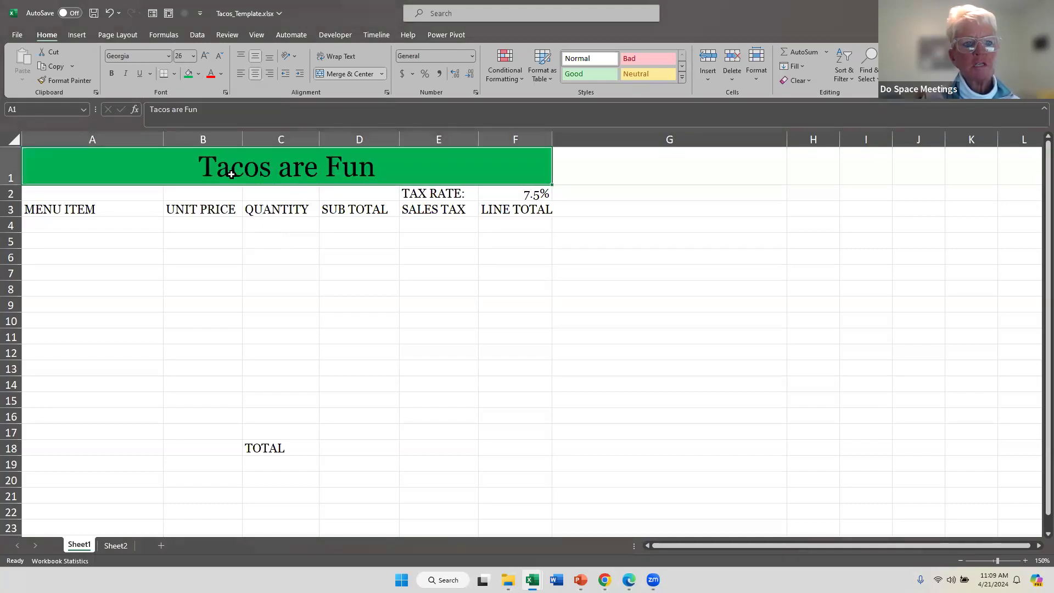
pyautogui.click(222, 75)
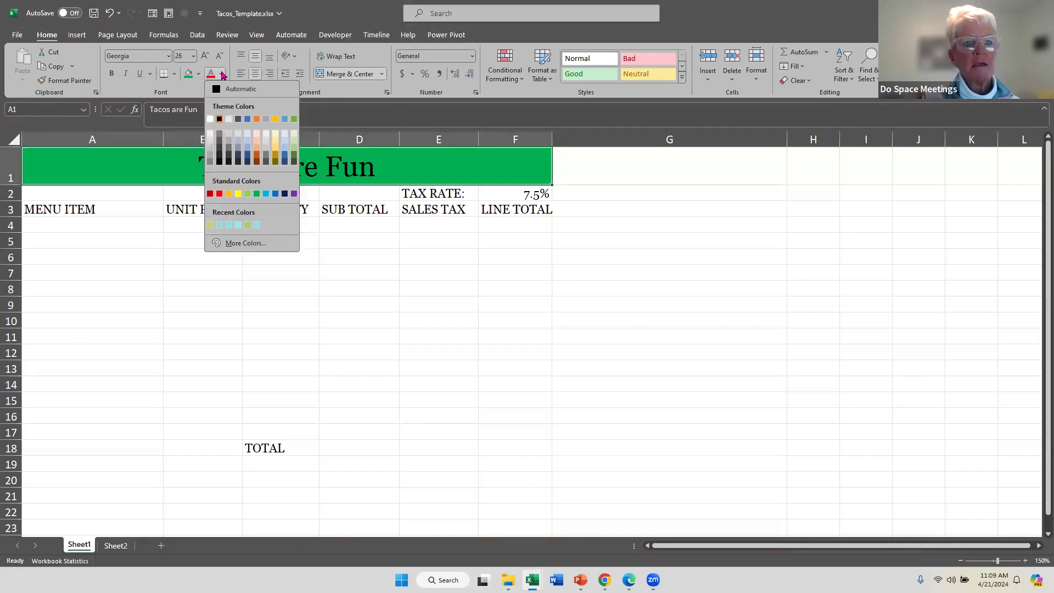
pyautogui.click(210, 120)
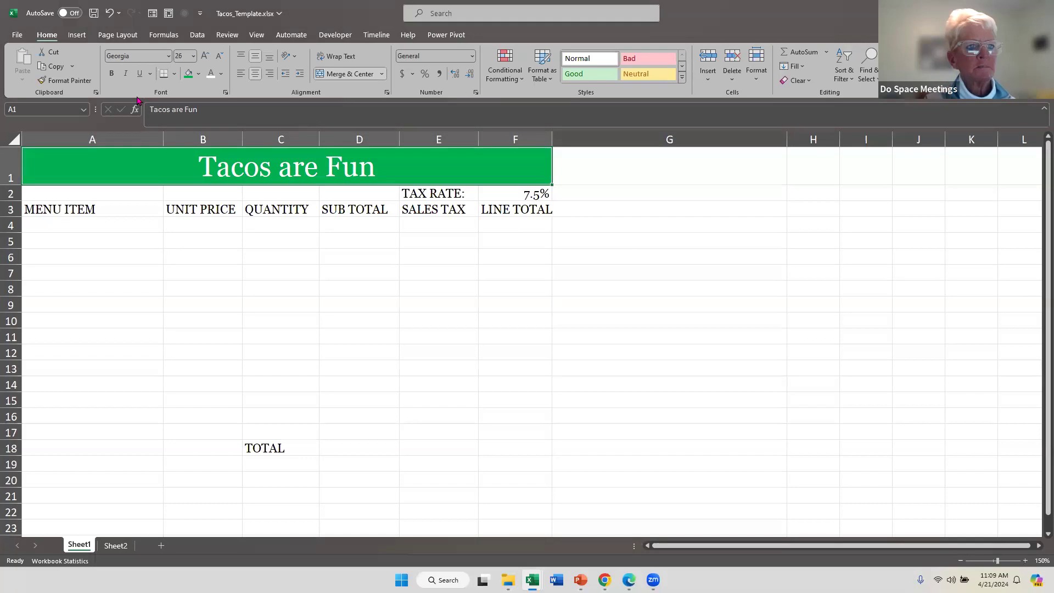
# Search online pictures for "tacos" and insert the photo of a single taco on a floral plate over the cells
pyautogui.click(78, 35)
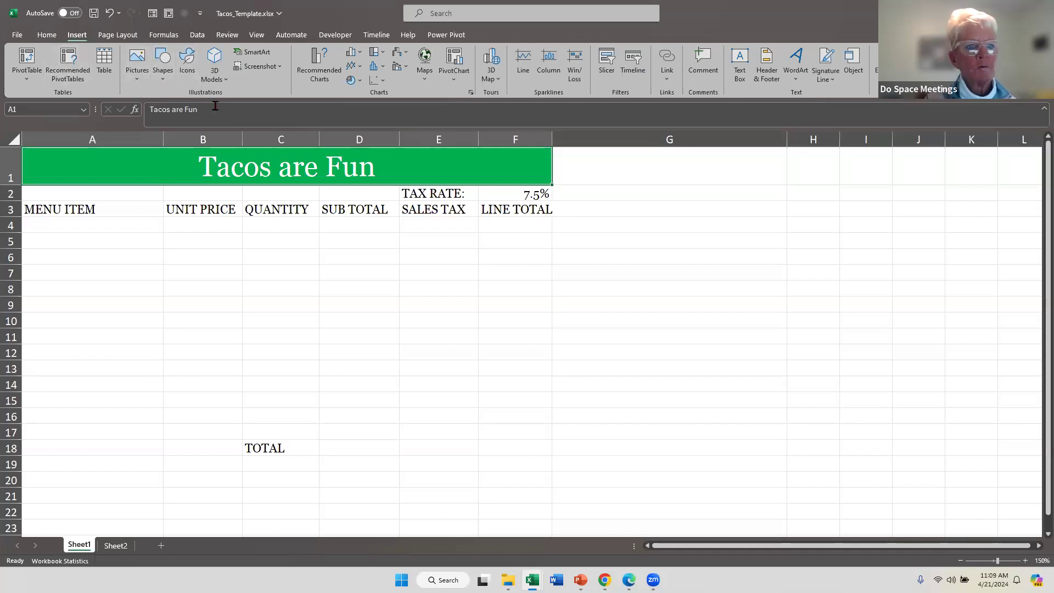
pyautogui.click(139, 81)
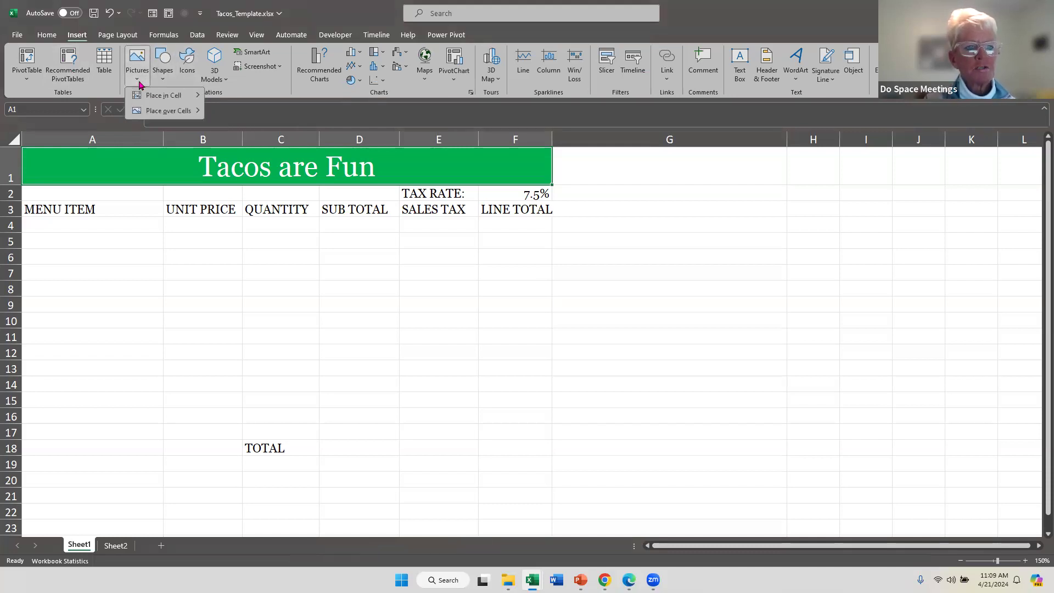
pyautogui.moveTo(133, 103)
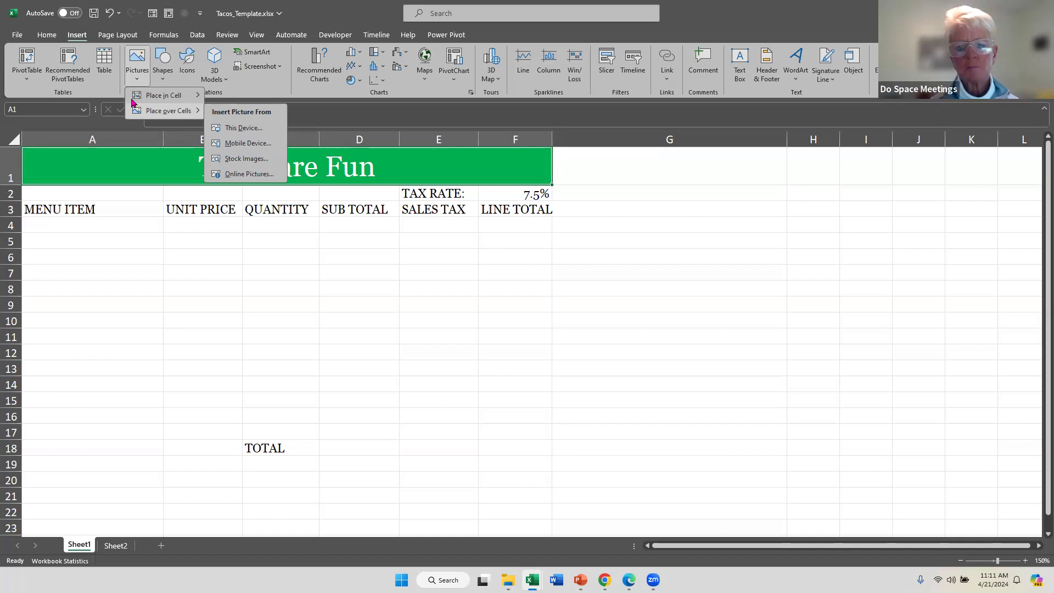
pyautogui.click(256, 175)
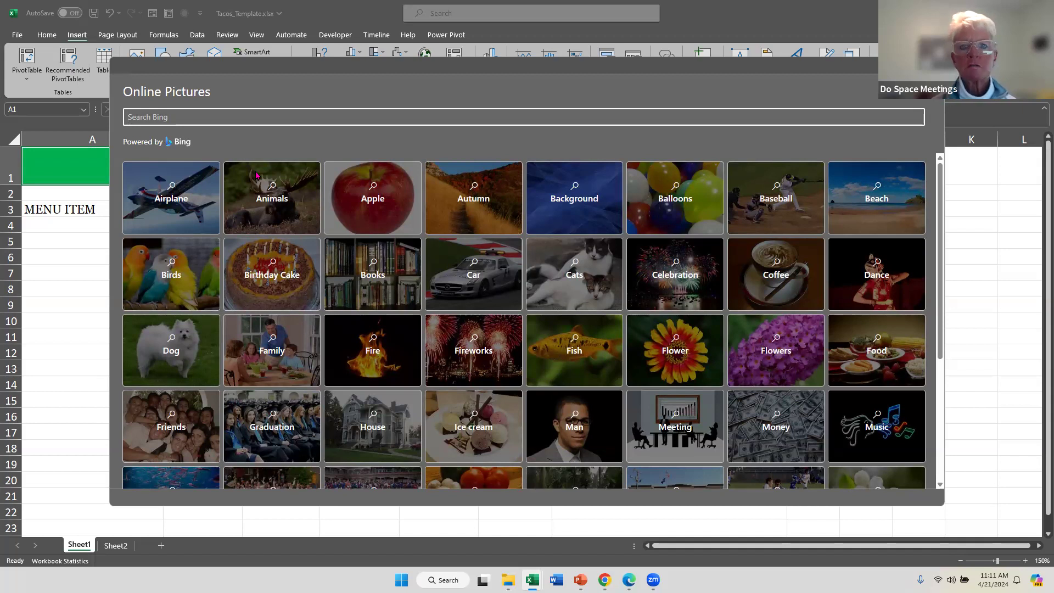
pyautogui.write('tacos')
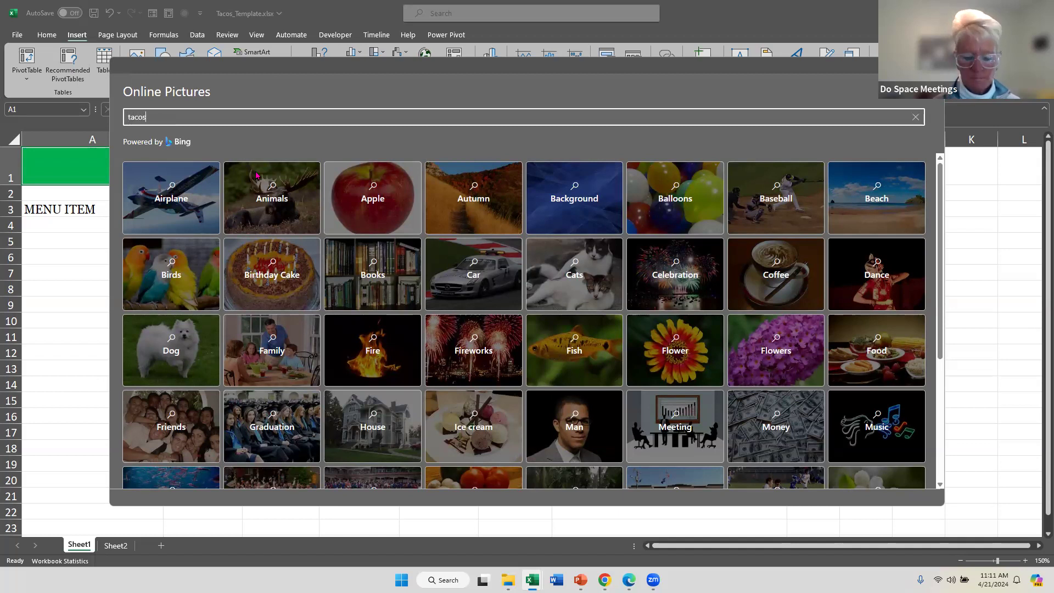
pyautogui.press('Return')
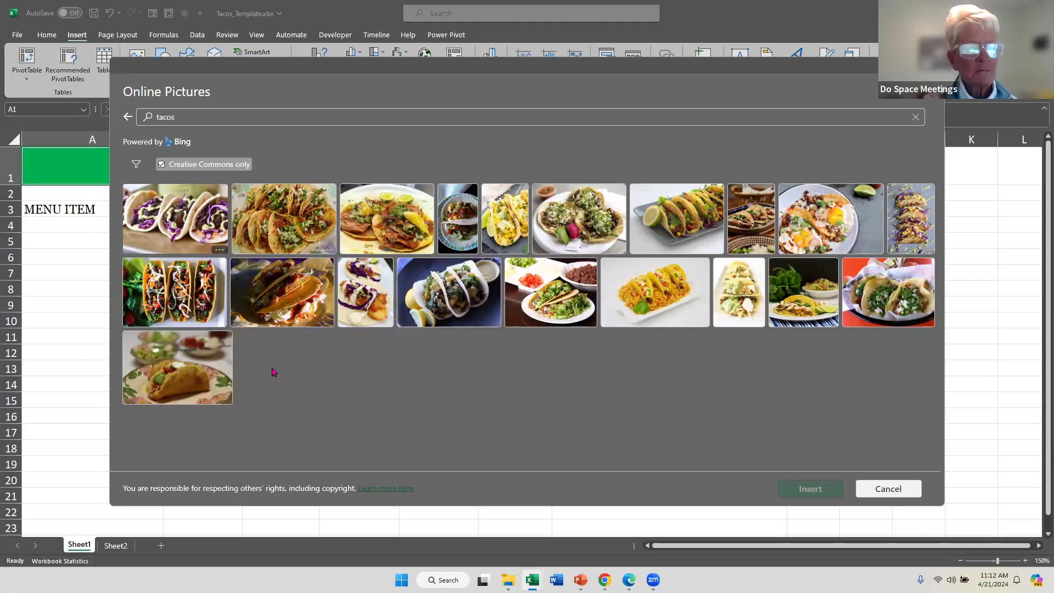
pyautogui.click(199, 390)
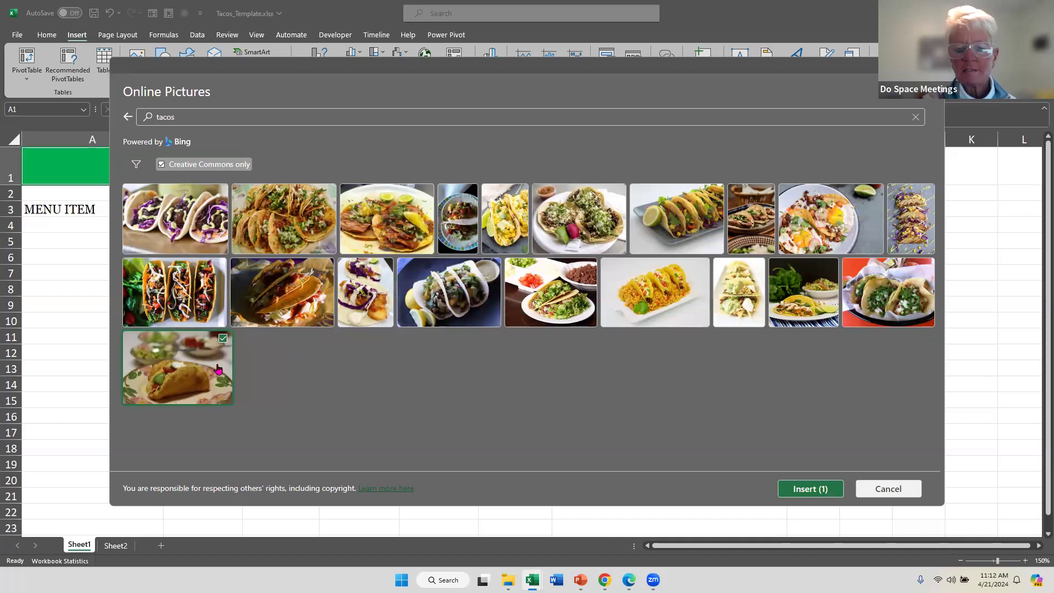
pyautogui.click(804, 490)
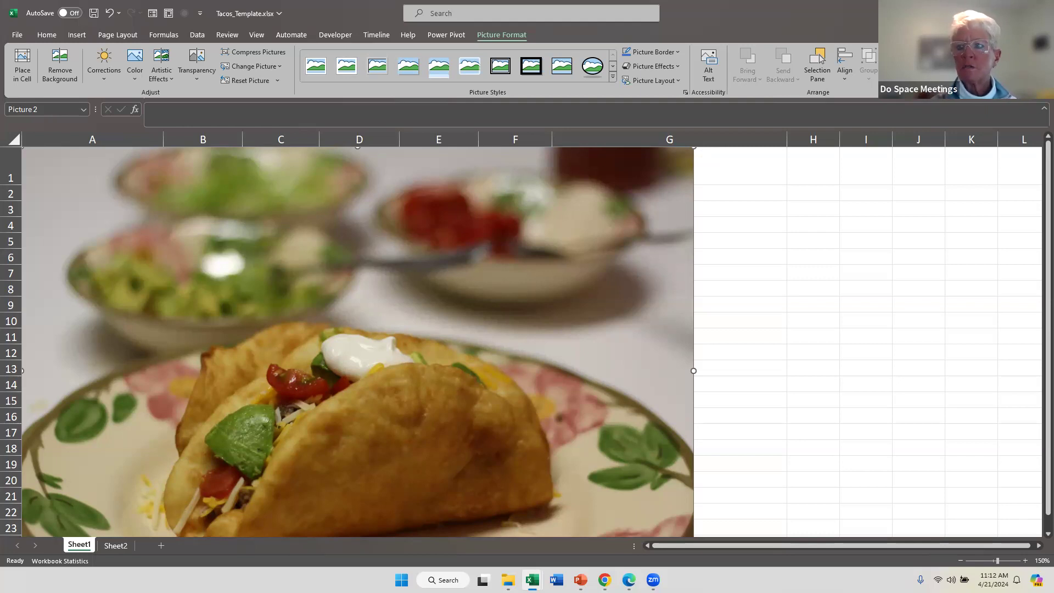
# Shrink the taco photo proportionally to 0.5 inches high and fit it inside the green title row at the start of column A
pyautogui.press('Return')
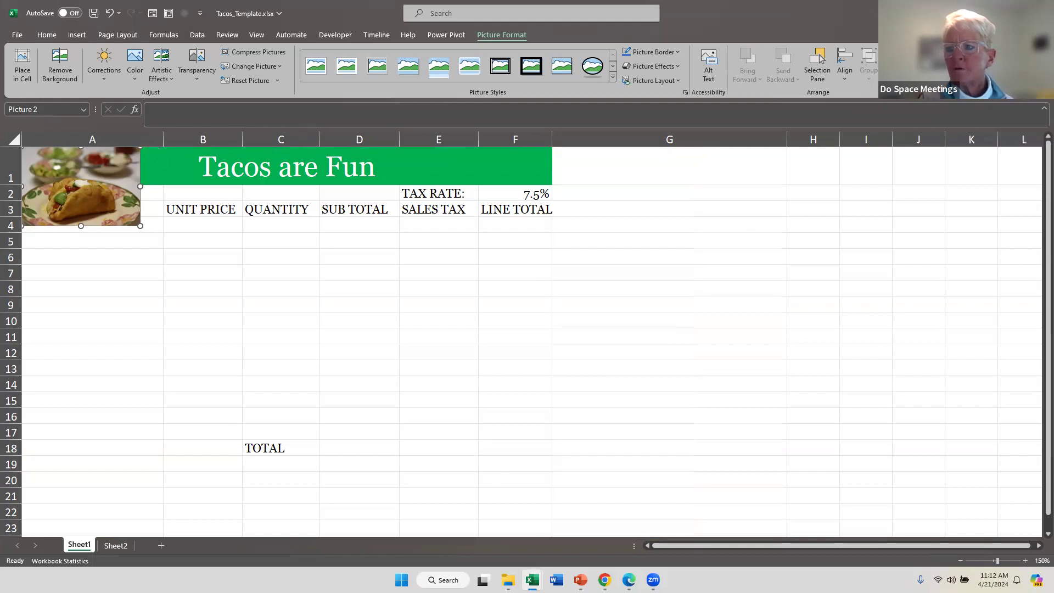
pyautogui.click(1045, 92)
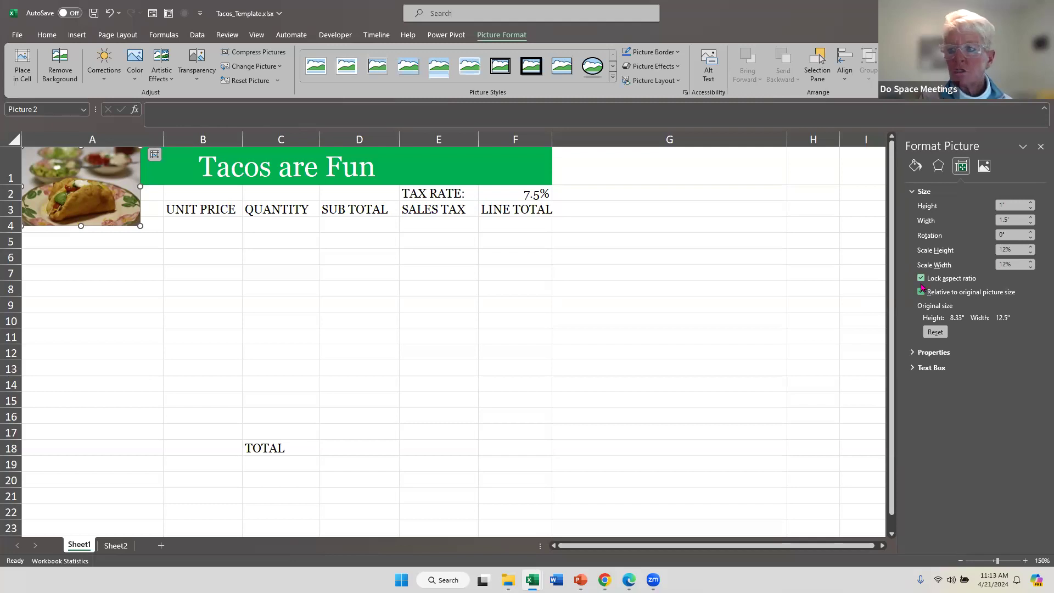
pyautogui.click(1006, 203)
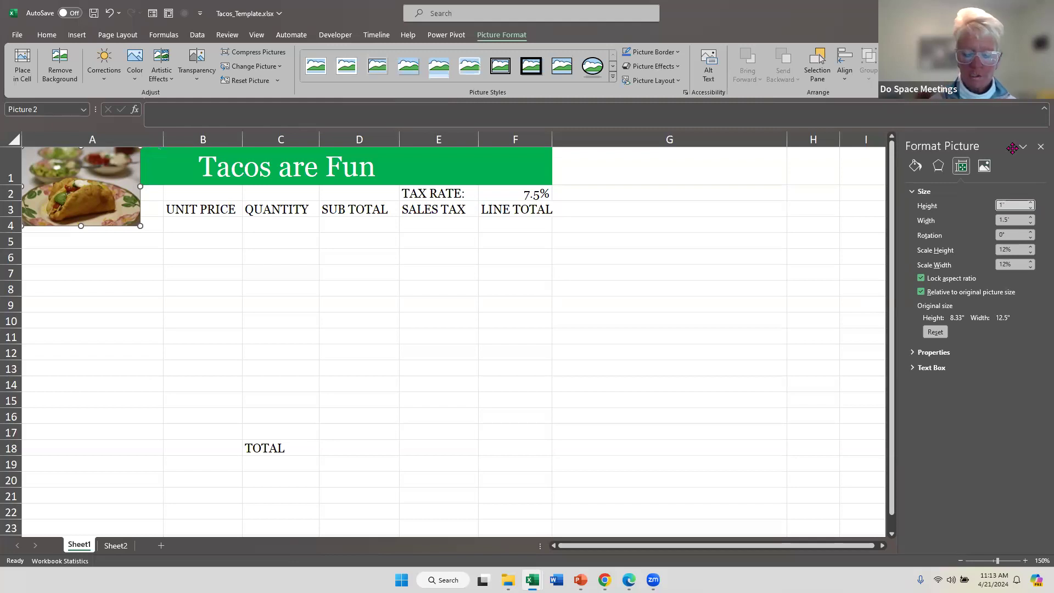
pyautogui.press('BackSpace')
pyautogui.press('BackSpace')
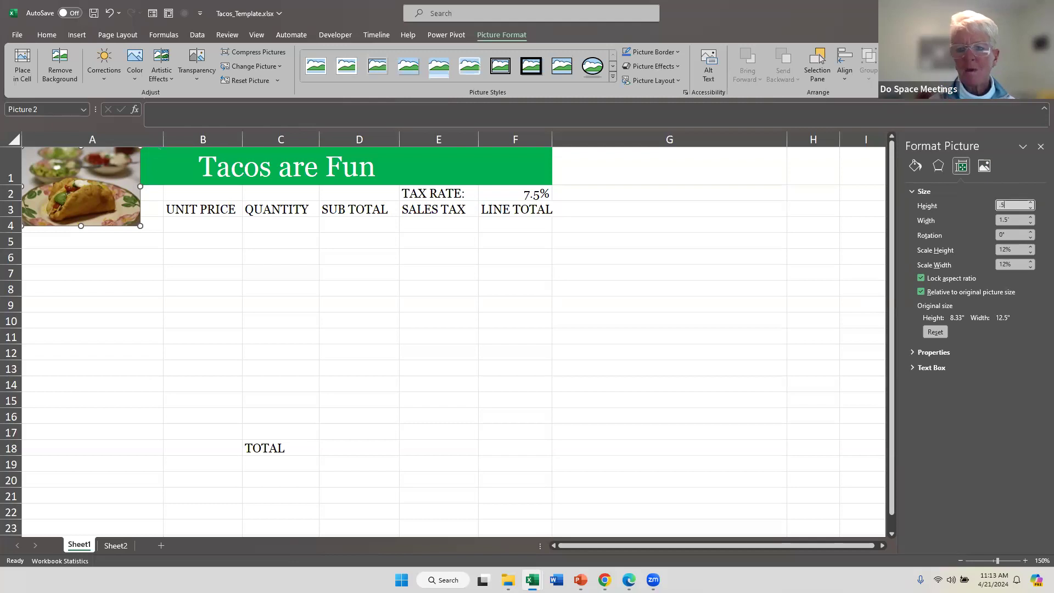
pyautogui.write('.5')
pyautogui.press('Return')
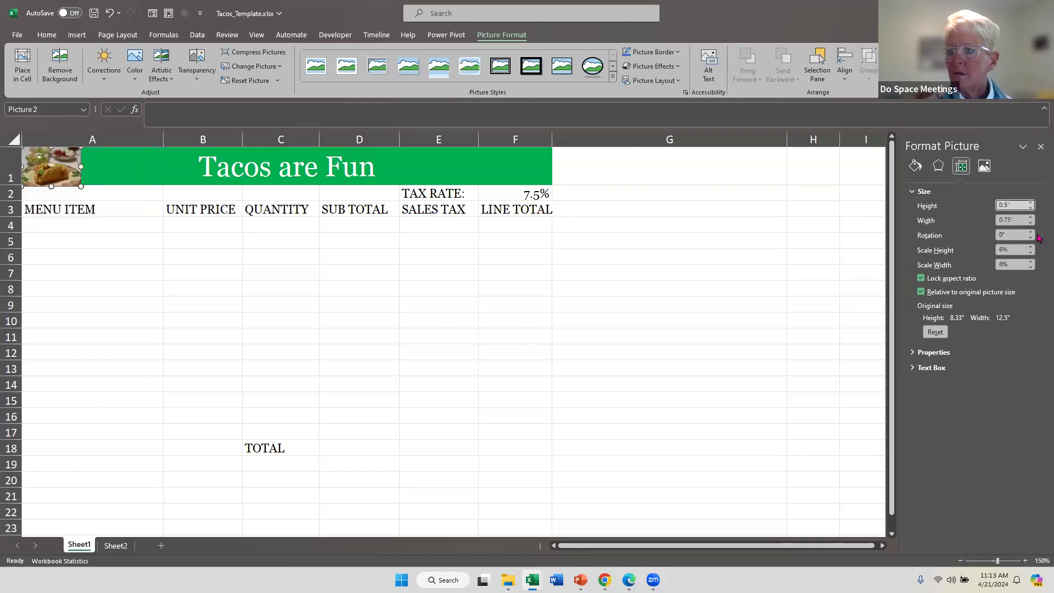
pyautogui.click(1040, 146)
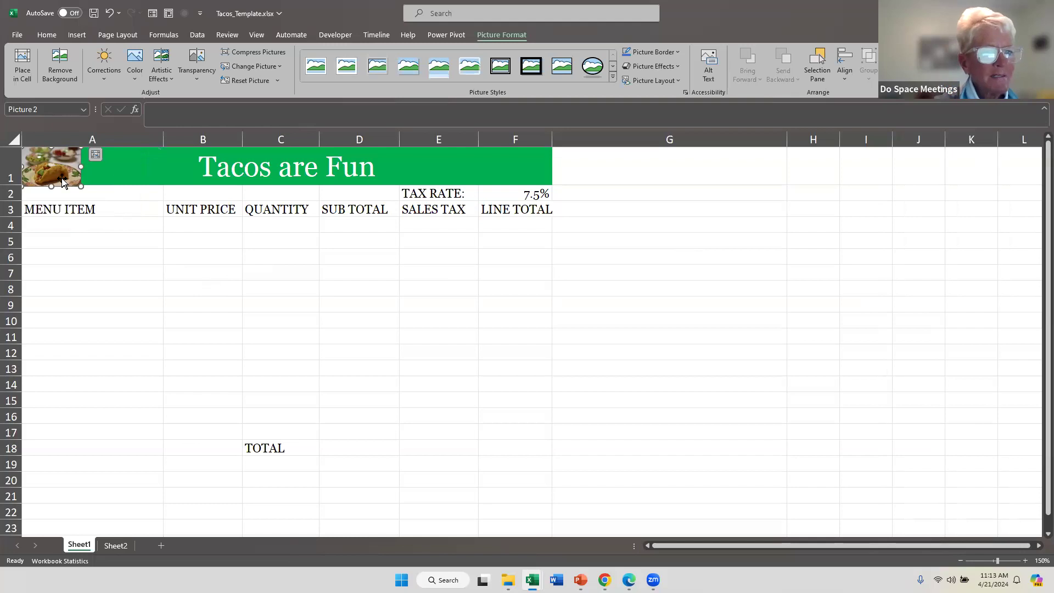
pyautogui.moveTo(77, 186); pyautogui.dragTo(58, 167)
pyautogui.click(132, 167)
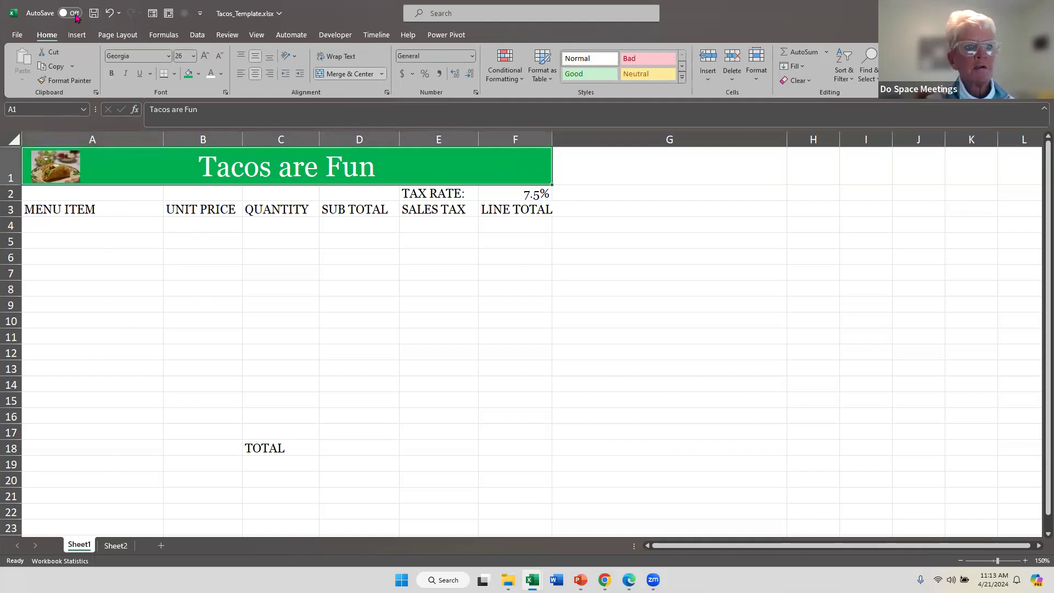
# Browse the Cartoon People, Illustrations, Stickers and Cutout People stock images for a picture to place in the title cell
pyautogui.click(76, 37)
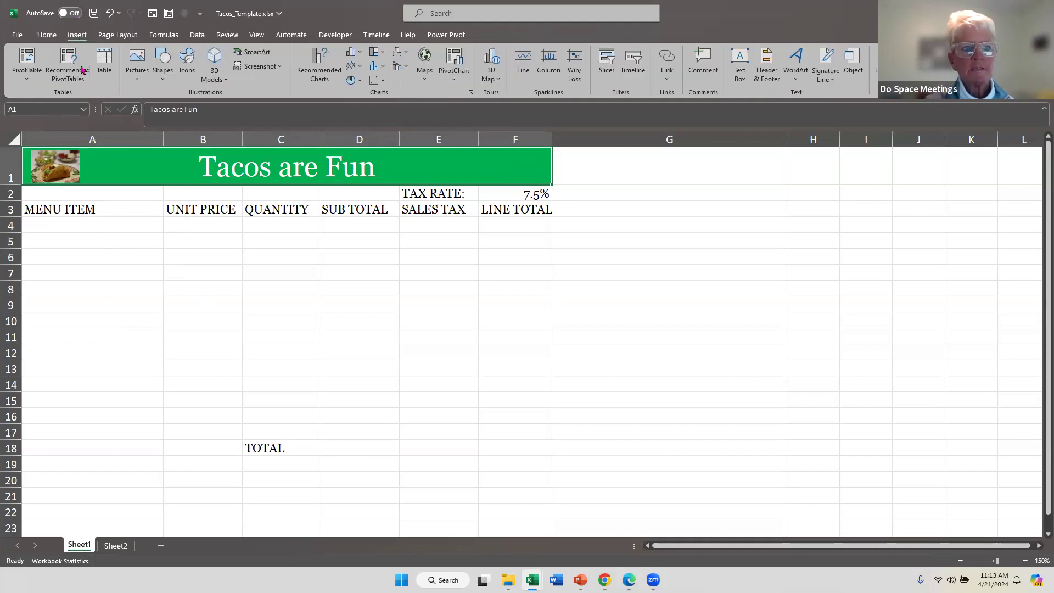
pyautogui.click(131, 82)
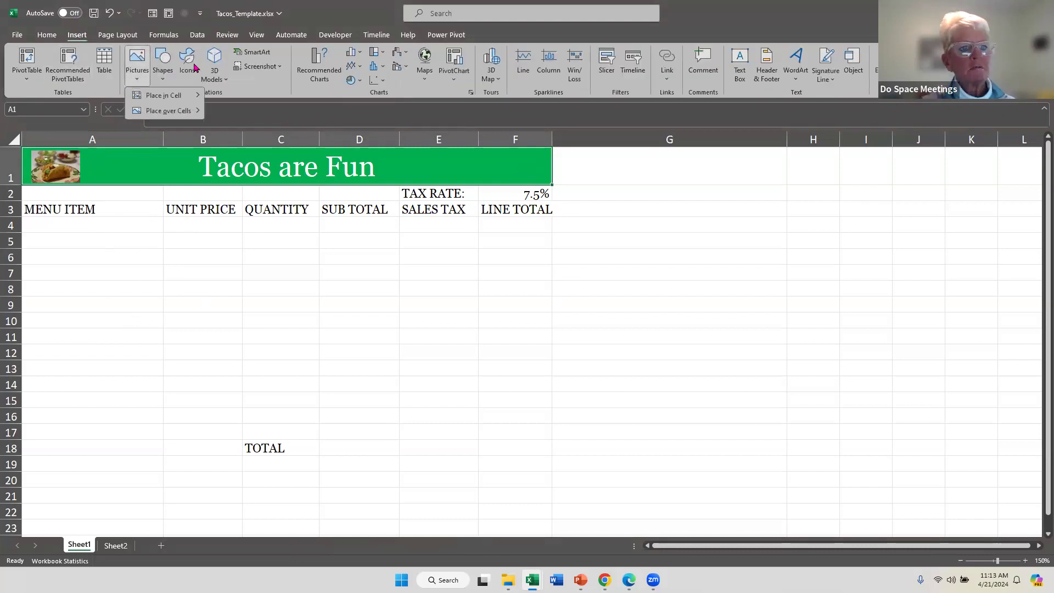
pyautogui.moveTo(182, 111)
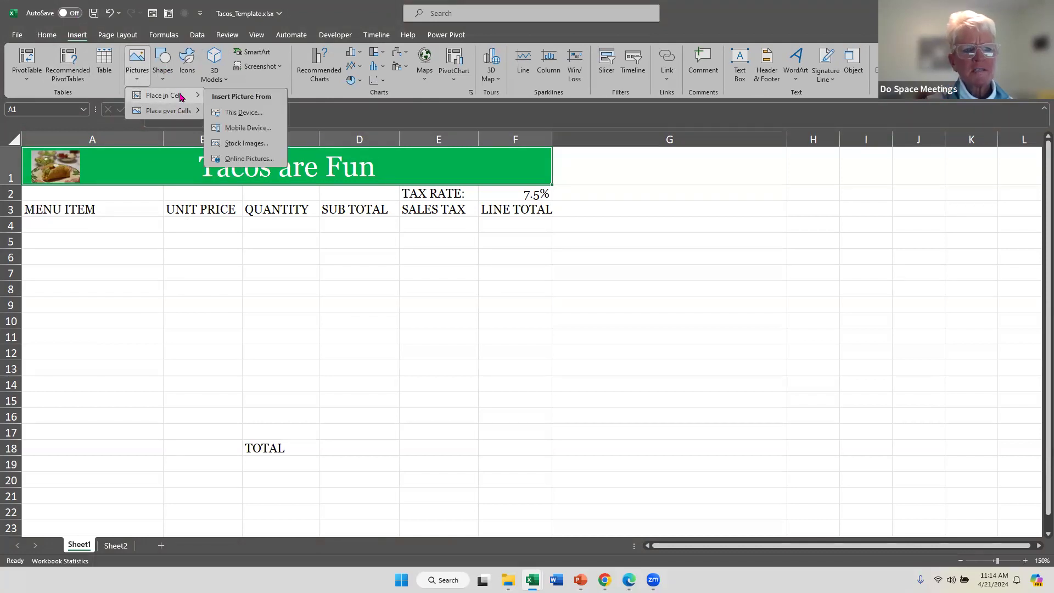
pyautogui.click(259, 143)
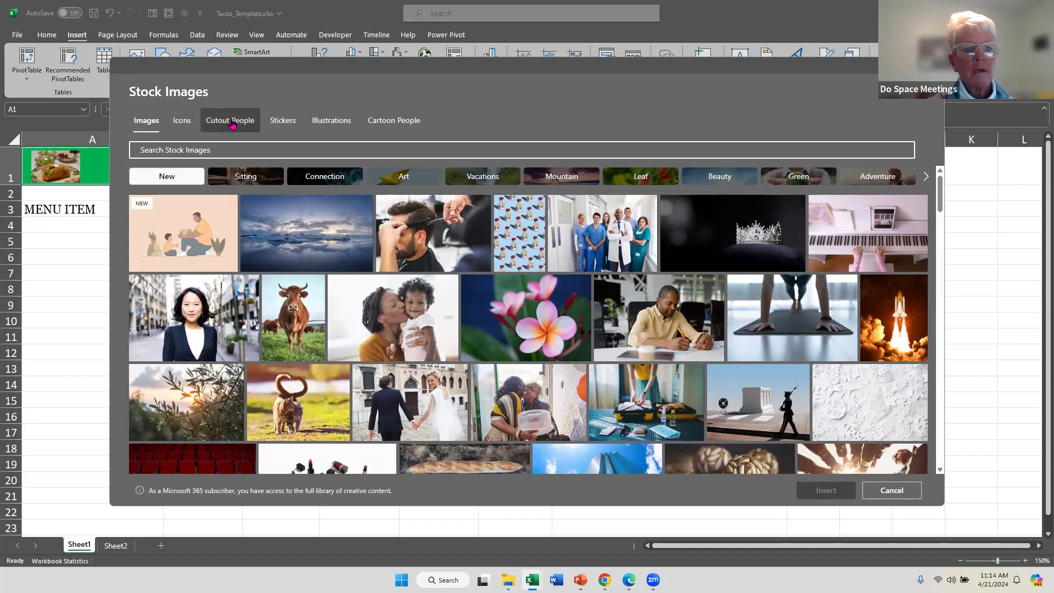
pyautogui.click(390, 127)
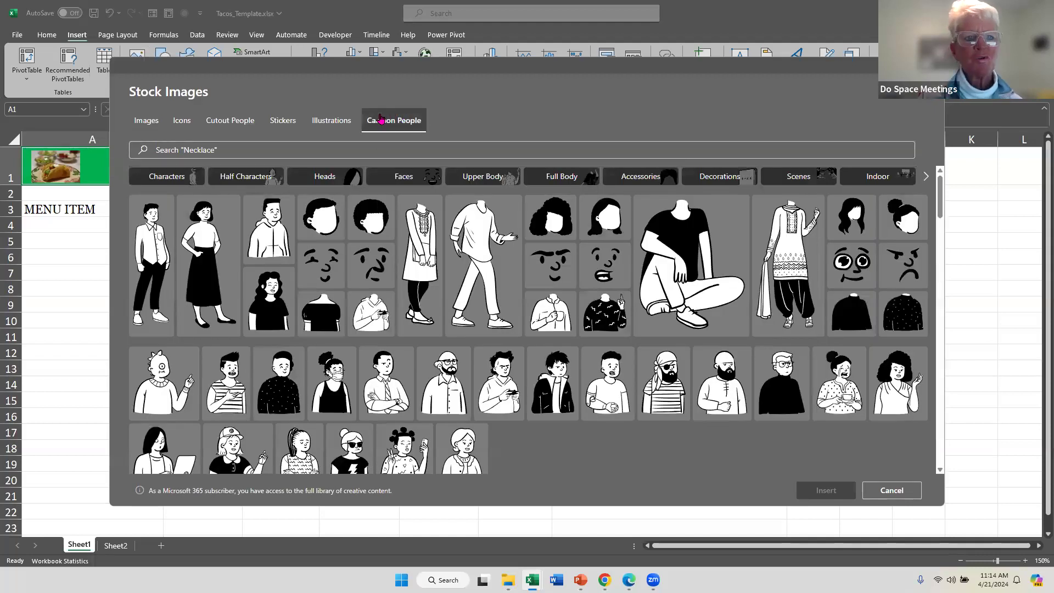
pyautogui.click(334, 130)
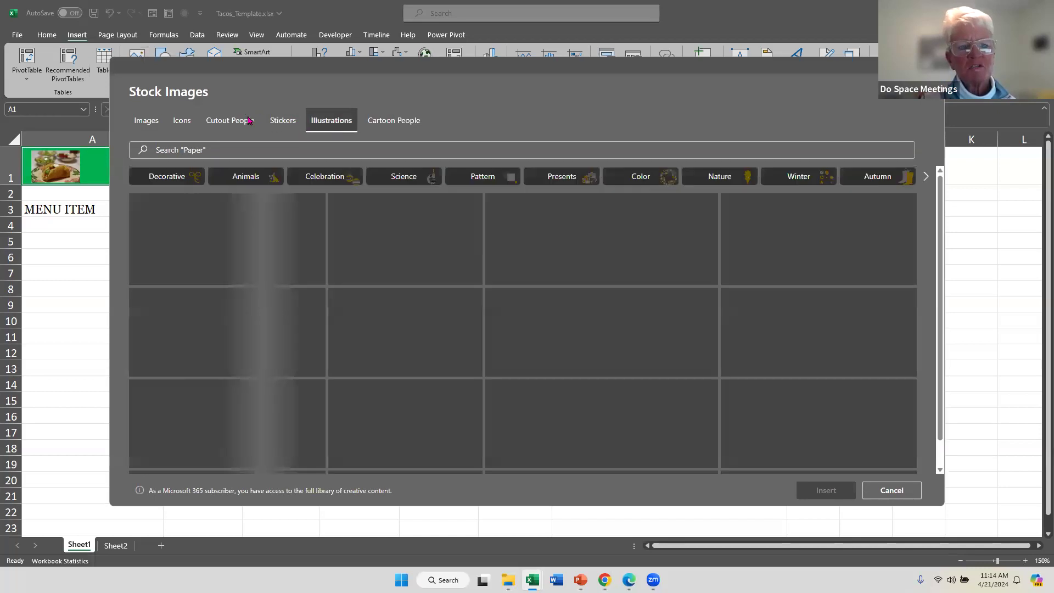
pyautogui.click(277, 122)
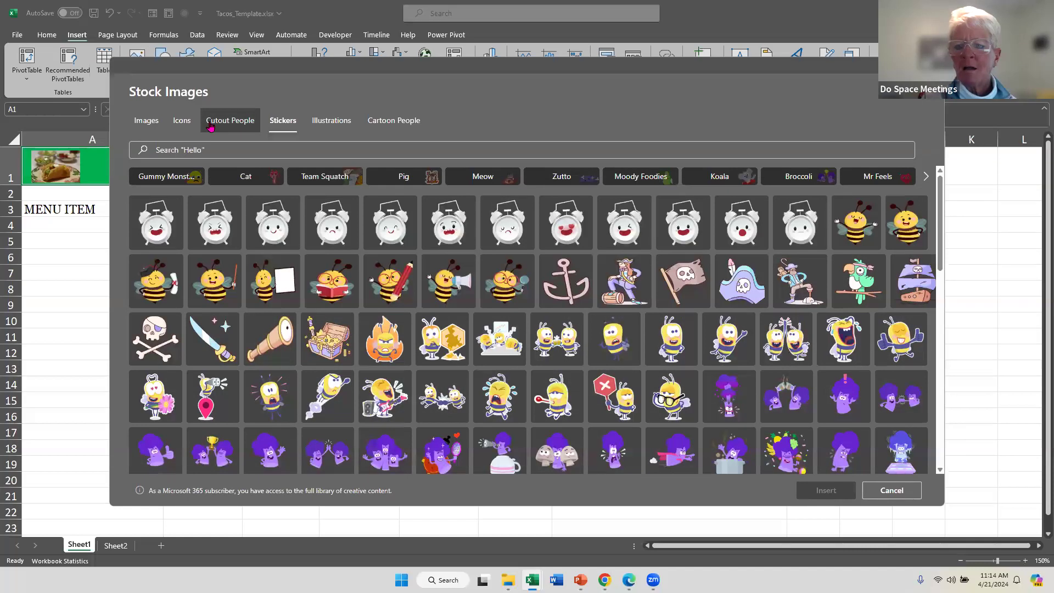
pyautogui.click(210, 127)
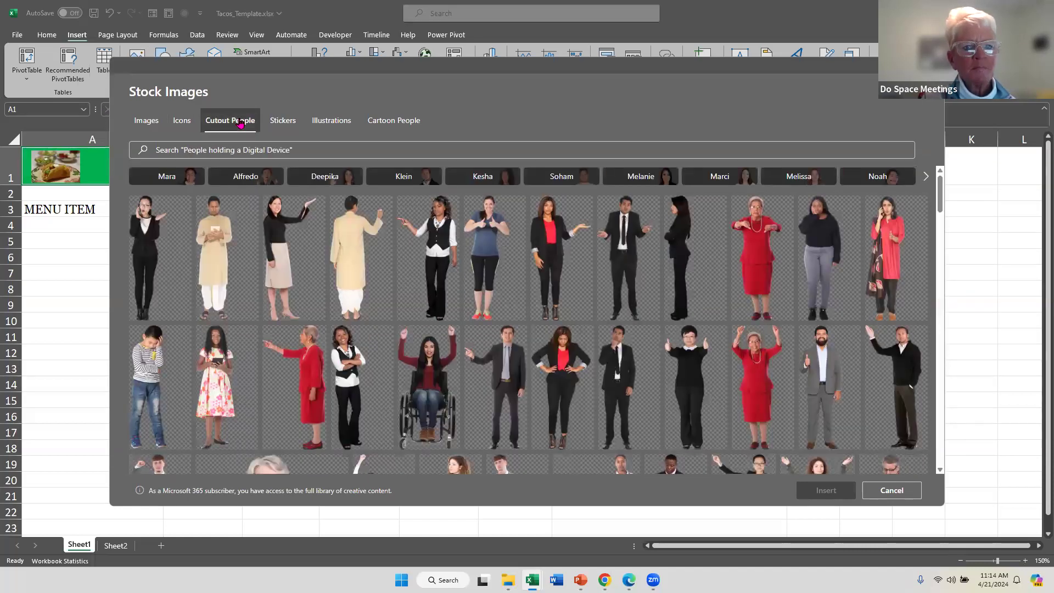
# Try placing the taco sticker from a stock sticker search for "tacos" in title cell A1, and undo the insertion
pyautogui.click(294, 126)
pyautogui.click(277, 147)
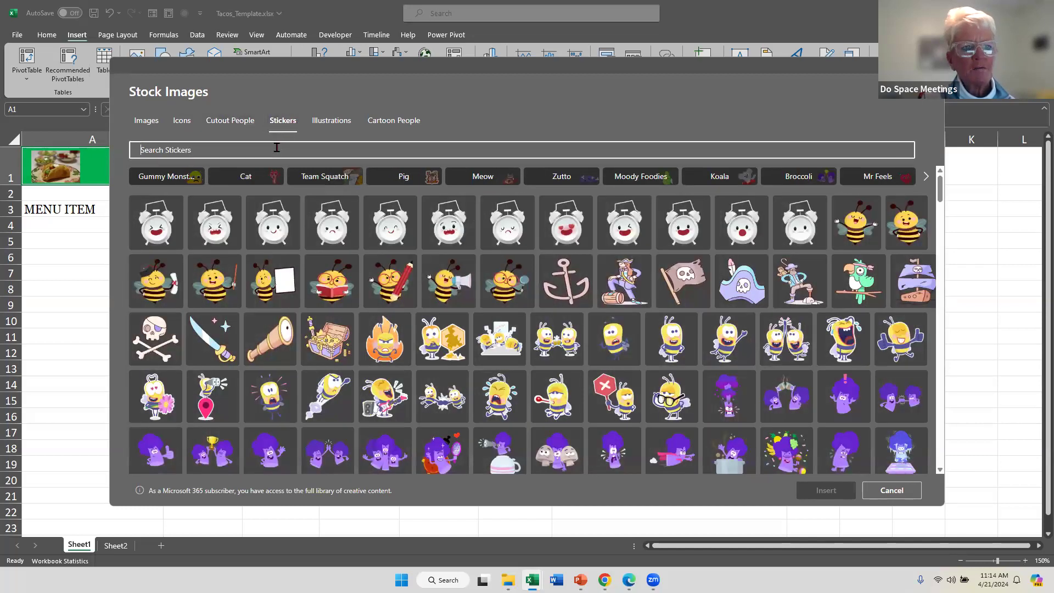
pyautogui.write('tacos')
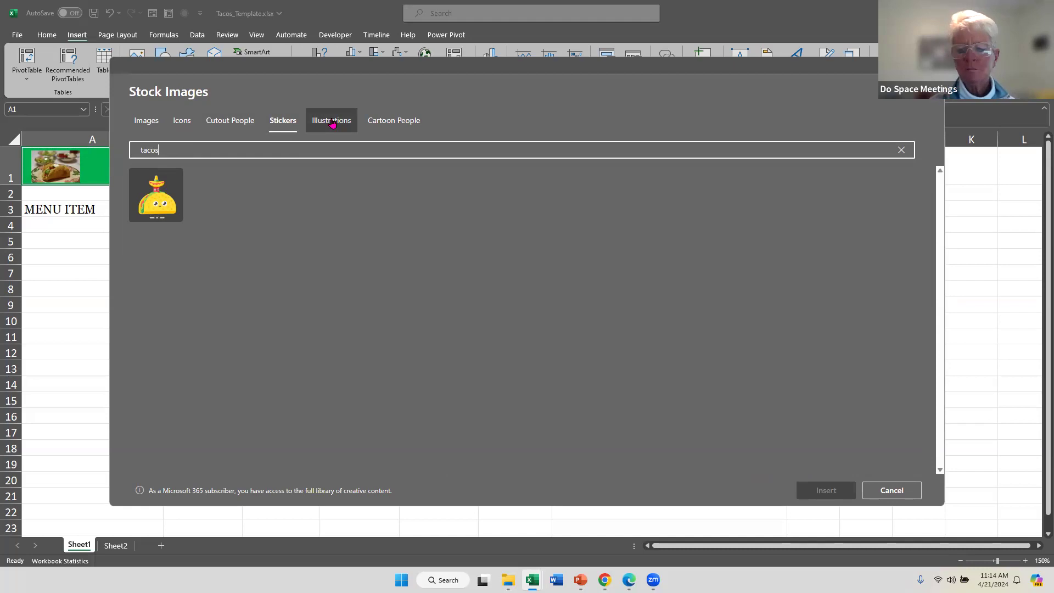
pyautogui.click(143, 217)
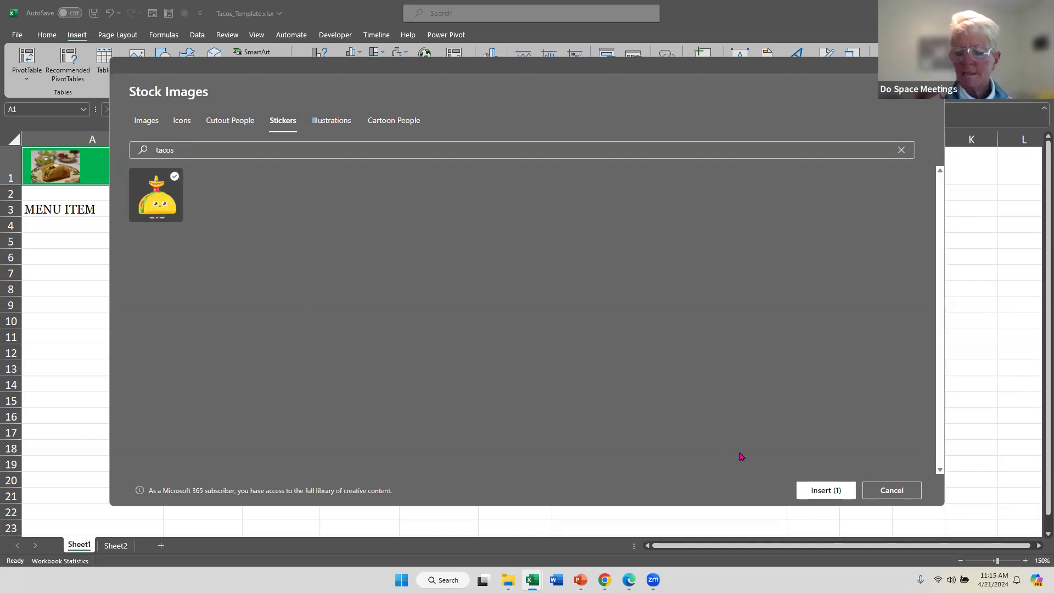
pyautogui.click(827, 489)
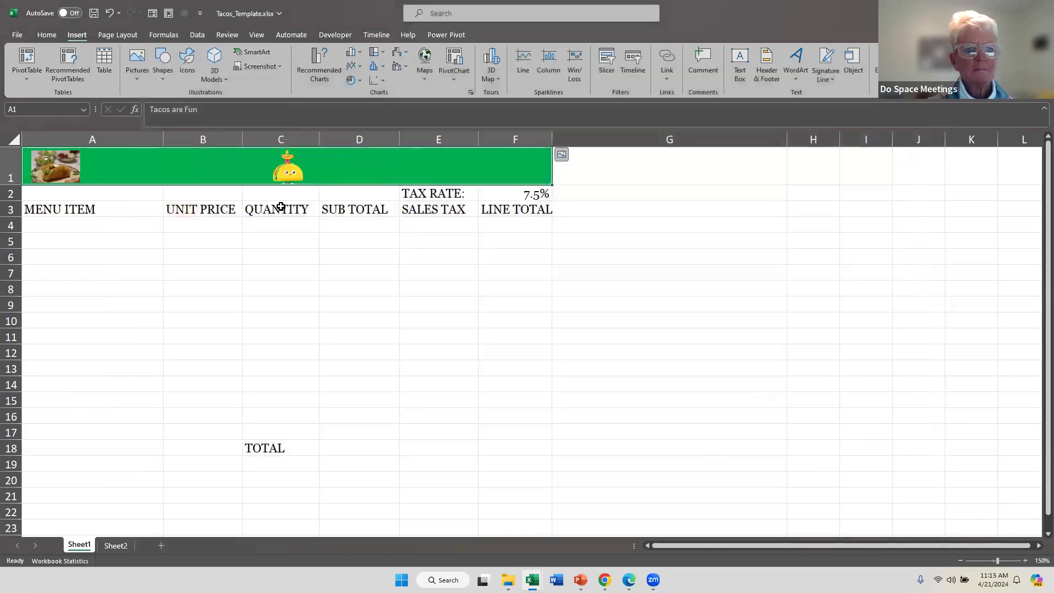
pyautogui.click(291, 171)
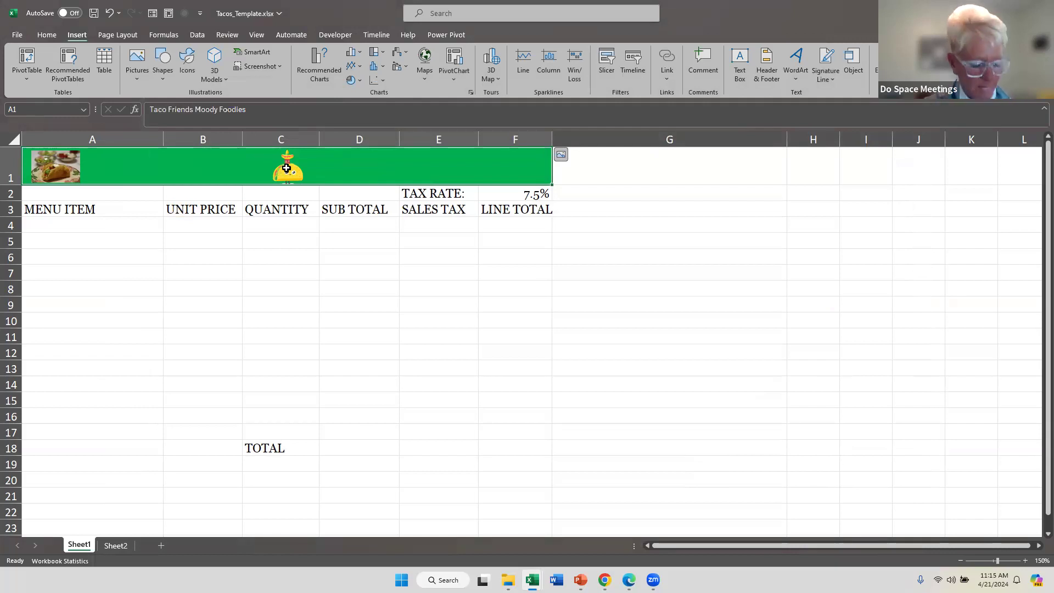
pyautogui.hotkey('ctrl', 'z')
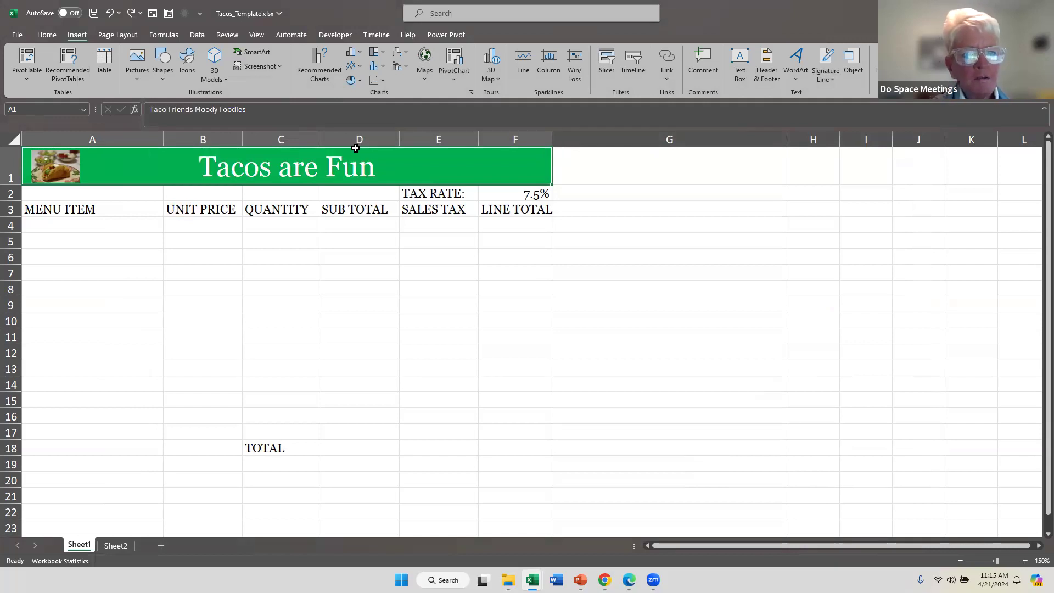
# Insert the taco-with-sombrero sticker over the cells from a stock sticker search for "taco"
pyautogui.click(137, 68)
pyautogui.moveTo(149, 112)
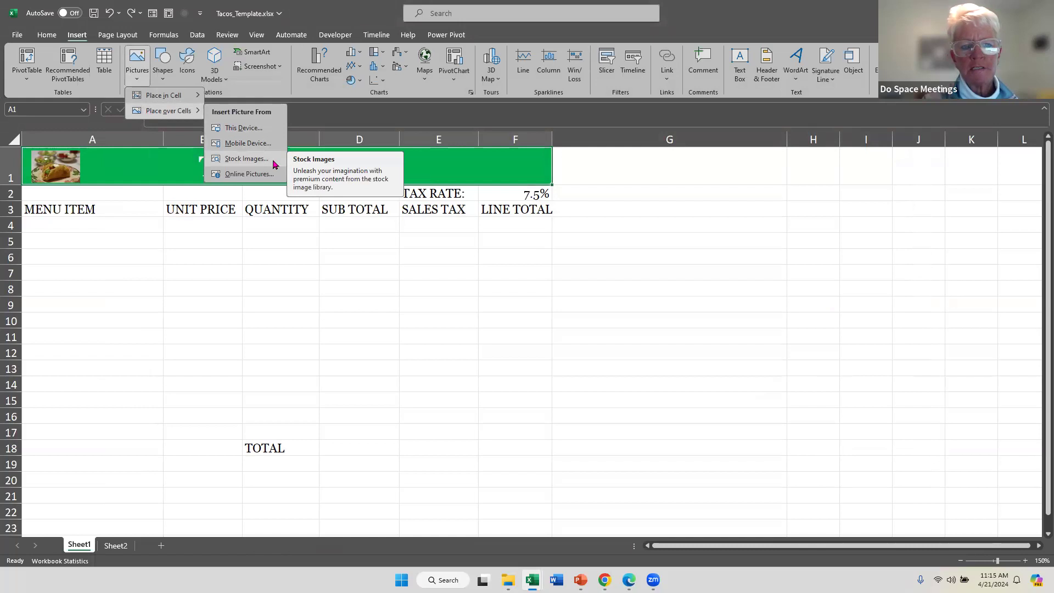
pyautogui.click(274, 164)
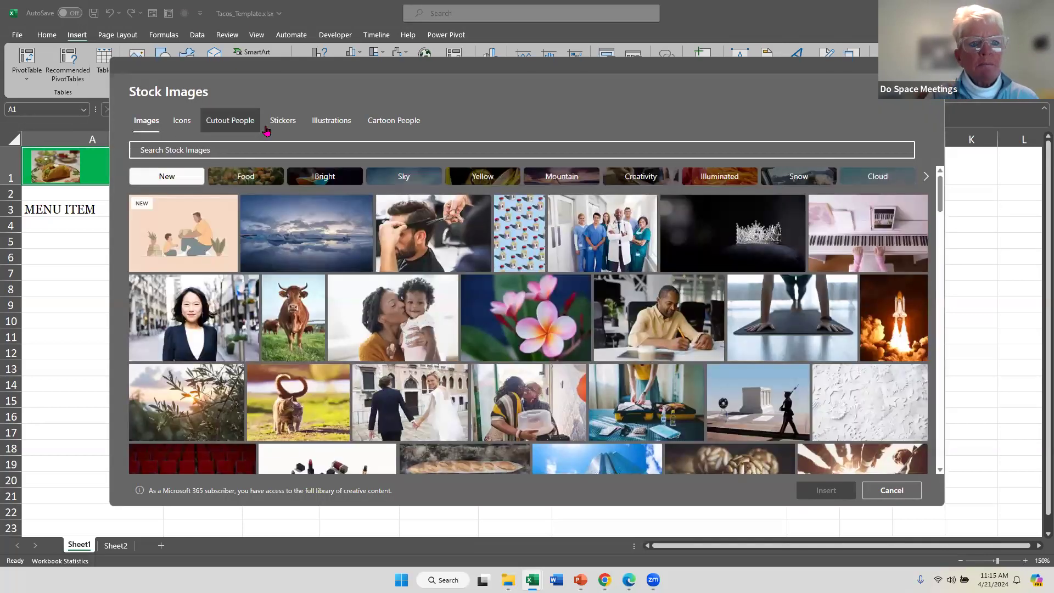
pyautogui.click(272, 127)
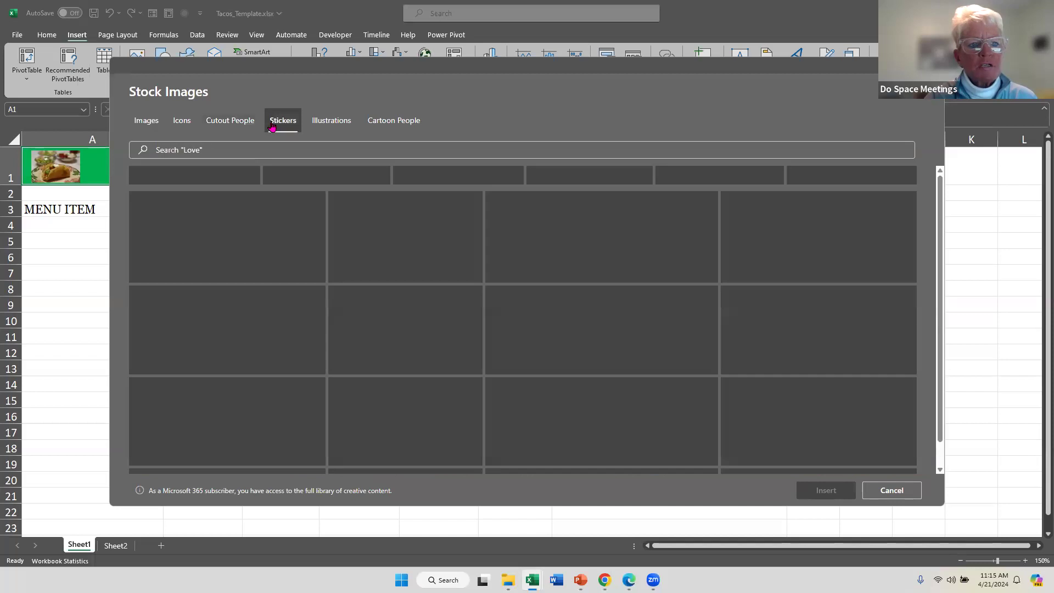
pyautogui.click(261, 154)
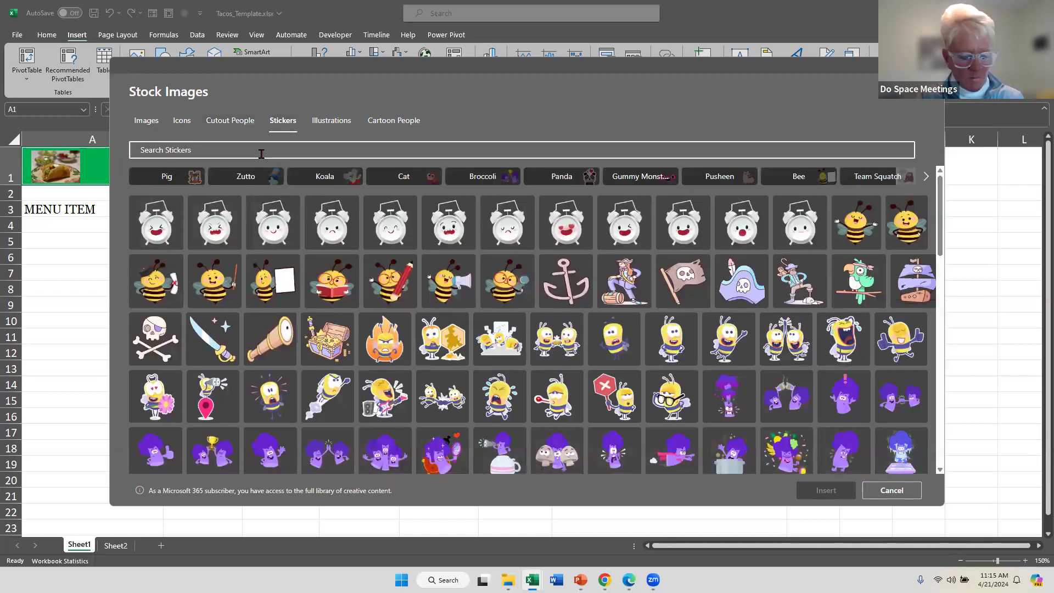
pyautogui.write('taco')
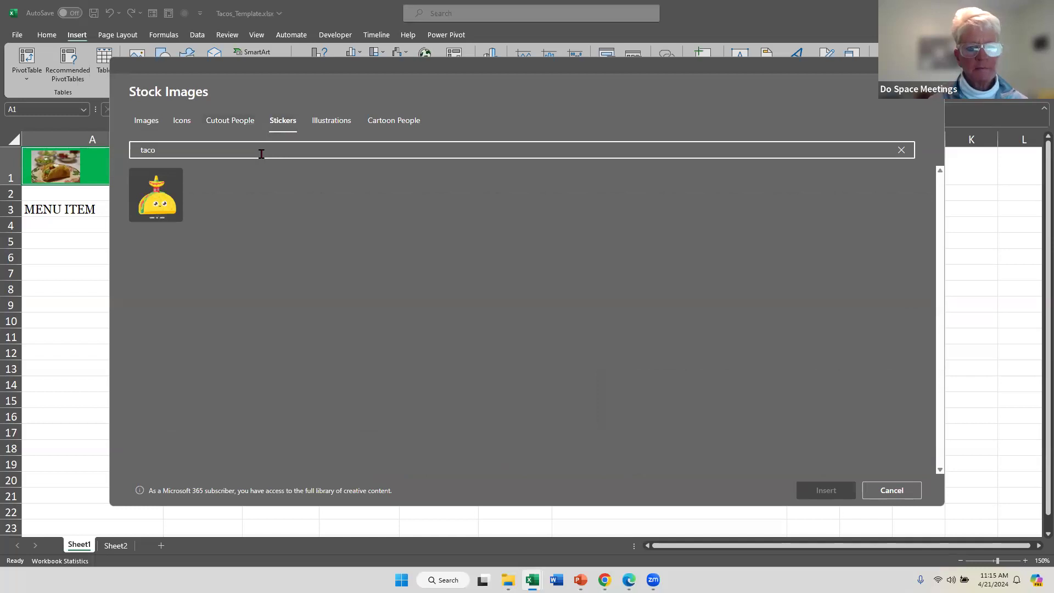
pyautogui.click(157, 201)
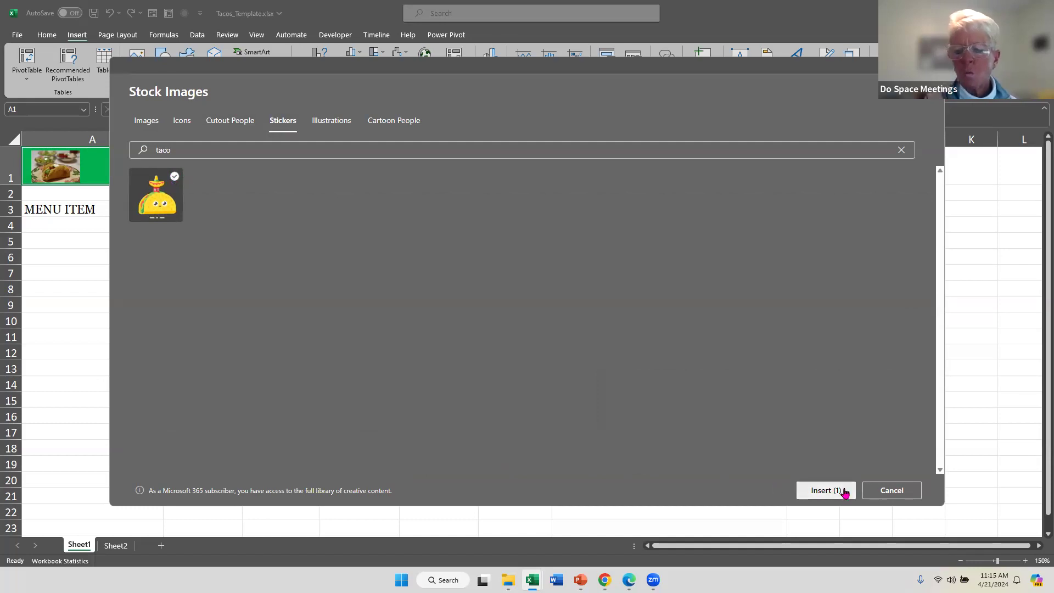
pyautogui.click(812, 488)
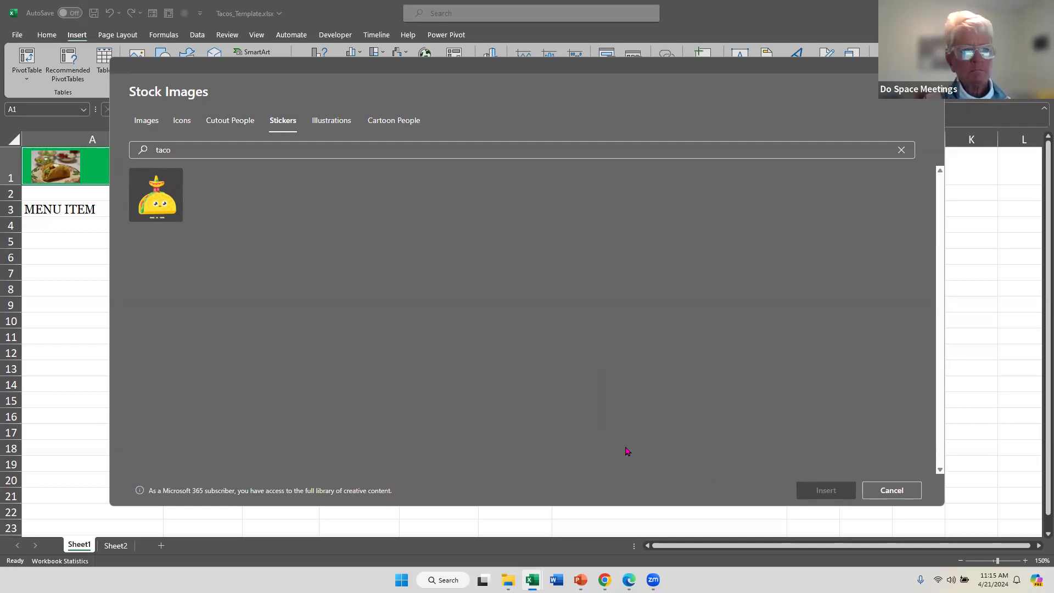
pyautogui.click(162, 198)
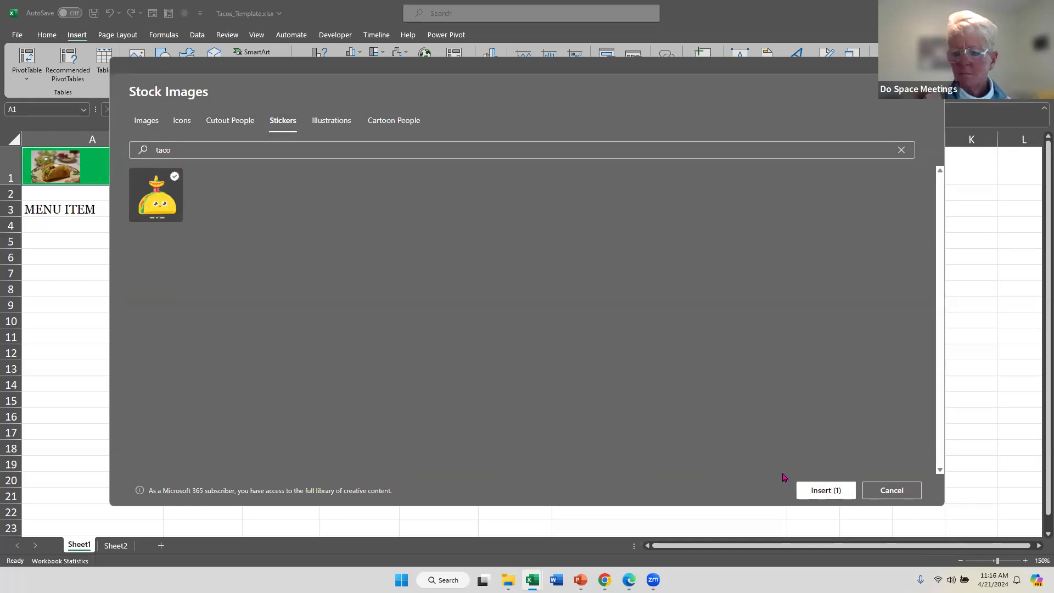
pyautogui.click(839, 497)
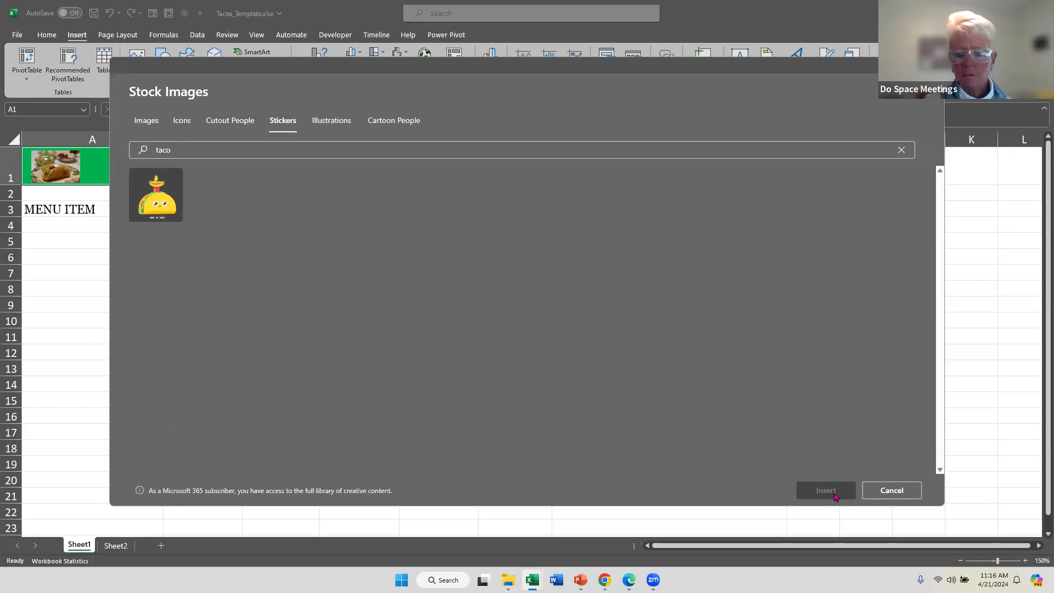
pyautogui.click(163, 198)
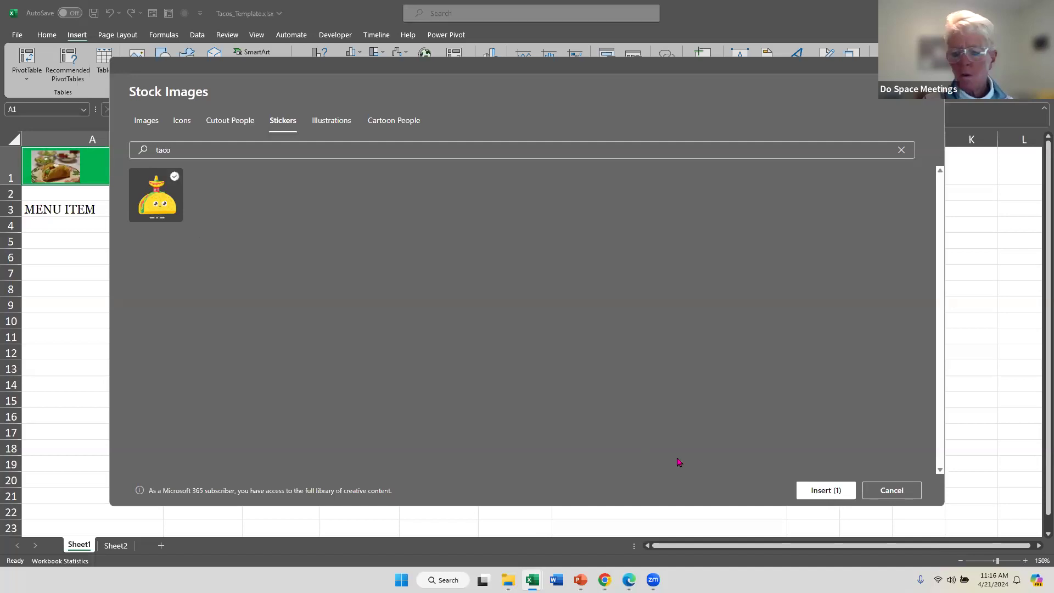
pyautogui.click(846, 492)
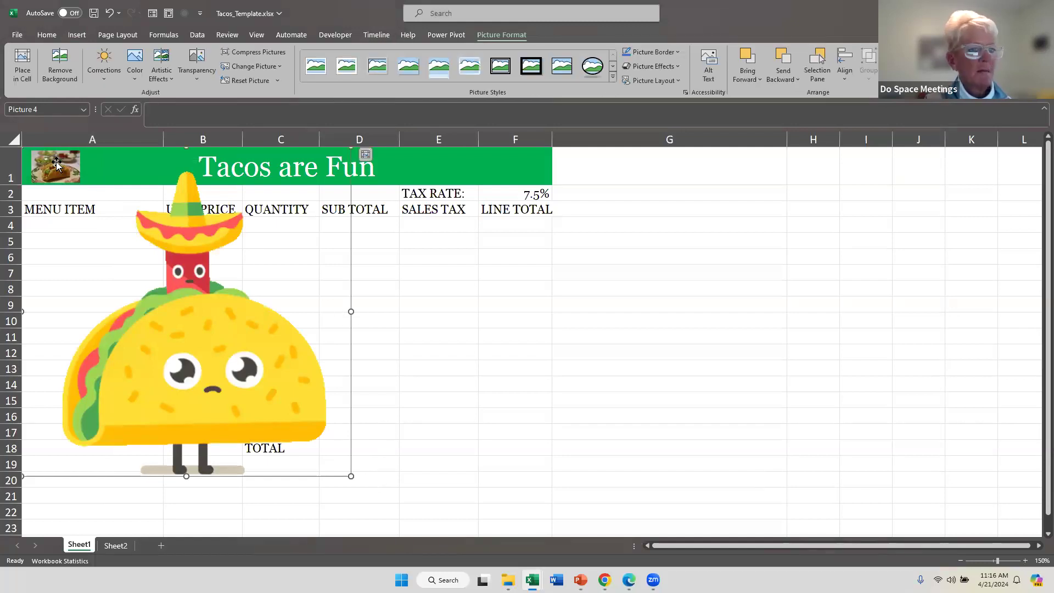
# Shrink the taco sticker proportionally to fit the title row and place it at the green row's end in column F
pyautogui.moveTo(191, 246); pyautogui.dragTo(869, 191)
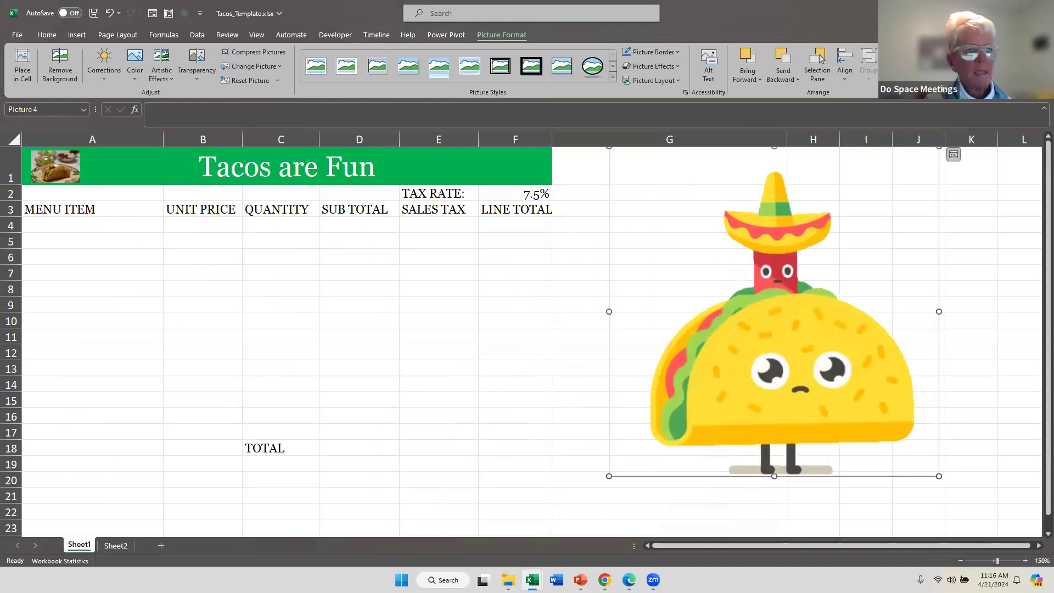
pyautogui.click(71, 166)
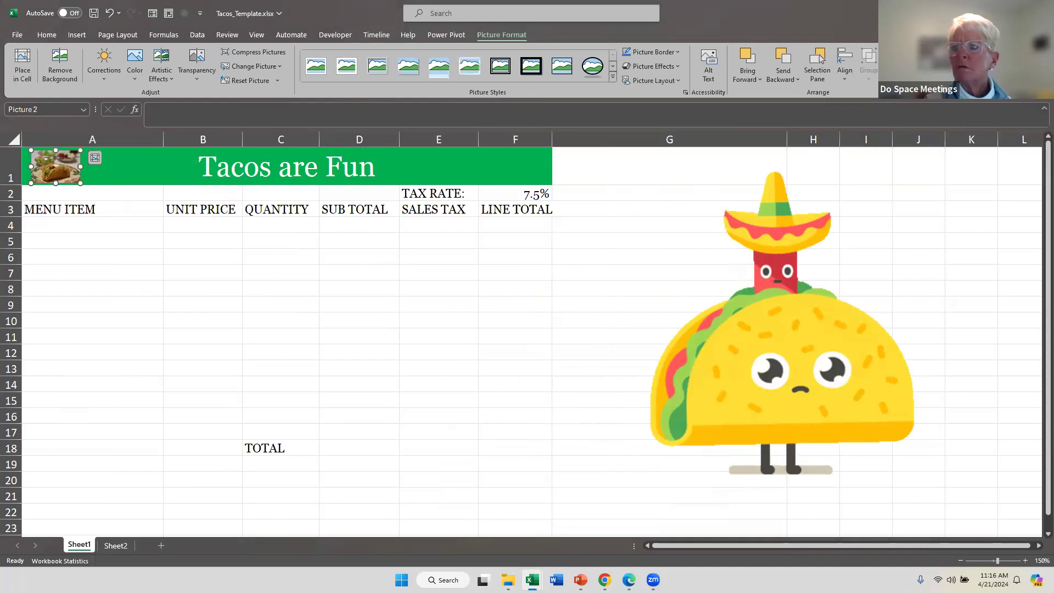
pyautogui.click(773, 300)
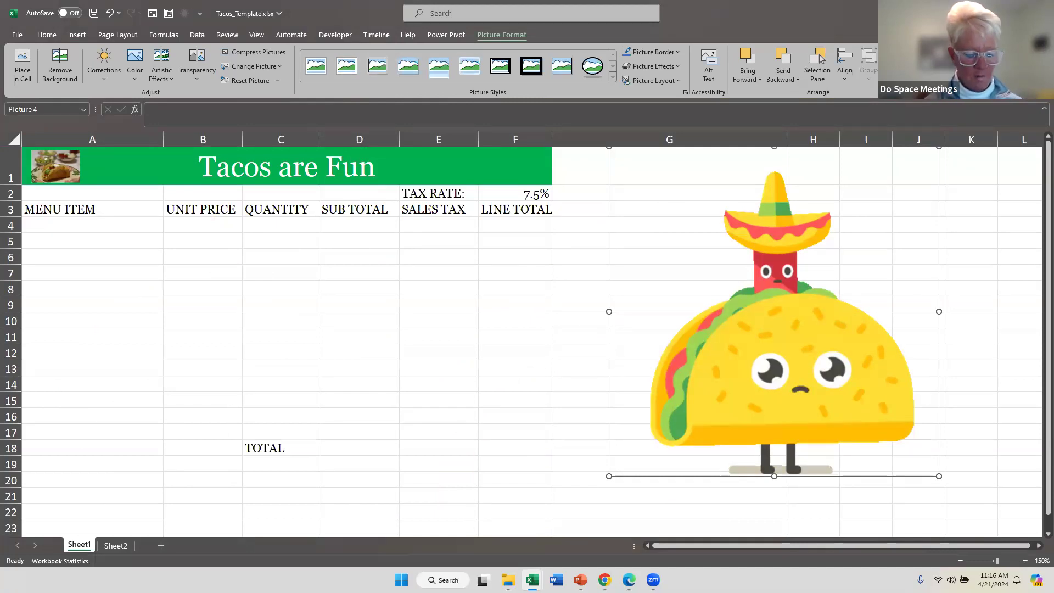
pyautogui.press('Return')
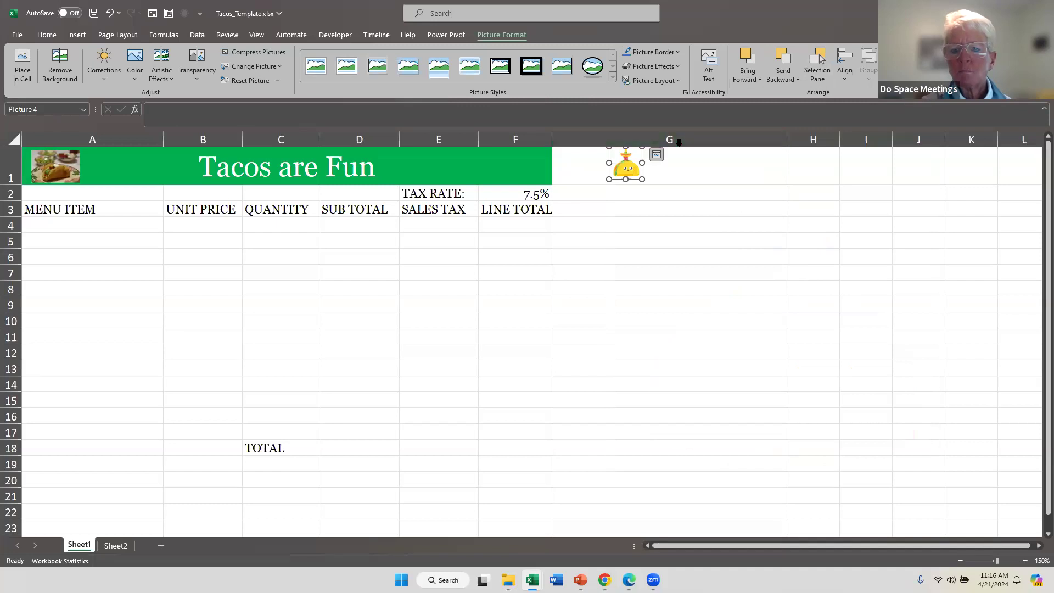
pyautogui.moveTo(624, 169); pyautogui.dragTo(518, 164)
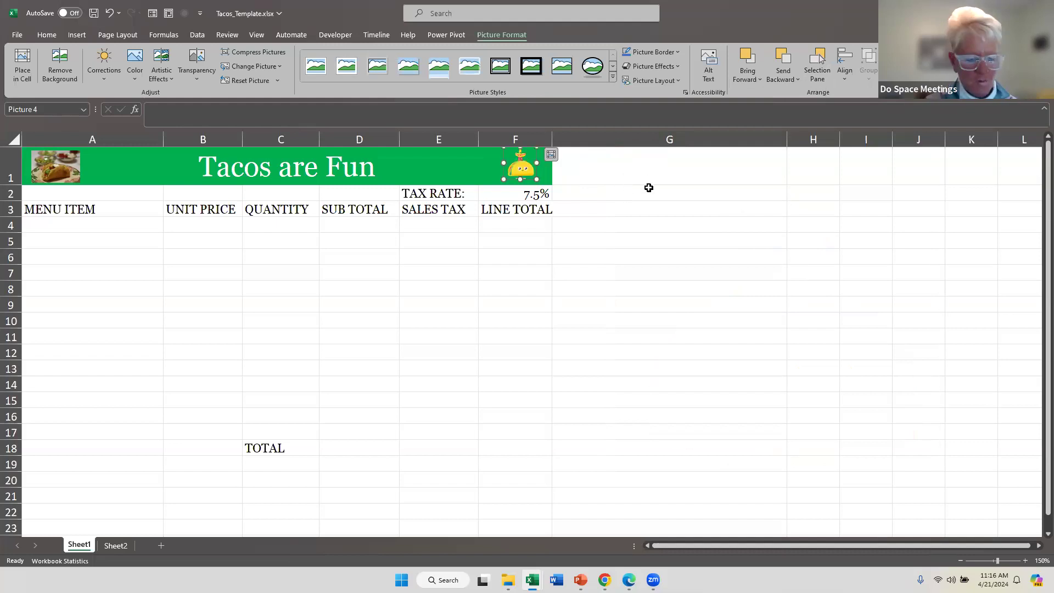
# Duplicate the taco sticker beside the original at the edge of column E, and delete the taco photo from column A
pyautogui.hotkey('ctrl', 'd')
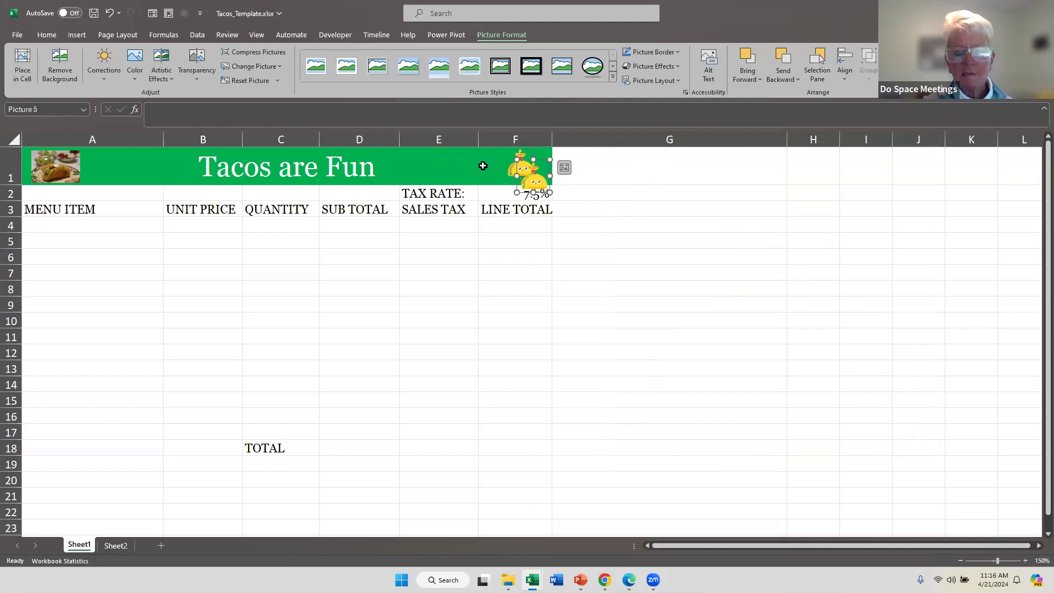
pyautogui.moveTo(540, 179); pyautogui.dragTo(474, 164)
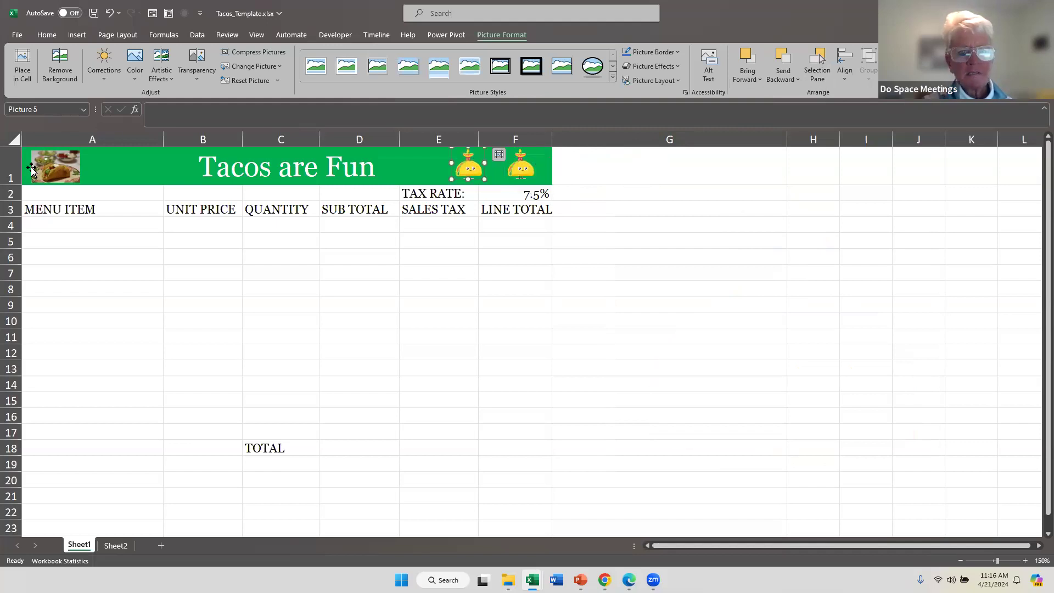
pyautogui.click(53, 171)
pyautogui.press('Delete')
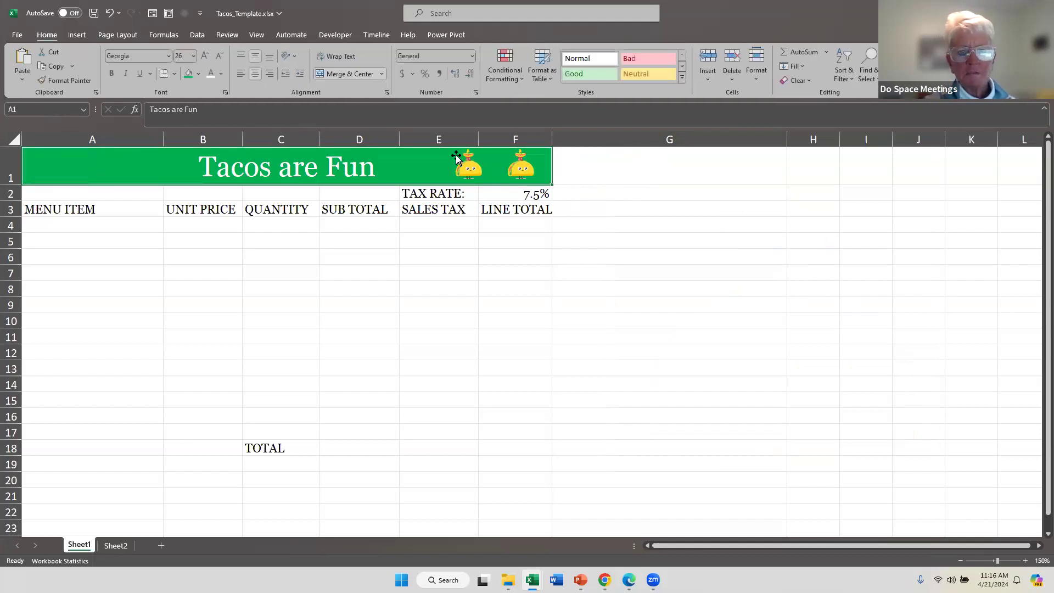
# Copy both taco stickers together and paste the pair at the start of the title row in column A
pyautogui.click(475, 171)
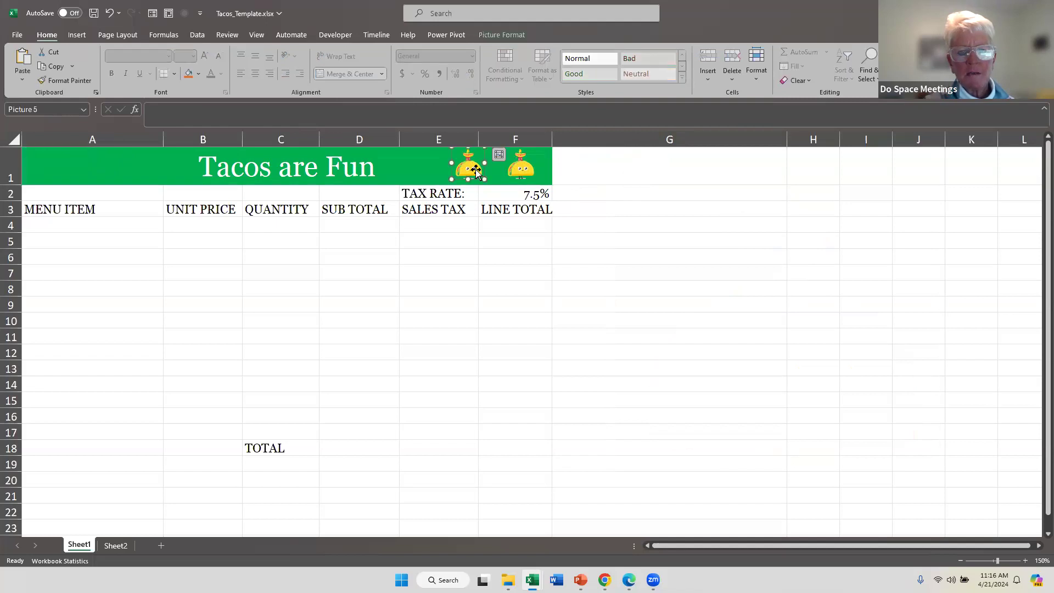
pyautogui.keyDown('ctrl'); pyautogui.click(536, 175); pyautogui.keyUp('ctrl')
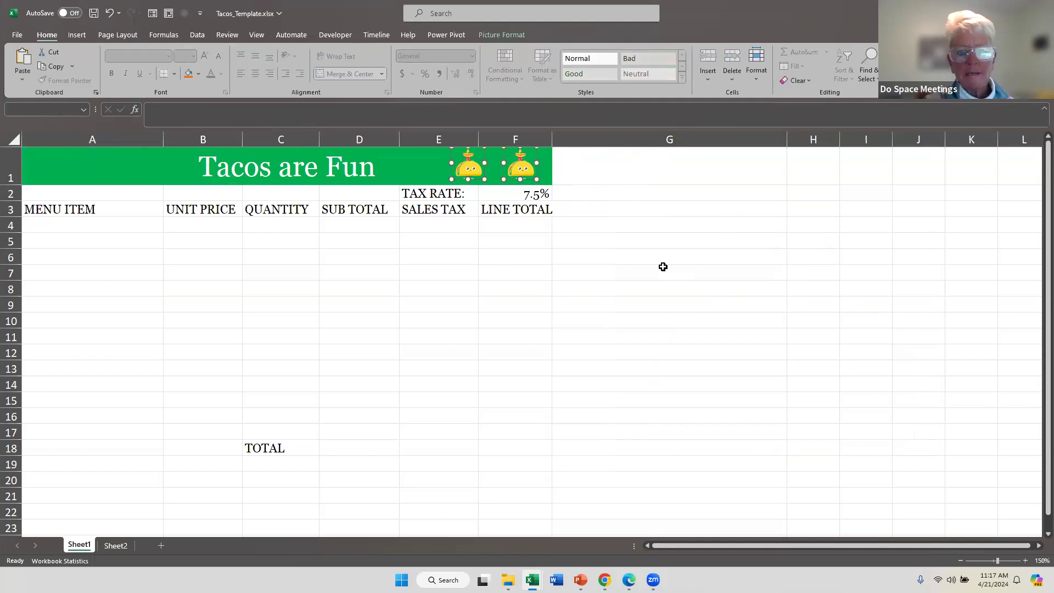
pyautogui.click(61, 161)
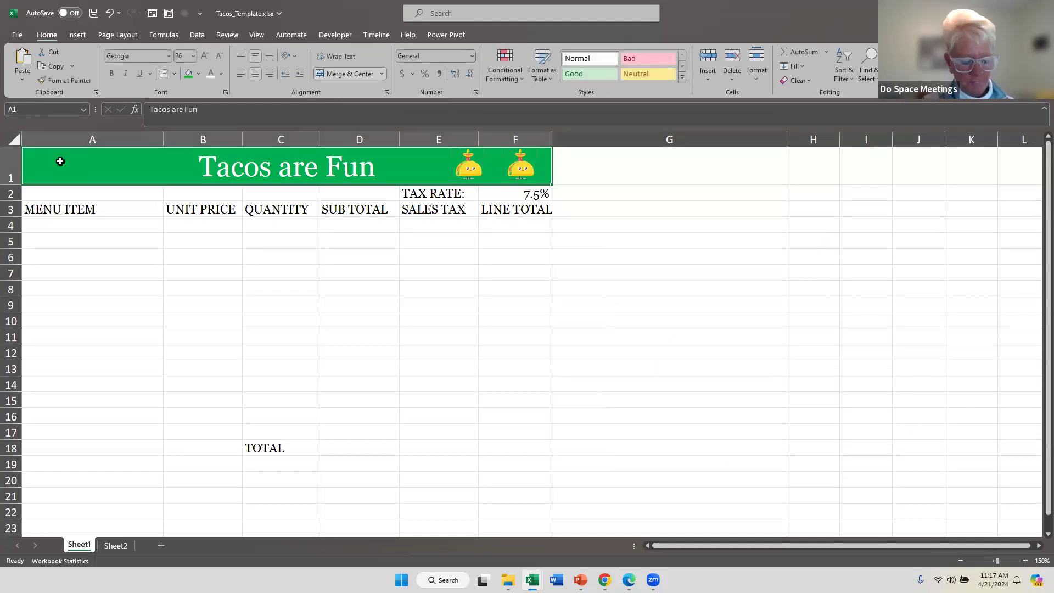
pyautogui.hotkey('ctrl', 'v')
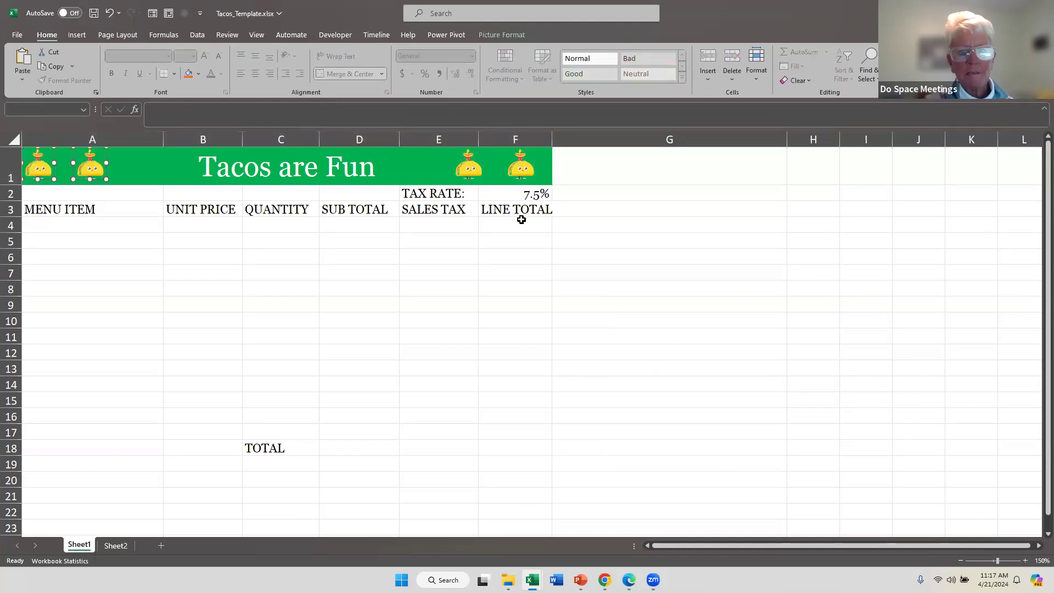
# Reposition the four taco stickers in the title row so each pair sits closer to the title text with similar spacing
pyautogui.click(147, 165)
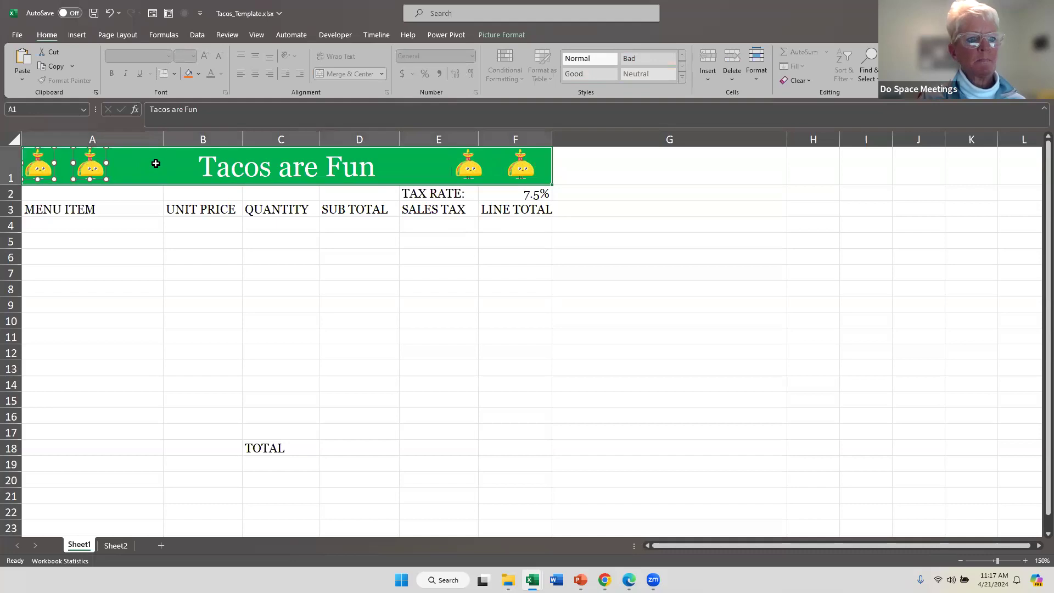
pyautogui.moveTo(112, 165); pyautogui.dragTo(162, 165)
pyautogui.moveTo(38, 168); pyautogui.dragTo(83, 167)
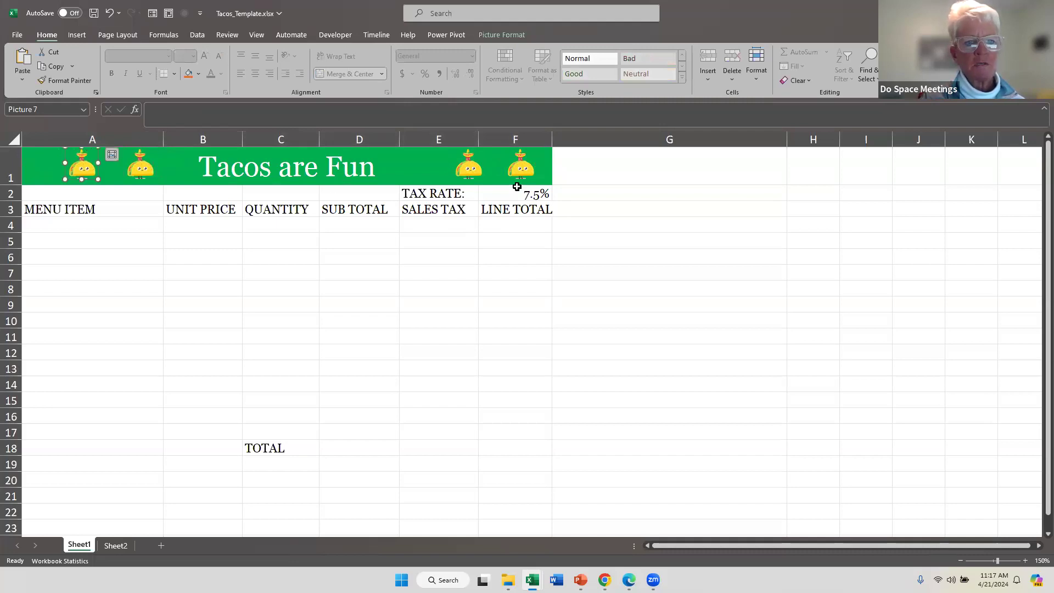
pyautogui.moveTo(470, 174); pyautogui.dragTo(433, 158)
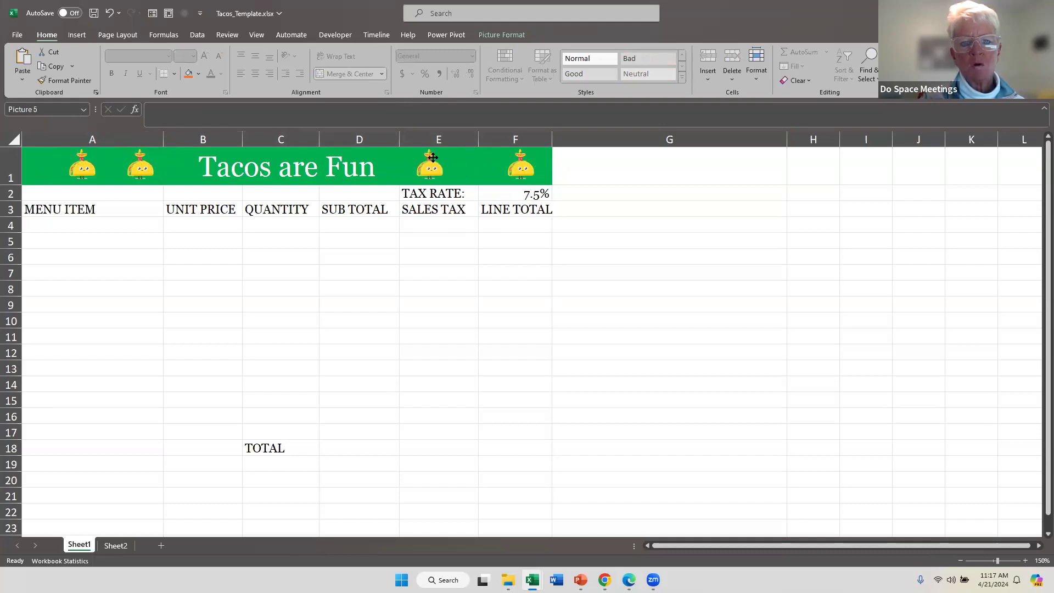
pyautogui.click(433, 175)
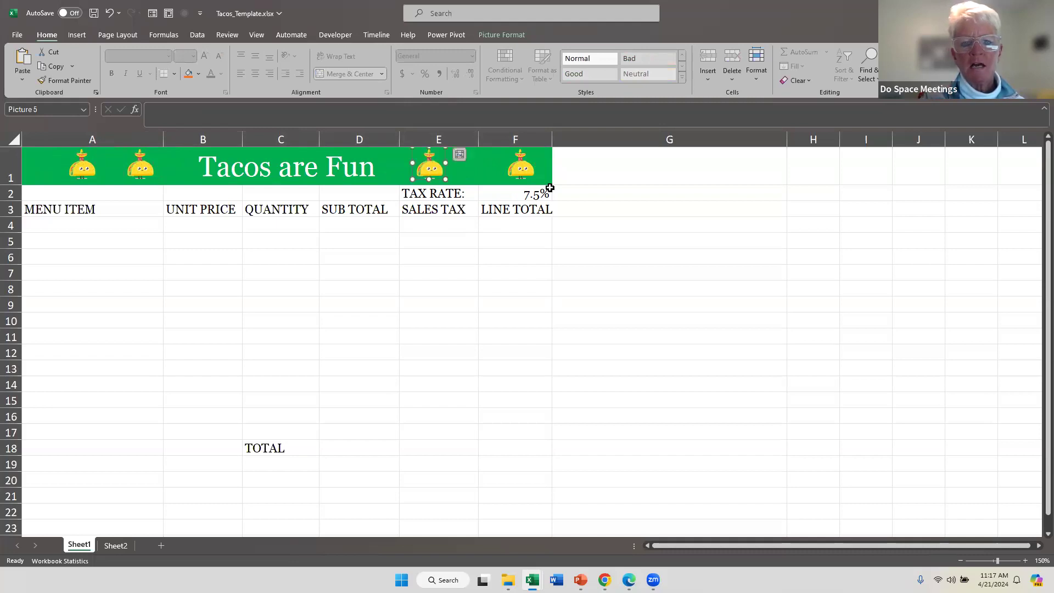
pyautogui.moveTo(520, 164); pyautogui.dragTo(489, 160)
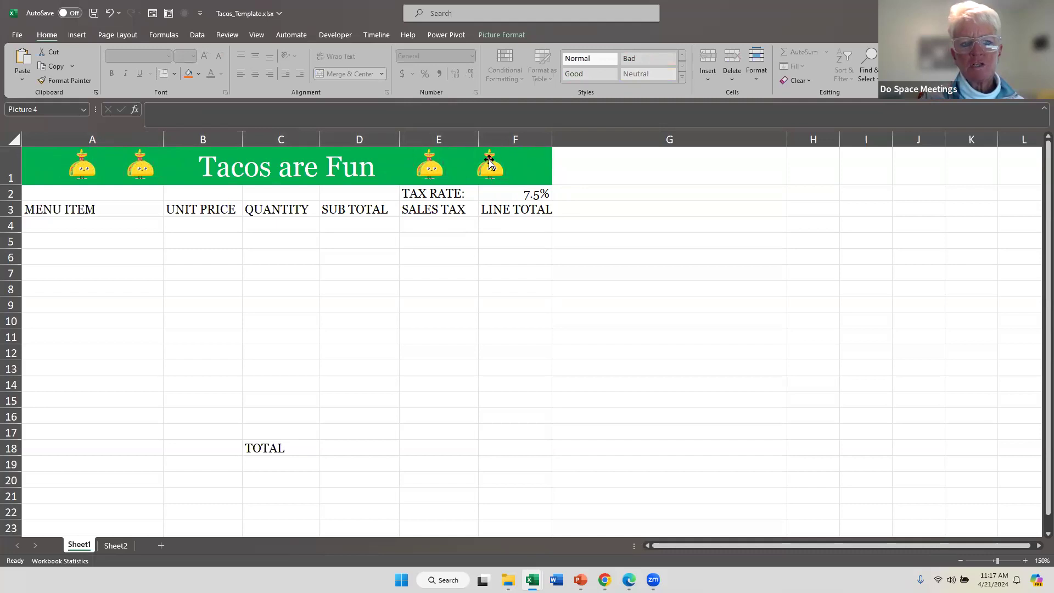
pyautogui.click(537, 169)
pyautogui.click(600, 190)
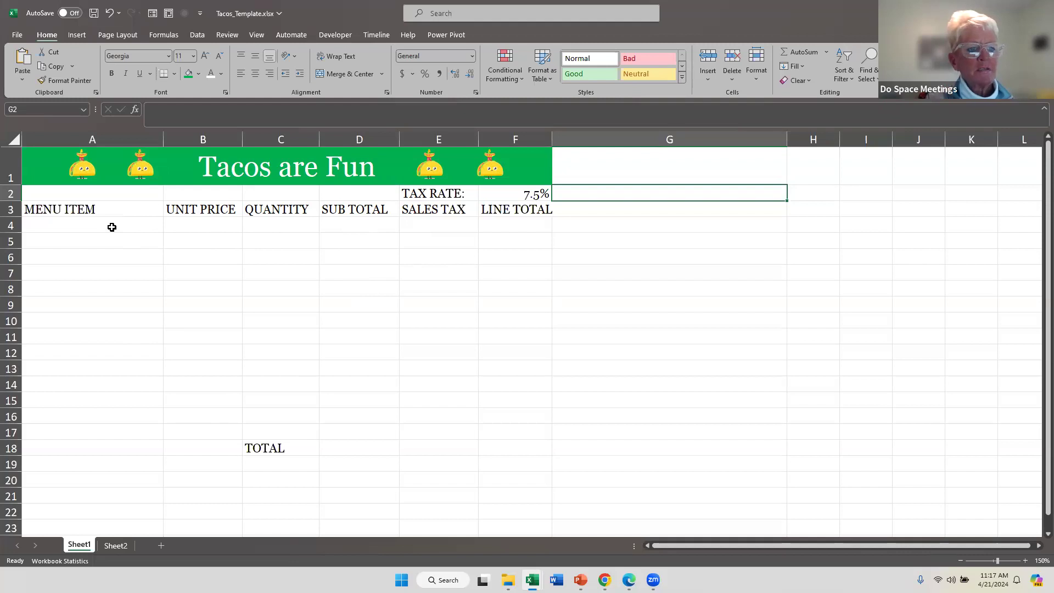
# Start a data validation rule for menu item cells A4:A17 that allows values from a List
pyautogui.moveTo(112, 227); pyautogui.dragTo(139, 434)
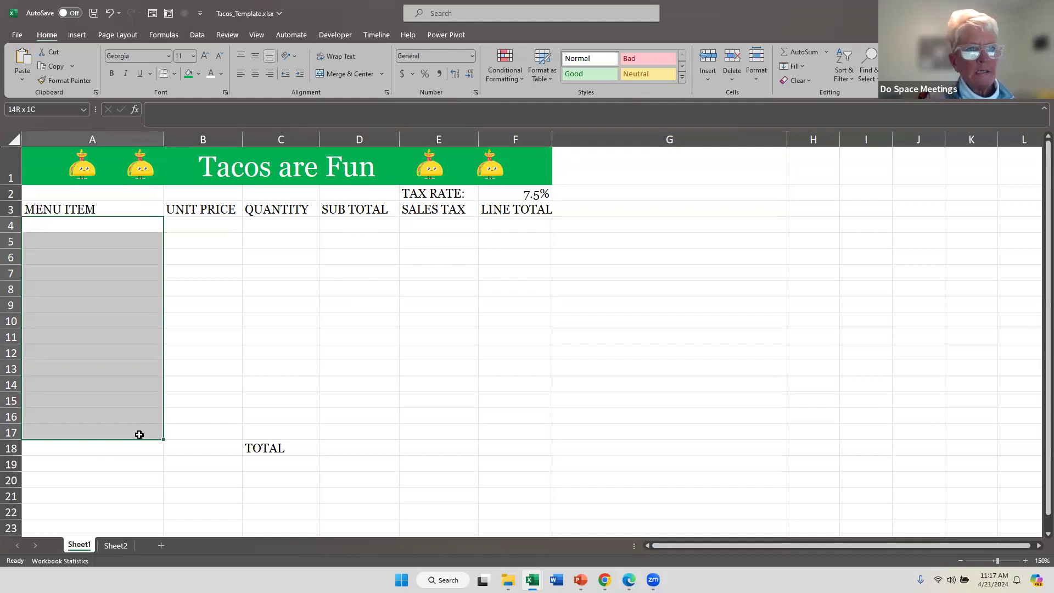
pyautogui.moveTo(139, 434); pyautogui.dragTo(139, 434)
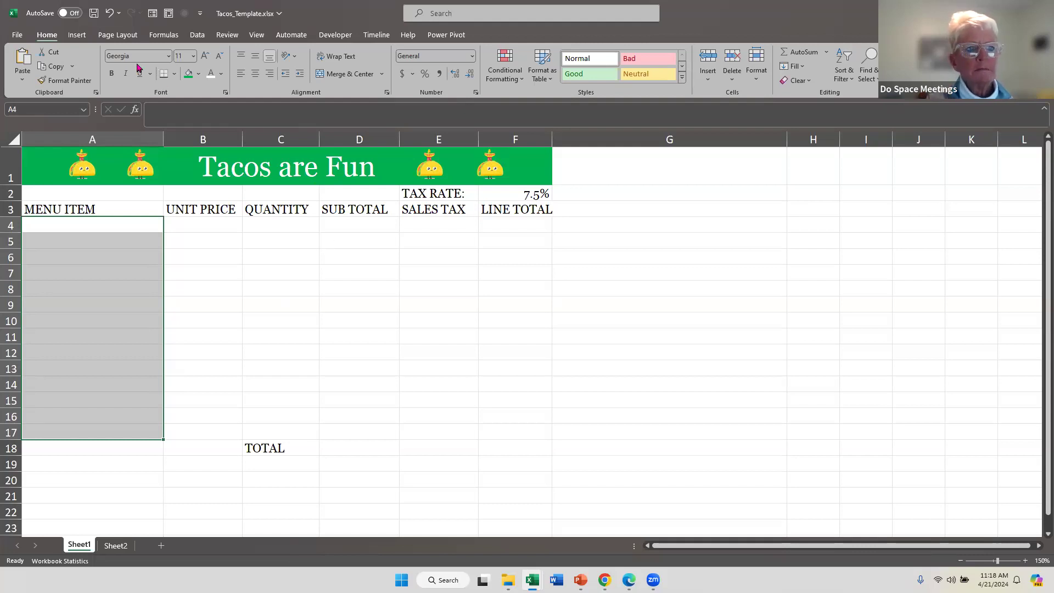
pyautogui.click(193, 34)
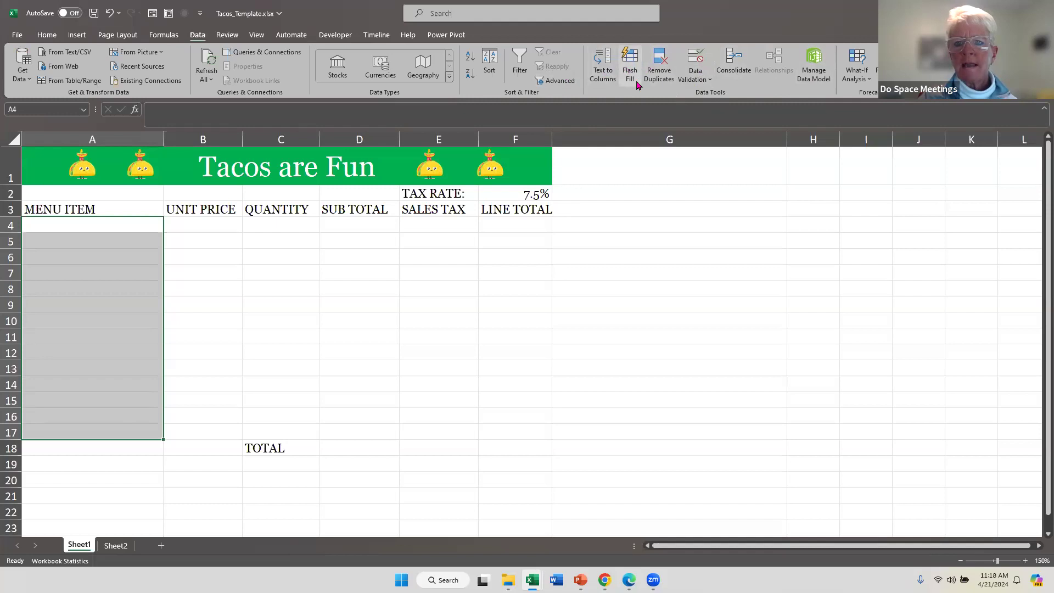
pyautogui.click(708, 82)
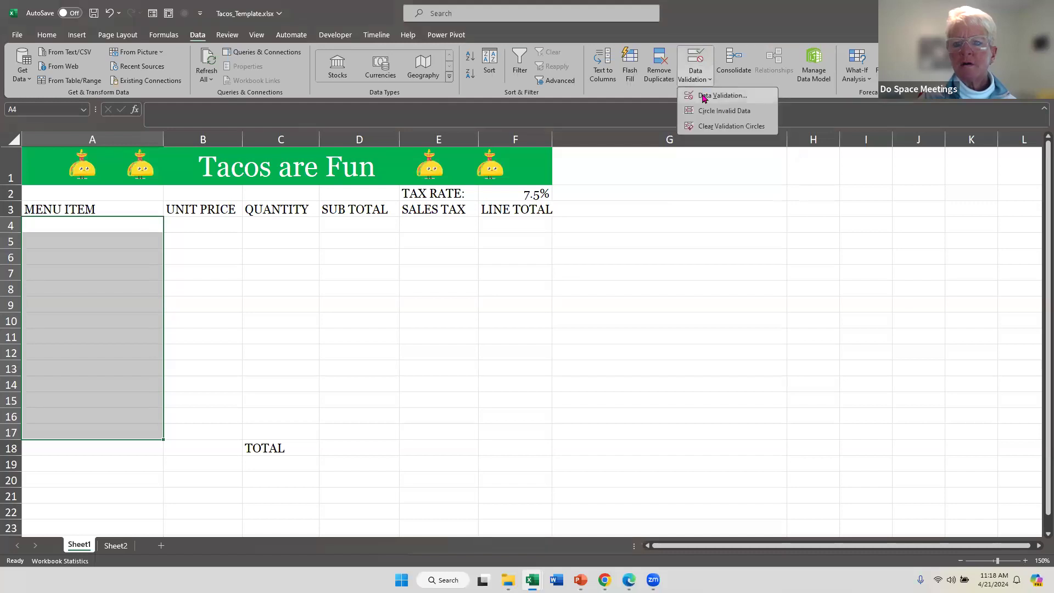
pyautogui.click(705, 97)
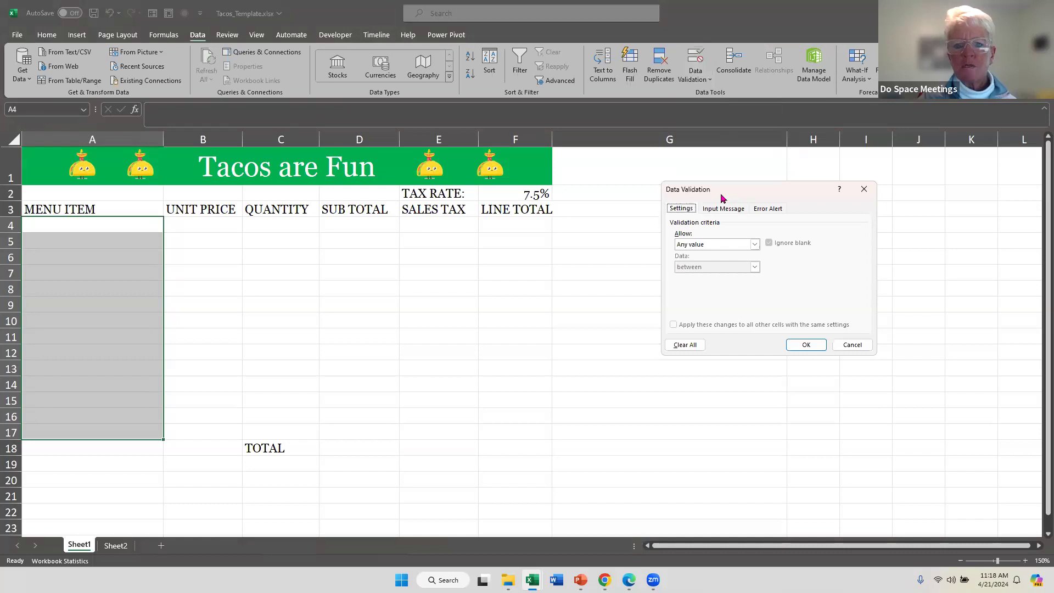
pyautogui.moveTo(721, 199); pyautogui.dragTo(508, 140)
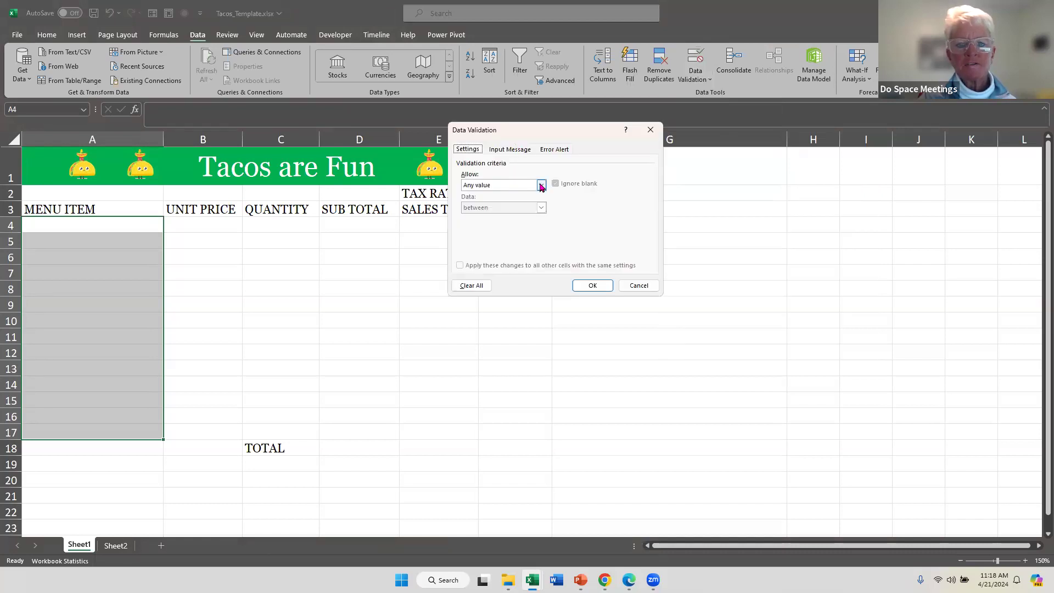
pyautogui.click(541, 186)
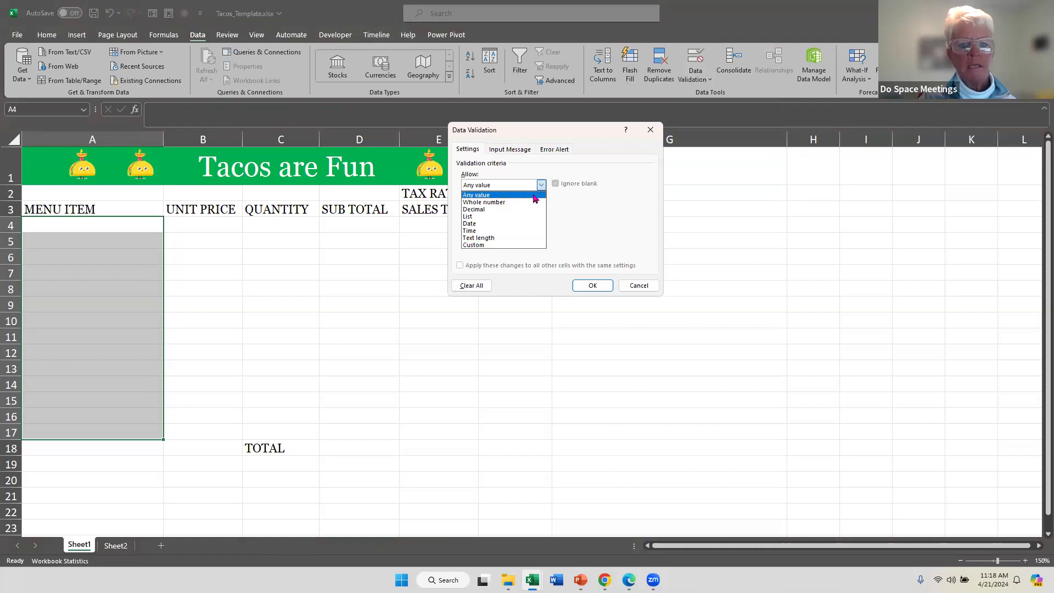
pyautogui.click(516, 223)
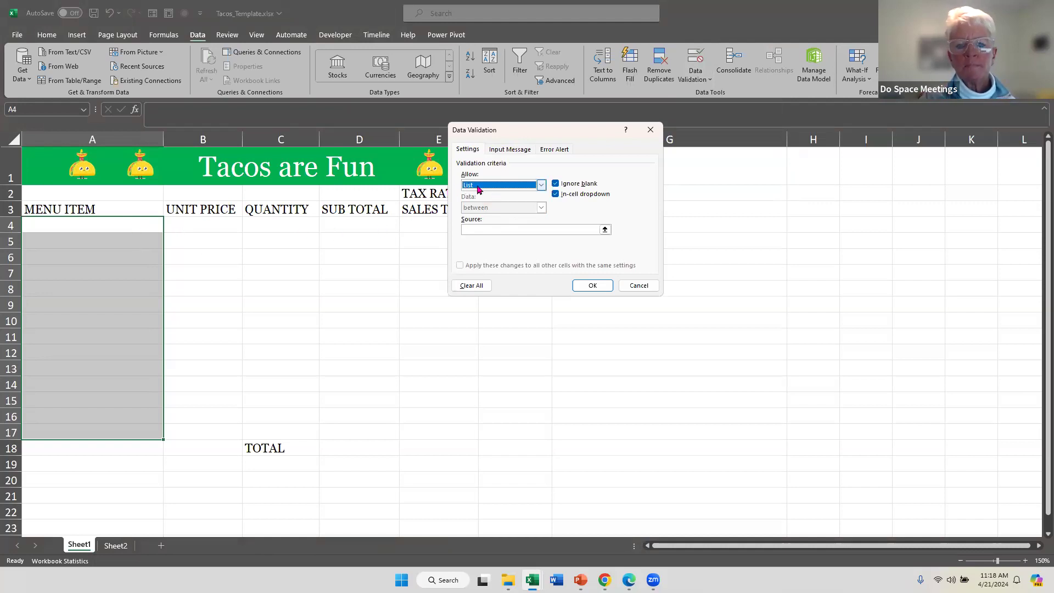
# Set the validation list source to =Sheet2!$A$1:$A$12 and apply the rule
pyautogui.click(473, 229)
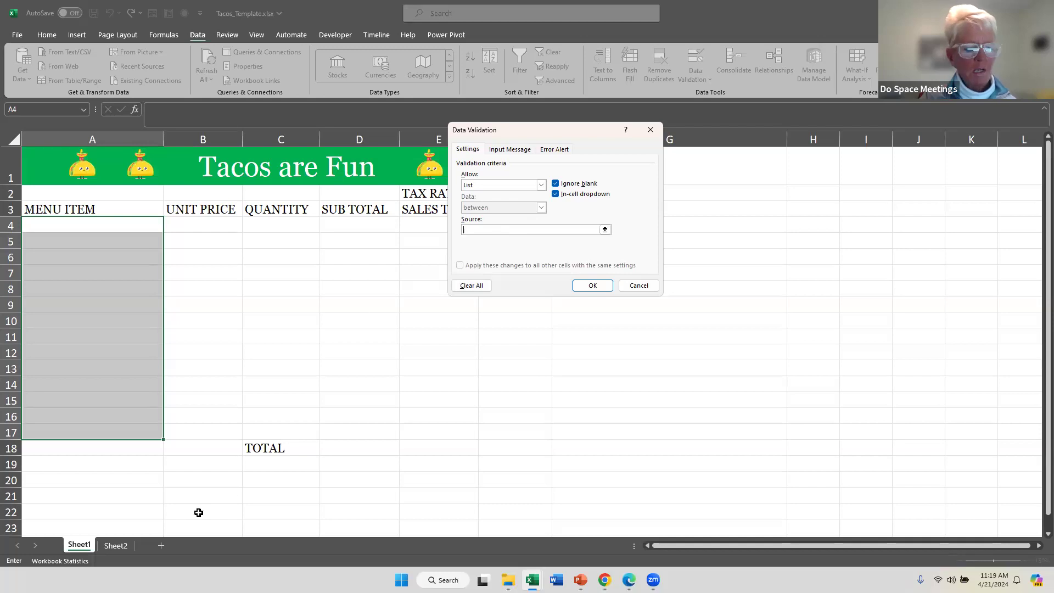
pyautogui.click(116, 546)
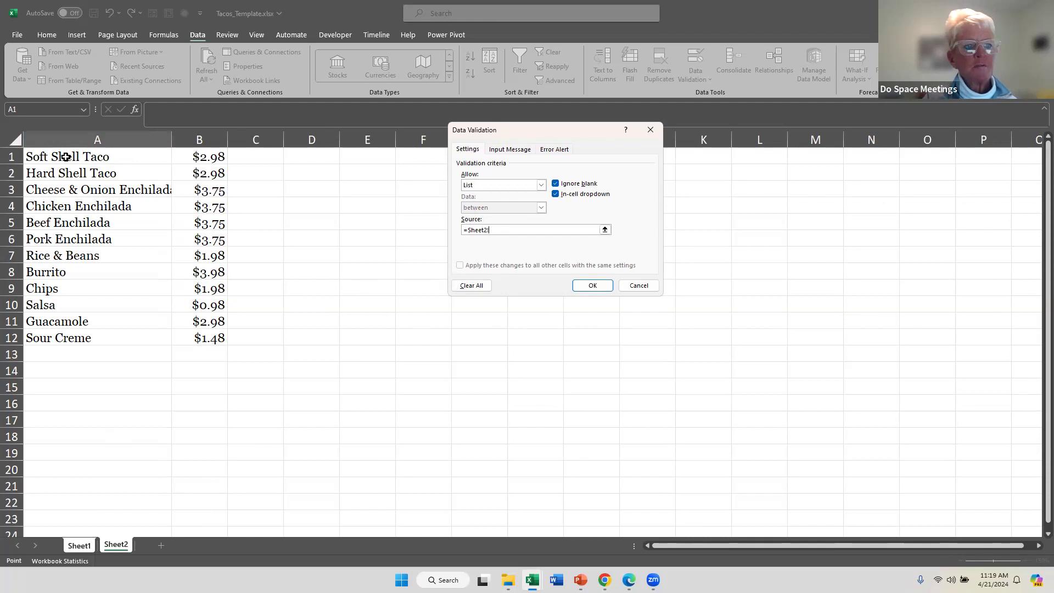
pyautogui.moveTo(66, 157); pyautogui.dragTo(43, 341)
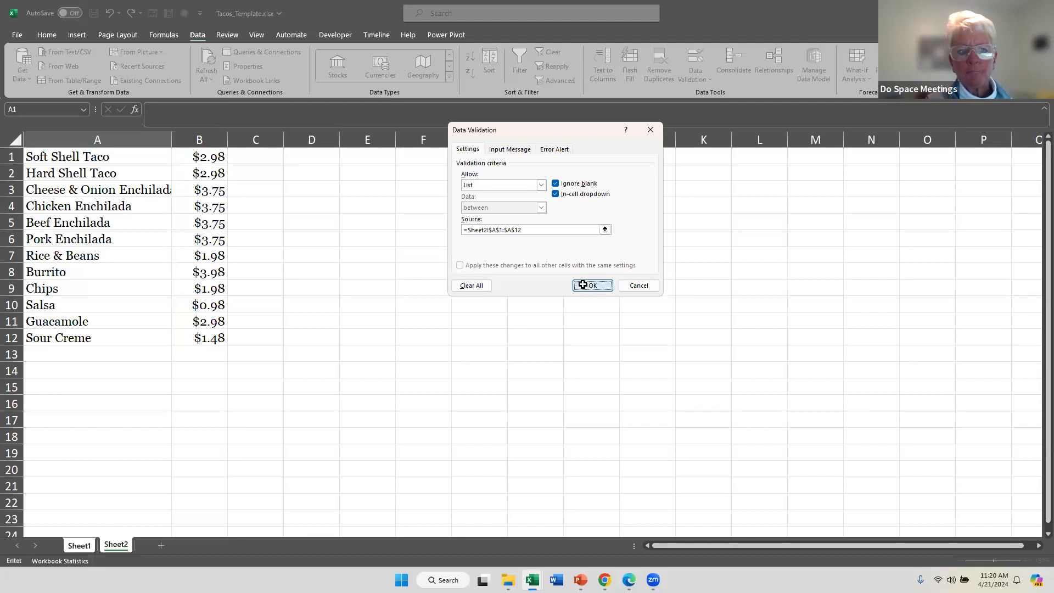
pyautogui.click(591, 285)
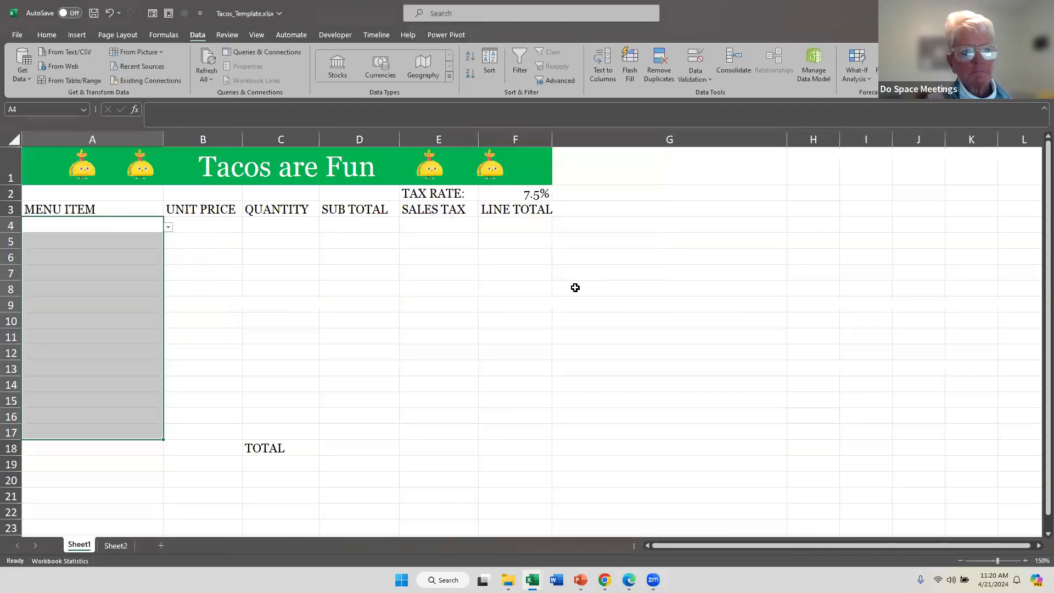
# Check several menu item cells for the drop-down and view the choices offered in cell A4
pyautogui.click(126, 241)
pyautogui.click(113, 256)
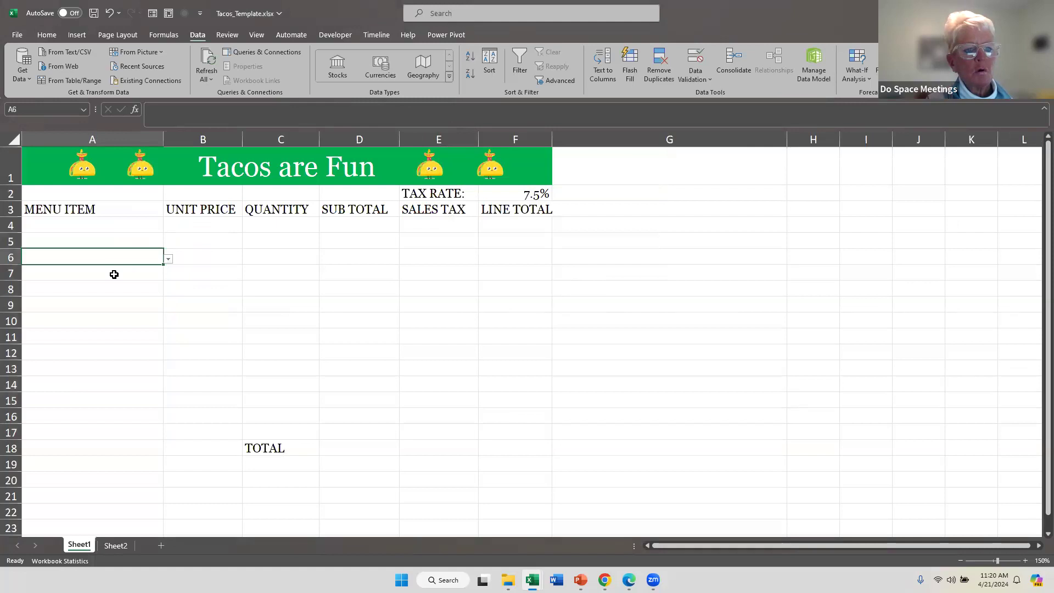
pyautogui.click(113, 274)
pyautogui.click(104, 289)
pyautogui.click(106, 221)
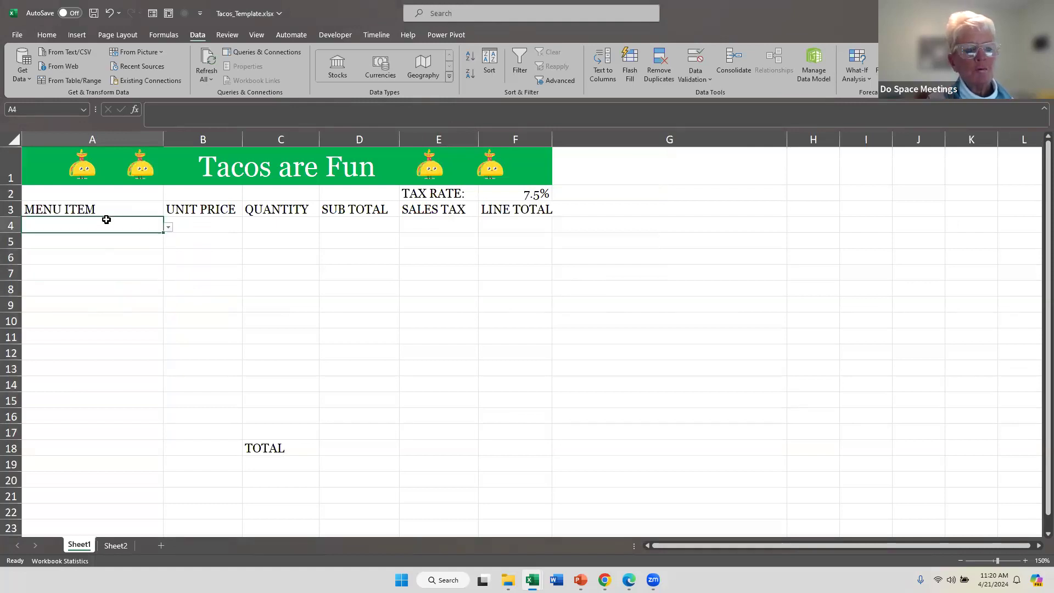
pyautogui.click(168, 227)
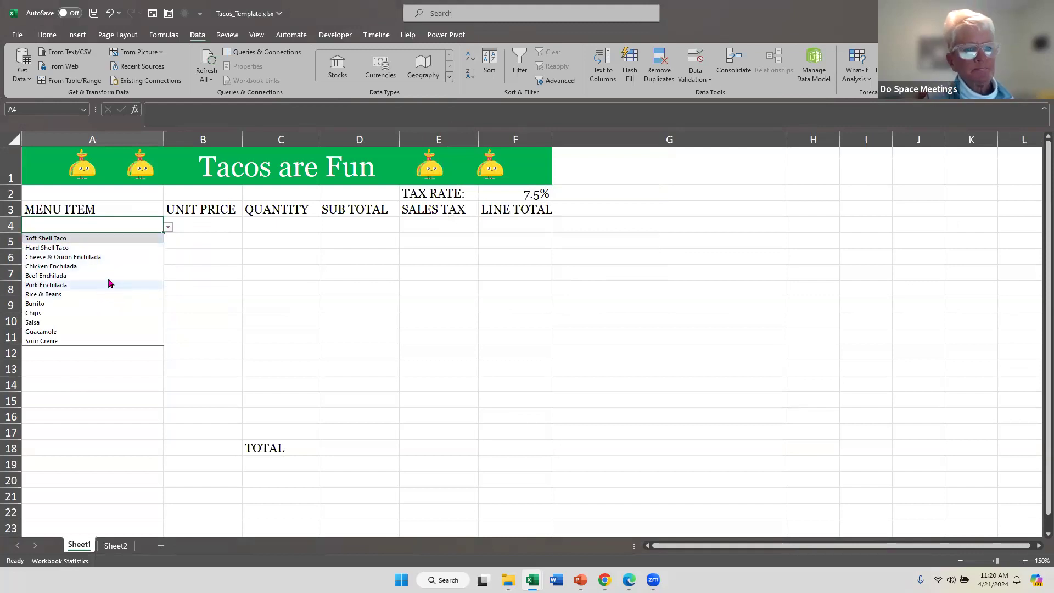
pyautogui.click(212, 284)
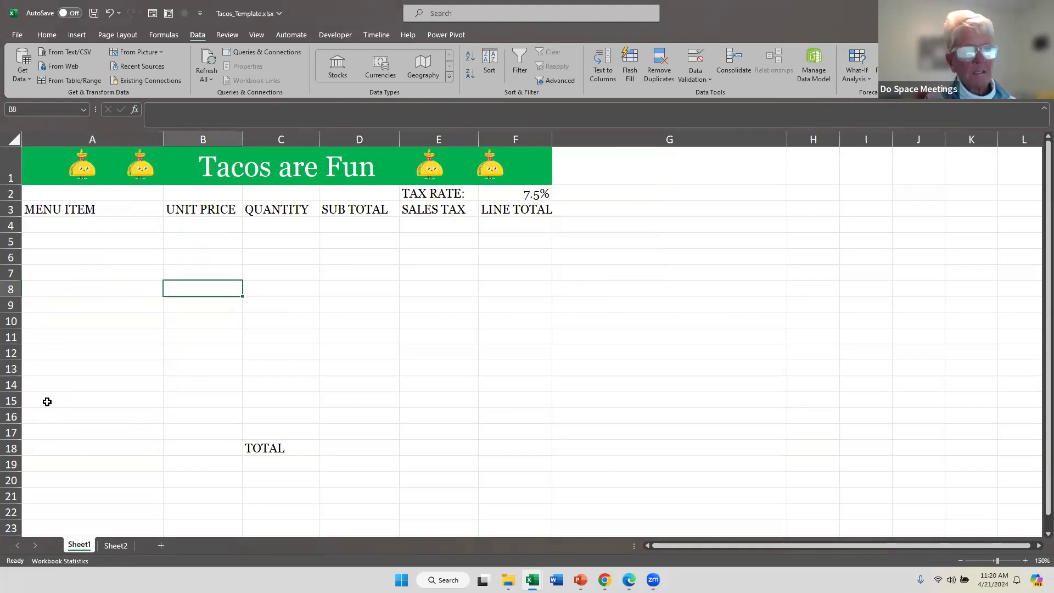
# Rename the Sheet1 worksheet as Invoice Template
pyautogui.doubleClick(79, 545)
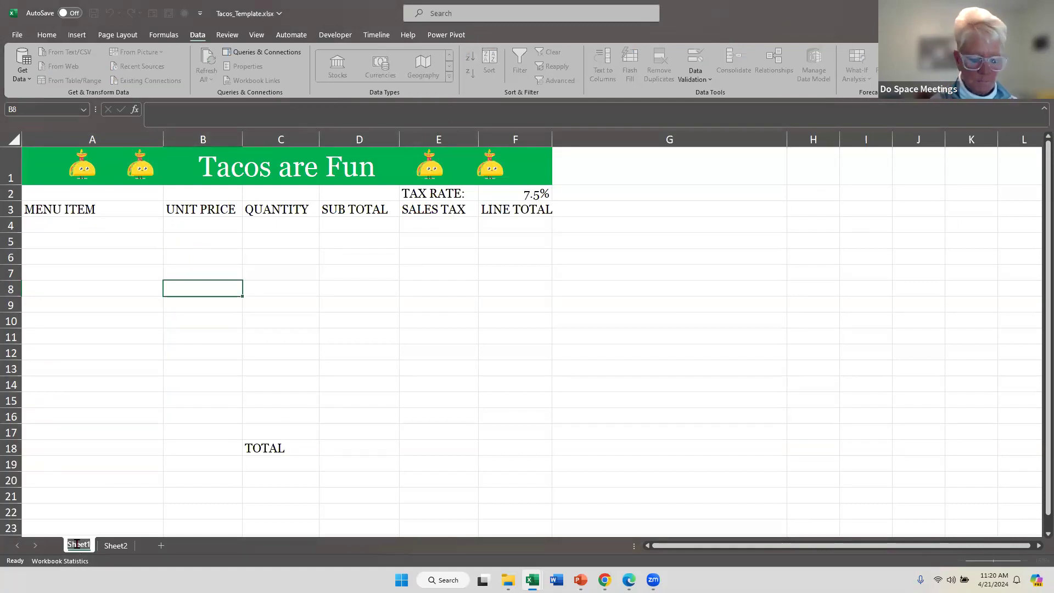
pyautogui.write('Invouce')
pyautogui.press('BackSpace')
pyautogui.press('BackSpace')
pyautogui.press('BackSpace')
pyautogui.write('ice Template')
pyautogui.press('Return')
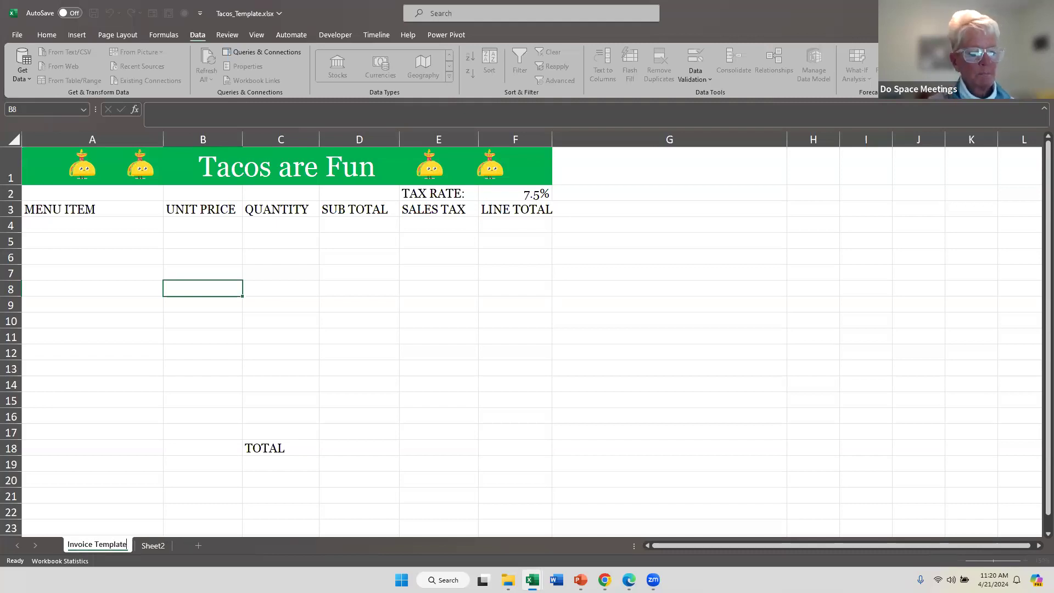
# Rename the Sheet2 worksheet holding the food items and prices as Menu Items
pyautogui.click(148, 547)
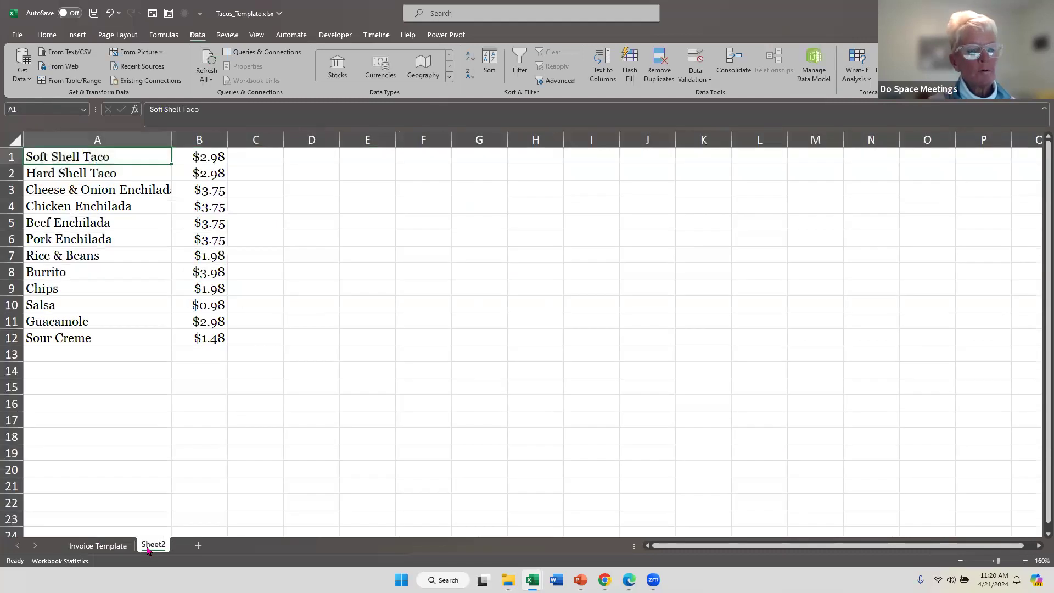
pyautogui.doubleClick(147, 546)
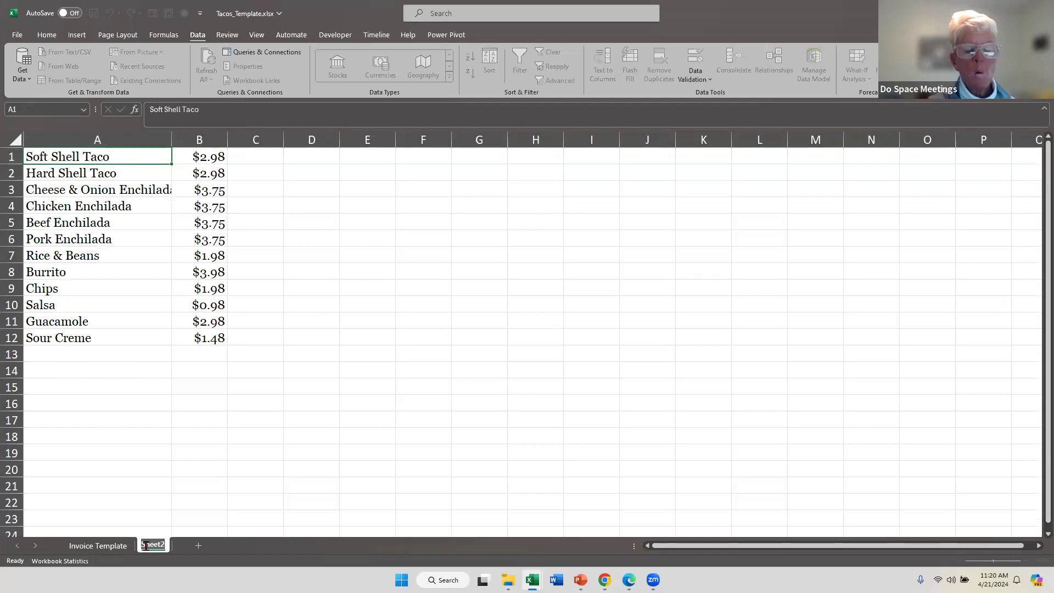
pyautogui.click(163, 516)
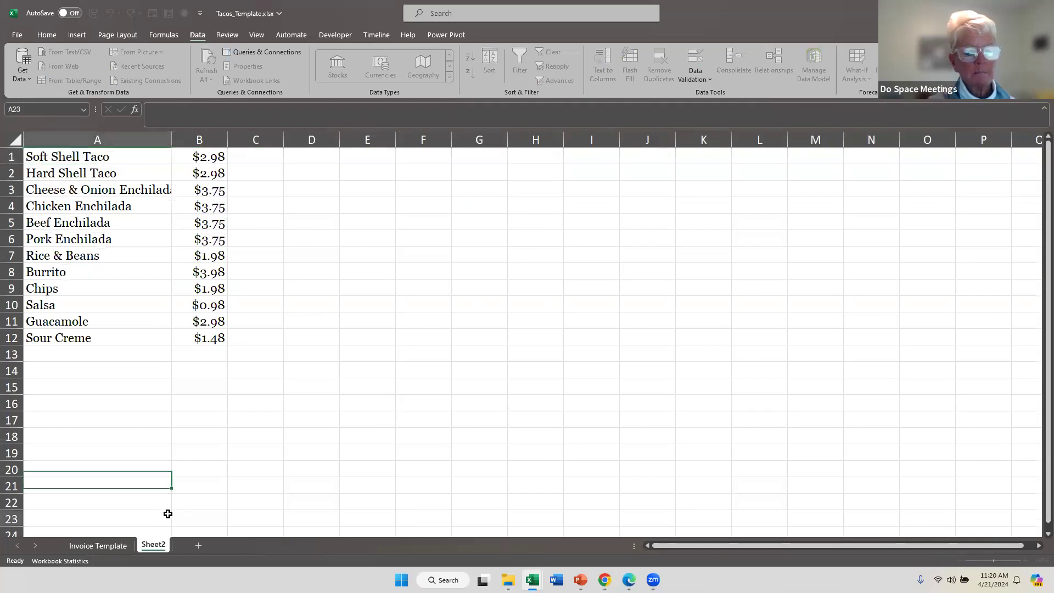
pyautogui.rightClick(159, 543)
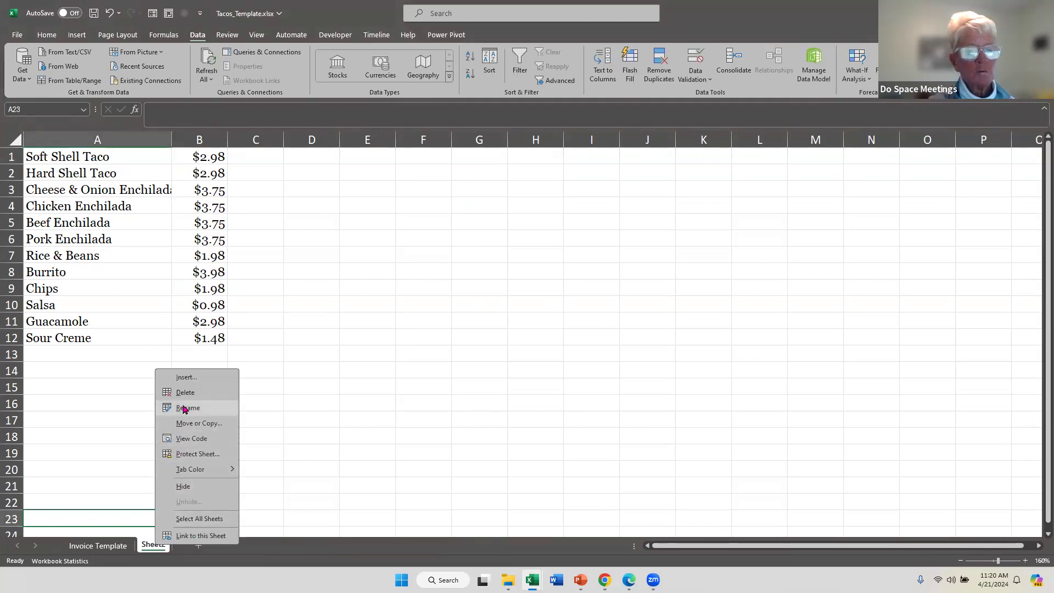
pyautogui.click(184, 409)
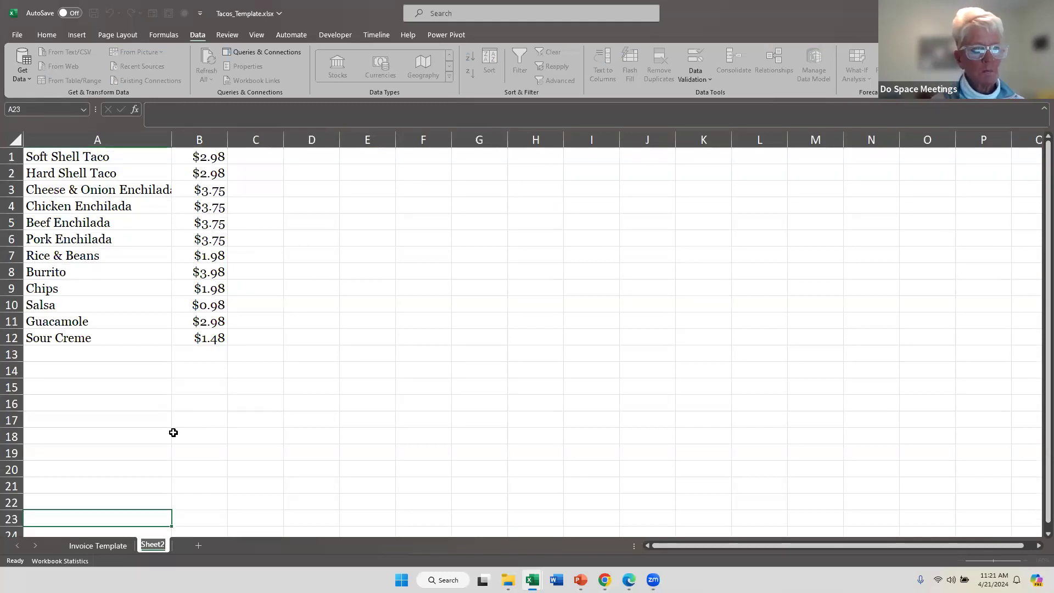
pyautogui.write('M')
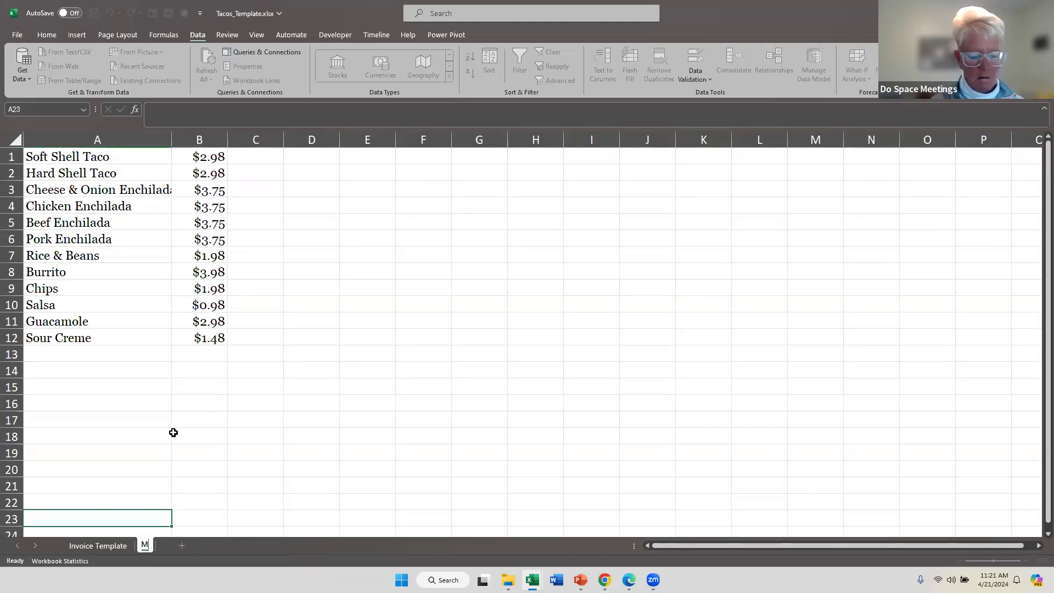
pyautogui.write('enu Itr')
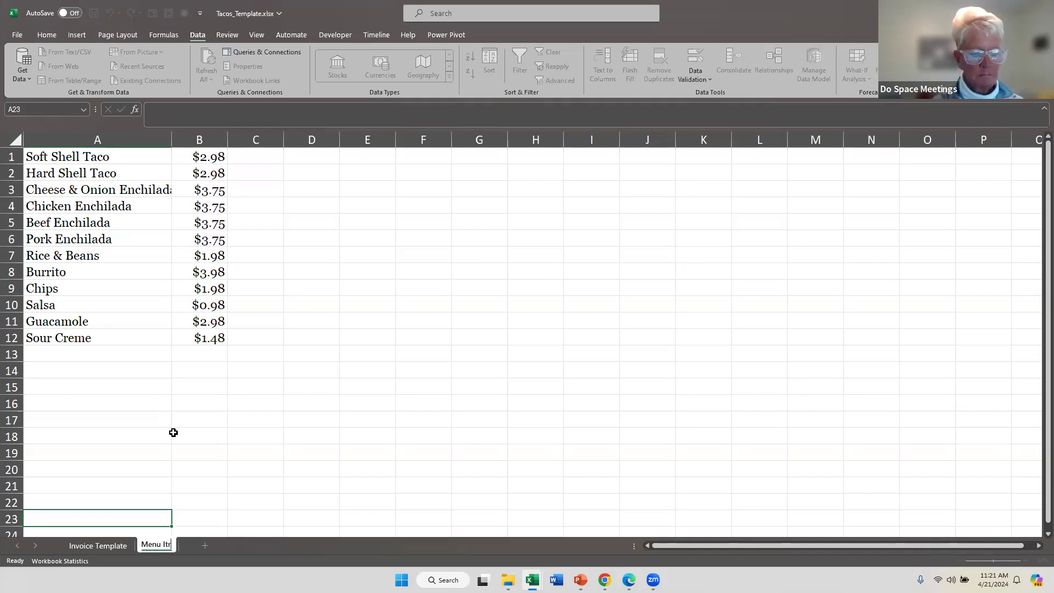
pyautogui.press('BackSpace')
pyautogui.write('ems')
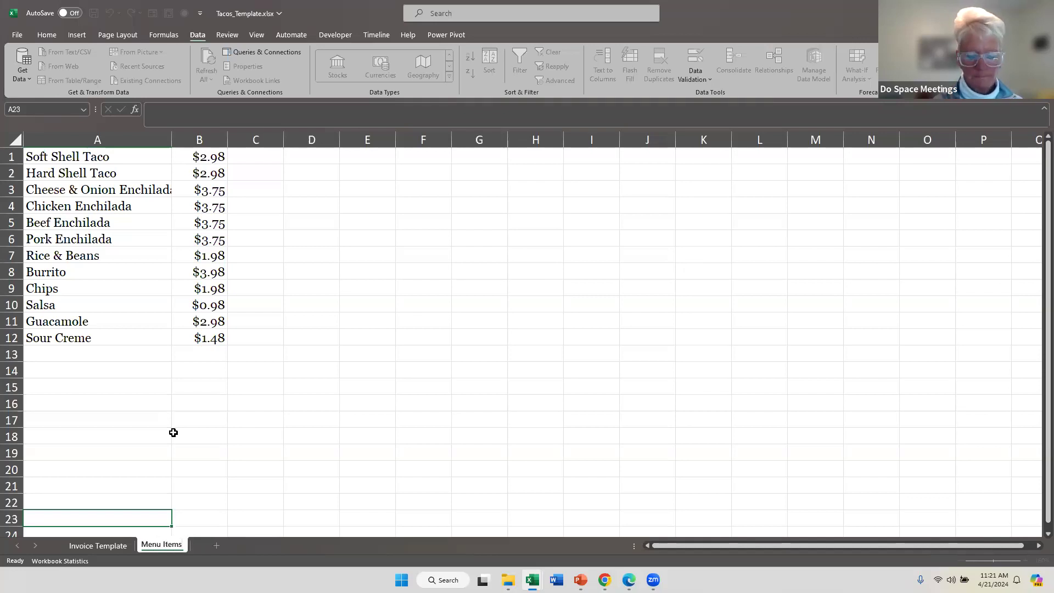
pyautogui.press('Return')
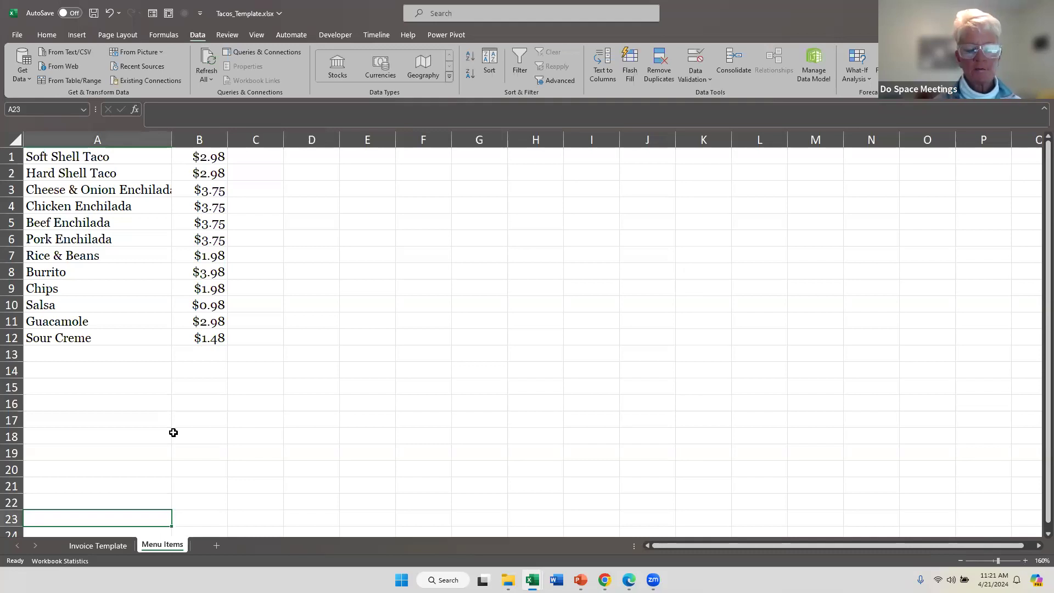
pyautogui.click(173, 433)
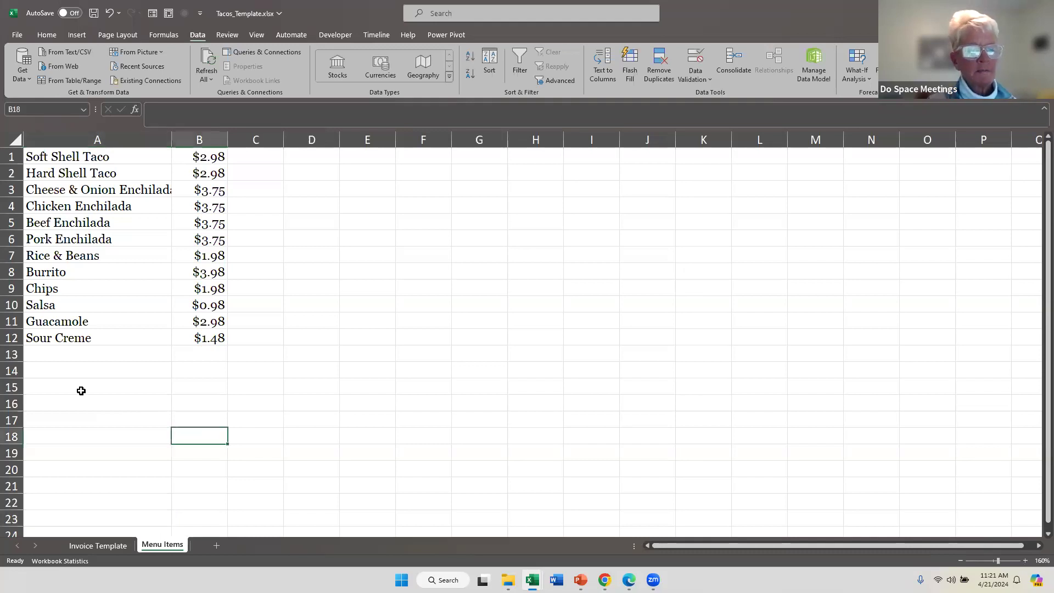
pyautogui.click(81, 391)
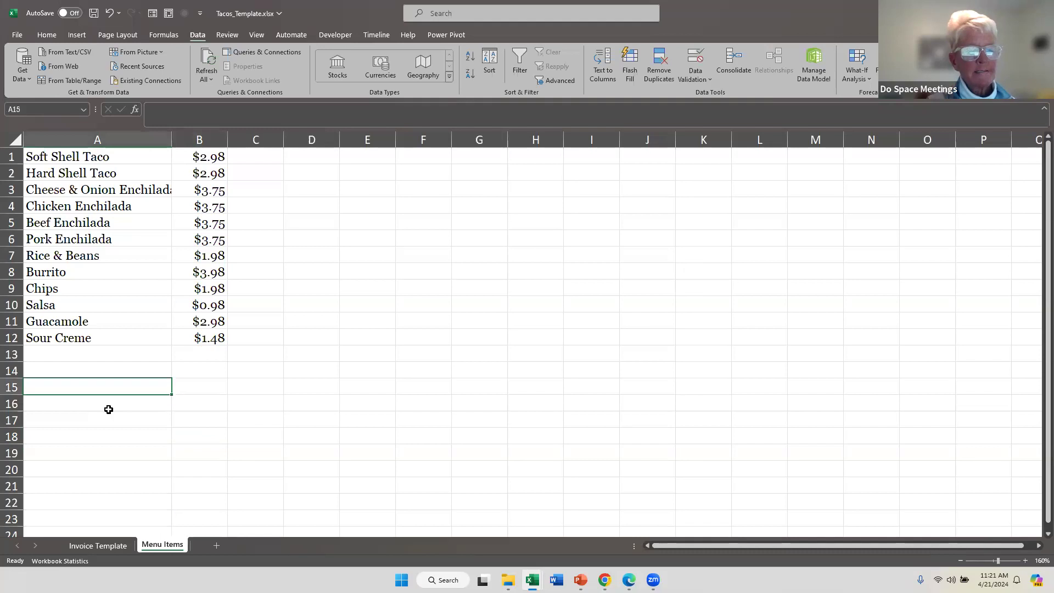
# Return to the Invoice Template worksheet and color its sheet tab standard green
pyautogui.click(90, 551)
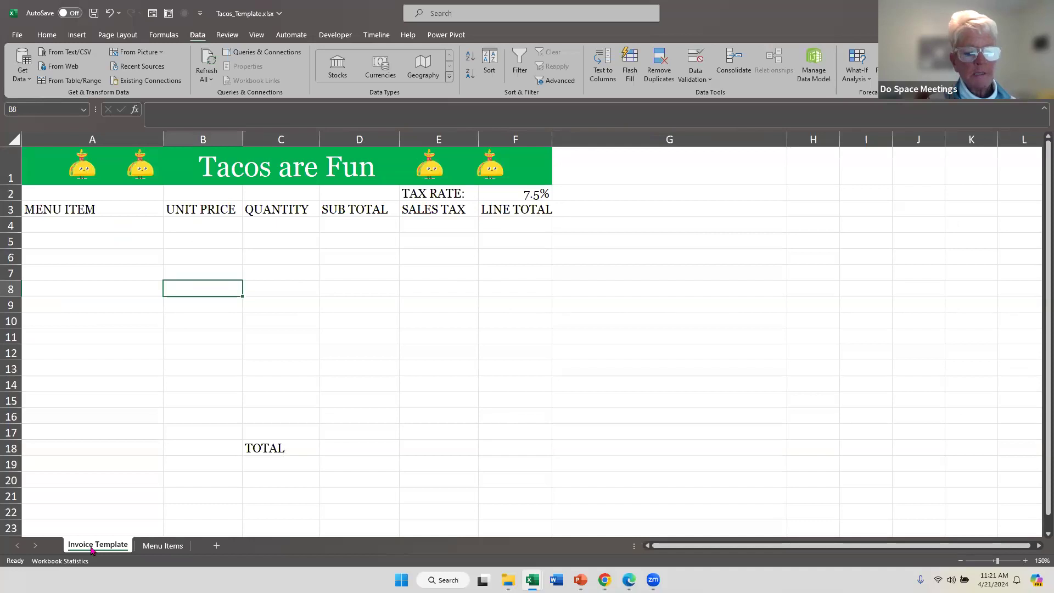
pyautogui.doubleClick(91, 546)
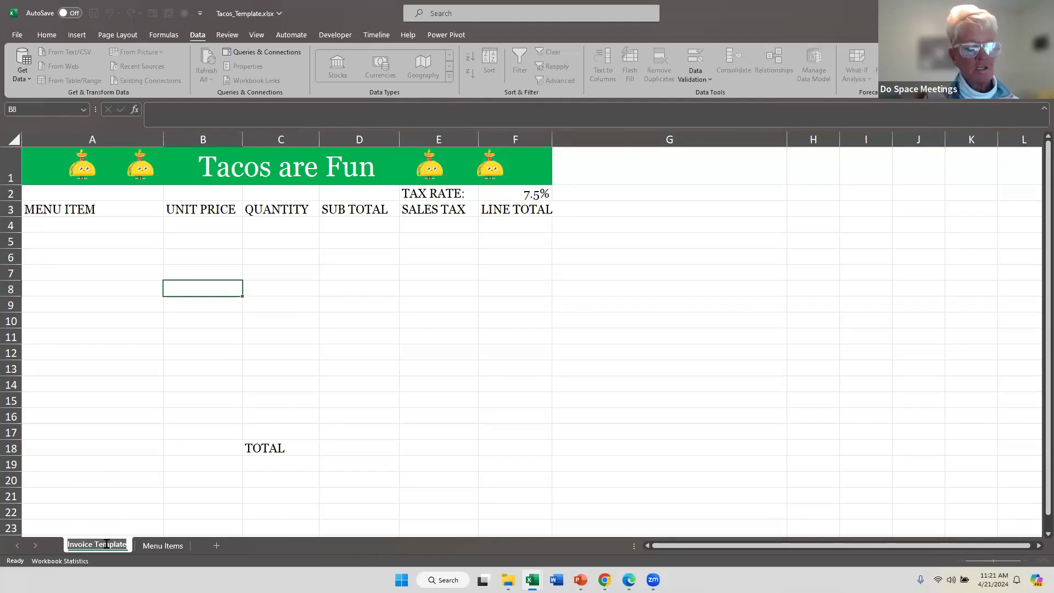
pyautogui.click(110, 445)
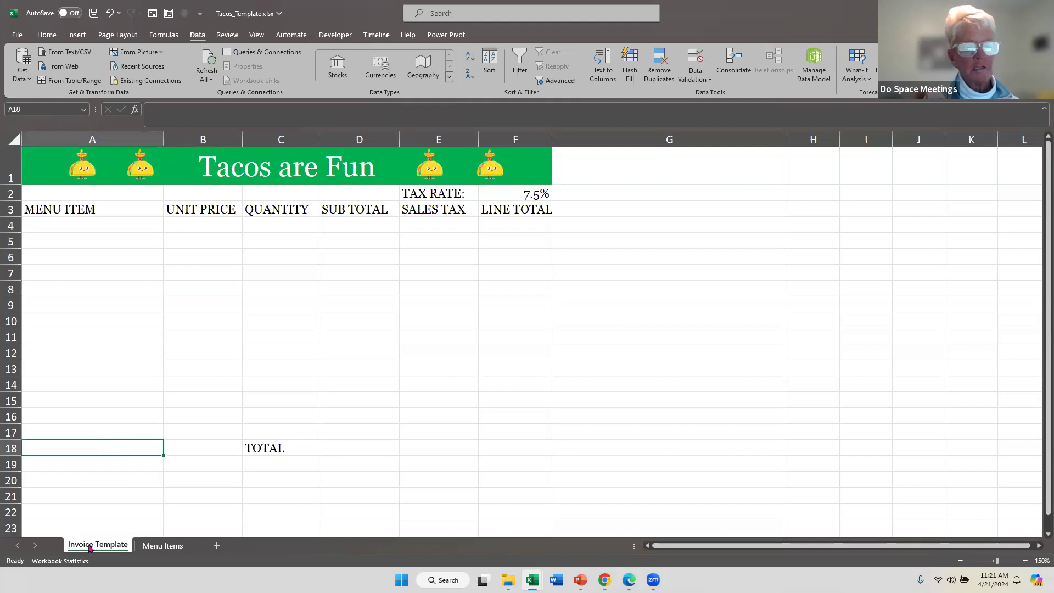
pyautogui.rightClick(91, 547)
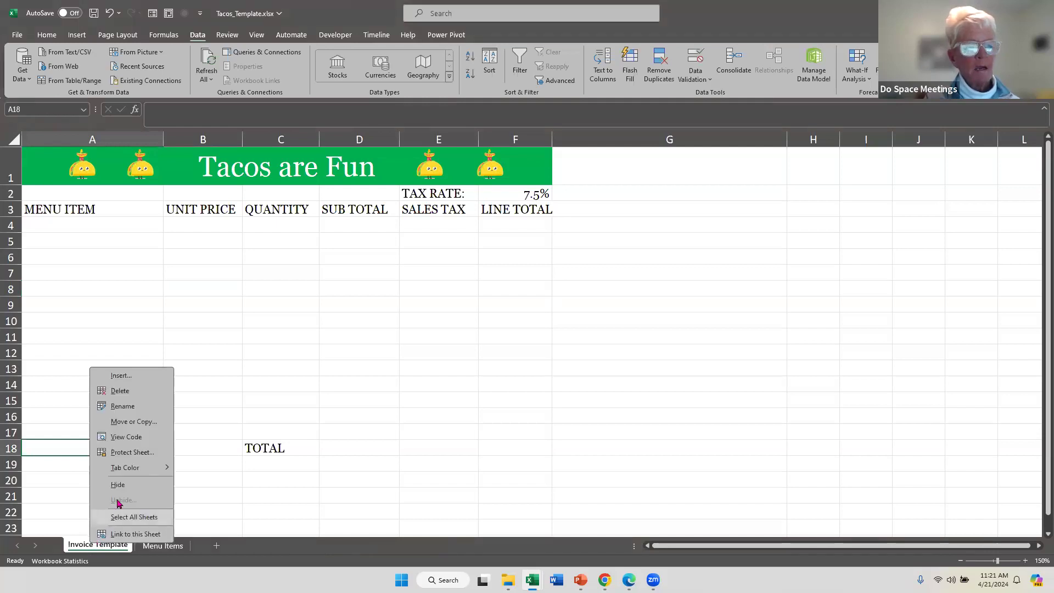
pyautogui.moveTo(123, 470)
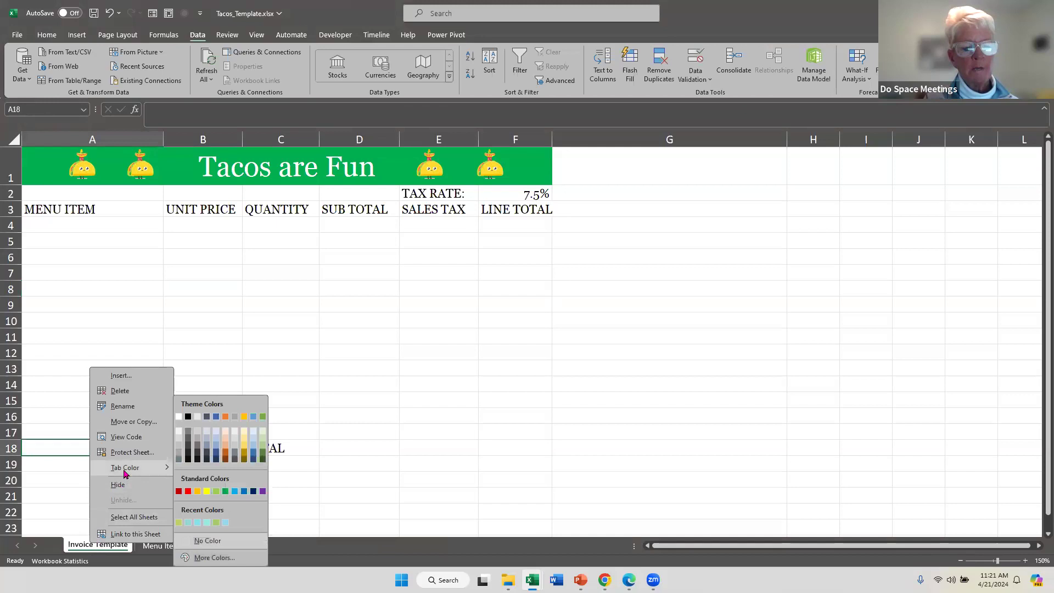
pyautogui.click(225, 491)
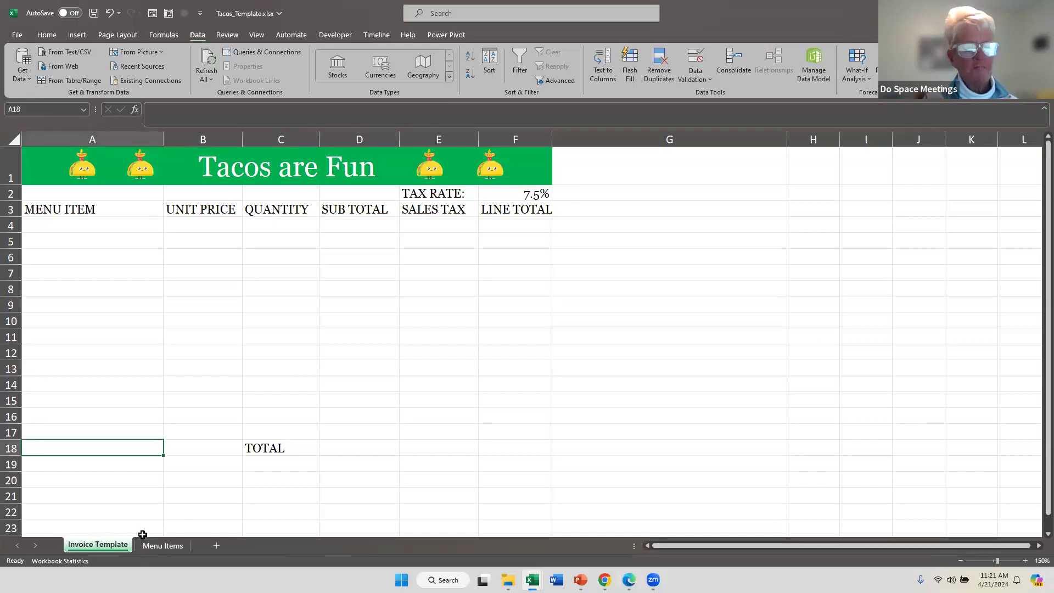
# Color the Menu Items sheet tab standard yellow and return to the Invoice Template worksheet
pyautogui.click(162, 548)
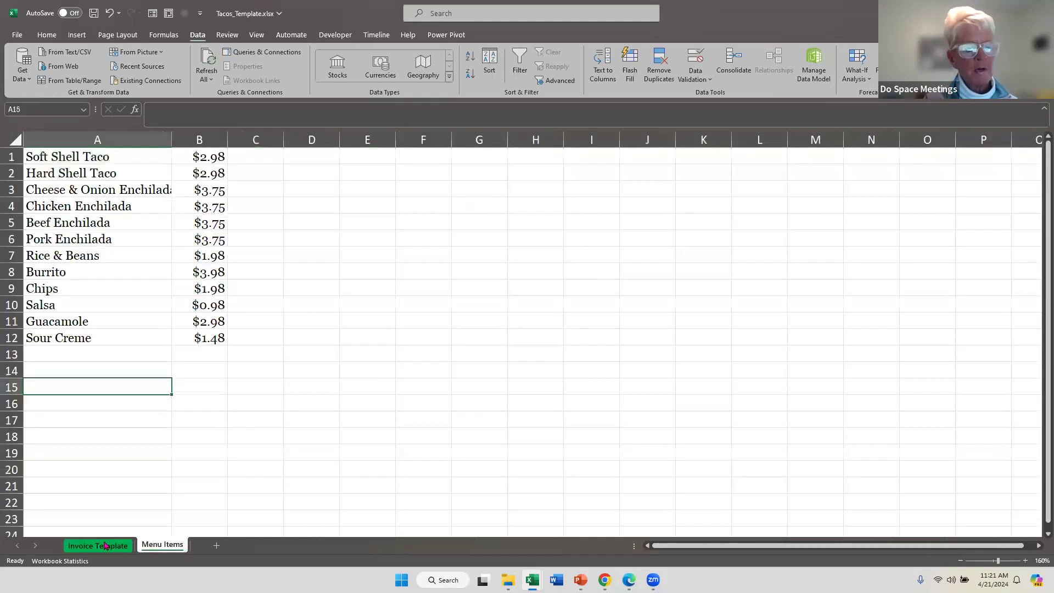
pyautogui.rightClick(164, 548)
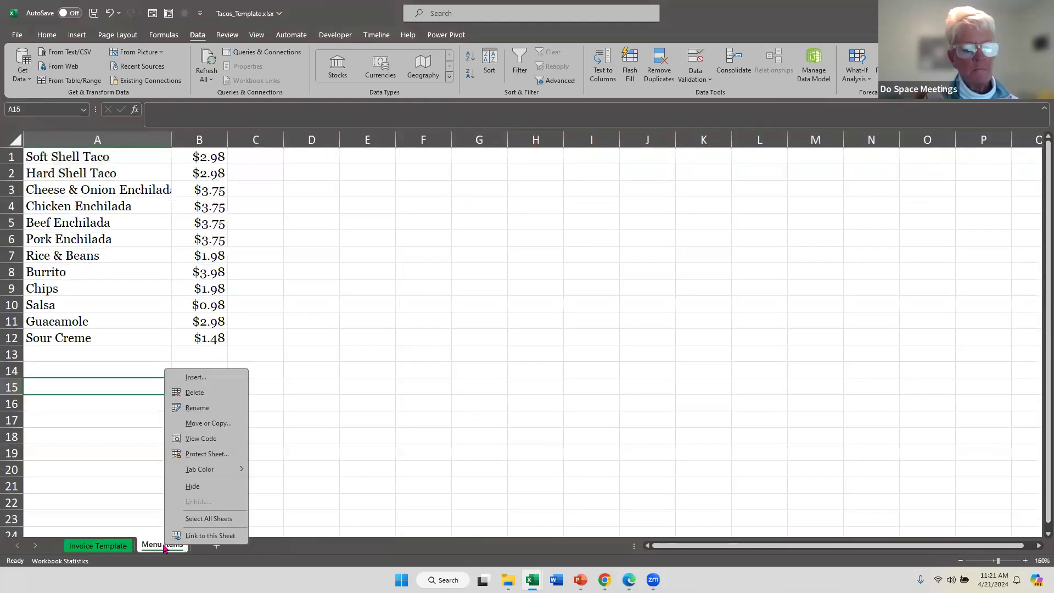
pyautogui.moveTo(230, 476)
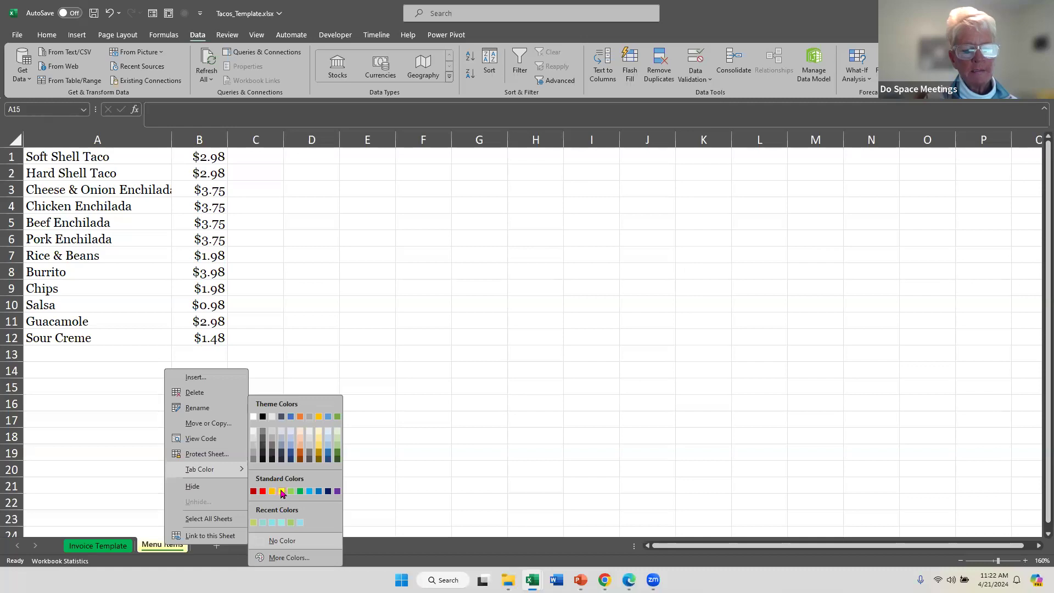
pyautogui.click(282, 492)
pyautogui.click(101, 471)
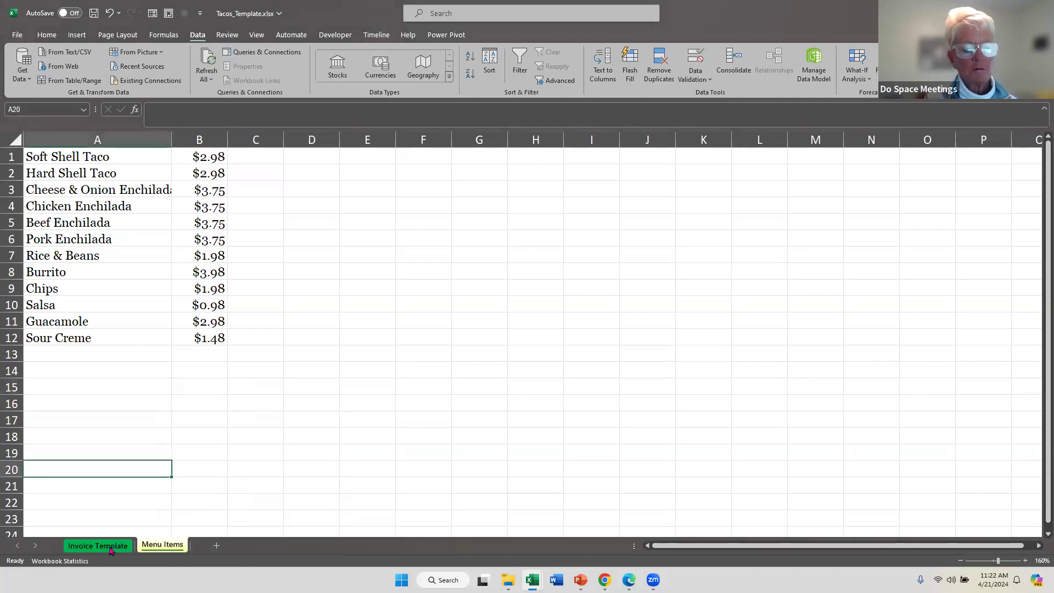
pyautogui.click(109, 547)
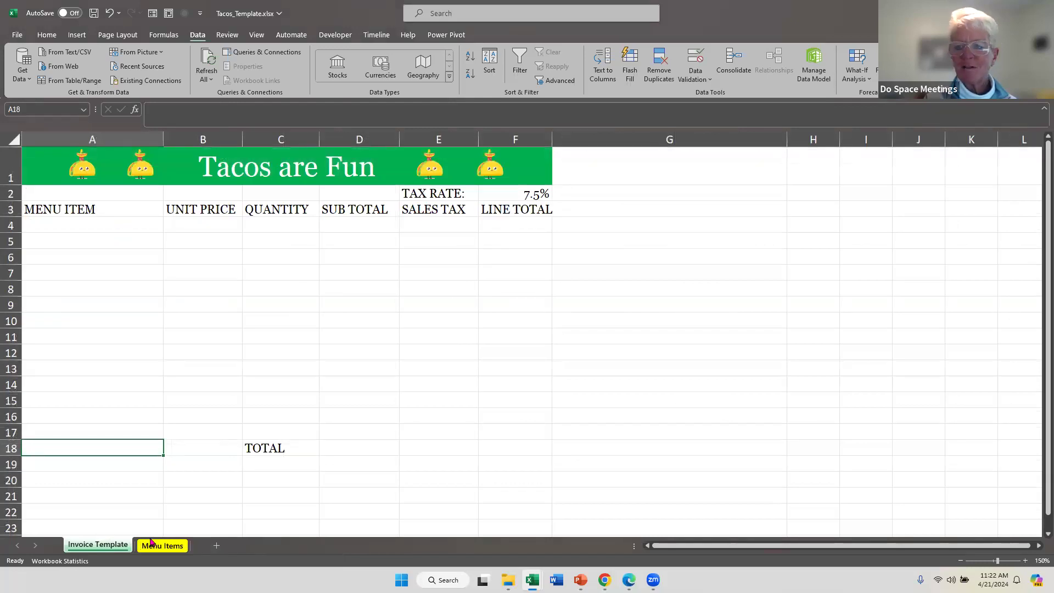
pyautogui.click(151, 543)
pyautogui.click(99, 546)
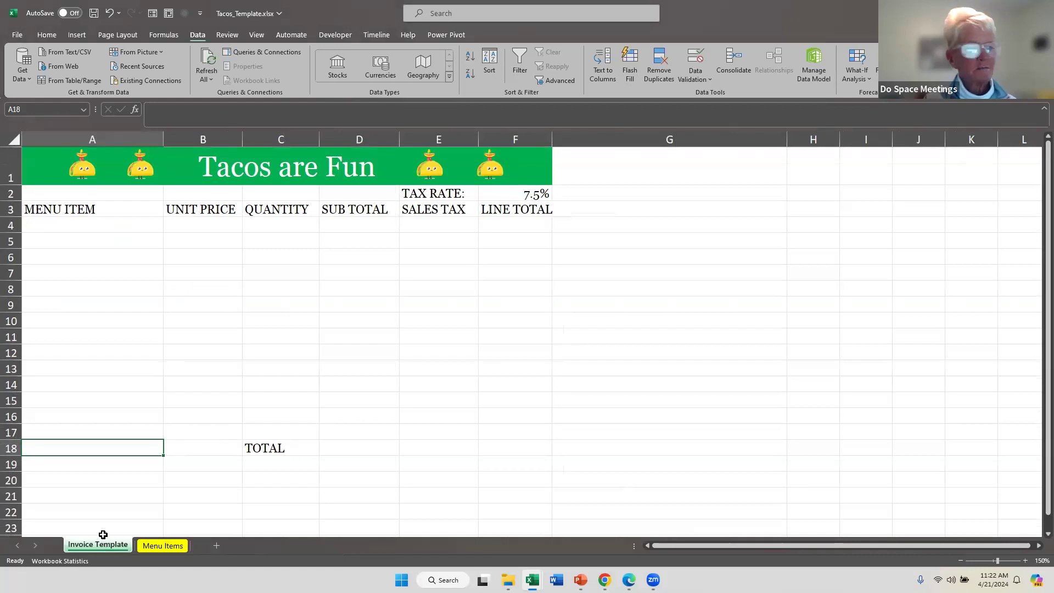
# Review the invoice's menu item and unit price cells against the item and price list on the Menu Items worksheet
pyautogui.click(73, 226)
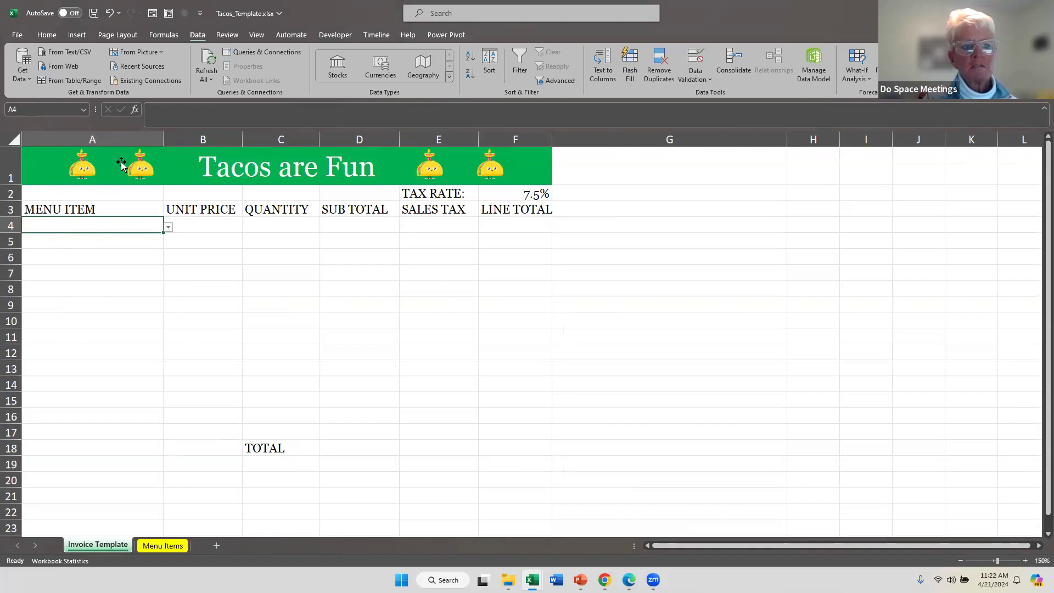
pyautogui.moveTo(87, 224); pyautogui.dragTo(49, 434)
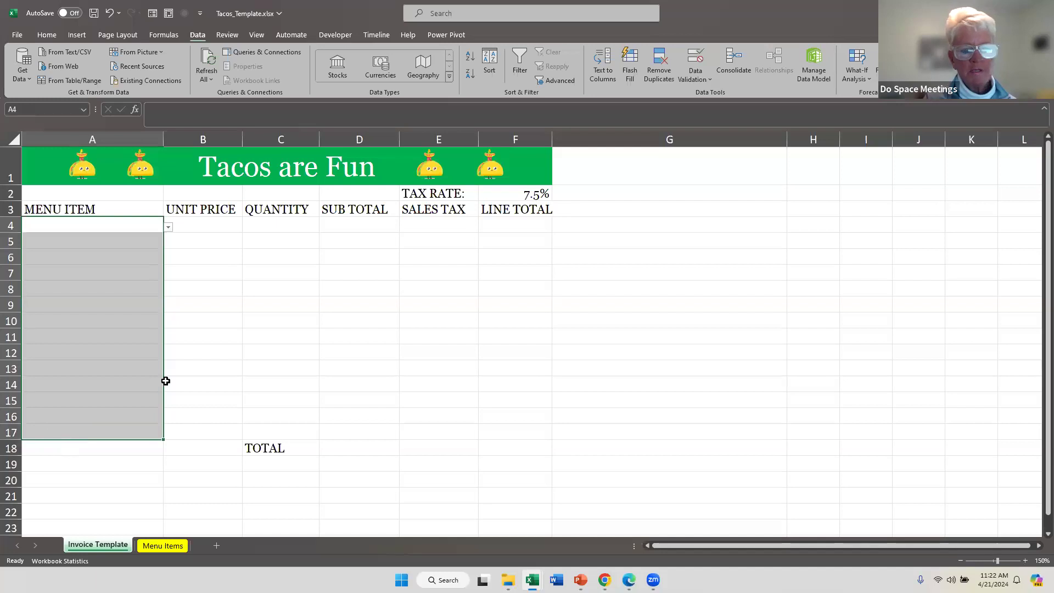
pyautogui.click(224, 287)
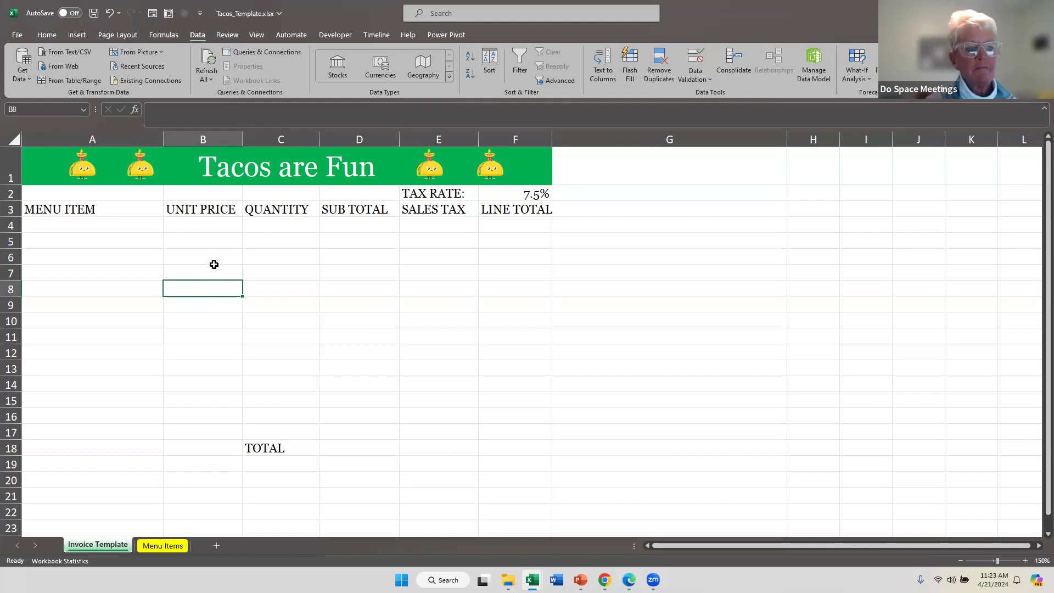
pyautogui.click(200, 226)
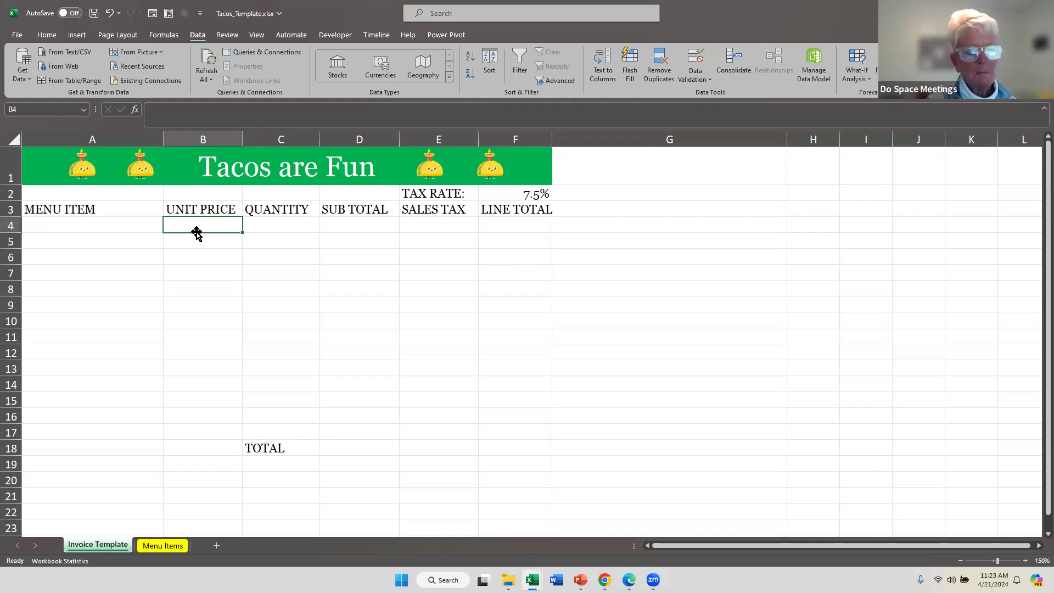
pyautogui.click(109, 226)
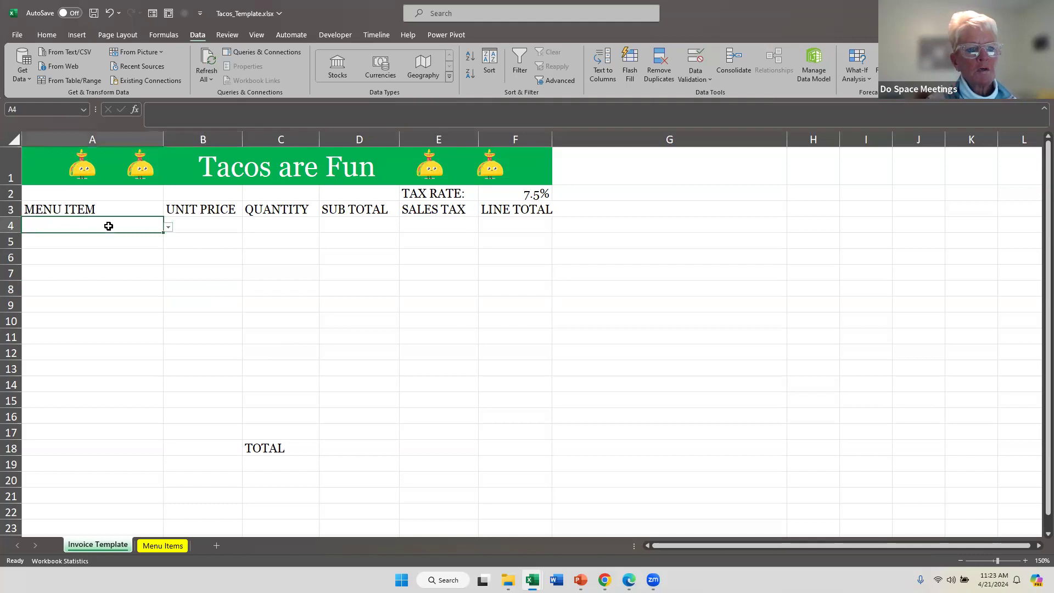
pyautogui.click(226, 229)
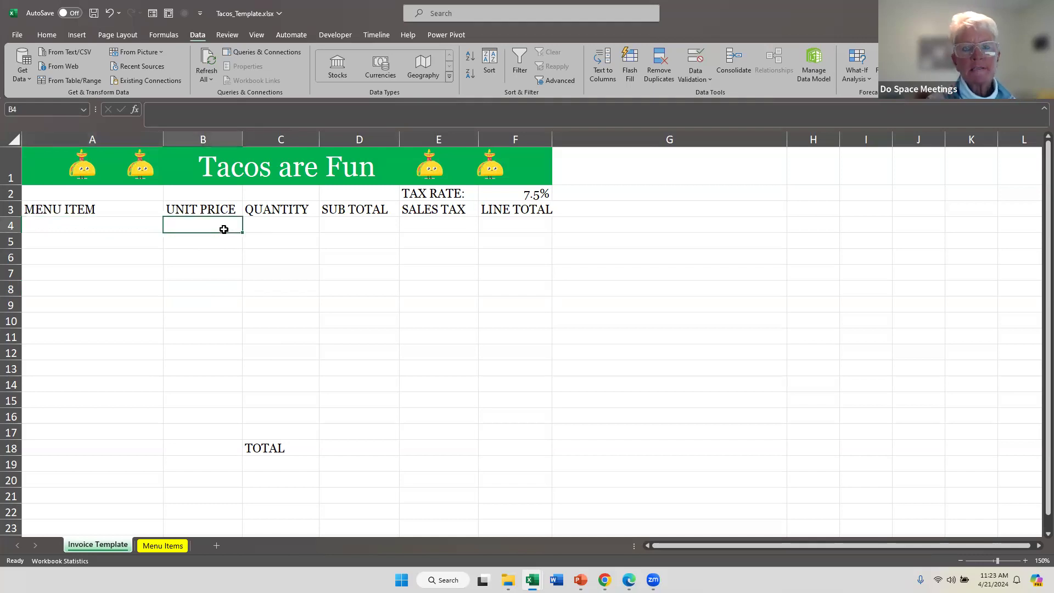
pyautogui.click(109, 227)
pyautogui.click(219, 226)
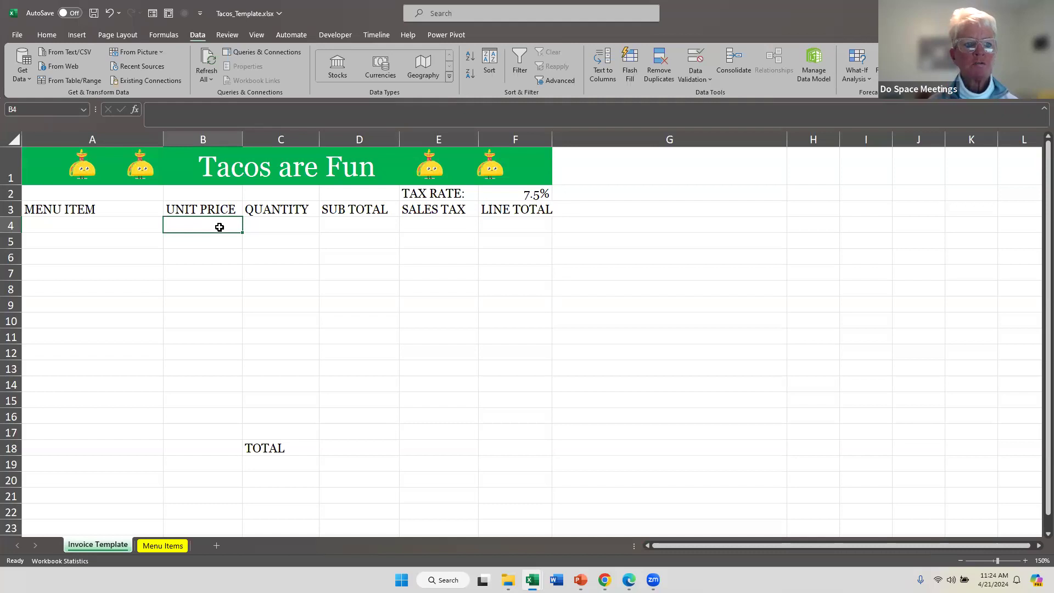
pyautogui.click(50, 227)
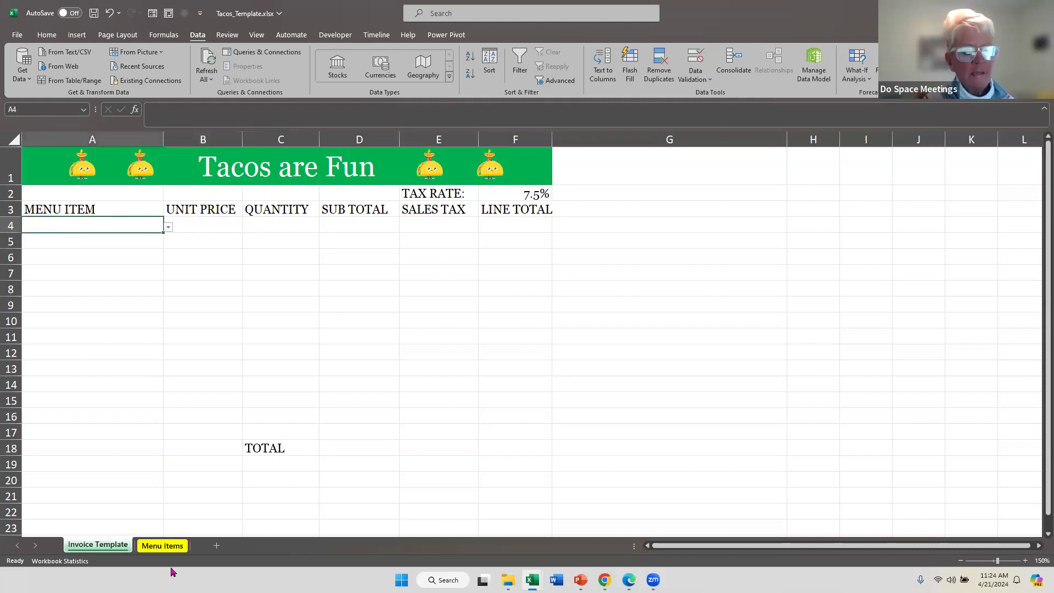
pyautogui.click(162, 547)
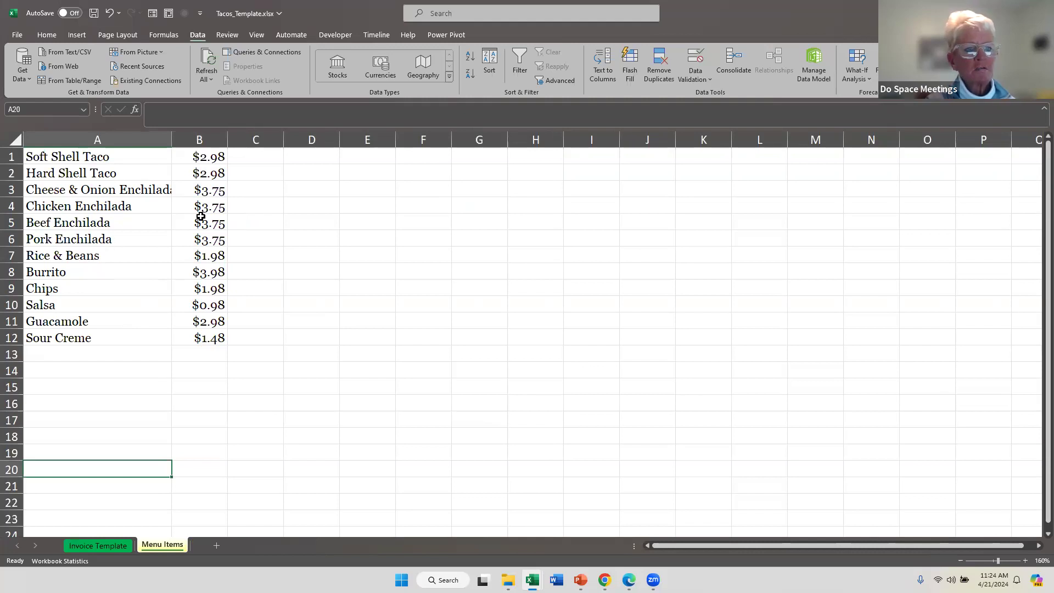
pyautogui.click(78, 546)
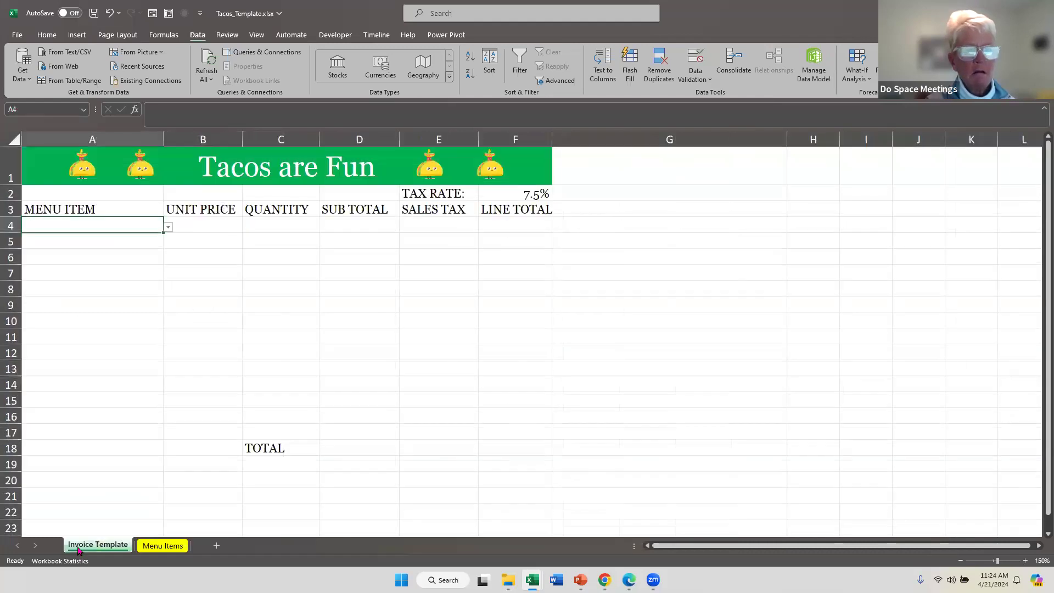
# Search for the XLOOKUP function and insert it into unit price cell B4 of the Invoice Template worksheet
pyautogui.click(209, 222)
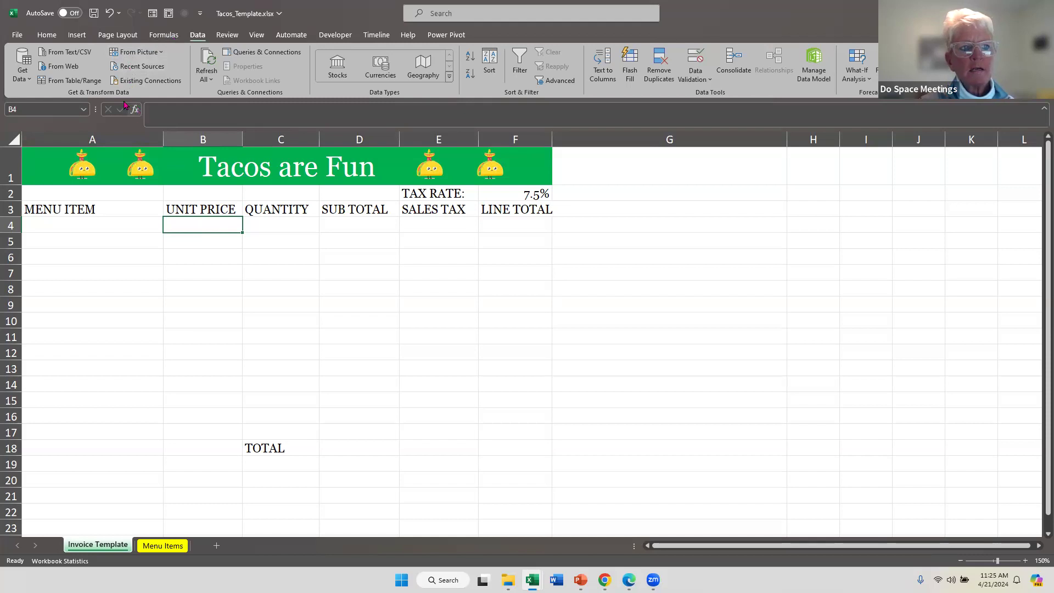
pyautogui.click(47, 35)
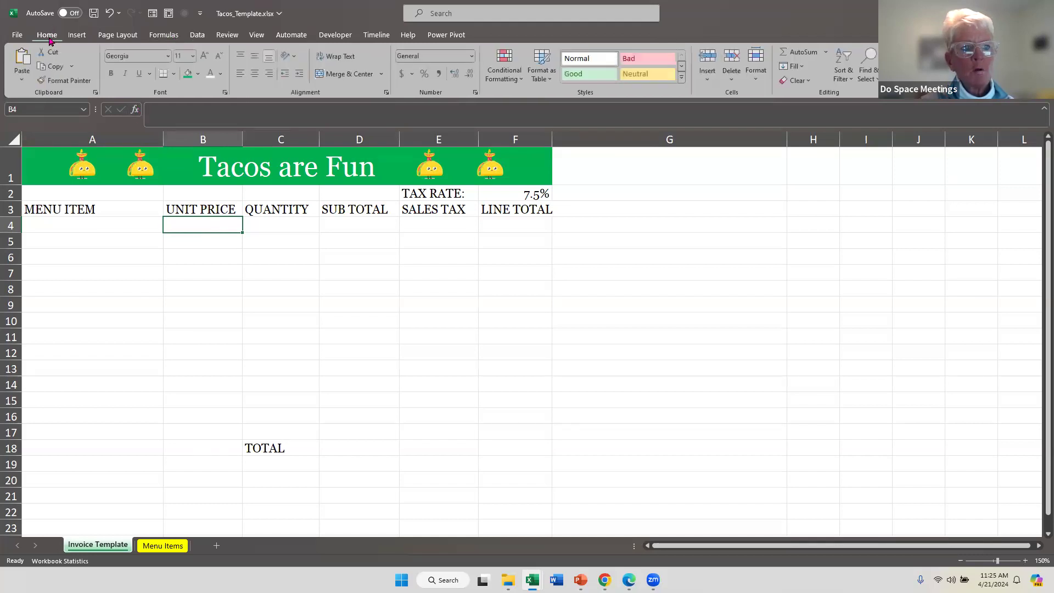
pyautogui.click(136, 110)
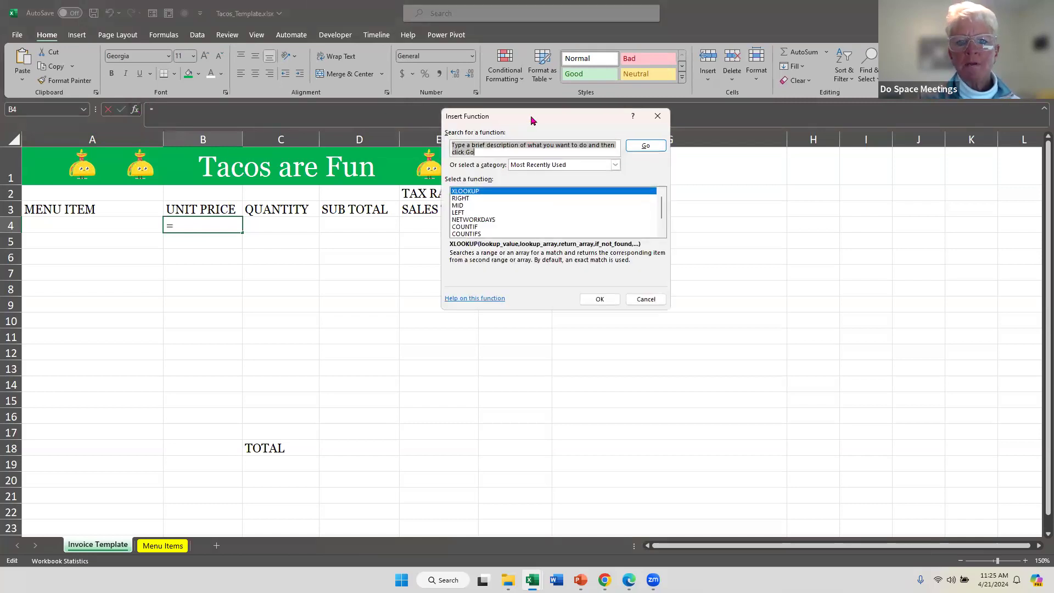
pyautogui.moveTo(509, 121); pyautogui.dragTo(427, 130)
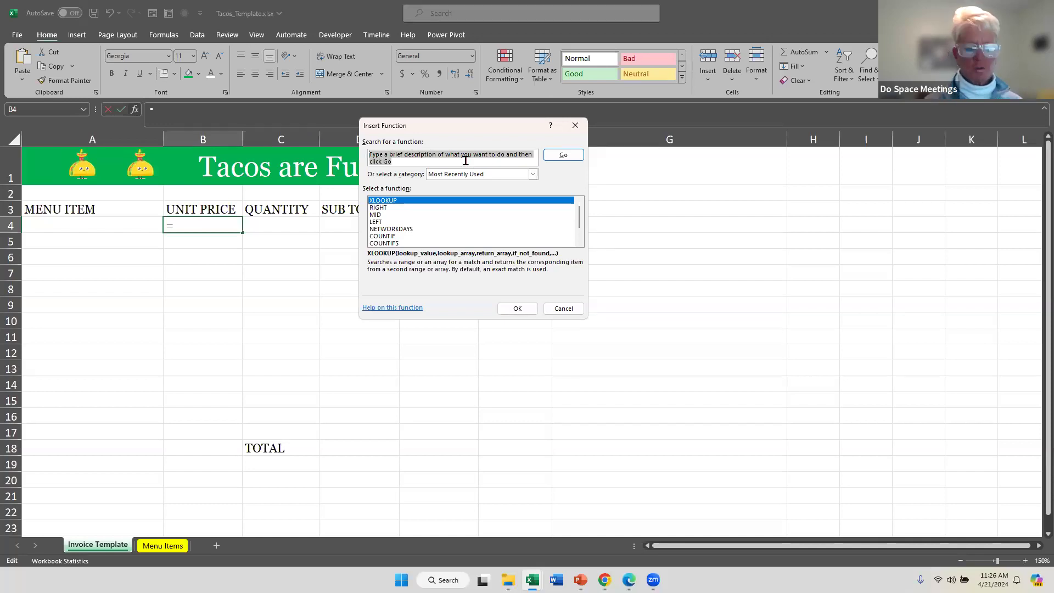
pyautogui.write('x')
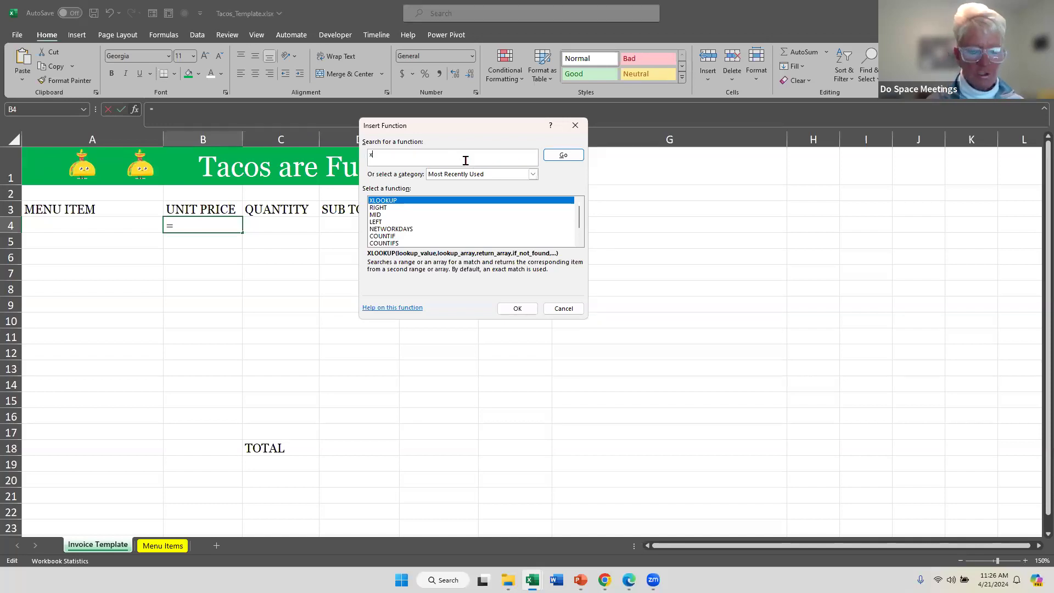
pyautogui.write('loo')
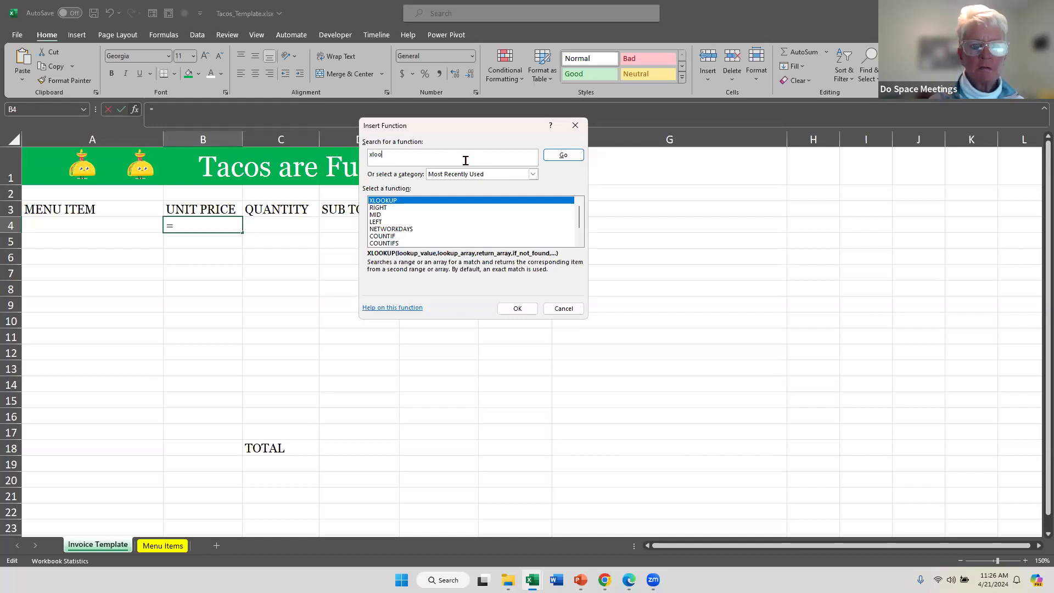
pyautogui.write('kup')
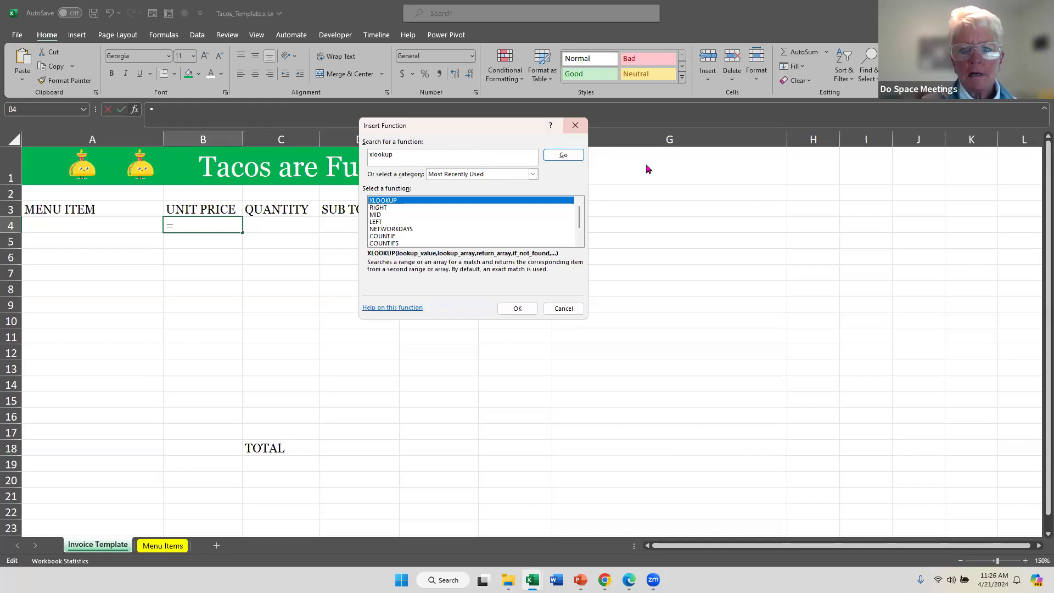
pyautogui.click(580, 158)
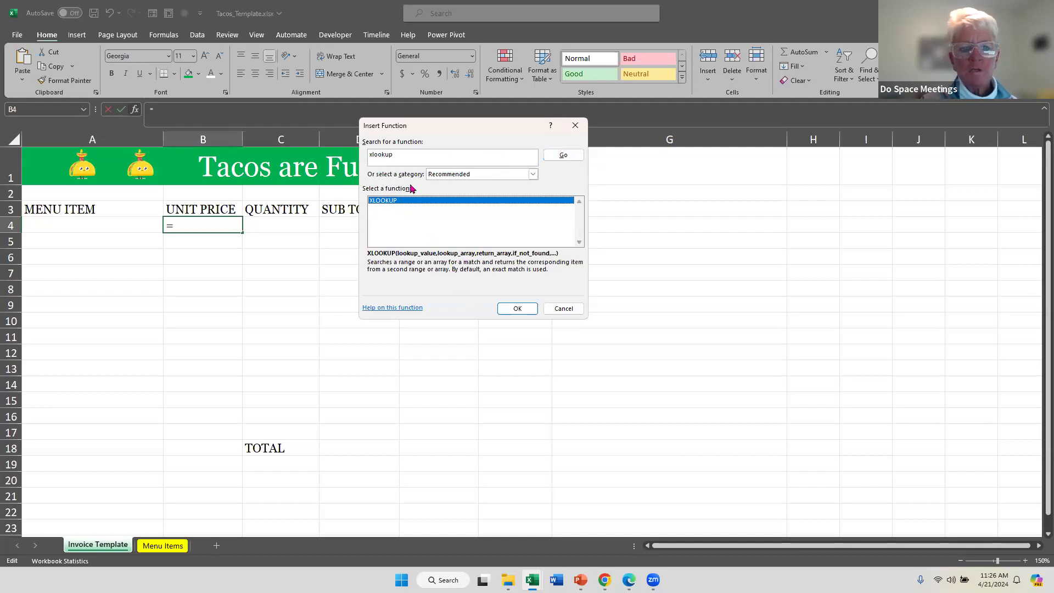
pyautogui.click(509, 310)
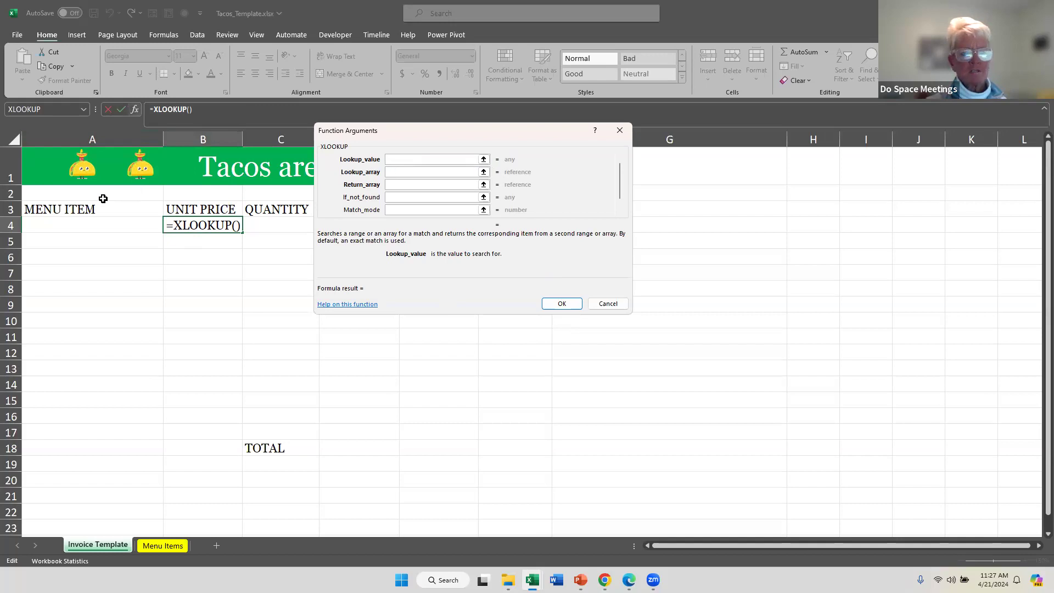
# Set the XLOOKUP lookup value to A4 and the lookup array to all of column A on the Menu Items worksheet
pyautogui.click(66, 225)
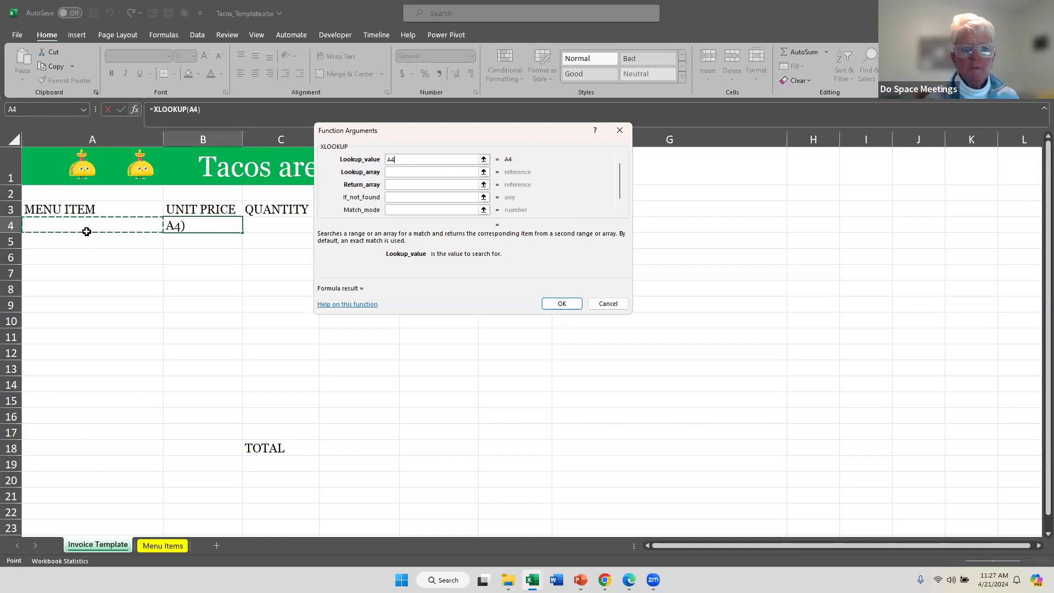
pyautogui.press('Tab')
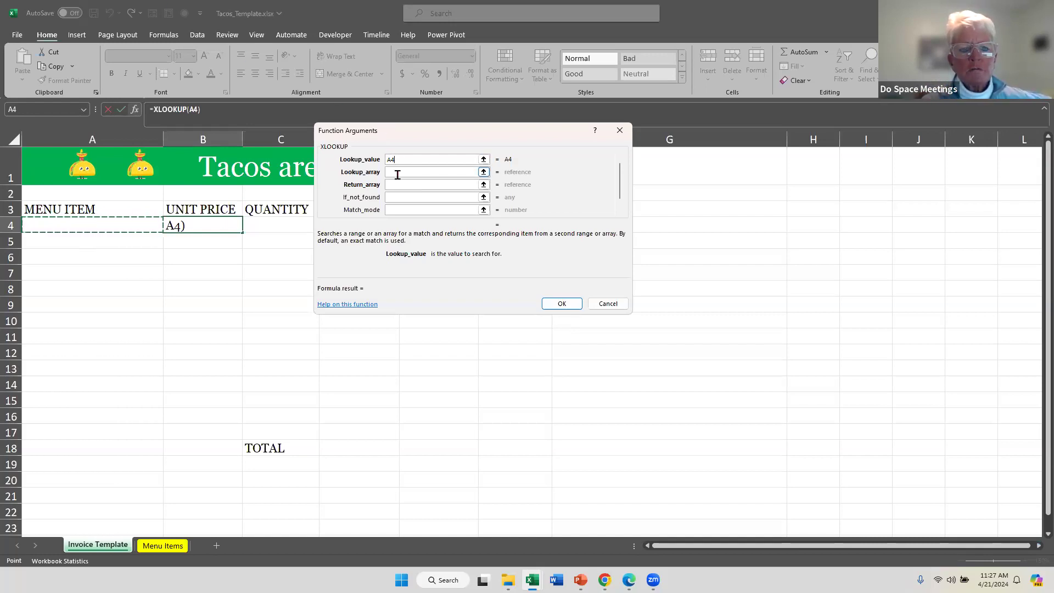
pyautogui.click(398, 174)
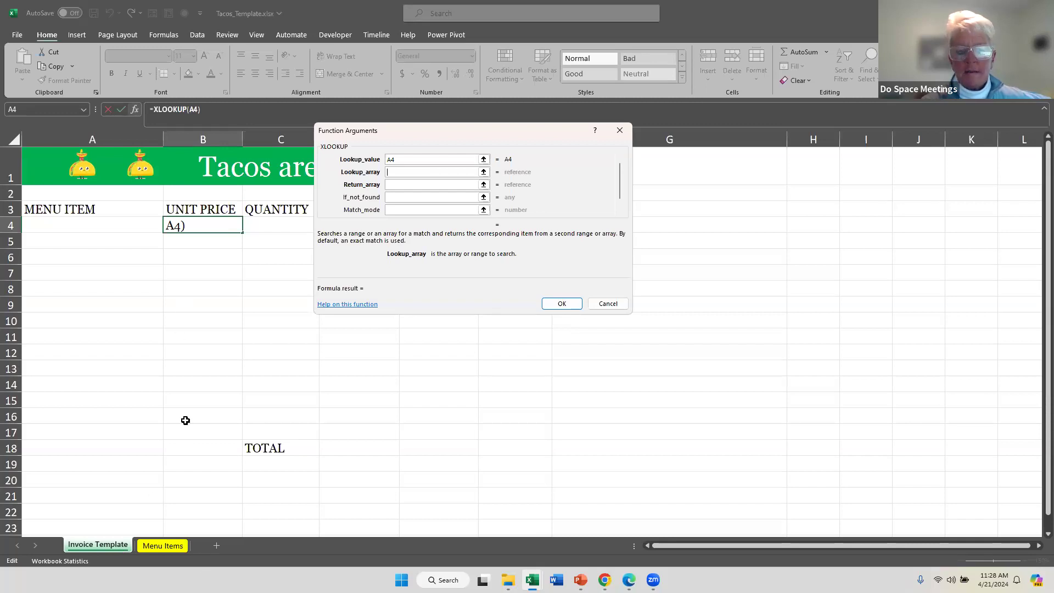
pyautogui.click(184, 552)
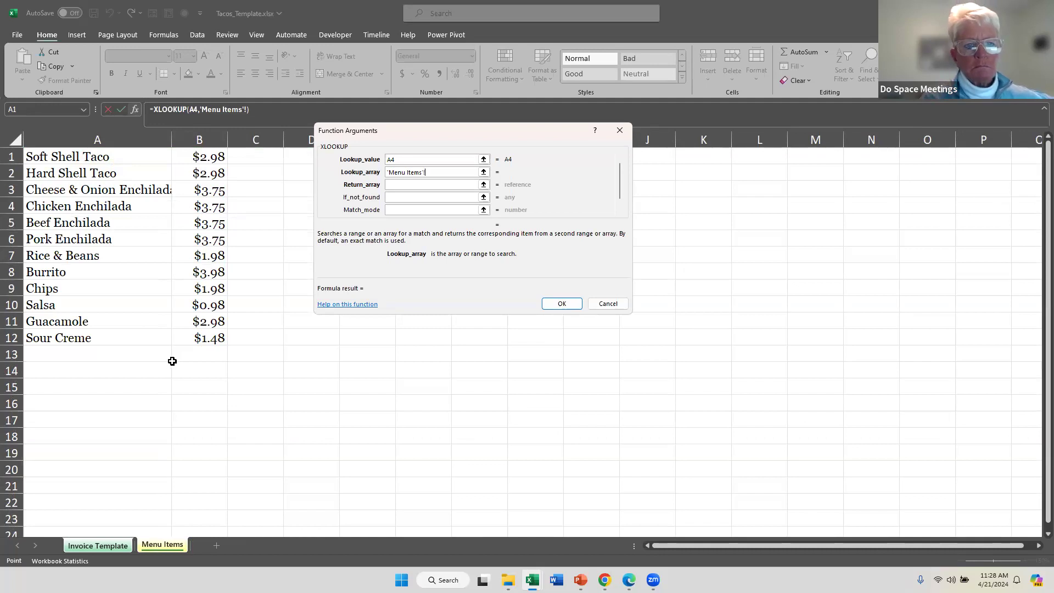
pyautogui.click(100, 139)
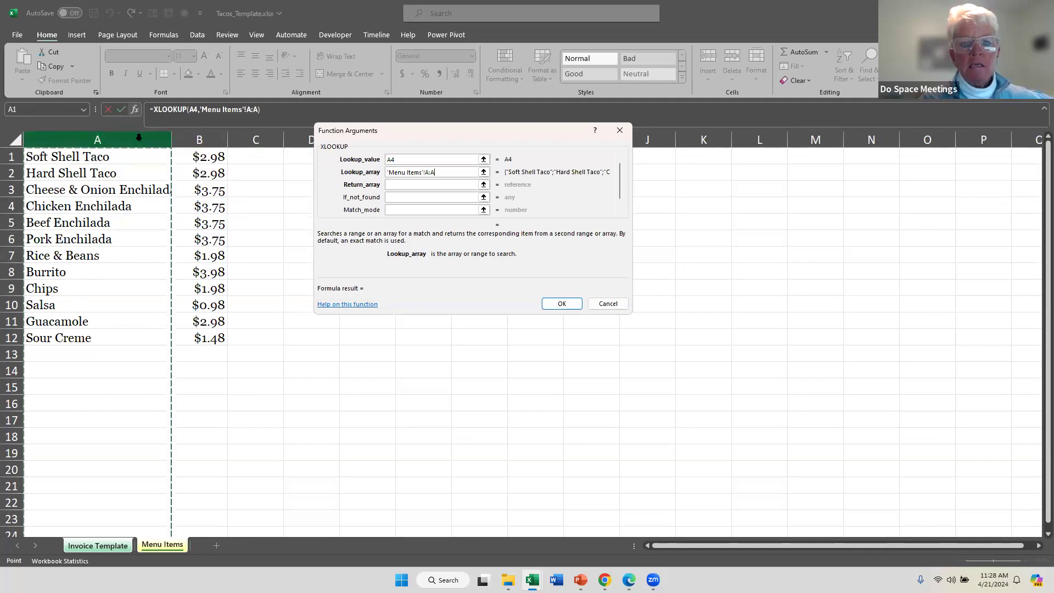
# Set the XLOOKUP return array to all of column B on the Menu Items worksheet and enter the formula in B4
pyautogui.click(403, 184)
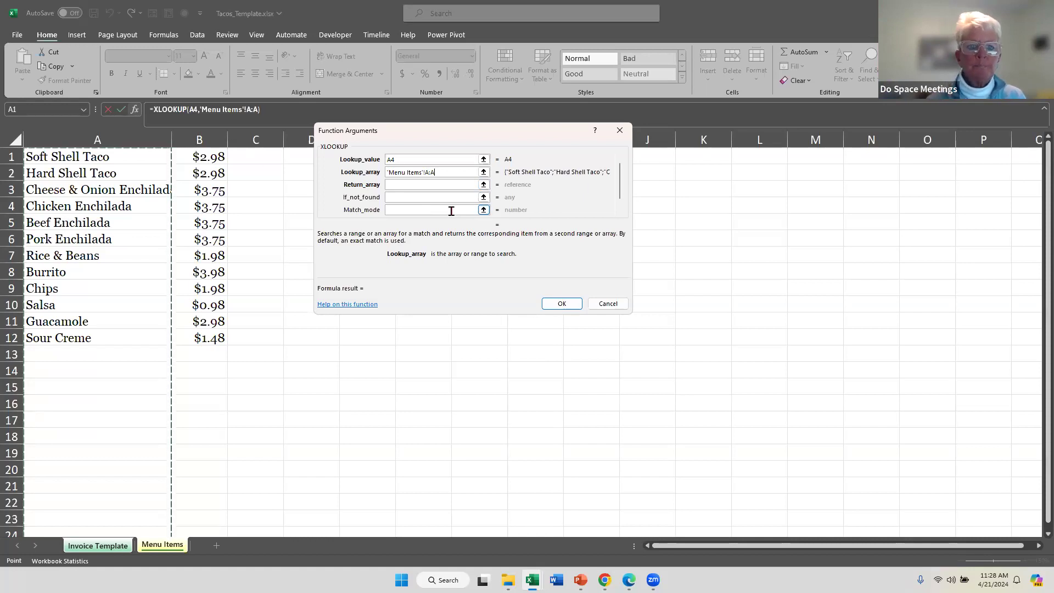
pyautogui.click(398, 187)
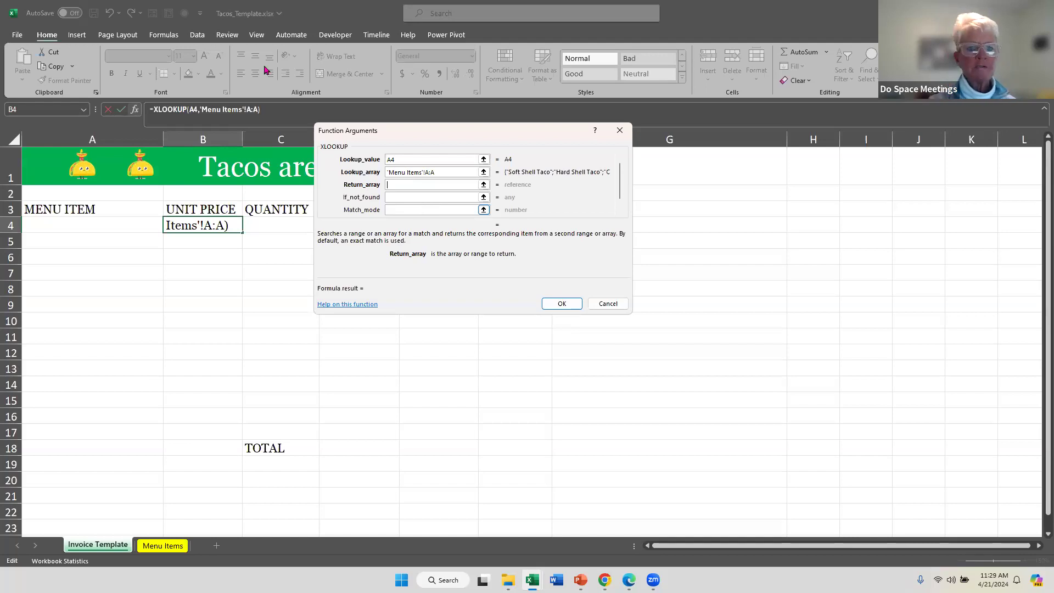
pyautogui.click(176, 550)
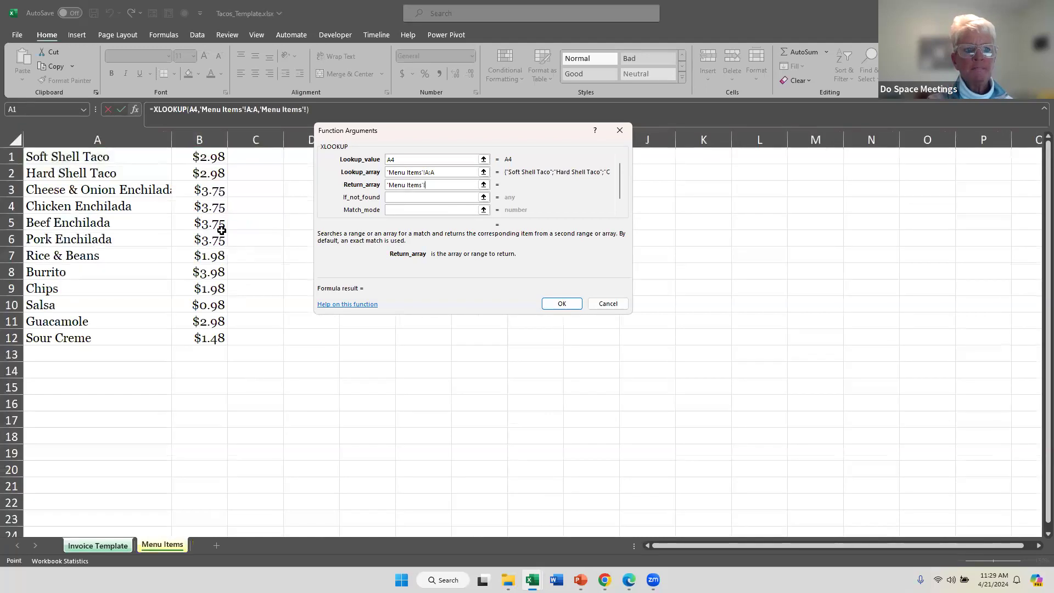
pyautogui.click(199, 138)
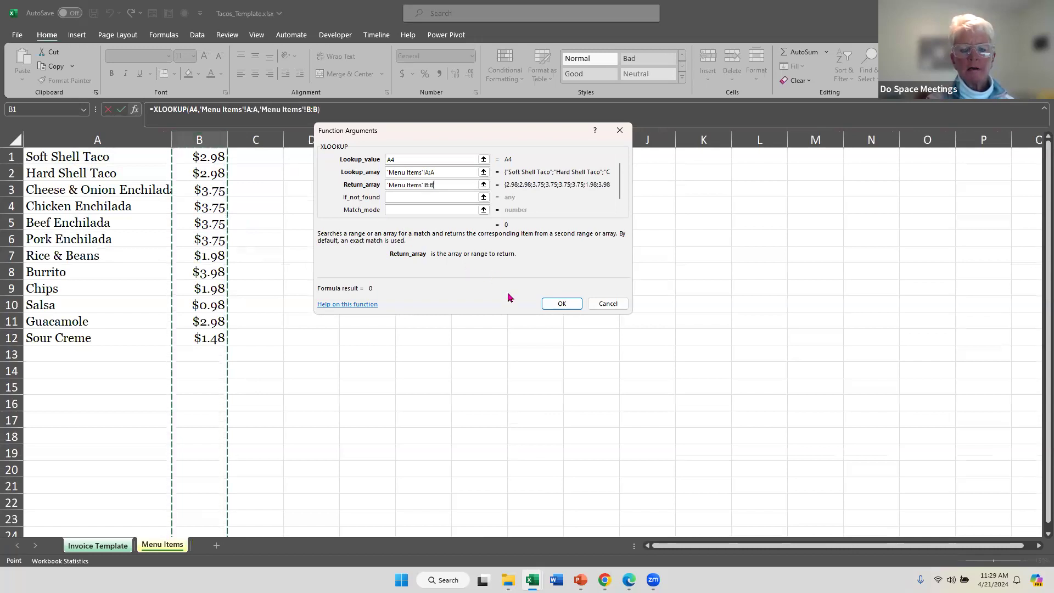
pyautogui.click(567, 305)
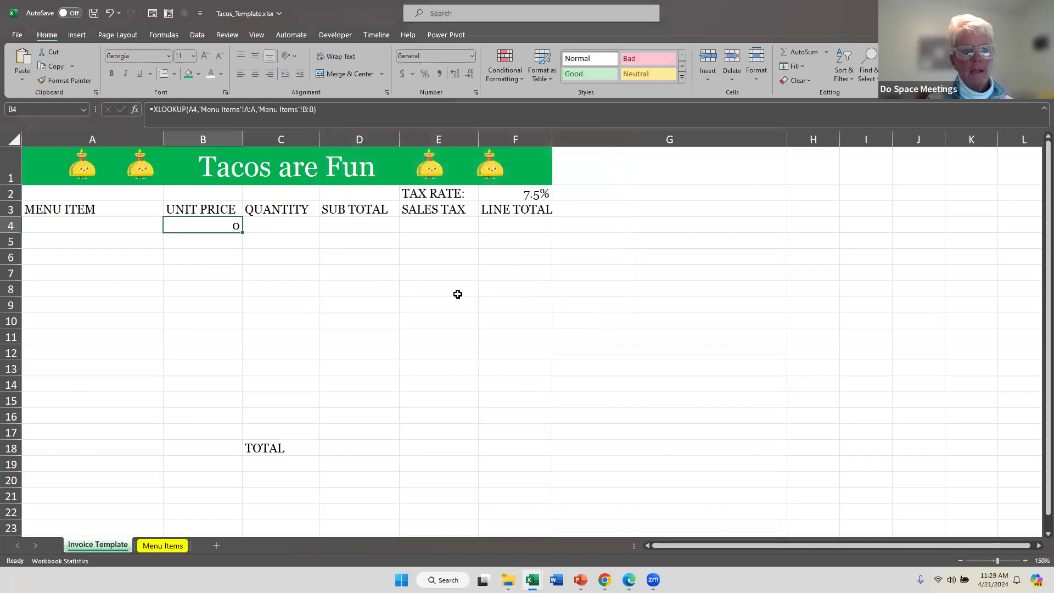
# Choose Chicken Enchilada as the menu item in A4 and compare its unit price with the Menu Items worksheet
pyautogui.click(113, 230)
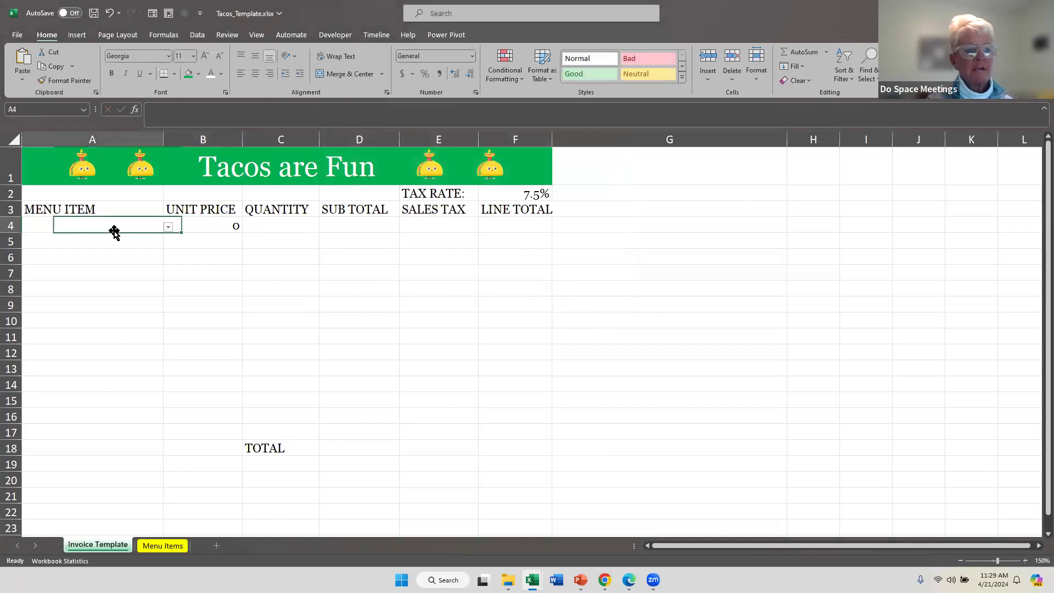
pyautogui.click(168, 230)
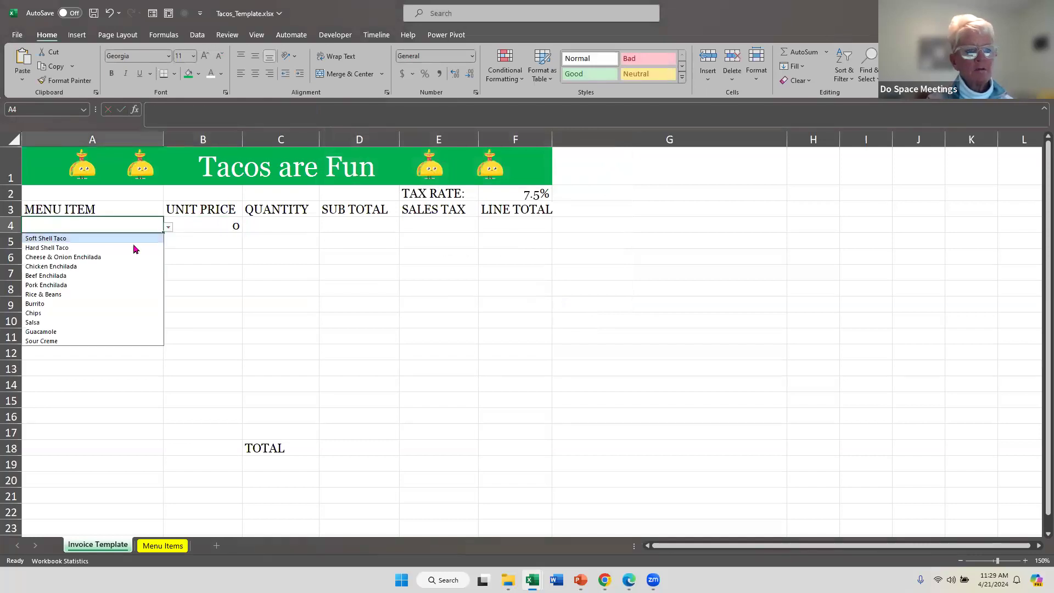
pyautogui.click(89, 266)
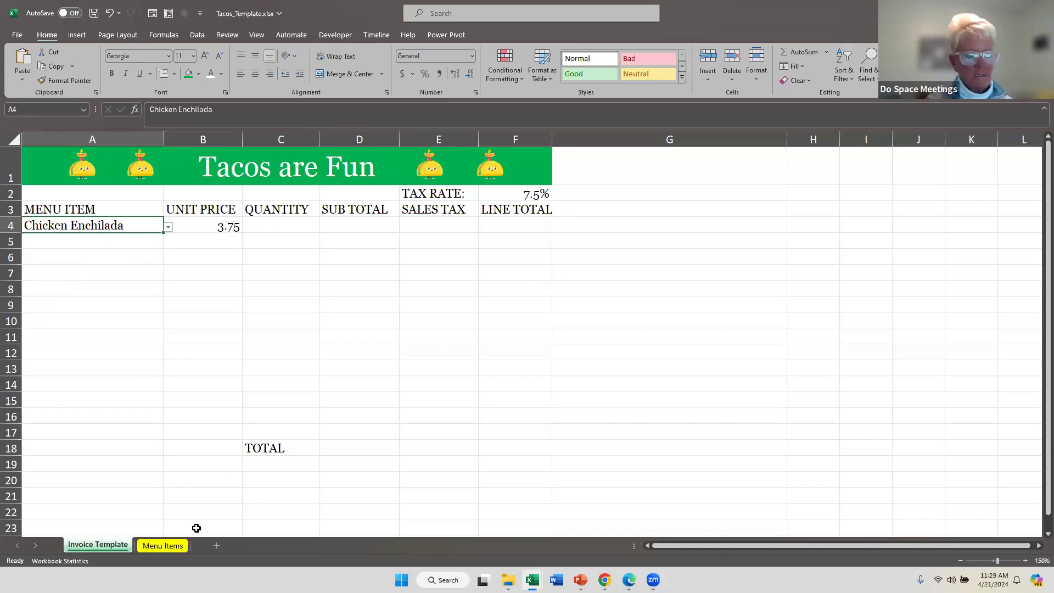
pyautogui.click(154, 546)
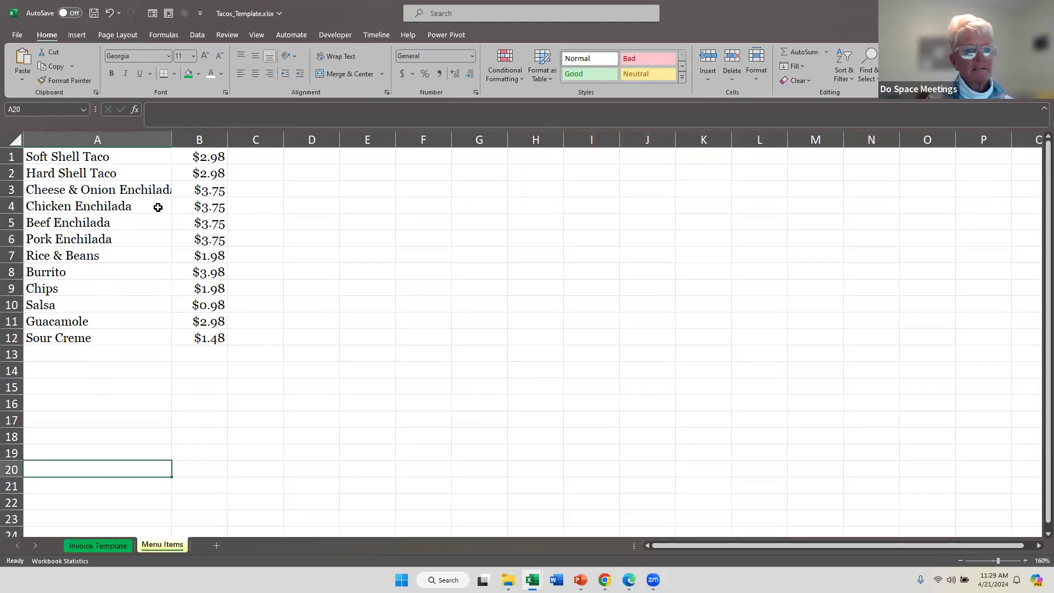
pyautogui.click(94, 545)
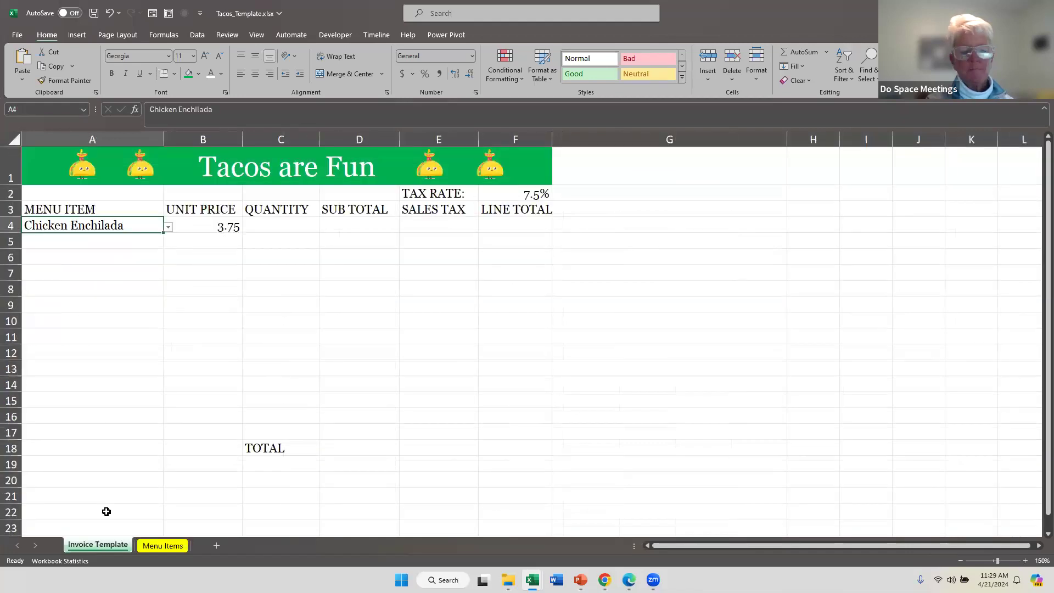
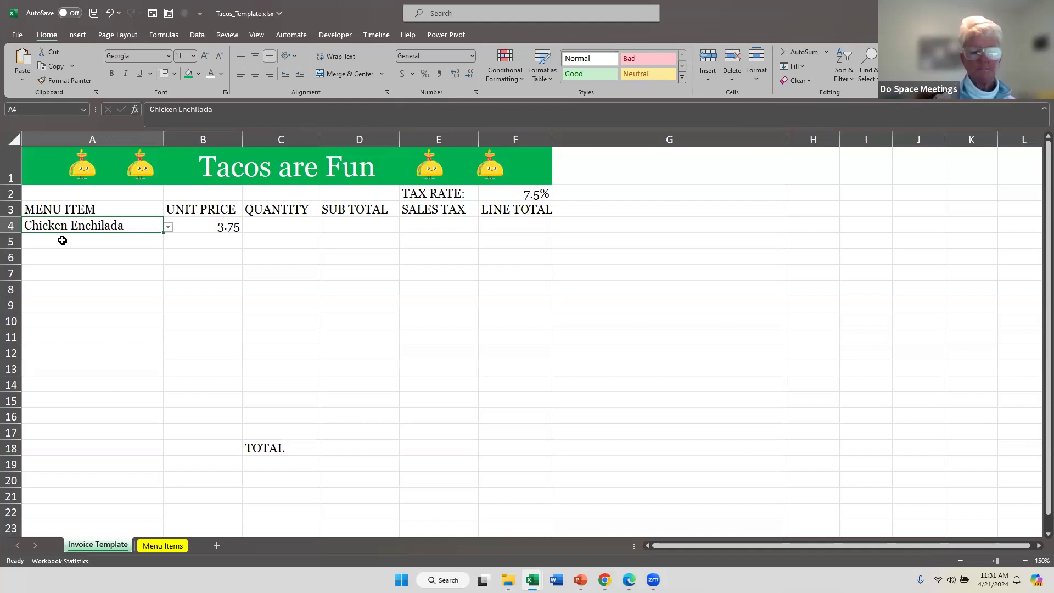
# Choose Chips as the menu item in A5 and Salsa in A6 of the invoice
pyautogui.click(62, 240)
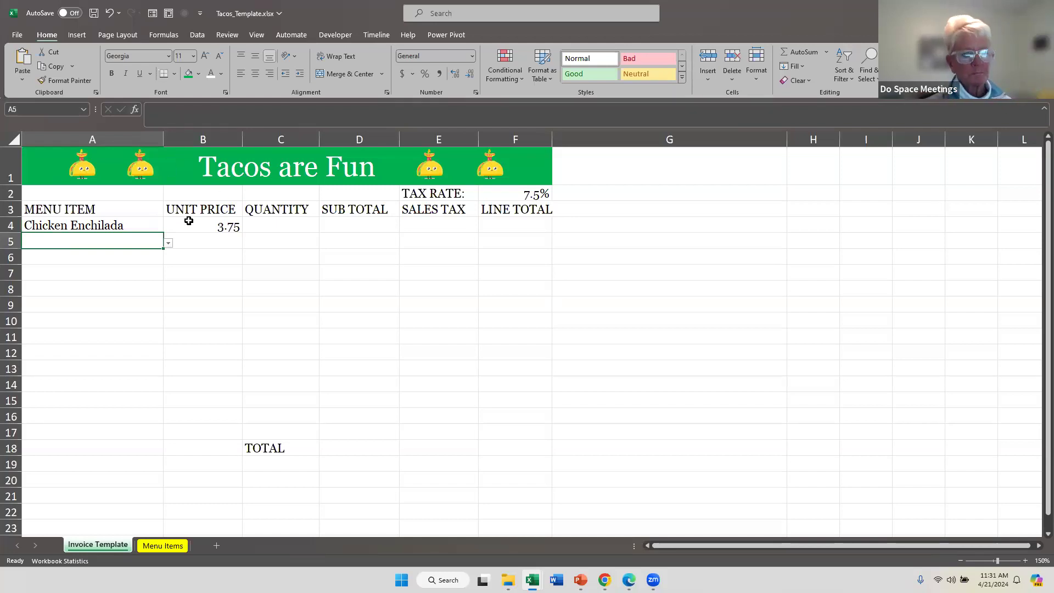
pyautogui.click(168, 244)
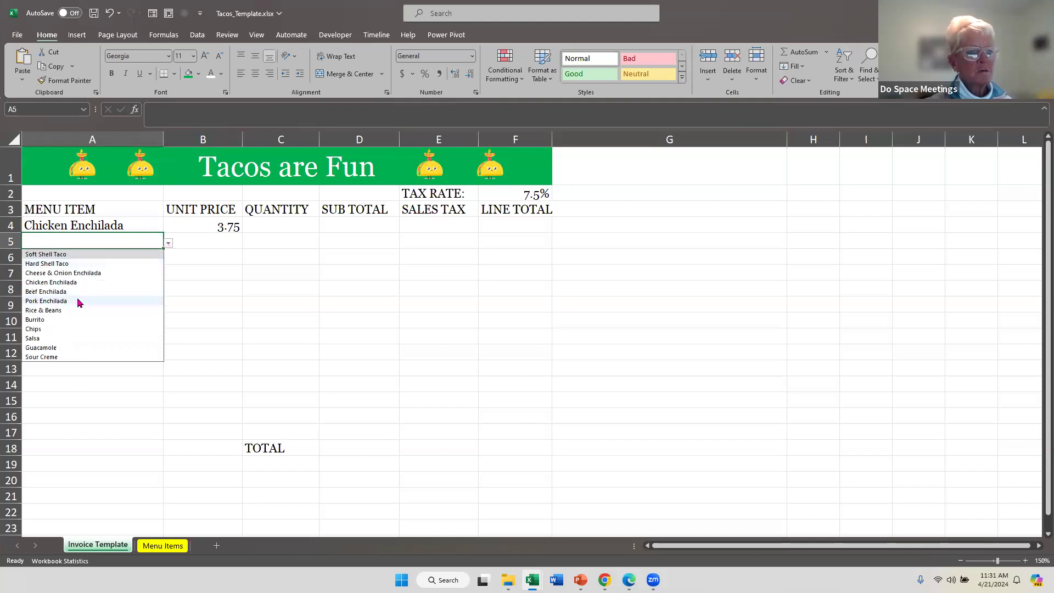
pyautogui.click(62, 329)
pyautogui.click(80, 257)
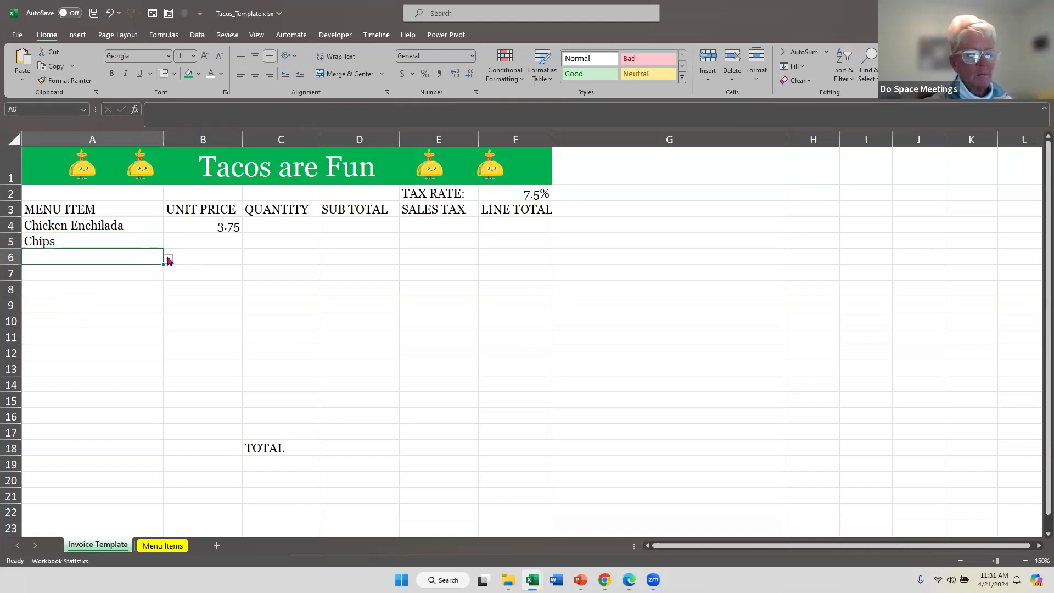
pyautogui.click(168, 259)
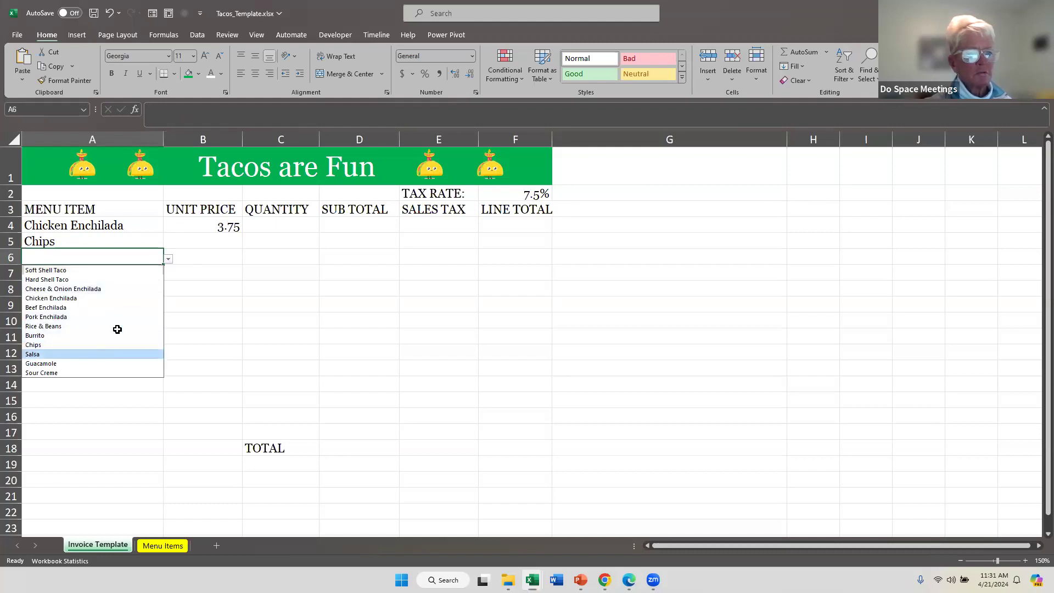
pyautogui.click(100, 356)
# Set the menu item in A7 to Guacamole and the one in A8 to Sour Creme
pyautogui.click(139, 270)
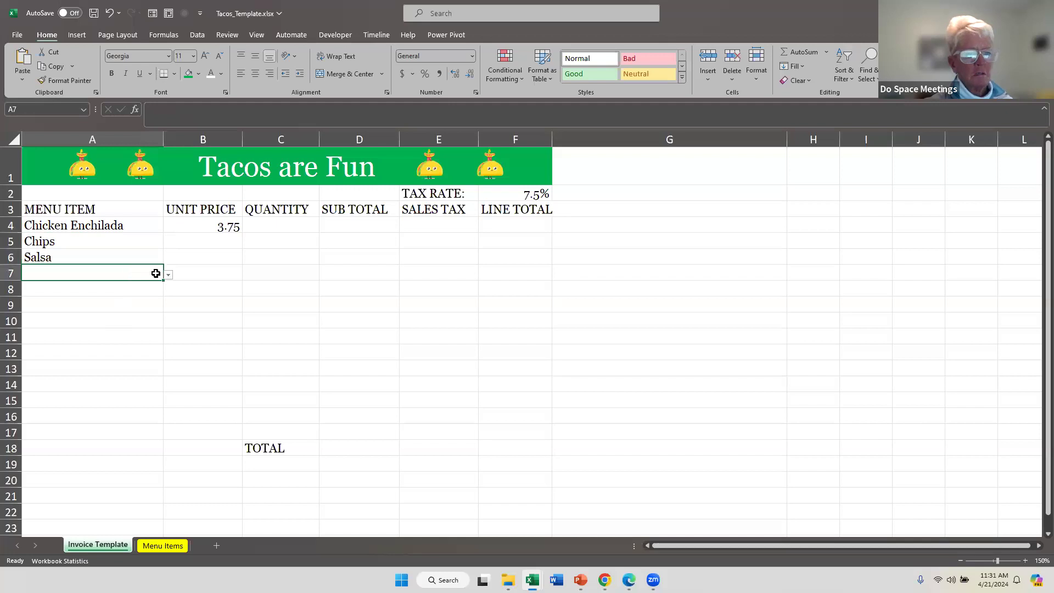
pyautogui.click(168, 275)
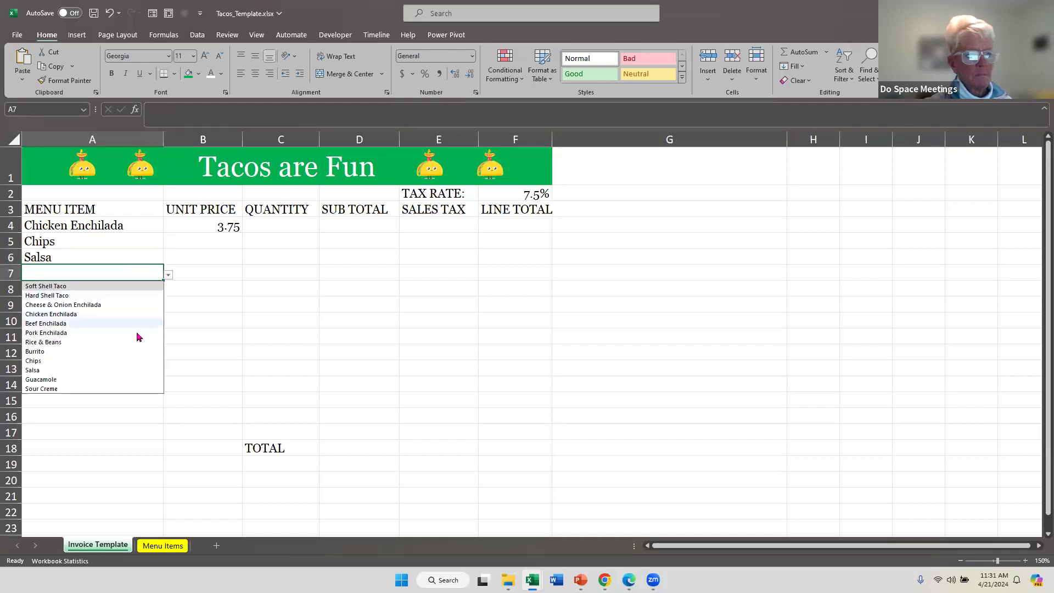
pyautogui.click(116, 371)
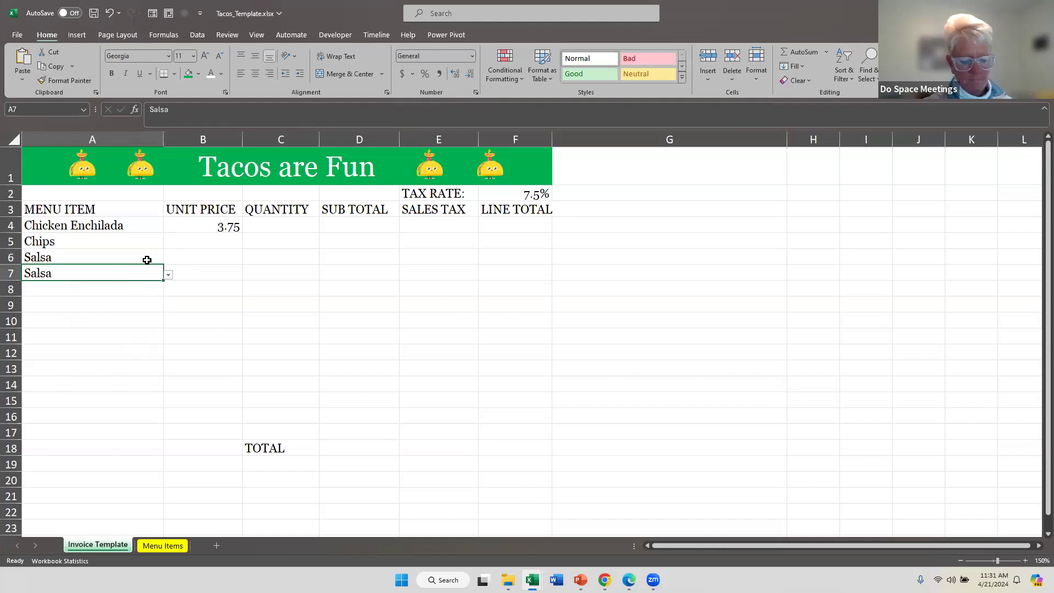
pyautogui.write('gu')
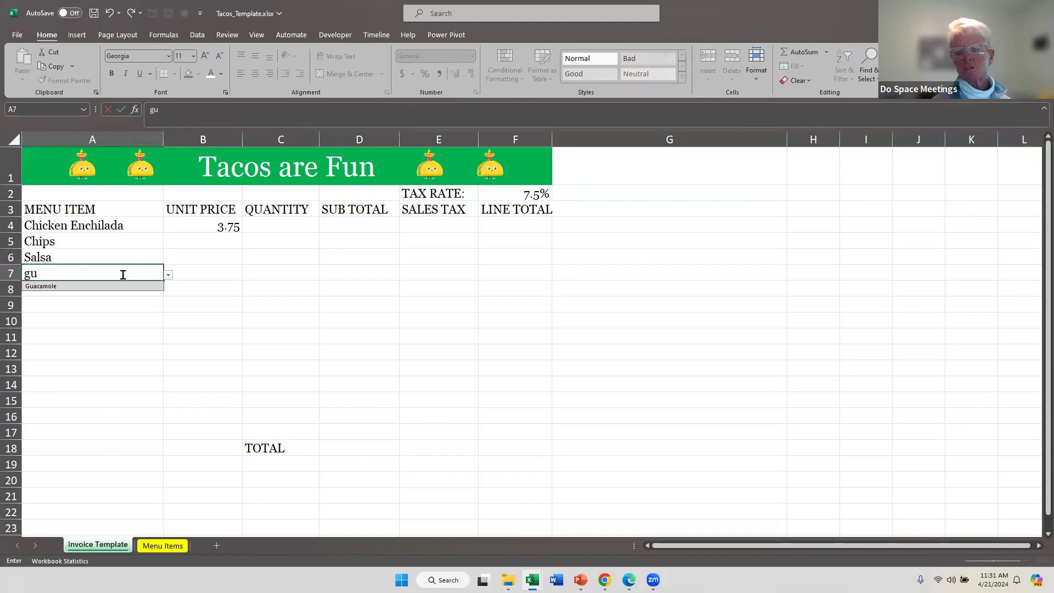
pyautogui.press('Tab')
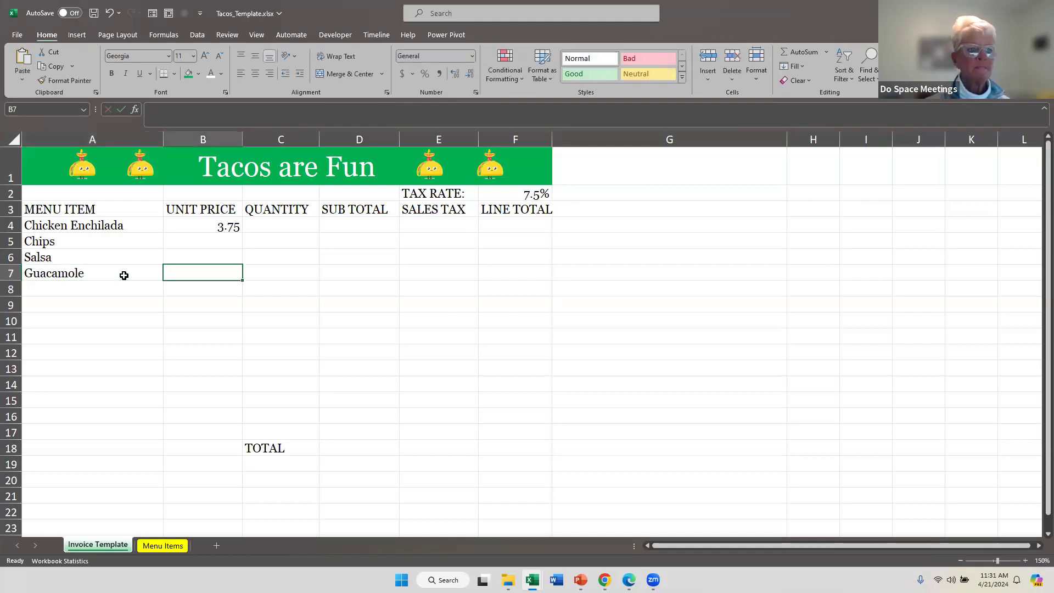
pyautogui.click(115, 292)
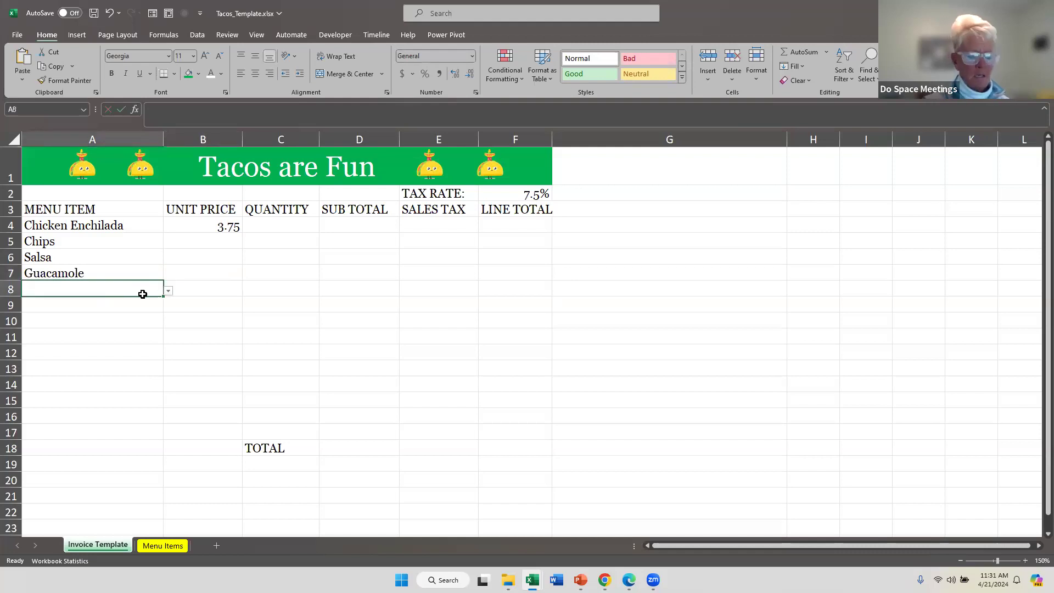
pyautogui.write('sou')
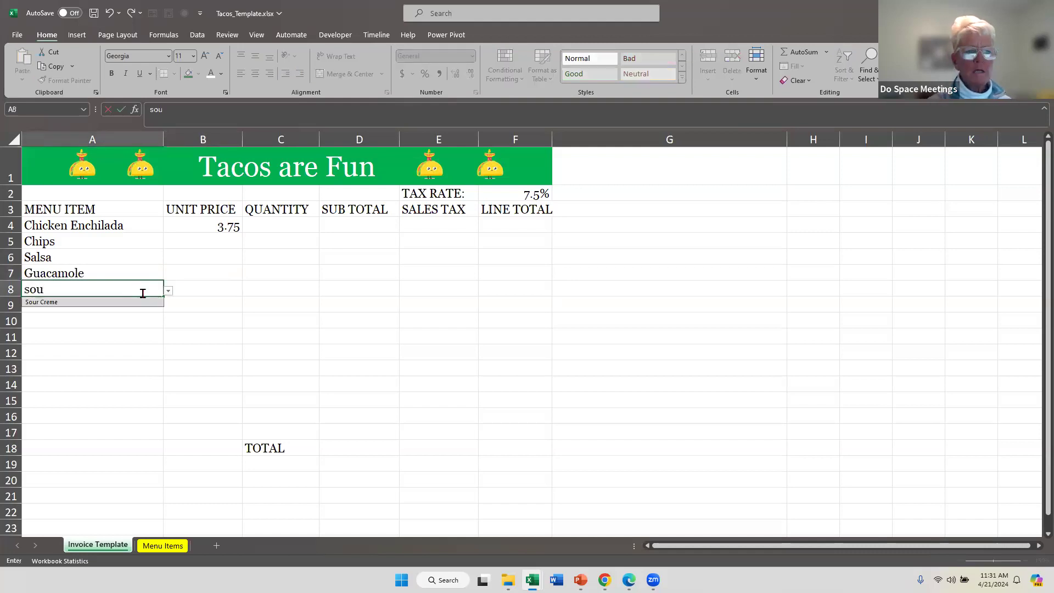
pyautogui.press('Tab')
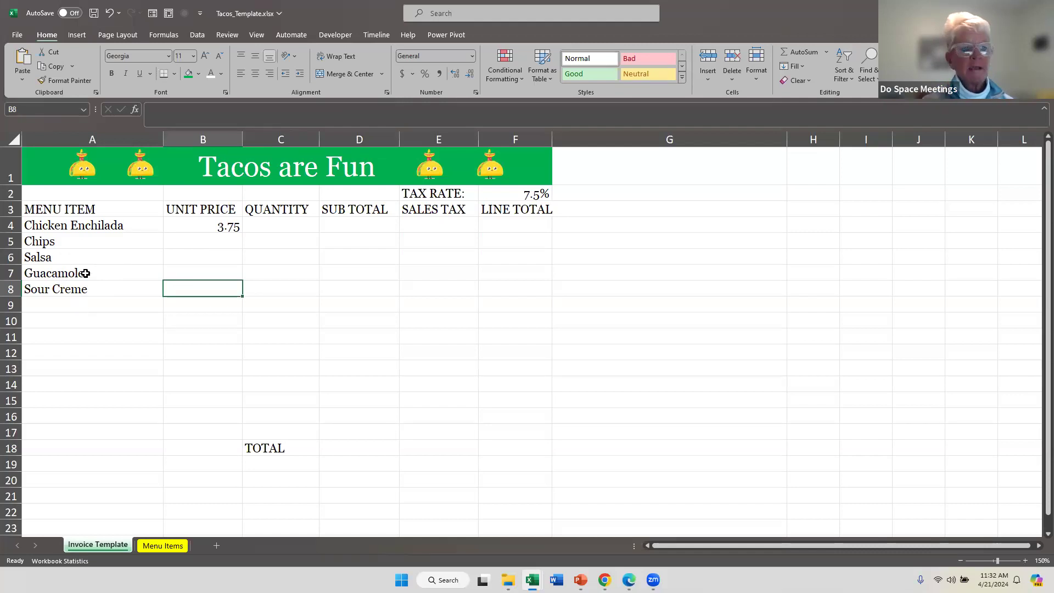
# Try filling the XLOOKUP unit price formula from B4 down through B17, and undo the fill
pyautogui.moveTo(185, 238); pyautogui.dragTo(185, 254)
pyautogui.click(186, 240)
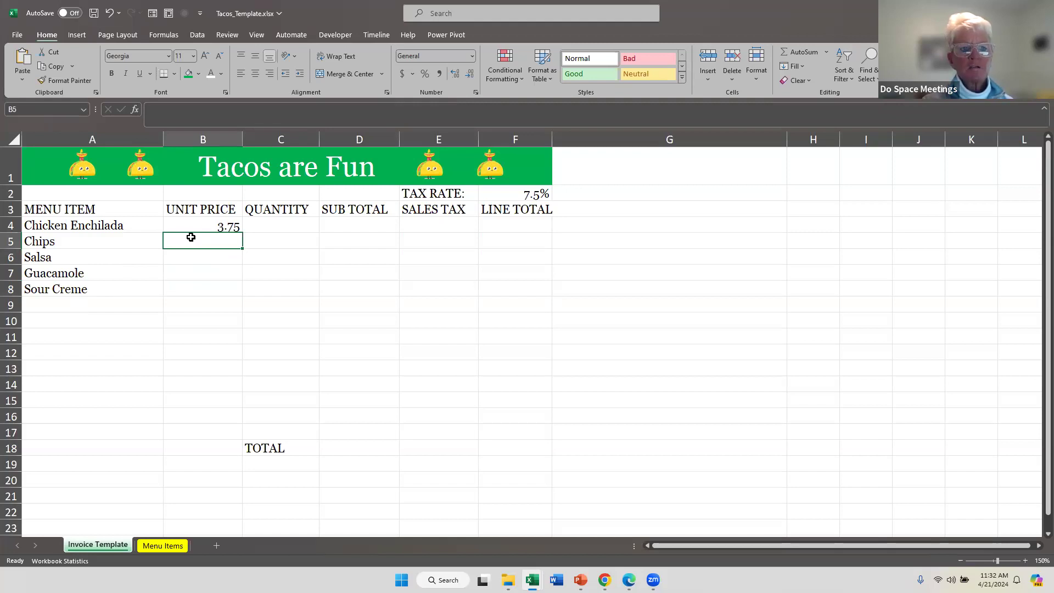
pyautogui.click(211, 229)
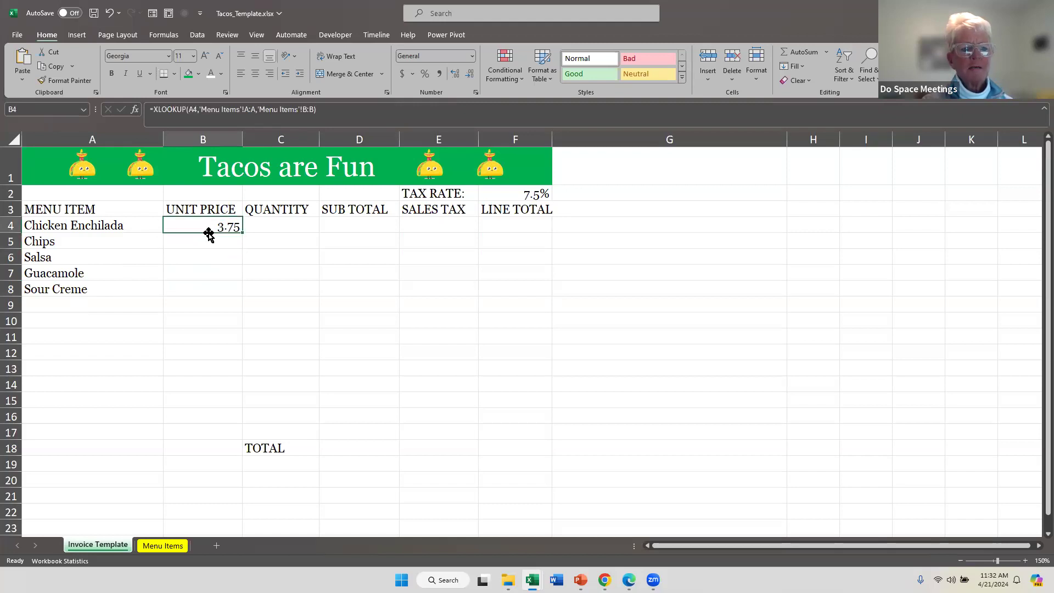
pyautogui.moveTo(241, 233); pyautogui.dragTo(271, 433)
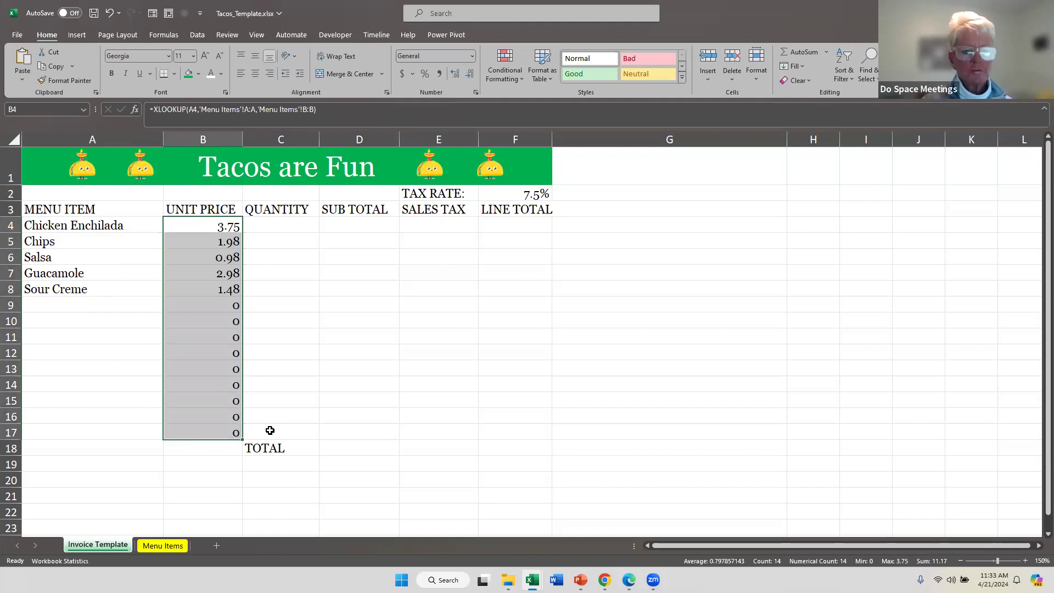
pyautogui.hotkey('ctrl', 'z')
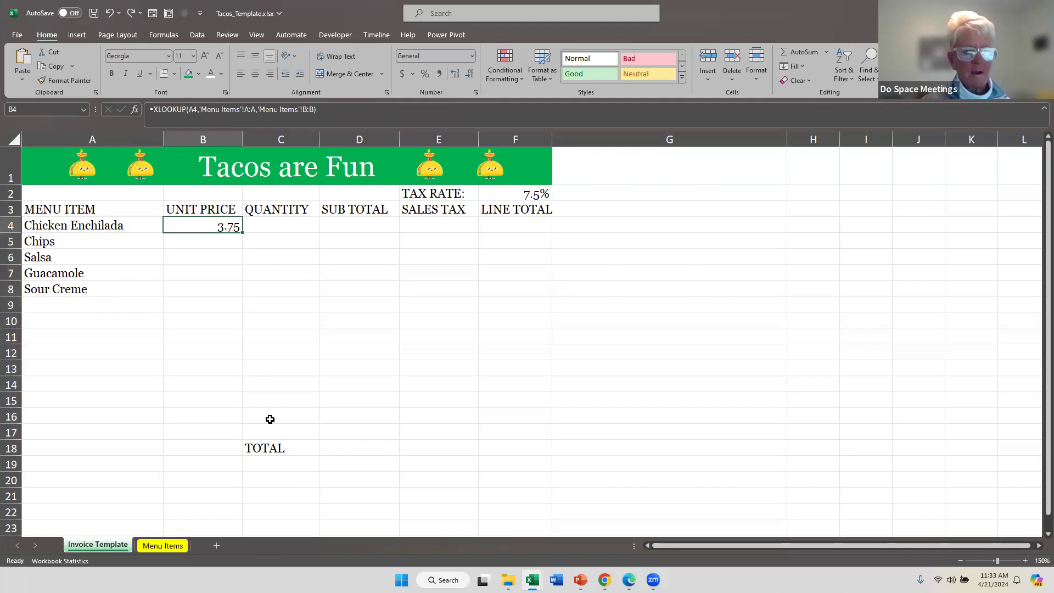
# Insert the XLOOKUP function into unit price cell B5 with A5 as its lookup value
pyautogui.click(211, 243)
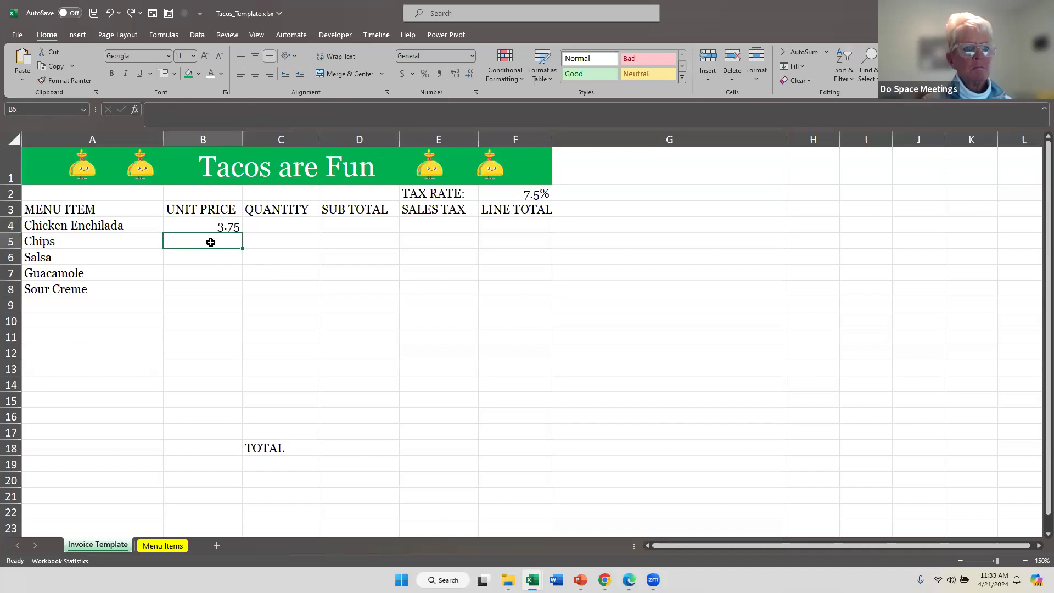
pyautogui.click(134, 110)
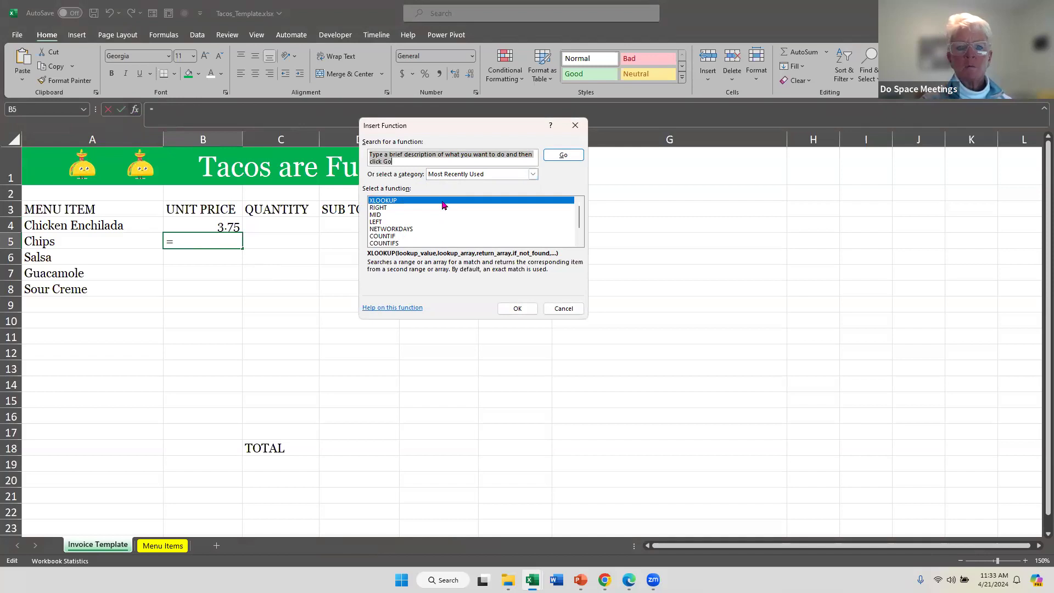
pyautogui.click(498, 206)
pyautogui.doubleClick(498, 205)
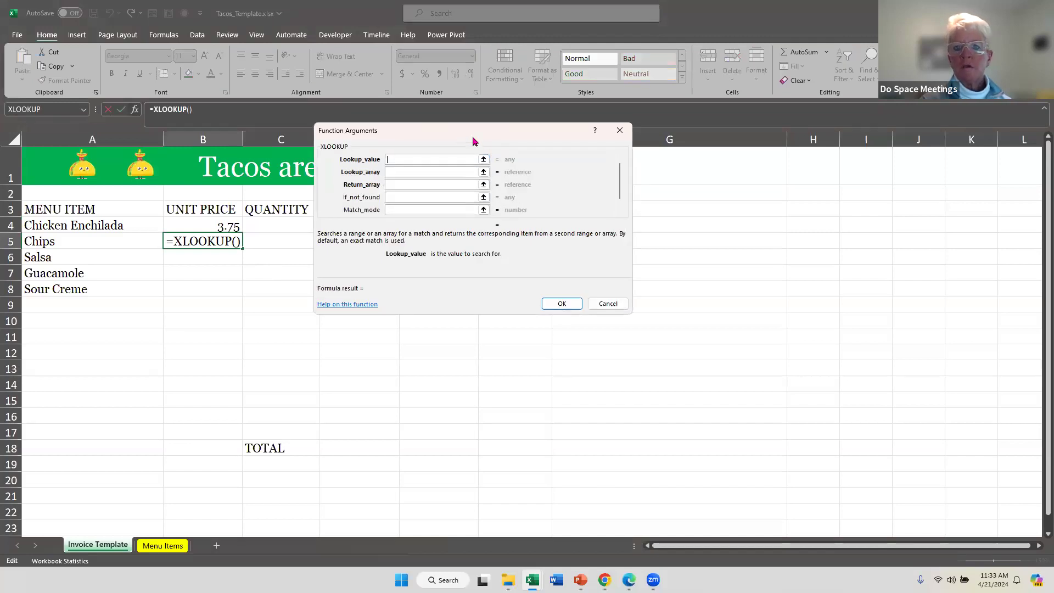
pyautogui.moveTo(475, 141); pyautogui.dragTo(580, 115)
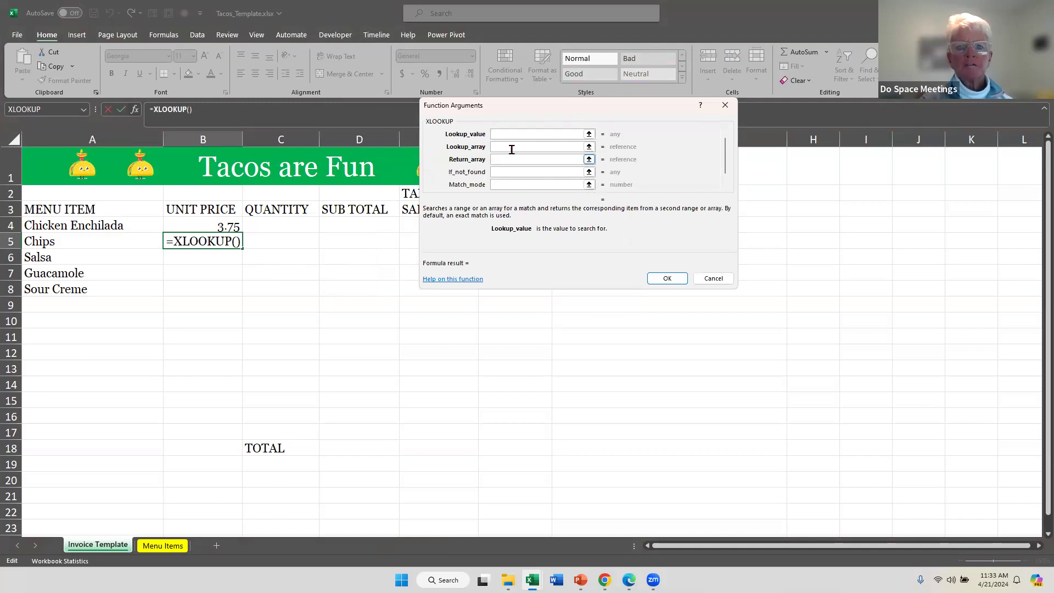
pyautogui.click(74, 245)
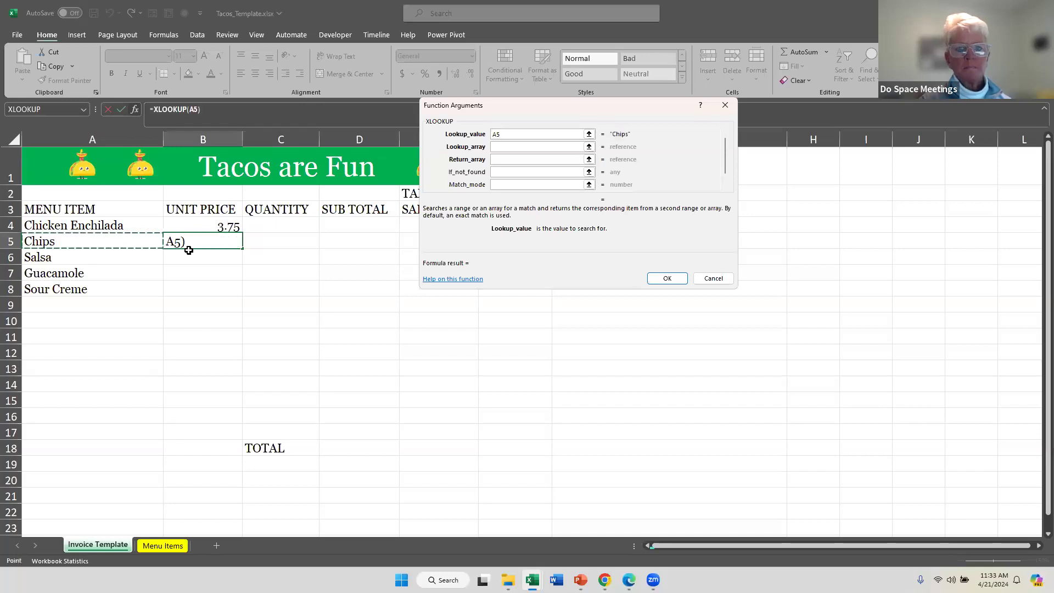
# Set the lookup array of the B5 XLOOKUP to all of column A on the Menu Items worksheet
pyautogui.click(504, 148)
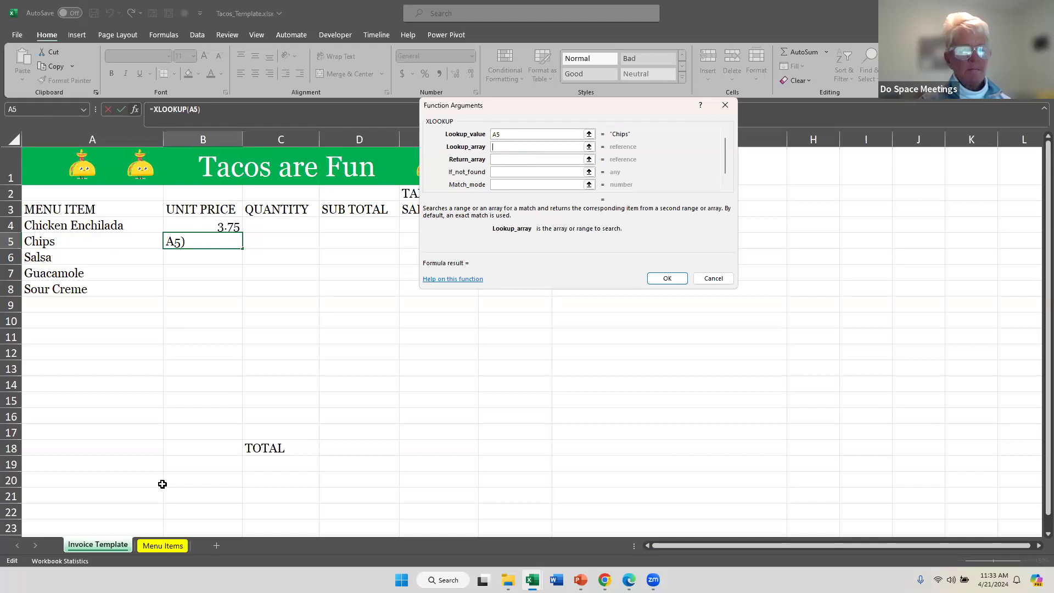
pyautogui.click(151, 546)
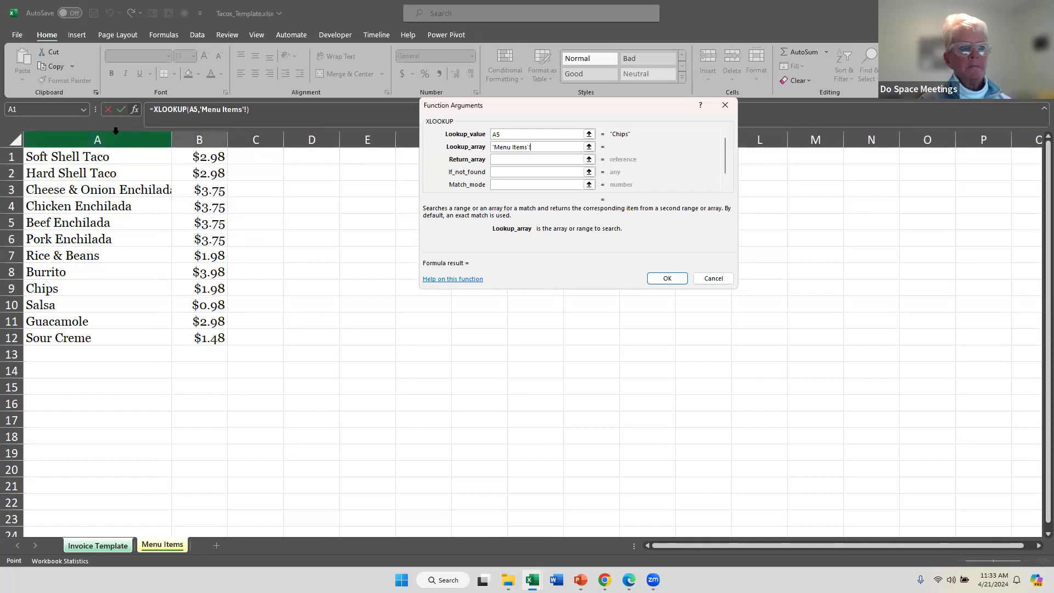
pyautogui.click(97, 132)
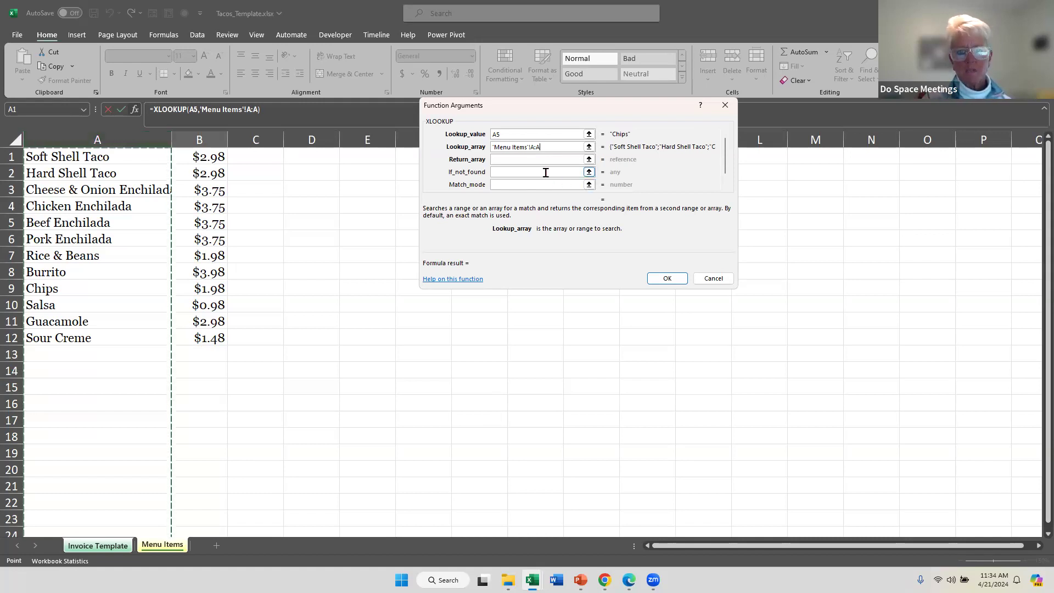
pyautogui.click(518, 134)
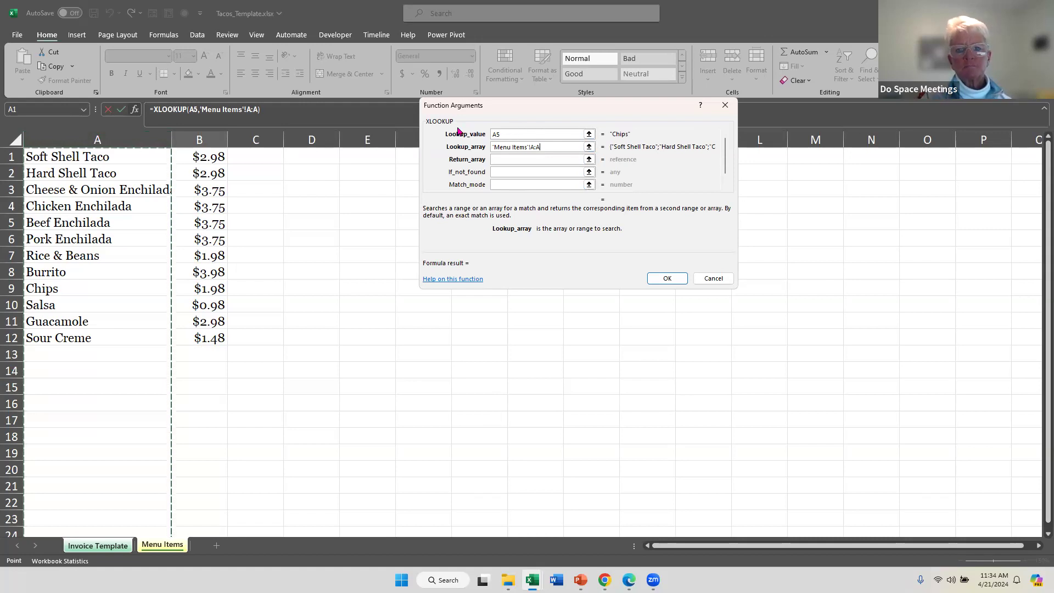
pyautogui.click(499, 148)
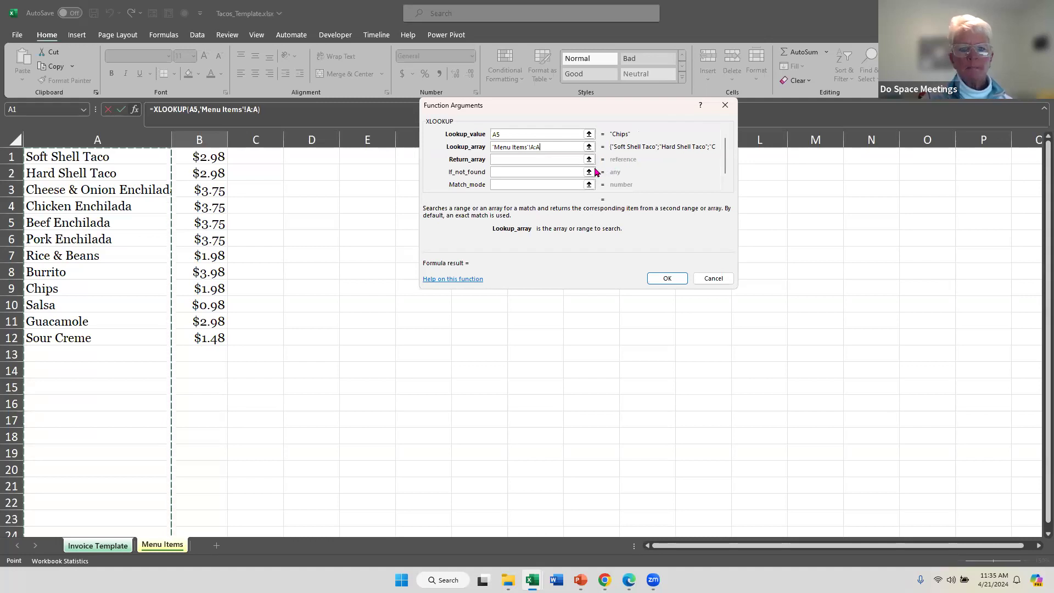
# Set the return array of the B5 XLOOKUP to all of column B on the Menu Items worksheet and complete the formula
pyautogui.click(540, 158)
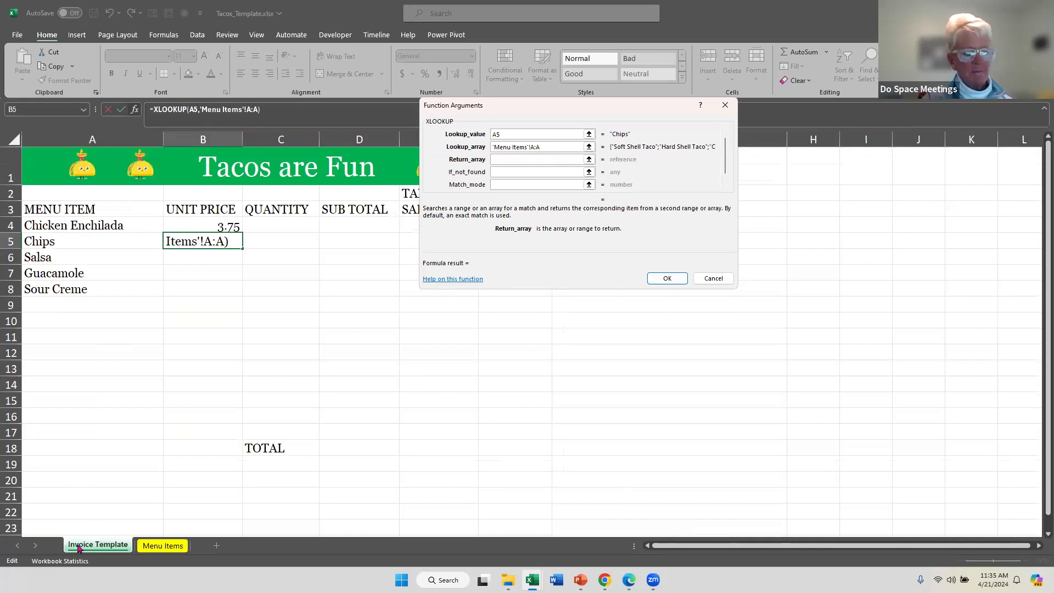
pyautogui.click(163, 546)
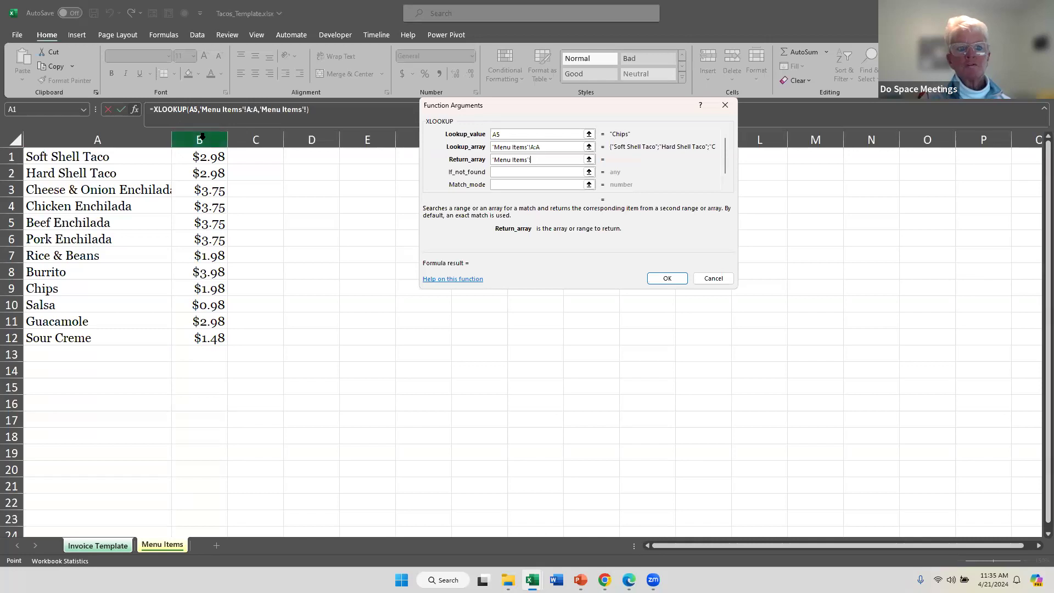
pyautogui.click(202, 136)
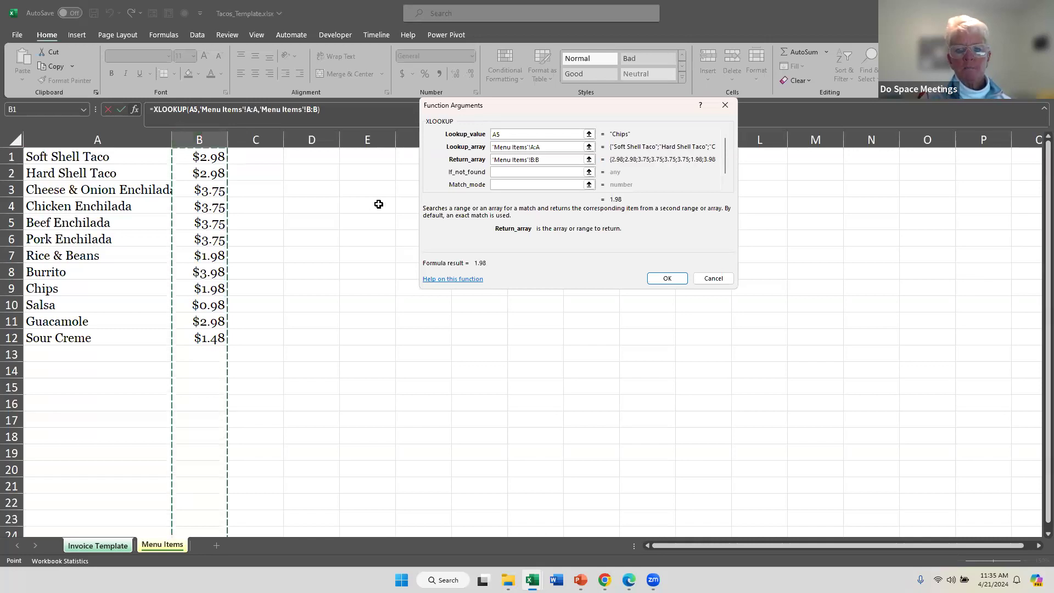
pyautogui.click(663, 279)
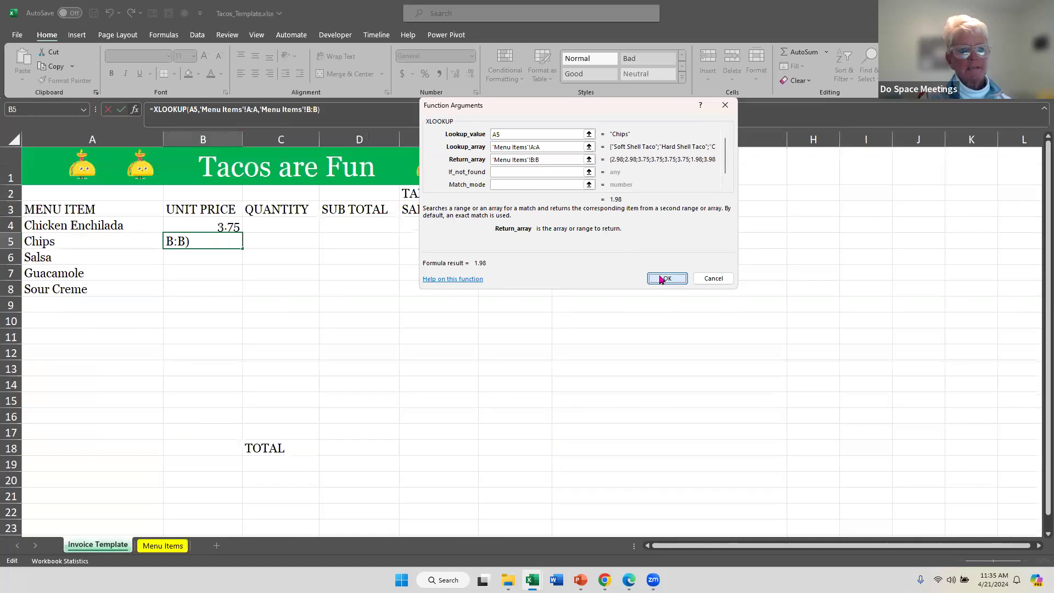
# Insert the XLOOKUP function into unit price cell B6 with A6 as its lookup value
pyautogui.click(191, 253)
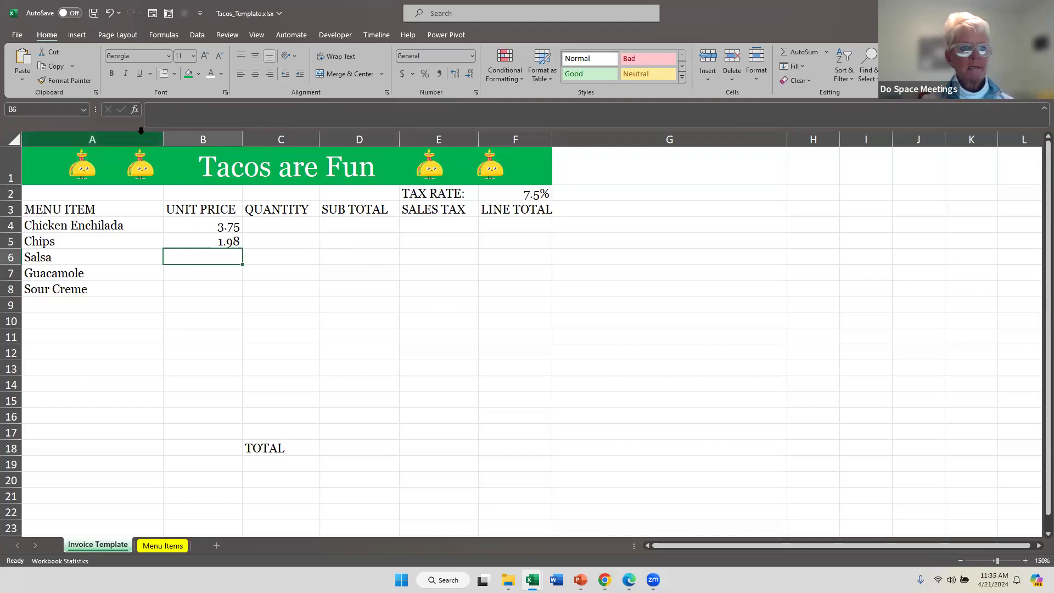
pyautogui.click(134, 109)
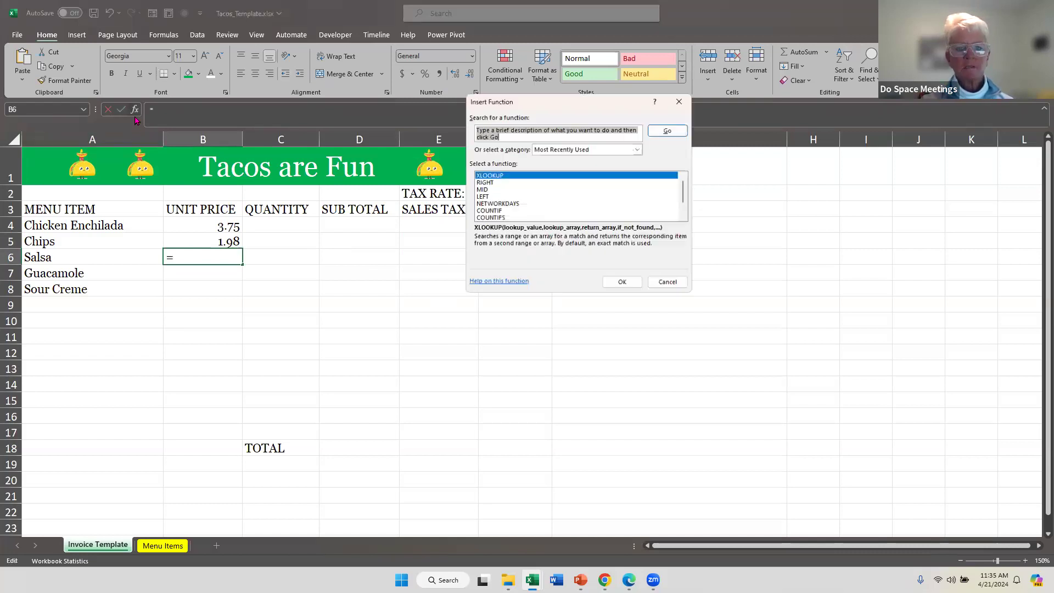
pyautogui.click(493, 176)
pyautogui.doubleClick(493, 176)
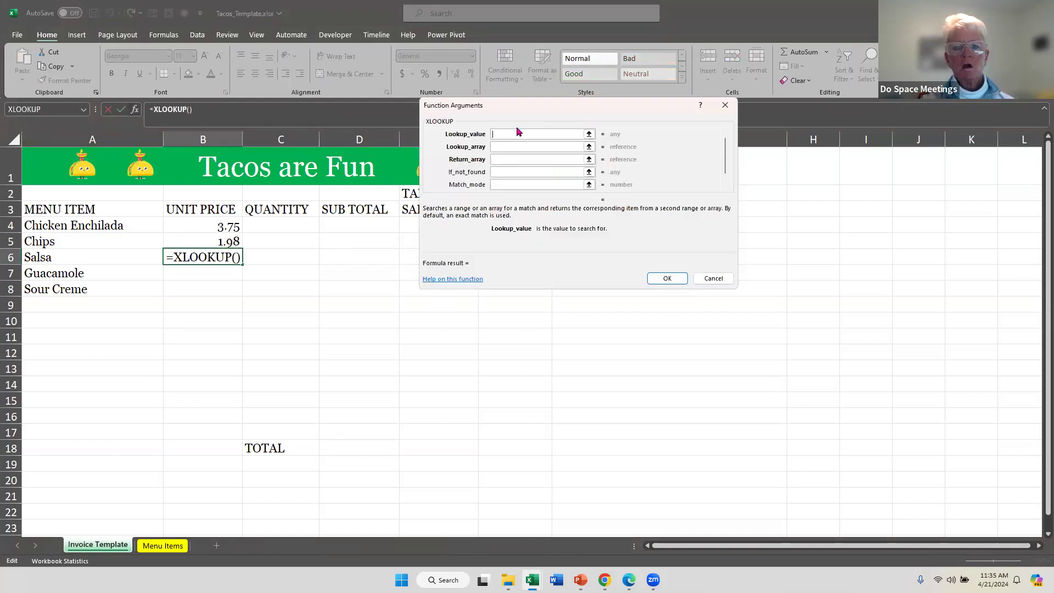
pyautogui.click(91, 253)
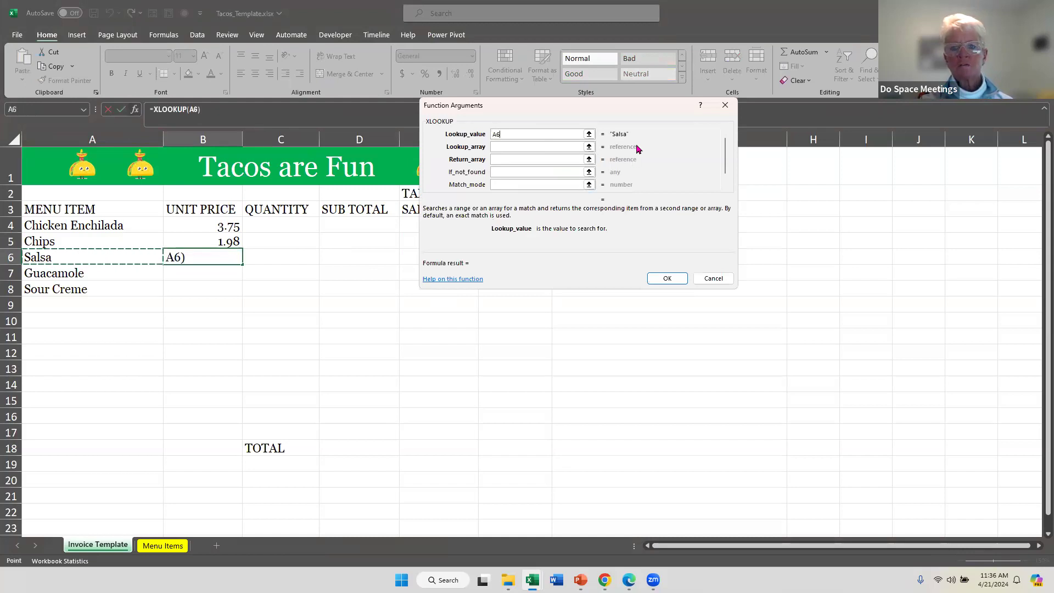
# Set the B6 XLOOKUP's lookup array to column A and its return array to column B of the Menu Items worksheet
pyautogui.click(504, 147)
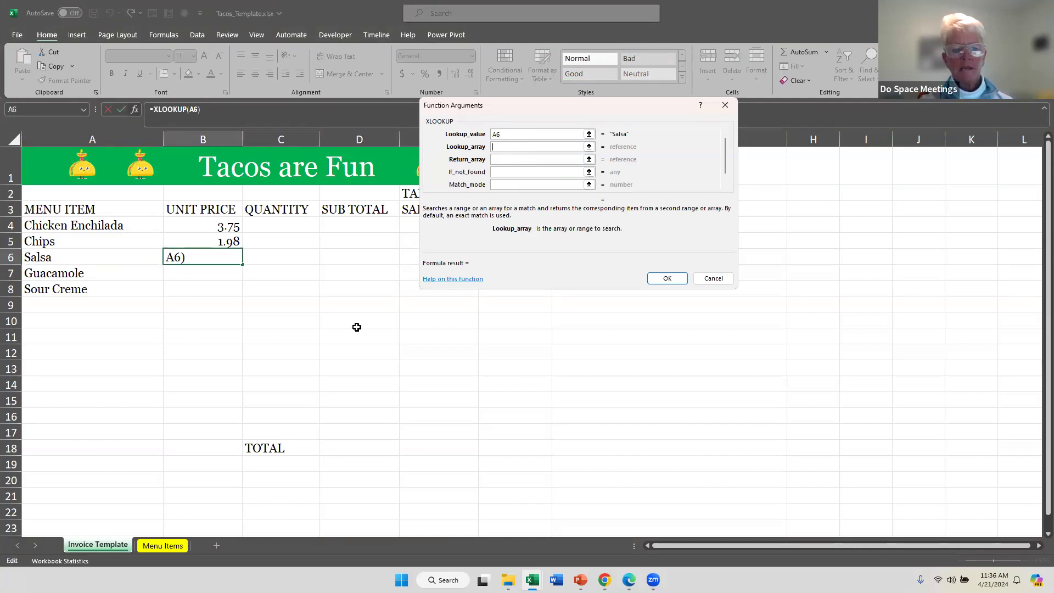
pyautogui.click(159, 546)
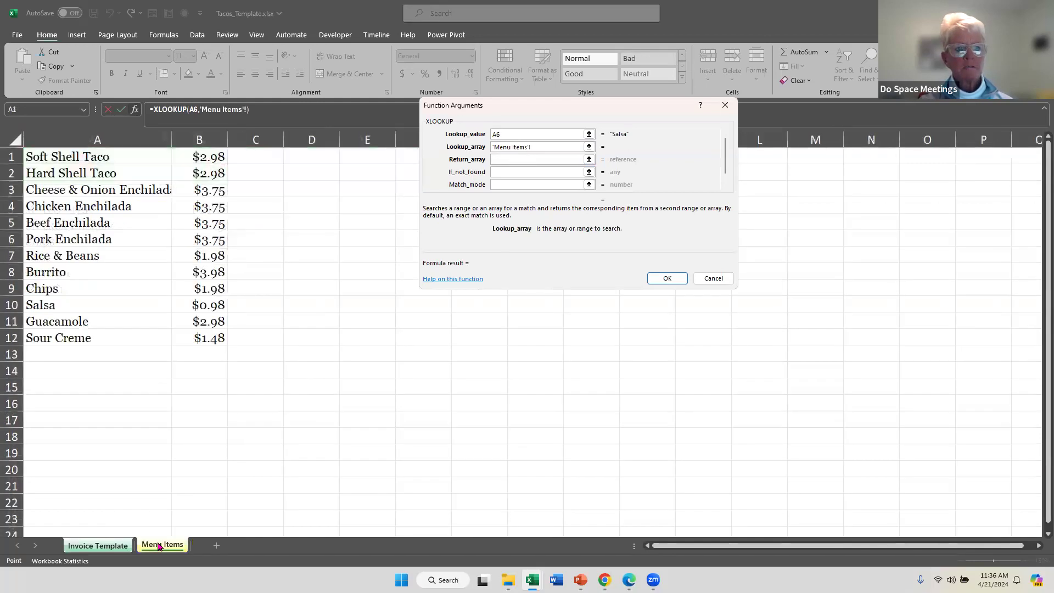
pyautogui.click(97, 132)
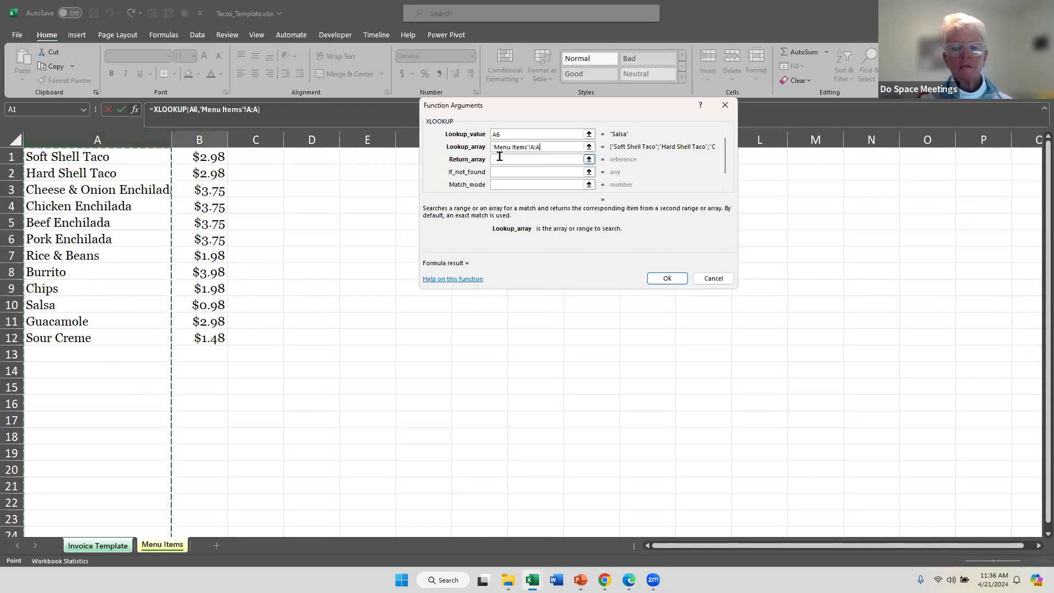
pyautogui.click(500, 159)
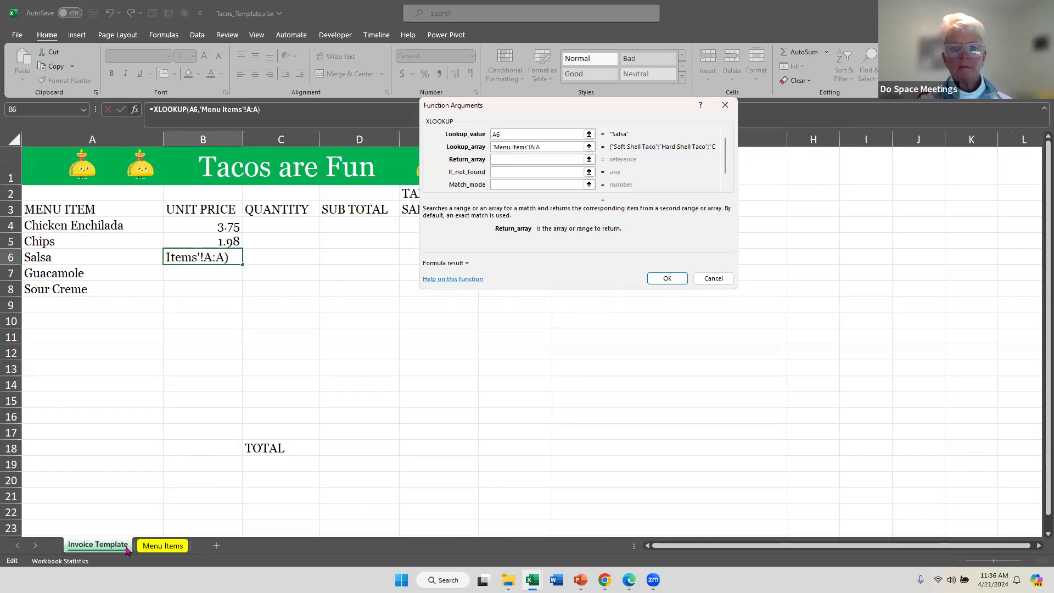
pyautogui.click(168, 548)
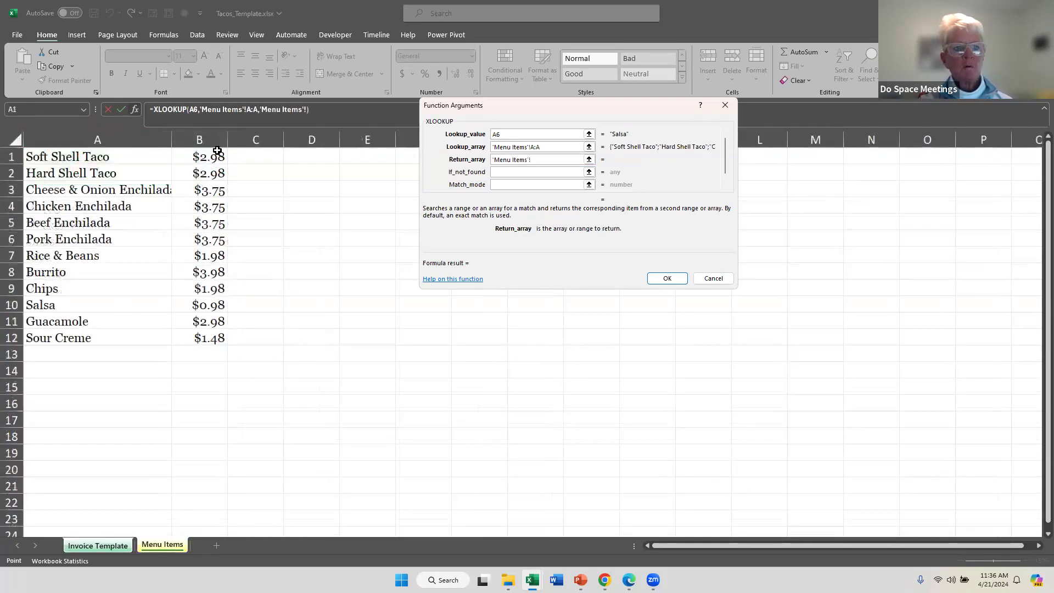
pyautogui.click(195, 134)
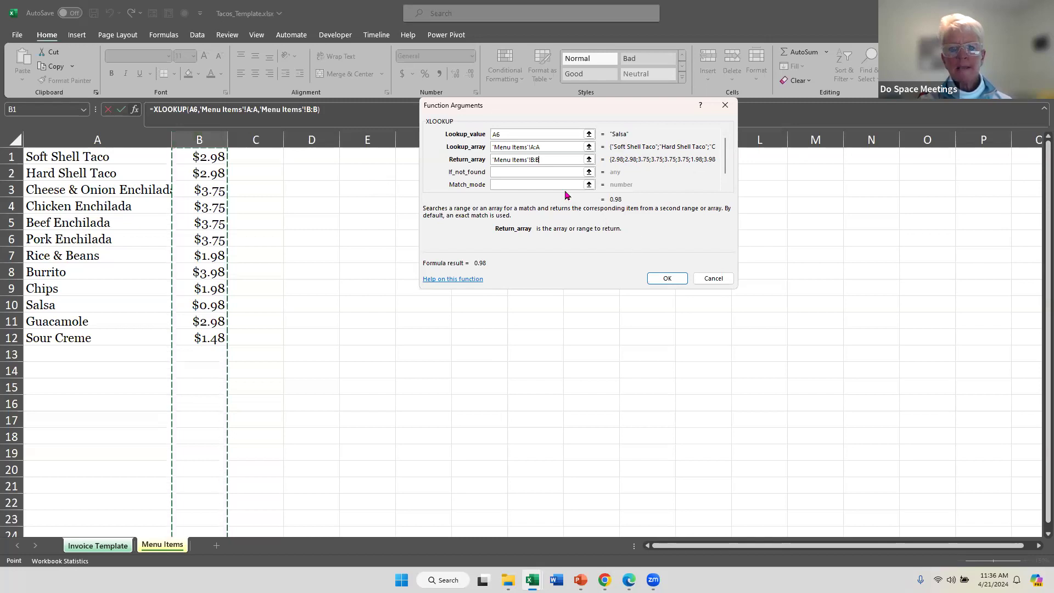
# Complete the B6 XLOOKUP with blank spaces as its If_not_found value and fill the formula down through B17
pyautogui.click(553, 172)
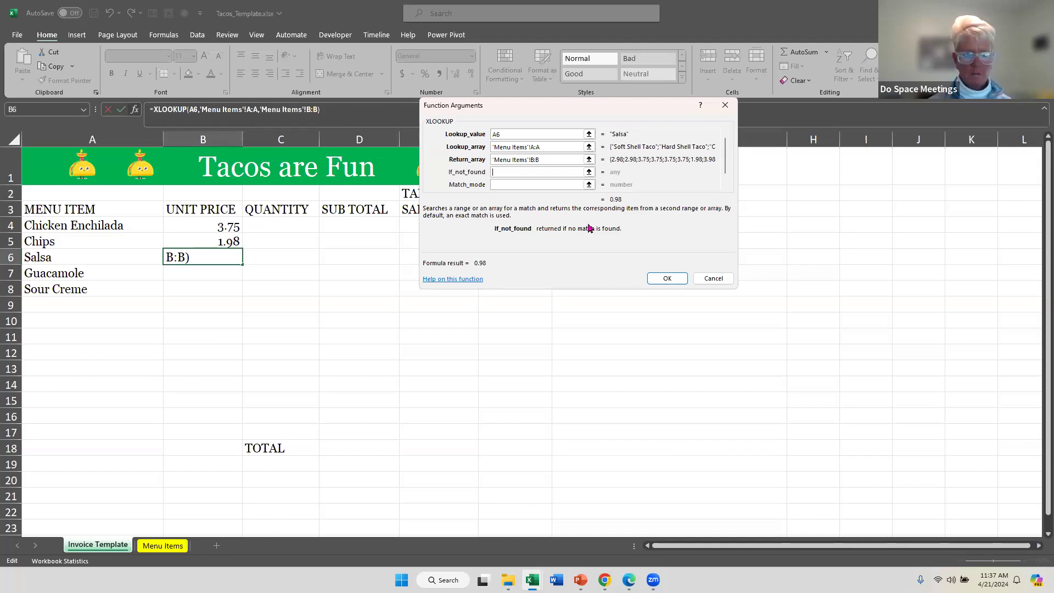
pyautogui.write('""')
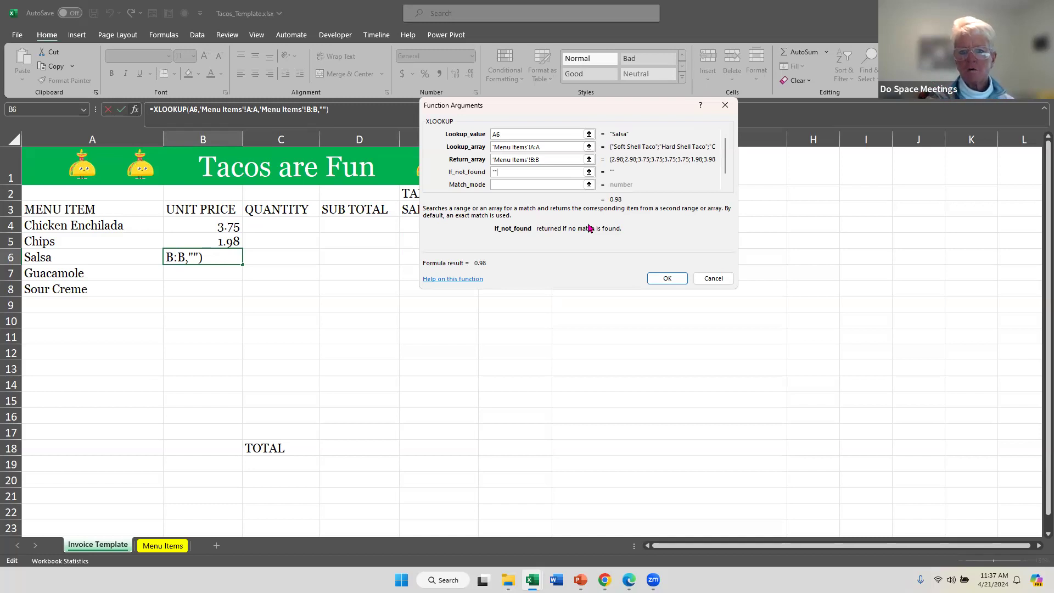
pyautogui.press('BackSpace')
pyautogui.press('BackSpace')
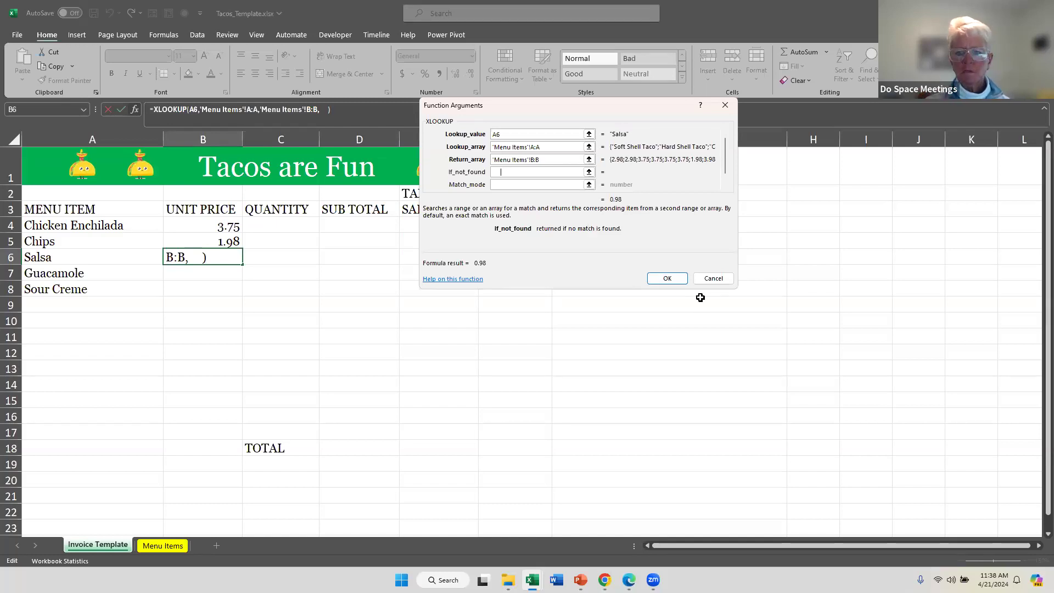
pyautogui.click(649, 281)
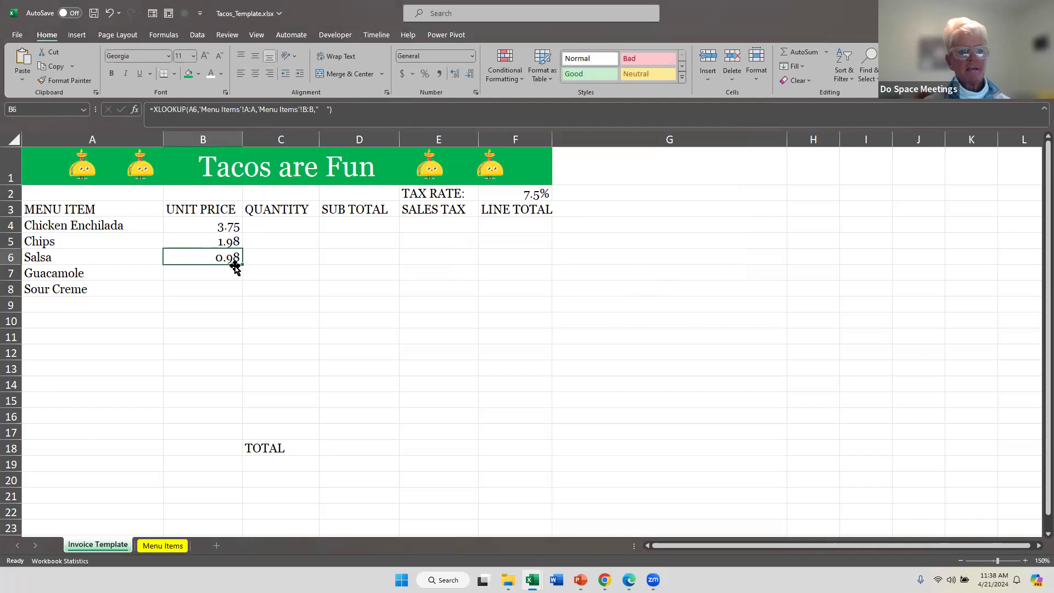
pyautogui.moveTo(241, 264); pyautogui.dragTo(232, 438)
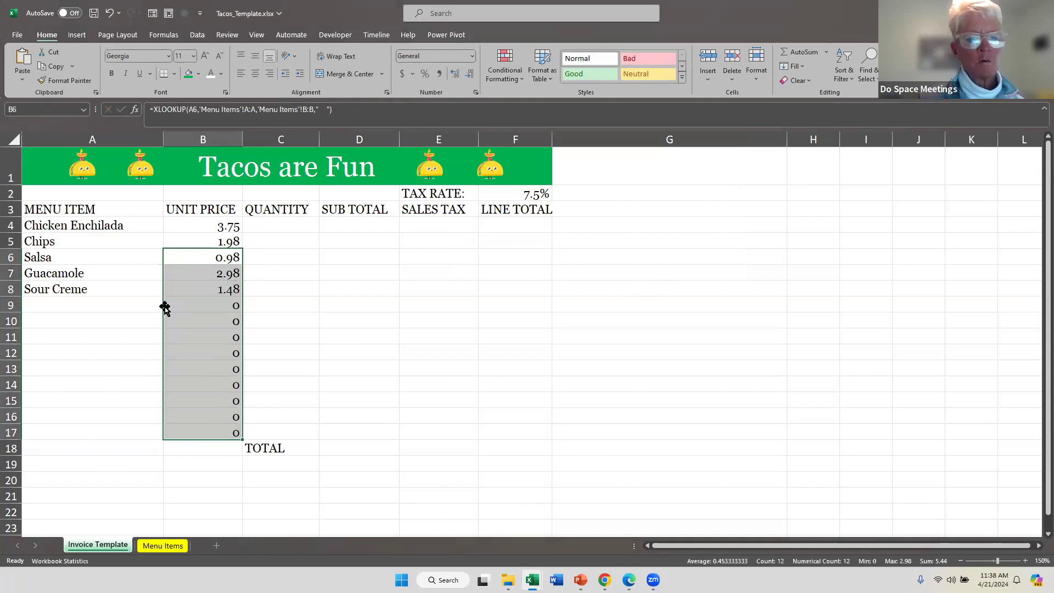
# Edit the XLOOKUP formula in B6 so its If_not_found argument is an empty string ("") without spaces
pyautogui.doubleClick(187, 259)
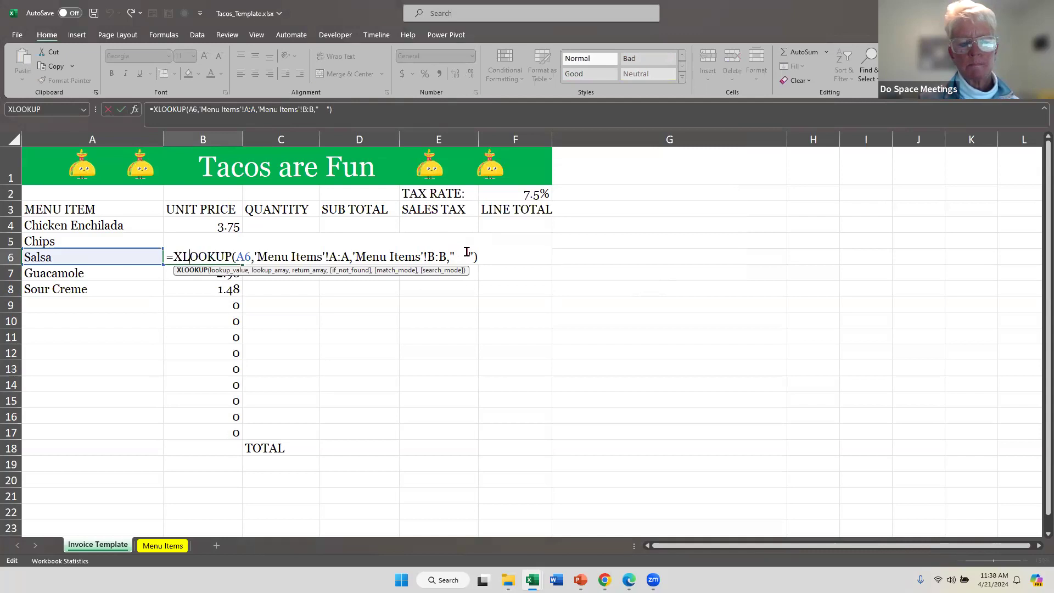
pyautogui.click(466, 256)
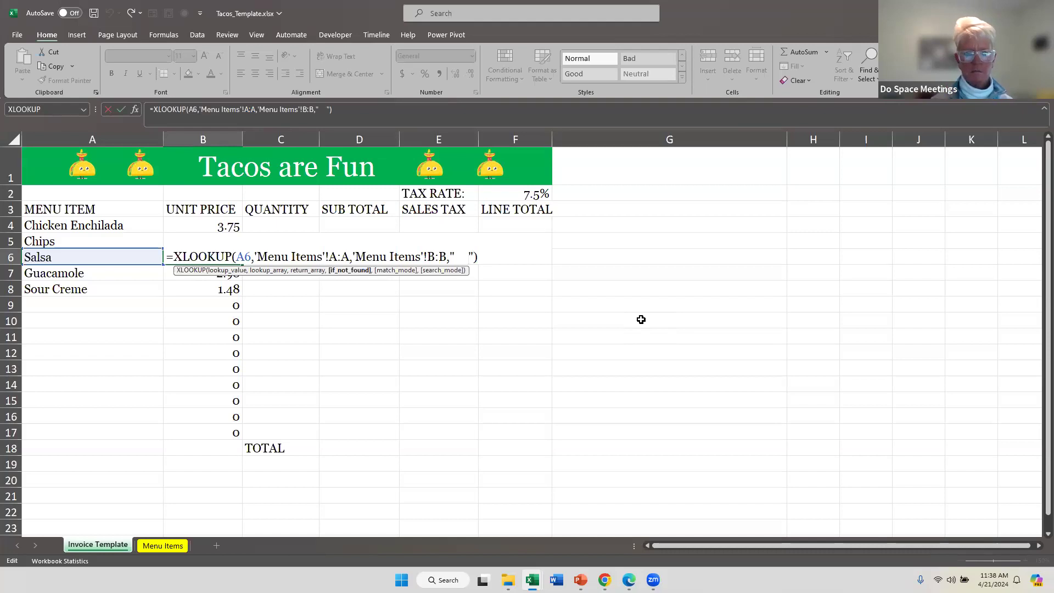
pyautogui.press('BackSpace')
pyautogui.press('BackSpace')
pyautogui.press('BackSpace')
pyautogui.press('BackSpace')
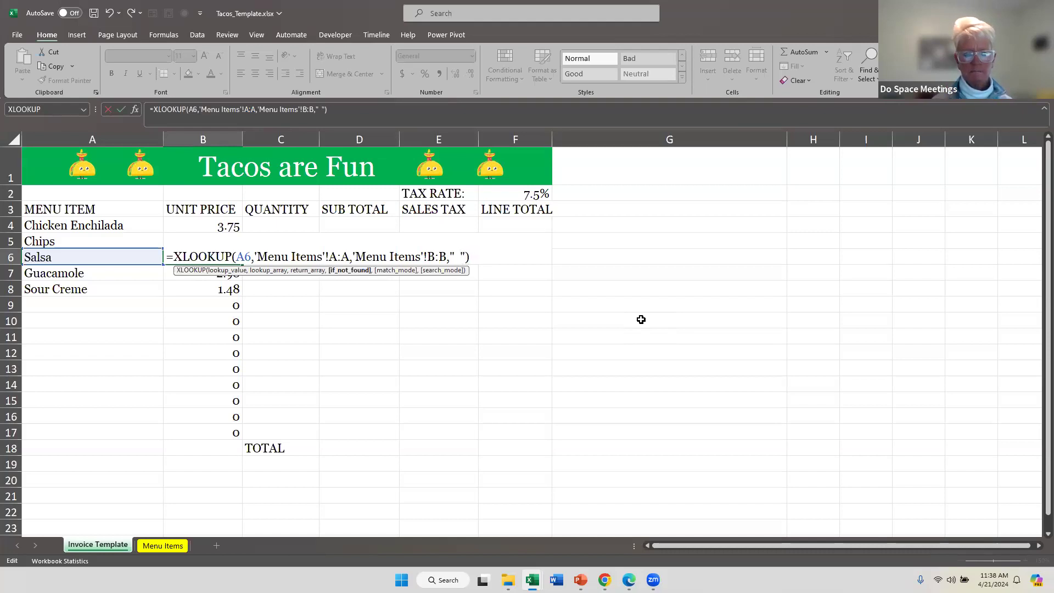
pyautogui.press('Return')
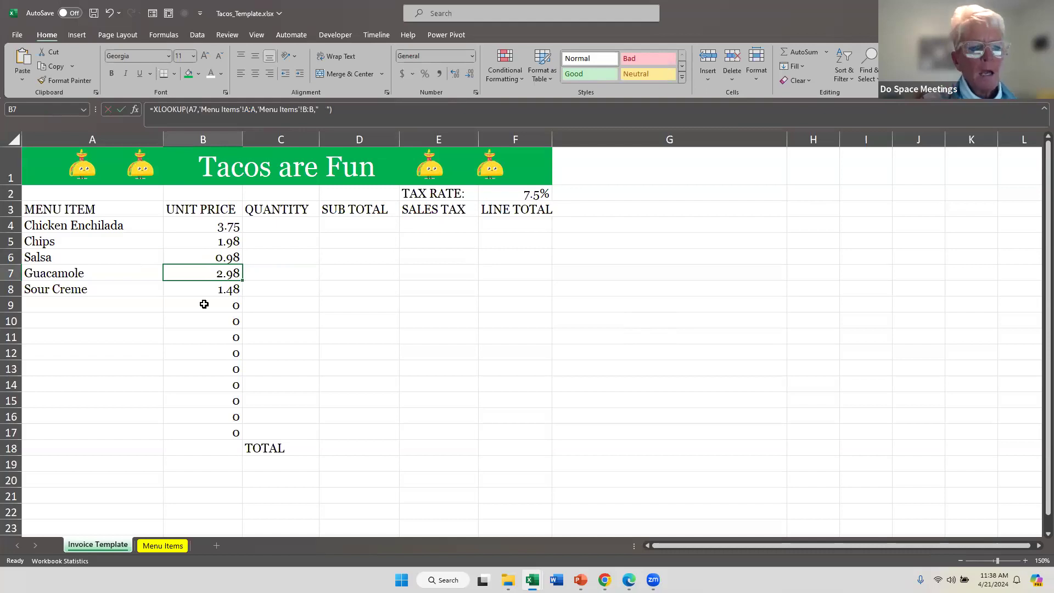
# Change the If_not_found argument of the XLOOKUP formula in B7 to "Buy something else"
pyautogui.doubleClick(199, 269)
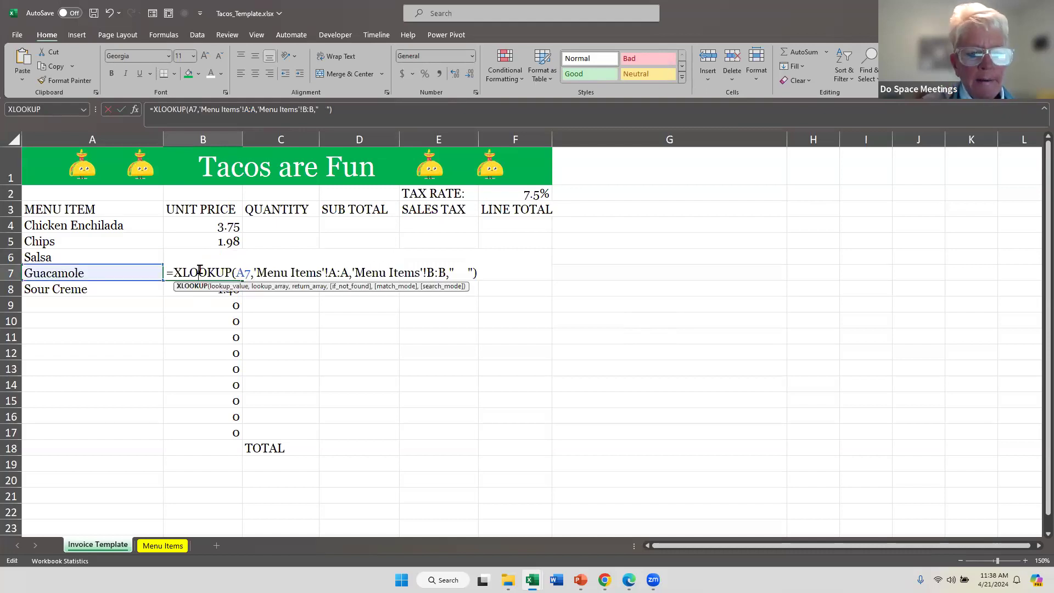
pyautogui.click(470, 273)
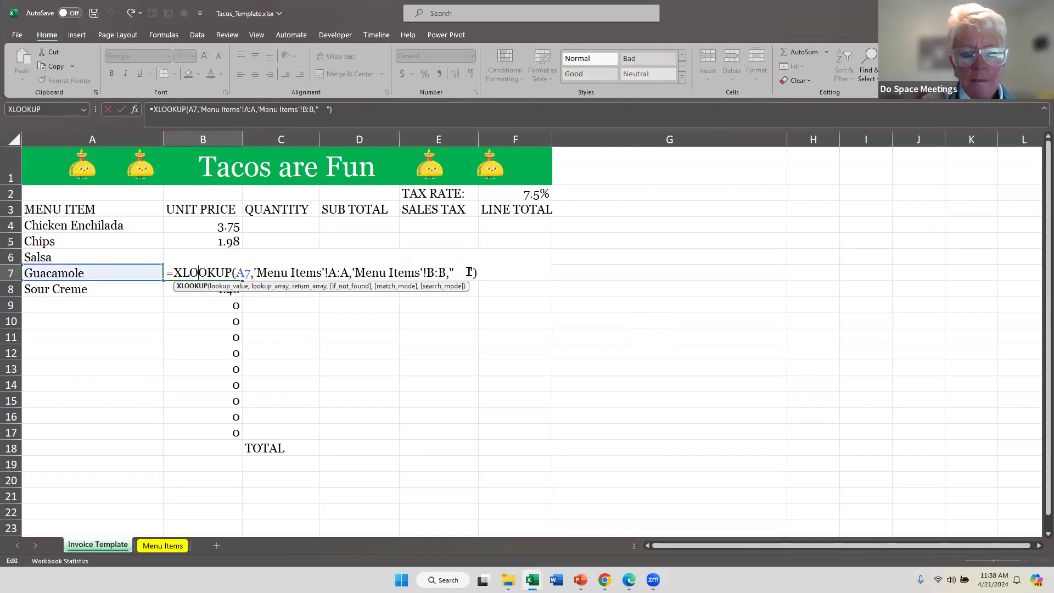
pyautogui.press('BackSpace')
pyautogui.press('BackSpace')
pyautogui.press('BackSpace')
pyautogui.press('BackSpace')
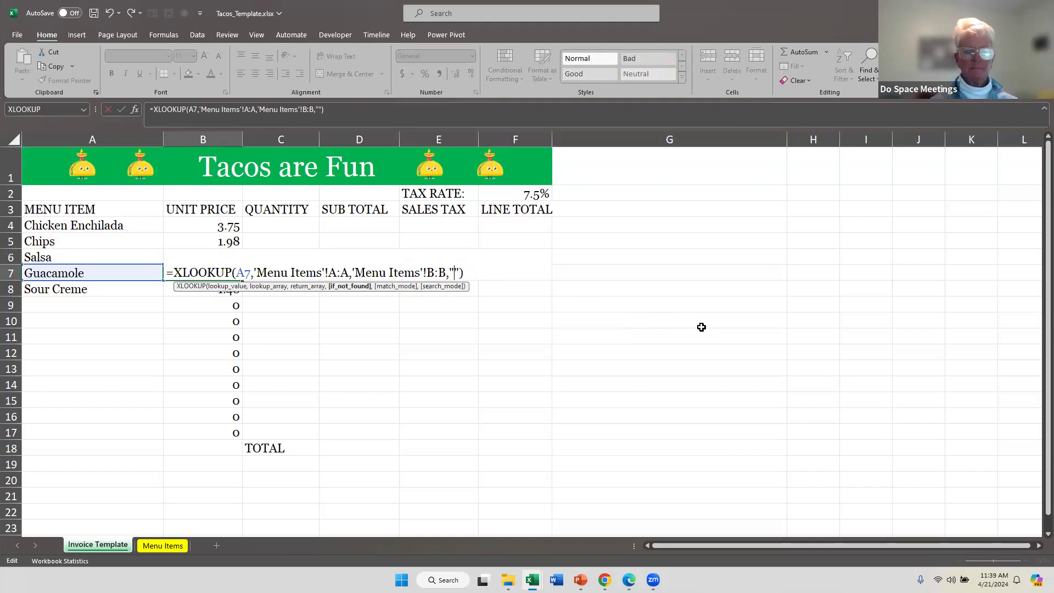
pyautogui.write('Buy somethi')
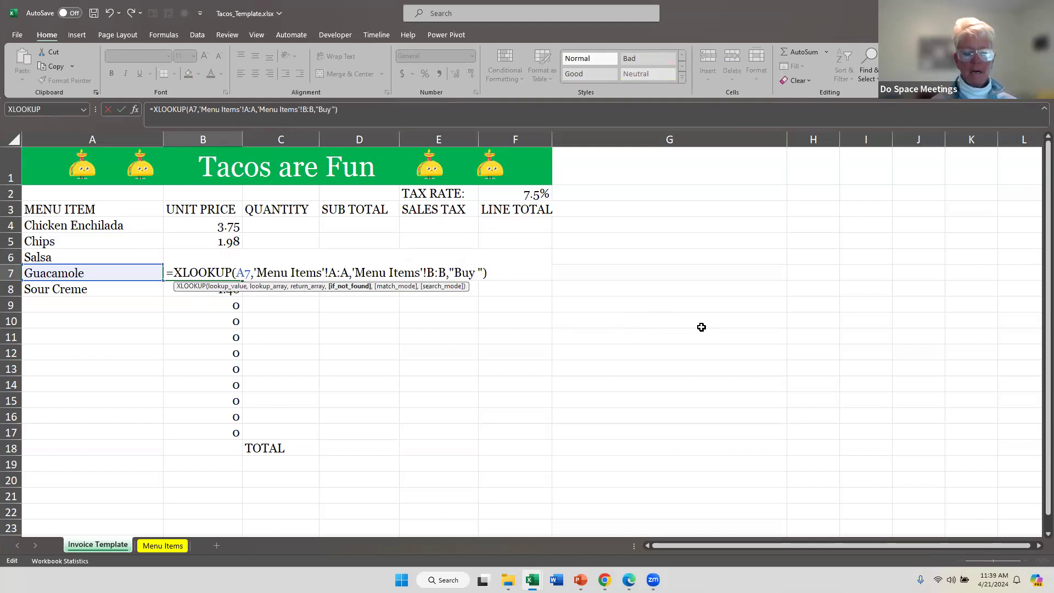
pyautogui.write('ng ')
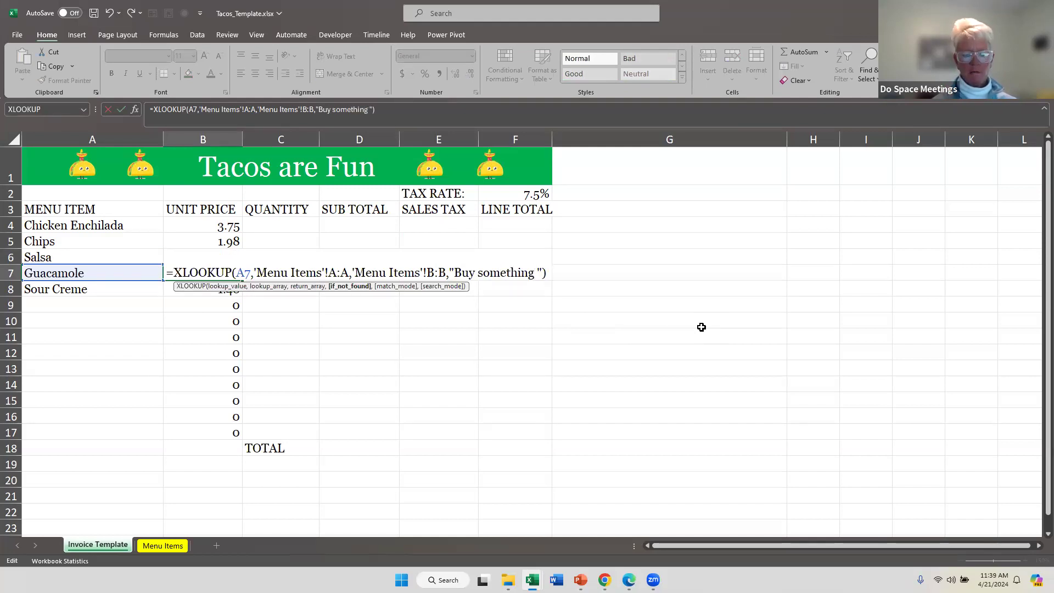
pyautogui.write('else')
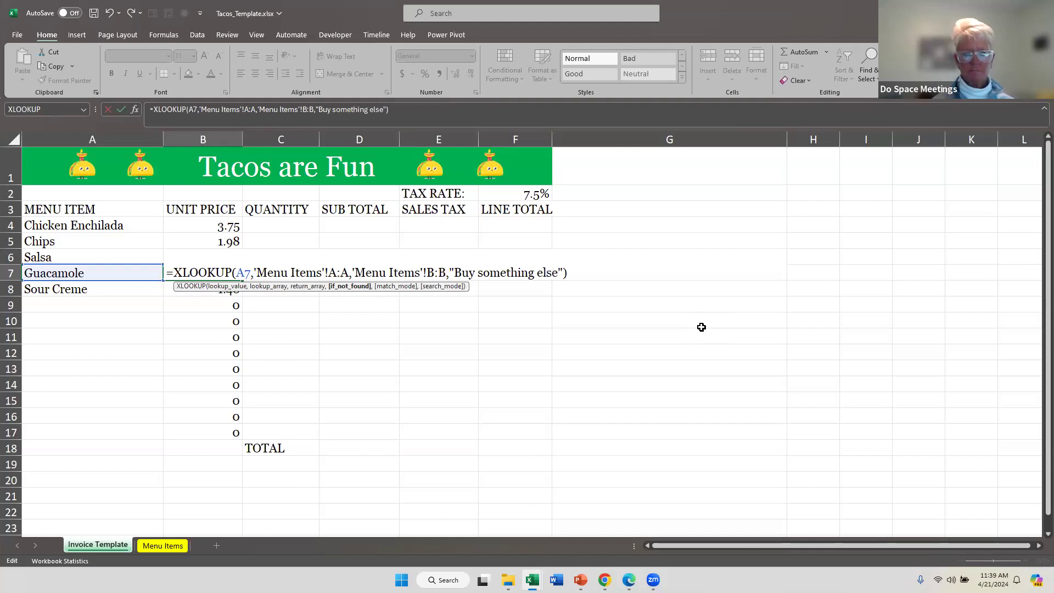
pyautogui.press('Return')
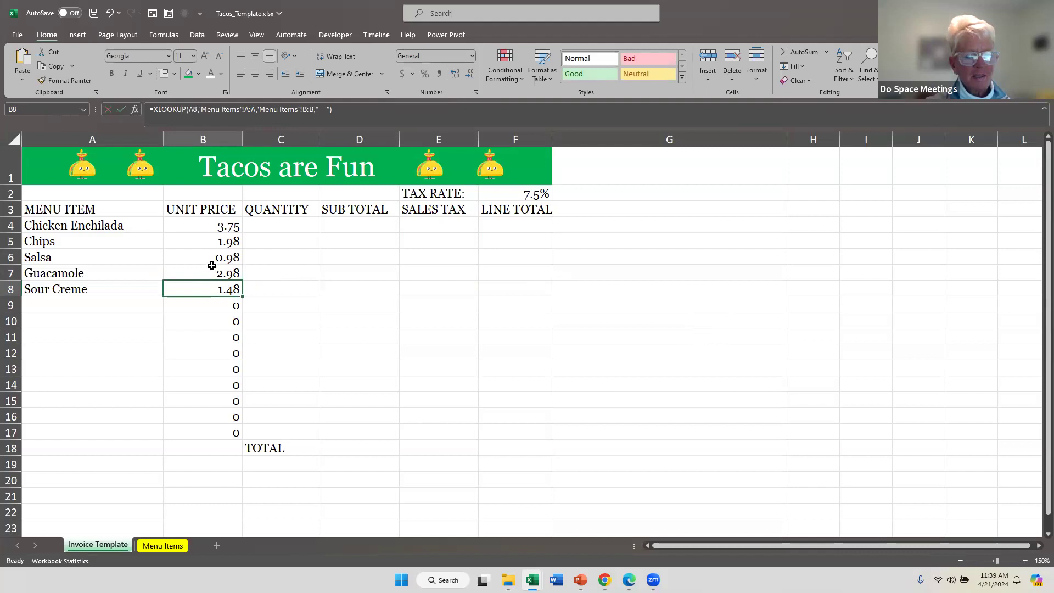
# Fill the XLOOKUP formula from B6 down through B17, and repeat the fill from B7 down through B17
pyautogui.click(239, 260)
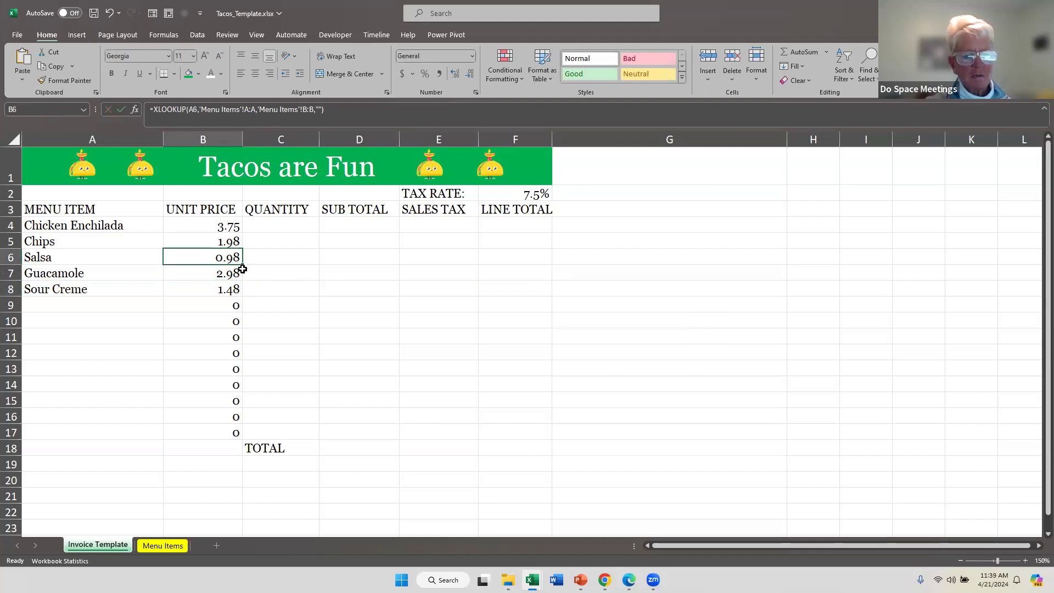
pyautogui.moveTo(242, 267)
pyautogui.mouseDown()
pyautogui.moveTo(245, 369)
pyautogui.moveTo(261, 435)
pyautogui.mouseUp()
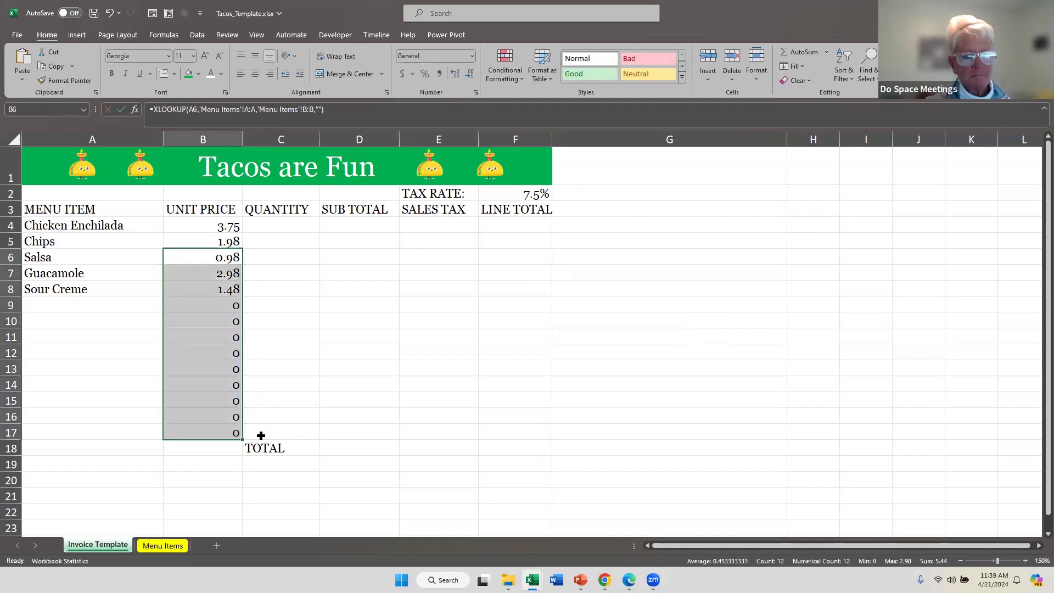
pyautogui.click(233, 277)
pyautogui.moveTo(242, 280); pyautogui.dragTo(236, 438)
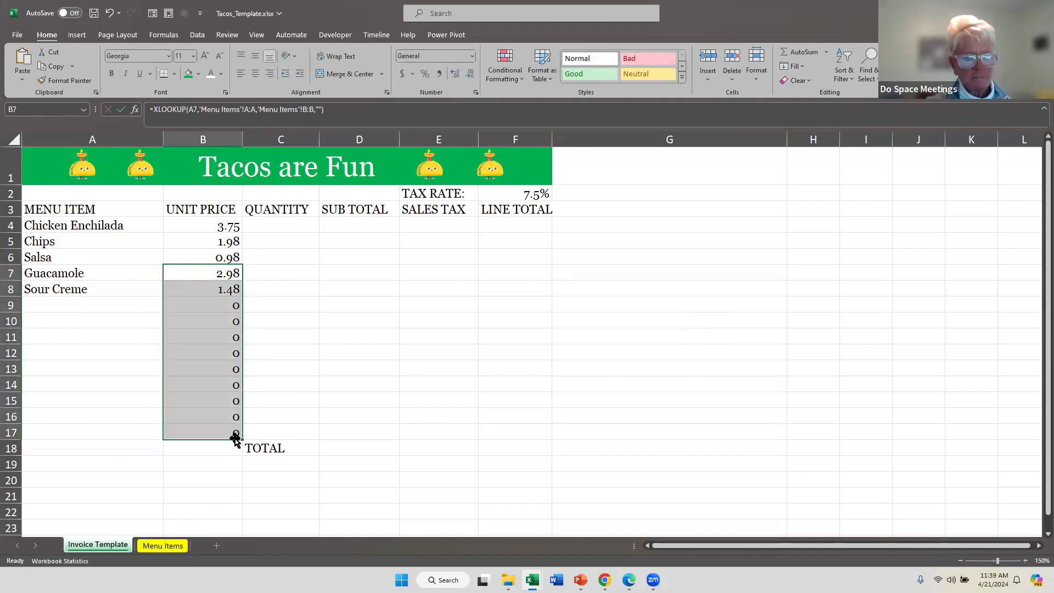
# Inspect the XLOOKUP formulas in B7 and B6 without changing them
pyautogui.doubleClick(214, 272)
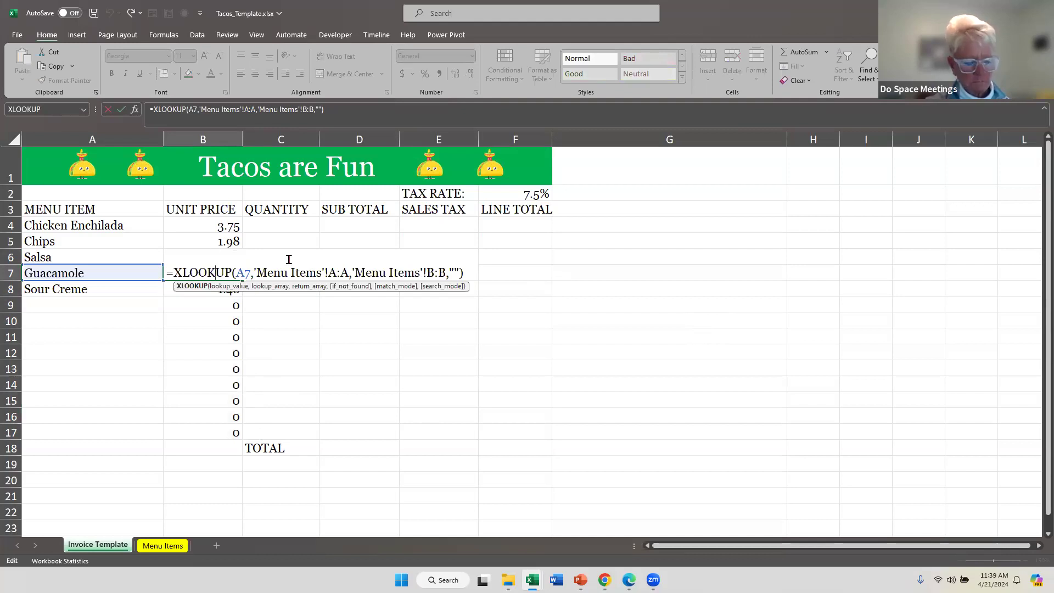
pyautogui.press('Escape')
pyautogui.doubleClick(199, 256)
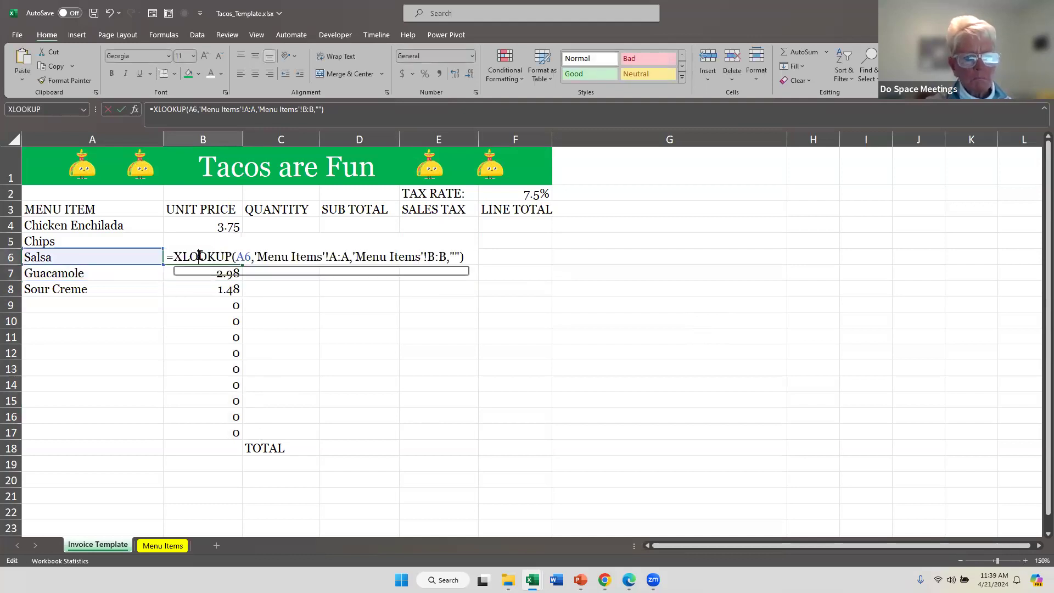
pyautogui.press('Escape')
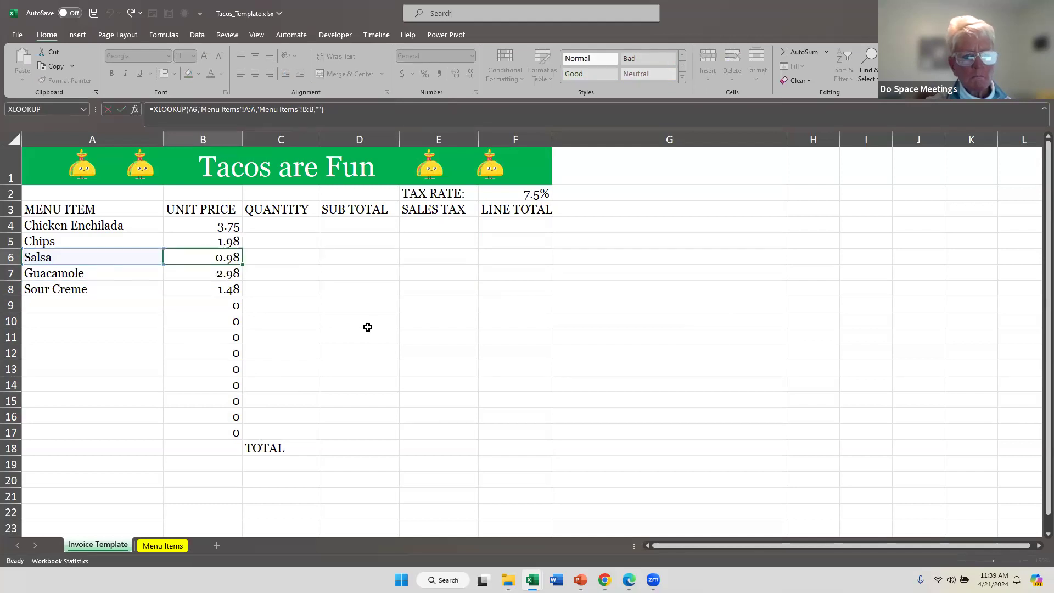
# Change the If_not_found argument of the XLOOKUP formula in B8 to "Buy Something Else"
pyautogui.click(198, 294)
pyautogui.hotkey('ctrl', 'Down')
pyautogui.click(199, 282)
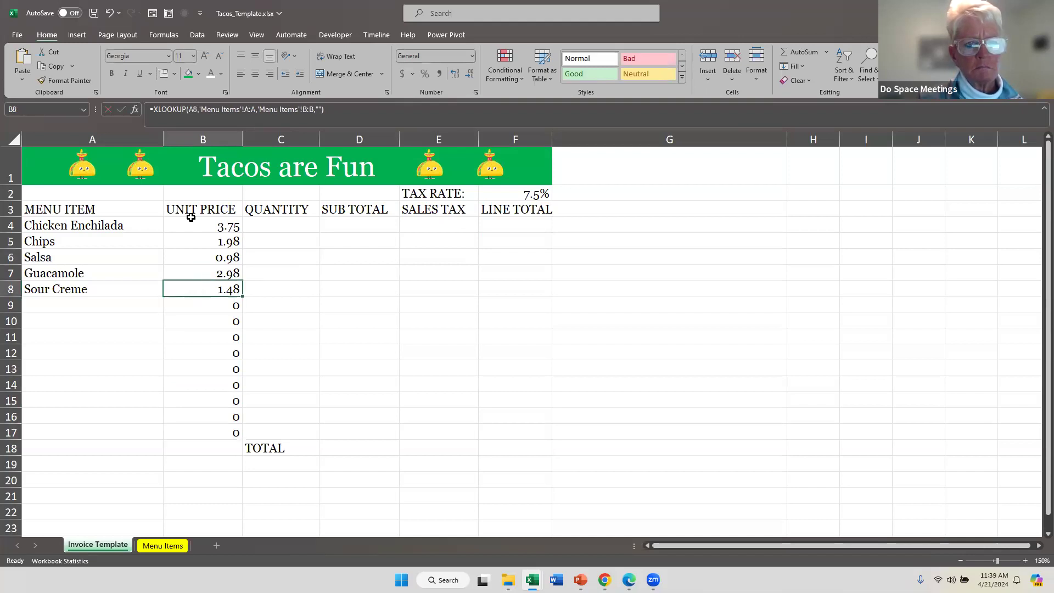
pyautogui.press('F2')
pyautogui.click(135, 109)
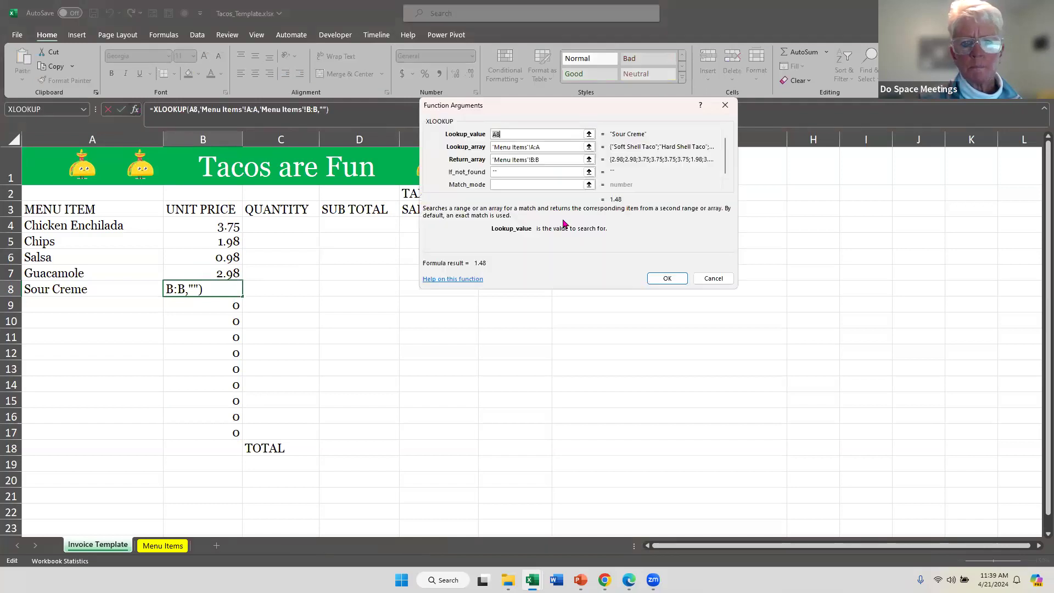
pyautogui.click(525, 173)
pyautogui.press('BackSpace')
pyautogui.press('BackSpace')
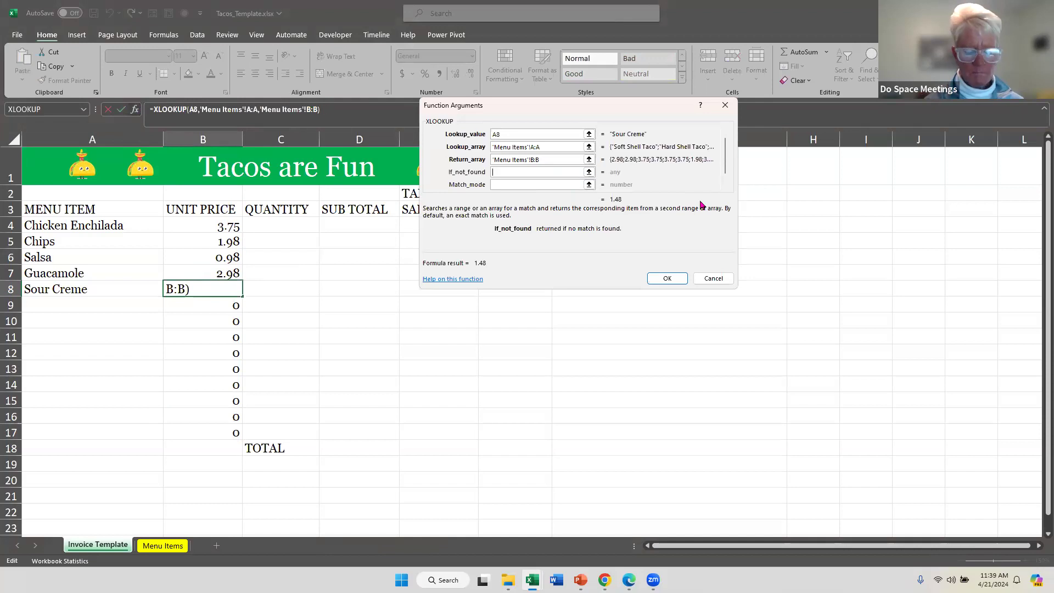
pyautogui.write('Buy something Else')
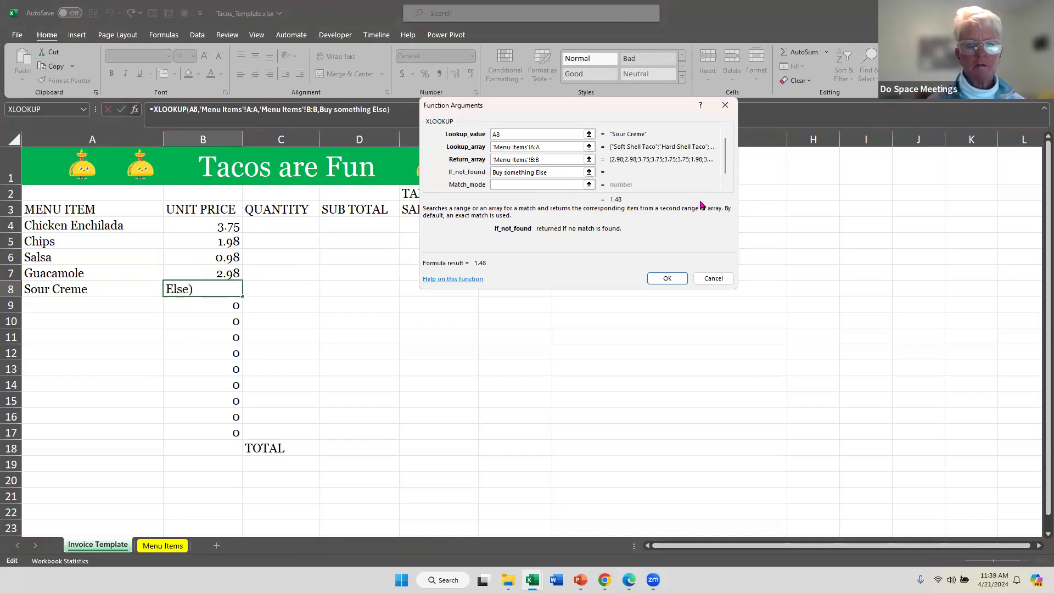
pyautogui.press('BackSpace')
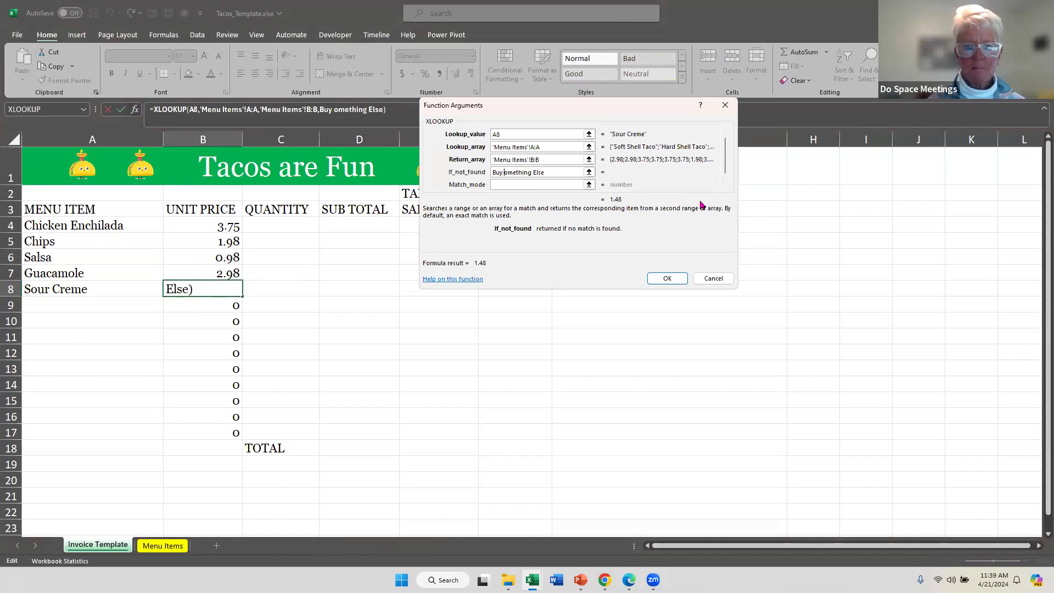
pyautogui.write('S')
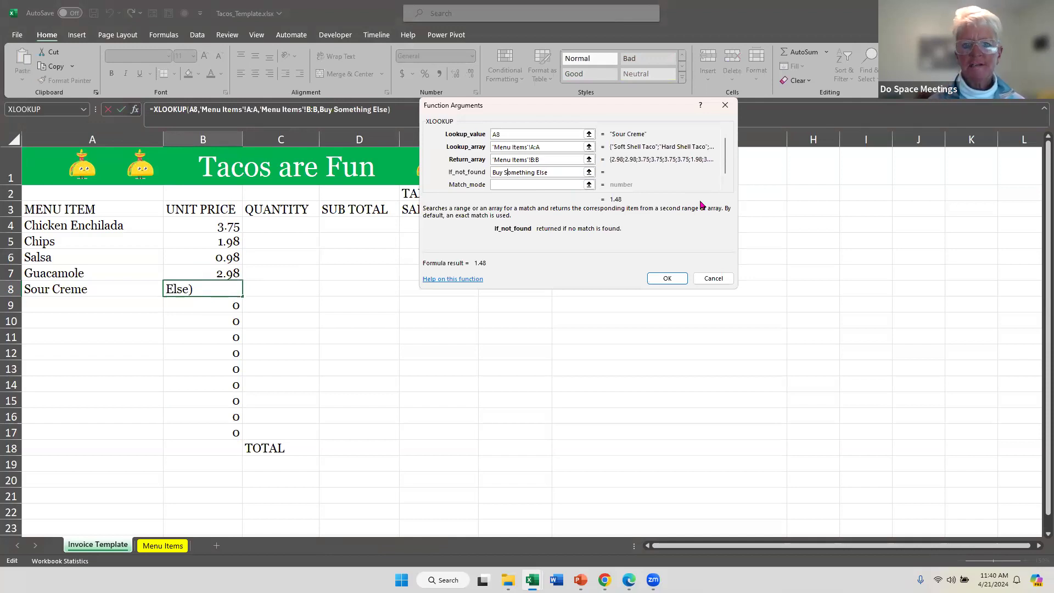
pyautogui.press('Tab')
pyautogui.press('Return')
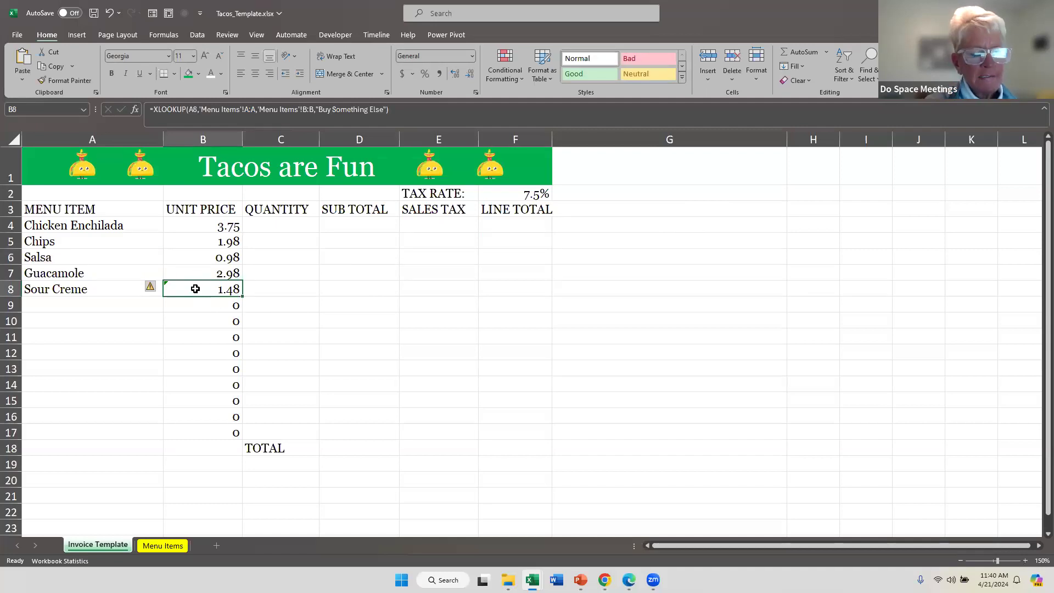
# Ignore the inconsistent formula error on B8 and fill its XLOOKUP formula down through B17
pyautogui.click(151, 286)
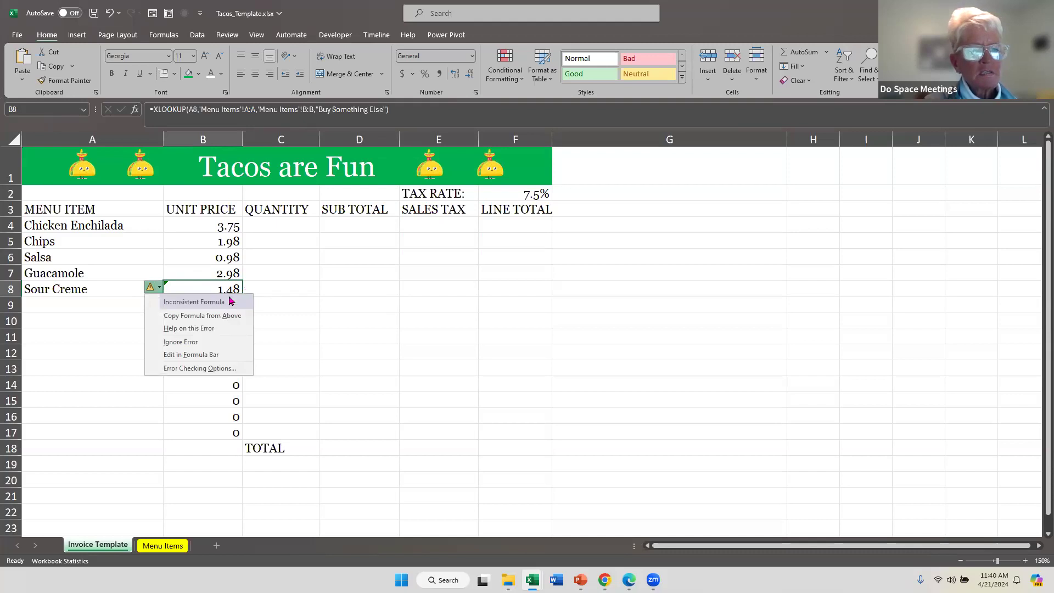
pyautogui.click(203, 348)
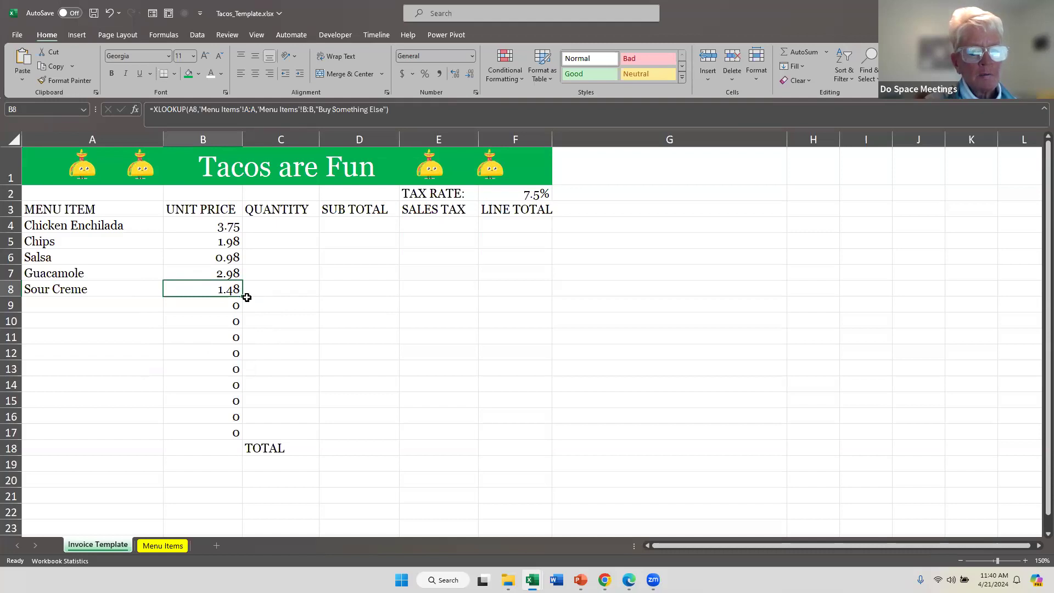
pyautogui.moveTo(242, 297); pyautogui.dragTo(260, 430)
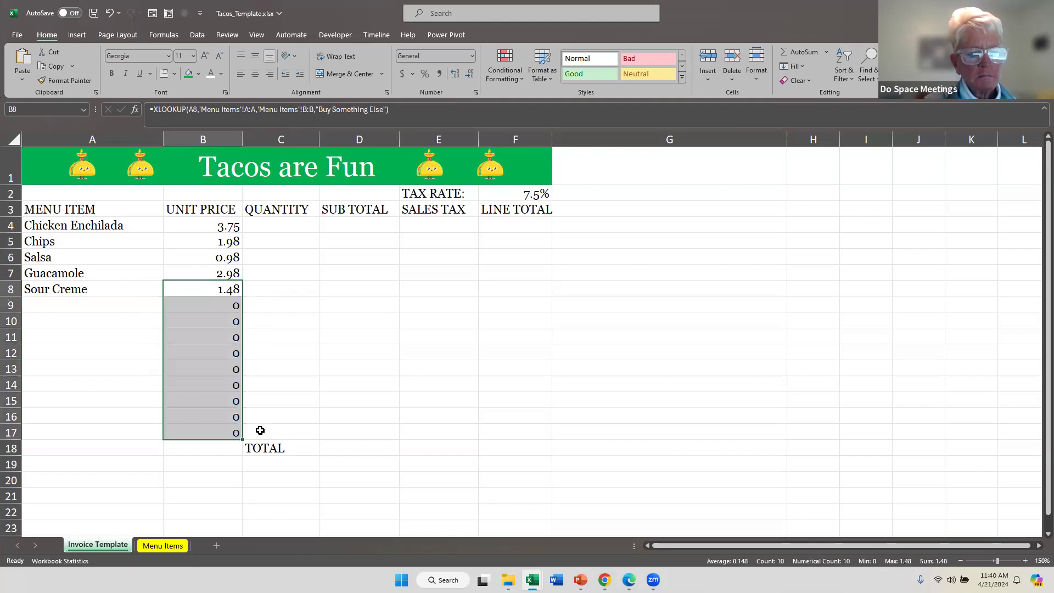
# Remove the If_not_found argument from the XLOOKUP formula in B8, leaving only the lookup value, lookup array and return array
pyautogui.doubleClick(193, 288)
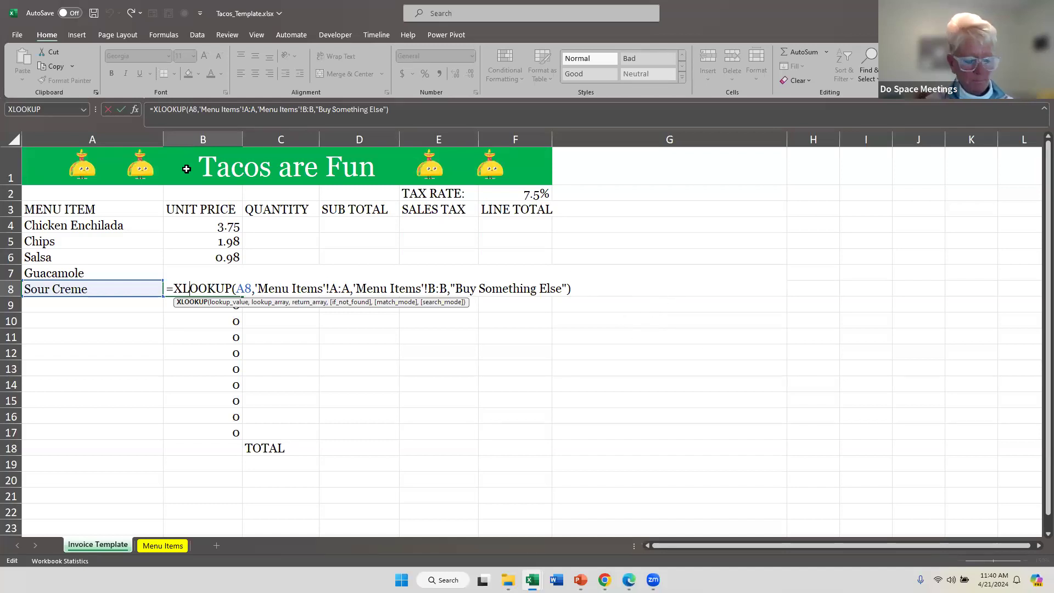
pyautogui.press('Return')
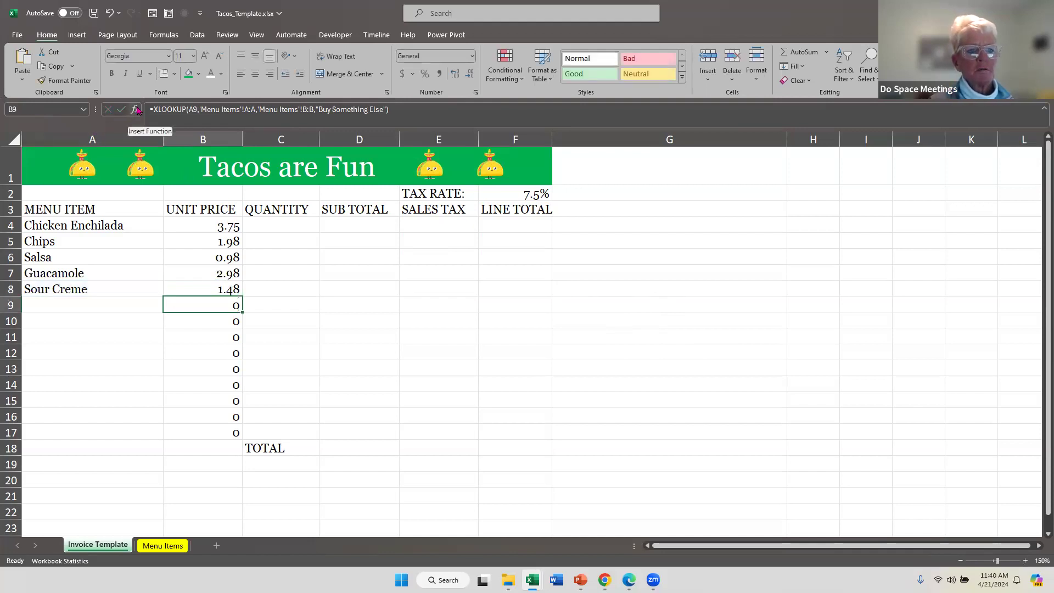
pyautogui.click(211, 290)
pyautogui.doubleClick(210, 291)
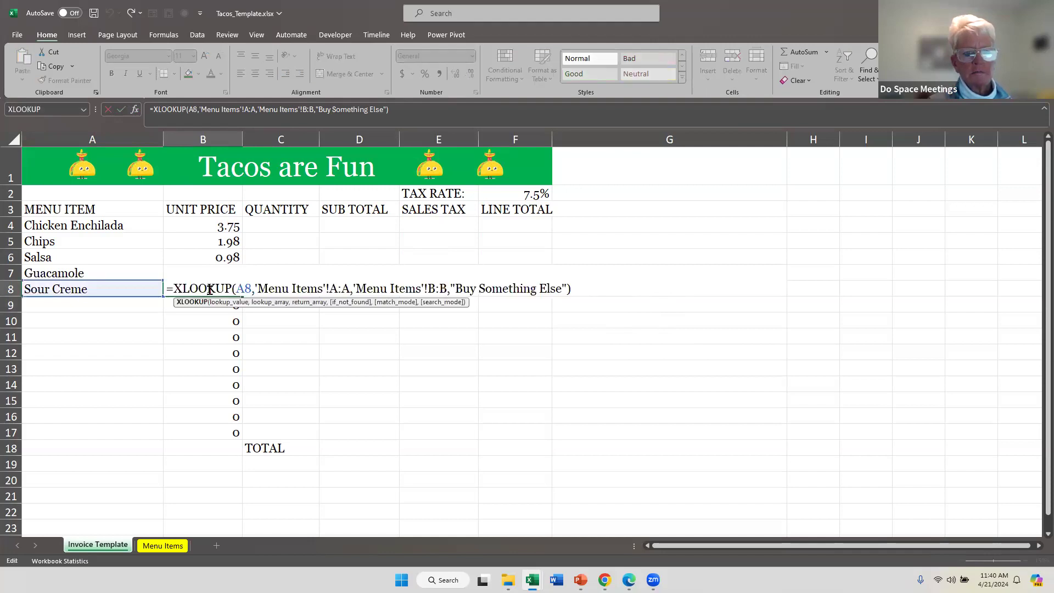
pyautogui.click(136, 110)
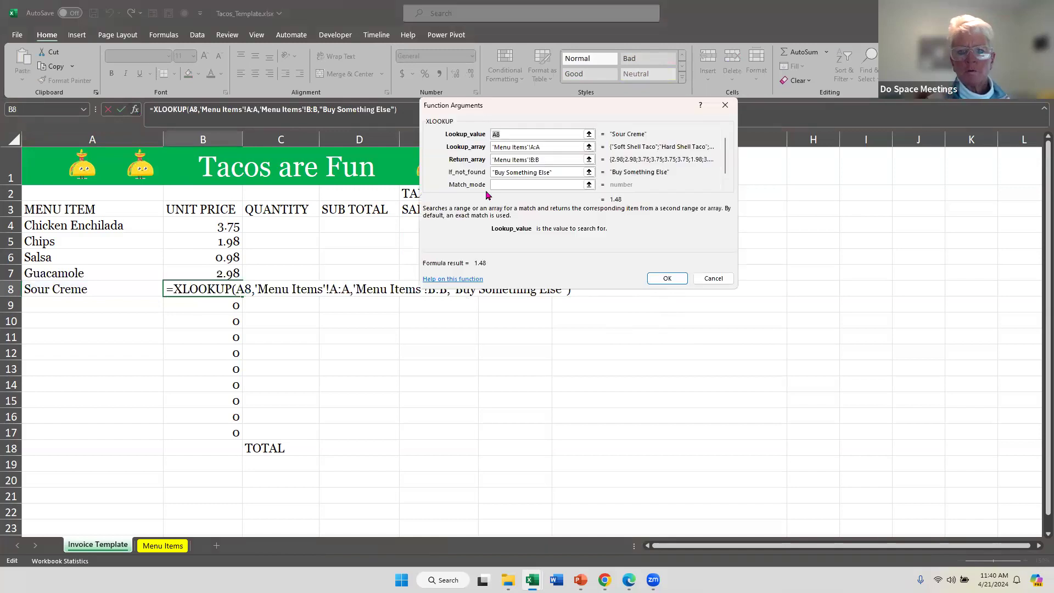
pyautogui.click(560, 172)
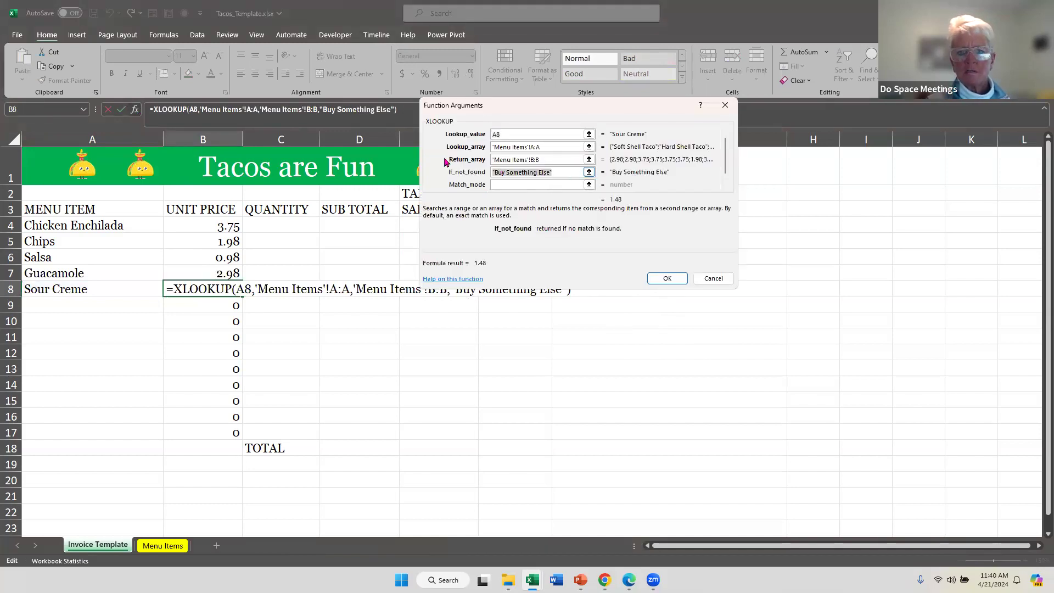
pyautogui.press('Delete')
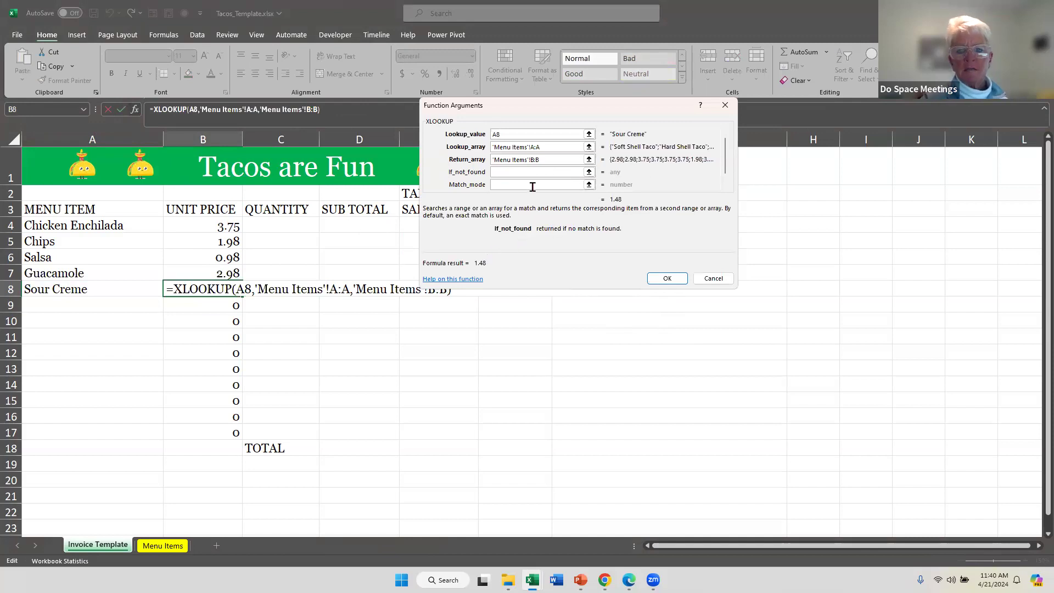
pyautogui.click(664, 276)
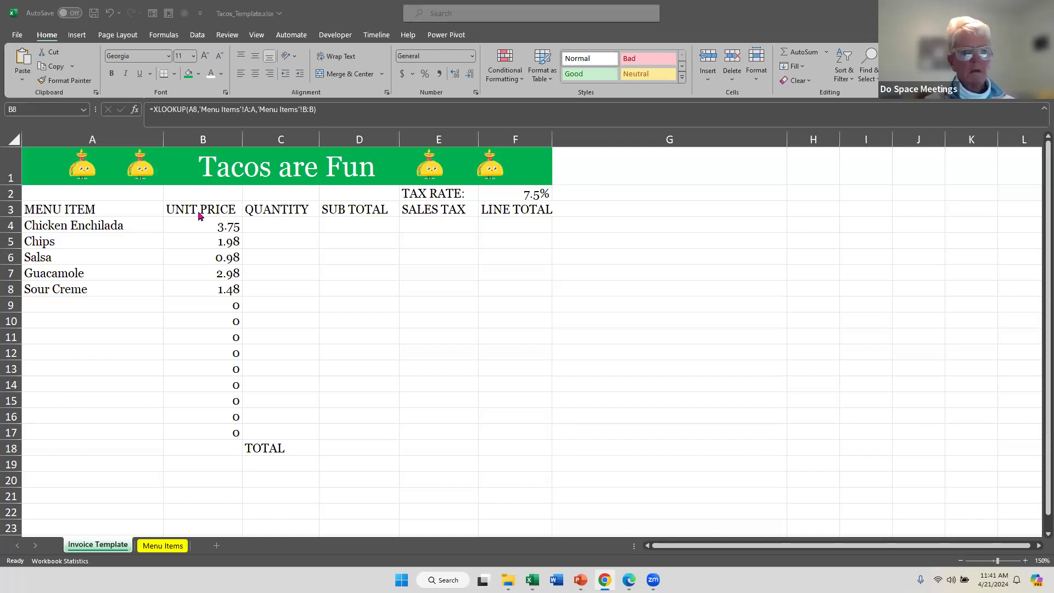
# Insert the IFERROR function in front of XLOOKUP in the B4 unit price formula
pyautogui.click(214, 227)
pyautogui.click(214, 226)
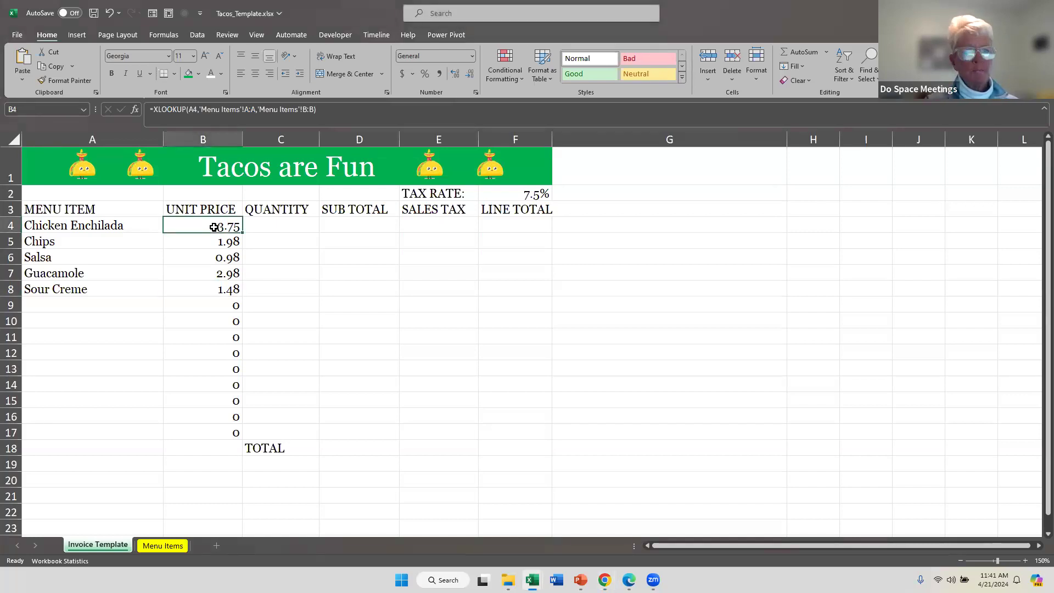
pyautogui.doubleClick(214, 227)
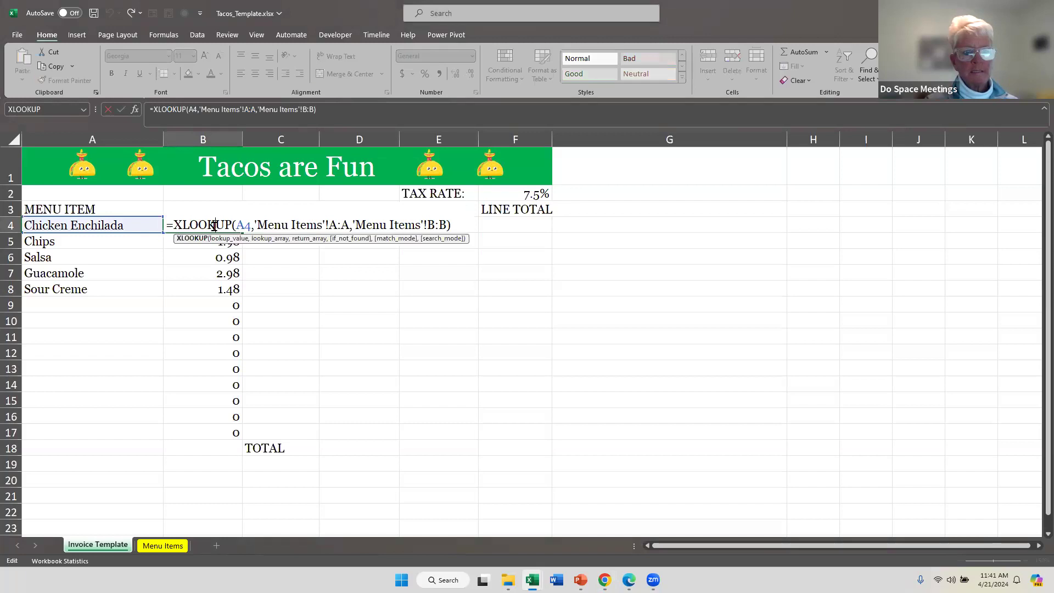
pyautogui.click(176, 220)
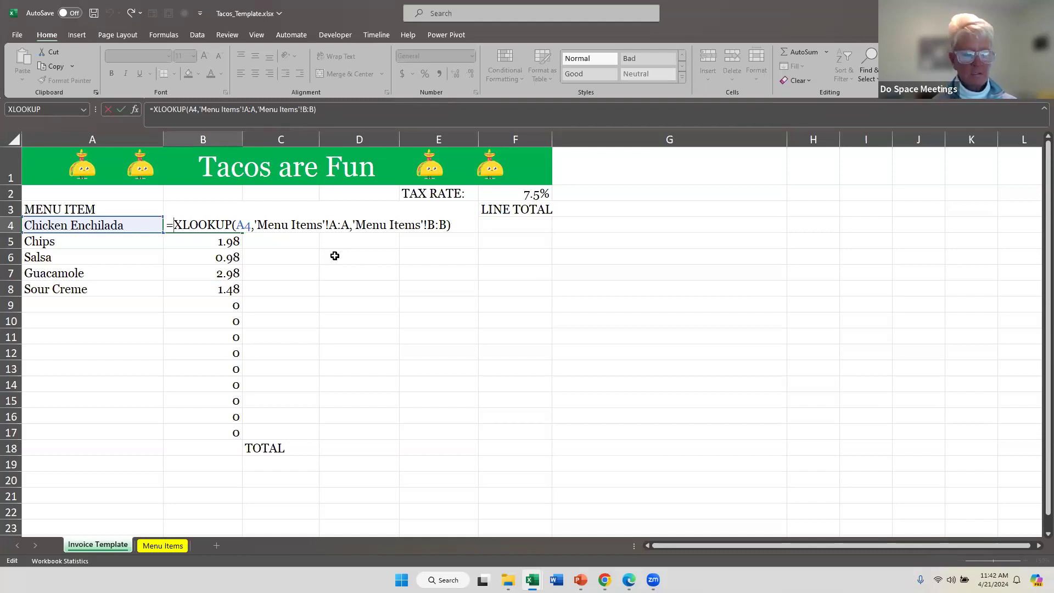
pyautogui.write('if')
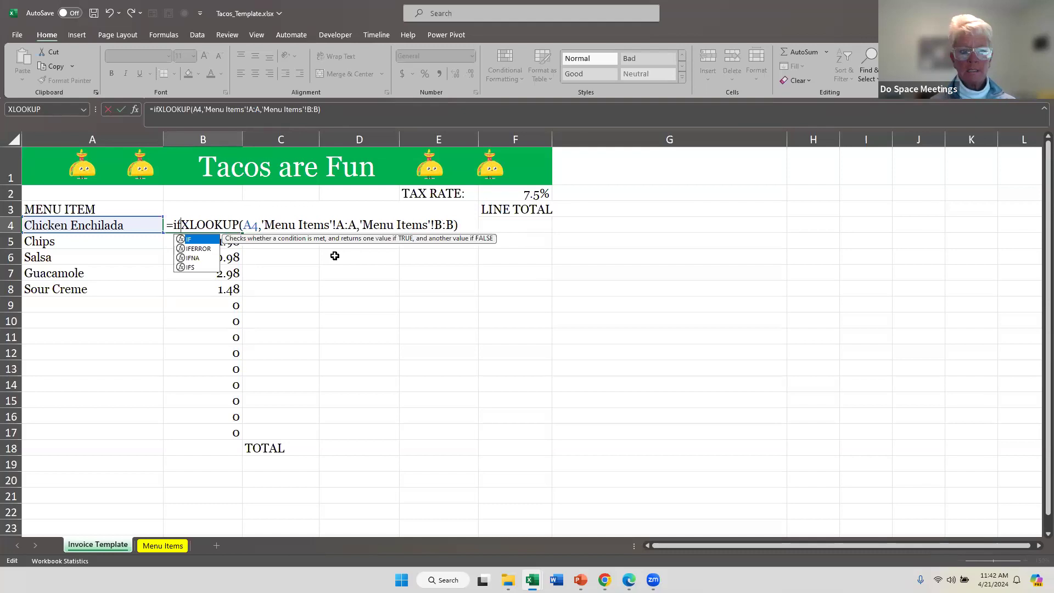
pyautogui.press('Down')
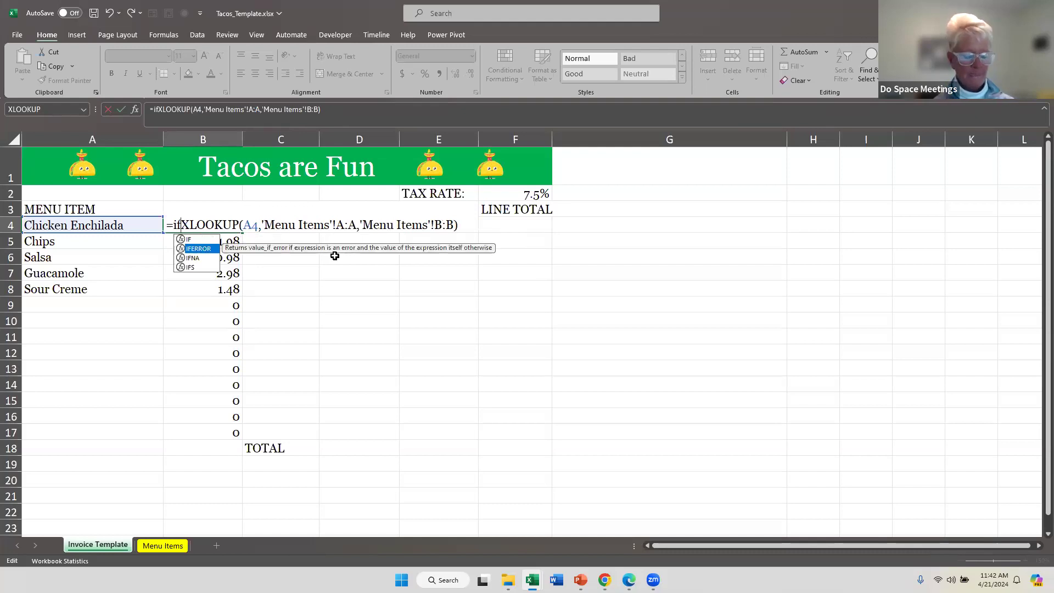
pyautogui.press('Tab')
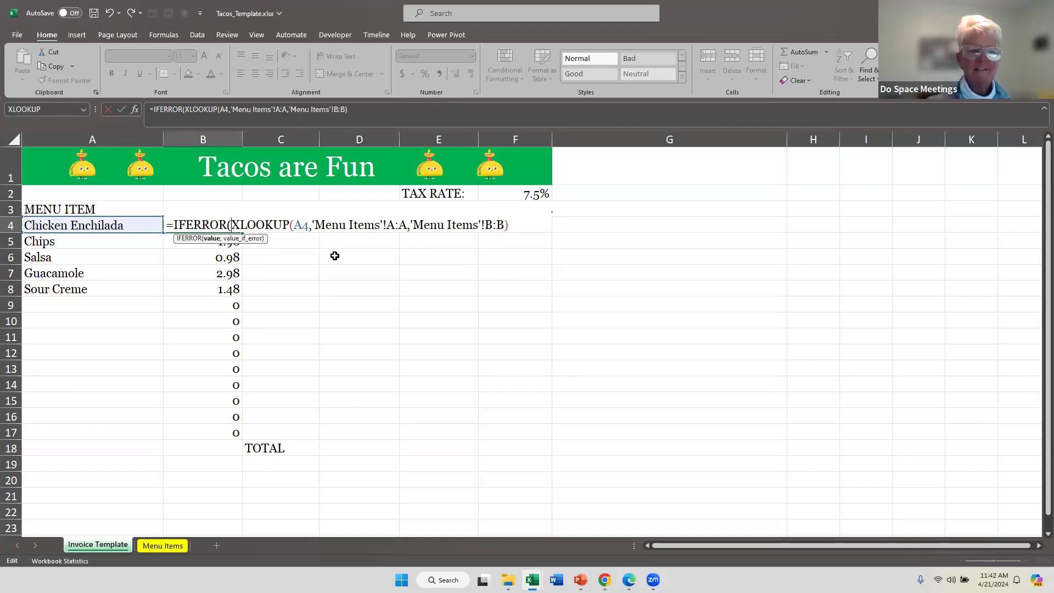
# Complete the B4 IFERROR formula with an empty string ("") as its value_if_error argument
pyautogui.press('Right')
pyautogui.press('Right')
pyautogui.press('Right')
pyautogui.press('Right')
pyautogui.press('Right')
pyautogui.press('Right')
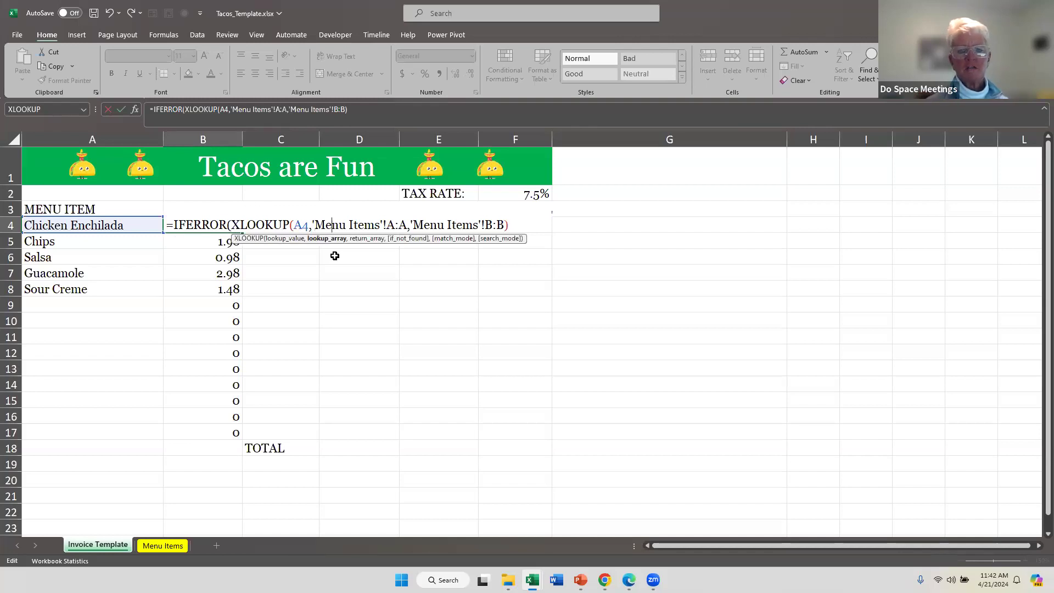
pyautogui.click(514, 225)
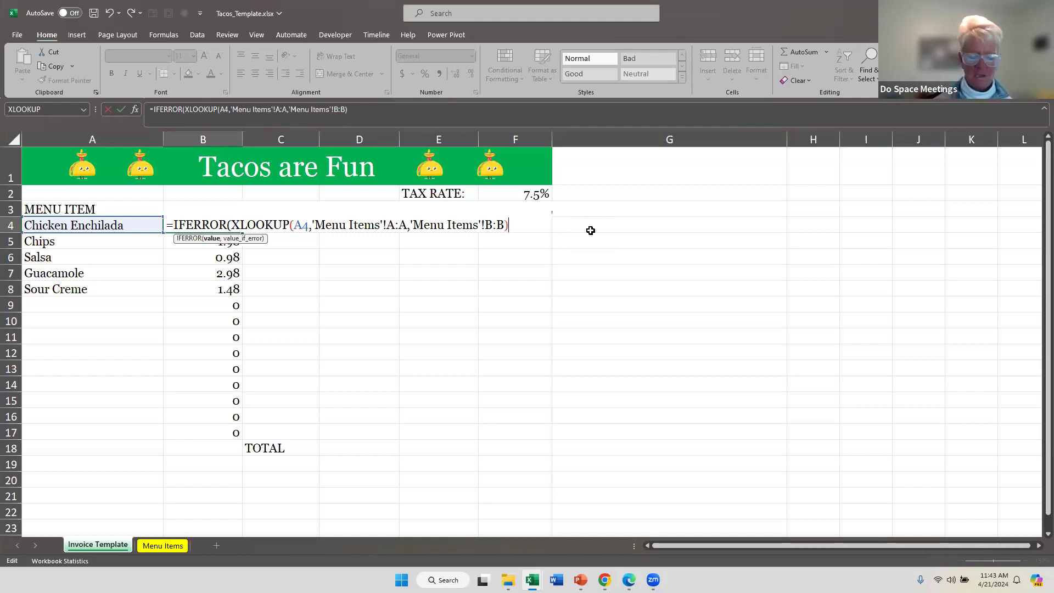
pyautogui.write(',')
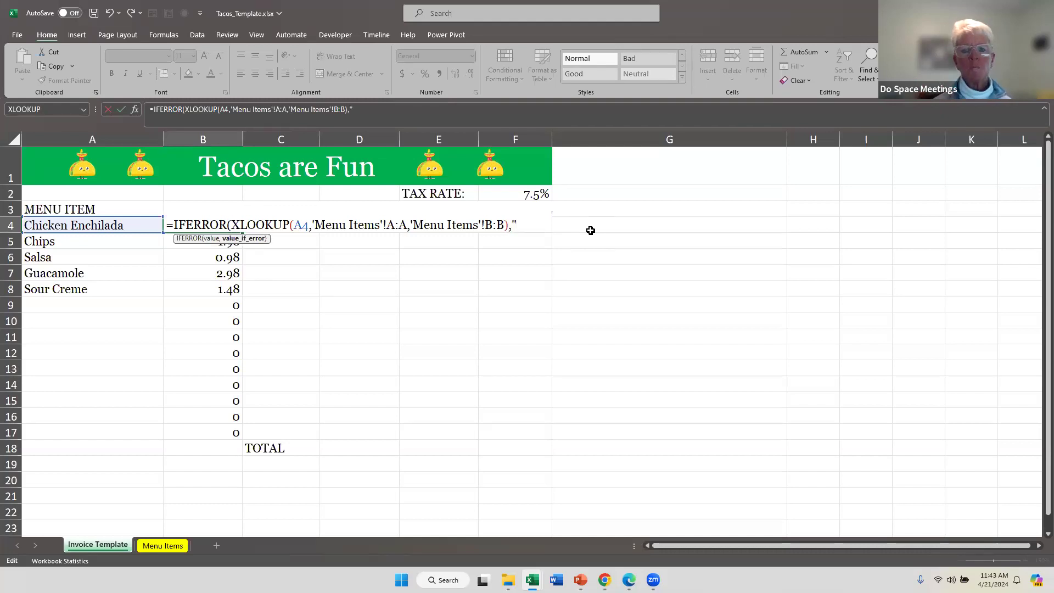
pyautogui.write('"")')
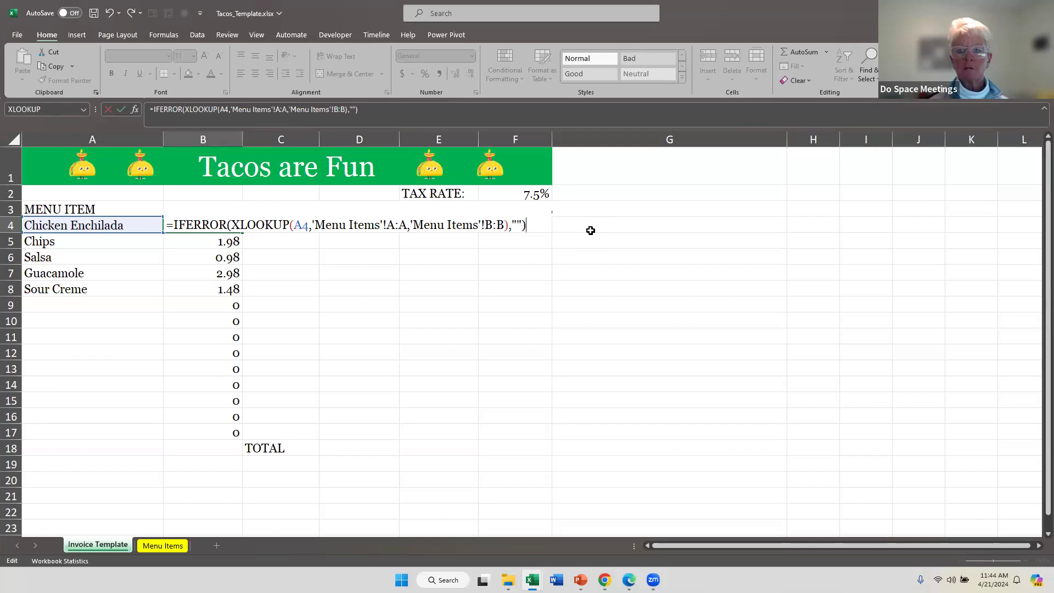
pyautogui.press('Return')
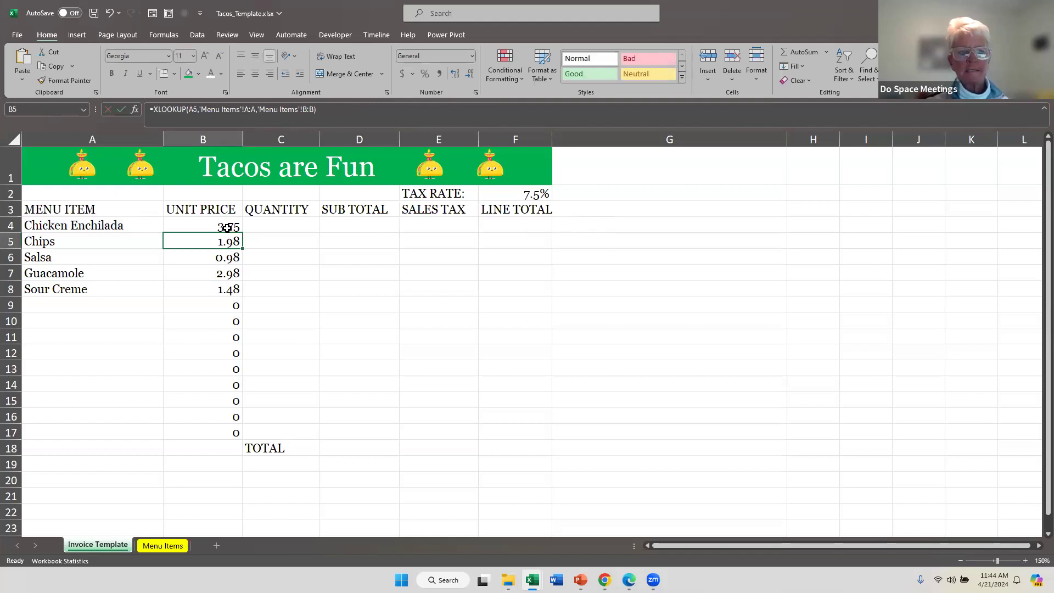
# Fill the IFERROR formula from B4 down through B17 and check the copied formula in B9
pyautogui.click(203, 220)
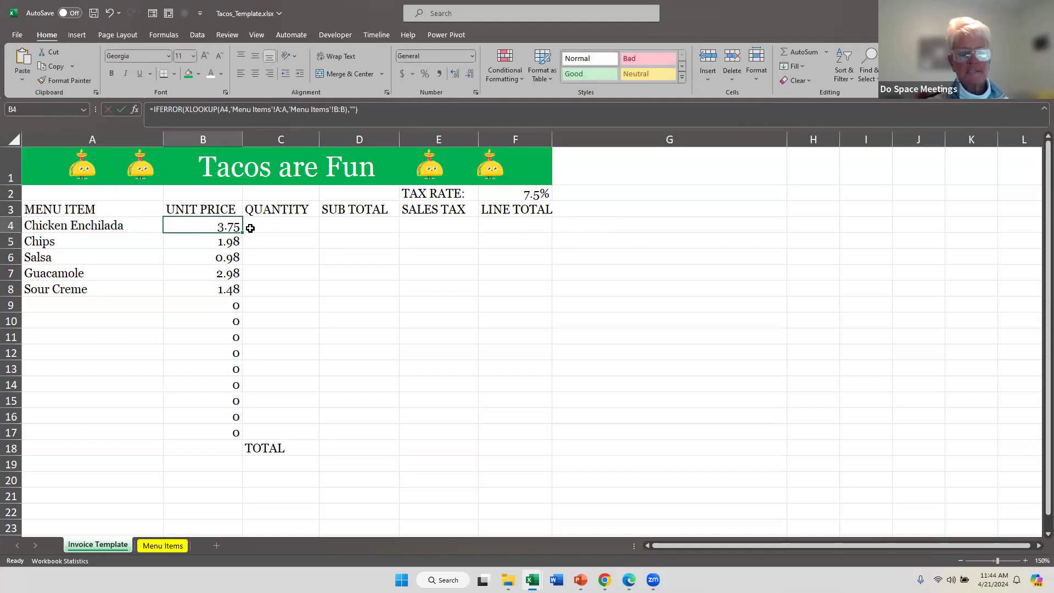
pyautogui.moveTo(242, 232); pyautogui.dragTo(257, 442)
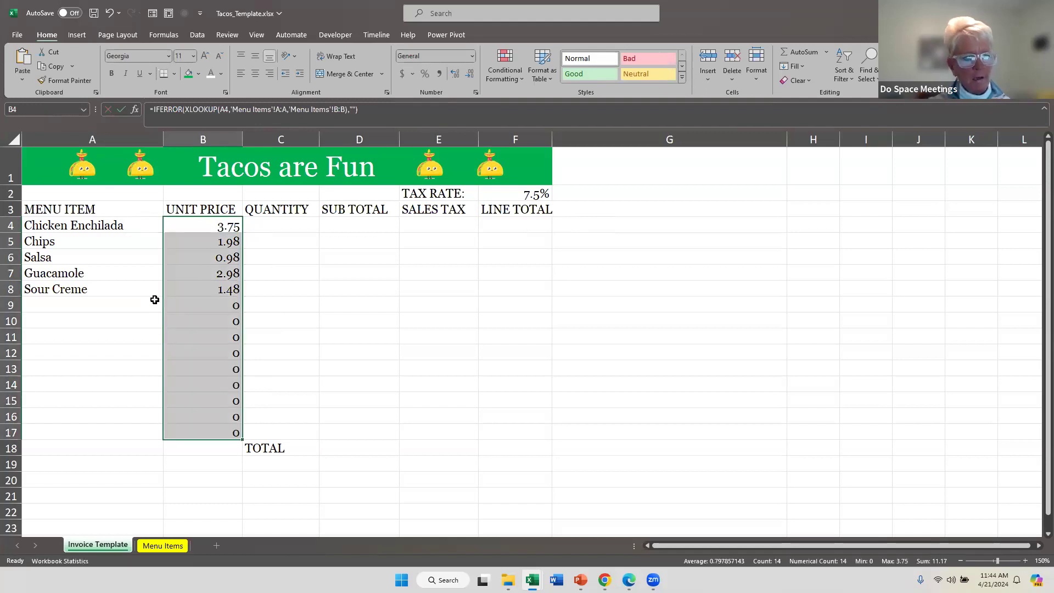
pyautogui.click(202, 311)
pyautogui.click(196, 225)
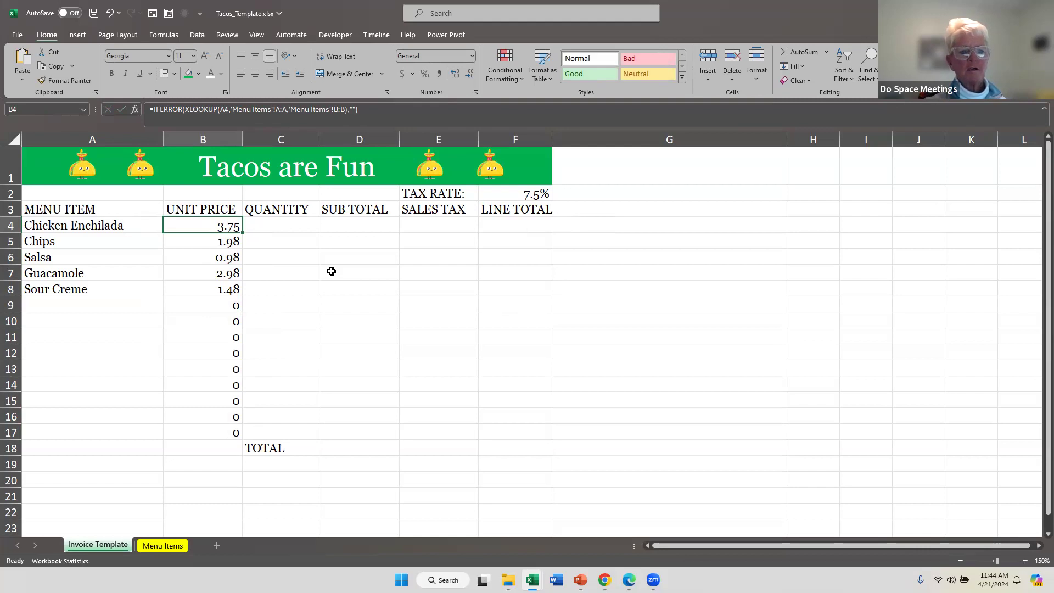
pyautogui.click(205, 310)
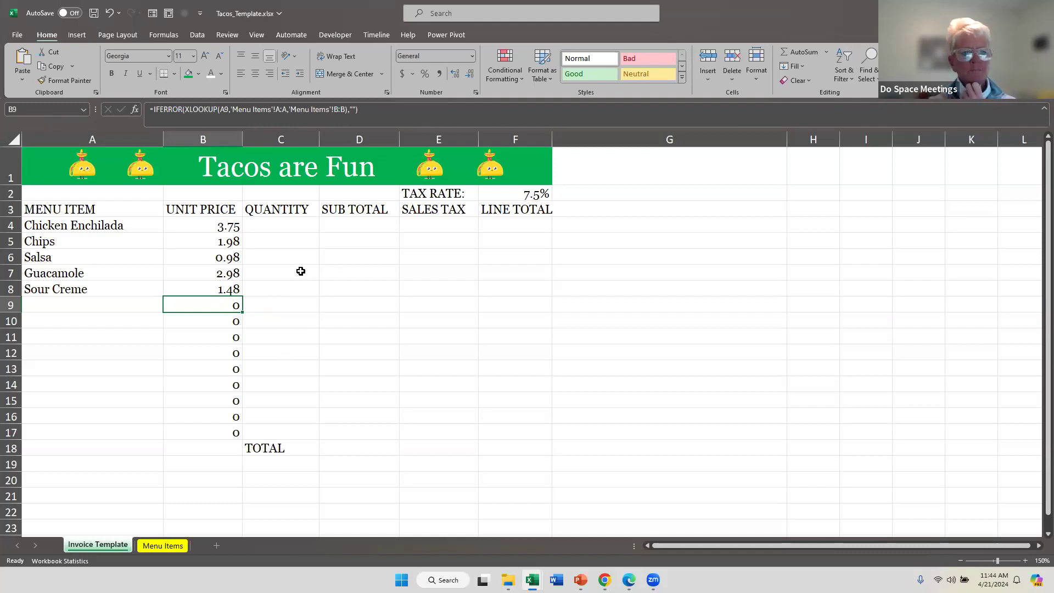
# Enter a quantity of 5 for each of the five ordered menu items in C4 through C8
pyautogui.click(288, 225)
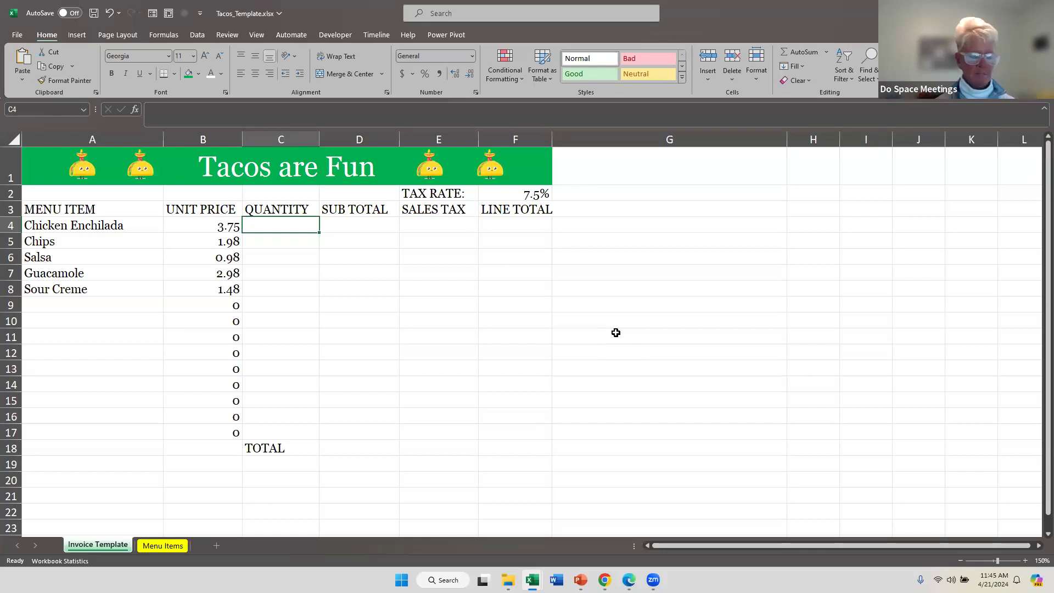
pyautogui.write('5')
pyautogui.press('Return')
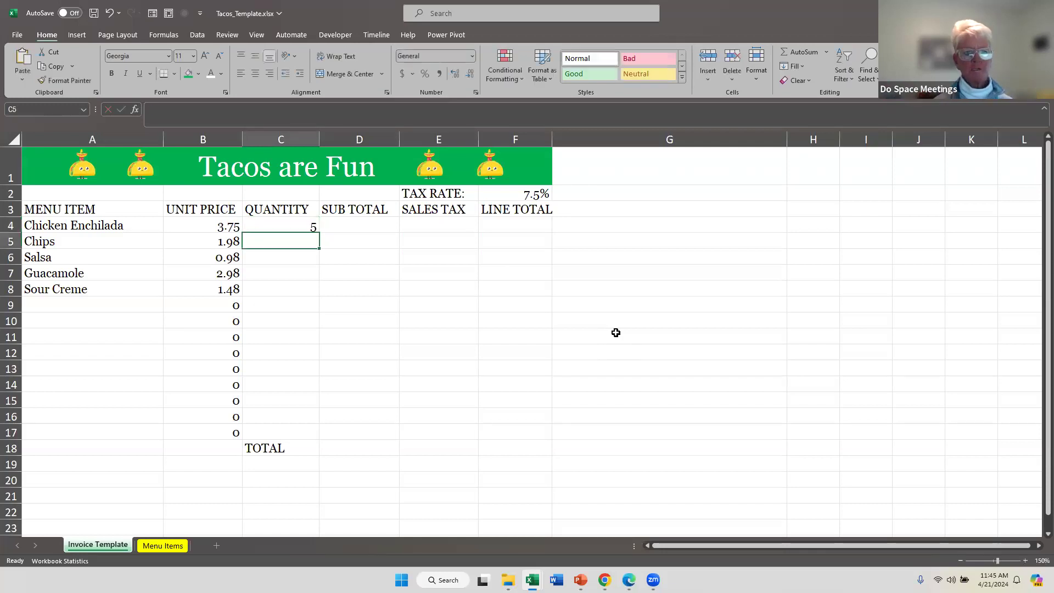
pyautogui.write('5')
pyautogui.press('Return')
pyautogui.write('5')
pyautogui.press('Return')
pyautogui.write('5')
pyautogui.press('Return')
pyautogui.write('5')
pyautogui.press('Return')
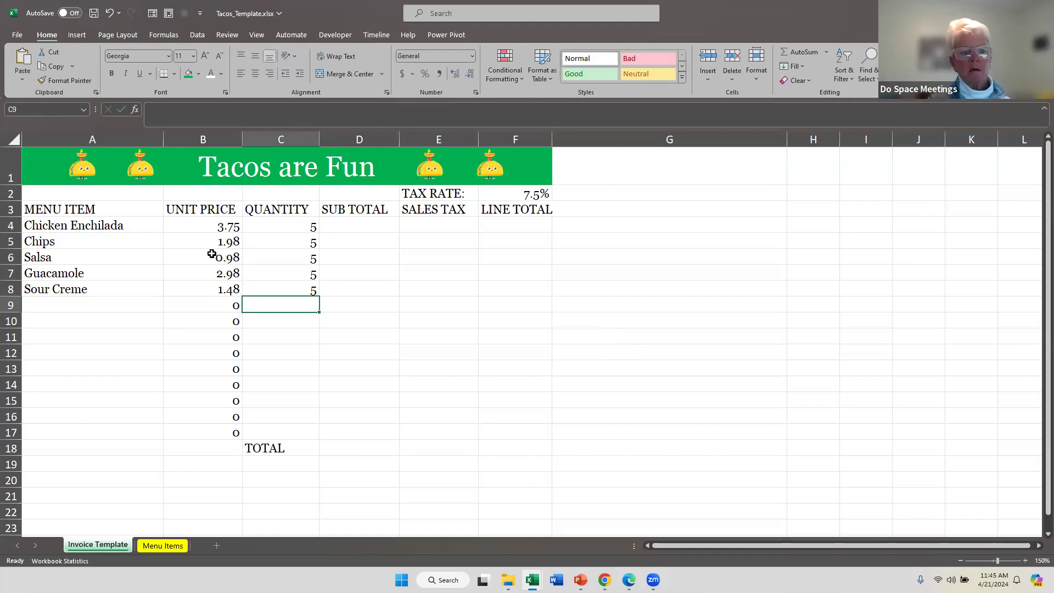
pyautogui.click(203, 219)
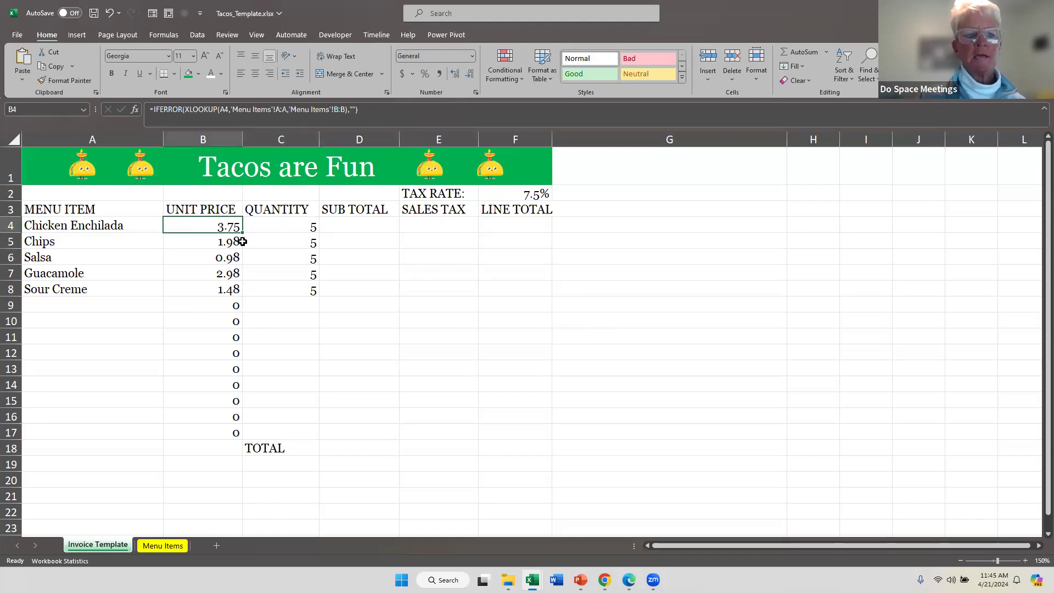
pyautogui.click(359, 228)
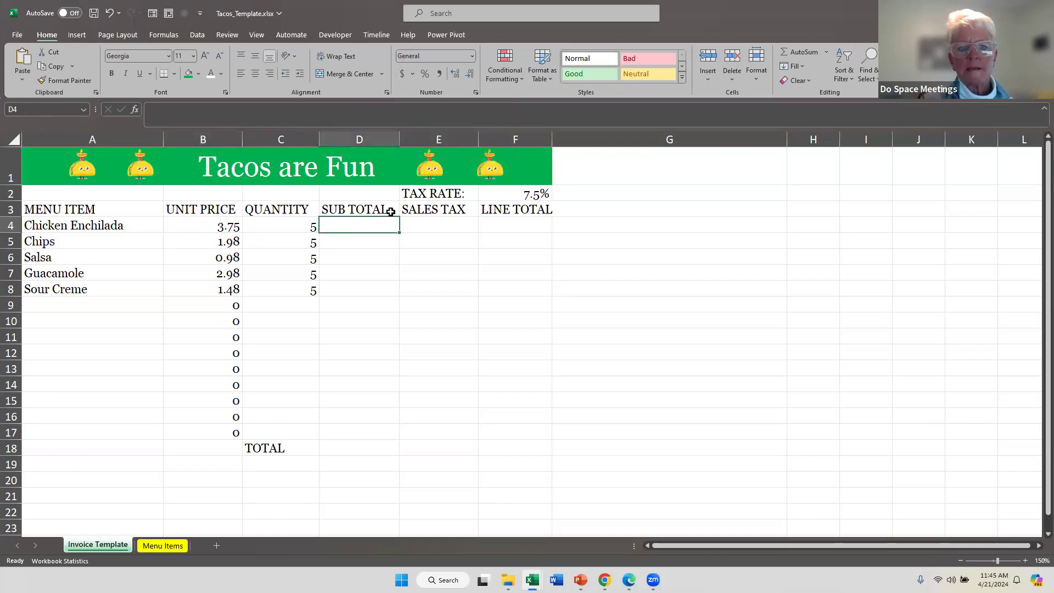
pyautogui.click(420, 225)
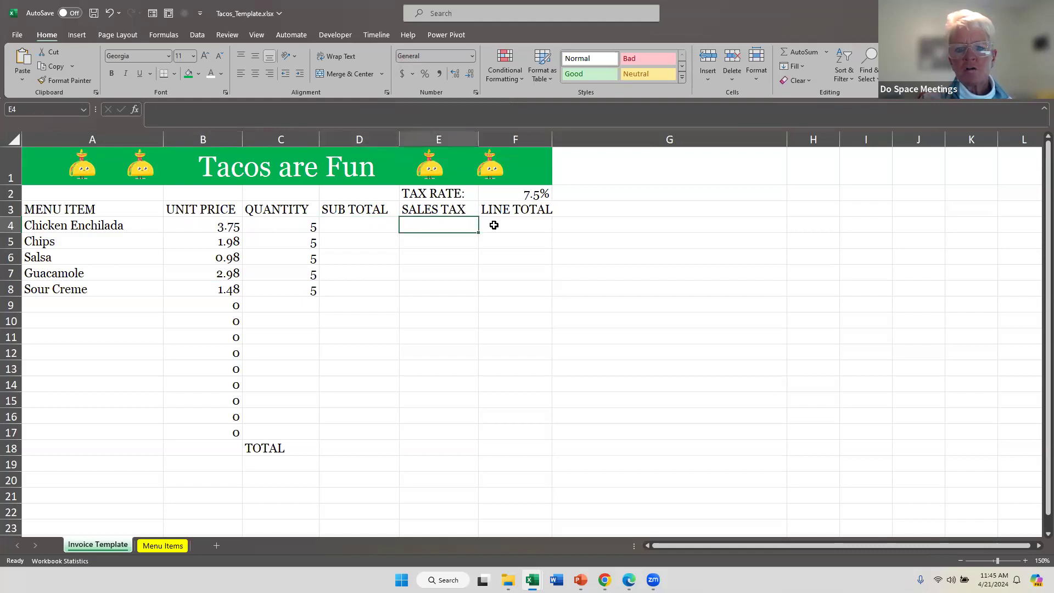
pyautogui.click(519, 226)
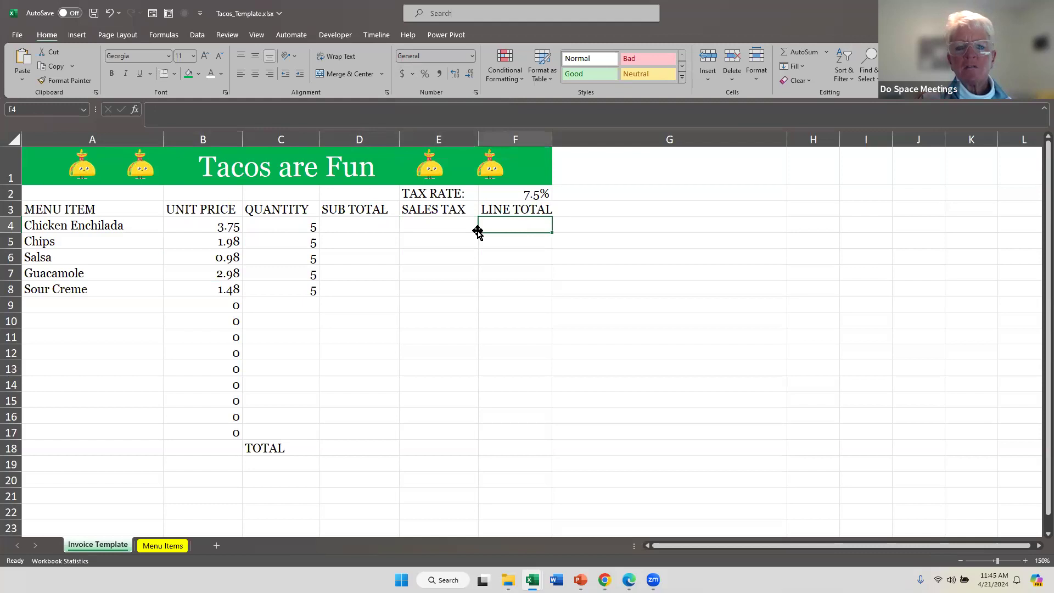
pyautogui.click(367, 228)
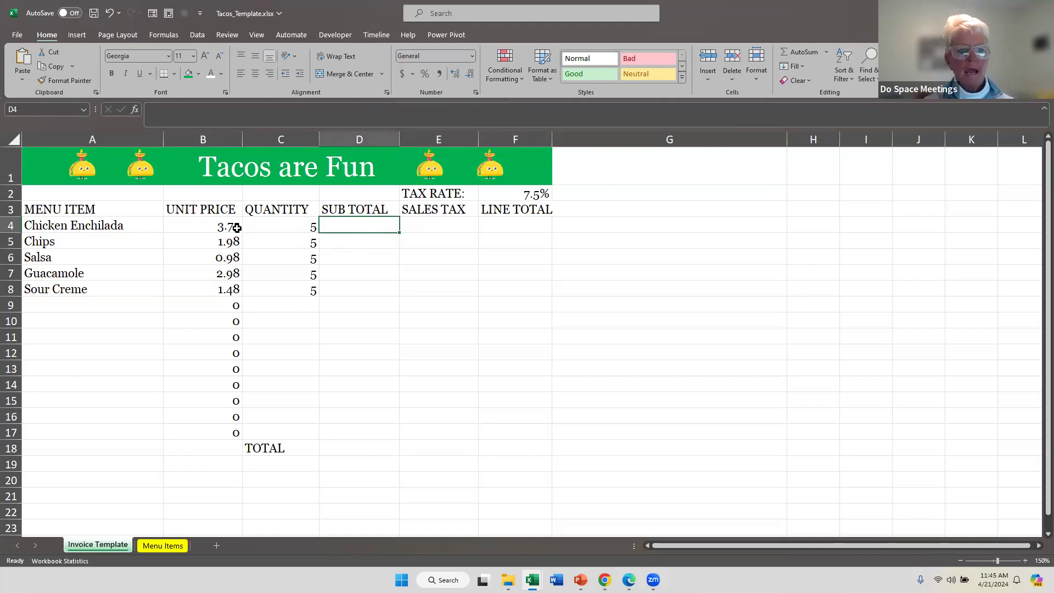
# Apply the Currency number format to B4:B17 and D4:F17 together, and check it on the cells in row 4
pyautogui.moveTo(185, 223); pyautogui.dragTo(189, 432)
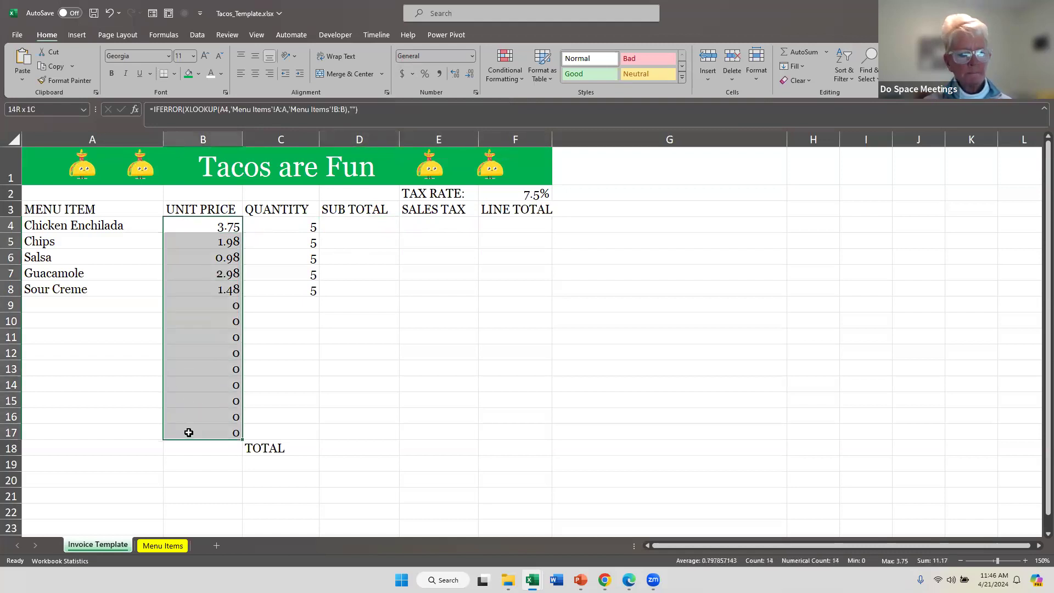
pyautogui.moveTo(188, 433); pyautogui.dragTo(189, 433)
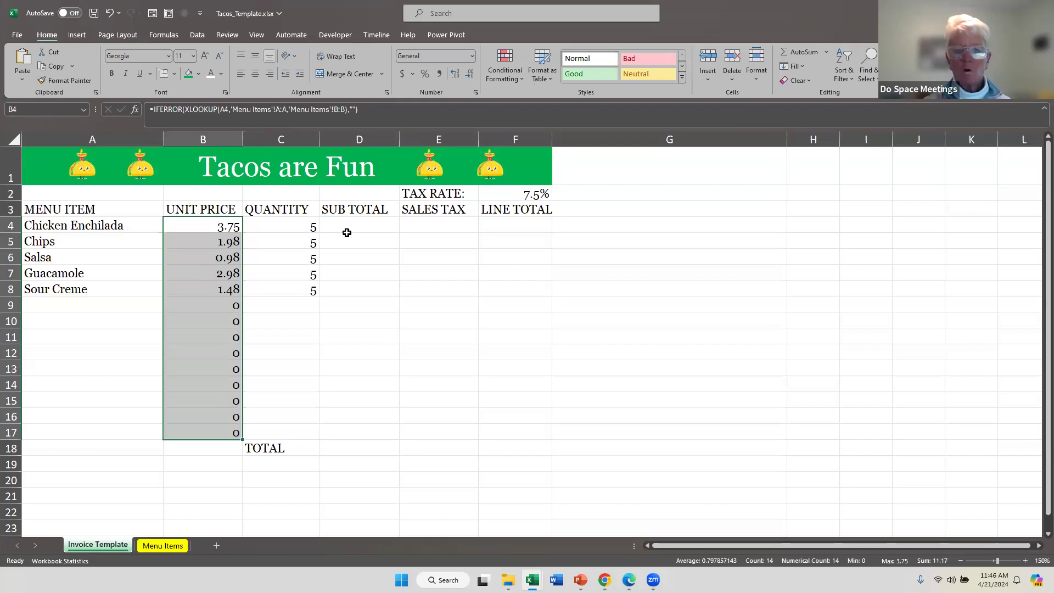
pyautogui.moveTo(347, 223); pyautogui.dragTo(512, 424)
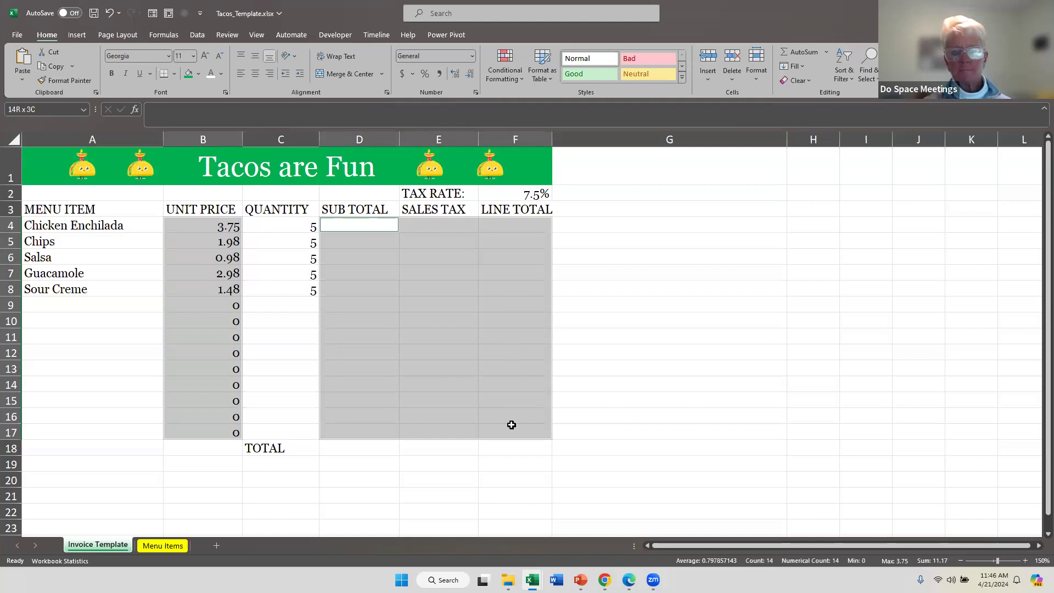
pyautogui.moveTo(511, 424); pyautogui.dragTo(511, 424)
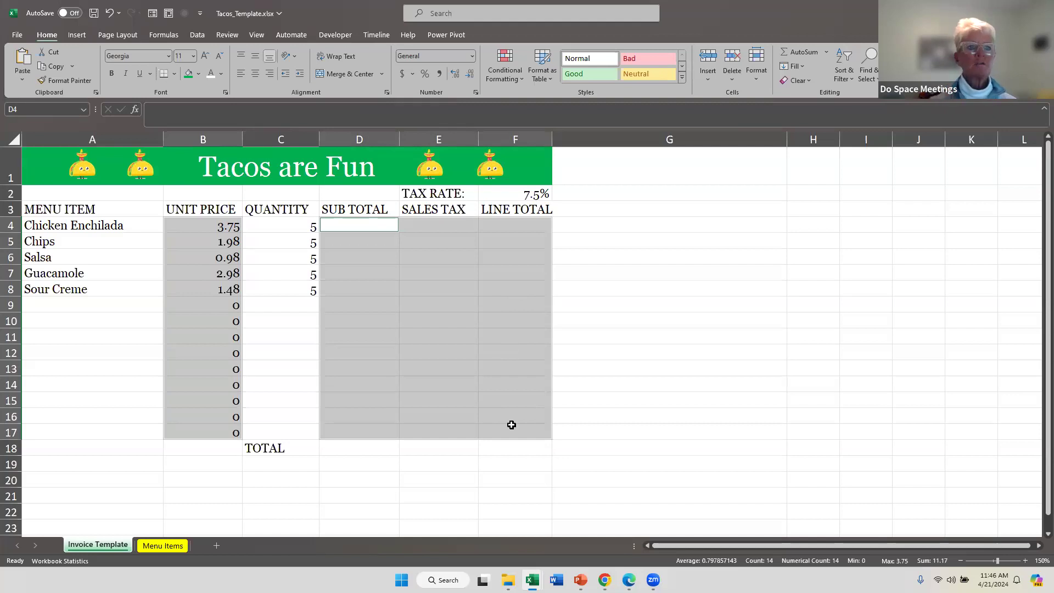
pyautogui.click(471, 58)
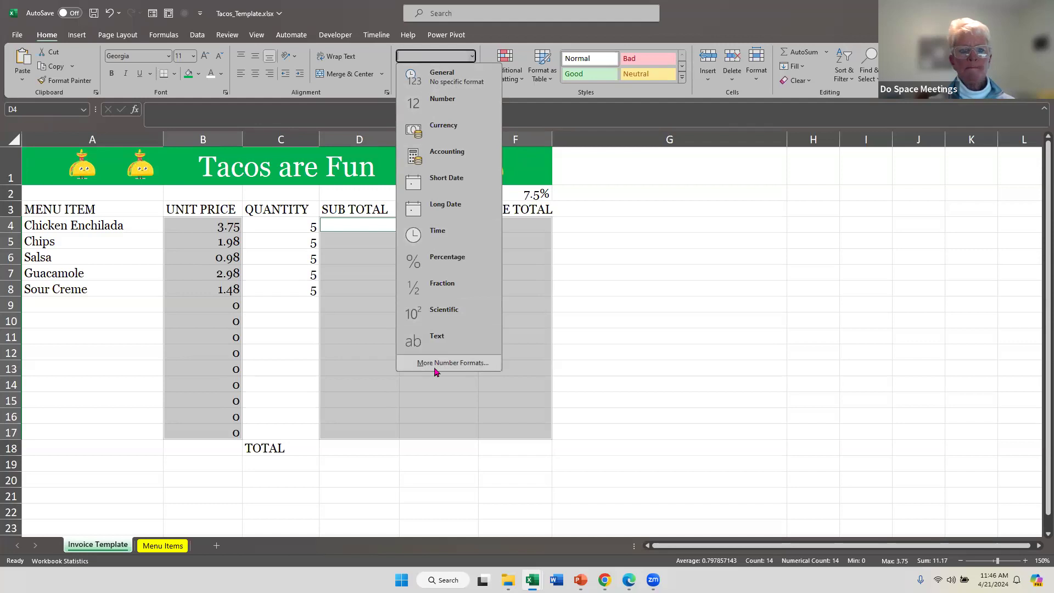
pyautogui.click(442, 136)
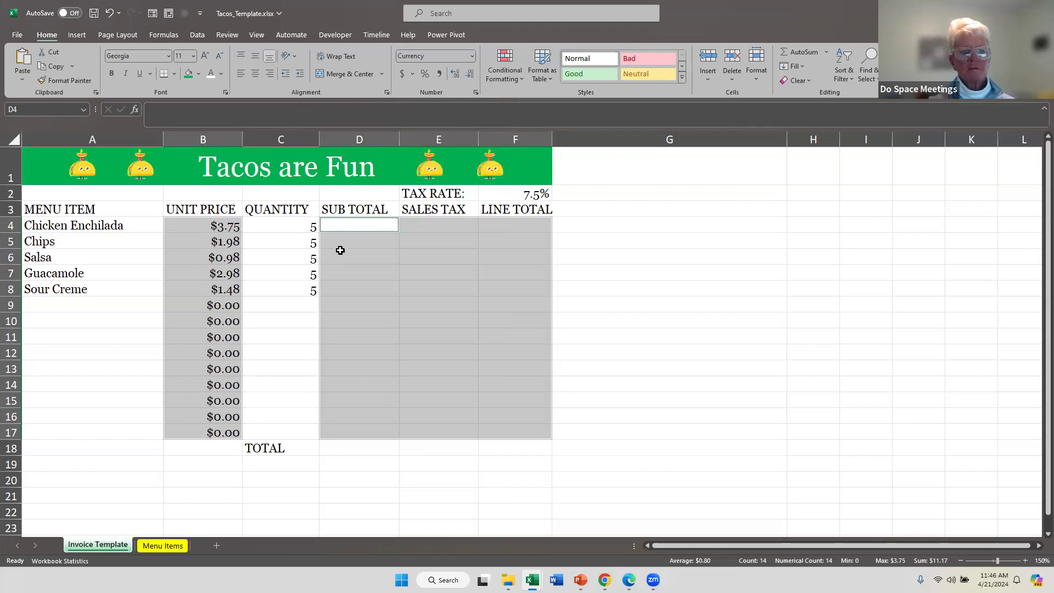
pyautogui.click(342, 227)
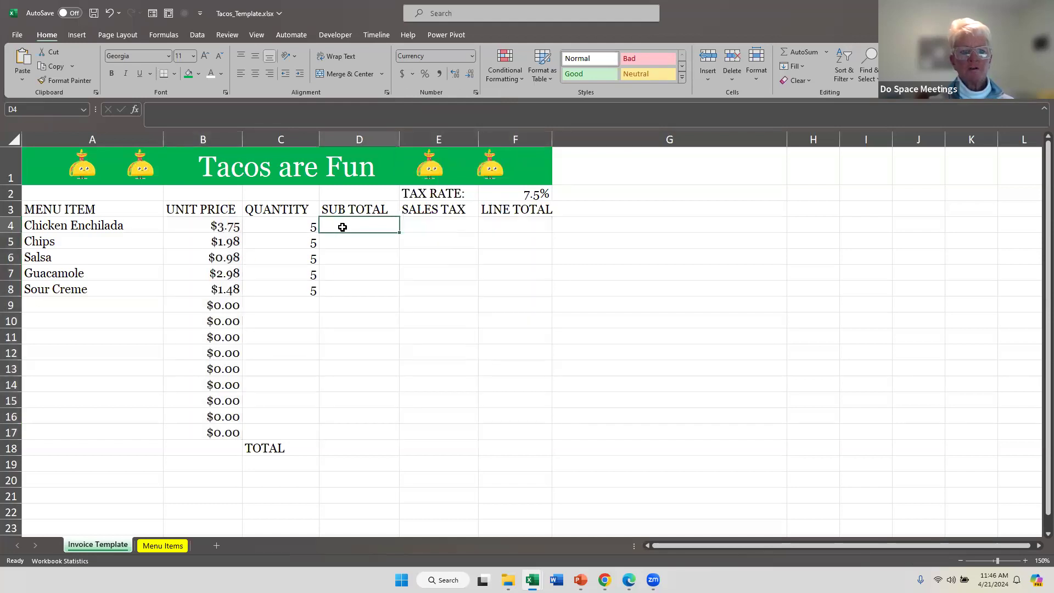
pyautogui.click(350, 258)
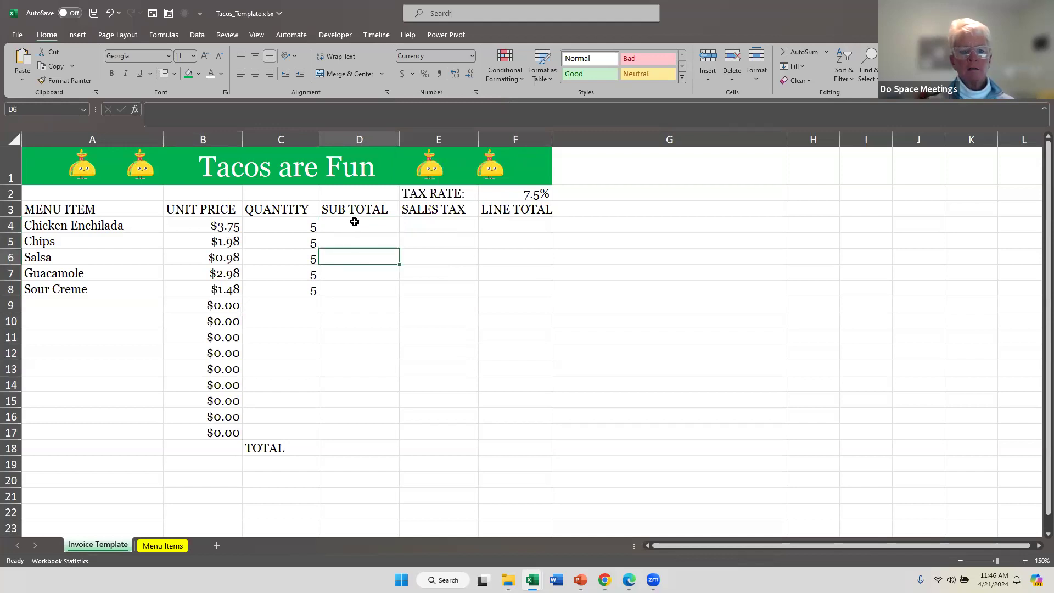
pyautogui.click(352, 224)
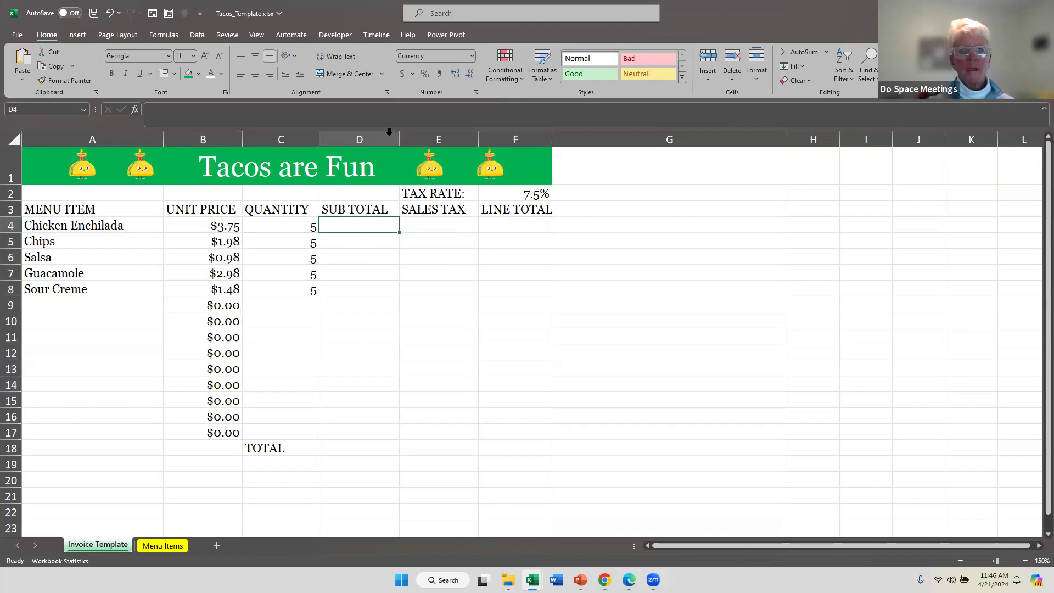
pyautogui.click(418, 250)
pyautogui.click(426, 231)
pyautogui.click(500, 222)
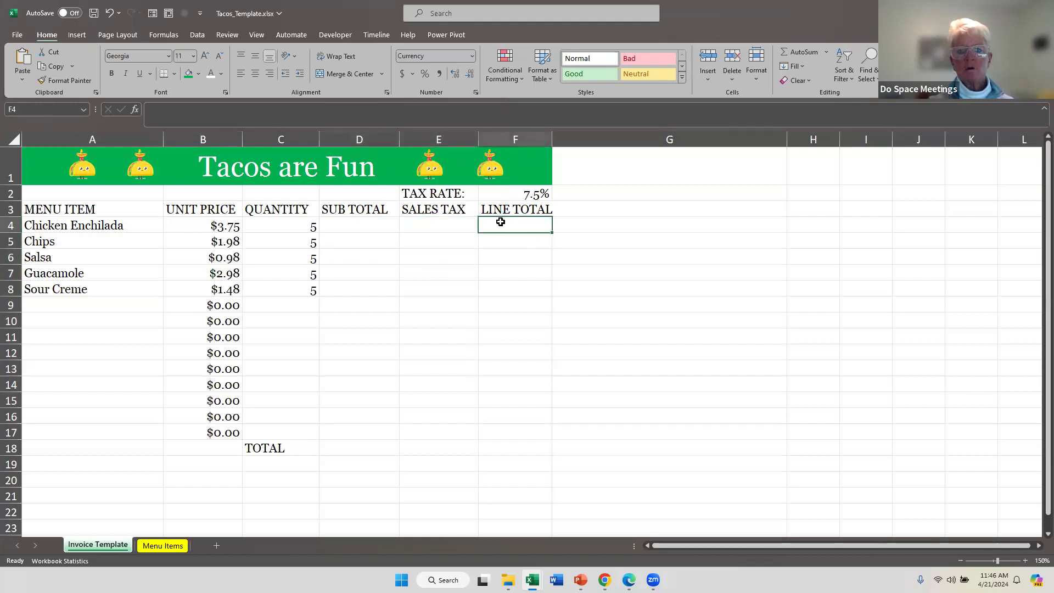
# Calculate the subtotal in D4 with =B4*C4 and fill the formula down through D17
pyautogui.click(358, 230)
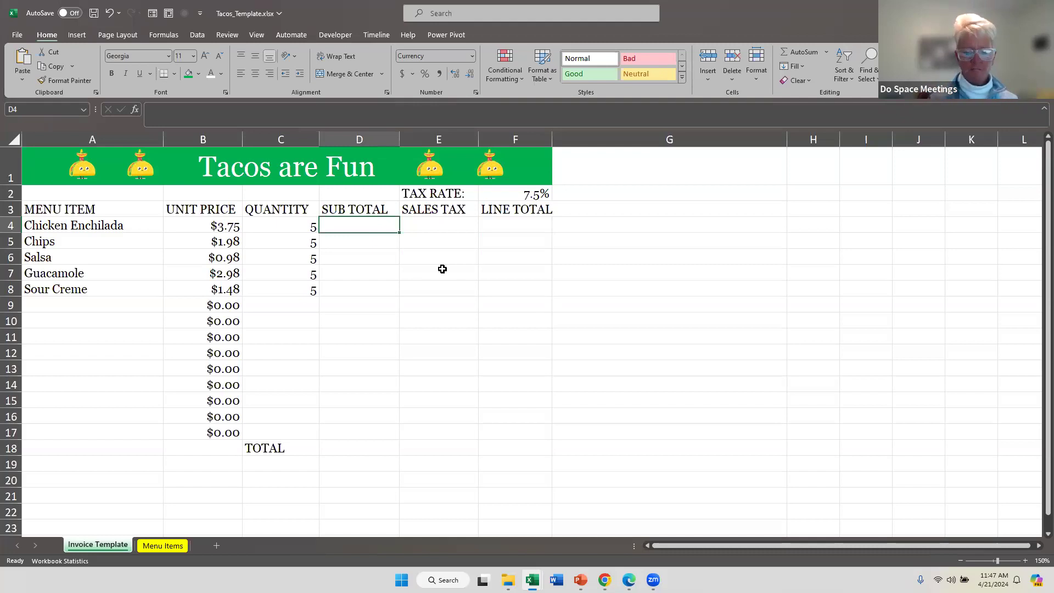
pyautogui.write('=')
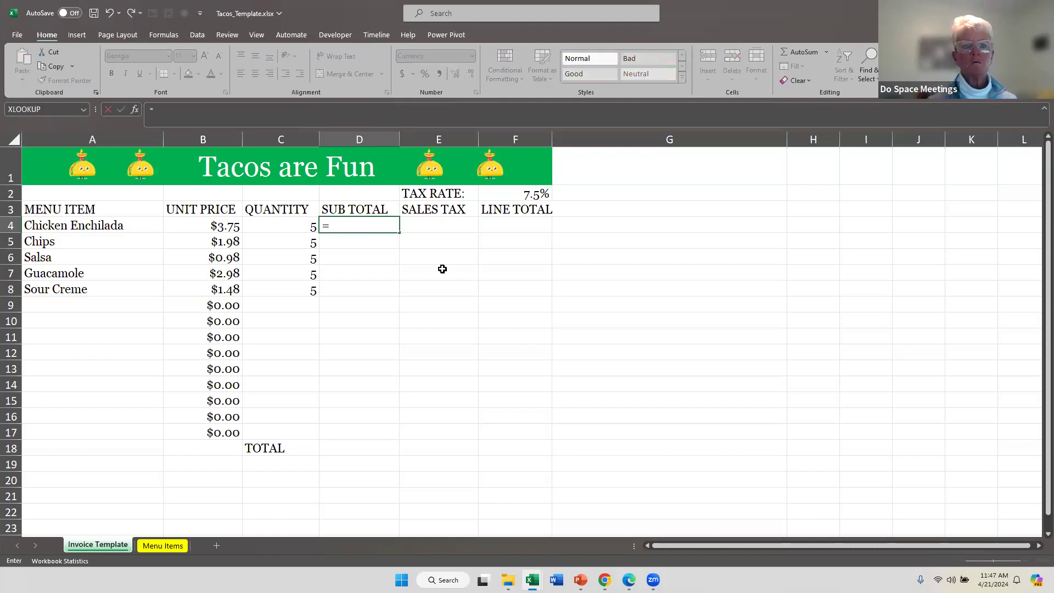
pyautogui.click(200, 222)
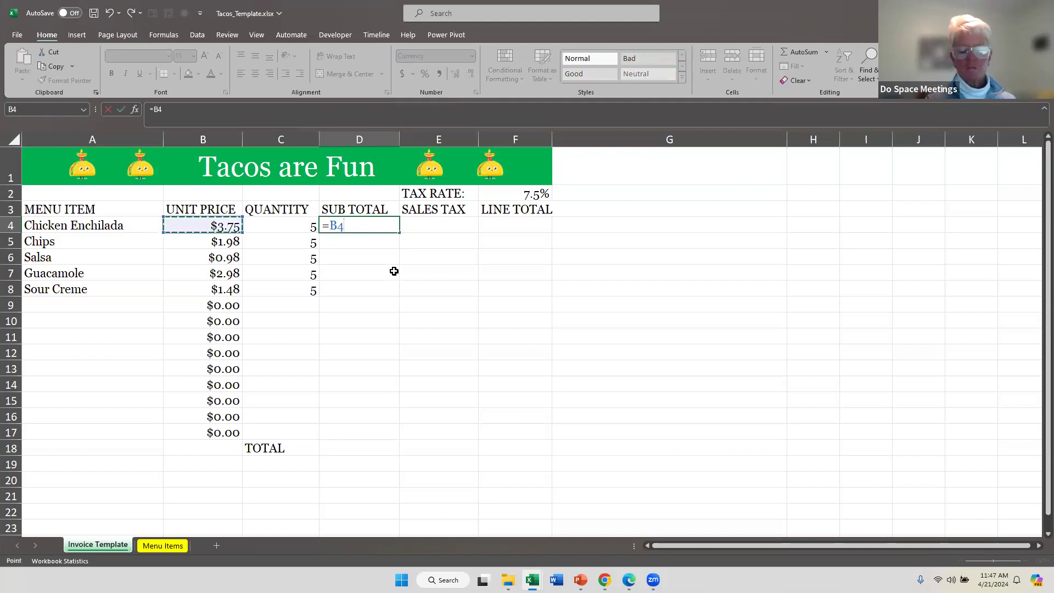
pyautogui.write('*')
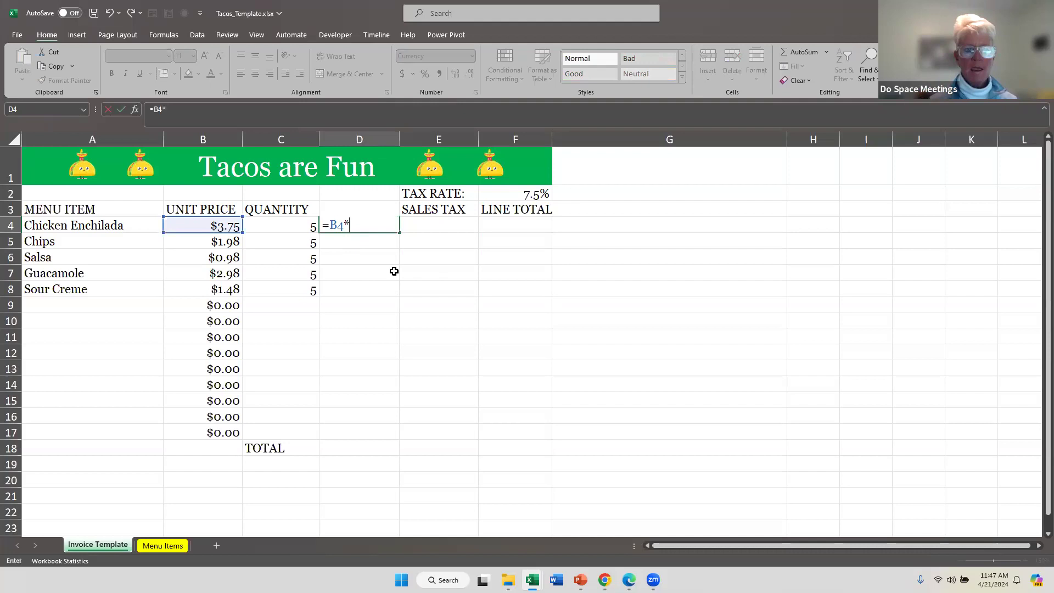
pyautogui.click(276, 228)
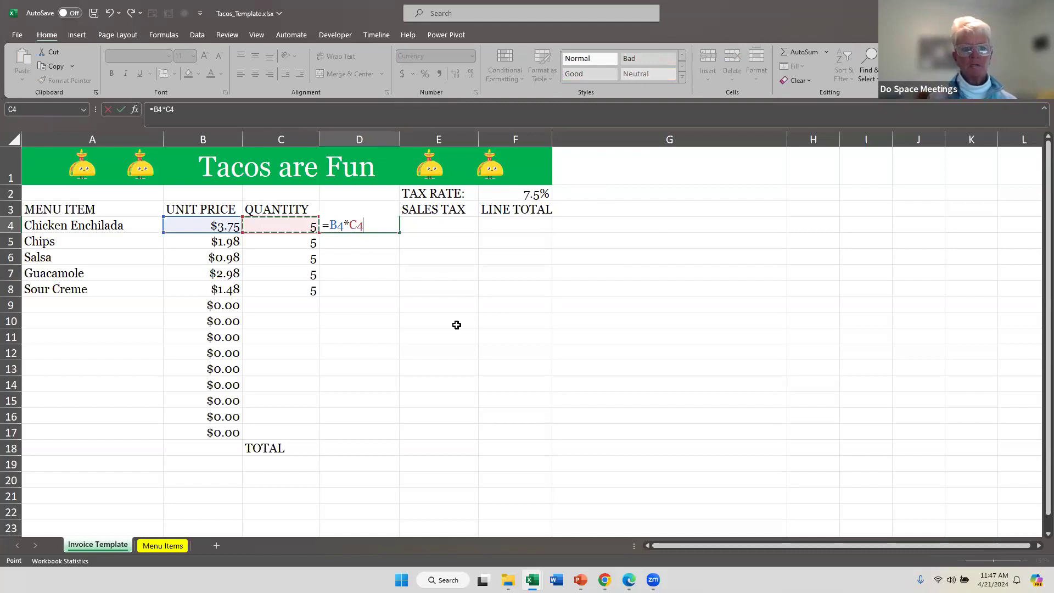
pyautogui.press('Return')
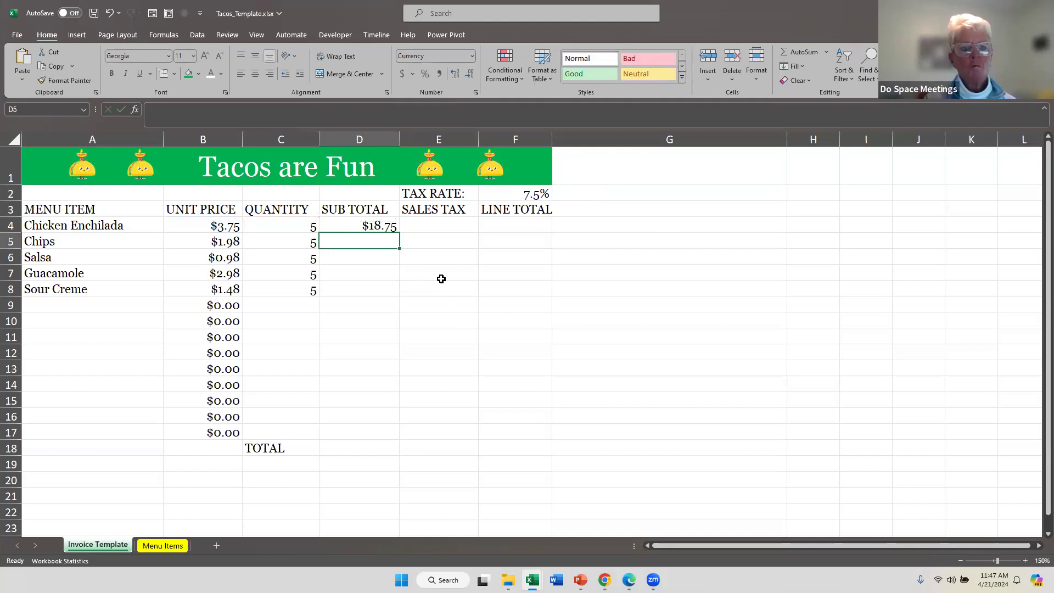
pyautogui.click(350, 227)
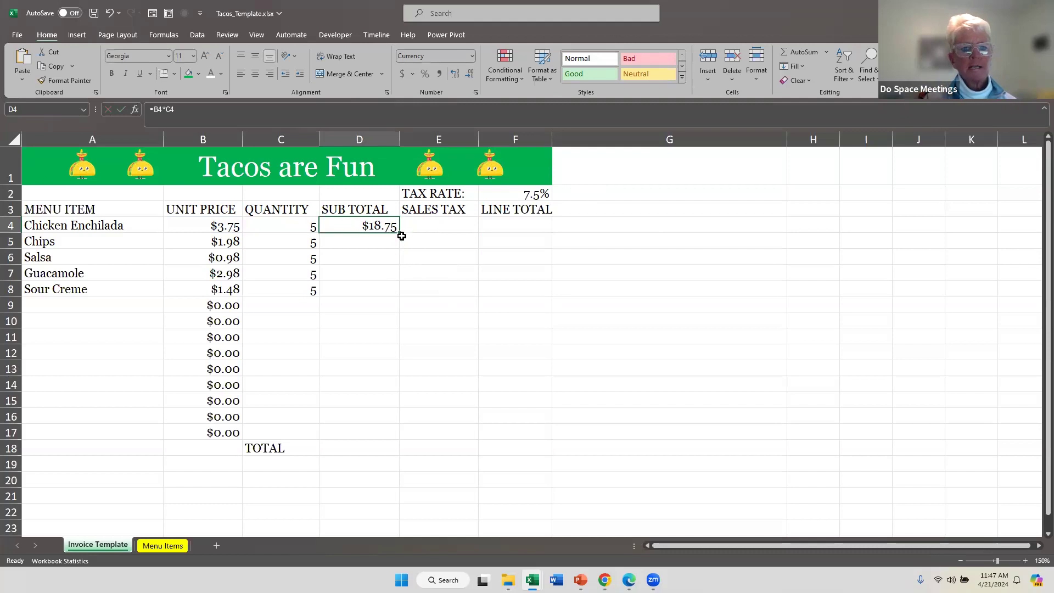
pyautogui.moveTo(399, 233); pyautogui.dragTo(410, 437)
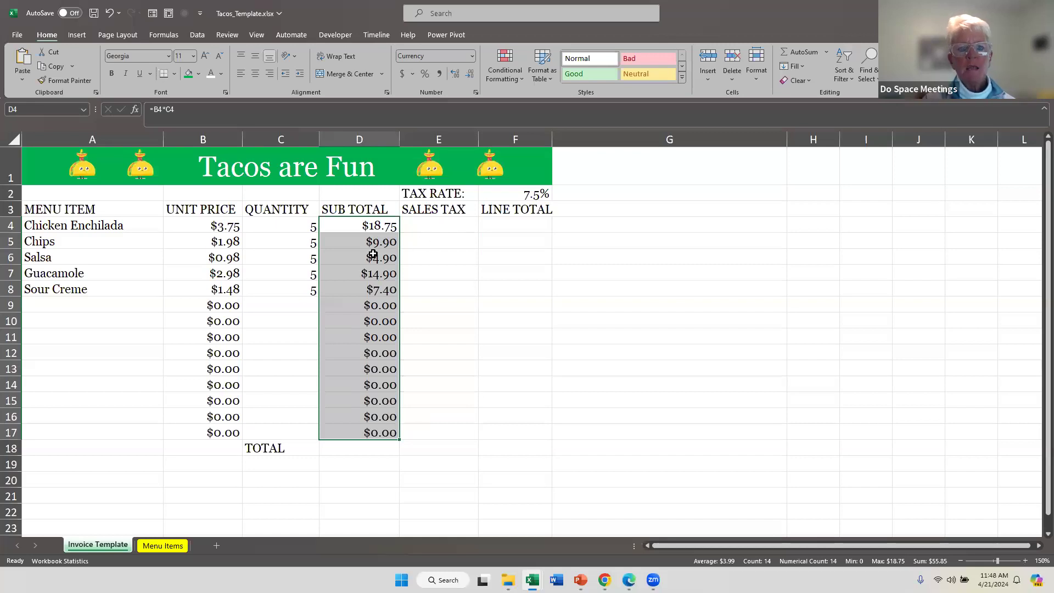
# Calculate the sales tax in E4 with =D4*$F$2, using an absolute reference to the tax rate cell
pyautogui.click(433, 228)
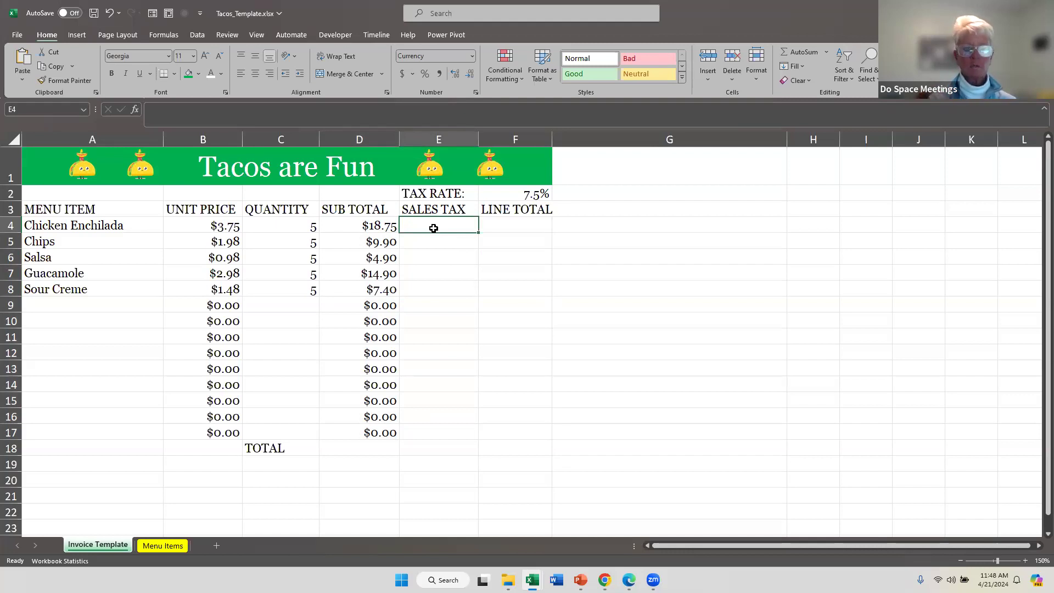
pyautogui.write('=')
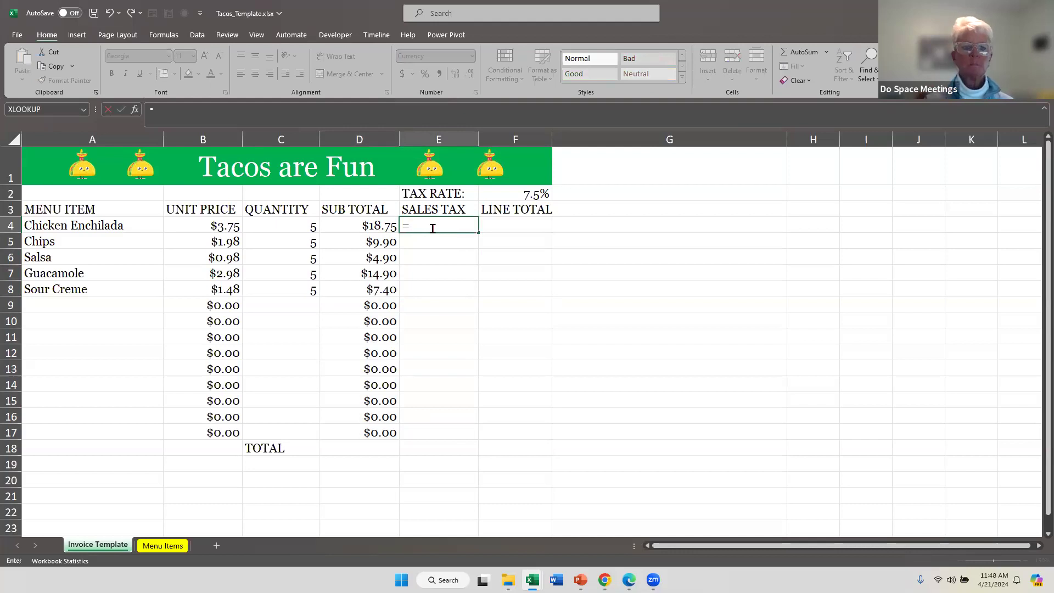
pyautogui.click(365, 224)
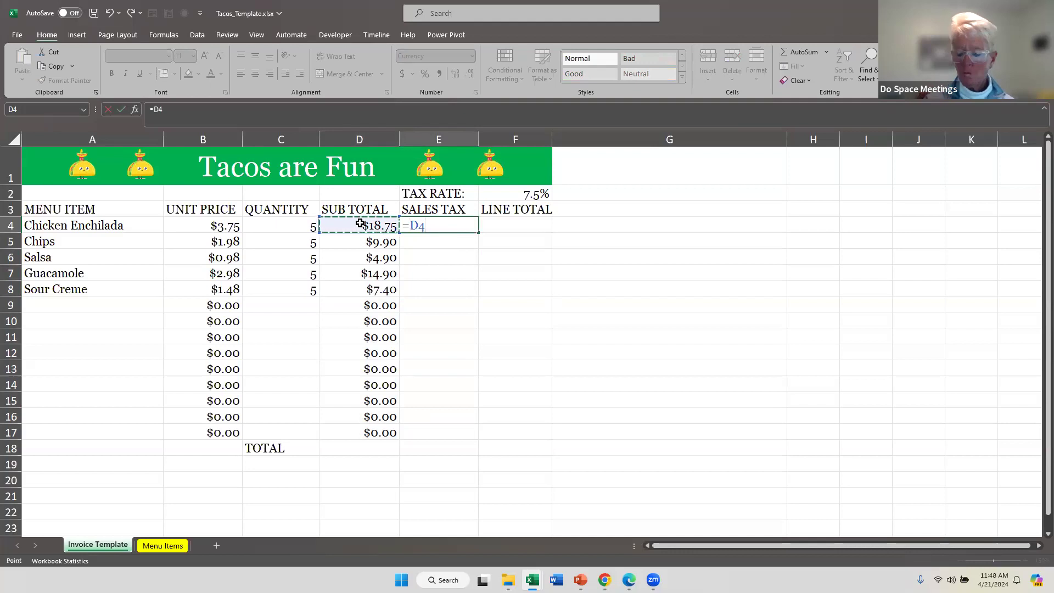
pyautogui.write('*')
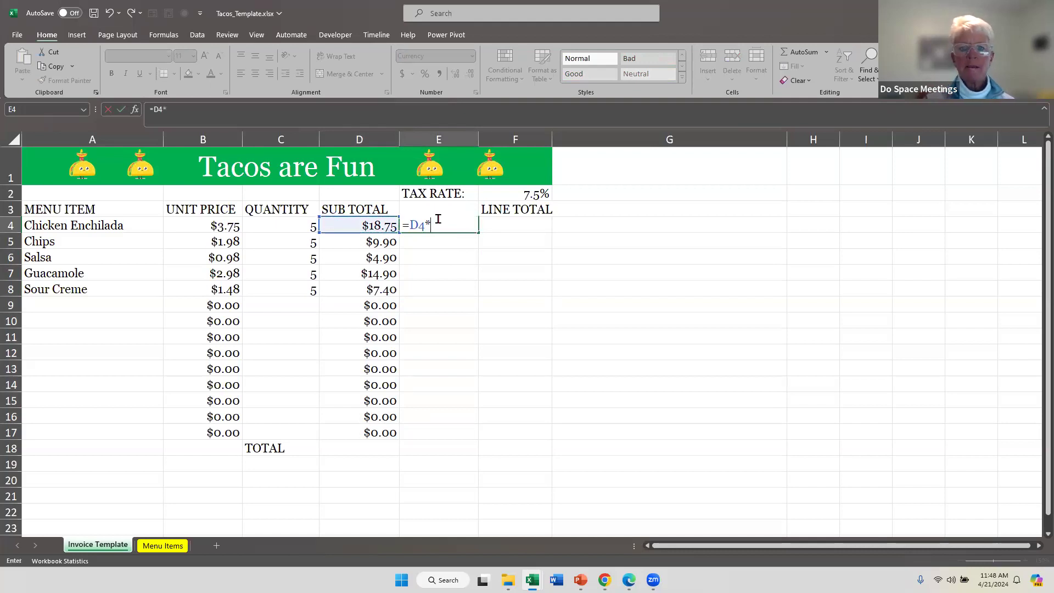
pyautogui.click(513, 196)
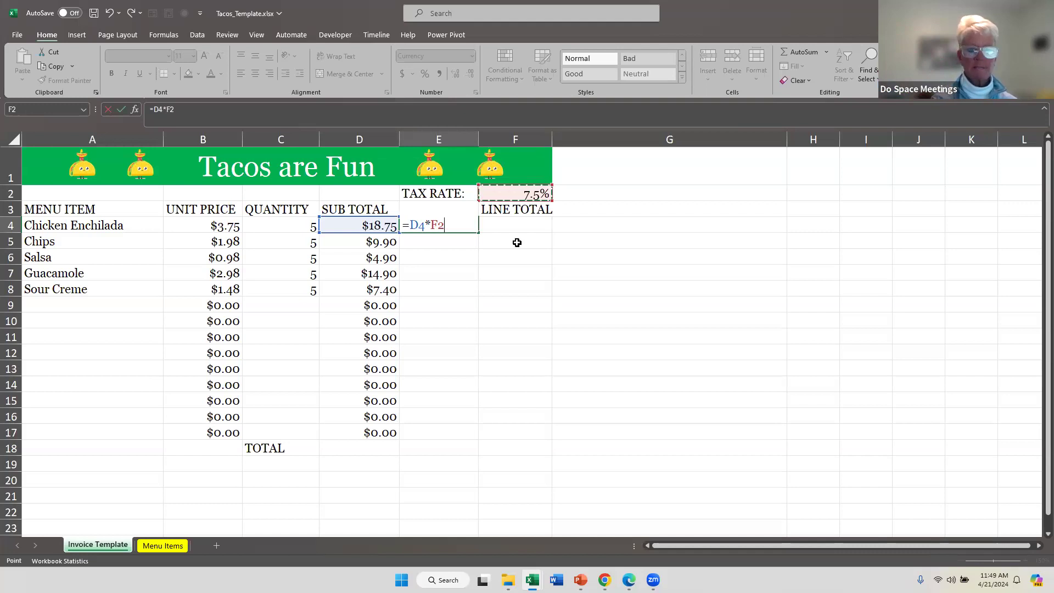
pyautogui.press('F4')
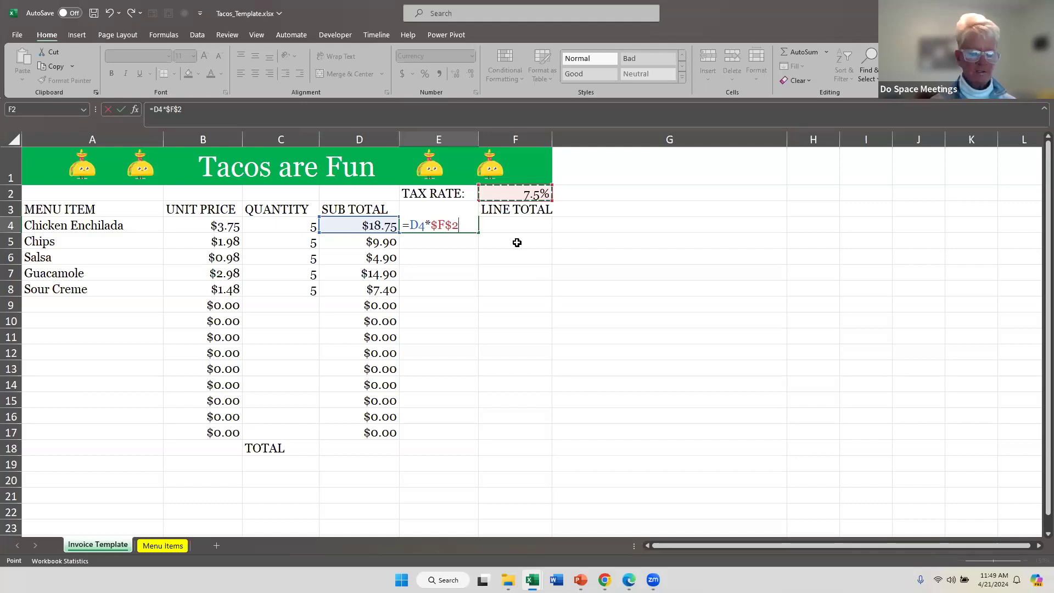
pyautogui.press('F4')
pyautogui.press('F4')
pyautogui.press('F4')
pyautogui.press('F4')
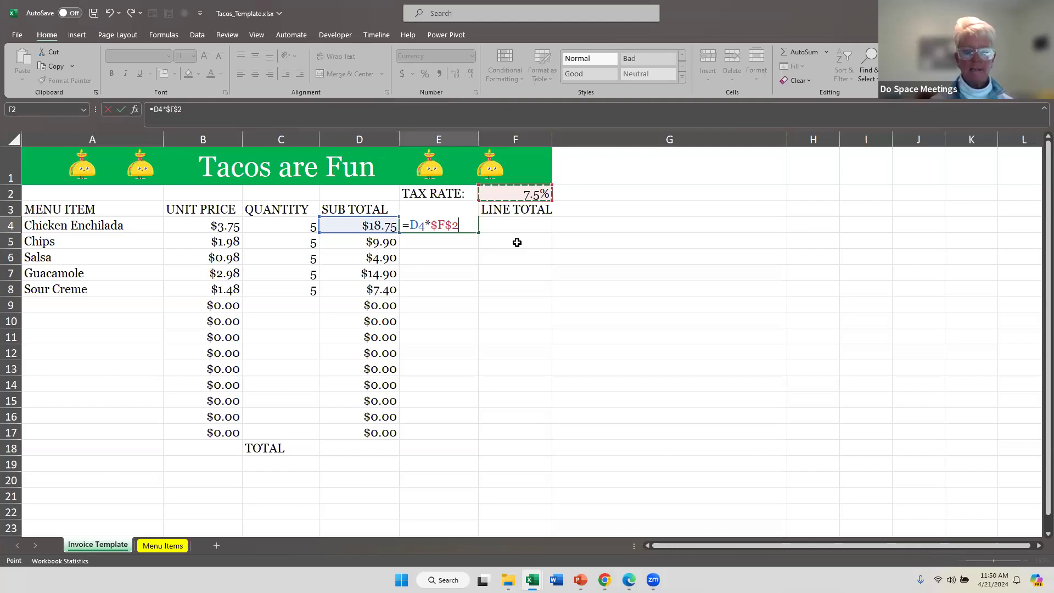
pyautogui.press('Return')
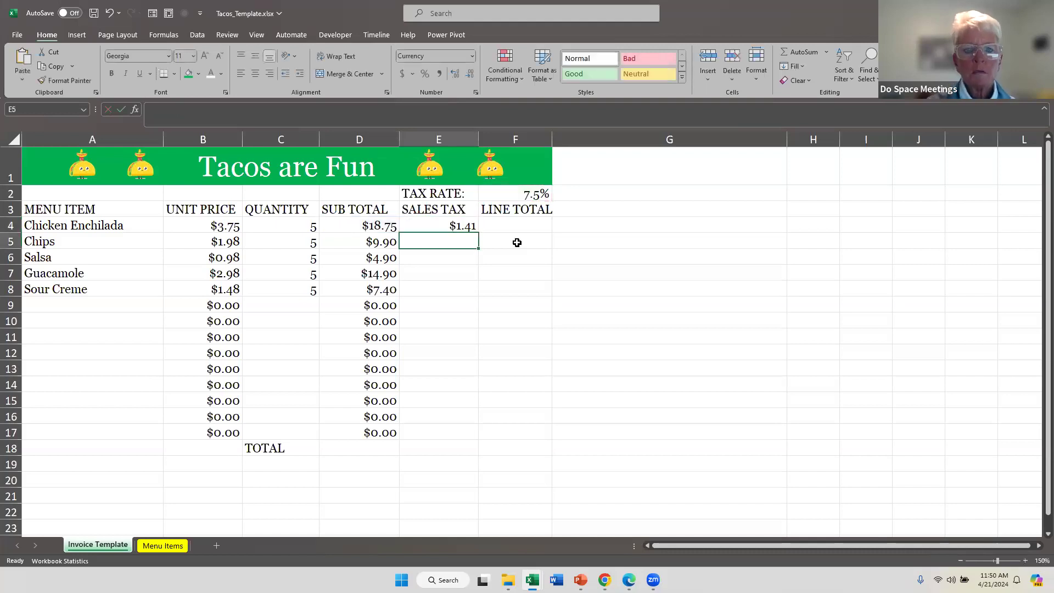
pyautogui.click(442, 224)
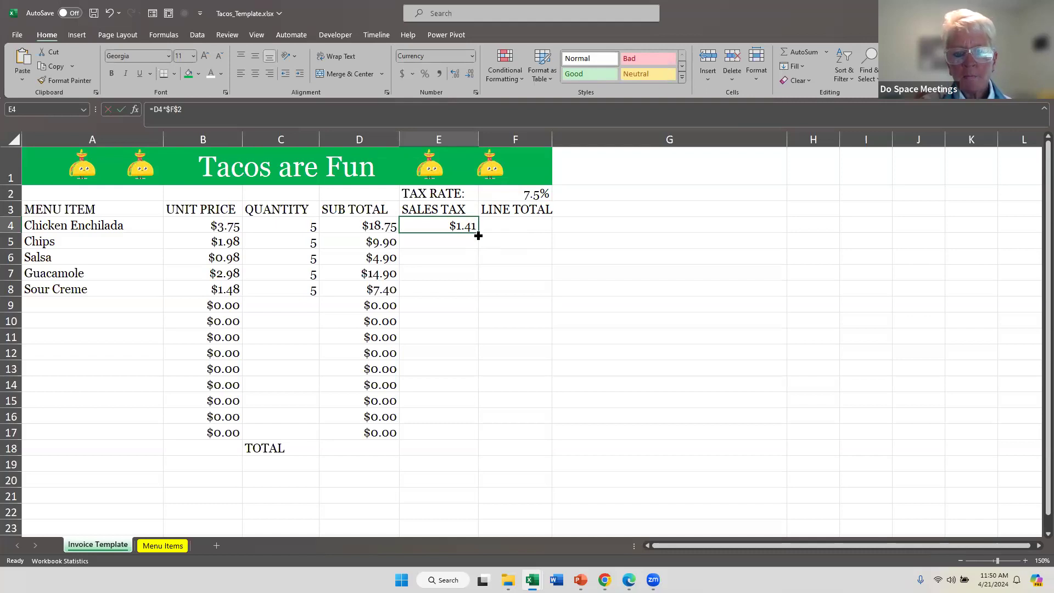
# Fill the sales tax formula from E4 down through E17 and clear the extra formula in E18
pyautogui.press('Return')
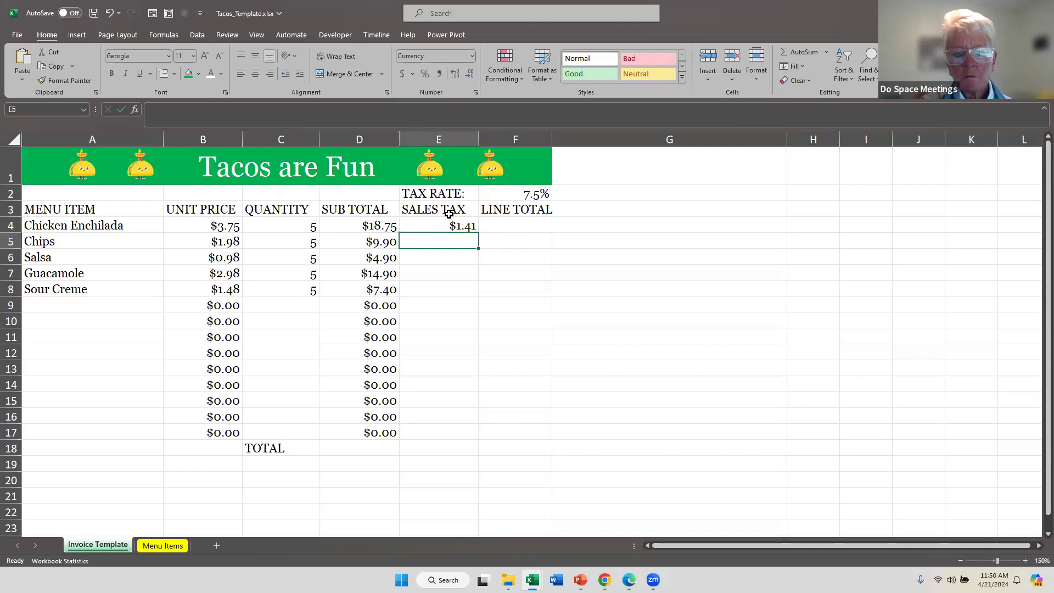
pyautogui.click(446, 223)
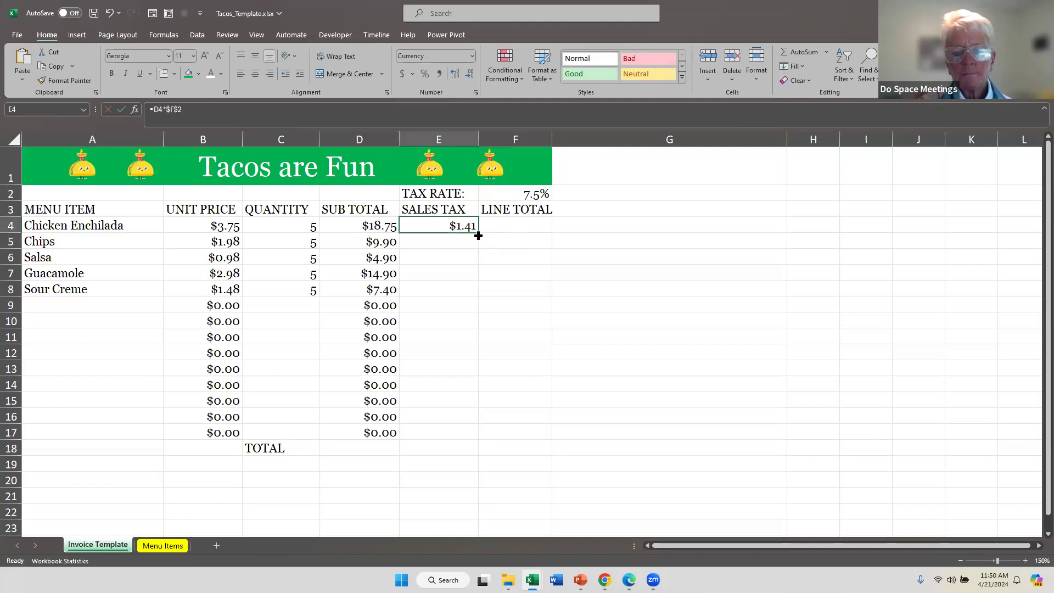
pyautogui.doubleClick(478, 235)
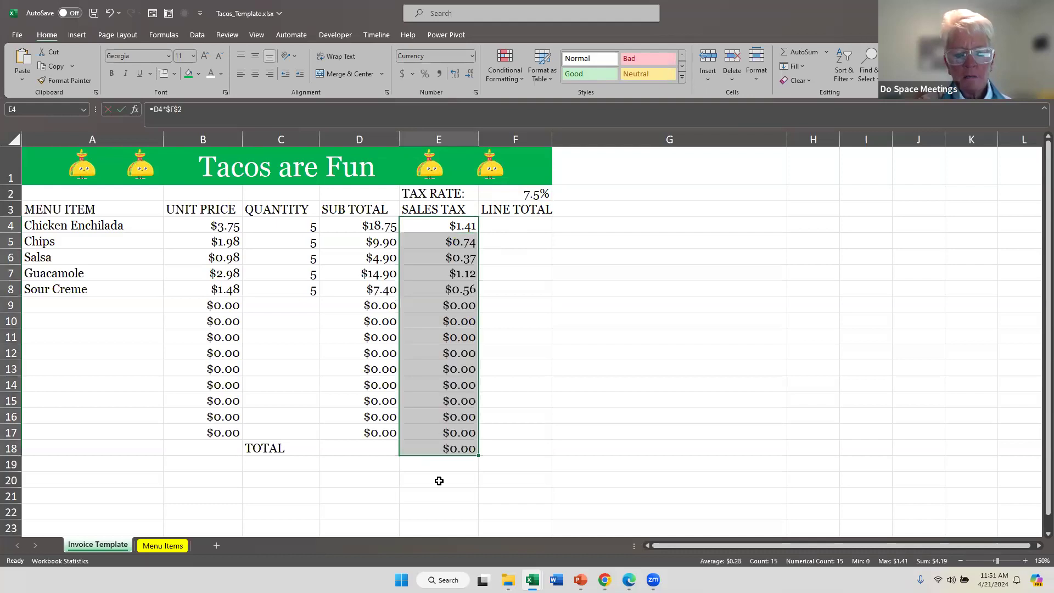
pyautogui.click(440, 449)
pyautogui.press('Delete')
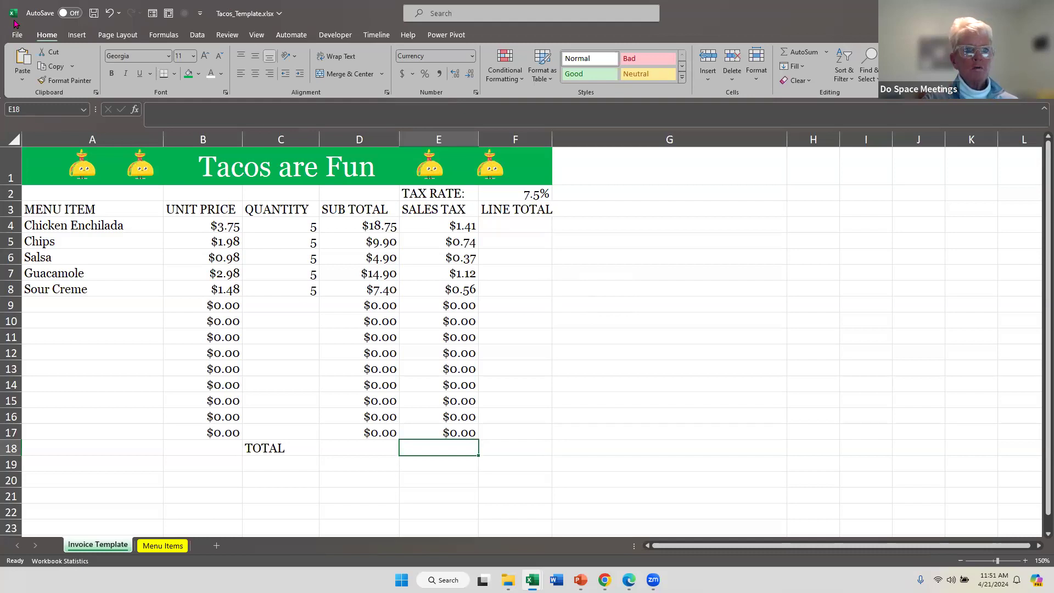
# Show the sheet's formulas to examine the absolute tax rate reference in the sales tax column, and switch back to values
pyautogui.click(166, 39)
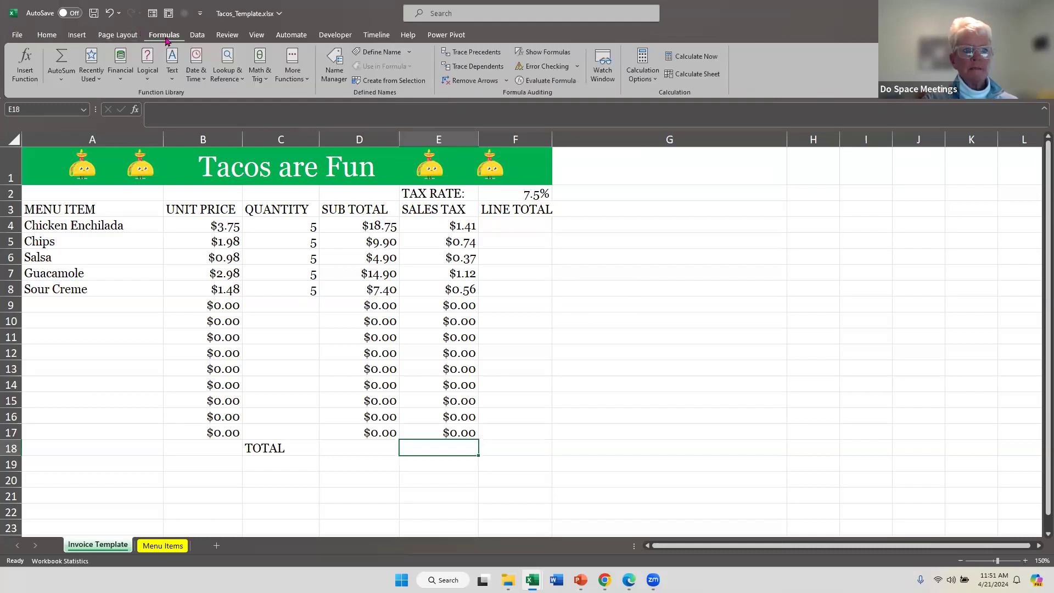
pyautogui.click(532, 55)
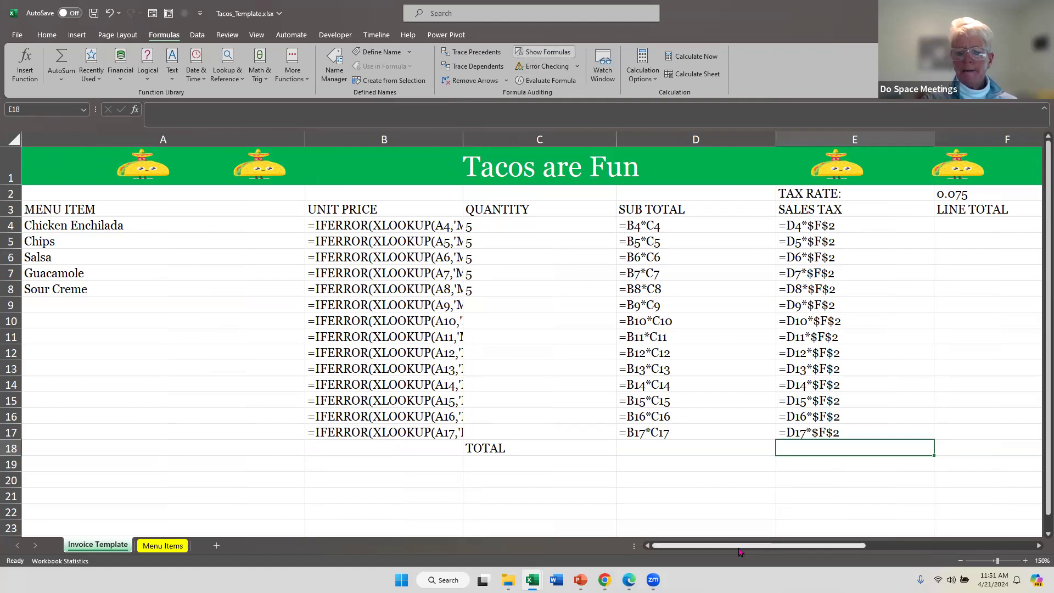
pyautogui.moveTo(739, 544); pyautogui.dragTo(778, 550)
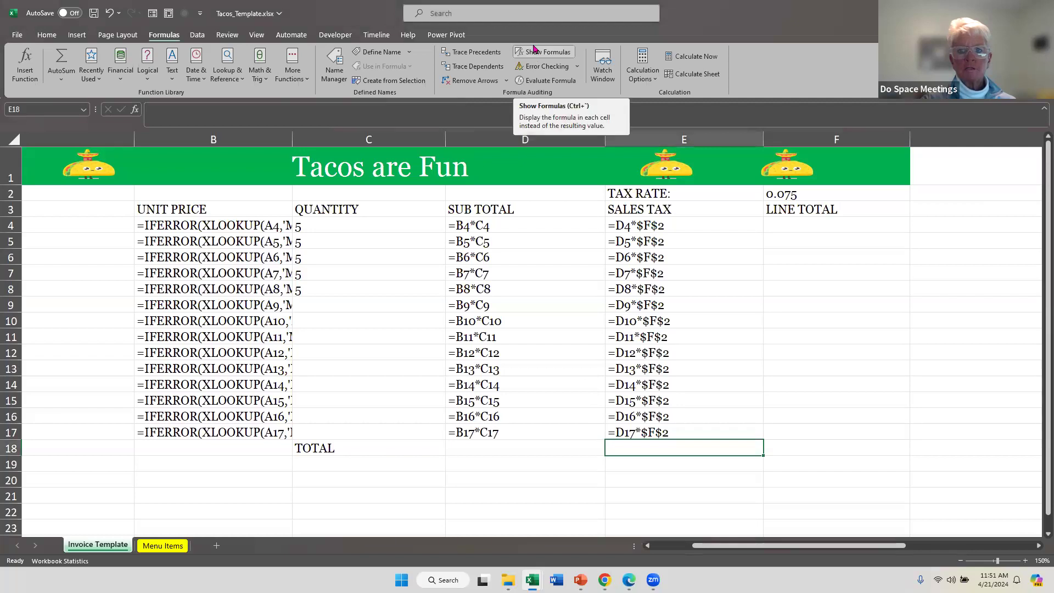
pyautogui.click(536, 53)
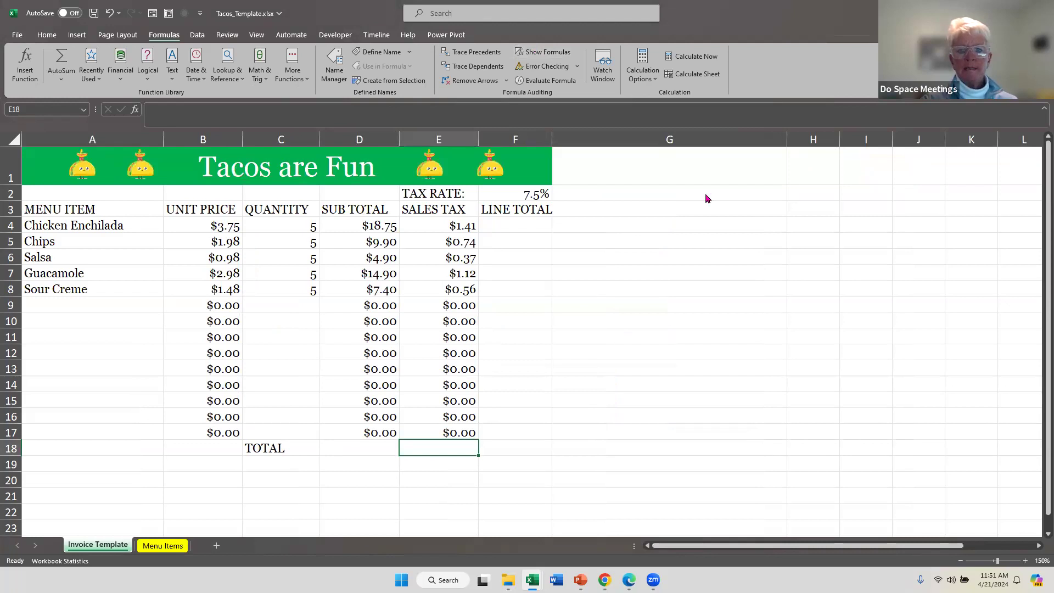
# Set the tax rate in F2 to 8% and check the references in the E4 sales tax formula
pyautogui.click(519, 194)
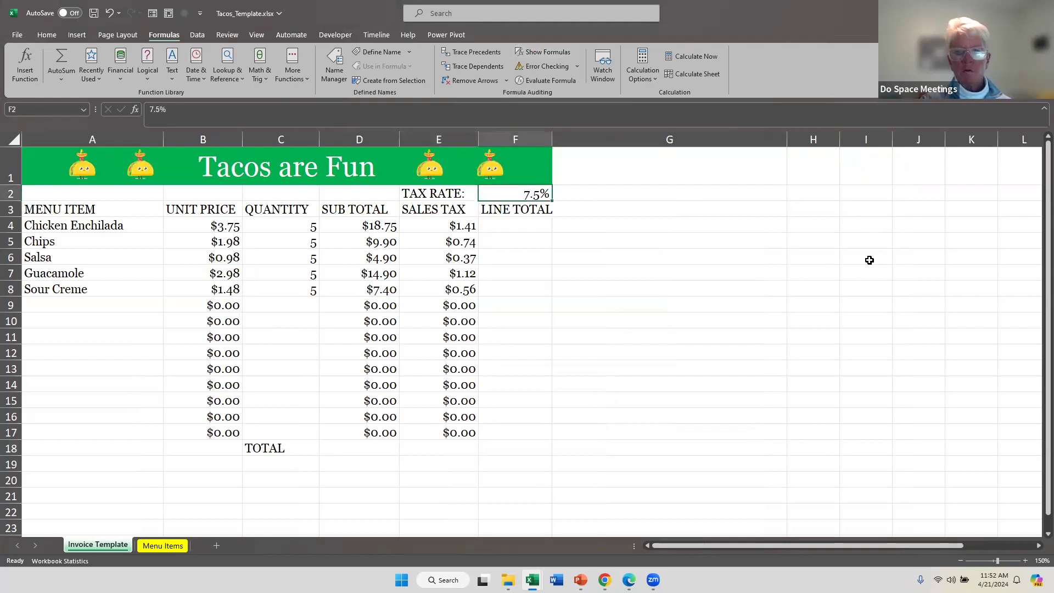
pyautogui.write('8')
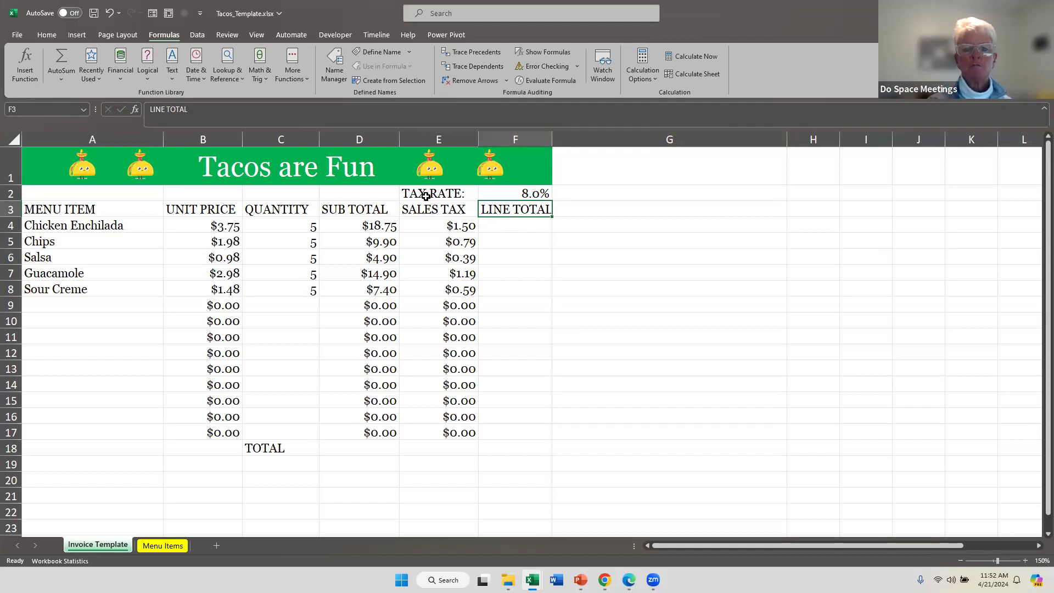
pyautogui.click(439, 226)
pyautogui.doubleClick(439, 226)
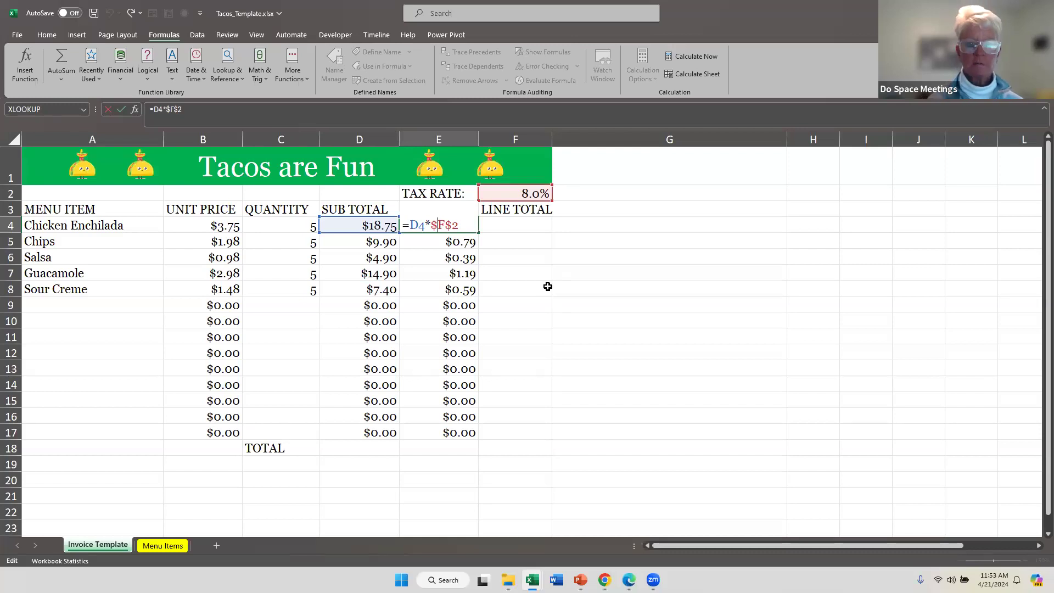
pyautogui.press('Return')
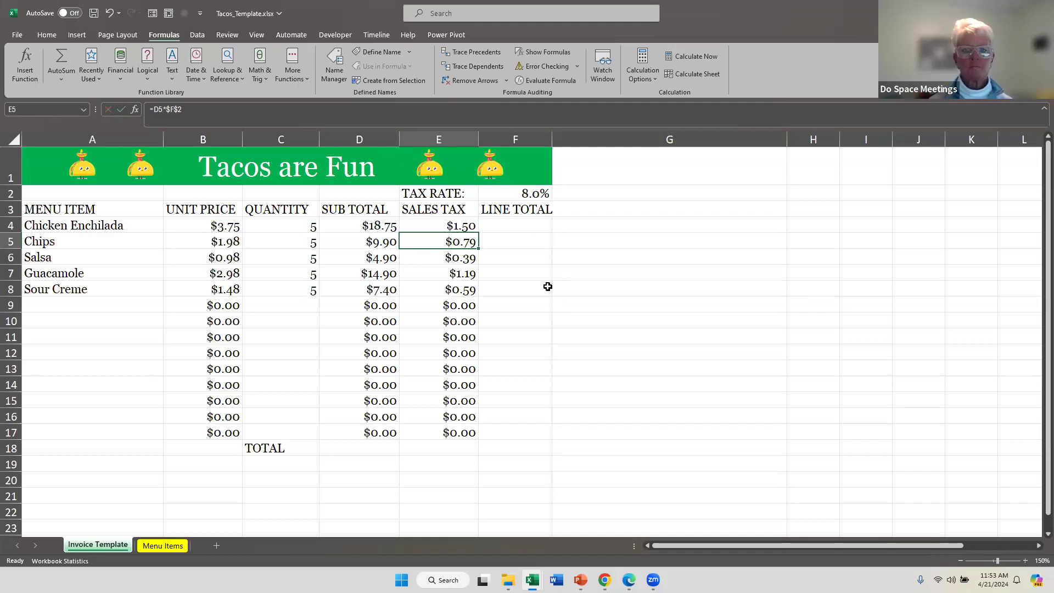
# Calculate the line total in F4 with =D4+E4 and fill the formula down through F17
pyautogui.click(524, 227)
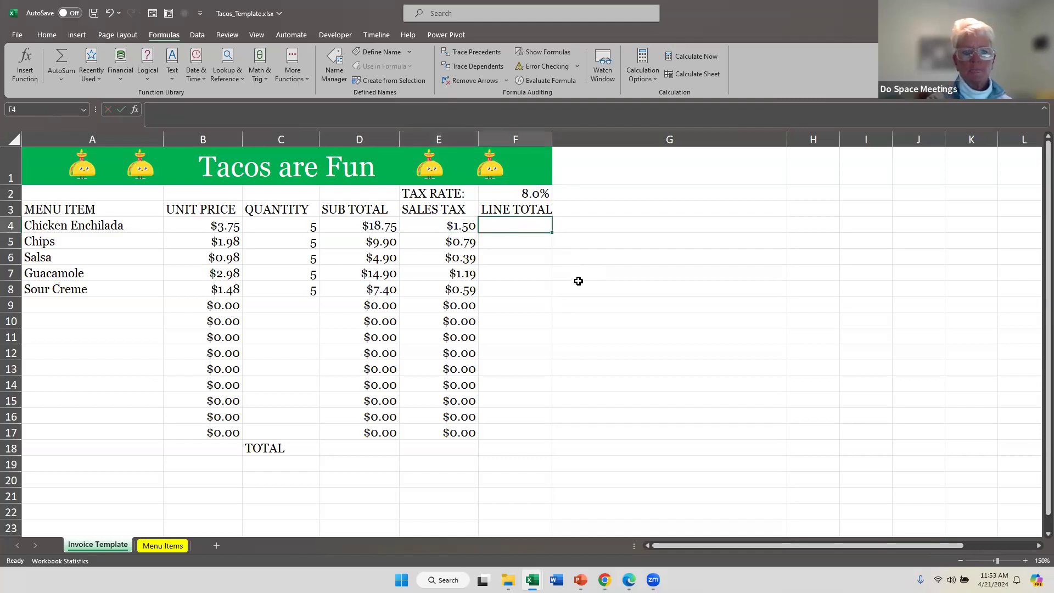
pyautogui.write('=')
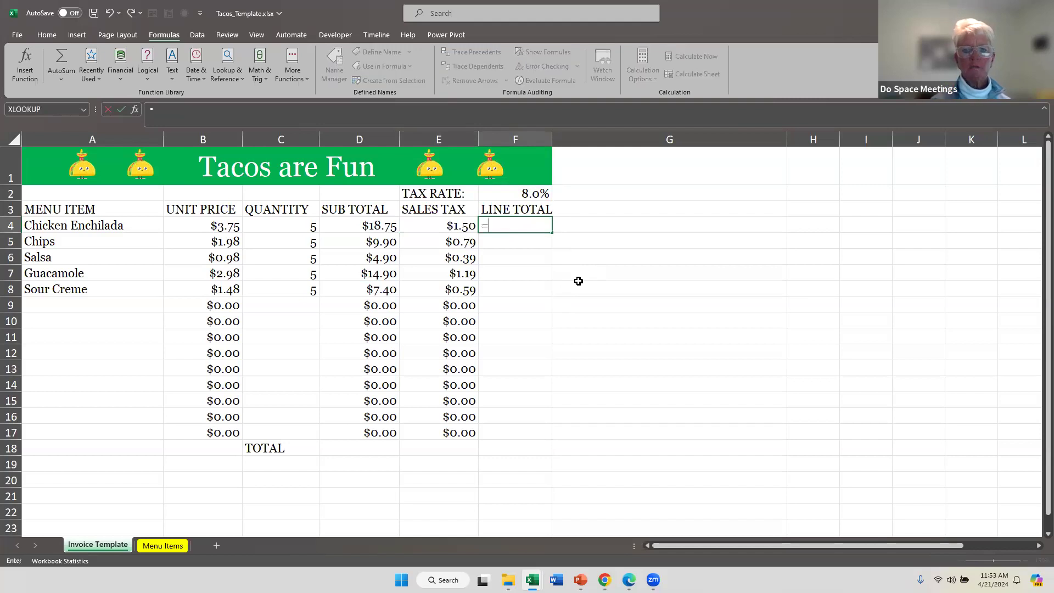
pyautogui.click(374, 228)
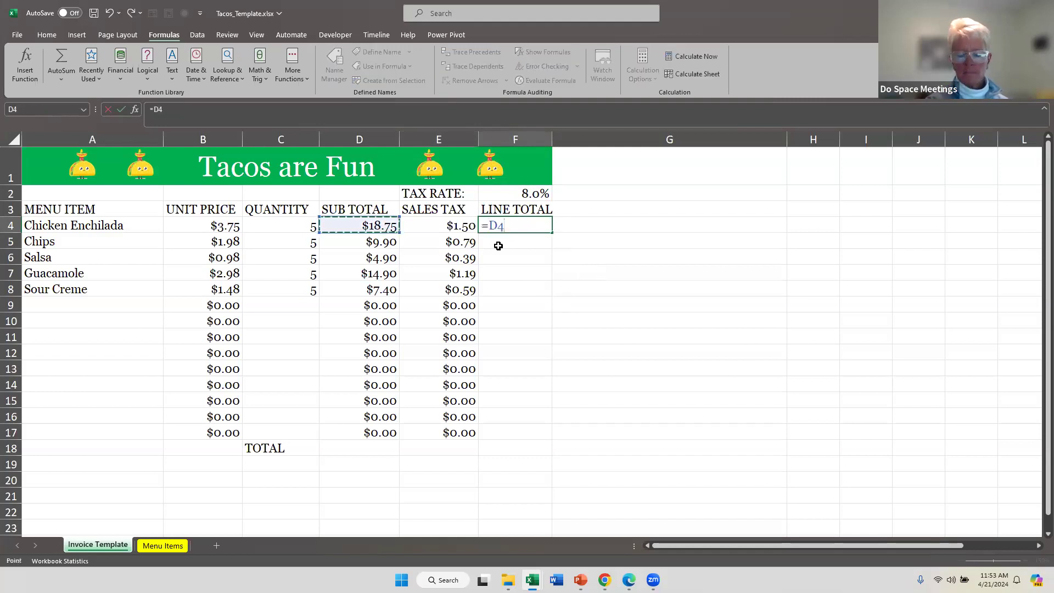
pyautogui.write('+')
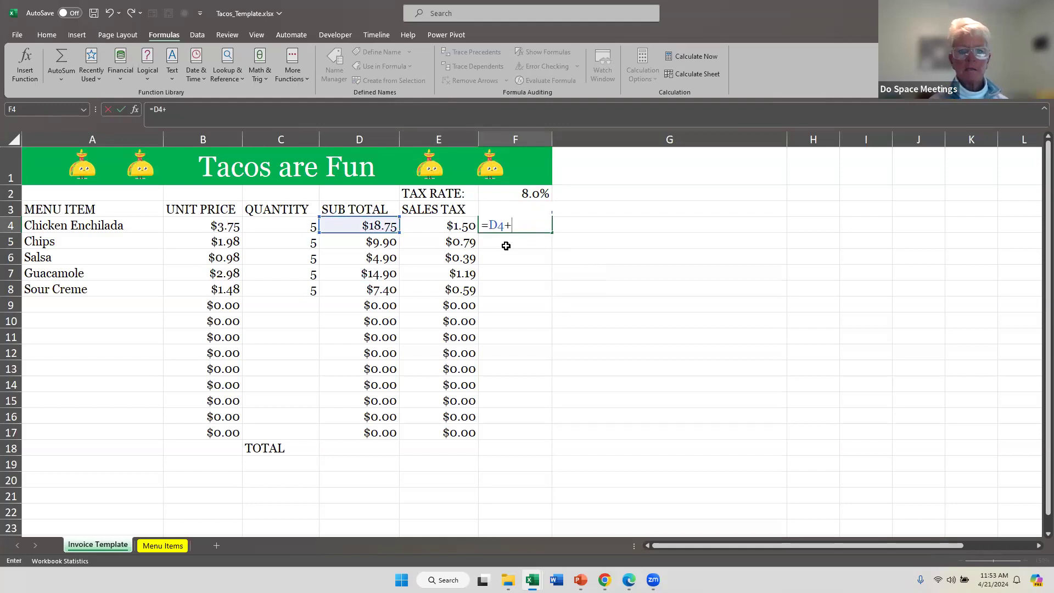
pyautogui.click(431, 227)
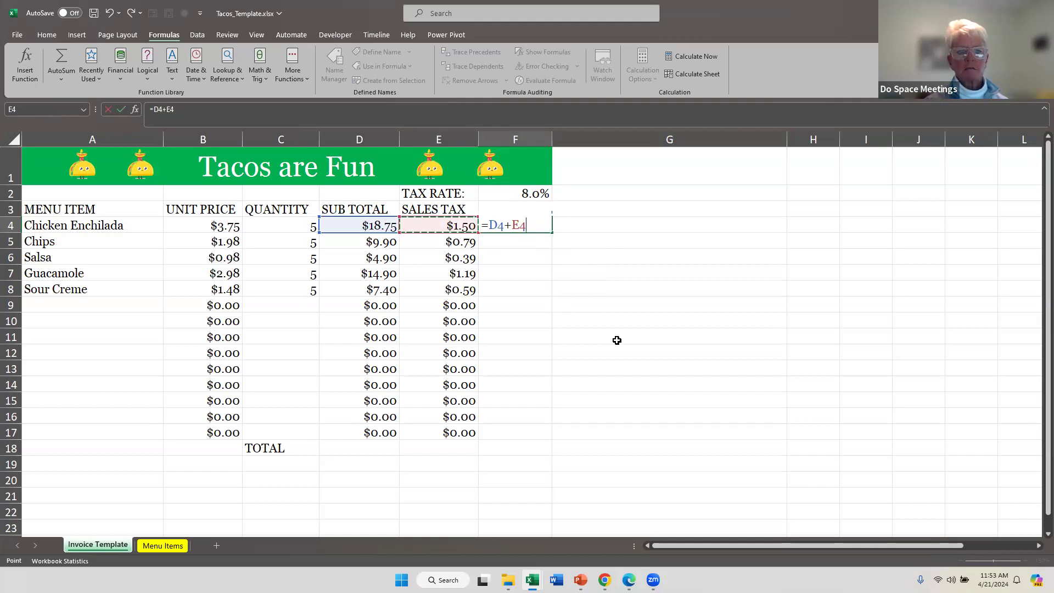
pyautogui.press('Return')
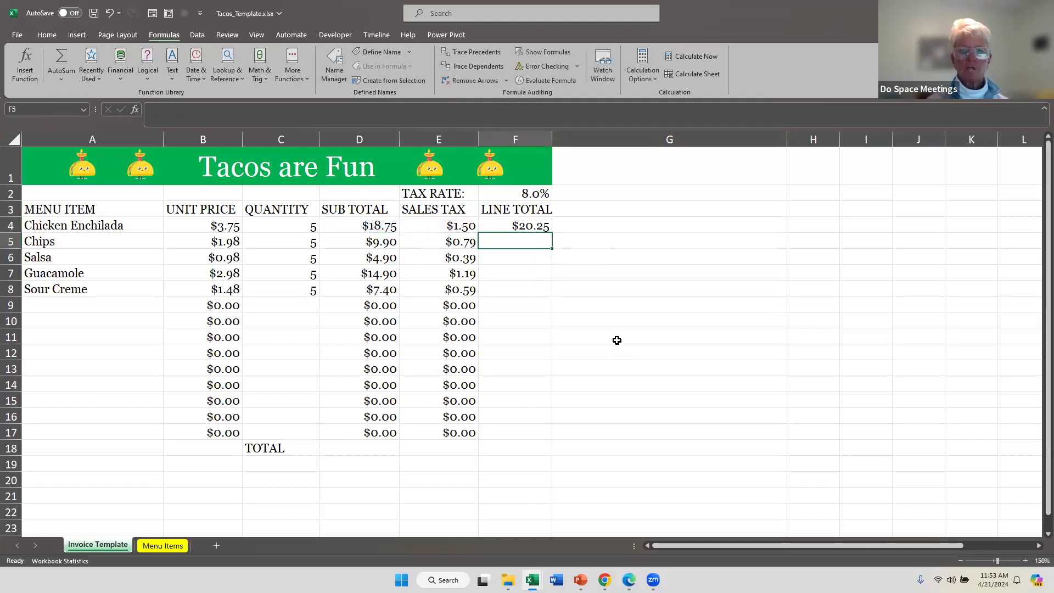
pyautogui.click(494, 227)
pyautogui.moveTo(552, 232); pyautogui.dragTo(531, 434)
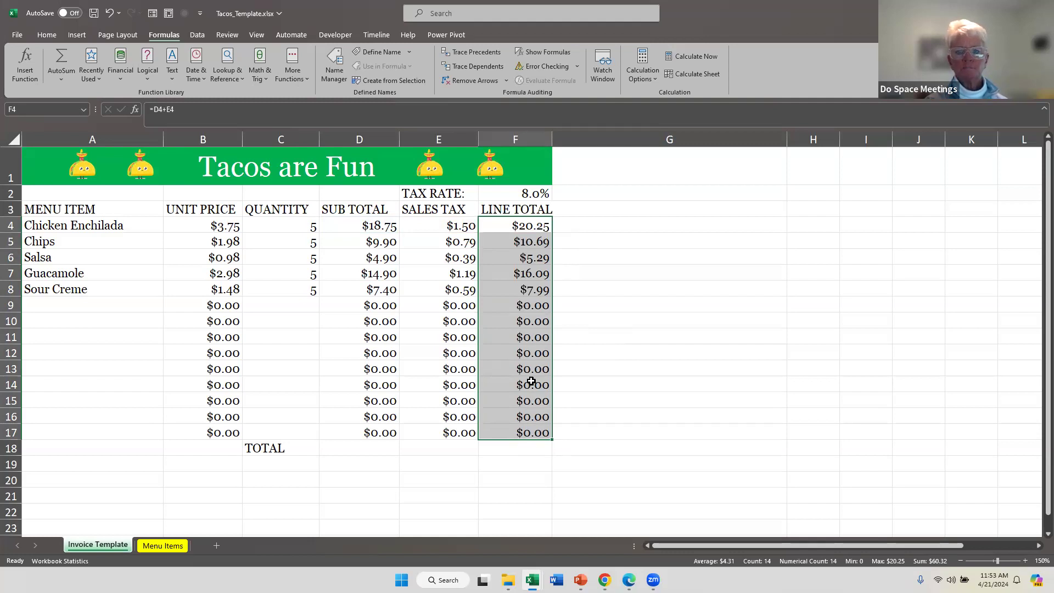
# Total the subtotal column in D18 with AutoSum, using =SUM(D4:D17)
pyautogui.click(352, 450)
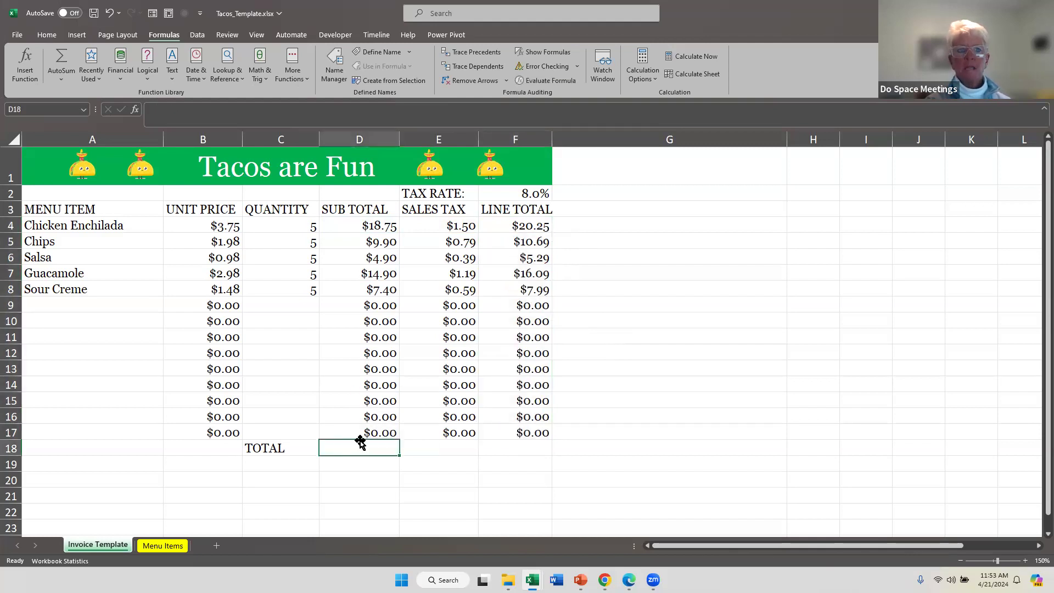
pyautogui.click(44, 37)
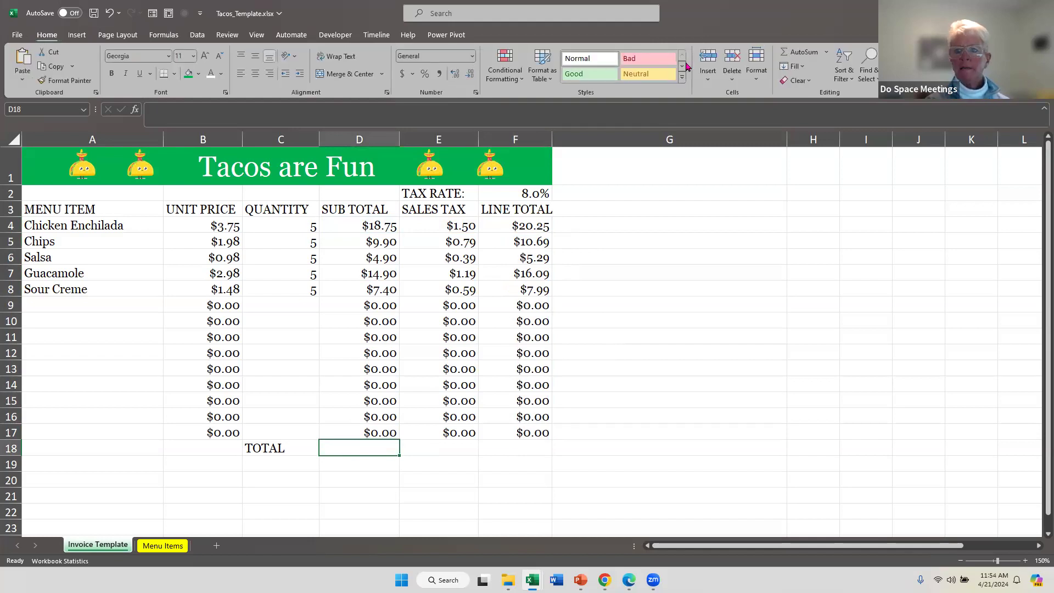
pyautogui.click(792, 53)
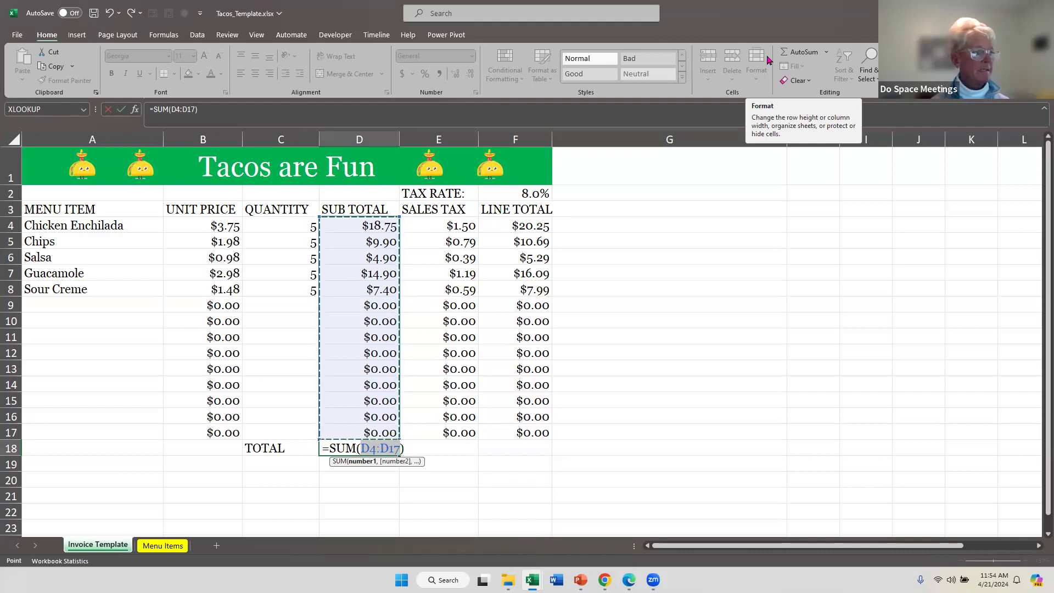
pyautogui.press('Return')
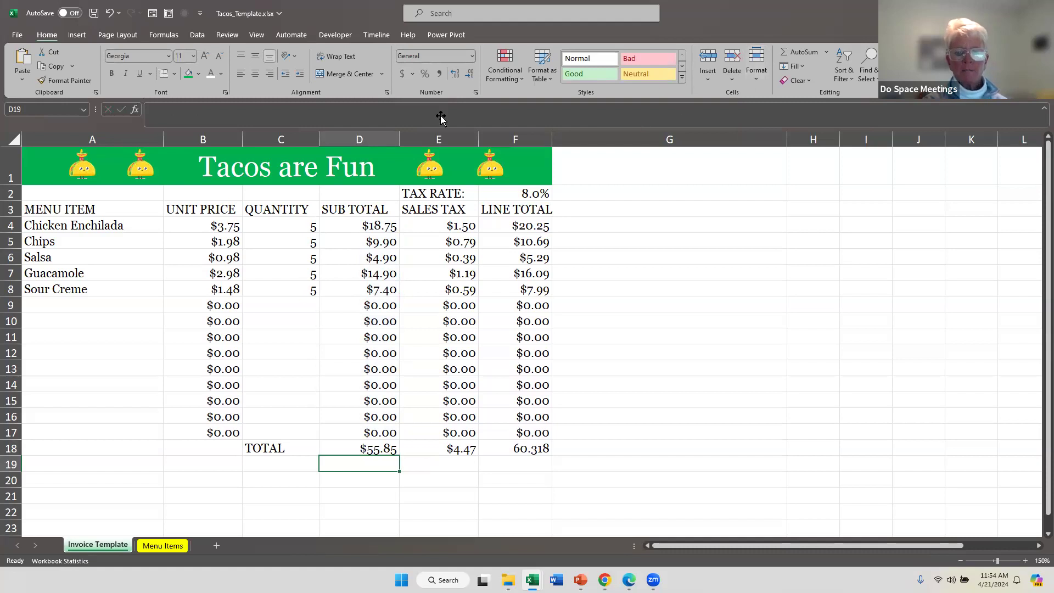
# Apply the Currency number format to the grand total in F18
pyautogui.click(523, 448)
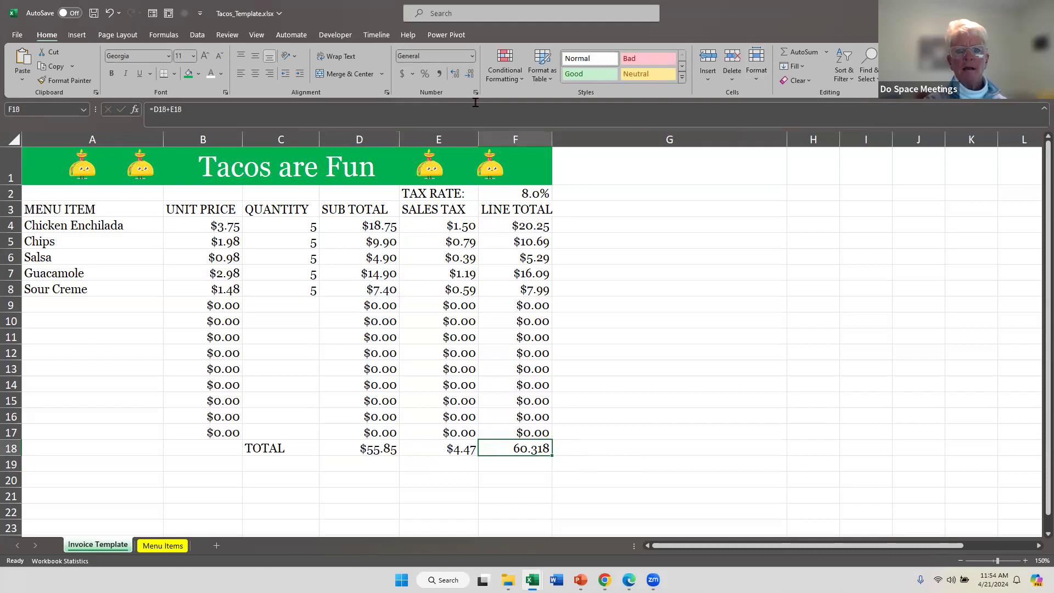
pyautogui.click(472, 57)
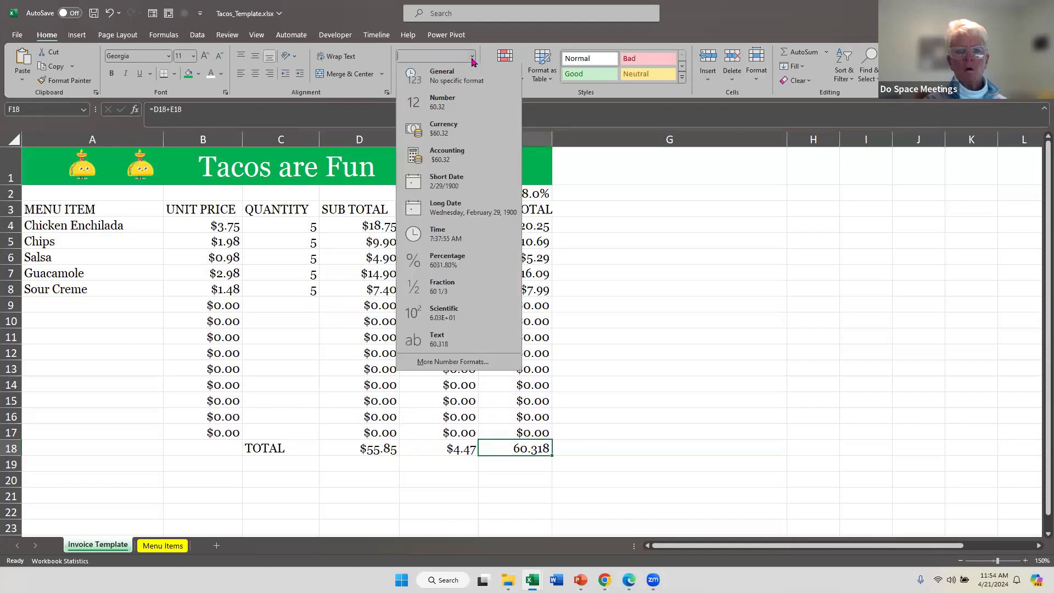
pyautogui.click(457, 132)
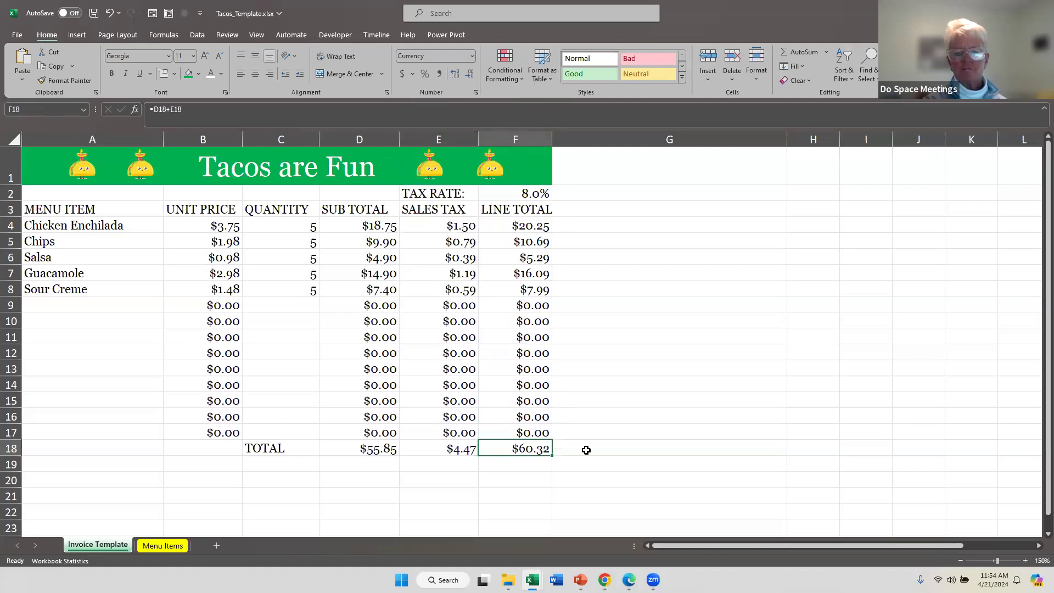
pyautogui.click(595, 414)
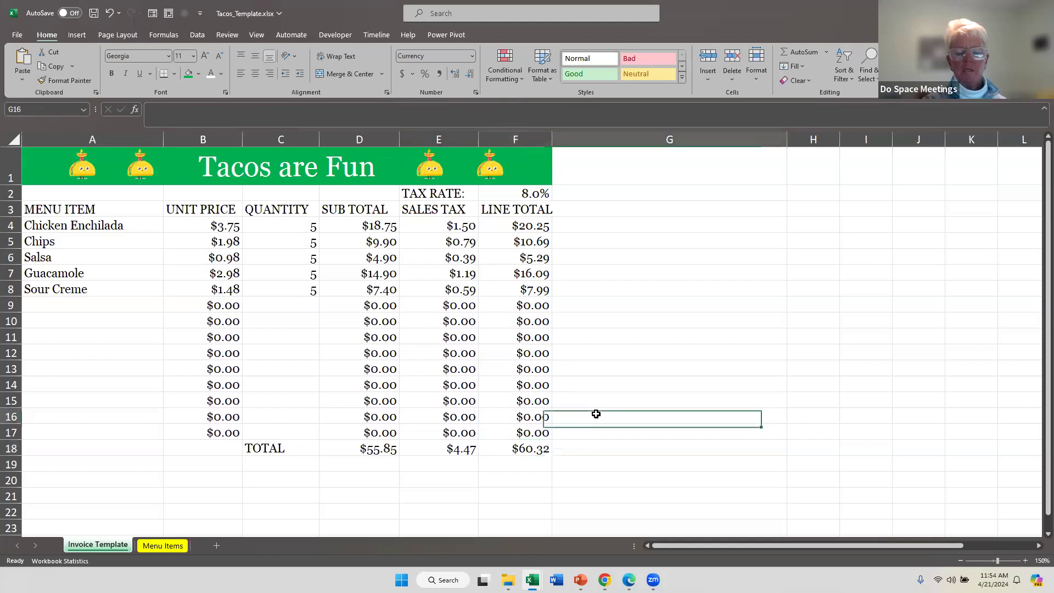
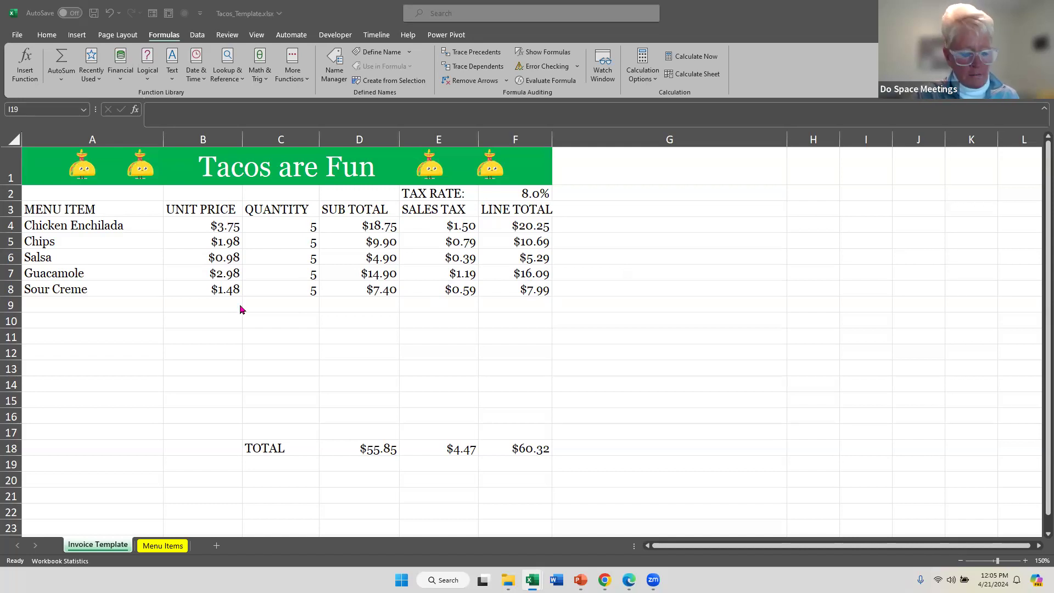
# Undo the clearing of B9:F17 and clear the formulas in that range again
pyautogui.click(230, 317)
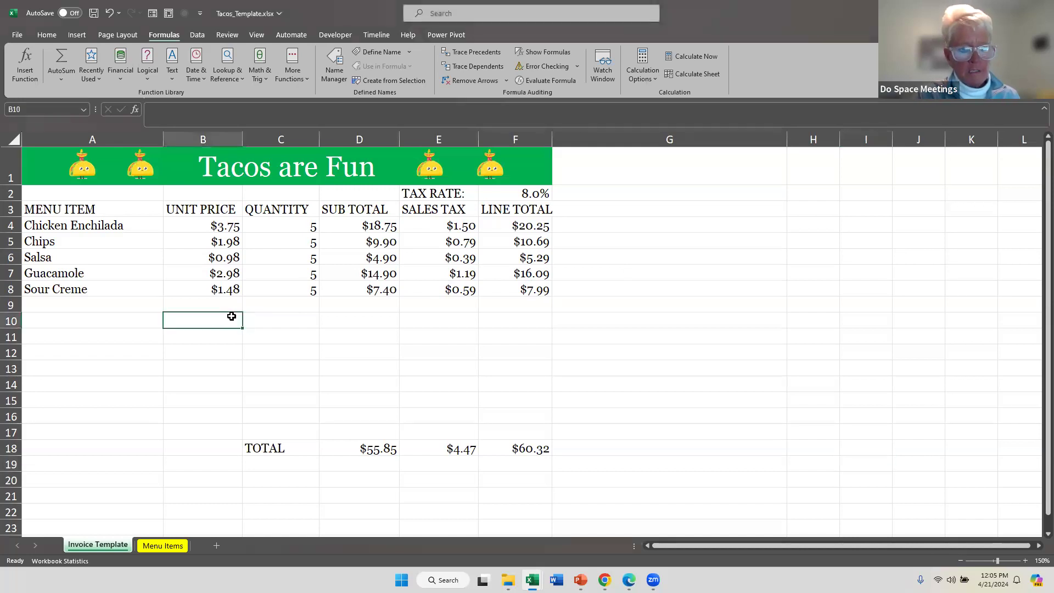
pyautogui.hotkey('ctrl', 'z')
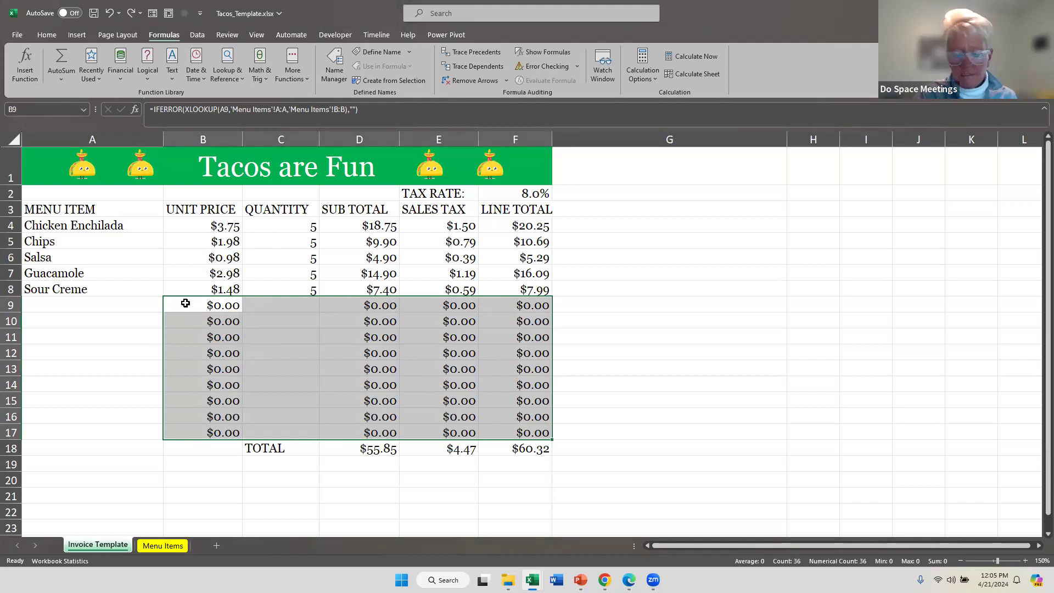
pyautogui.press('Delete')
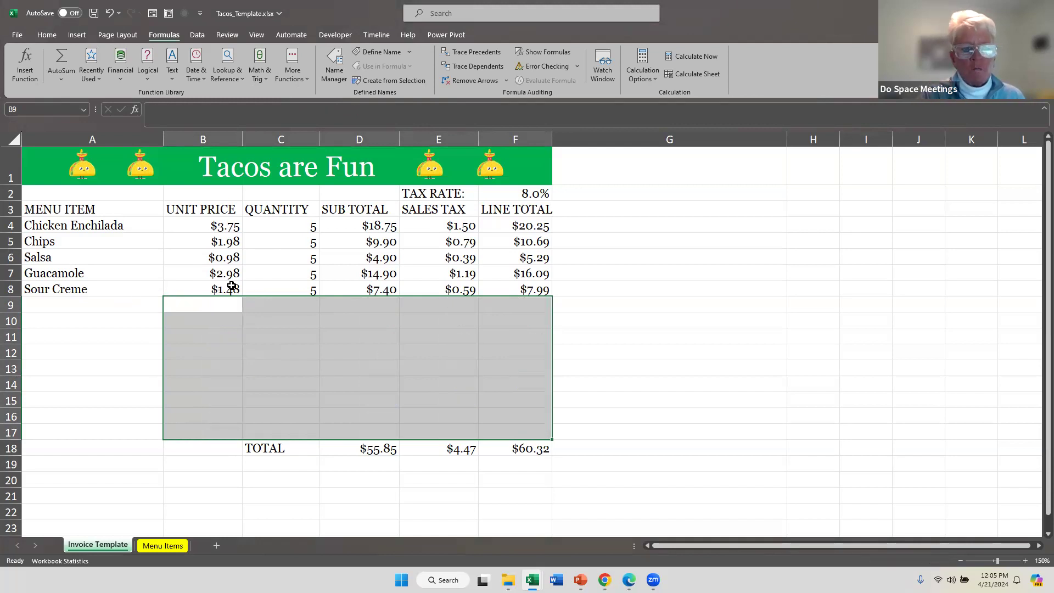
# Open the list of menu items in cell A9
pyautogui.click(114, 311)
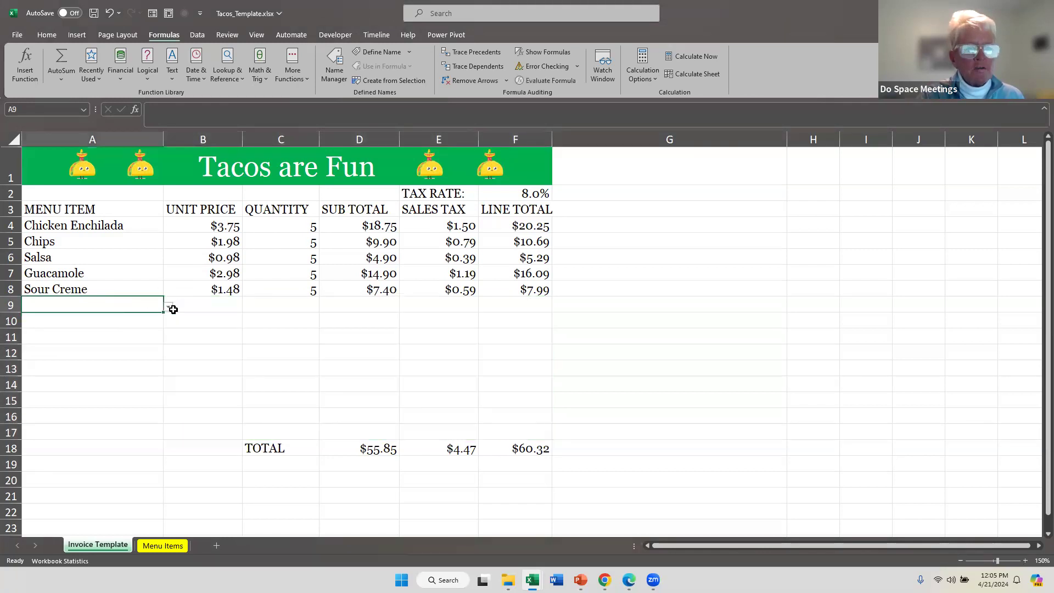
pyautogui.click(169, 308)
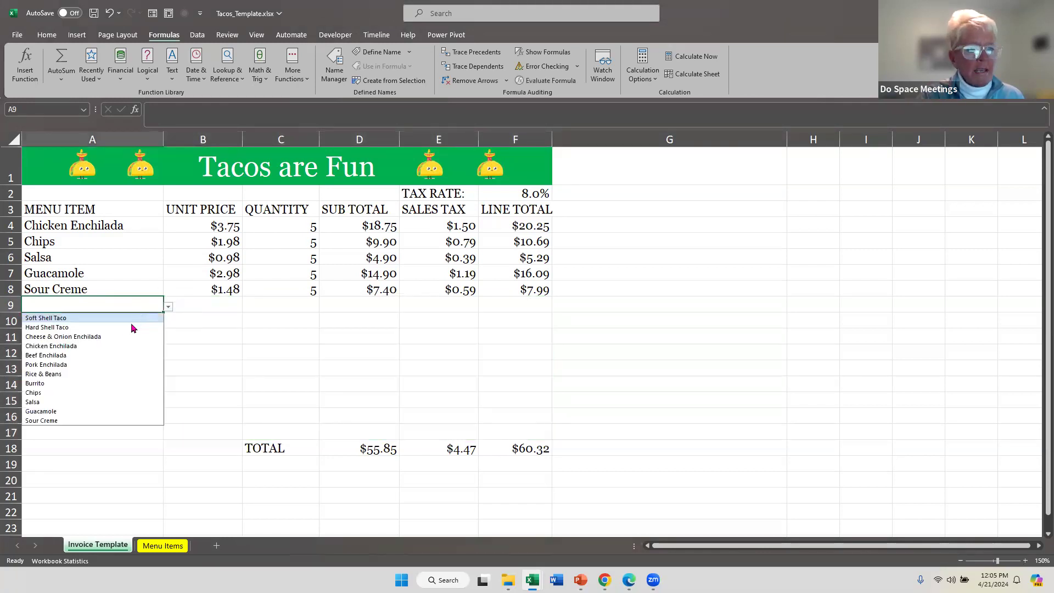
# Choose Cheese & Onion Enchilada as the menu item in A9 and fill B8:F8 down to row 9
pyautogui.click(123, 341)
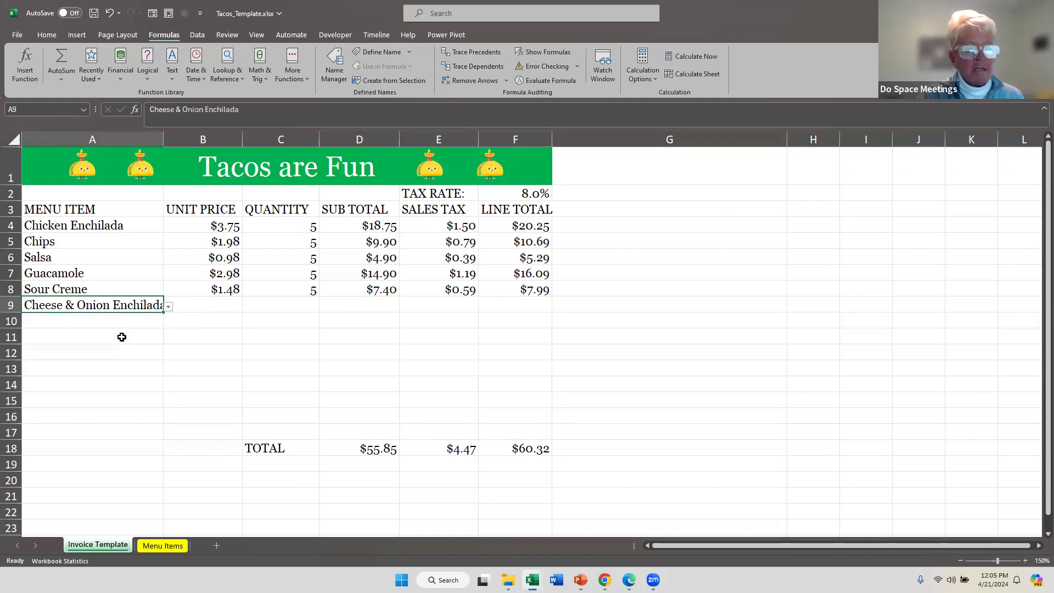
pyautogui.click(221, 290)
pyautogui.moveTo(221, 289); pyautogui.dragTo(524, 289)
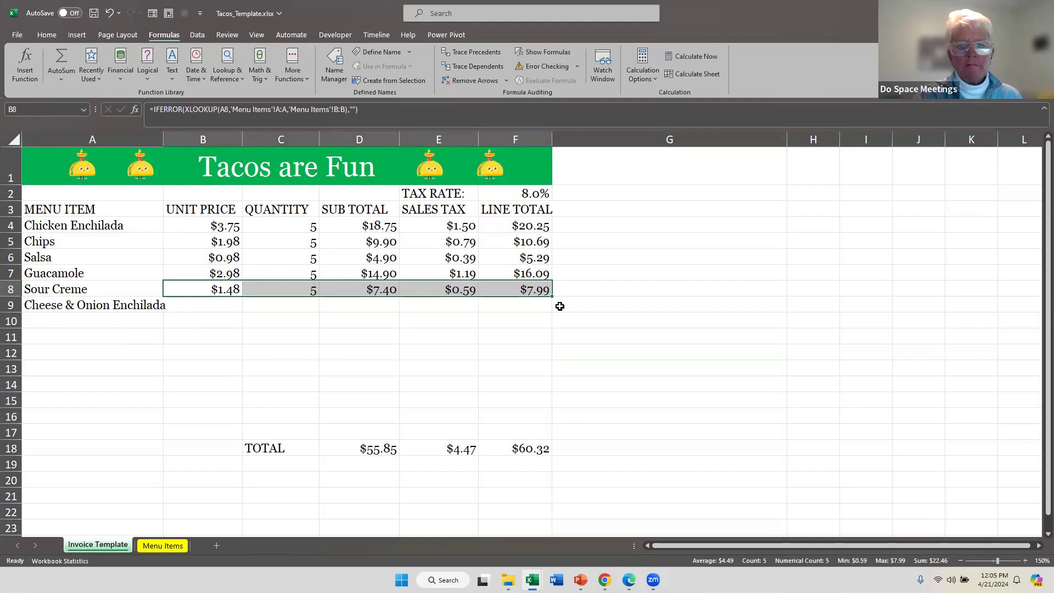
pyautogui.moveTo(550, 296); pyautogui.dragTo(547, 313)
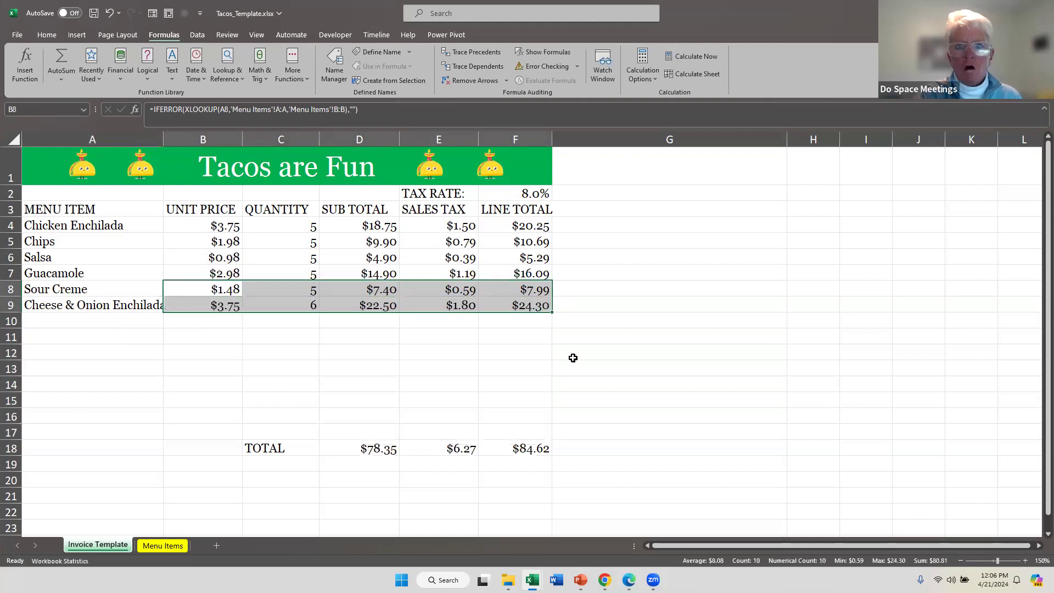
pyautogui.click(610, 340)
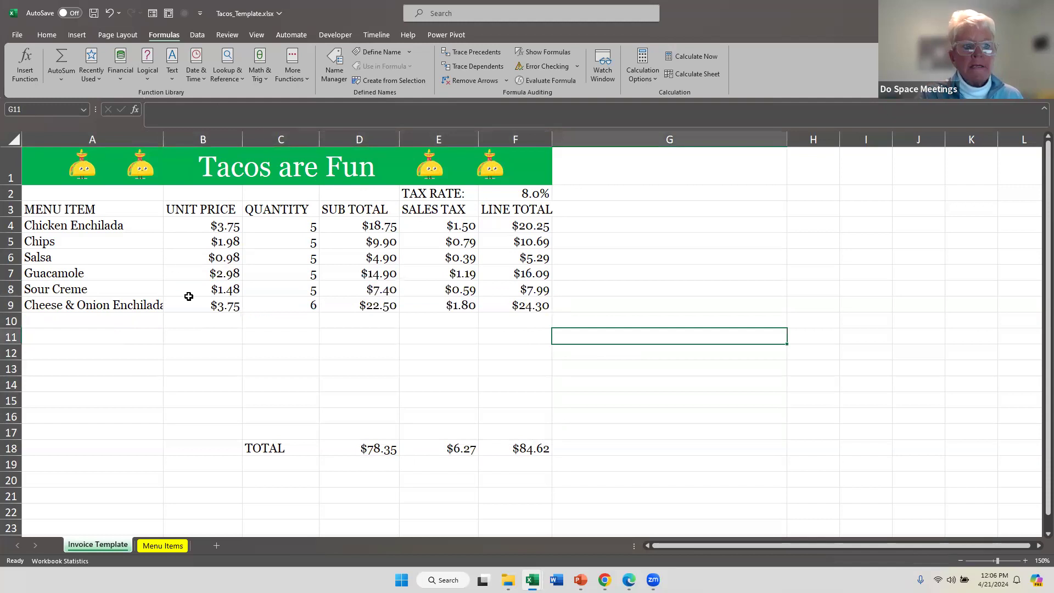
# Widen column A so the full Cheese & Onion Enchilada name fits in its cell
pyautogui.moveTo(160, 134); pyautogui.dragTo(203, 139)
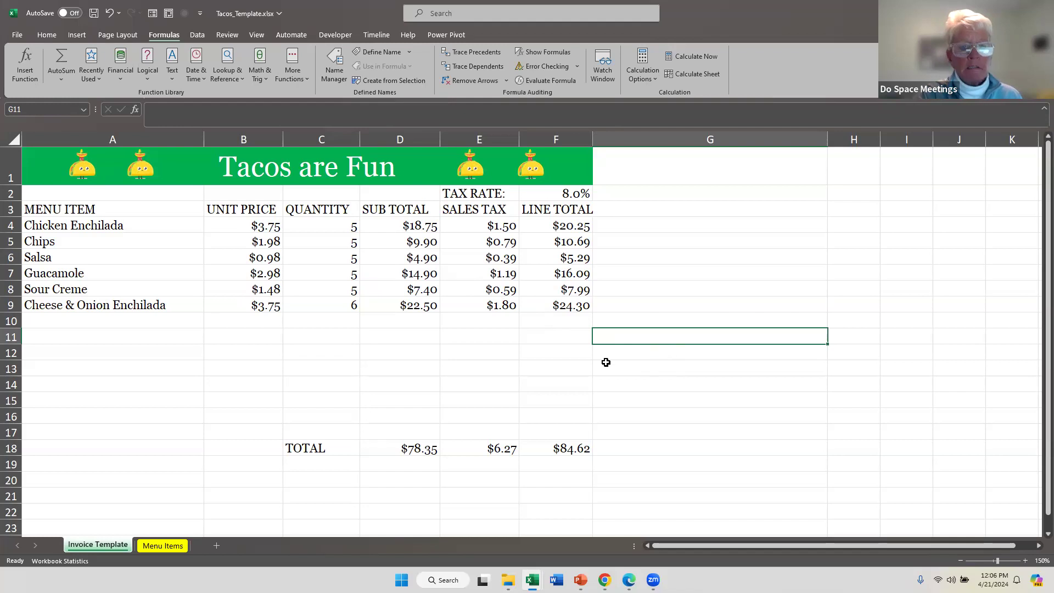
pyautogui.click(119, 306)
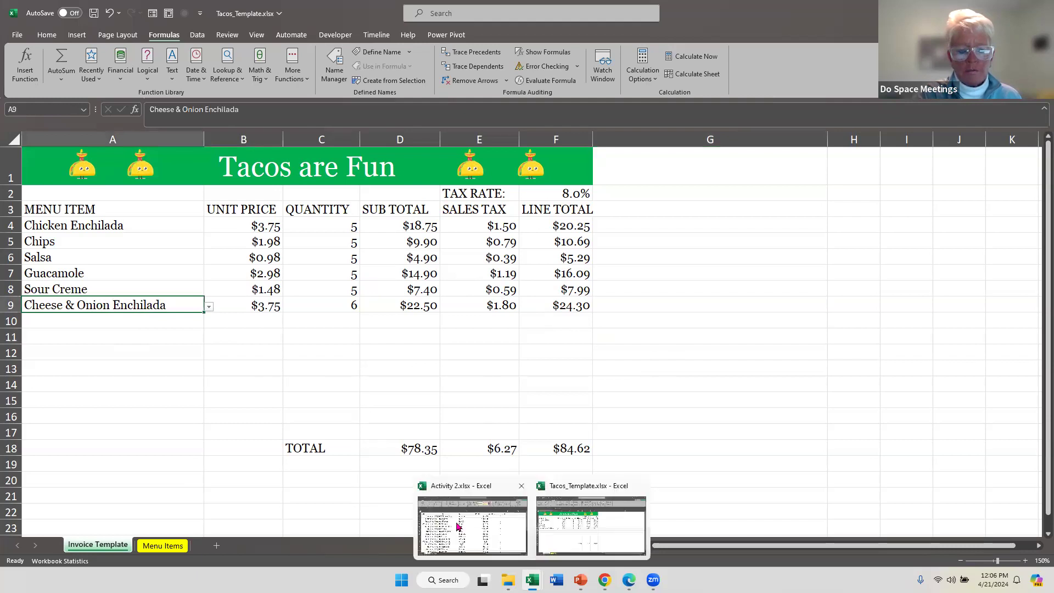
# Switch to the Activity 2.xlsx workbook and select the header cells A1:F1 on the 2024 Expenses sheet
pyautogui.click(458, 525)
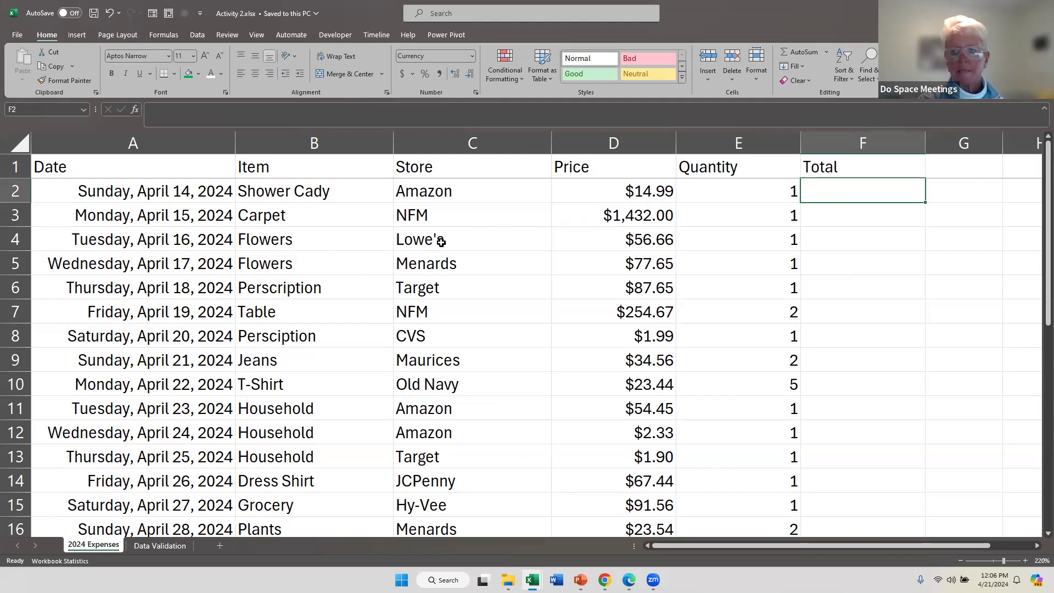
pyautogui.click(254, 219)
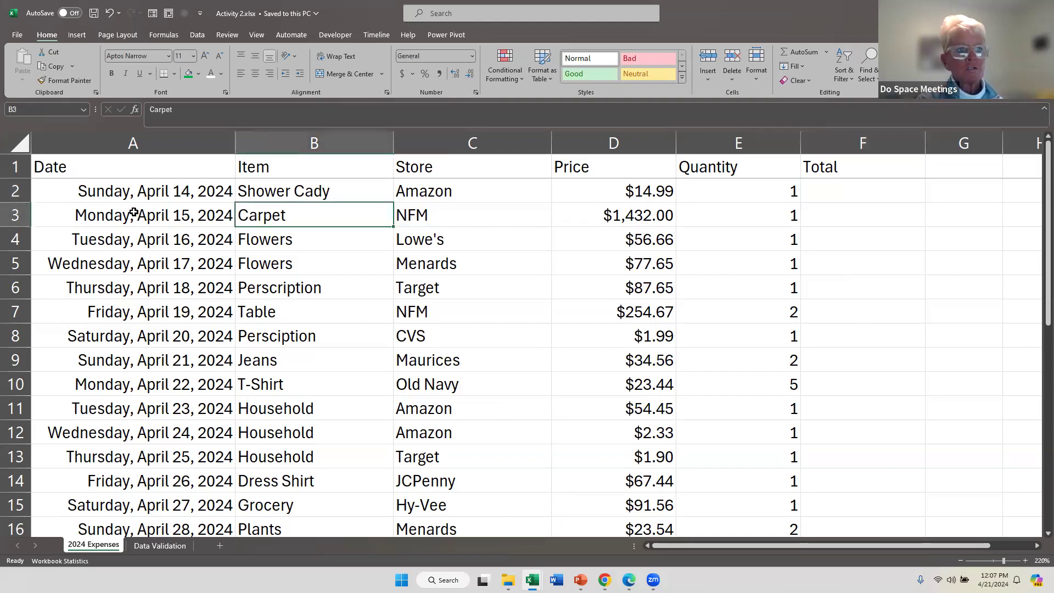
pyautogui.click(85, 109)
pyautogui.click(165, 212)
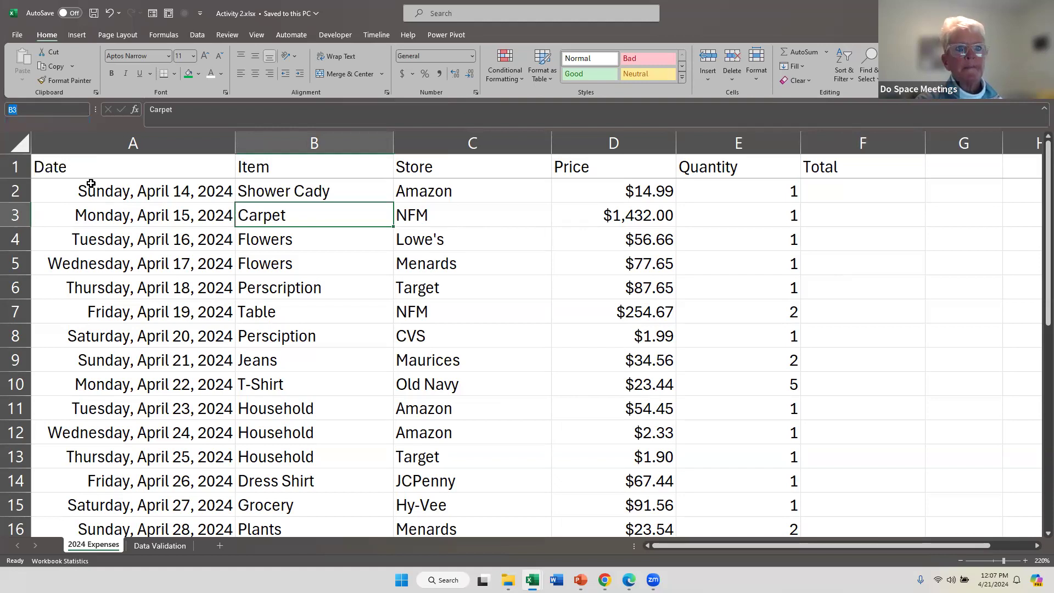
pyautogui.click(65, 166)
pyautogui.moveTo(65, 165); pyautogui.dragTo(861, 162)
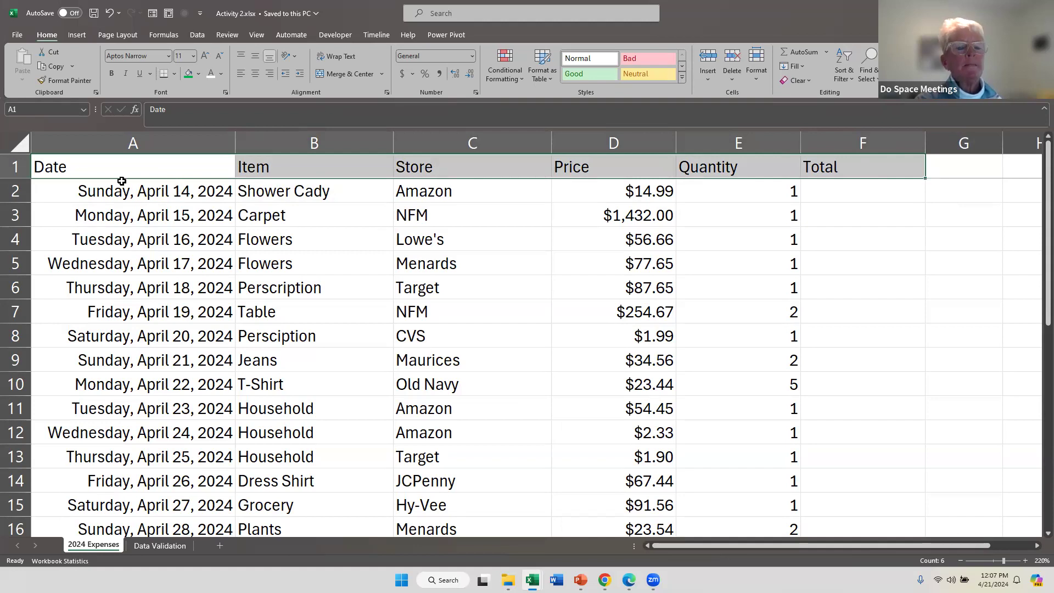
# Set the font of the entire 2024 Expenses sheet to Georgia
pyautogui.click(19, 141)
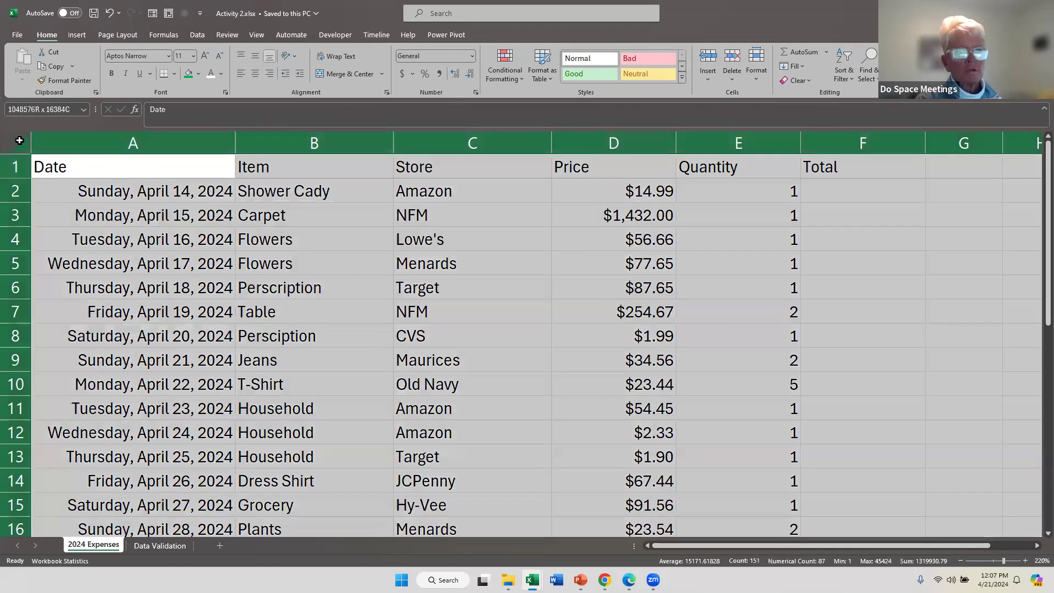
pyautogui.click(159, 52)
pyautogui.write('Georgia')
pyautogui.press('Return')
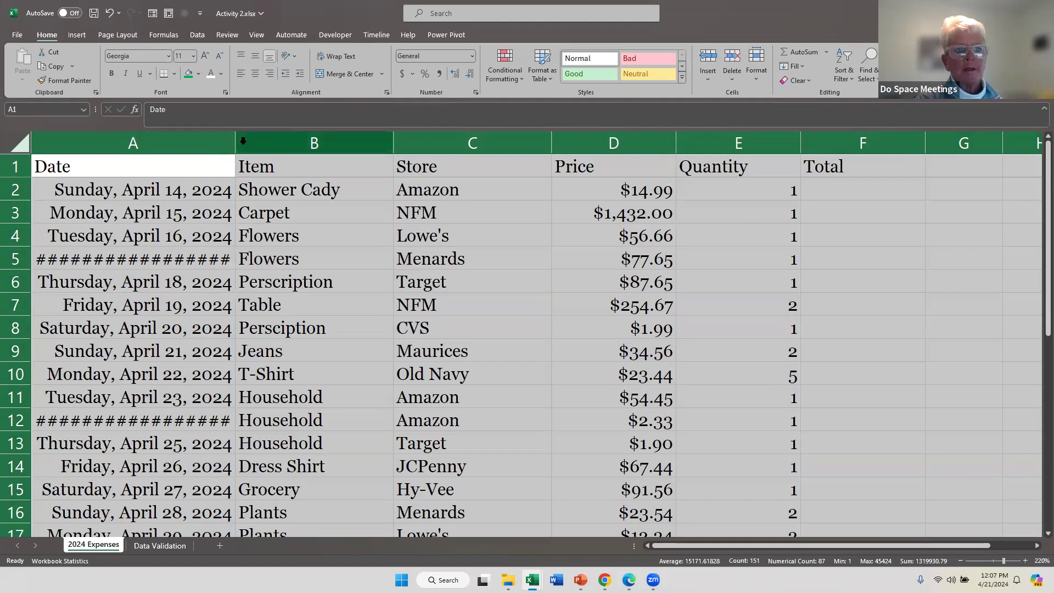
# Widen all columns of the sheet together so the long dates in column A fit, and check the rows below
pyautogui.moveTo(235, 142); pyautogui.dragTo(261, 142)
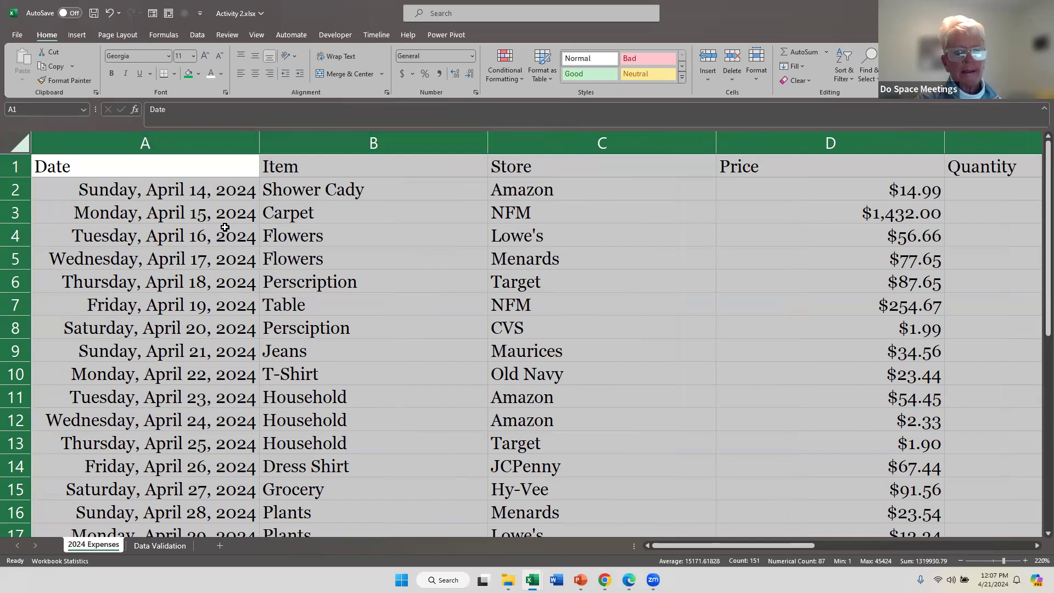
pyautogui.scroll(-12, 225, 227)
pyautogui.scroll(2, 244, 193)
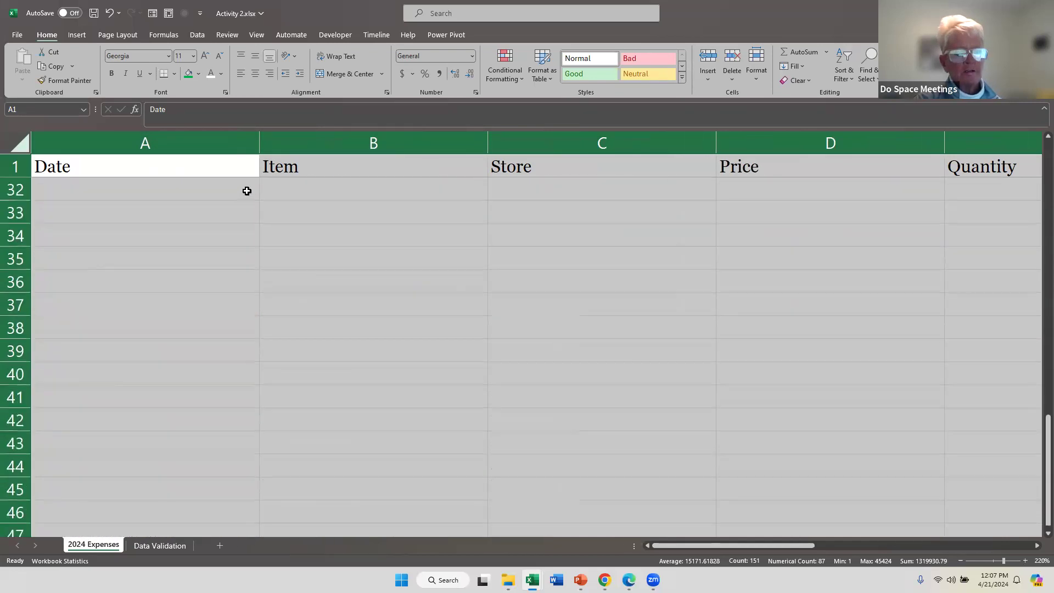
pyautogui.scroll(10, 245, 181)
pyautogui.click(227, 167)
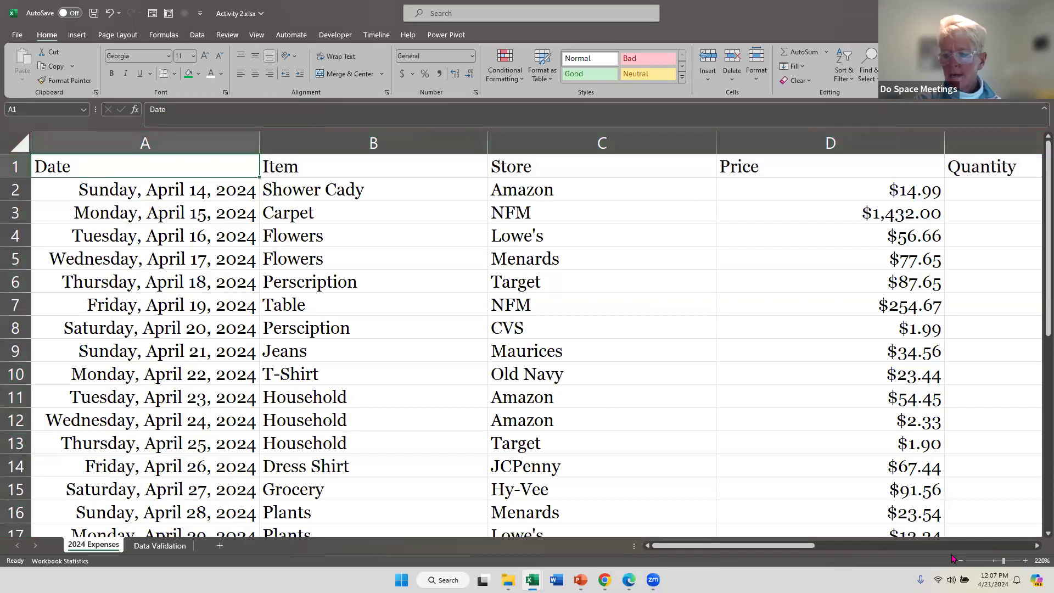
# Centre the header labels in A1:F1 horizontally, with the sheet zoomed out to 170%
pyautogui.click(959, 560)
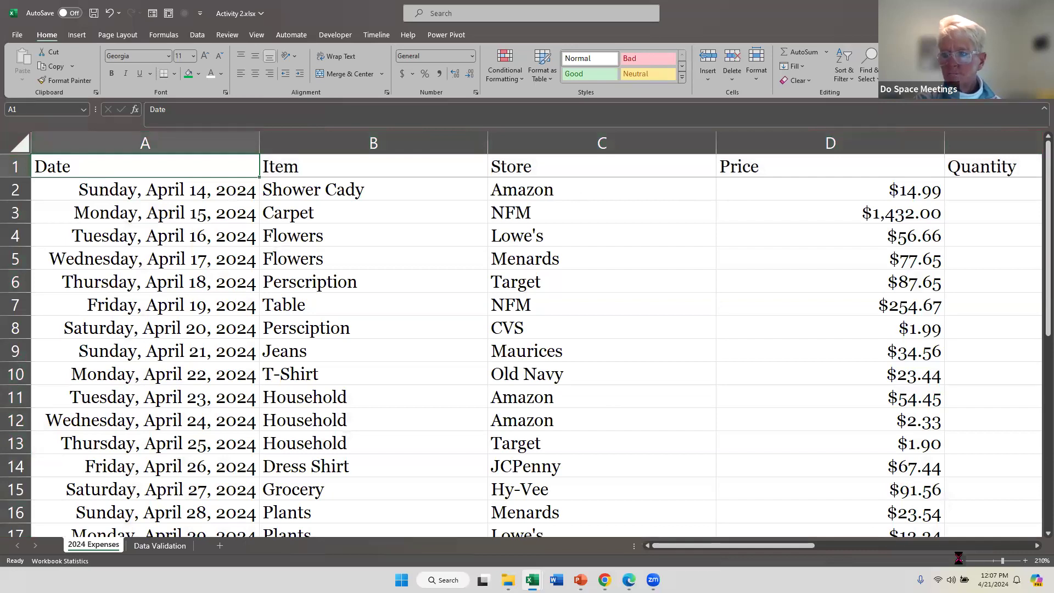
pyautogui.click(959, 560)
pyautogui.click(959, 560)
pyautogui.click(958, 560)
pyautogui.click(959, 560)
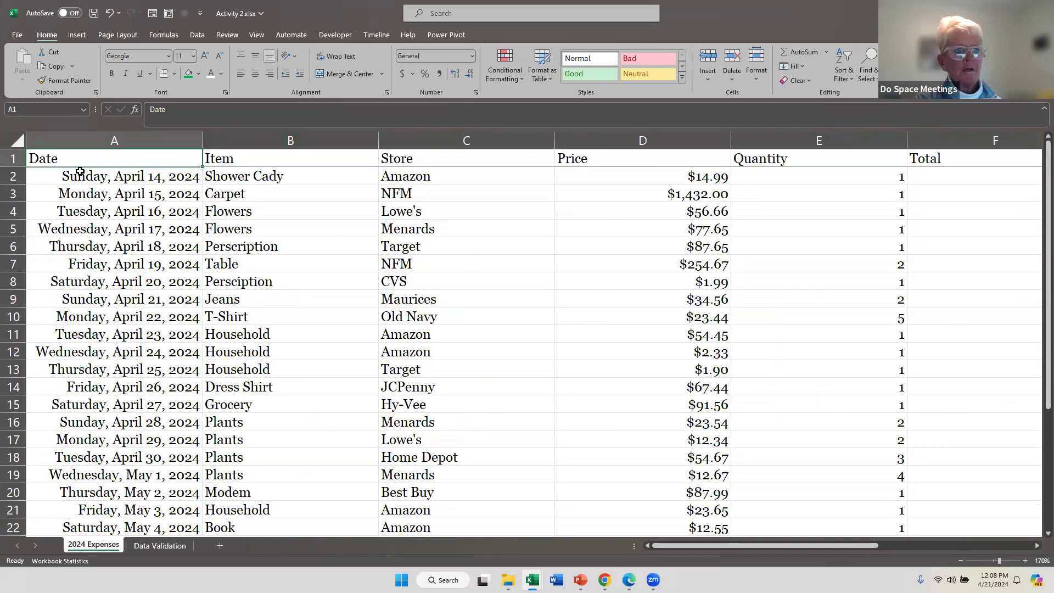
pyautogui.moveTo(126, 157)
pyautogui.mouseDown()
pyautogui.moveTo(431, 180)
pyautogui.moveTo(458, 163)
pyautogui.moveTo(837, 195)
pyautogui.moveTo(939, 157)
pyautogui.mouseUp()
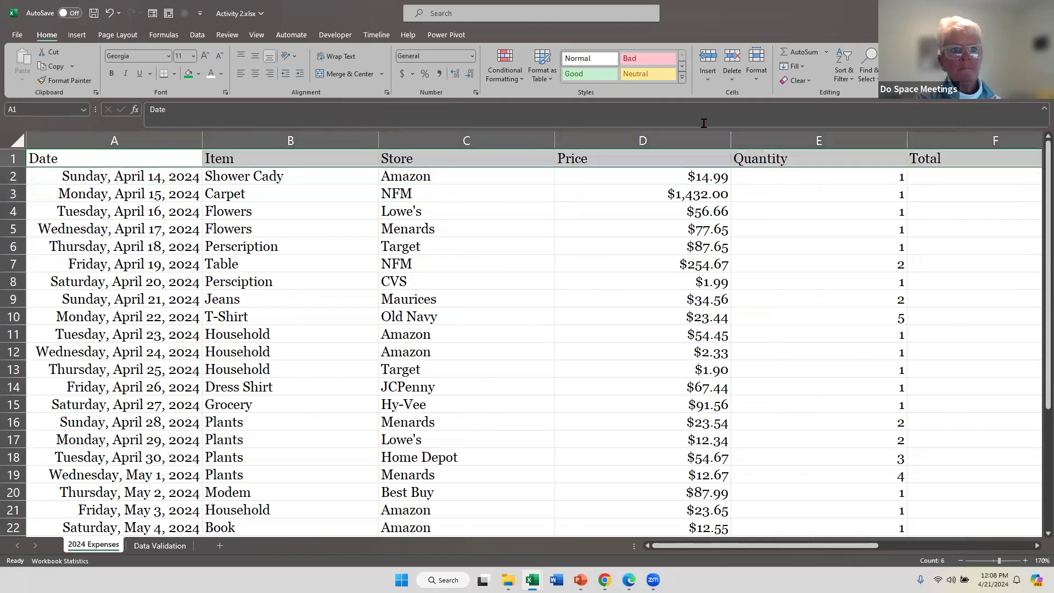
pyautogui.click(255, 73)
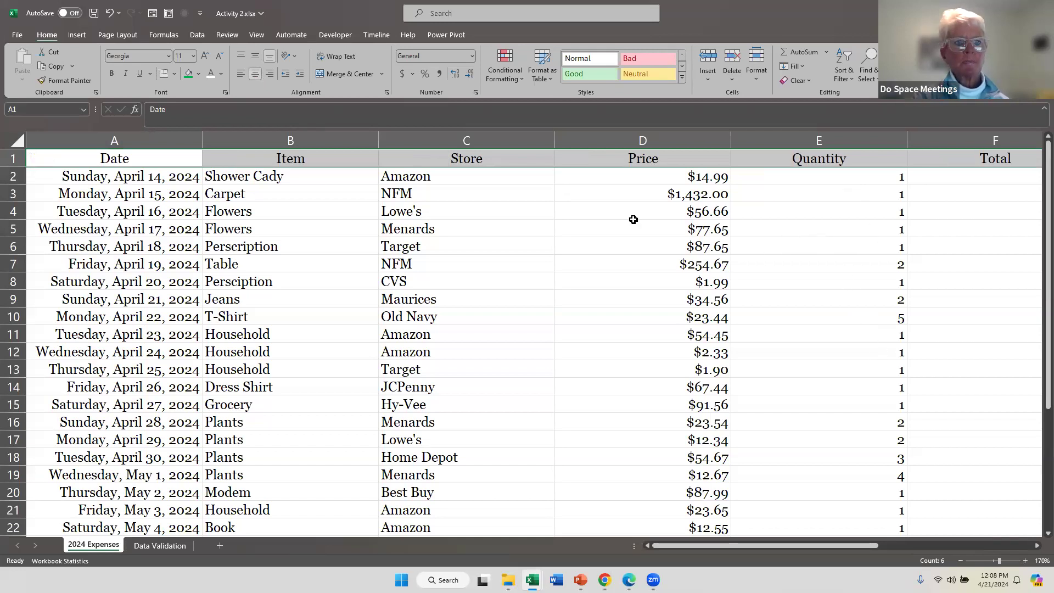
# Format the header cells A1:F1 with a green fill and bold white text
pyautogui.click(188, 73)
pyautogui.click(212, 75)
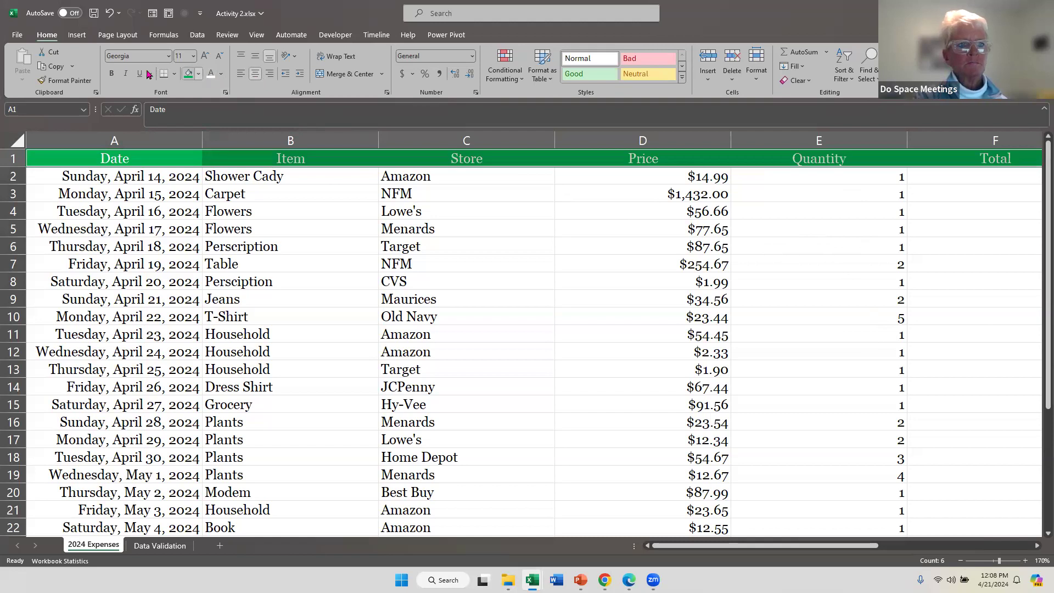
pyautogui.click(113, 74)
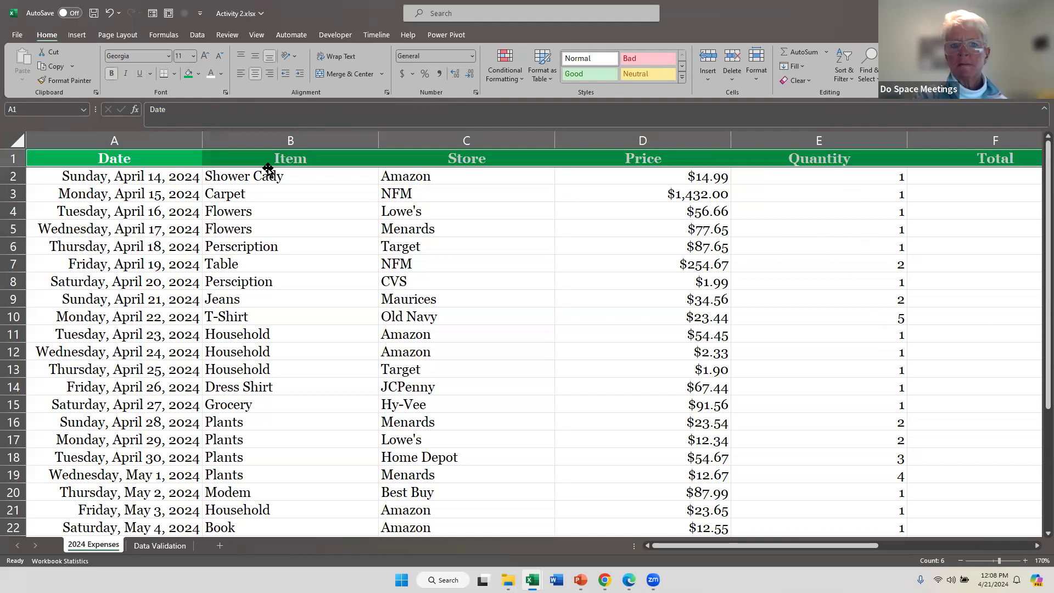
pyautogui.click(275, 195)
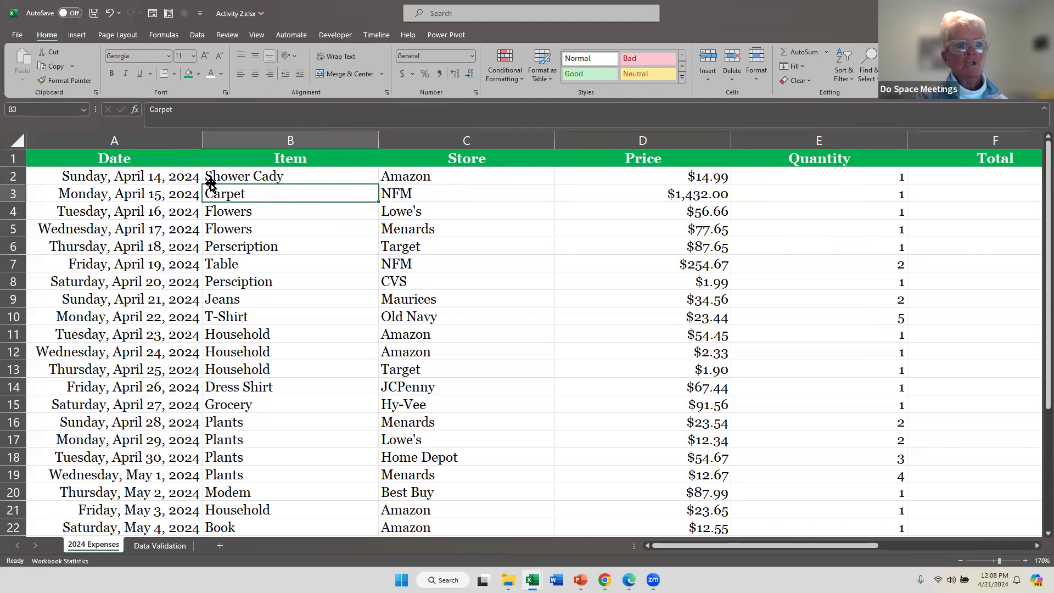
# Left-align all the dates in column A, from A2 down to the last entry
pyautogui.click(173, 179)
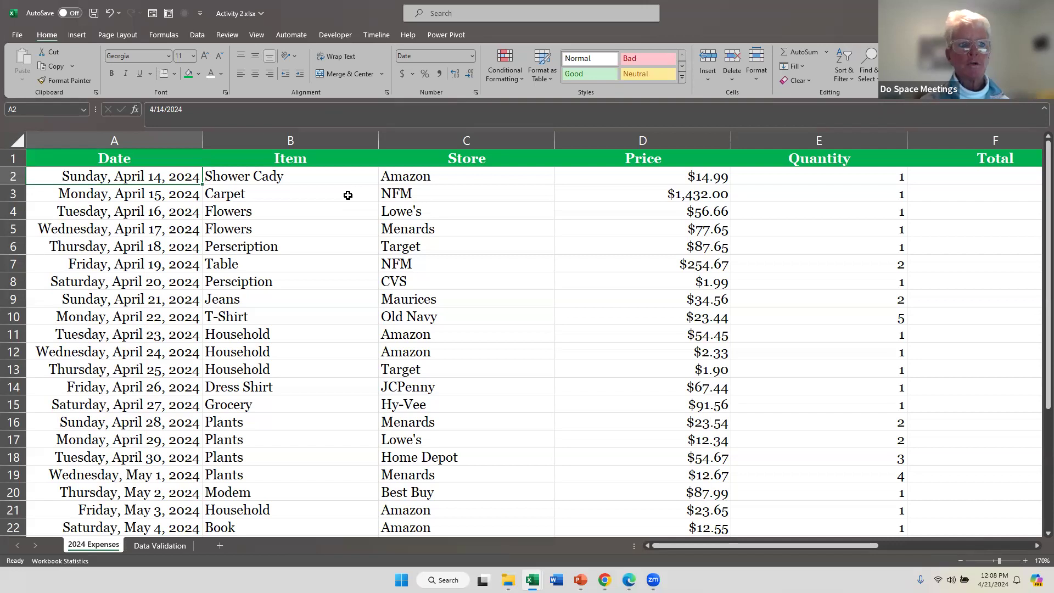
pyautogui.hotkey('ctrl', 'shift', 'Down')
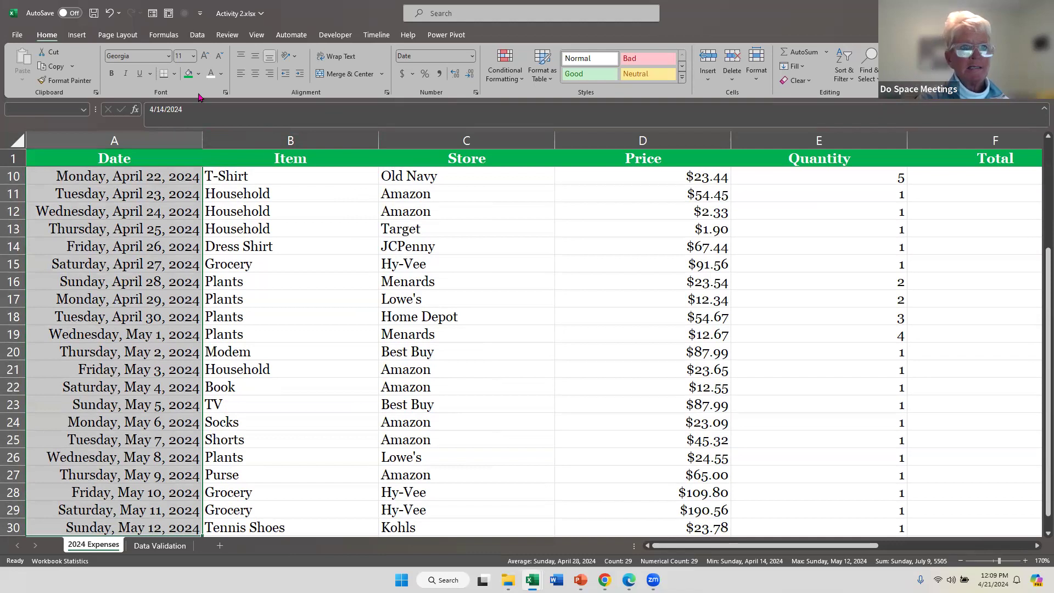
pyautogui.click(241, 74)
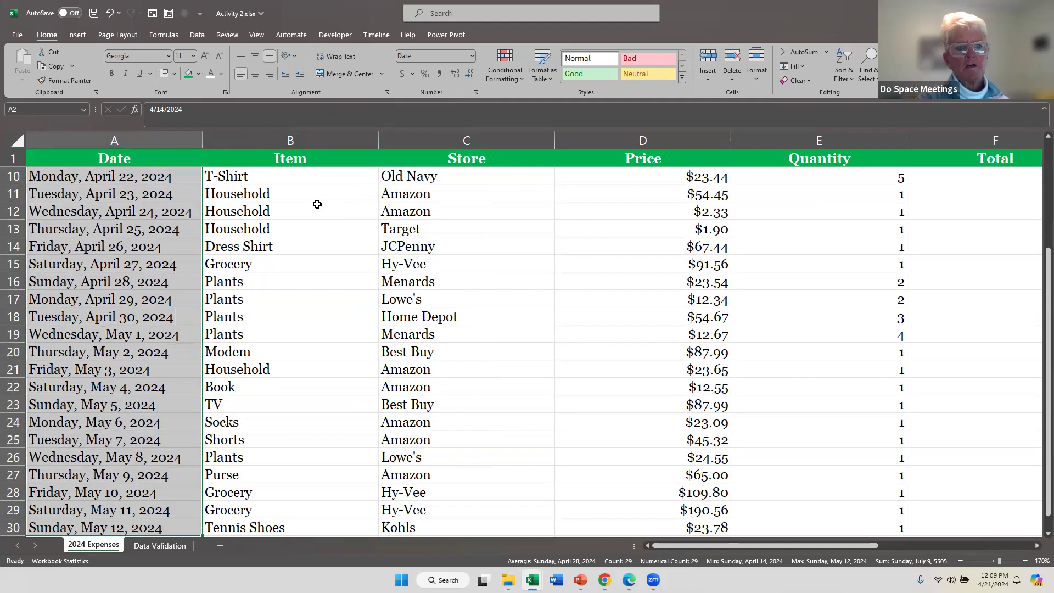
pyautogui.scroll(3, 324, 201)
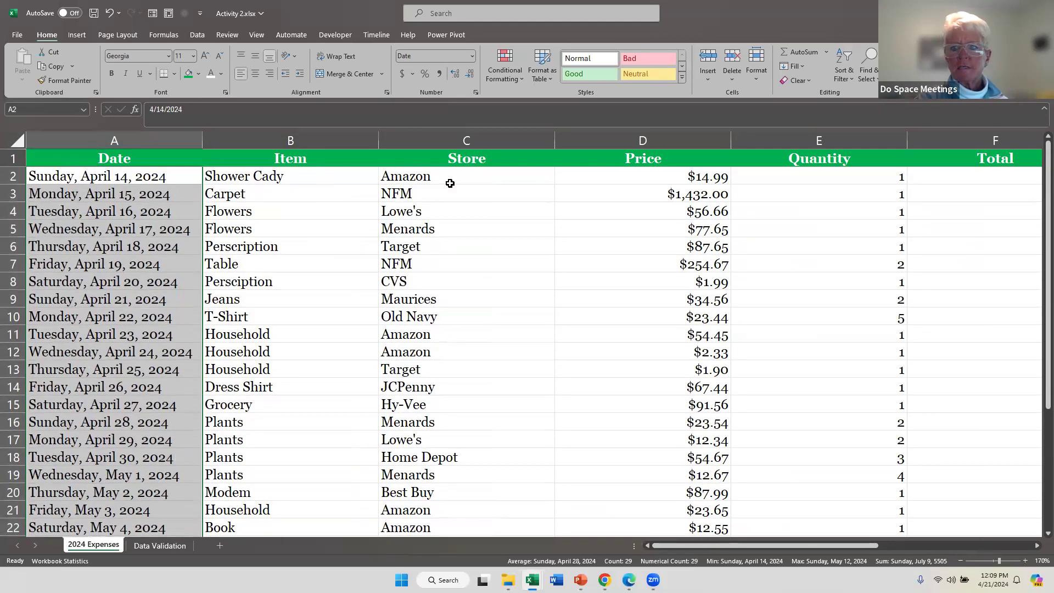
# Centre all the quantities in column E, from E2 down to the last entry
pyautogui.click(836, 181)
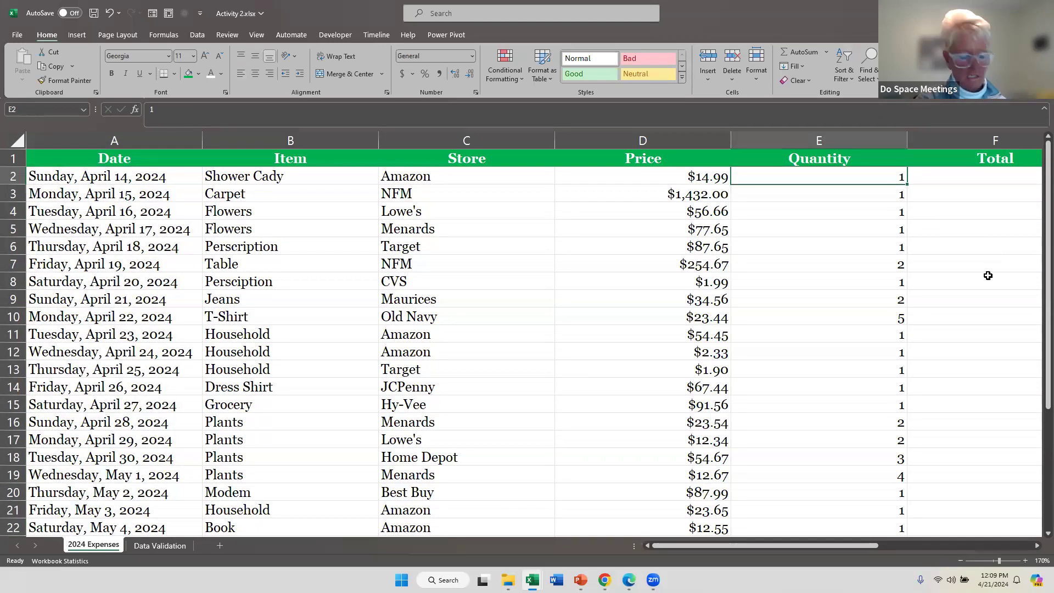
pyautogui.hotkey('ctrl', 'shift', 'Down')
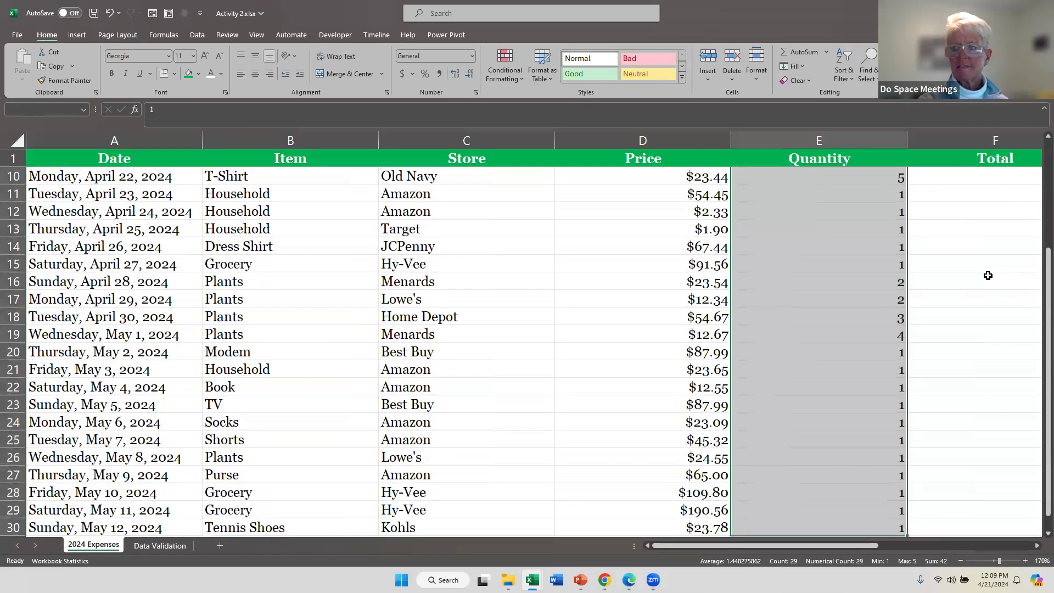
pyautogui.click(255, 73)
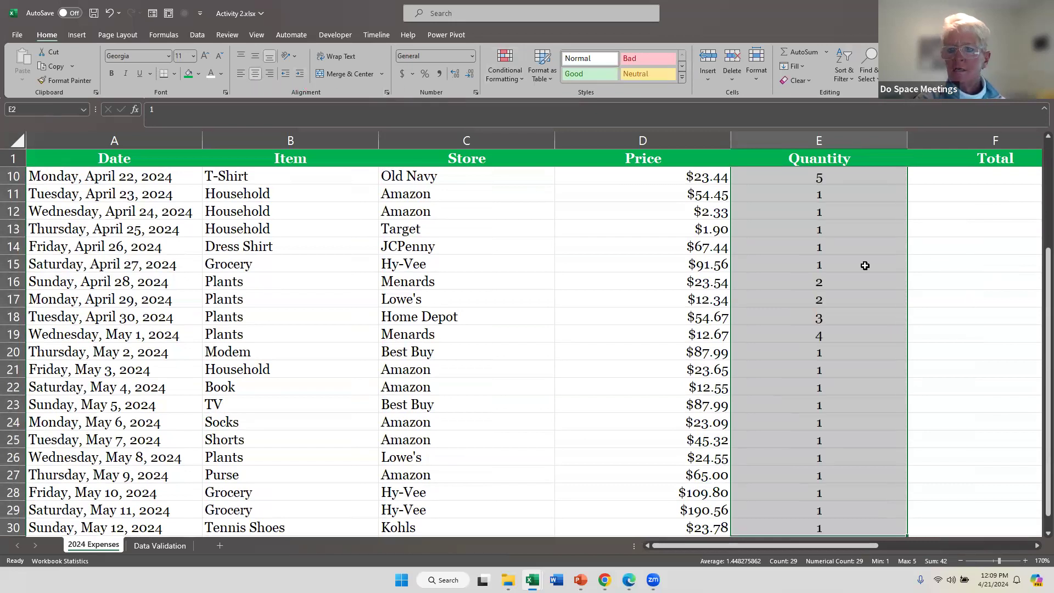
pyautogui.scroll(3, 995, 327)
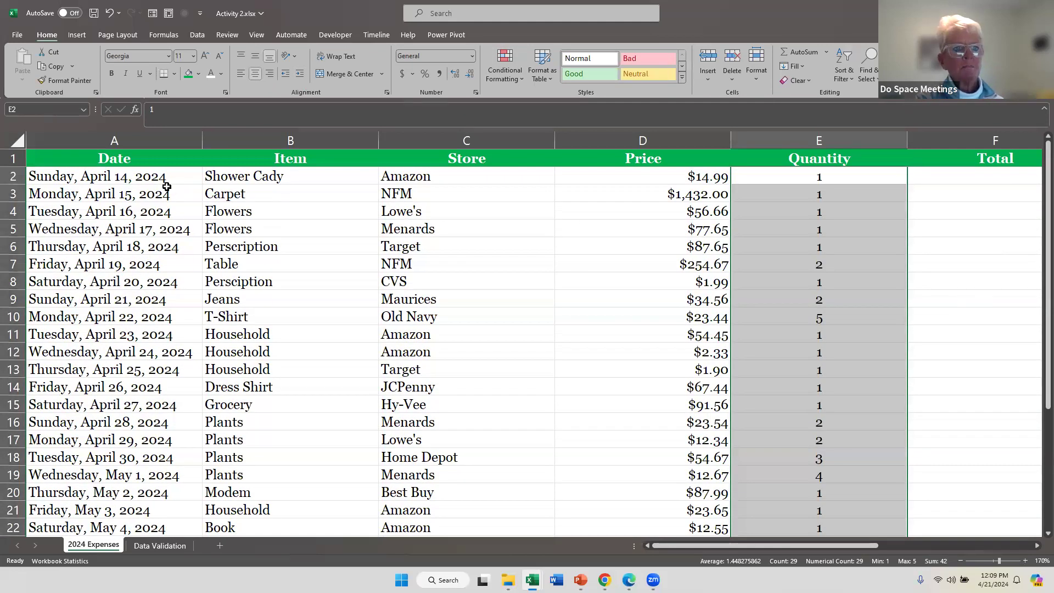
# Examine the header row's position while browsing up and down through the 2024 Expenses list
pyautogui.scroll(-6, 401, 210)
pyautogui.scroll(-12, 400, 210)
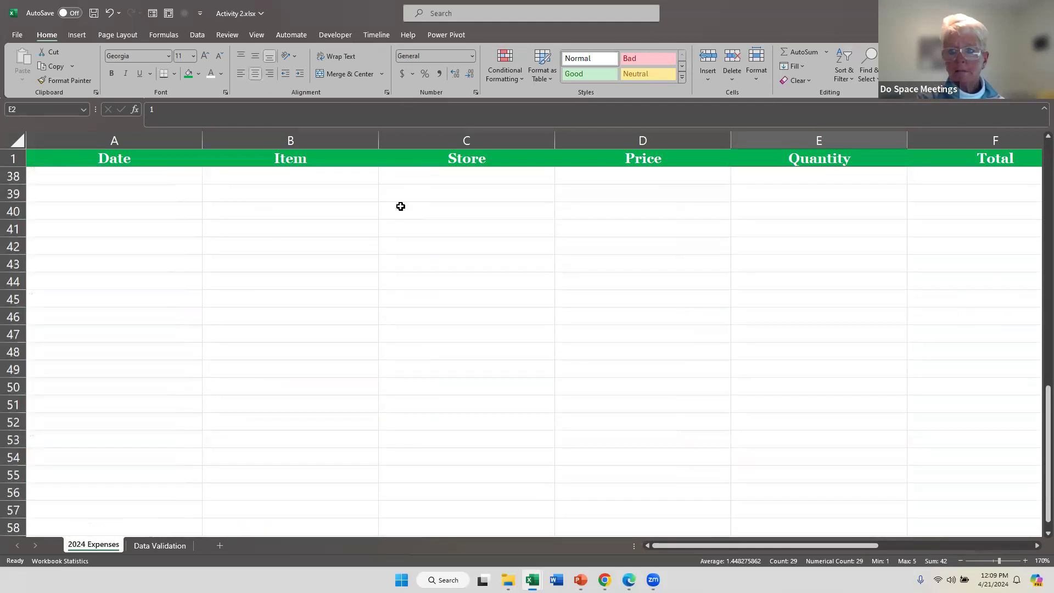
pyautogui.scroll(10, 765, 335)
pyautogui.scroll(8, 765, 335)
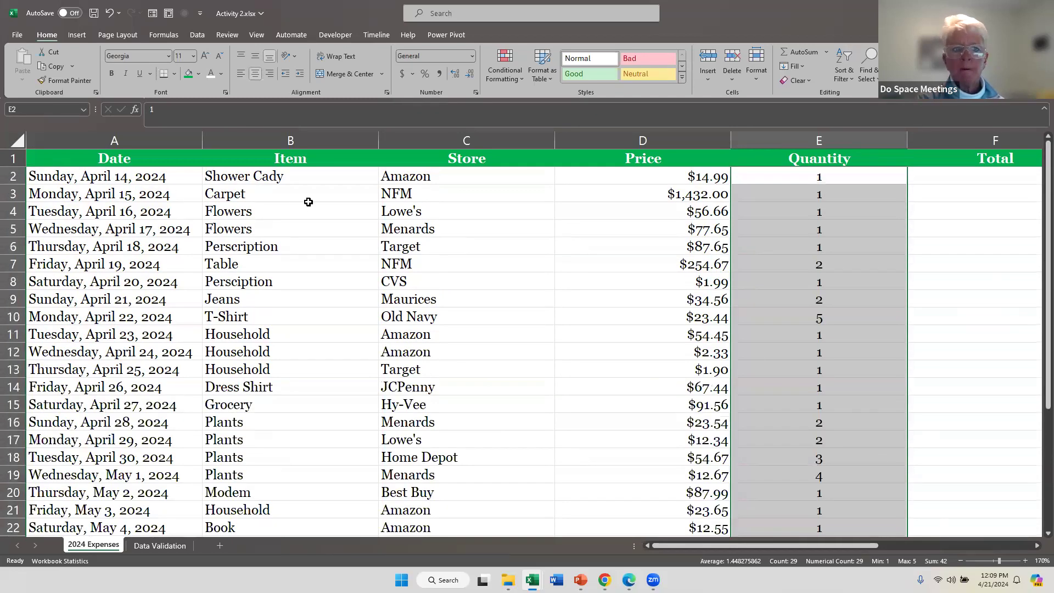
pyautogui.scroll(-6, 379, 206)
pyautogui.scroll(6, 380, 205)
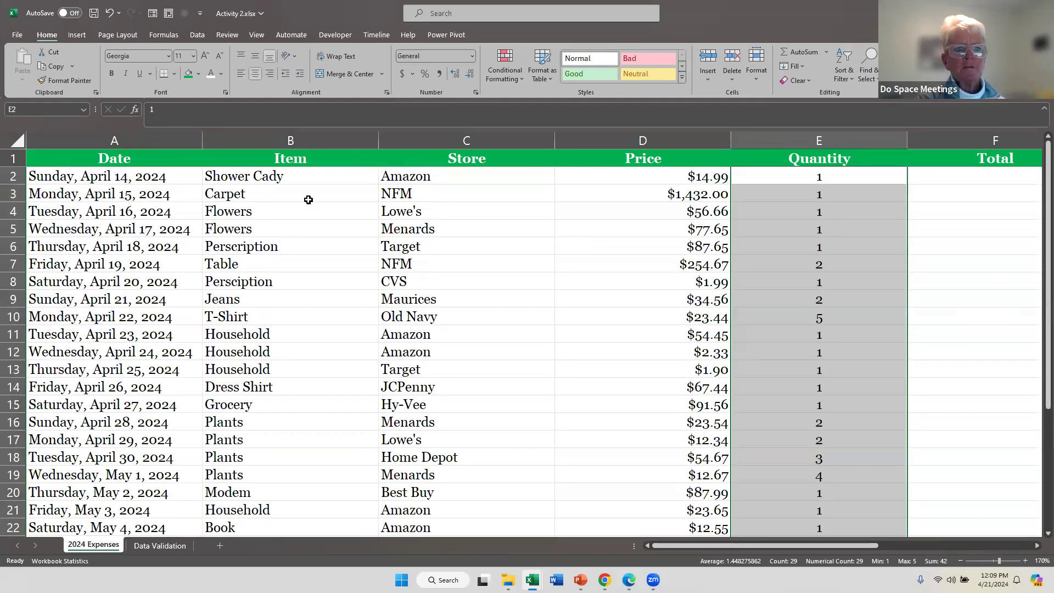
pyautogui.scroll(-4, 272, 180)
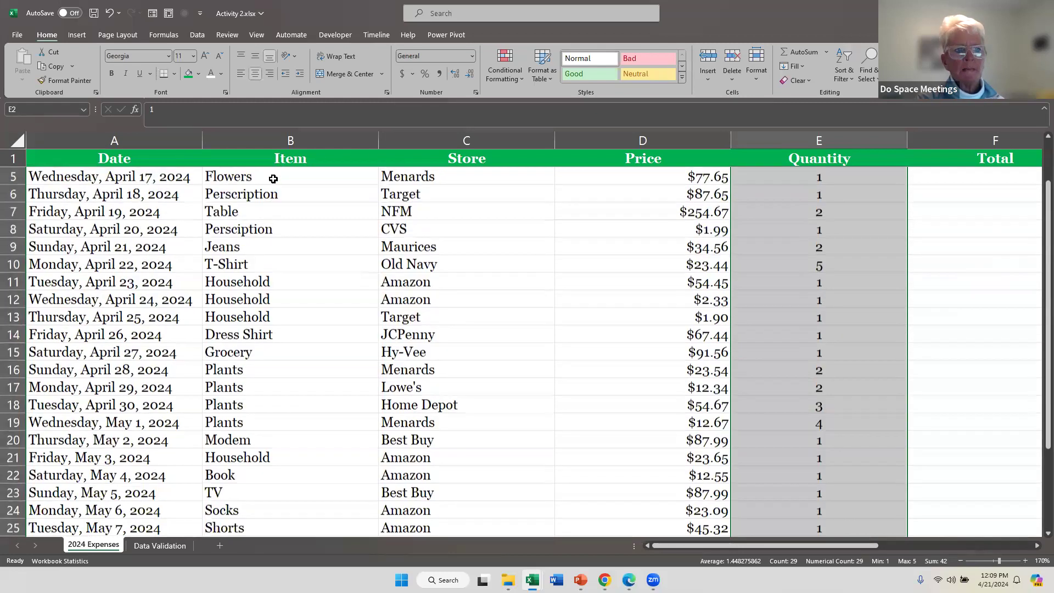
pyautogui.scroll(-10, 274, 169)
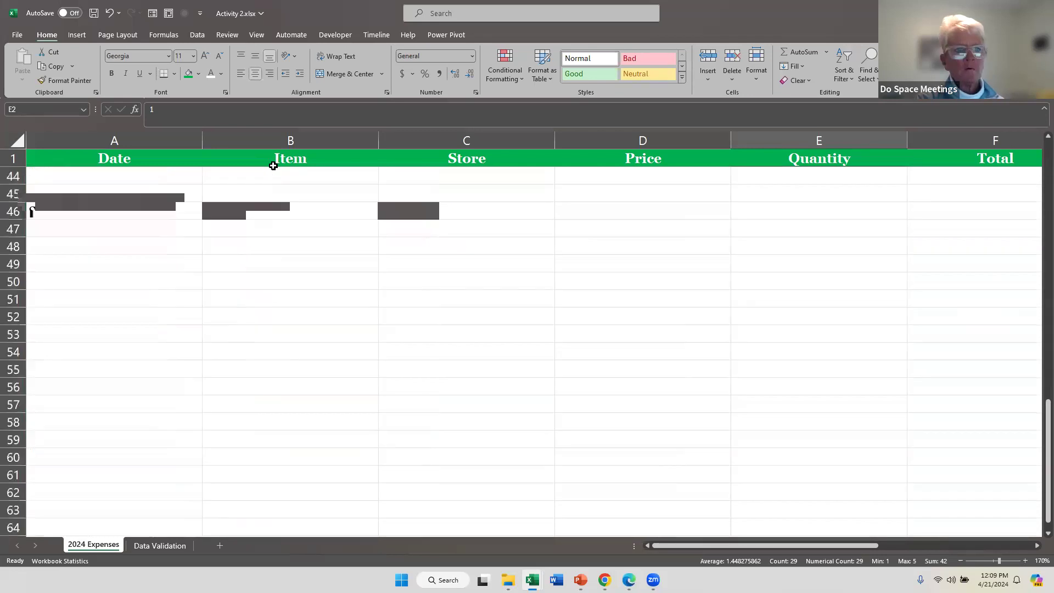
# Freeze the top row of the 2024 Expenses sheet and check the headers while browsing the list
pyautogui.scroll(14, 273, 166)
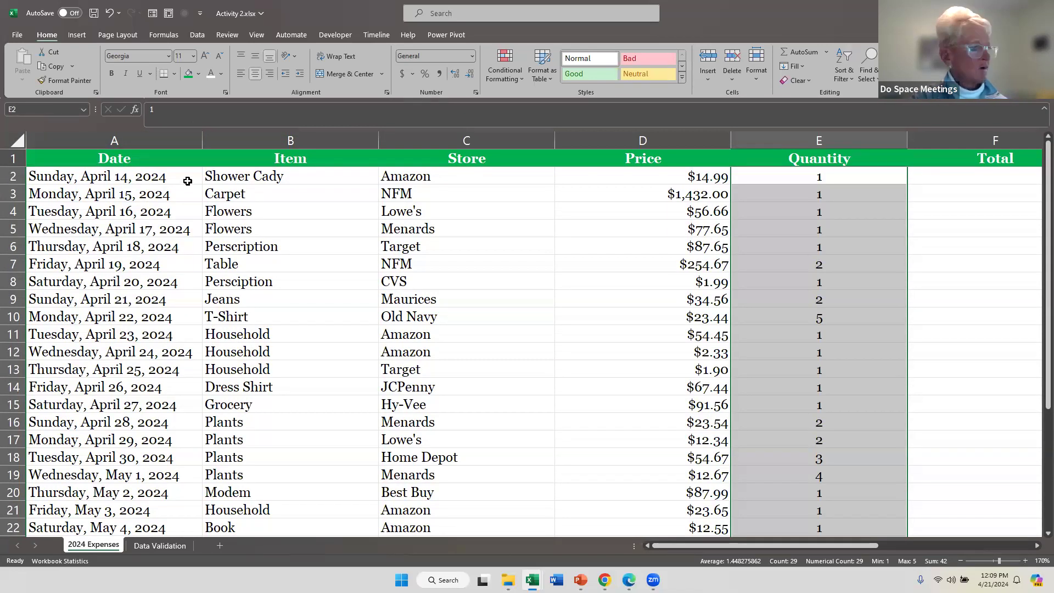
pyautogui.click(164, 173)
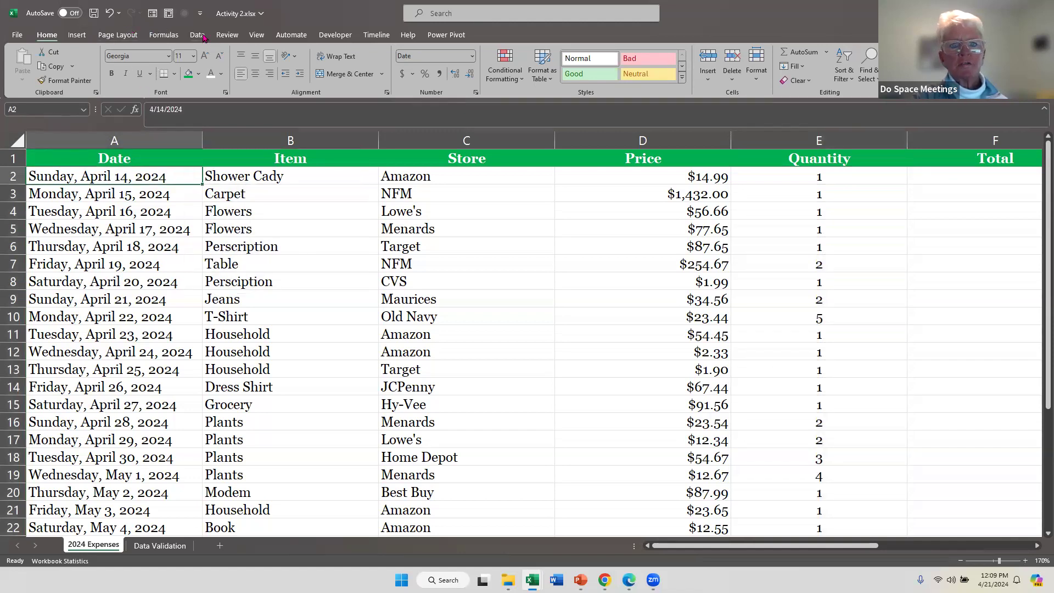
pyautogui.click(203, 36)
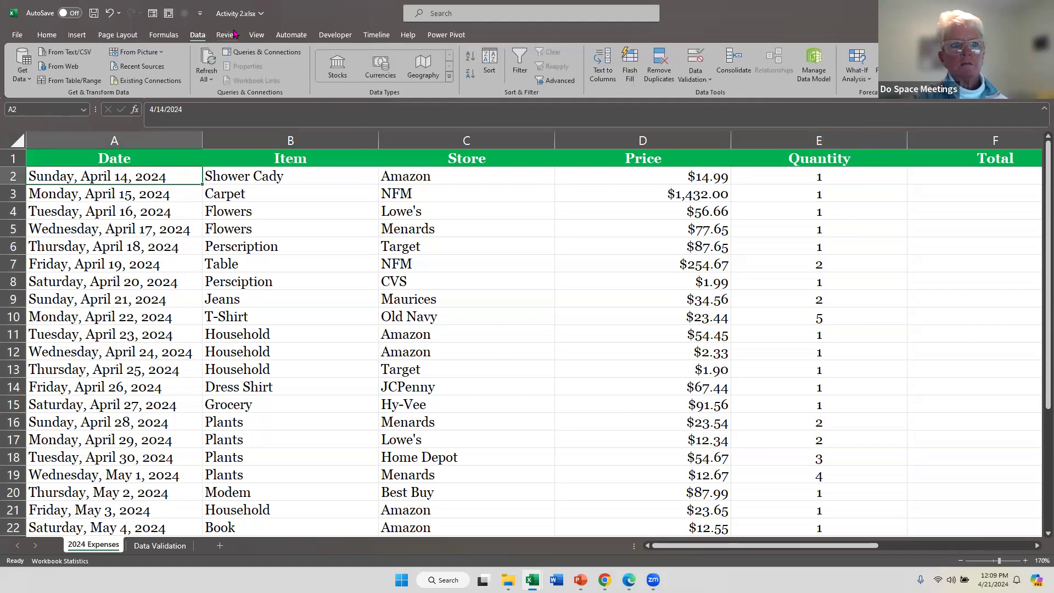
pyautogui.click(244, 14)
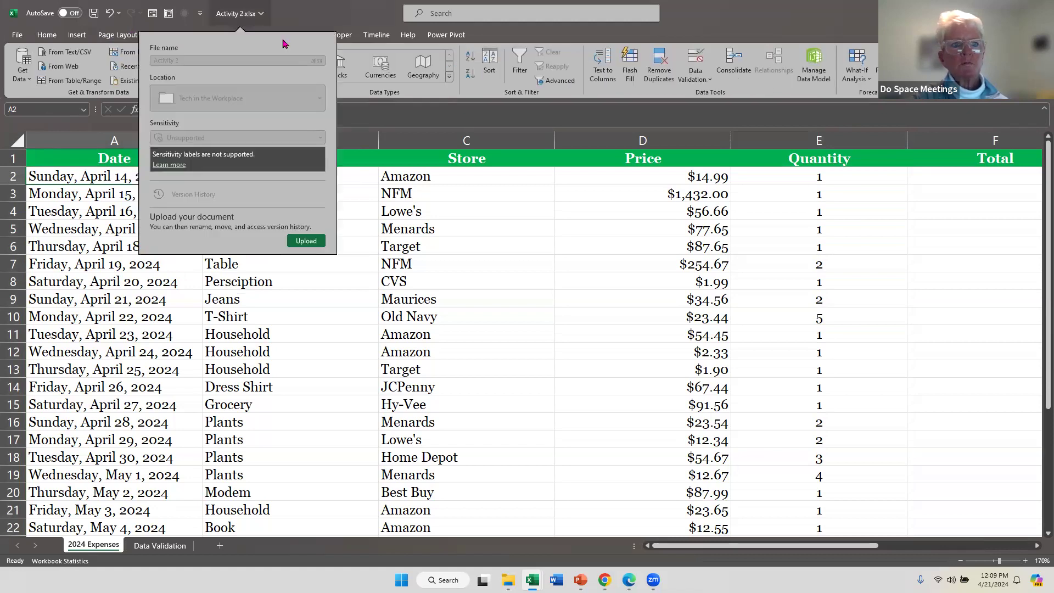
pyautogui.click(353, 7)
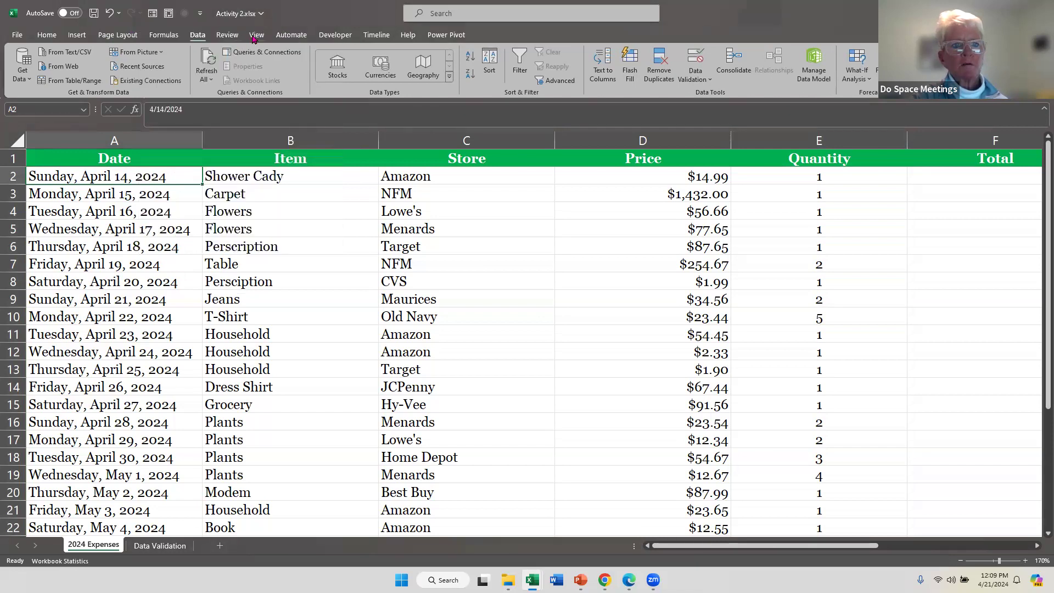
pyautogui.click(254, 36)
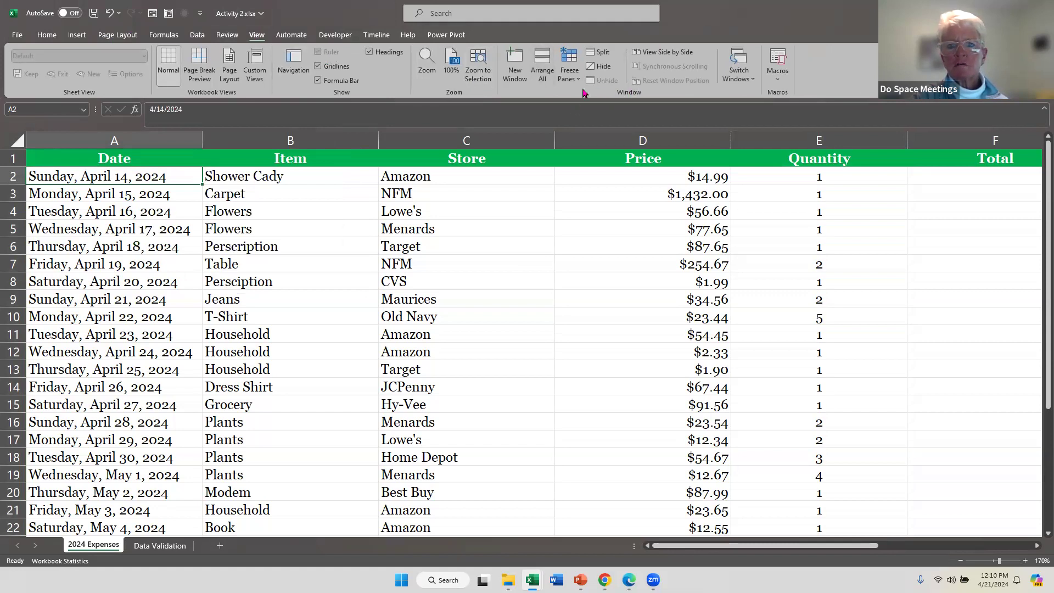
pyautogui.click(569, 74)
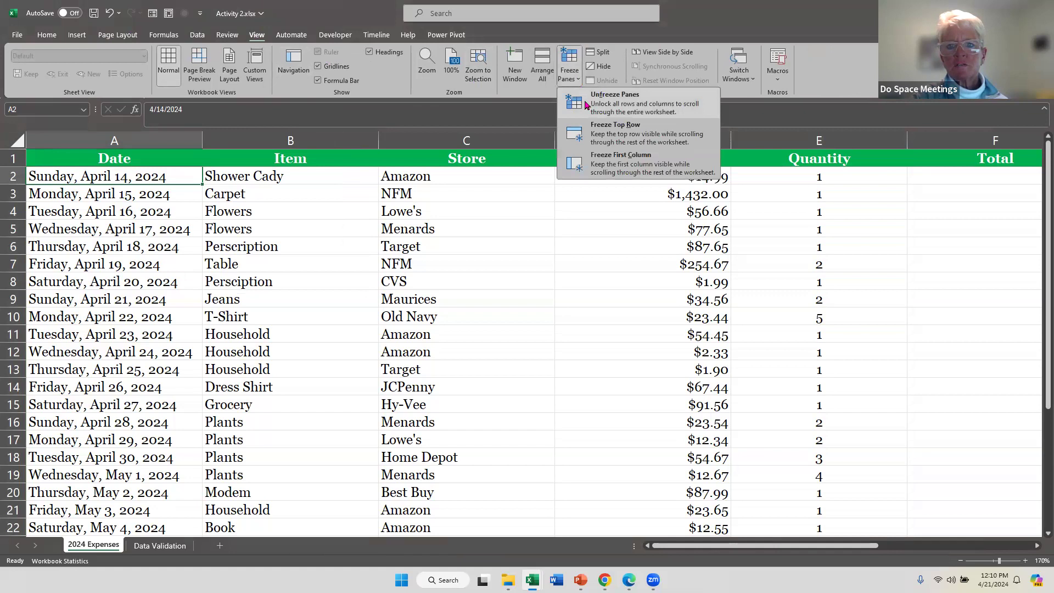
pyautogui.click(589, 144)
pyautogui.scroll(-10, 546, 196)
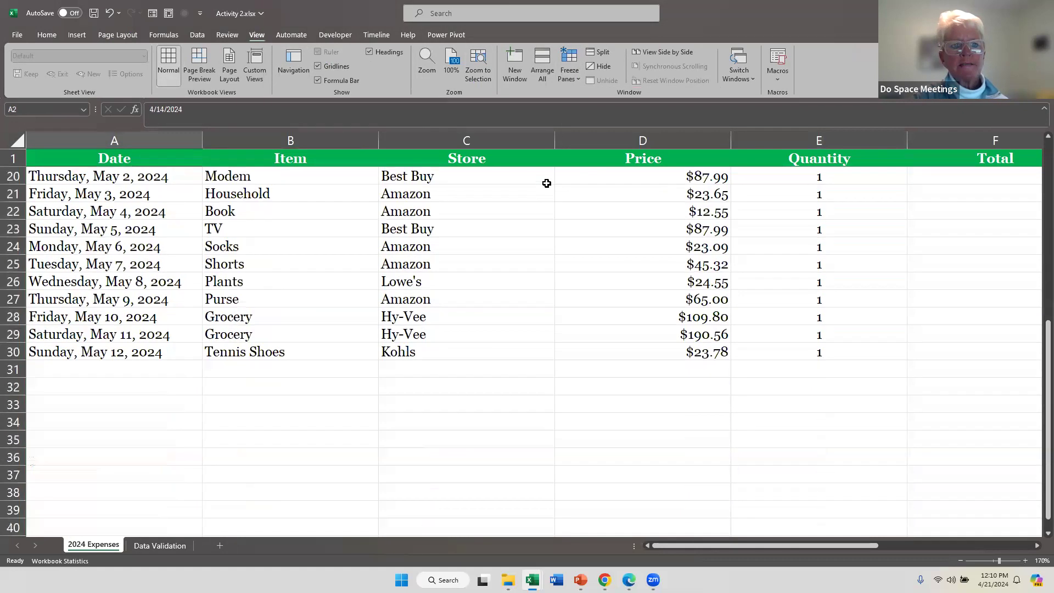
pyautogui.scroll(4, 549, 158)
pyautogui.scroll(6, 548, 158)
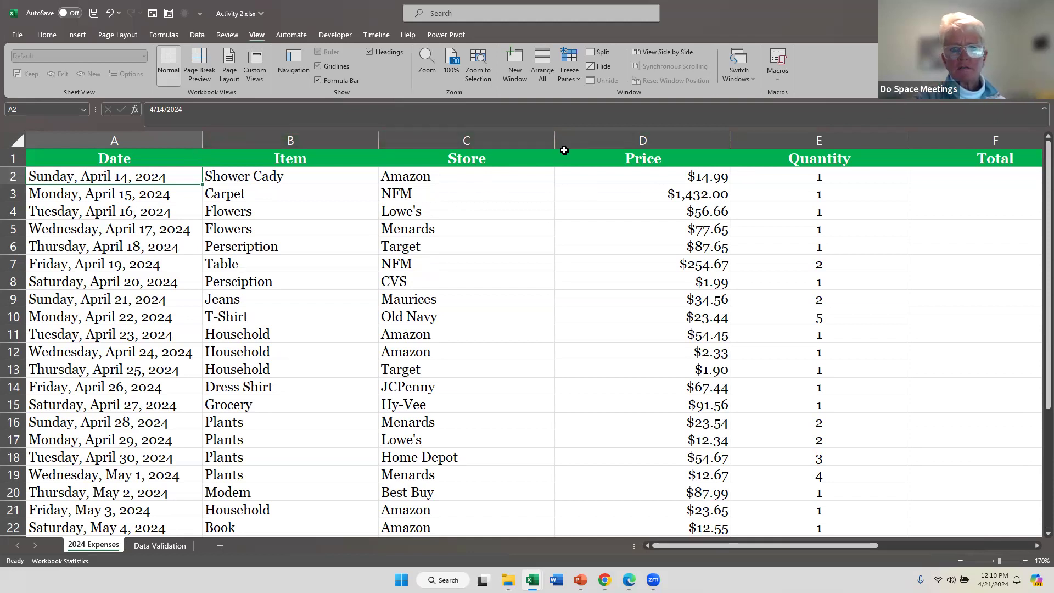
# Narrow the Store, Price and Quantity columns to roughly fit their contents
pyautogui.moveTo(551, 143); pyautogui.dragTo(466, 143)
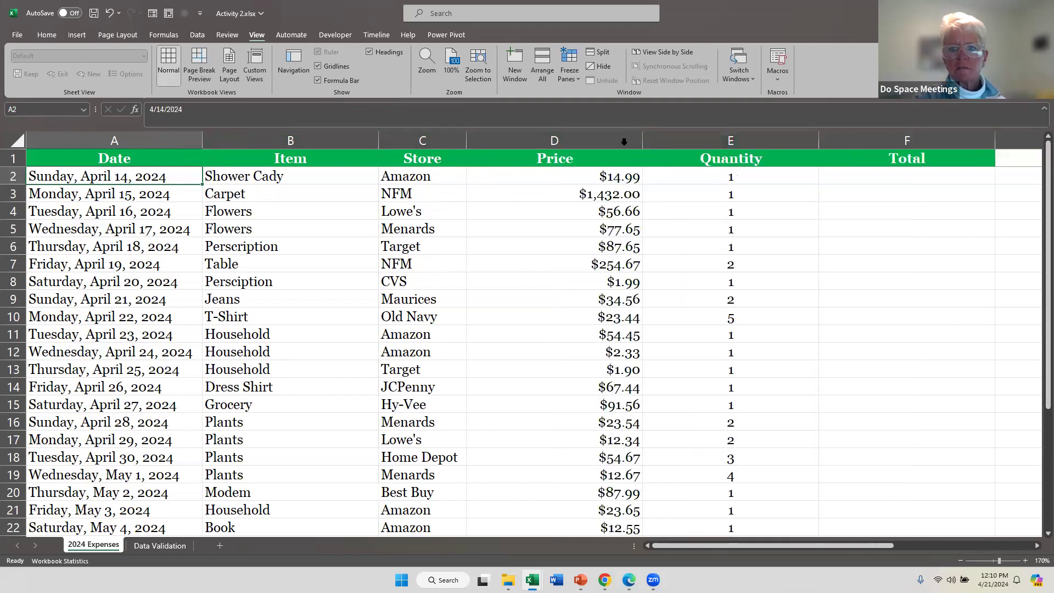
pyautogui.moveTo(646, 138); pyautogui.dragTo(536, 138)
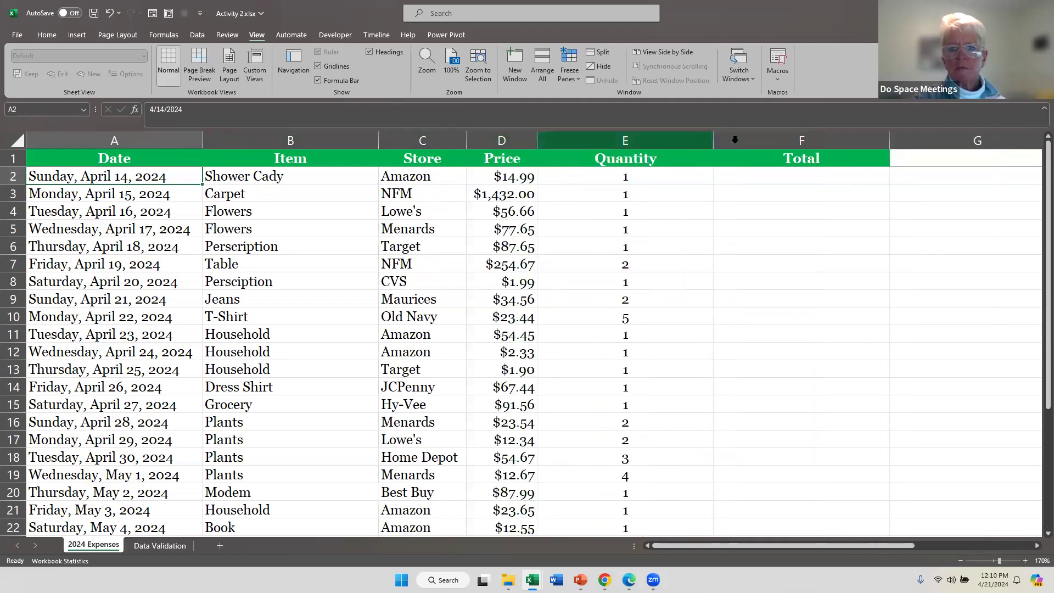
pyautogui.moveTo(713, 142); pyautogui.dragTo(607, 141)
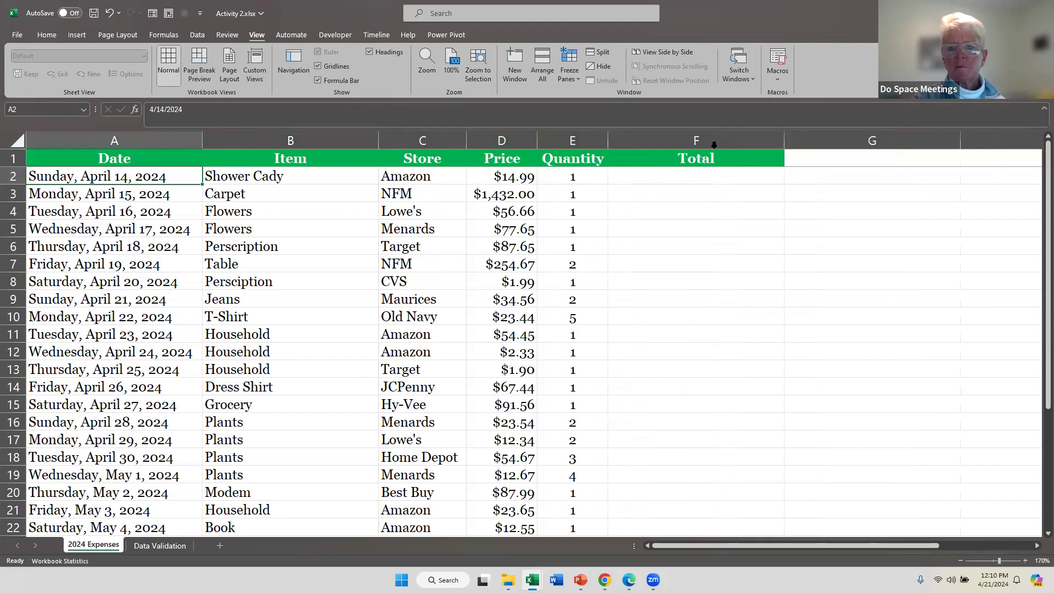
# Enter the formula =D2*E2 in F2 to multiply the price by the quantity
pyautogui.click(706, 174)
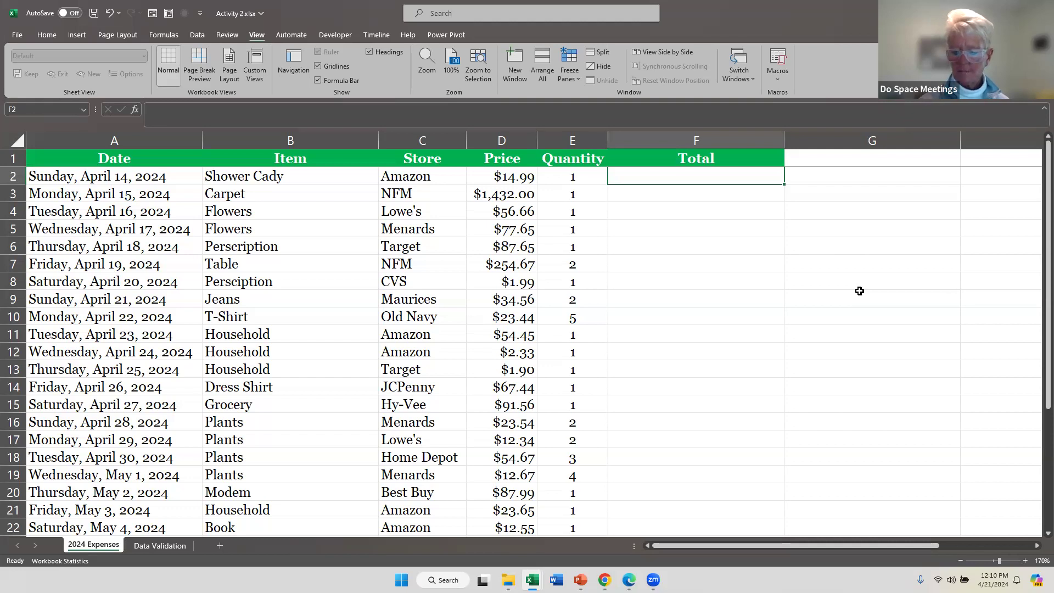
pyautogui.write('=')
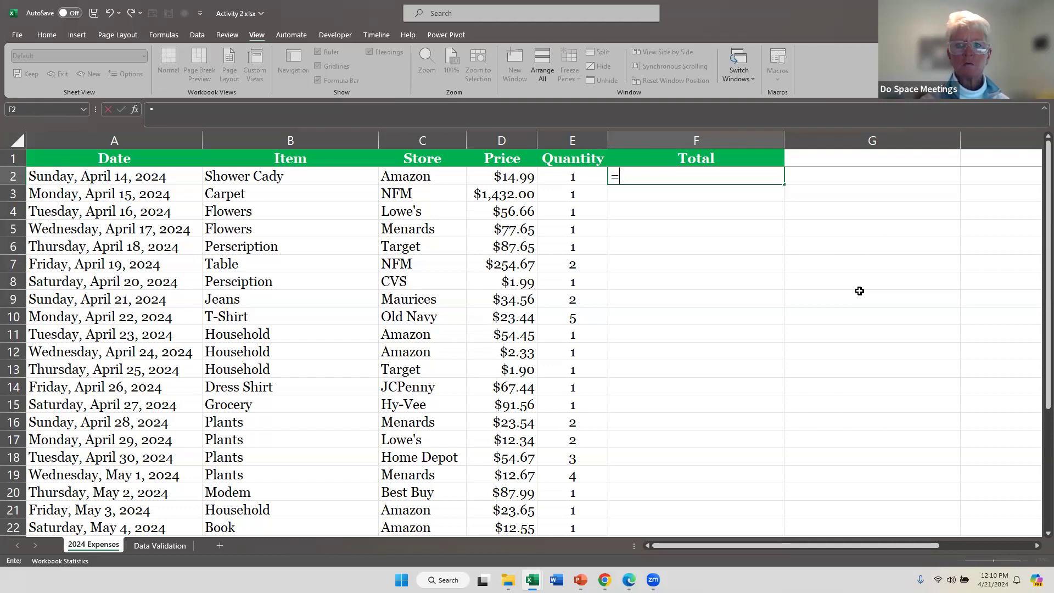
pyautogui.click(470, 174)
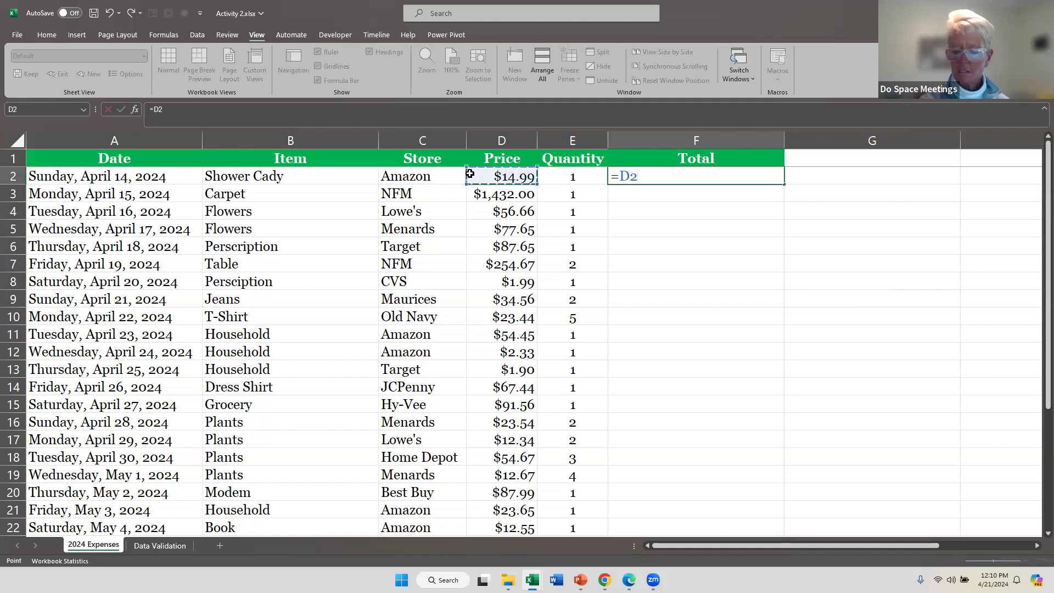
pyautogui.write('*')
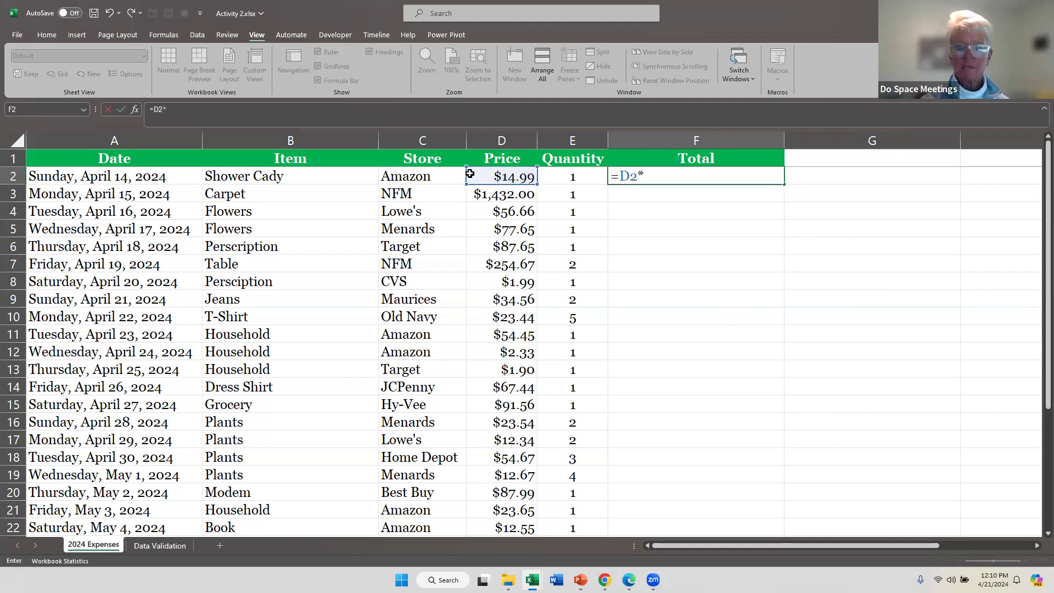
pyautogui.click(555, 174)
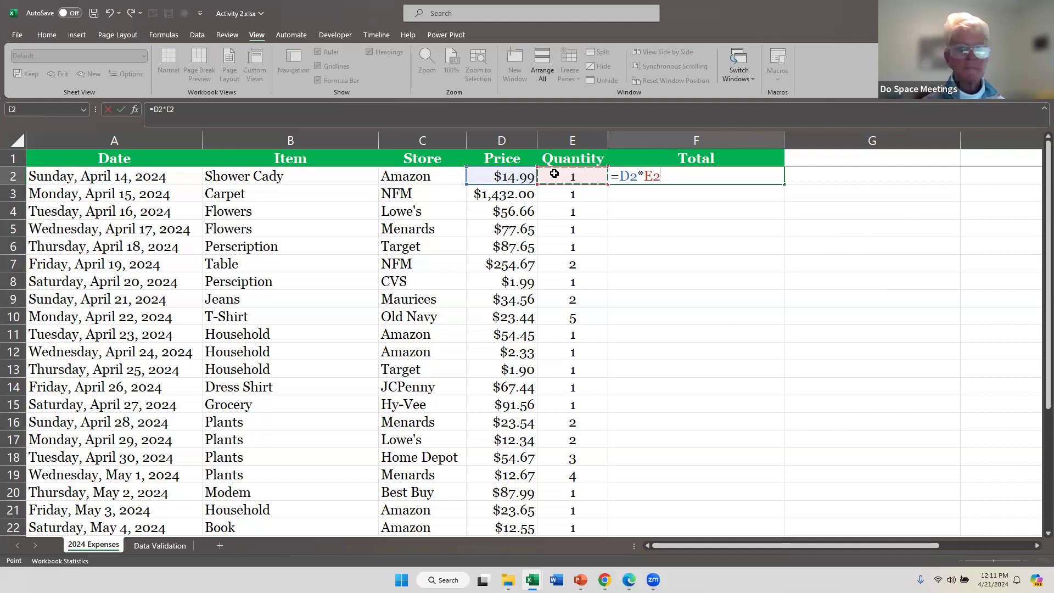
pyautogui.press('Return')
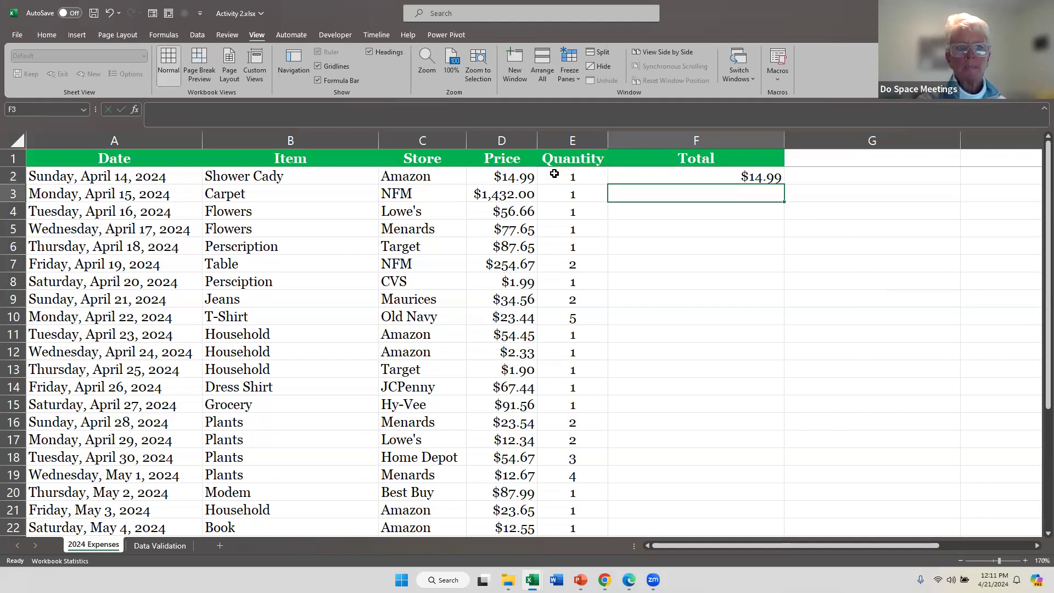
# Fill the Total formula from F2 down to F30 and autofit column F to its contents
pyautogui.click(649, 179)
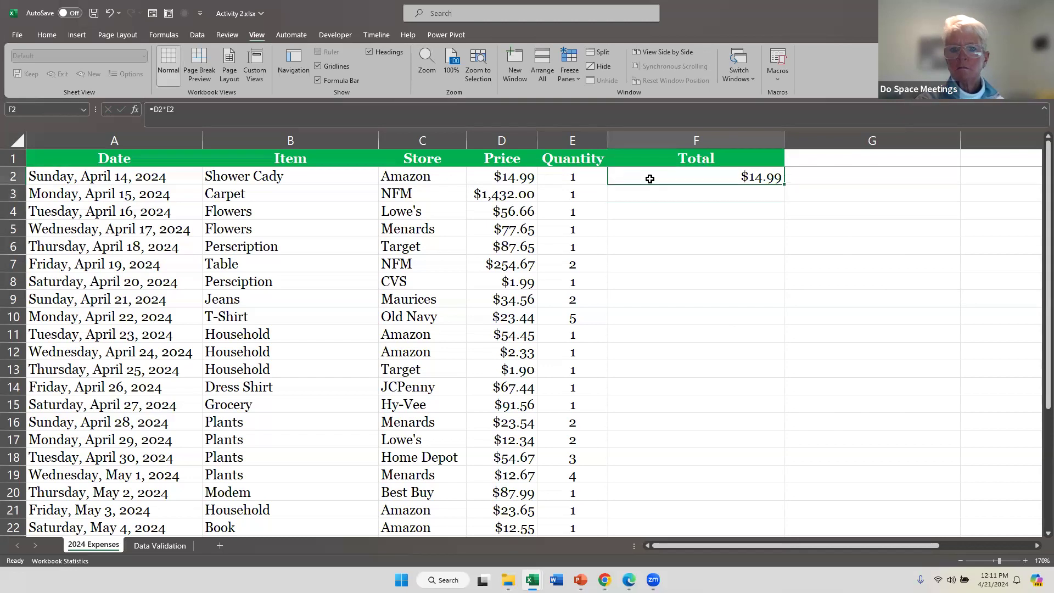
pyautogui.doubleClick(786, 184)
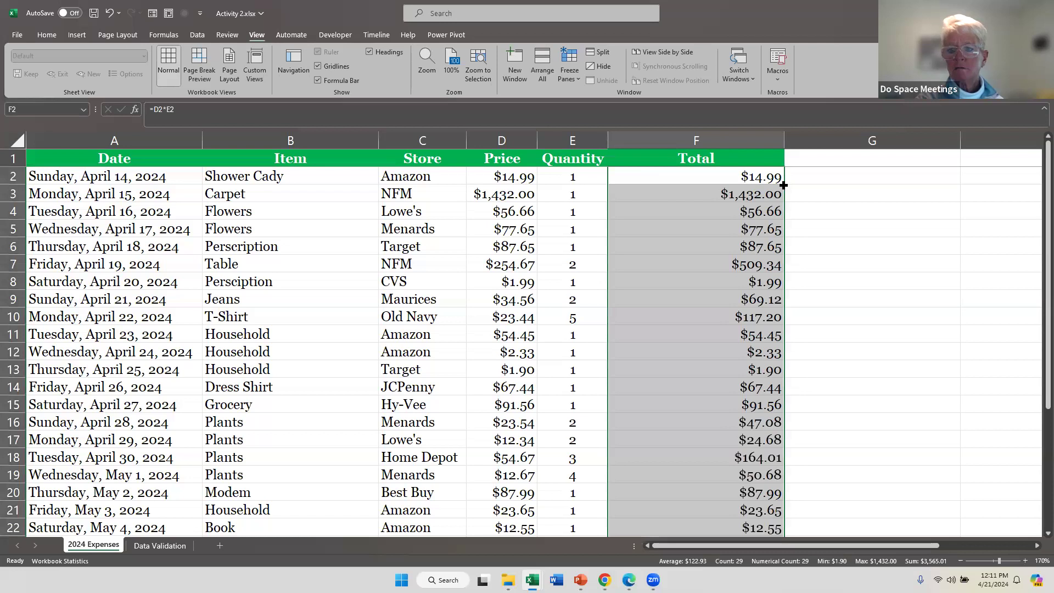
pyautogui.doubleClick(783, 140)
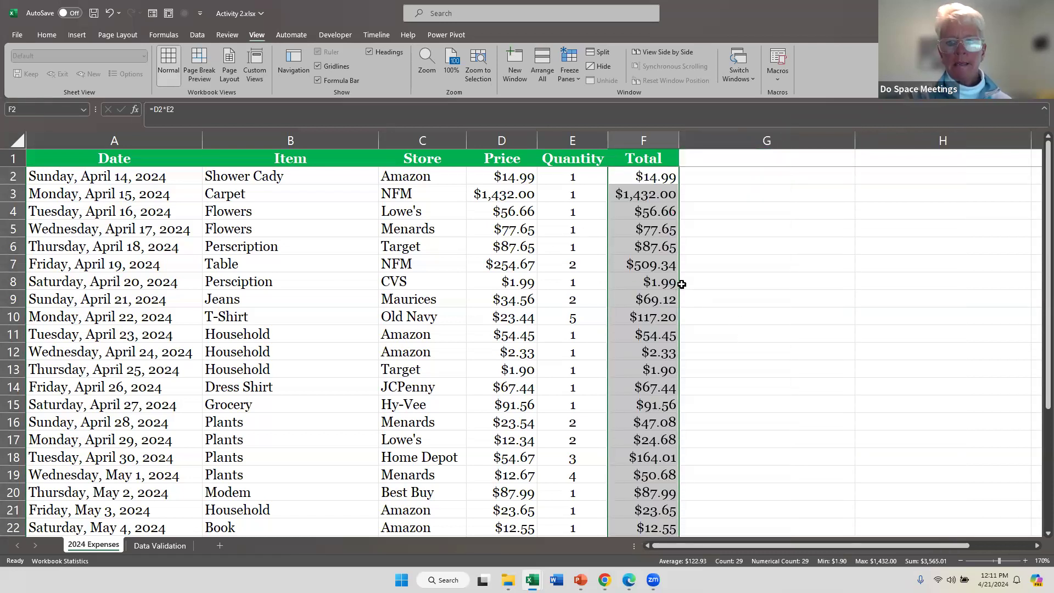
pyautogui.scroll(-6, 643, 271)
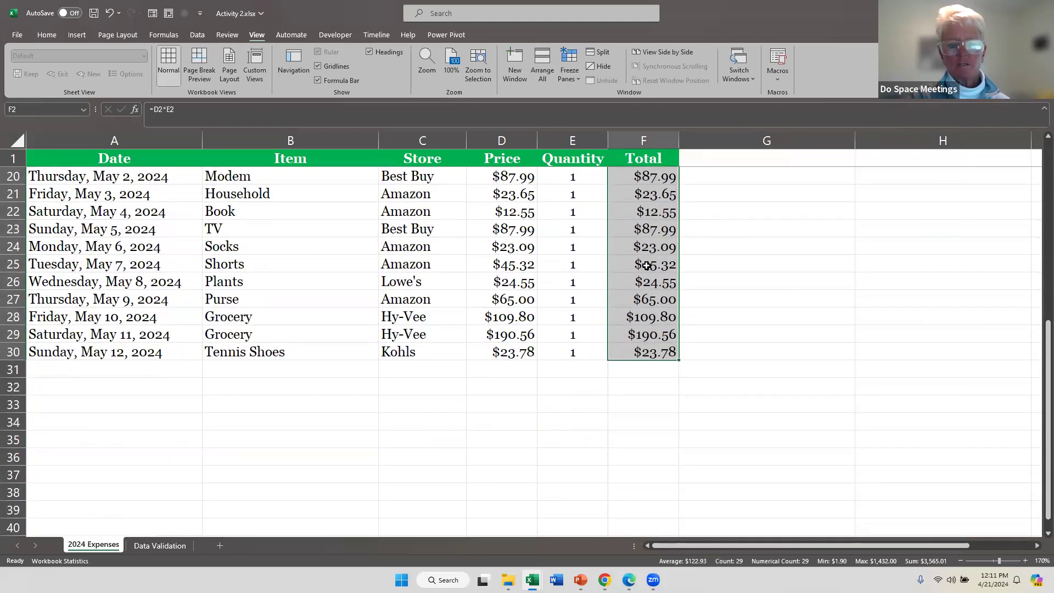
pyautogui.scroll(6, 643, 250)
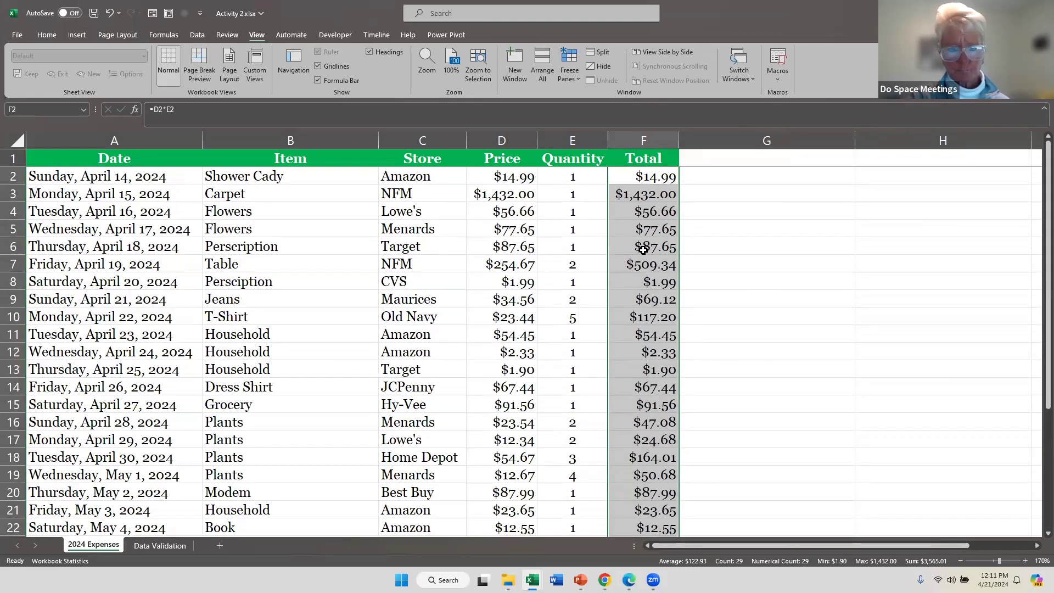
# Sort the expense list by store from A to Z using C2:C30, expanding the selection to the adjacent columns
pyautogui.click(401, 210)
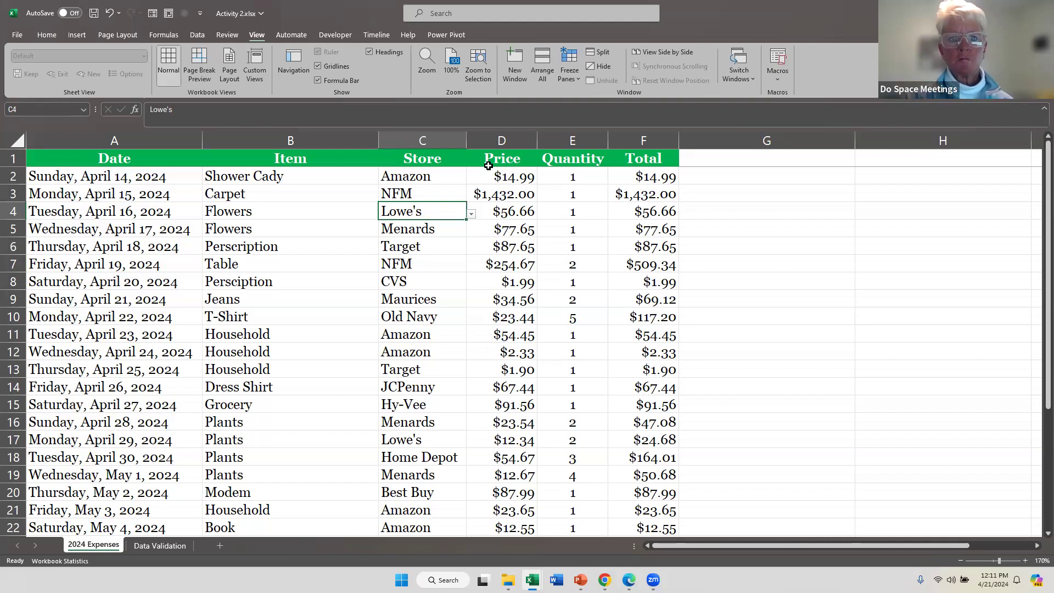
pyautogui.moveTo(413, 169); pyautogui.dragTo(404, 460)
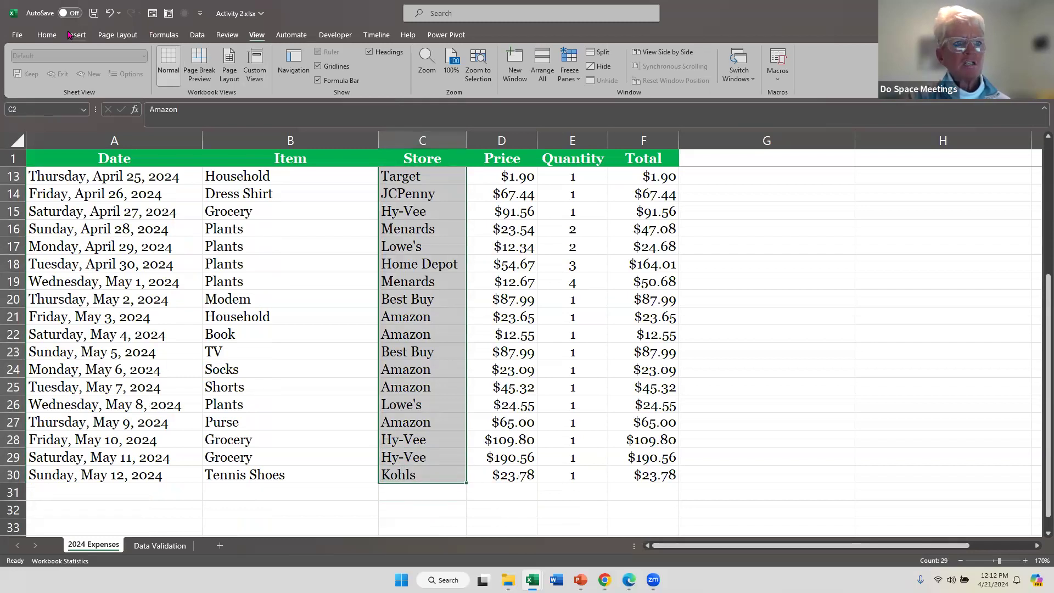
pyautogui.click(49, 40)
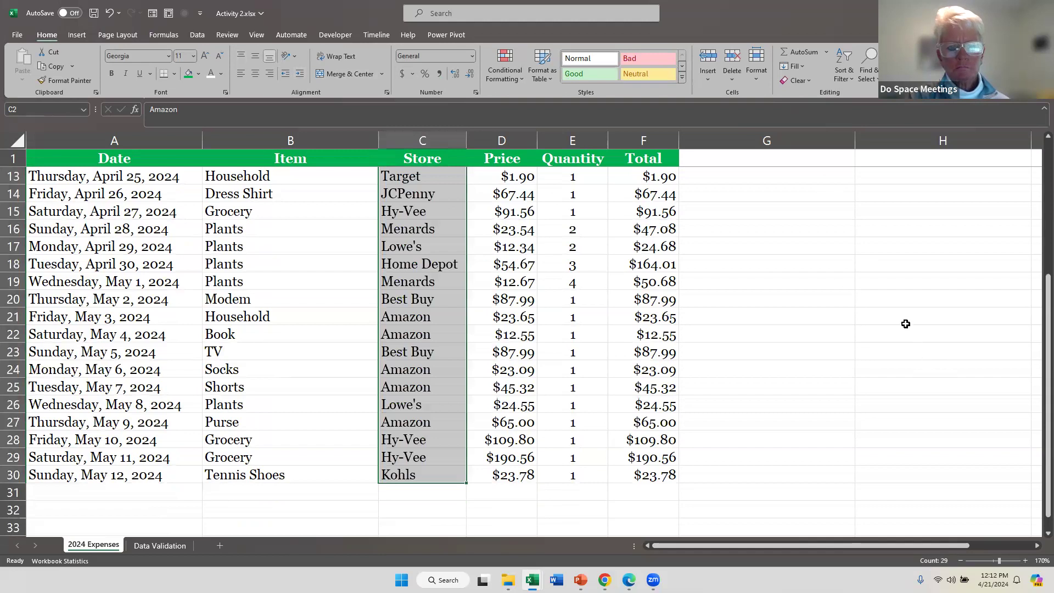
pyautogui.scroll(4, 905, 324)
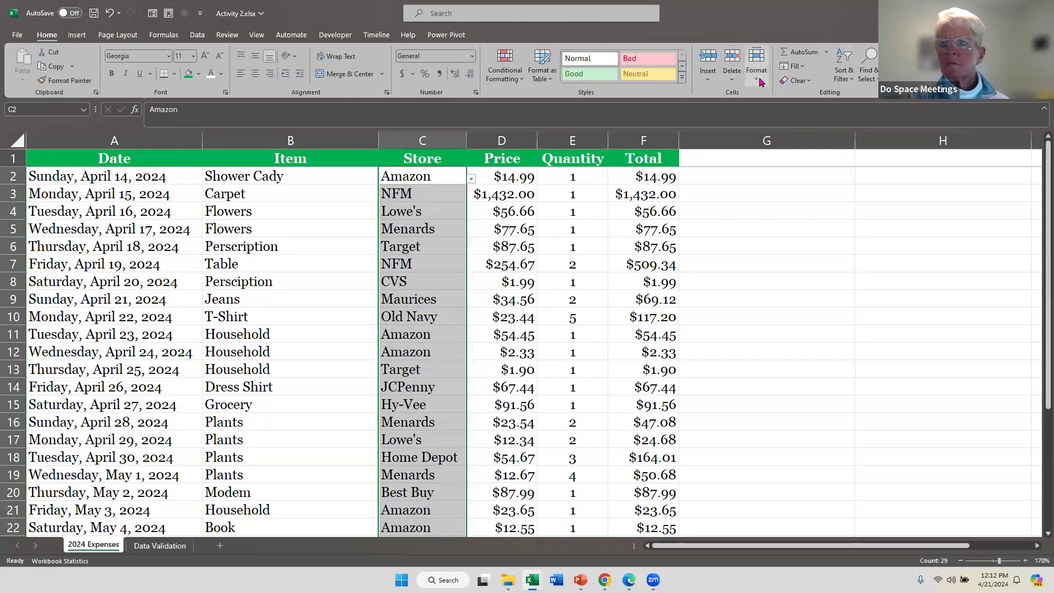
pyautogui.click(850, 87)
pyautogui.click(849, 97)
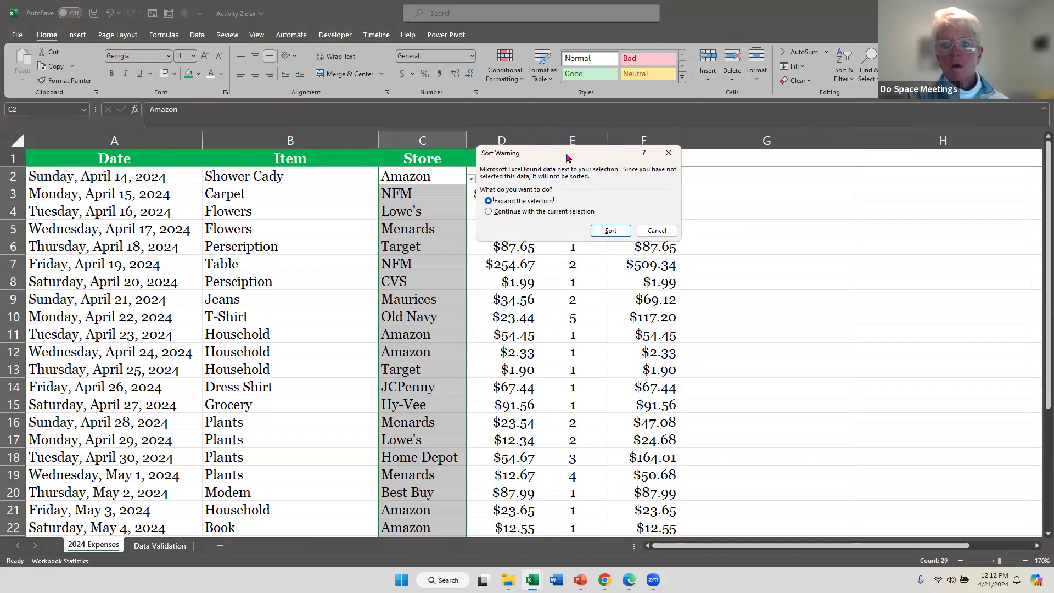
pyautogui.moveTo(567, 157); pyautogui.dragTo(680, 87)
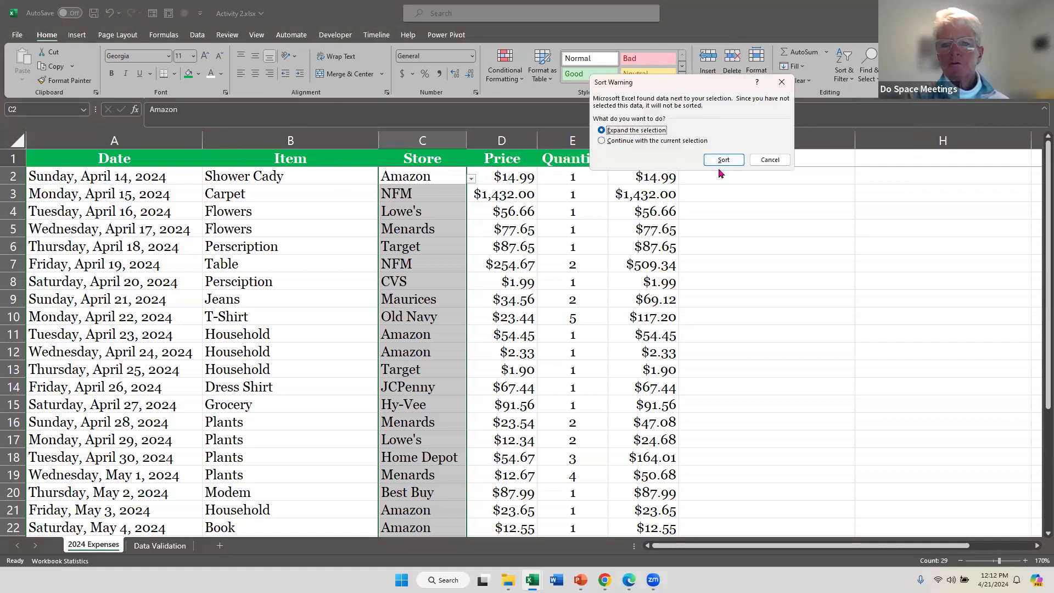
pyautogui.click(713, 160)
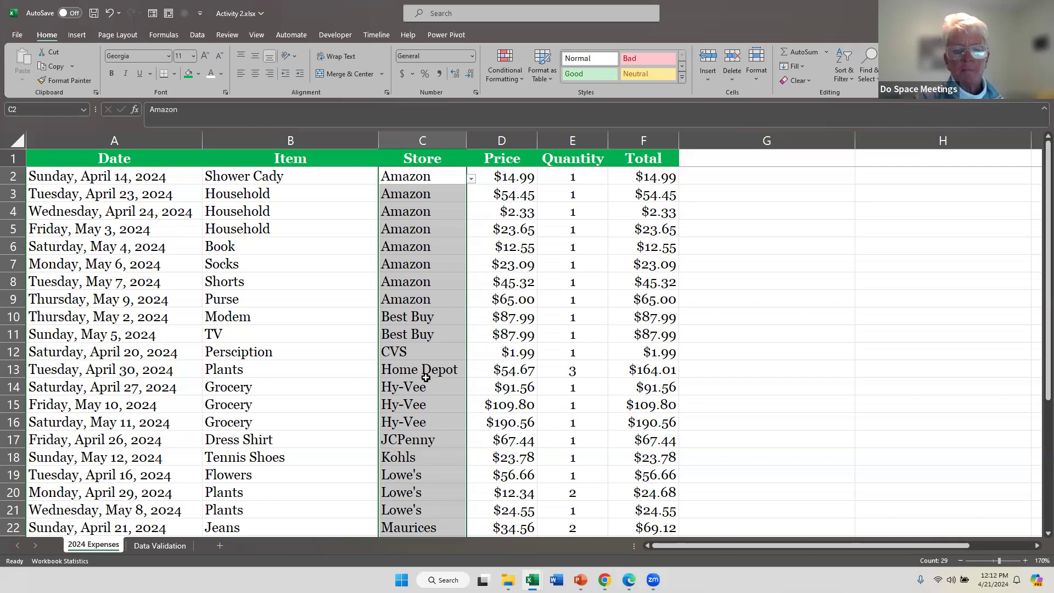
pyautogui.scroll(-2, 418, 315)
pyautogui.scroll(2, 418, 315)
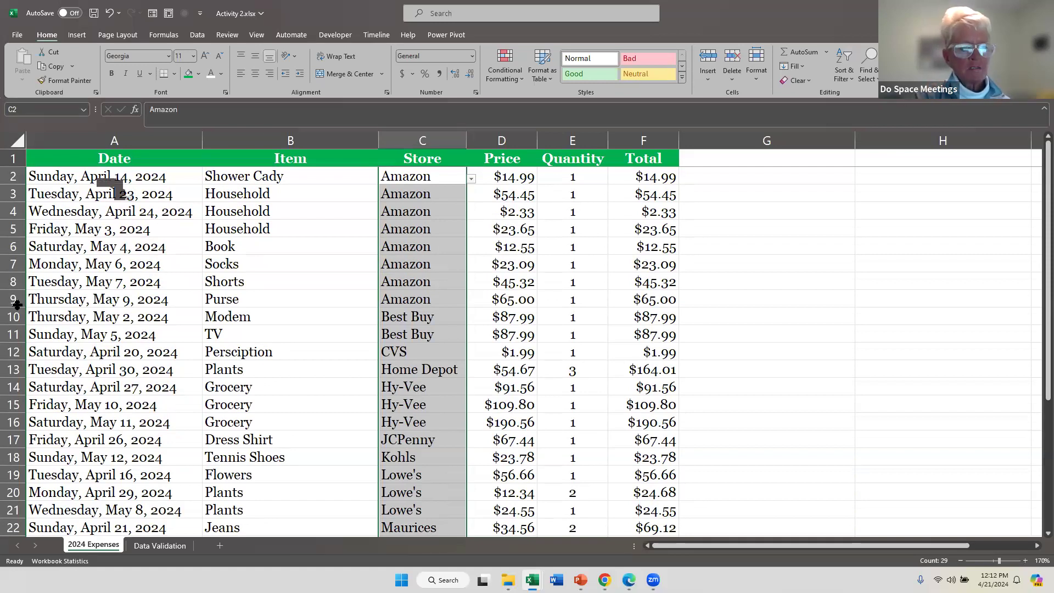
# Insert a blank row 10 between the Amazon and Best Buy entries and select its Price cell, D10
pyautogui.click(16, 333)
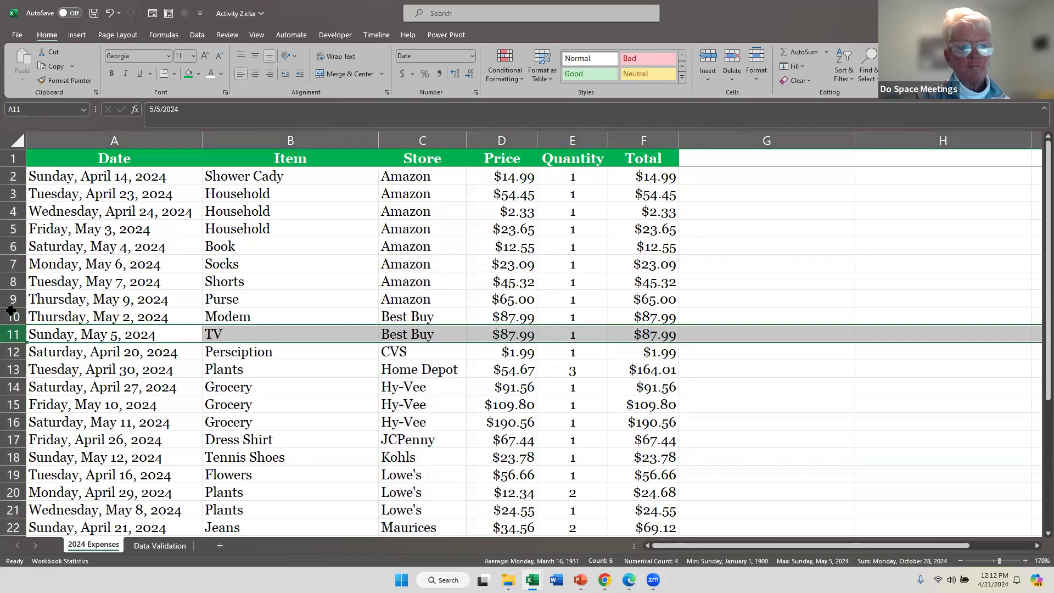
pyautogui.click(11, 315)
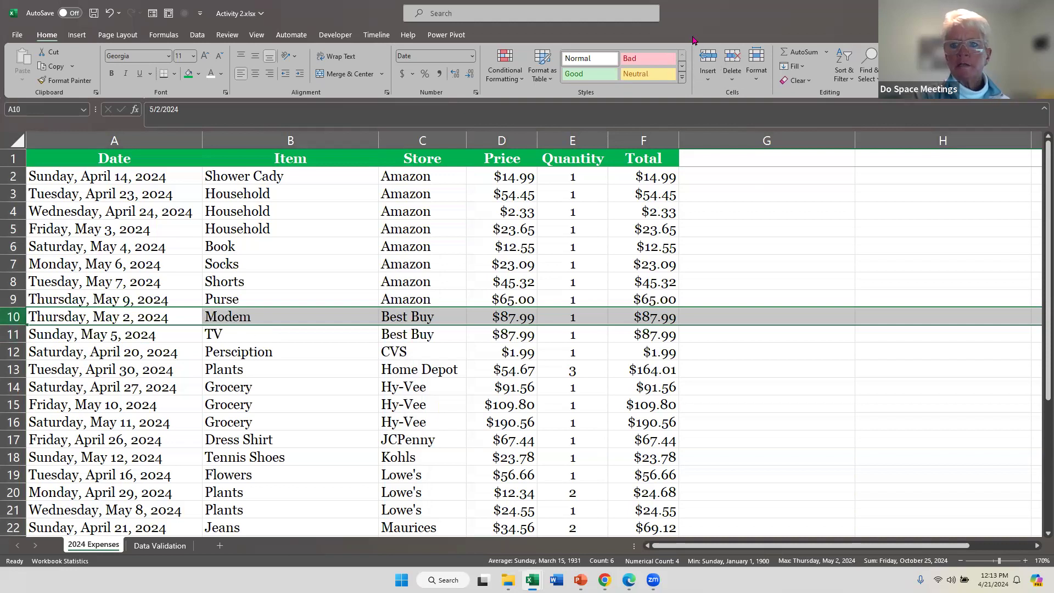
pyautogui.click(707, 55)
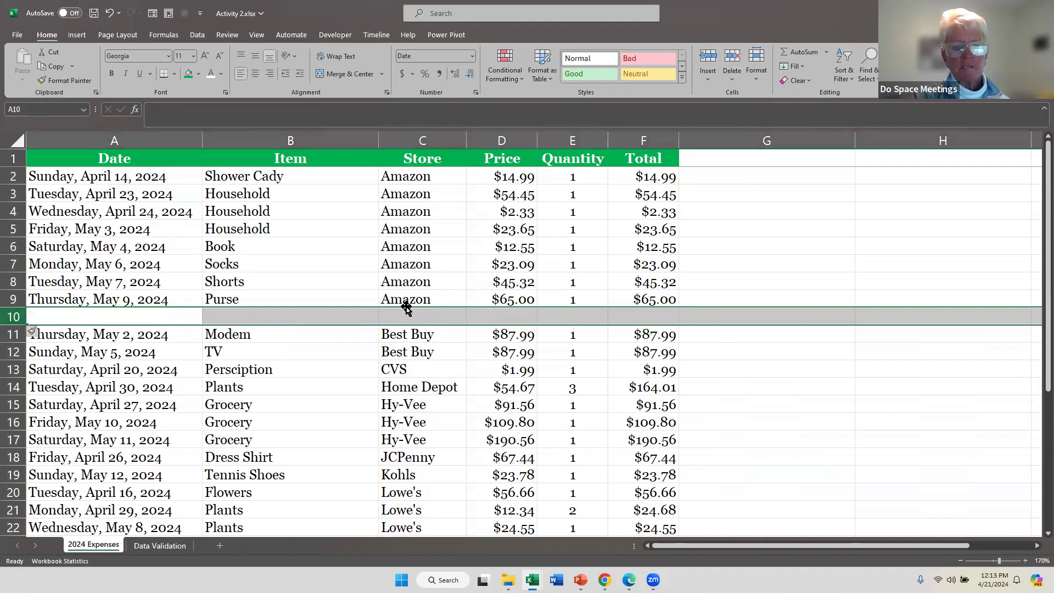
pyautogui.click(411, 317)
pyautogui.click(488, 321)
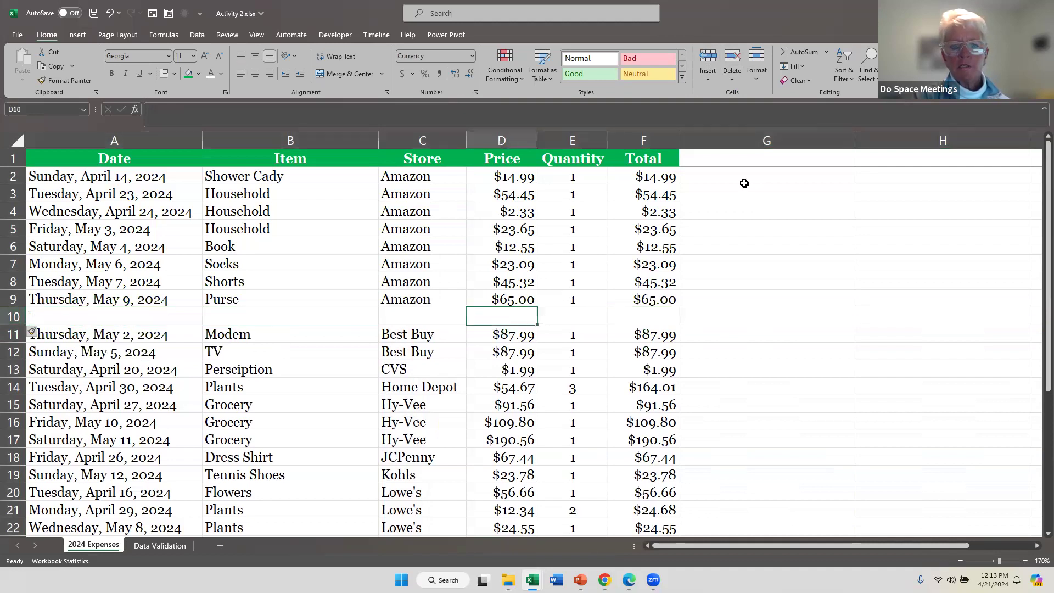
# Sum the Amazon prices D2:D9 in cell D10 with AutoSum
pyautogui.click(804, 52)
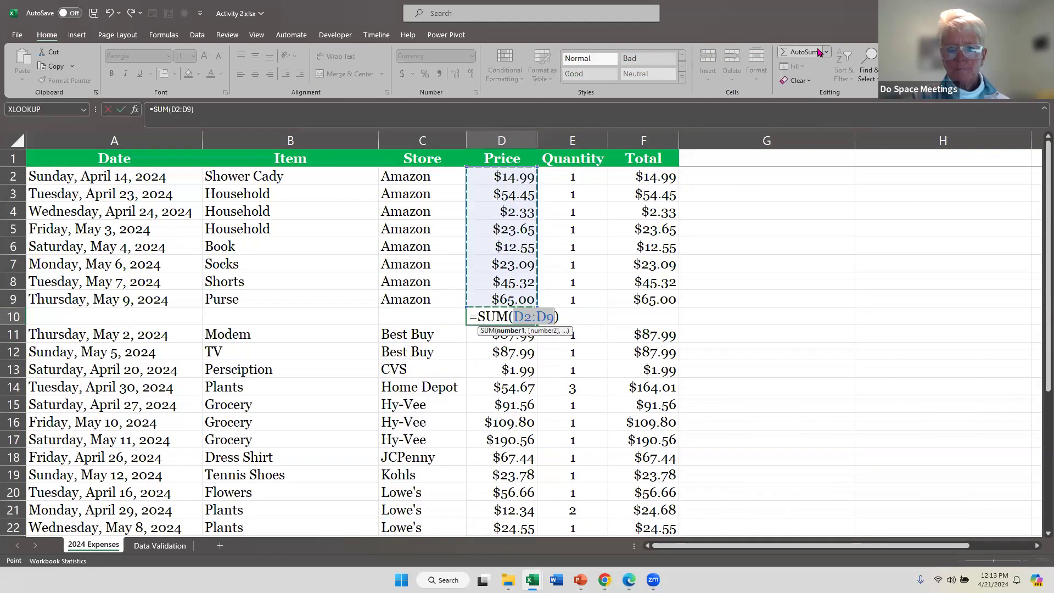
pyautogui.press('Return')
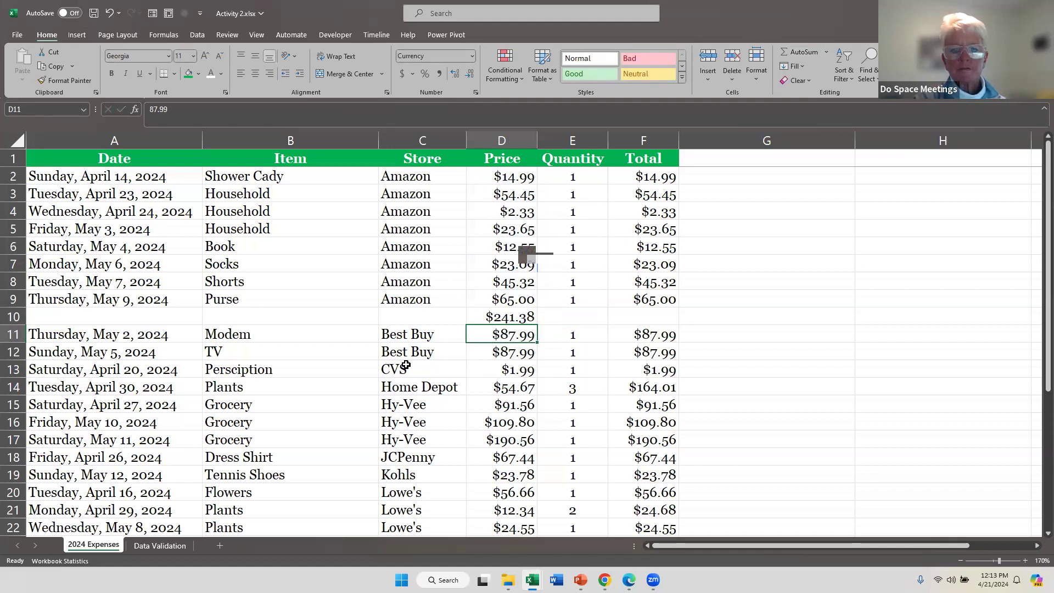
pyautogui.click(484, 317)
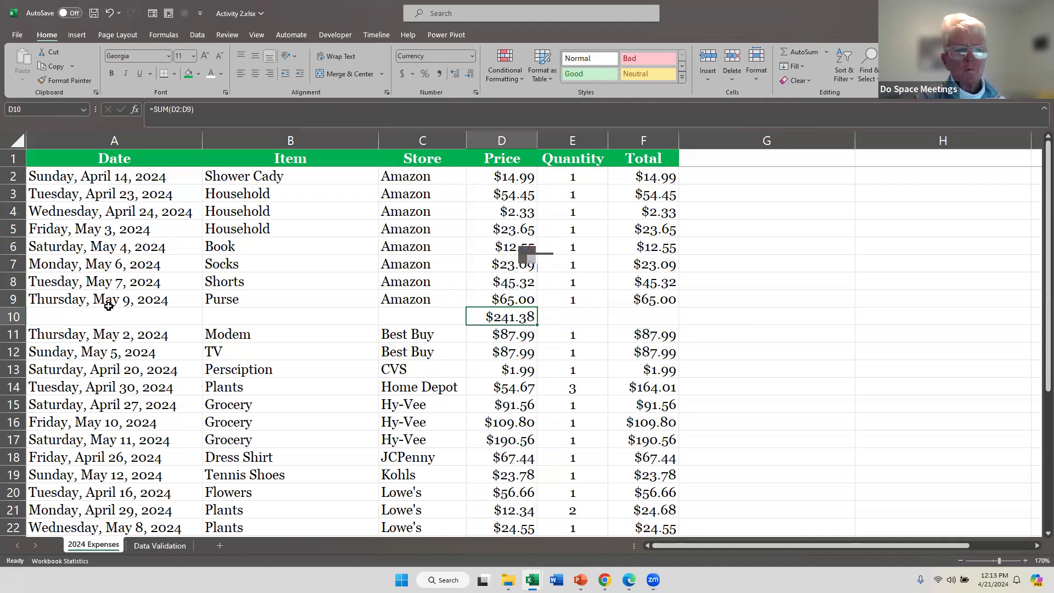
# Delete the whole of row 10, which separates the Amazon and Best Buy entries
pyautogui.click(9, 317)
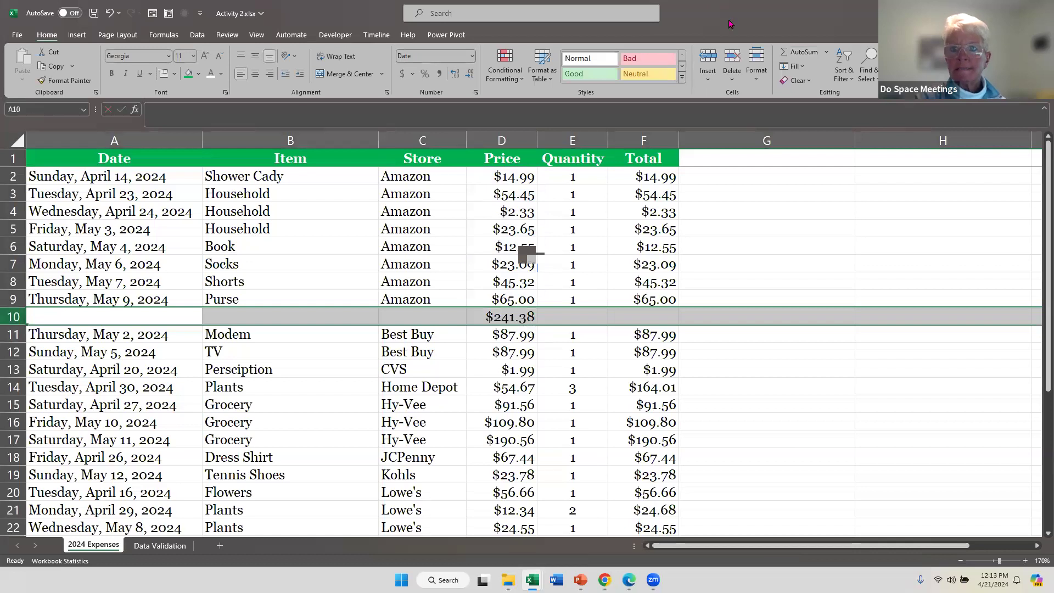
pyautogui.click(732, 55)
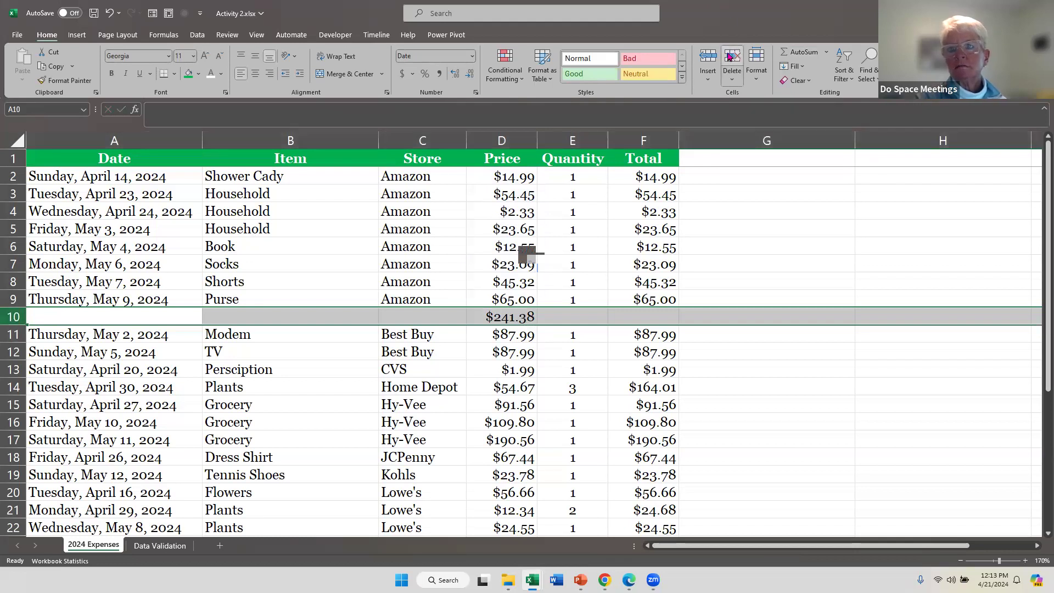
pyautogui.click(72, 222)
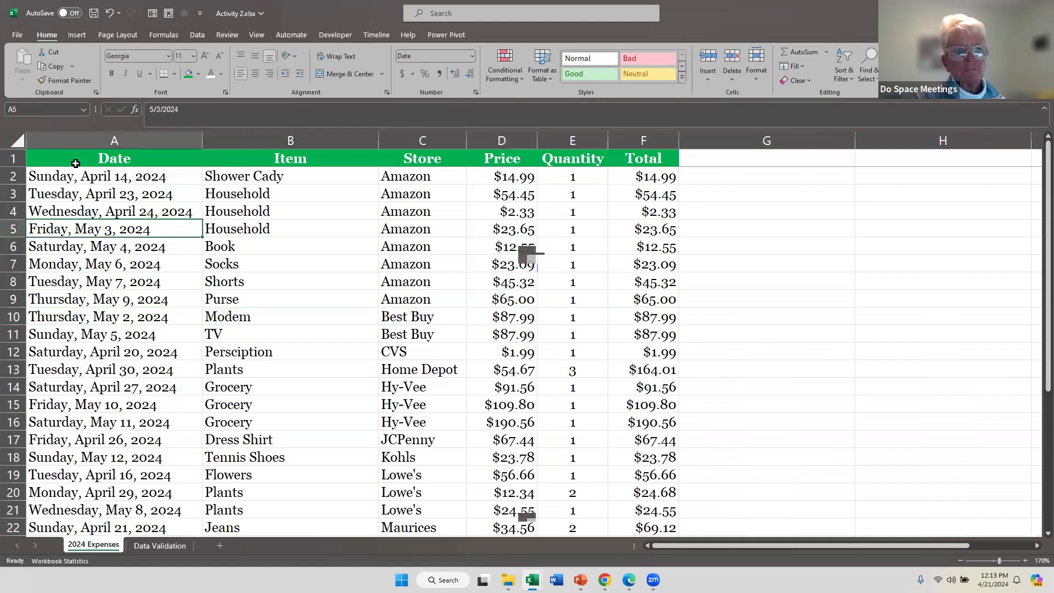
pyautogui.click(76, 163)
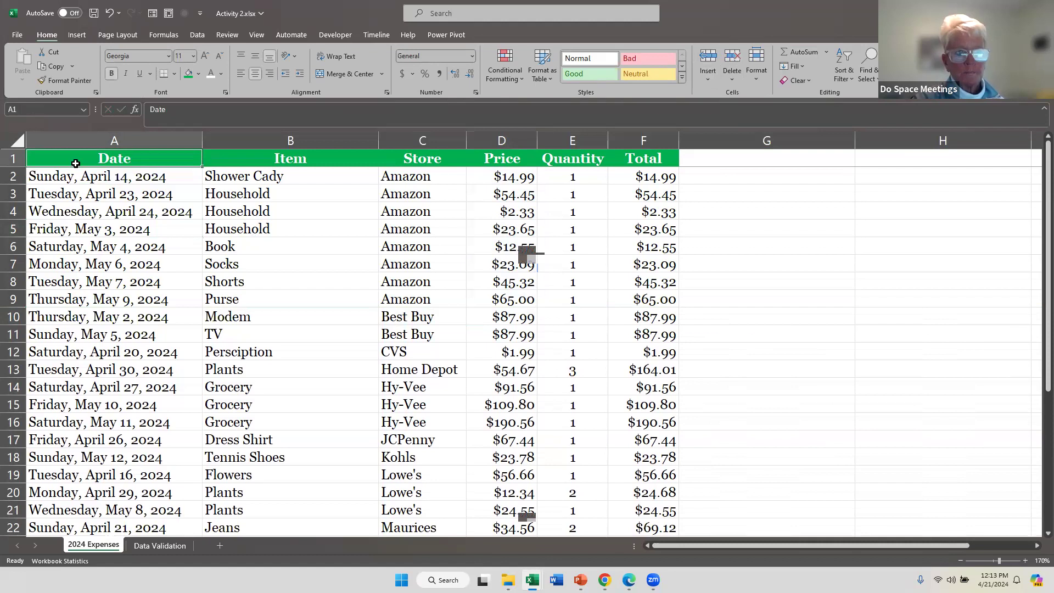
pyautogui.click(239, 197)
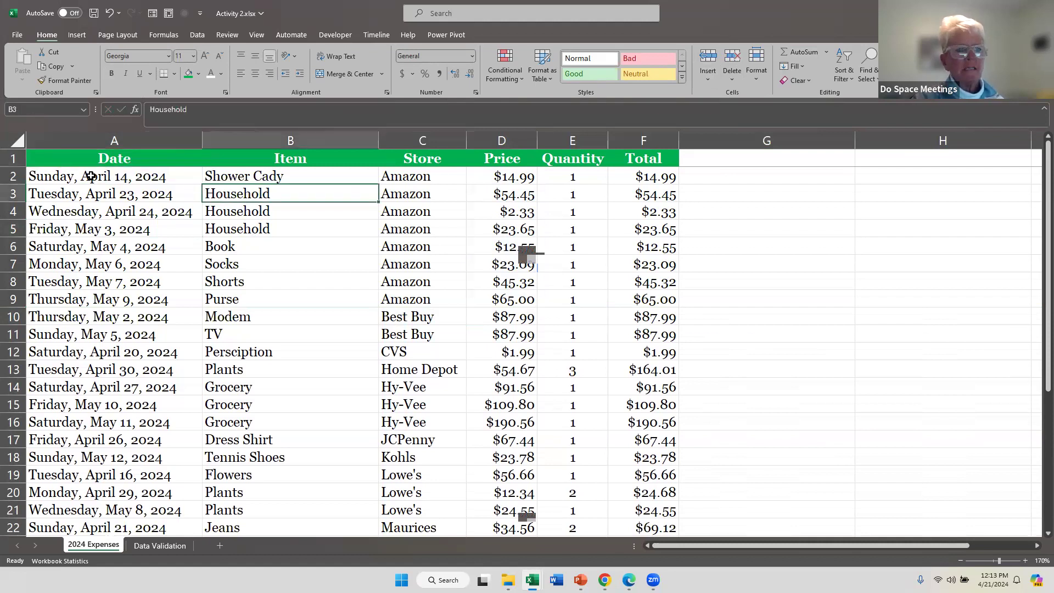
pyautogui.scroll(-4, 556, 299)
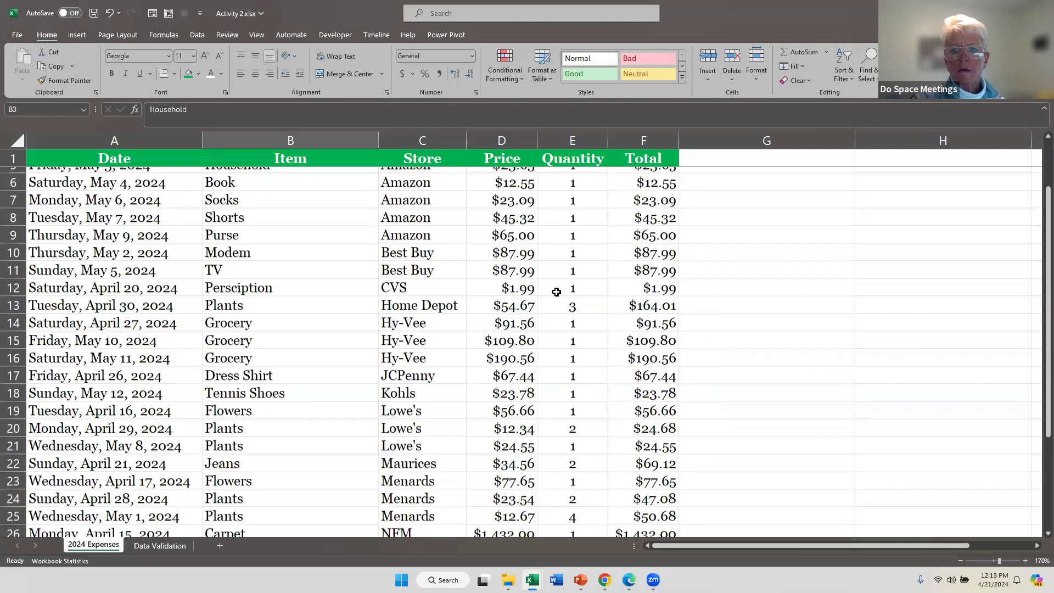
pyautogui.scroll(-4, 555, 292)
pyautogui.scroll(6, 549, 275)
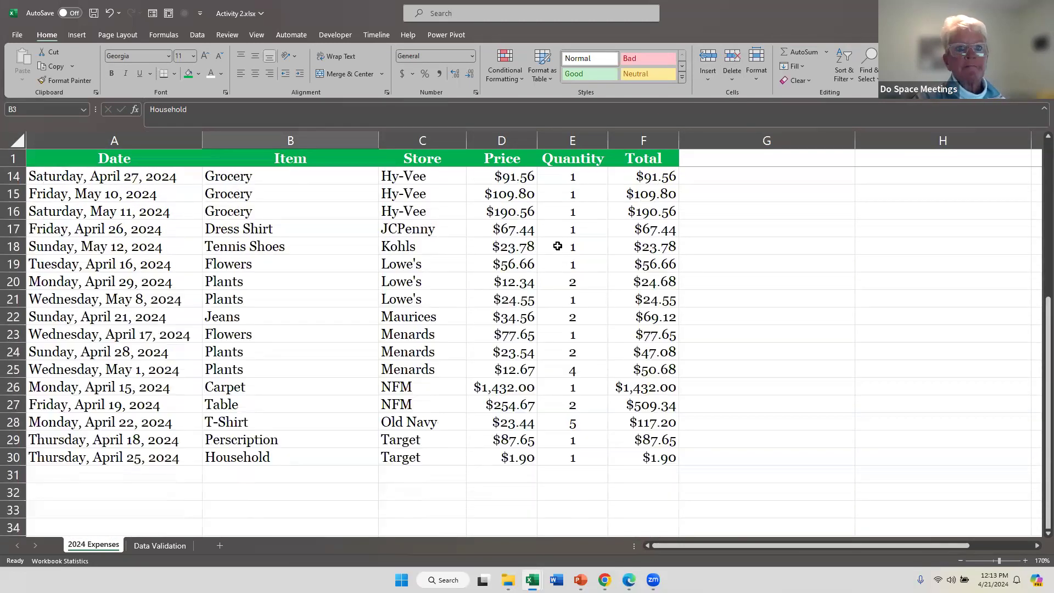
pyautogui.scroll(2, 536, 225)
# Convert the expense list $A$1:$F$30 into a table that uses the first row as headers
pyautogui.click(236, 212)
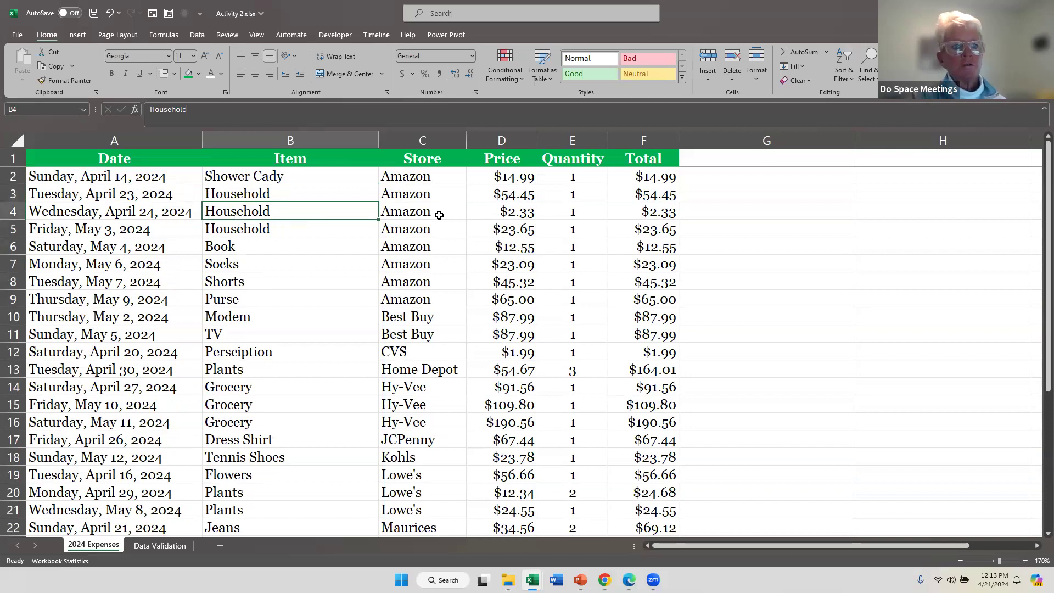
pyautogui.click(75, 35)
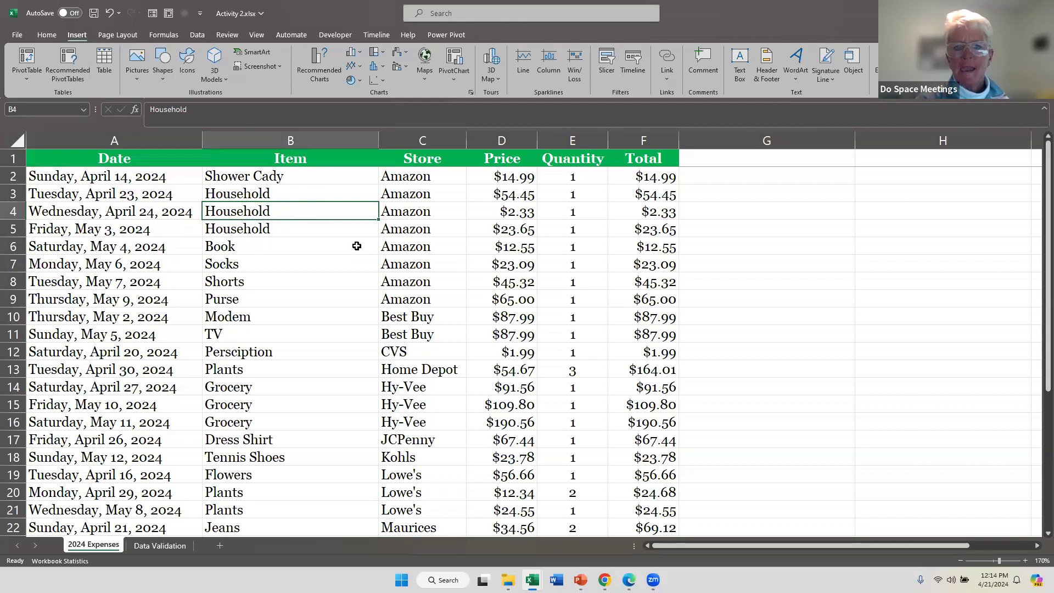
pyautogui.click(105, 66)
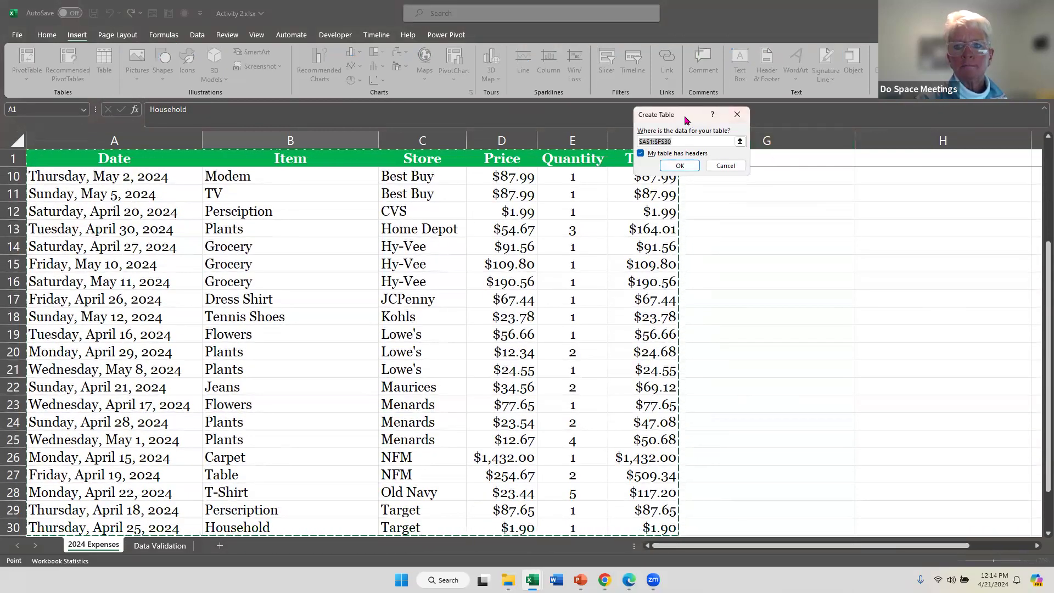
pyautogui.moveTo(686, 120); pyautogui.dragTo(672, 129)
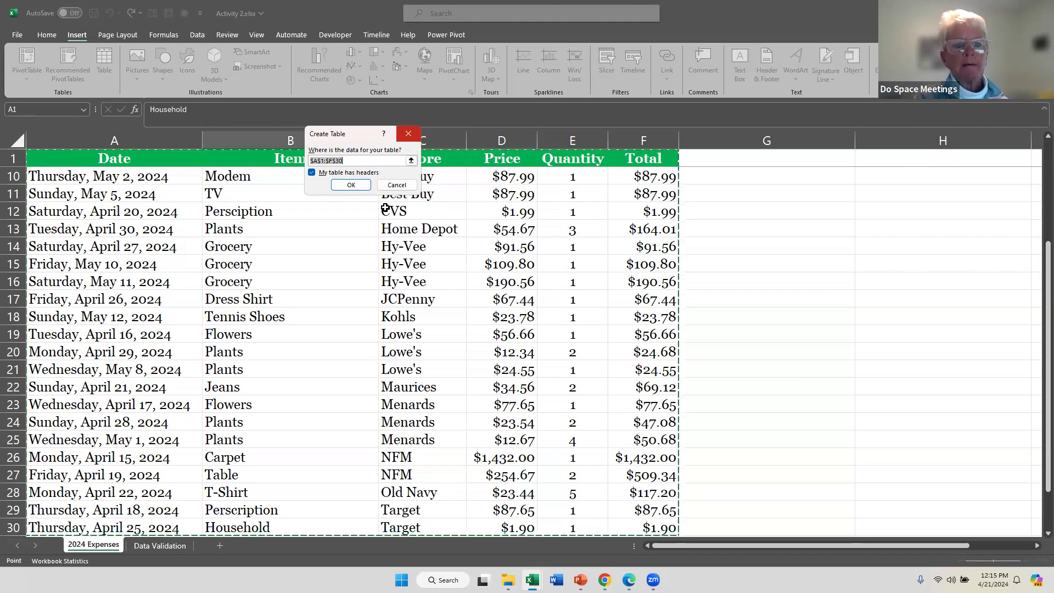
pyautogui.click(352, 185)
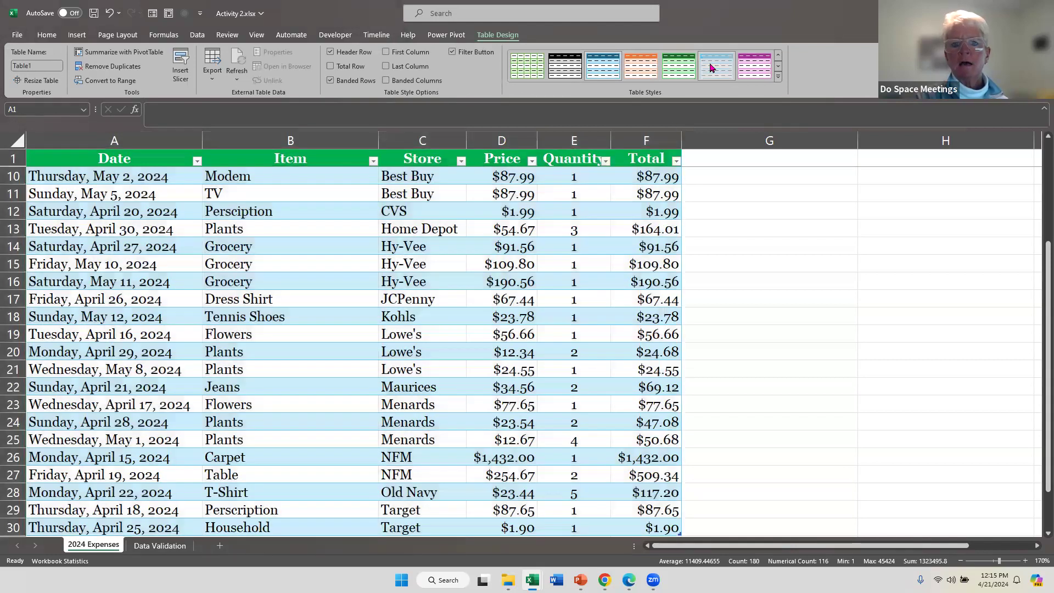
# Apply the light purple banded table style to the expense table
pyautogui.click(711, 68)
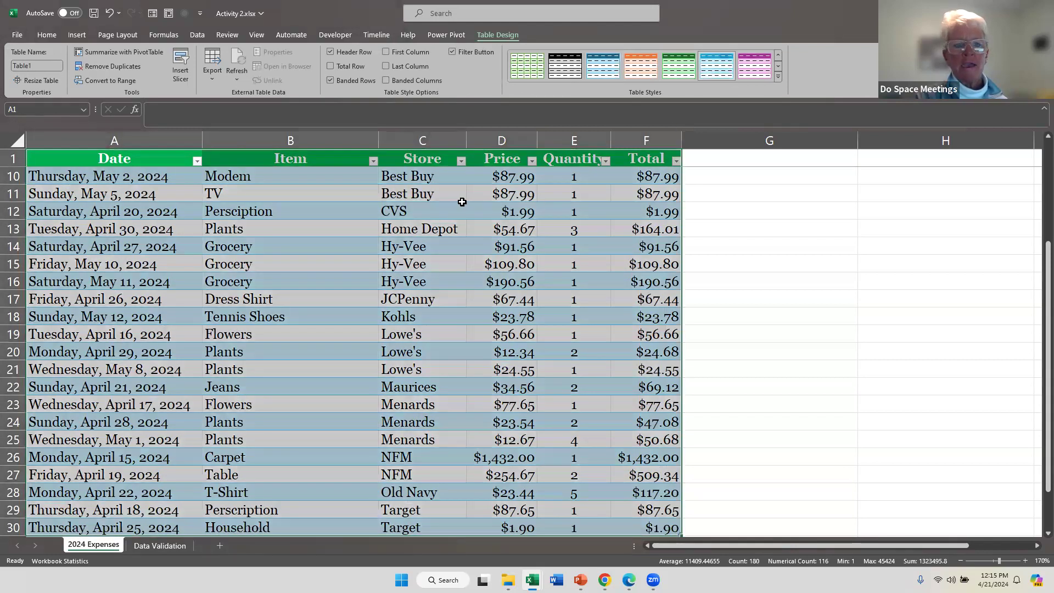
pyautogui.click(763, 66)
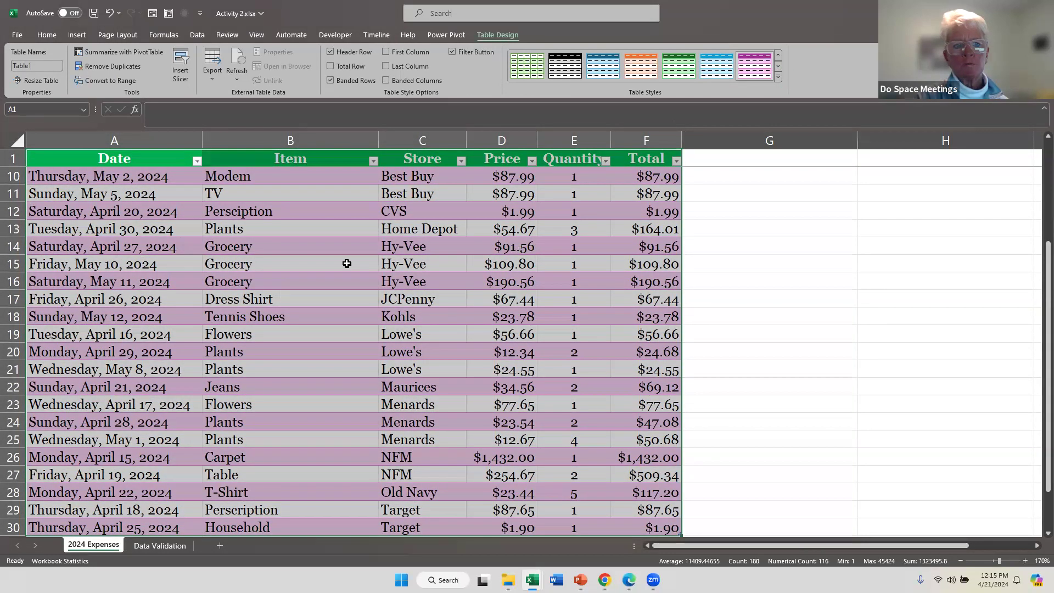
pyautogui.click(181, 267)
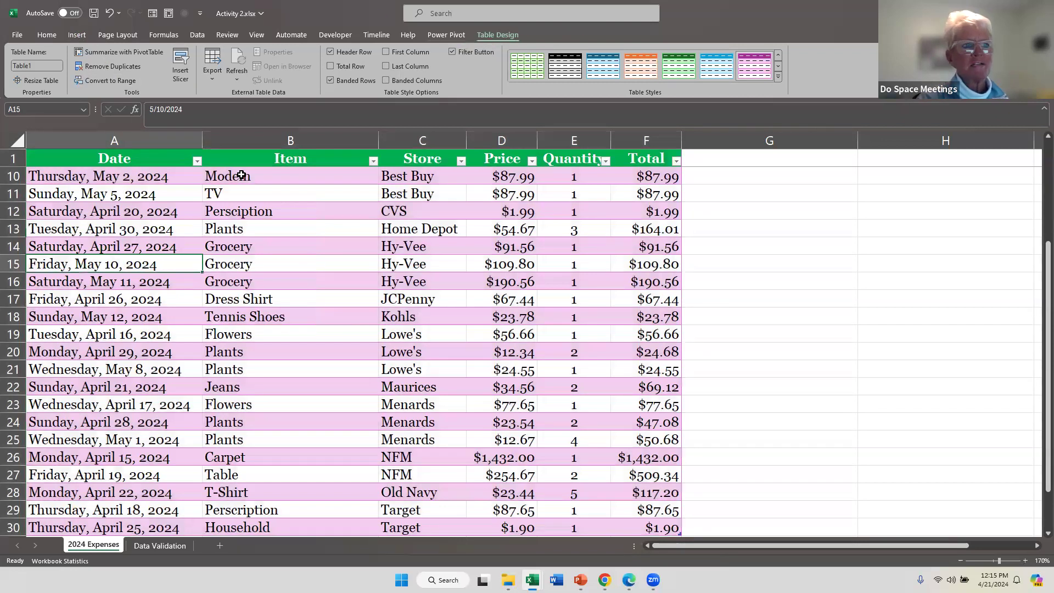
# Rename the expense table as MyData
pyautogui.click(35, 67)
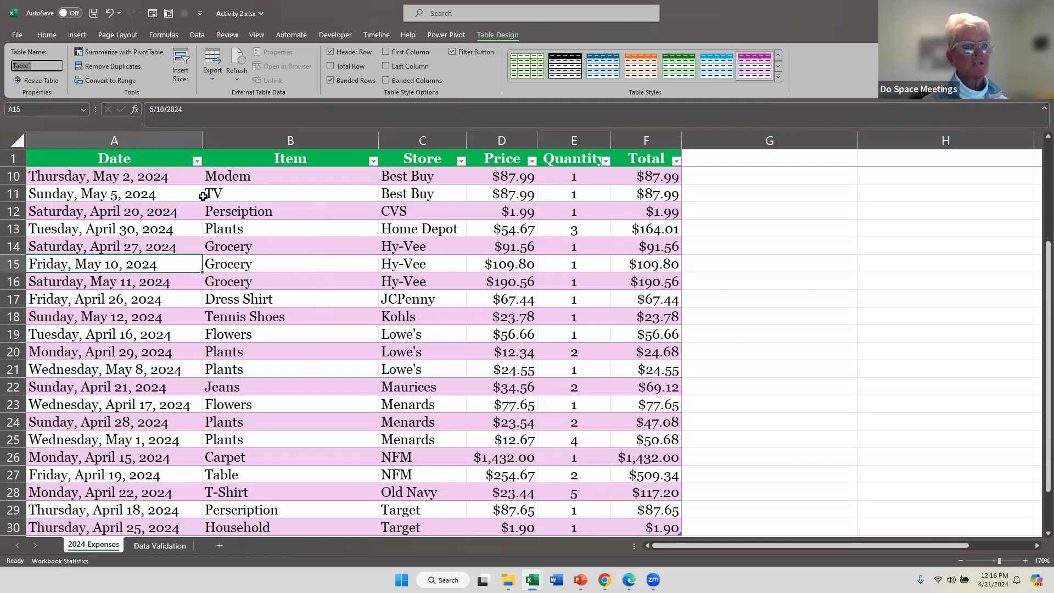
pyautogui.write('M')
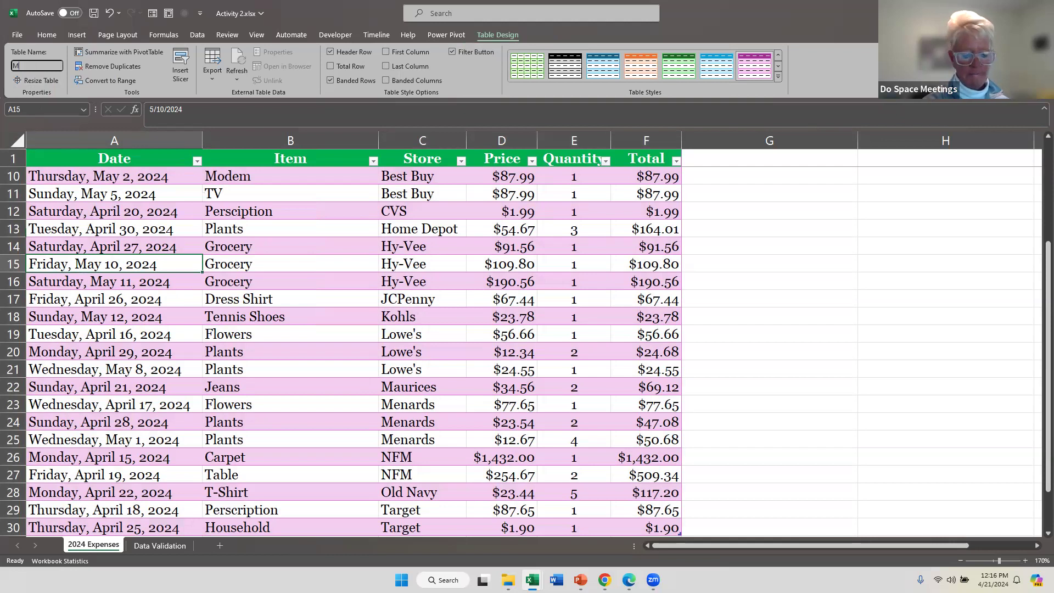
pyautogui.write('yData')
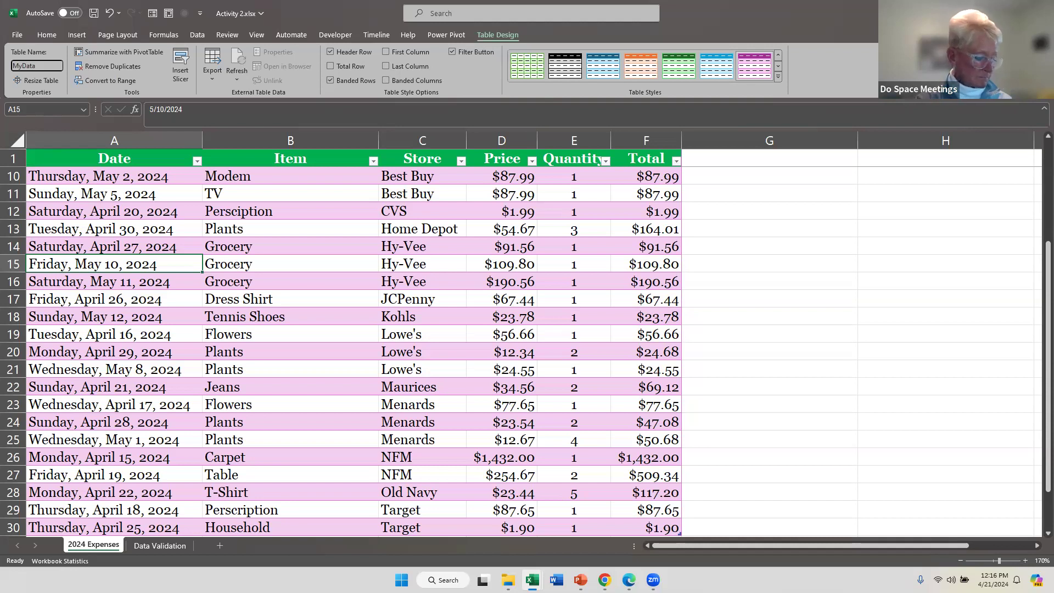
pyautogui.press('Return')
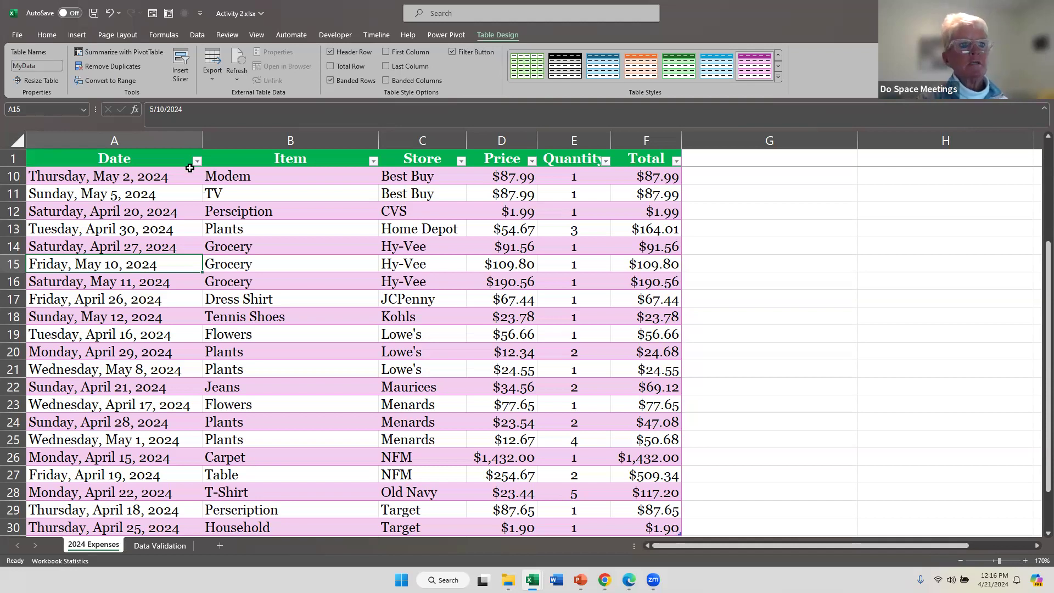
# Insert a PivotTable based on the MyData table and place it on a new worksheet
pyautogui.click(77, 35)
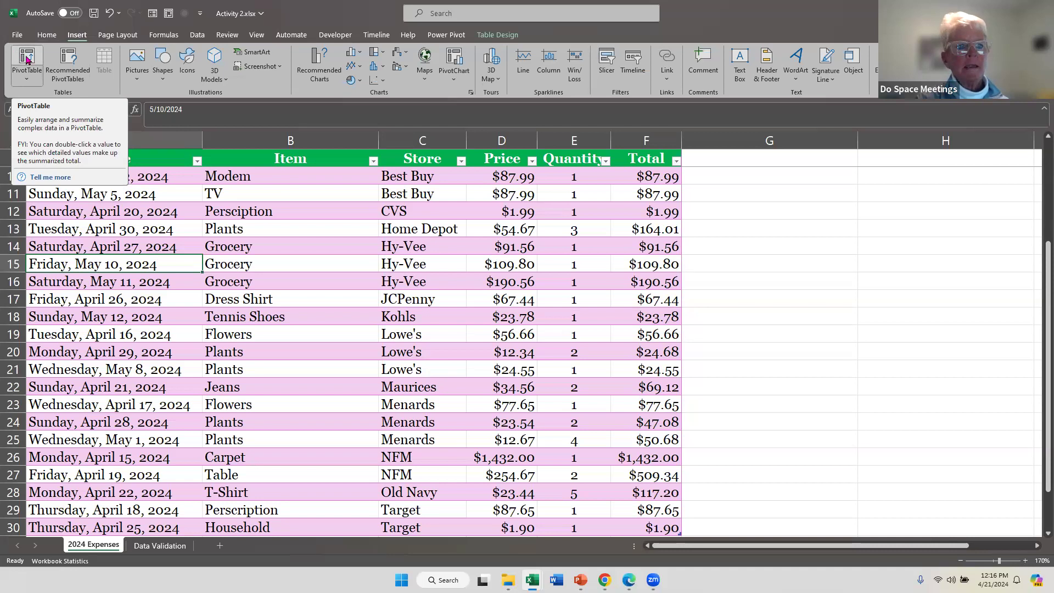
pyautogui.click(27, 60)
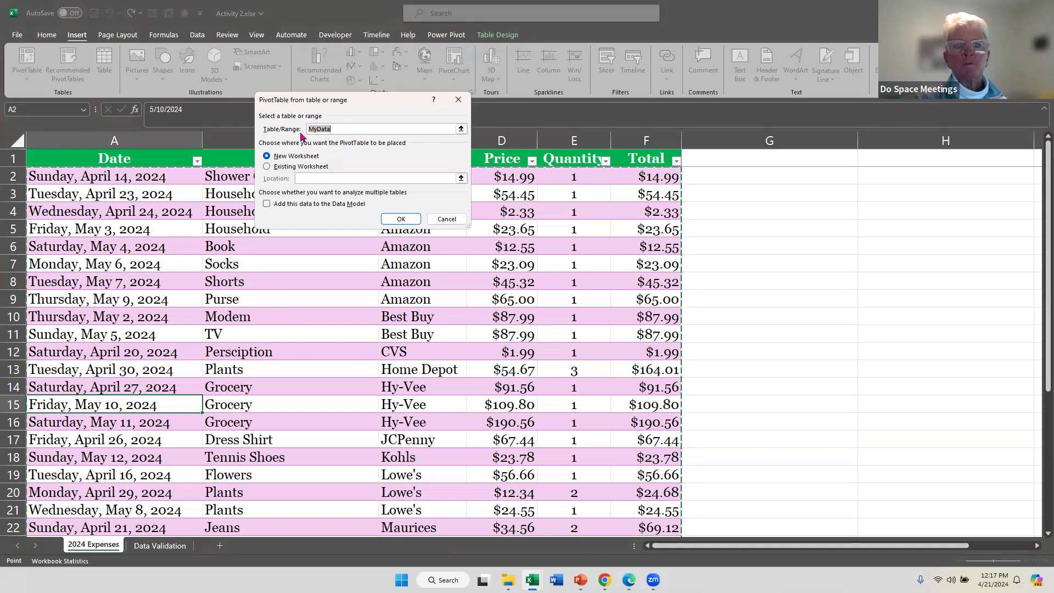
pyautogui.click(353, 129)
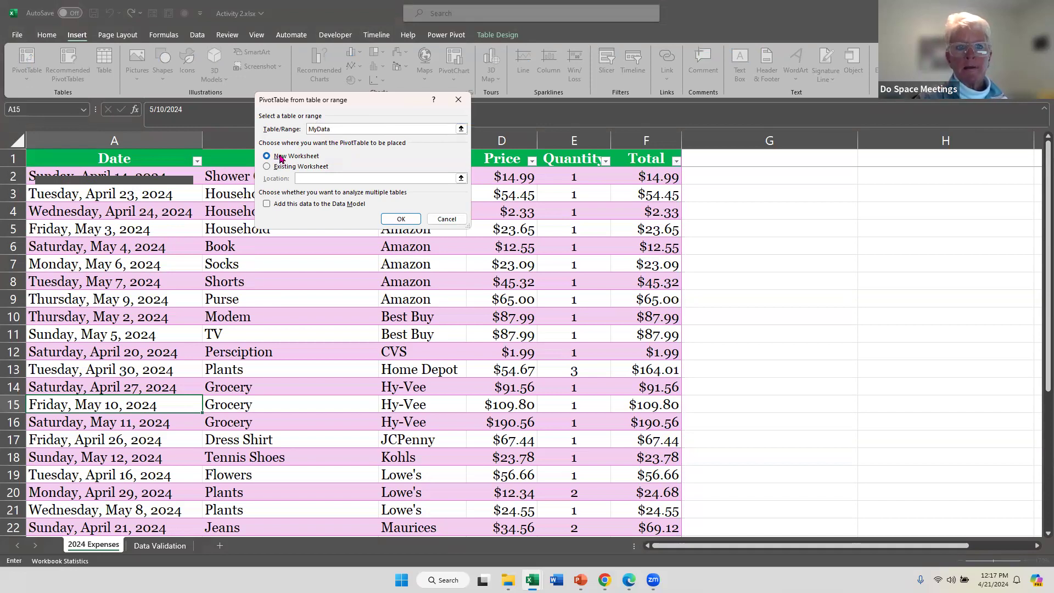
pyautogui.click(400, 219)
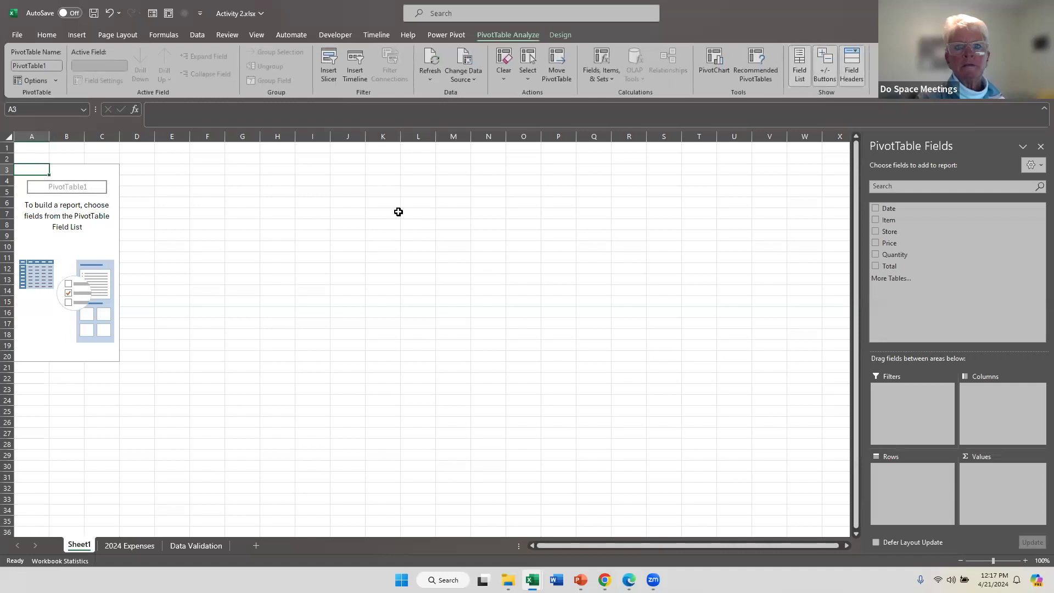
# Widen the PivotTable Fields pane on Sheet1 to take up nearly half of the window's width
pyautogui.click(81, 215)
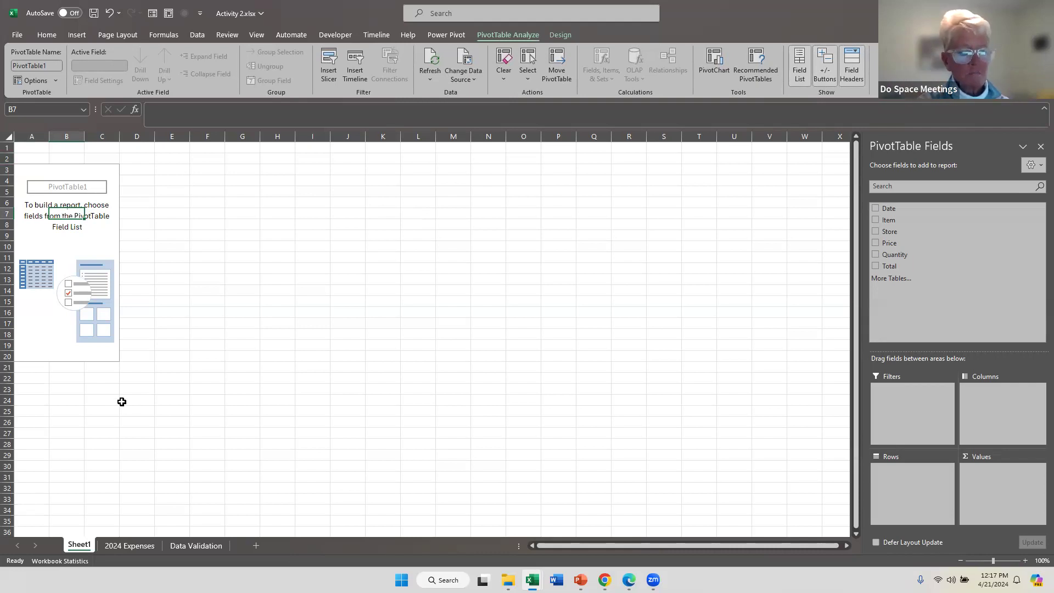
pyautogui.click(126, 544)
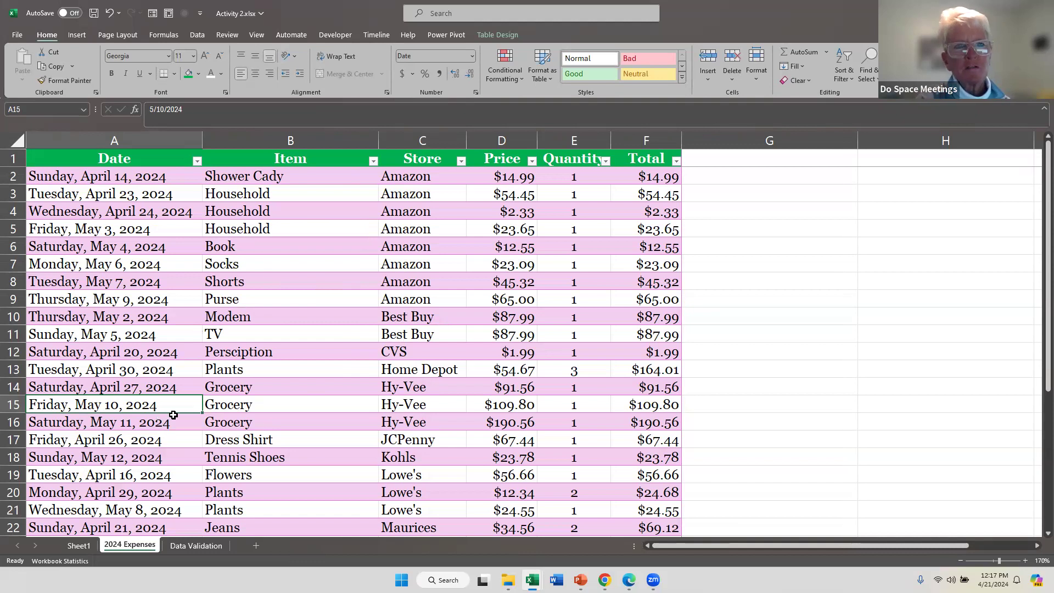
pyautogui.click(75, 545)
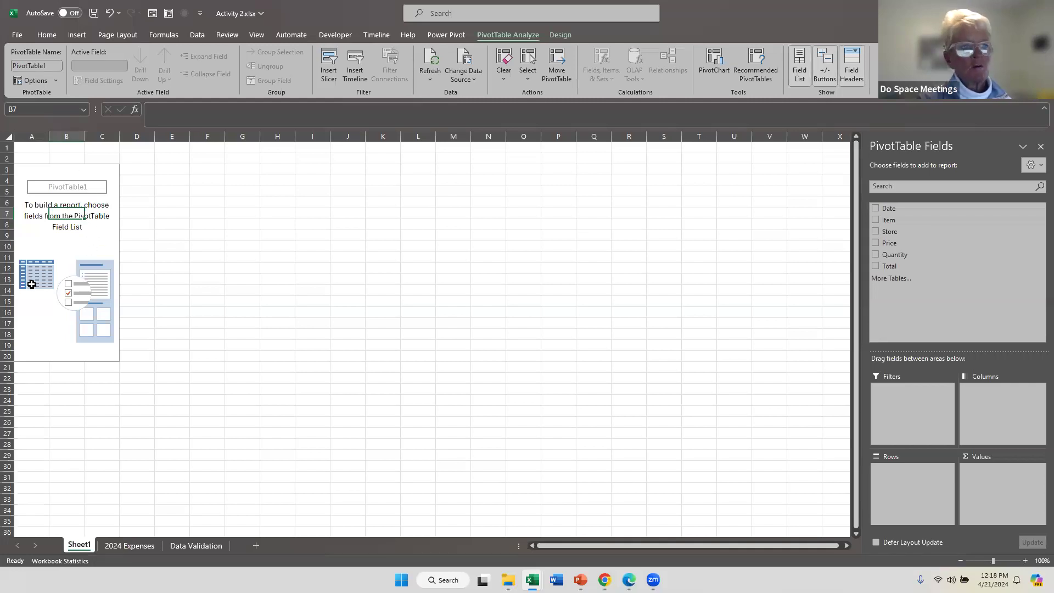
pyautogui.click(561, 35)
pyautogui.click(518, 35)
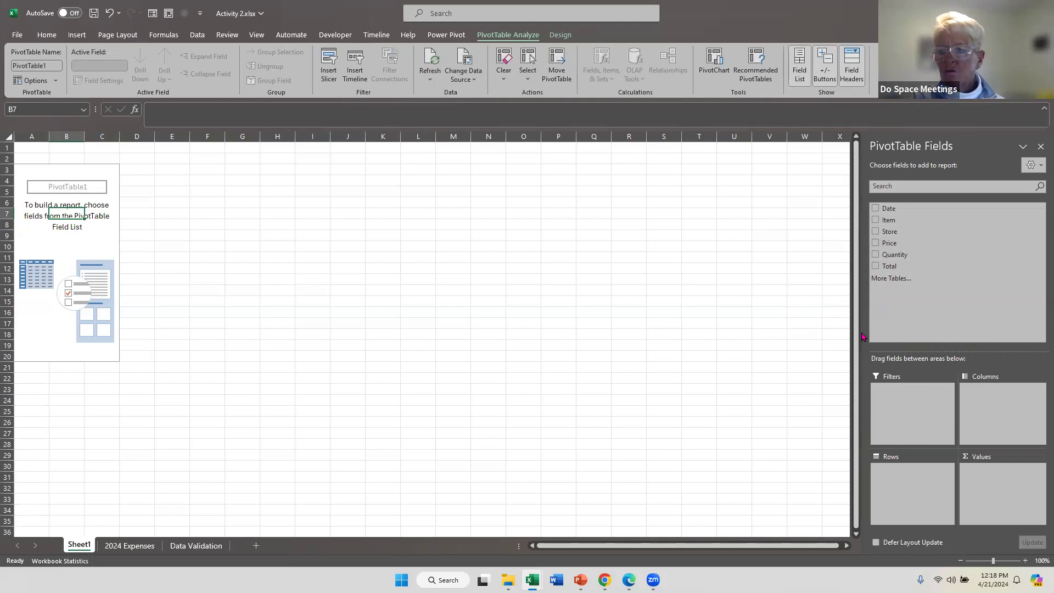
pyautogui.moveTo(861, 343); pyautogui.dragTo(612, 323)
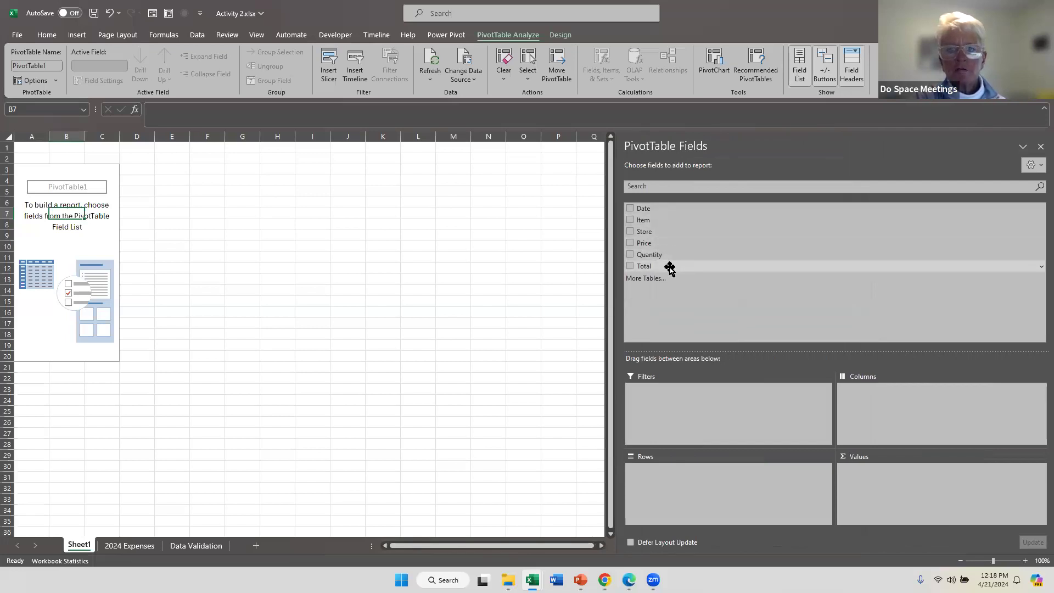
pyautogui.click(133, 544)
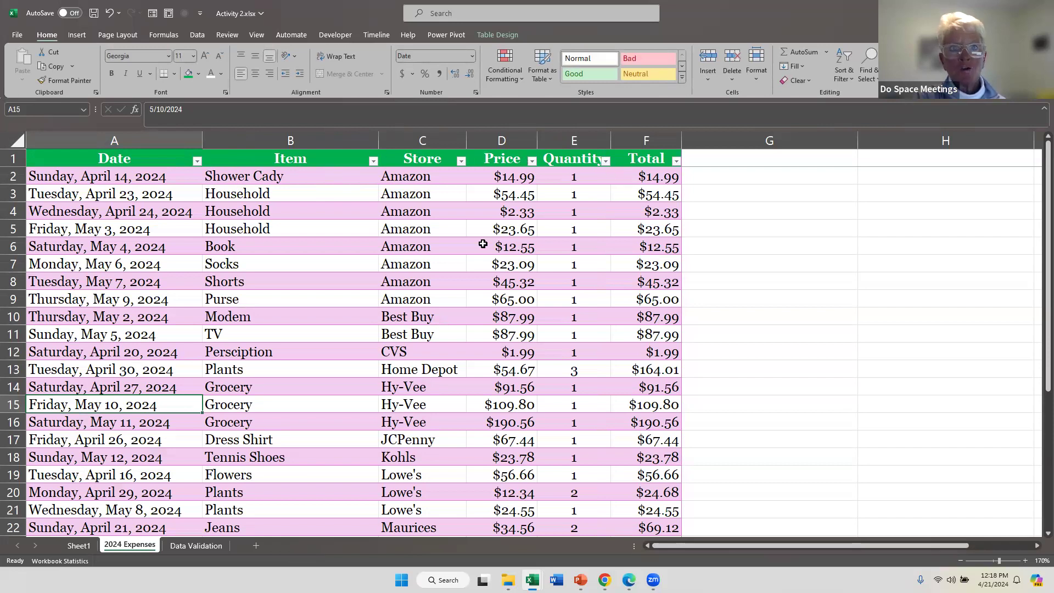
pyautogui.click(78, 547)
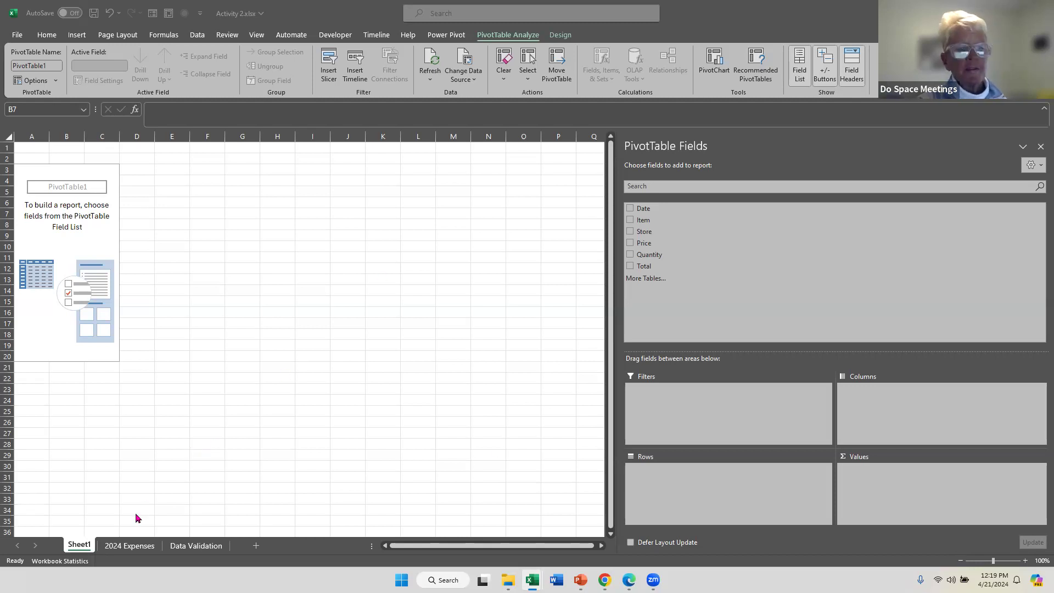
pyautogui.click(125, 546)
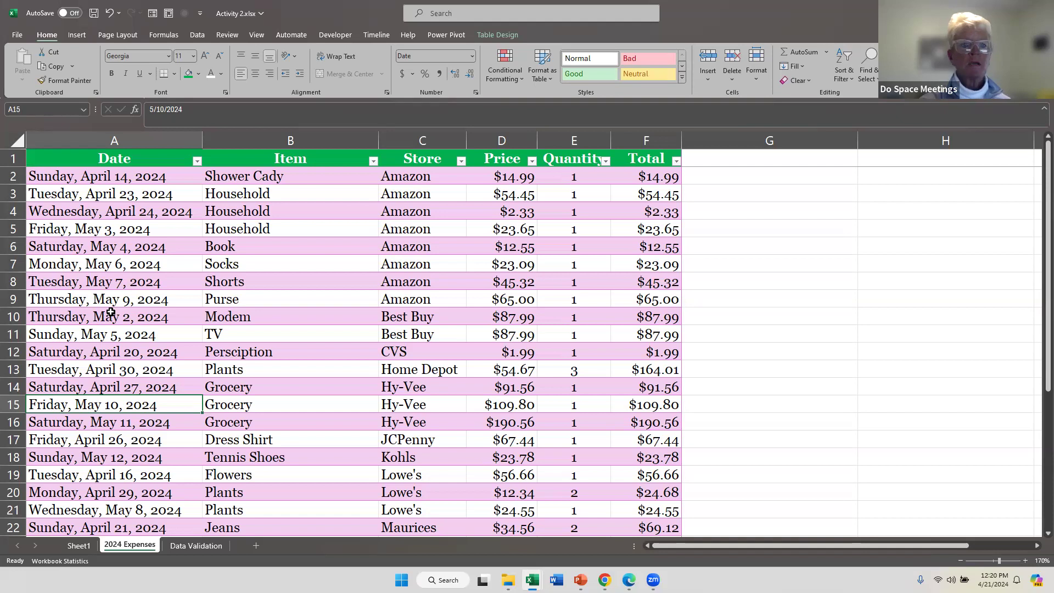
pyautogui.click(87, 545)
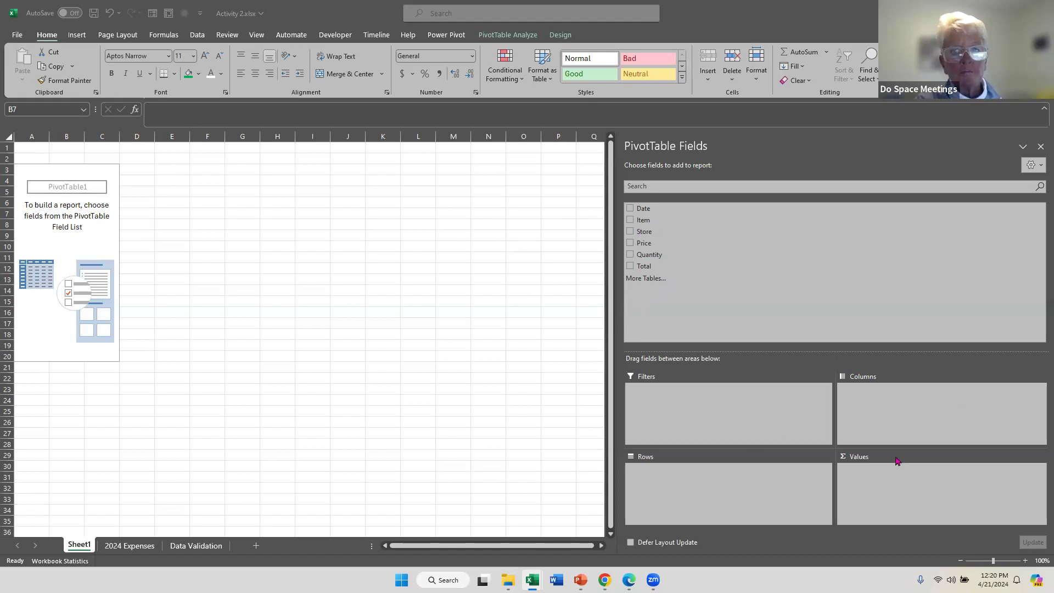
# Add the Store field to the PivotTable as row labels
pyautogui.click(627, 233)
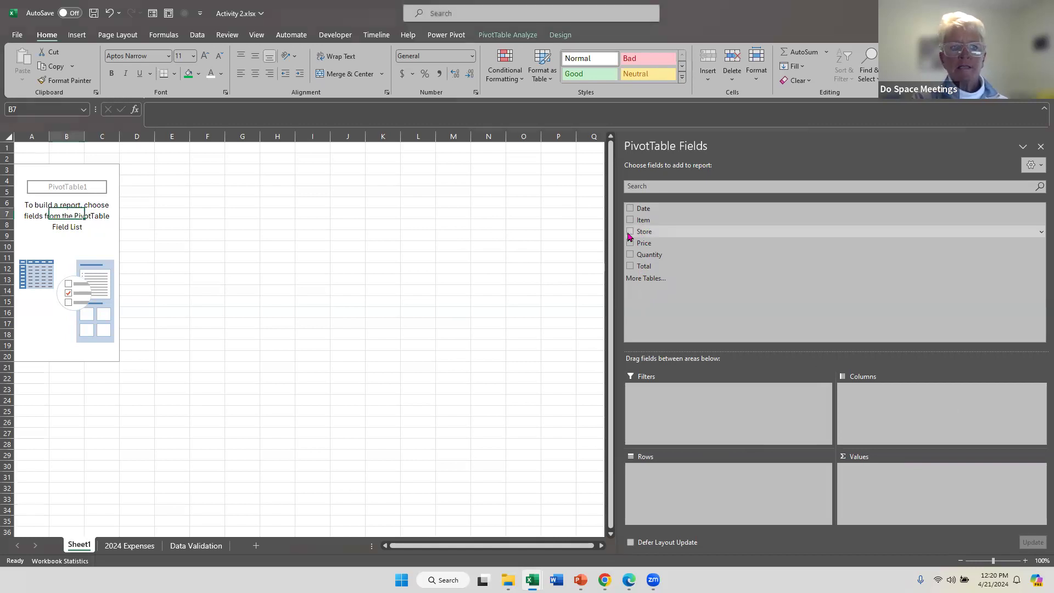
pyautogui.click(630, 232)
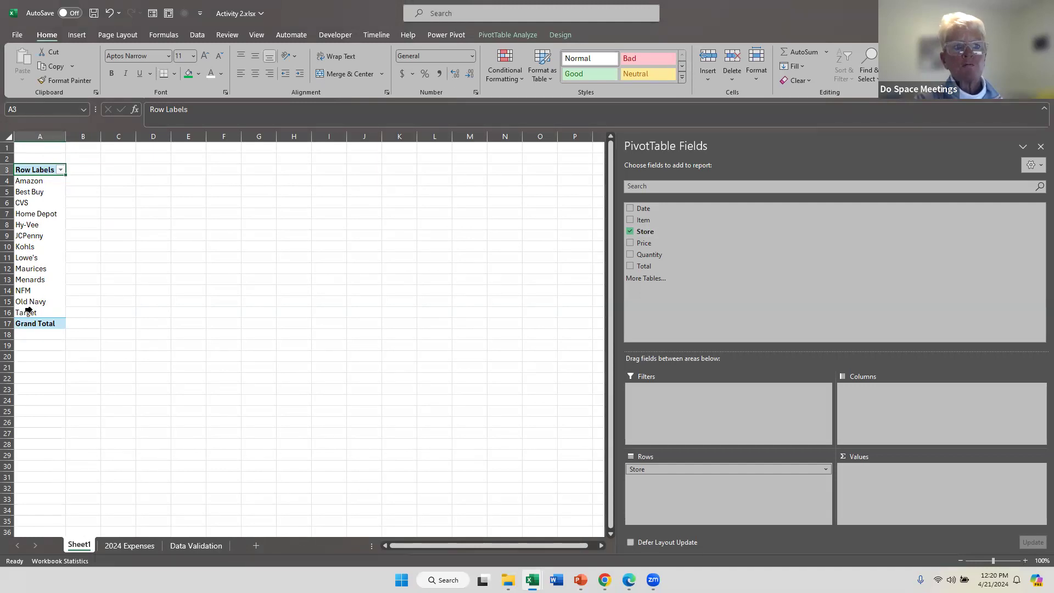
pyautogui.click(1025, 561)
pyautogui.click(1024, 560)
pyautogui.click(1024, 561)
pyautogui.click(1024, 561)
pyautogui.click(1024, 561)
pyautogui.click(1025, 560)
pyautogui.click(1024, 560)
pyautogui.click(1025, 560)
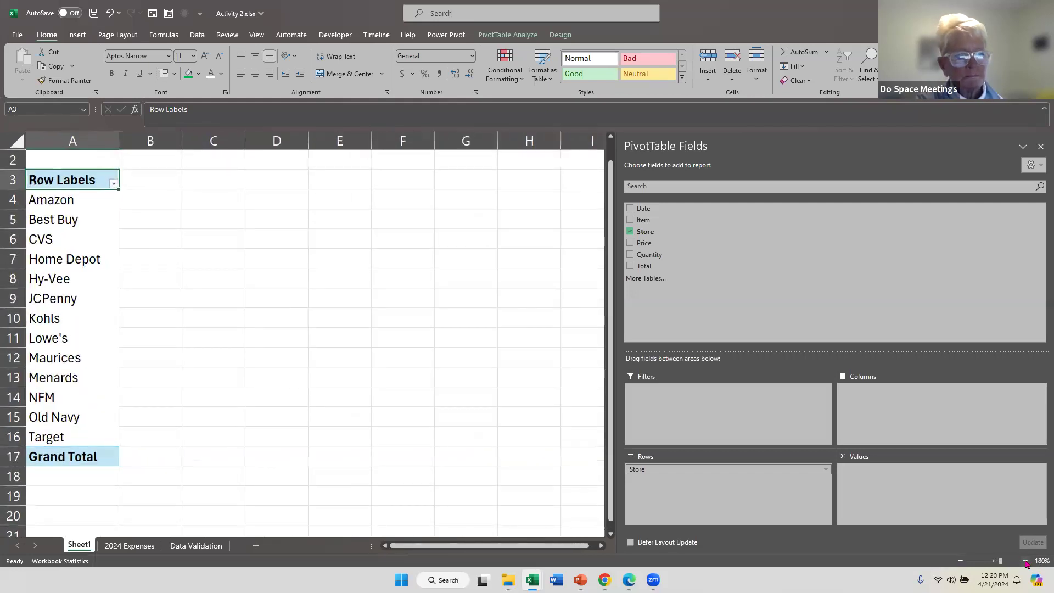
pyautogui.click(1025, 561)
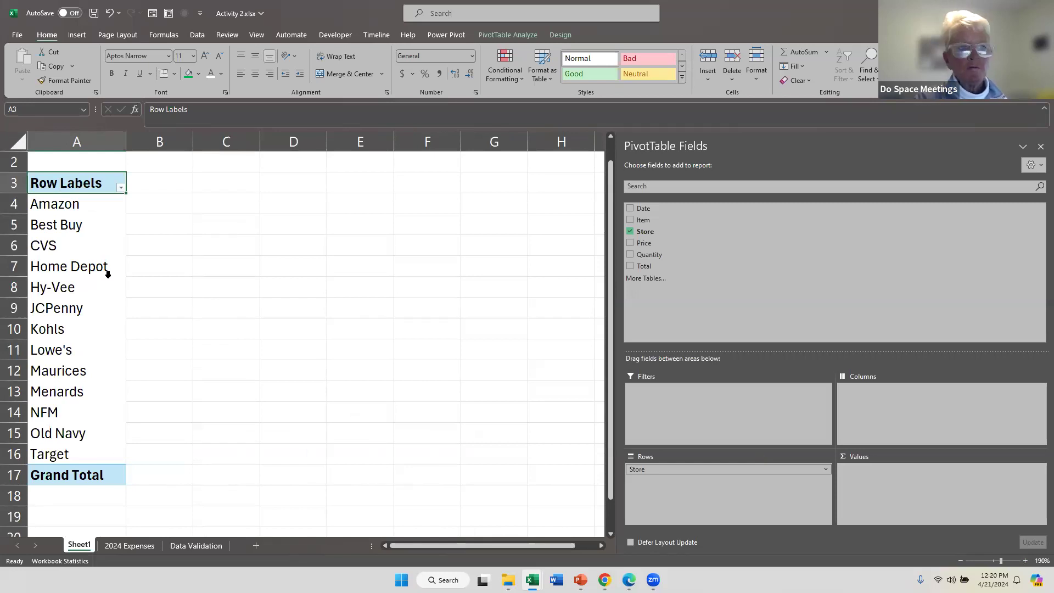
# Try the Store field as column labels, and return it to the PivotTable's rows
pyautogui.moveTo(670, 471); pyautogui.dragTo(869, 412)
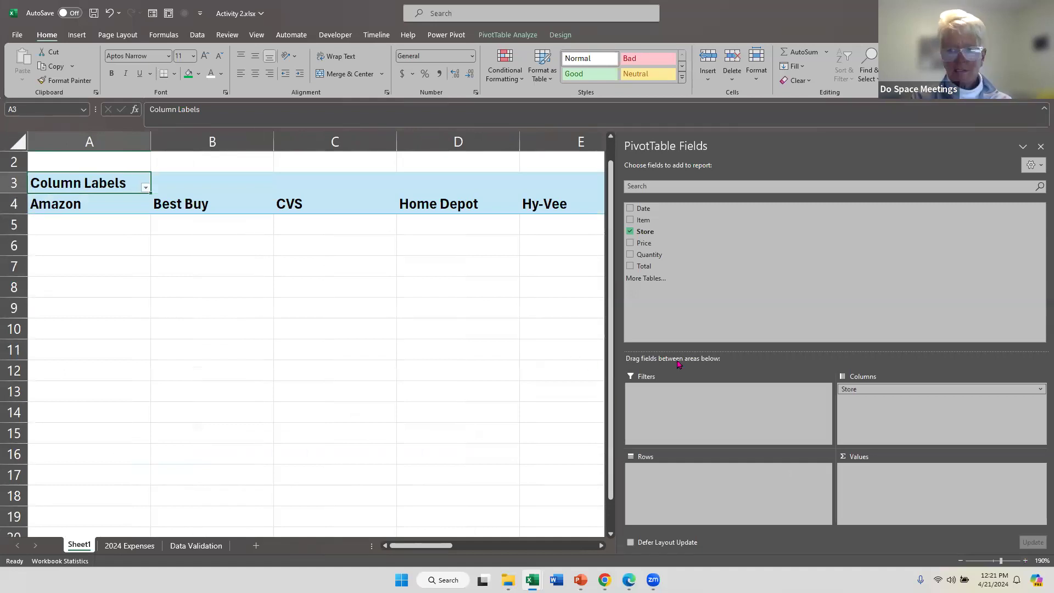
pyautogui.moveTo(911, 390); pyautogui.dragTo(725, 499)
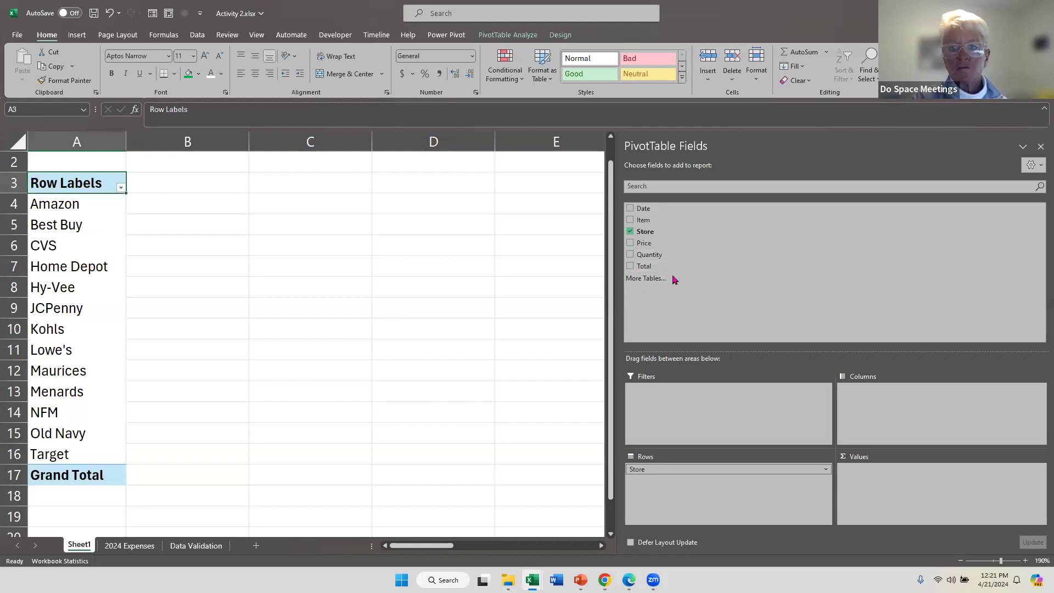
# Add the Total field to the PivotTable's values and narrow the PivotTable Fields pane to about a quarter of the window's width
pyautogui.moveTo(656, 267); pyautogui.dragTo(917, 482)
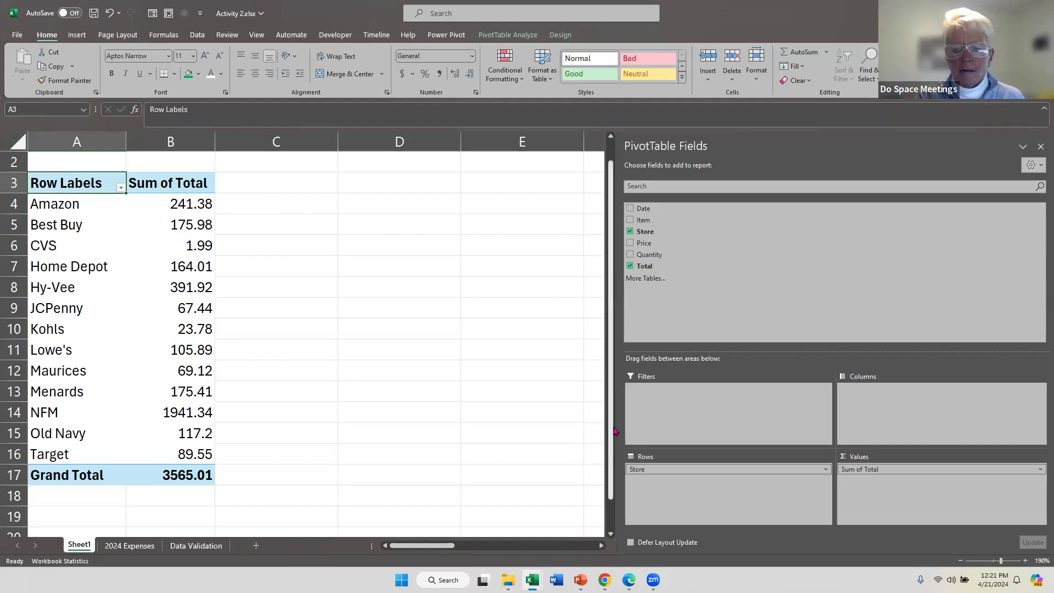
pyautogui.moveTo(617, 415); pyautogui.dragTo(827, 428)
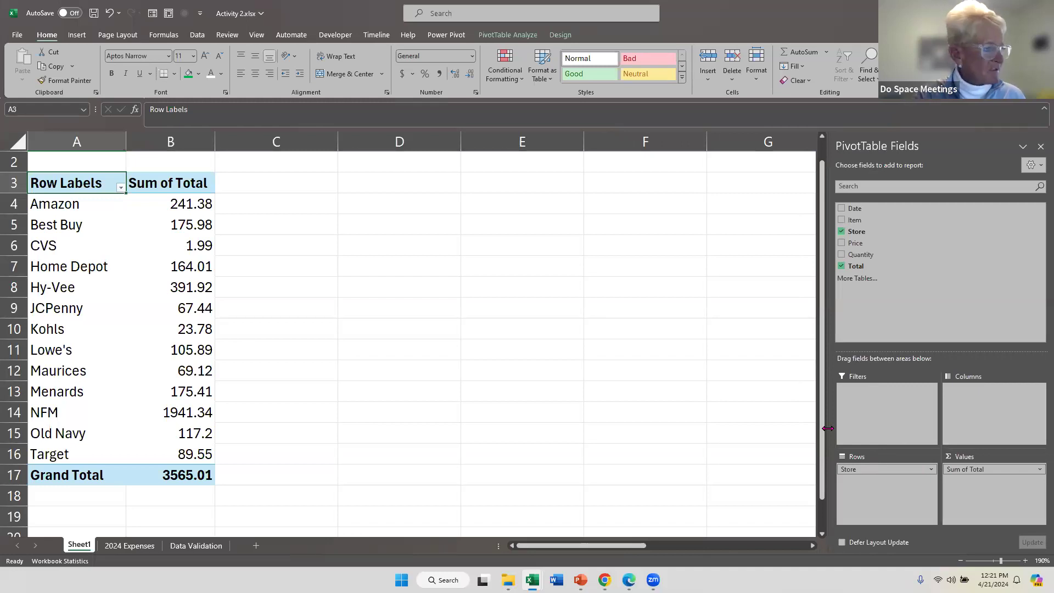
pyautogui.moveTo(828, 428)
pyautogui.mouseDown()
pyautogui.moveTo(746, 434)
pyautogui.moveTo(809, 433)
pyautogui.mouseUp()
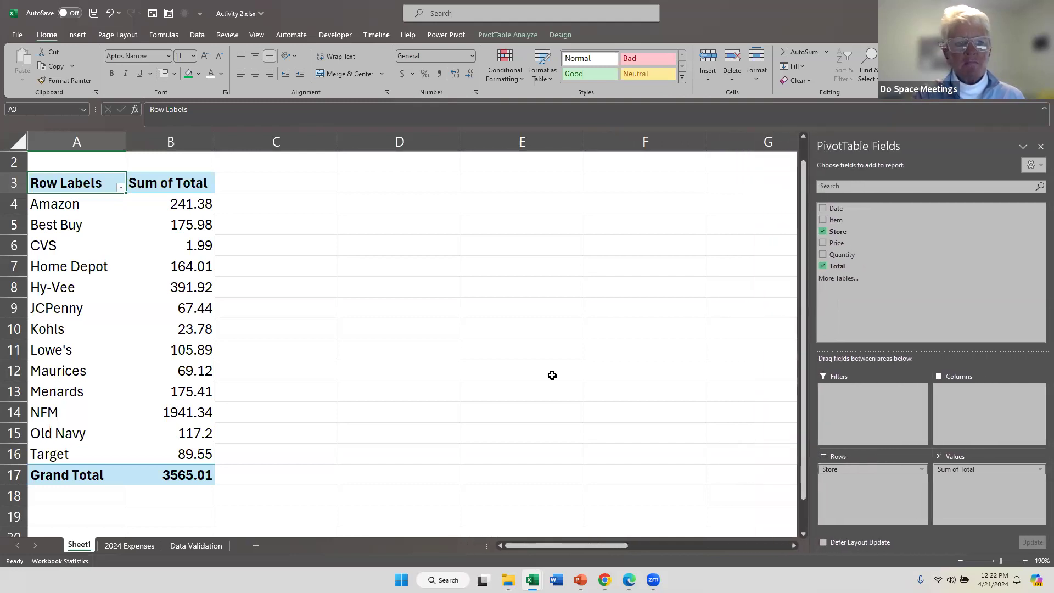
pyautogui.moveTo(165, 208)
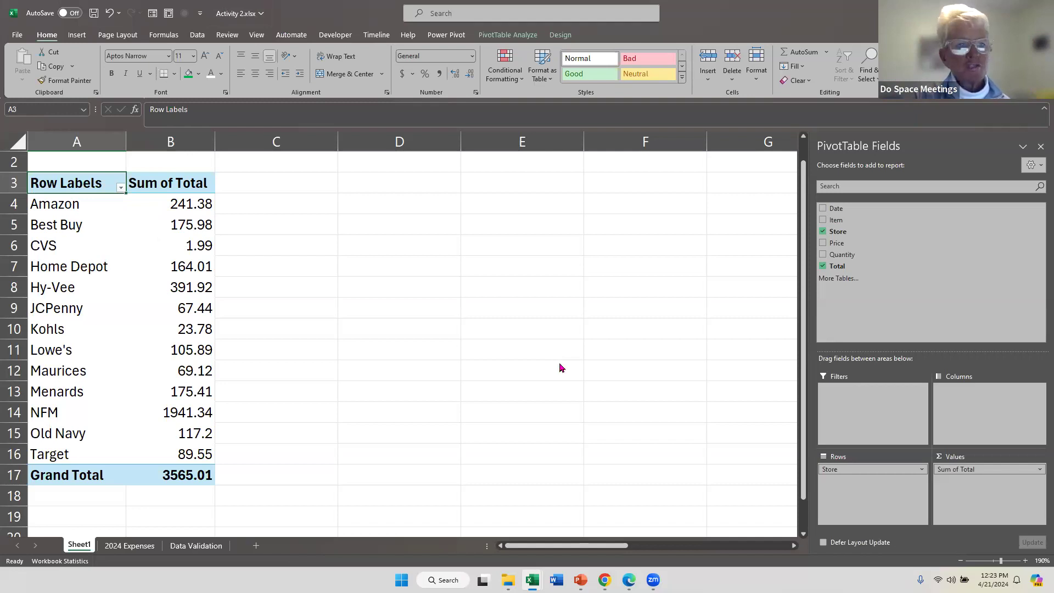
pyautogui.click(187, 203)
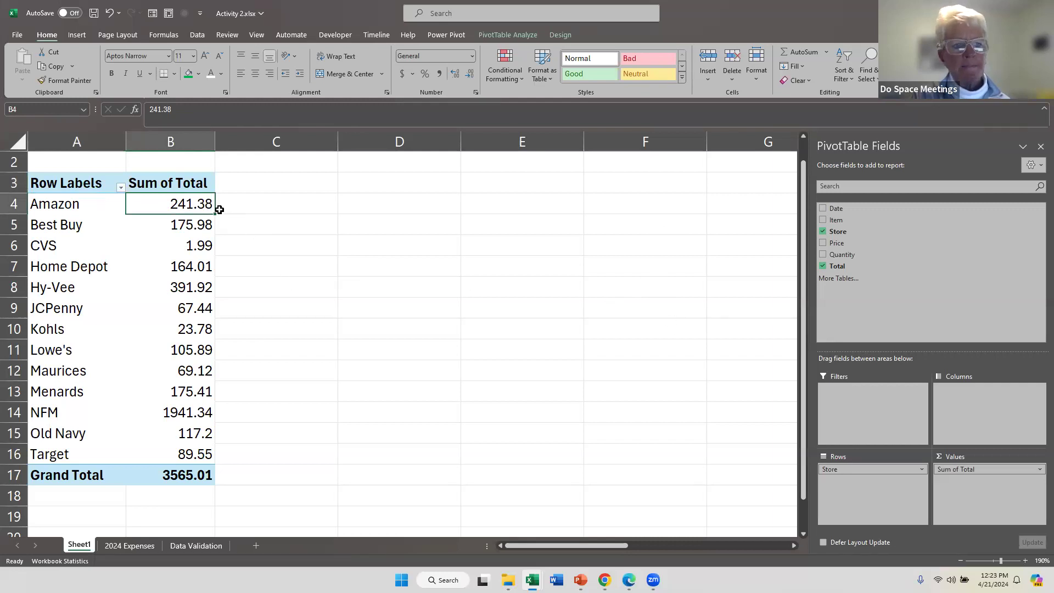
pyautogui.moveTo(173, 201)
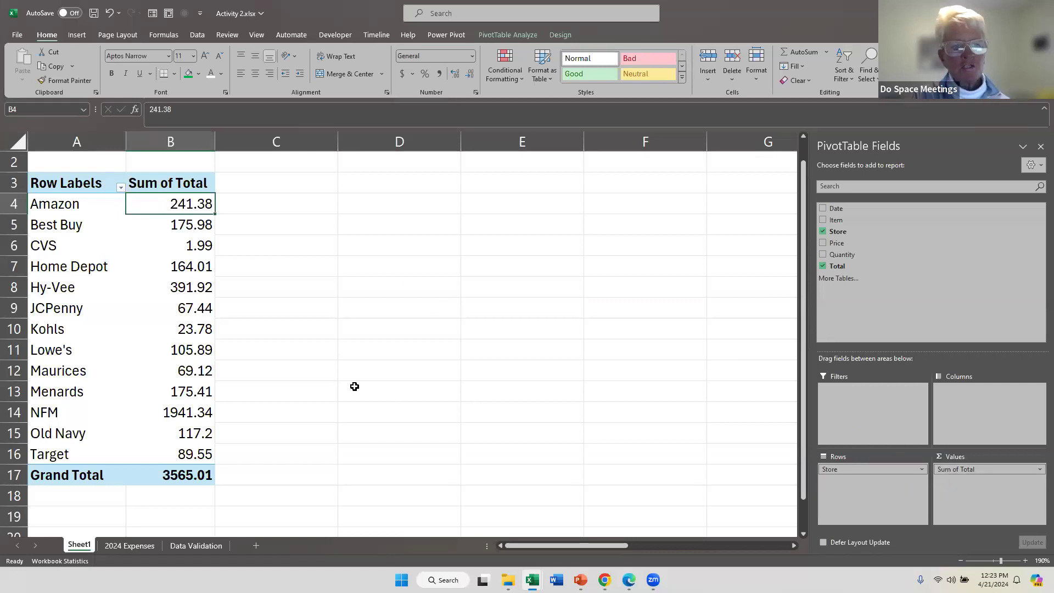
pyautogui.moveTo(187, 374)
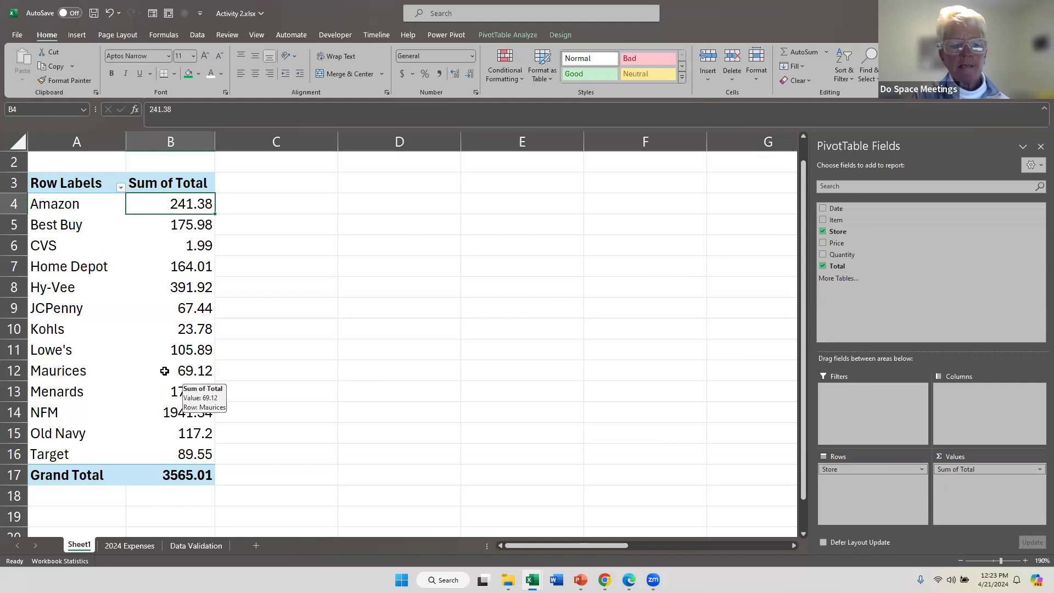
pyautogui.moveTo(165, 335)
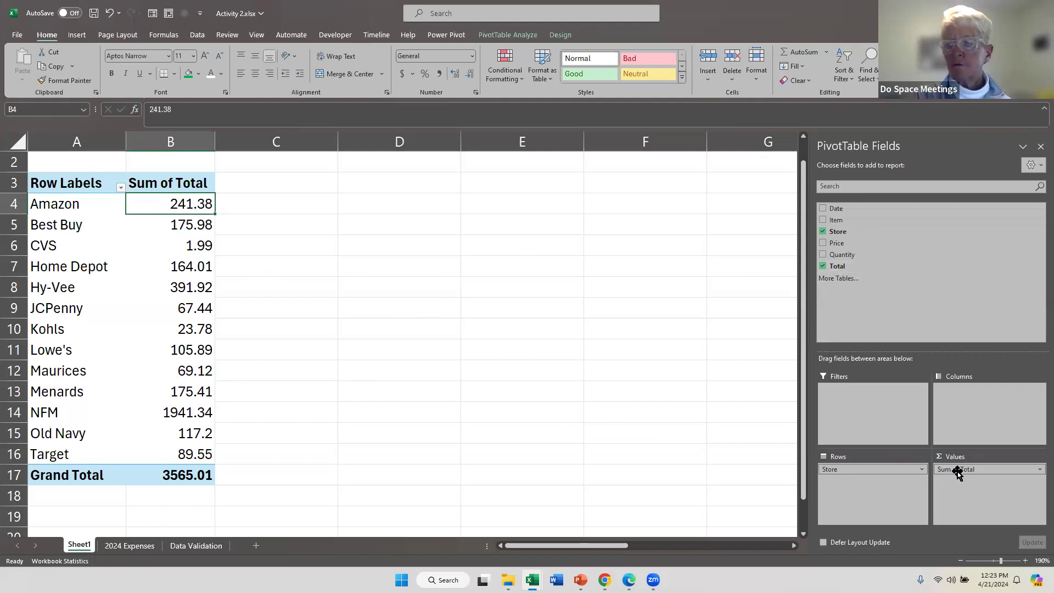
# Open the value field settings for Sum of Total and look through the available summary functions, leaving Sum selected
pyautogui.click(1038, 469)
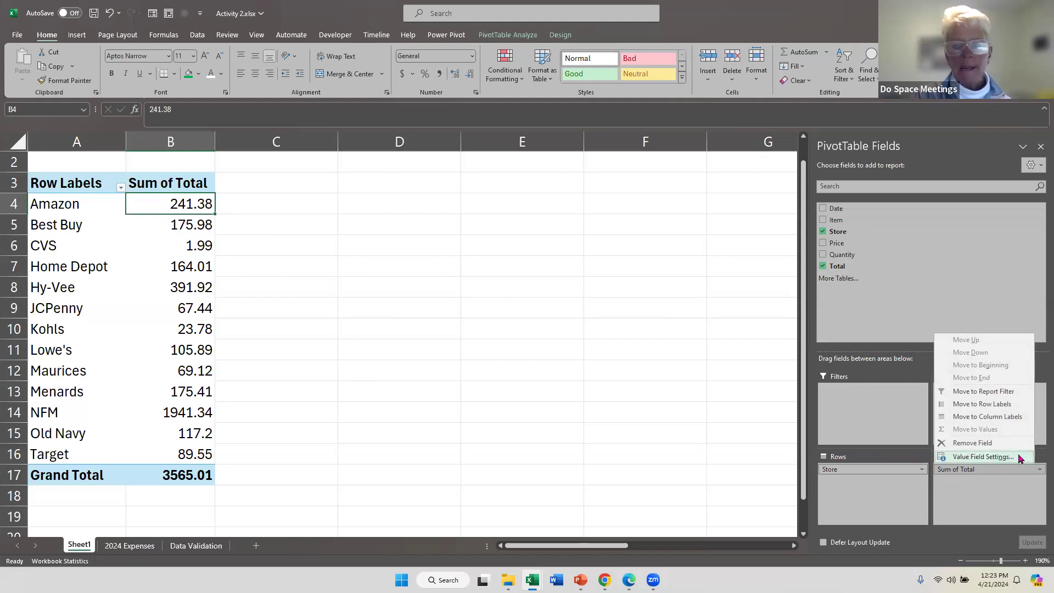
pyautogui.click(1018, 458)
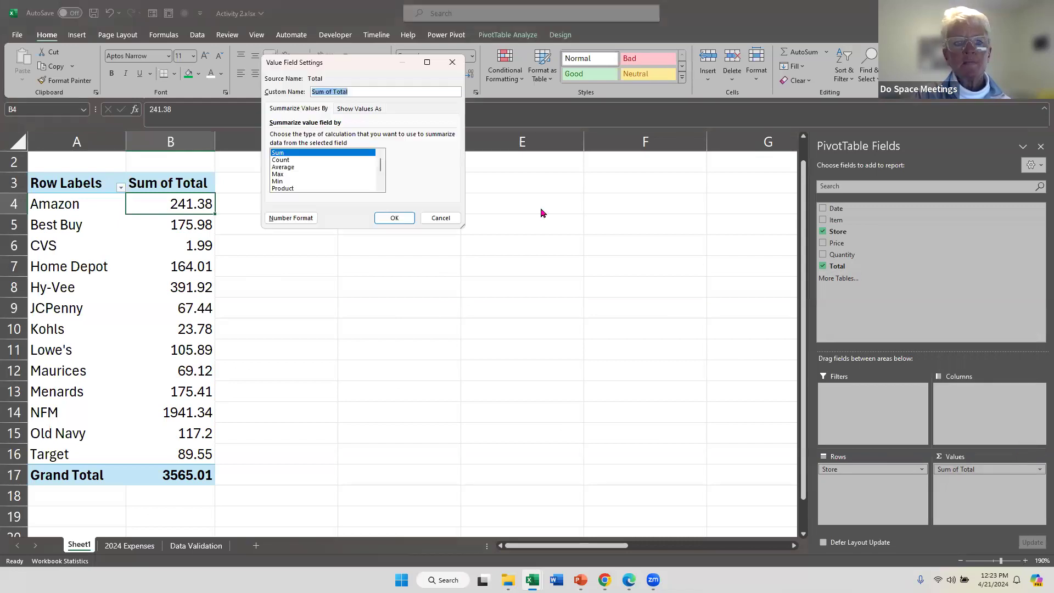
pyautogui.click(291, 165)
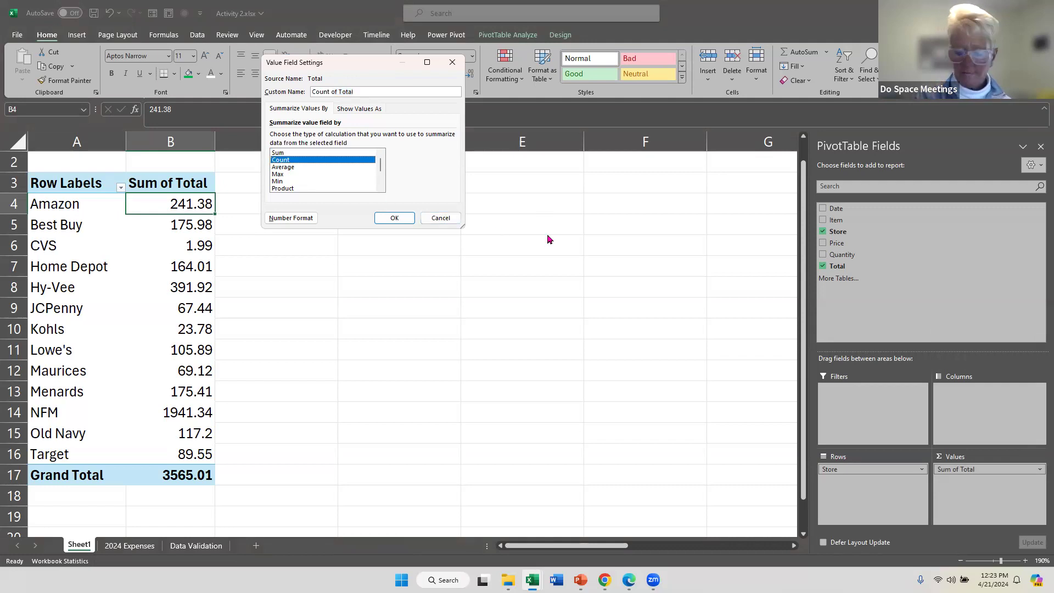
pyautogui.press('Down')
pyautogui.press('Down')
pyautogui.press('Down')
pyautogui.press('Down')
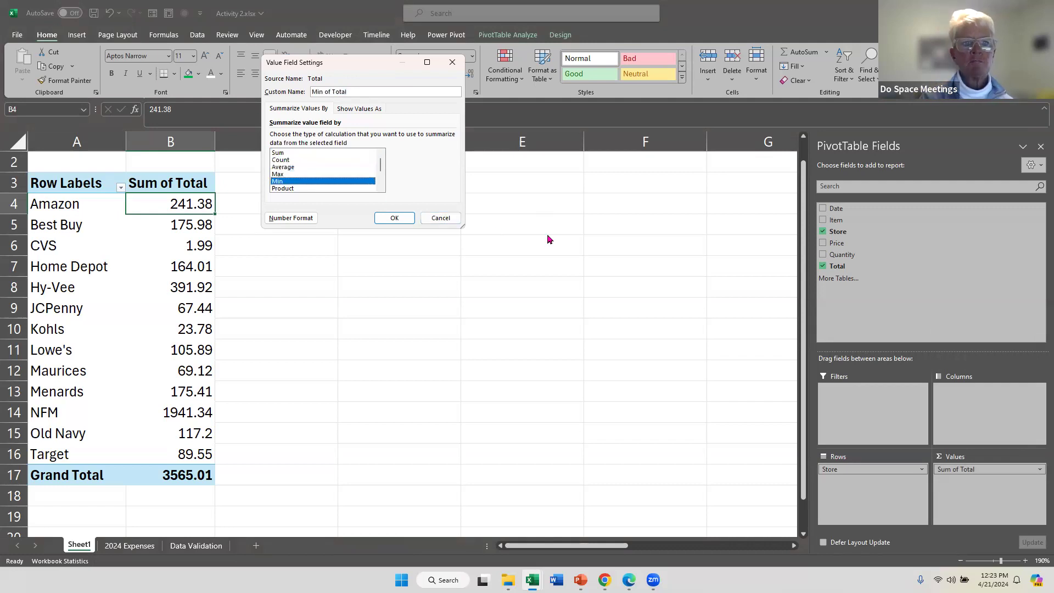
pyautogui.press('Down')
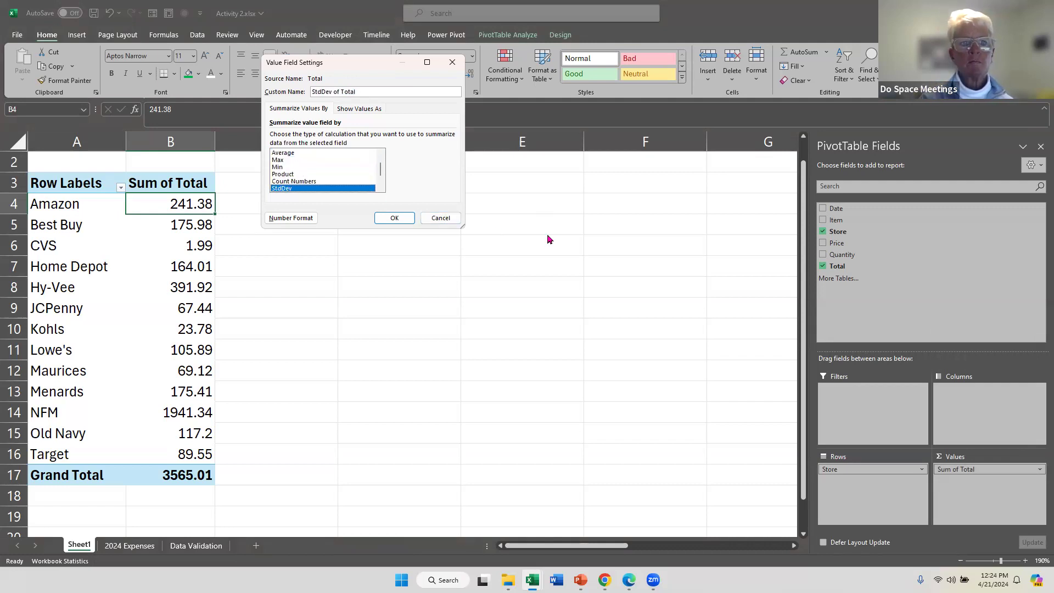
pyautogui.press('Down')
pyautogui.press('Down')
pyautogui.press('Down')
pyautogui.press('Up')
pyautogui.press('Up')
pyautogui.press('Up')
pyautogui.press('Up')
pyautogui.press('Up')
pyautogui.press('Up')
pyautogui.press('Up')
pyautogui.press('Up')
pyautogui.press('Up')
pyautogui.press('Up')
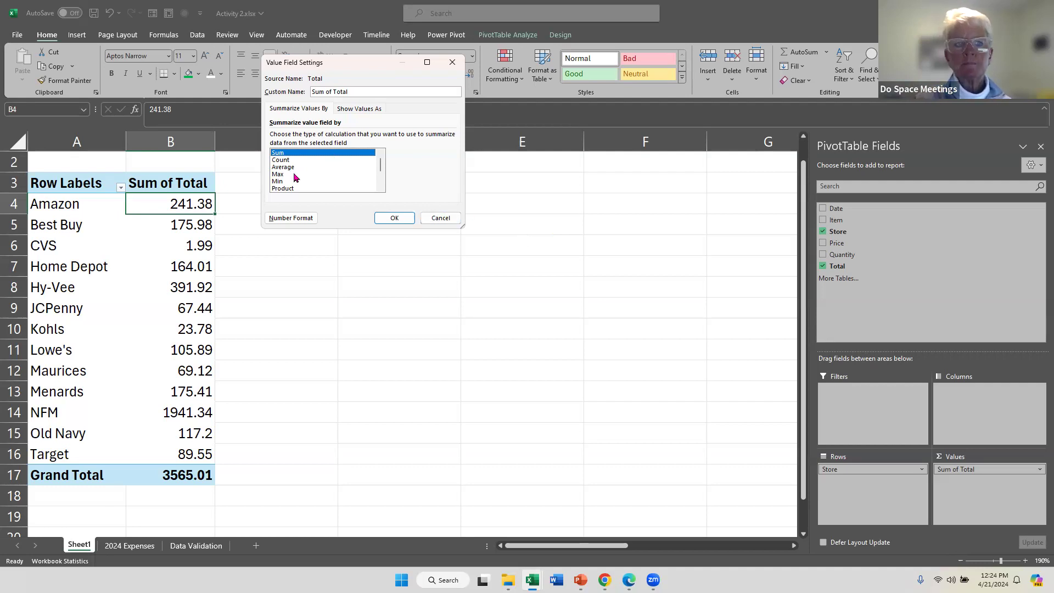
# Set the value field's number format to Currency with two decimal places and the $ symbol
pyautogui.click(291, 218)
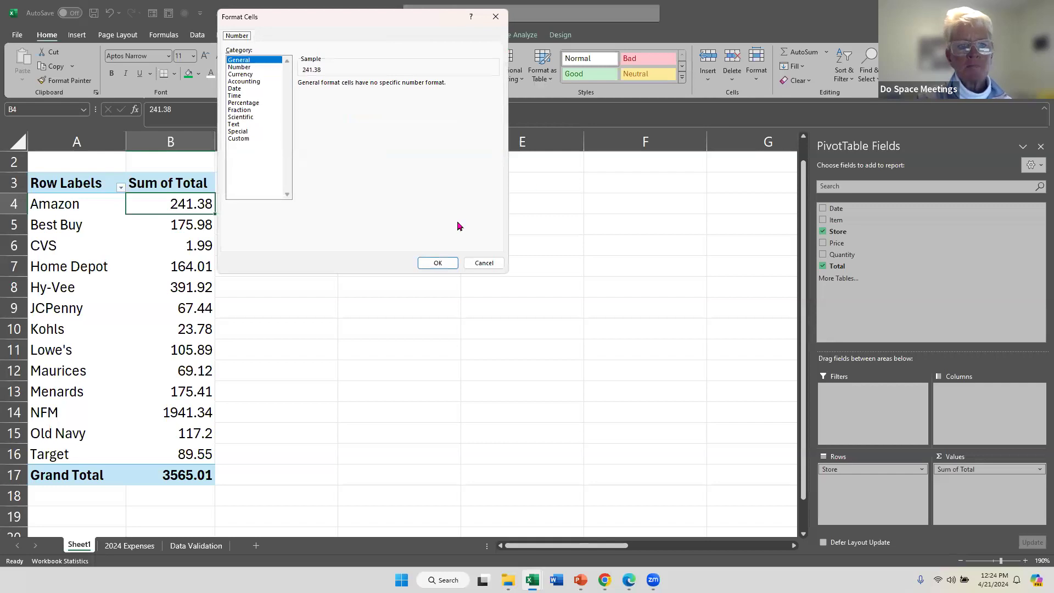
pyautogui.click(395, 233)
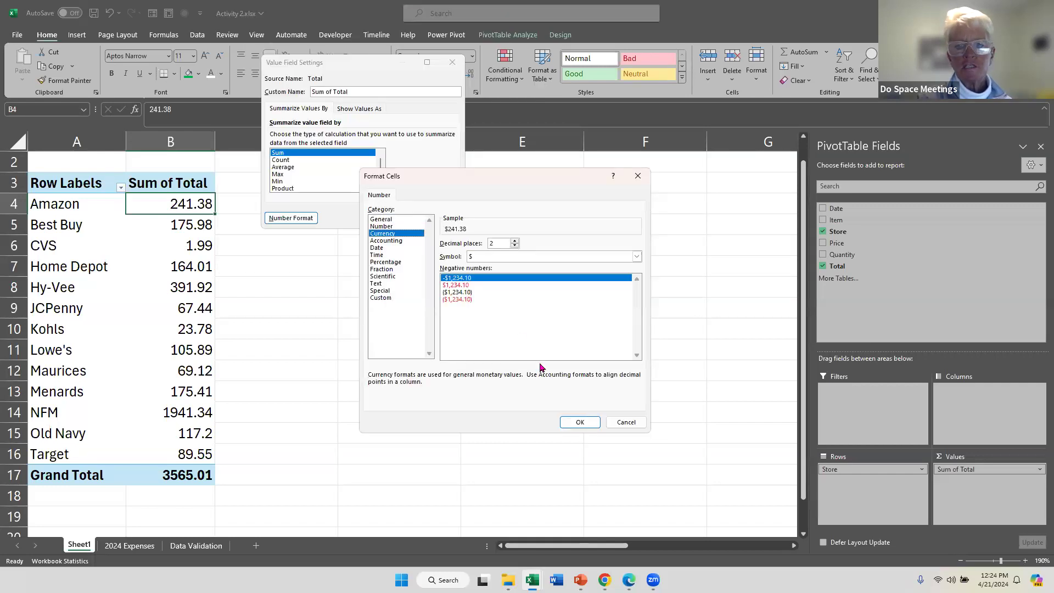
pyautogui.click(591, 426)
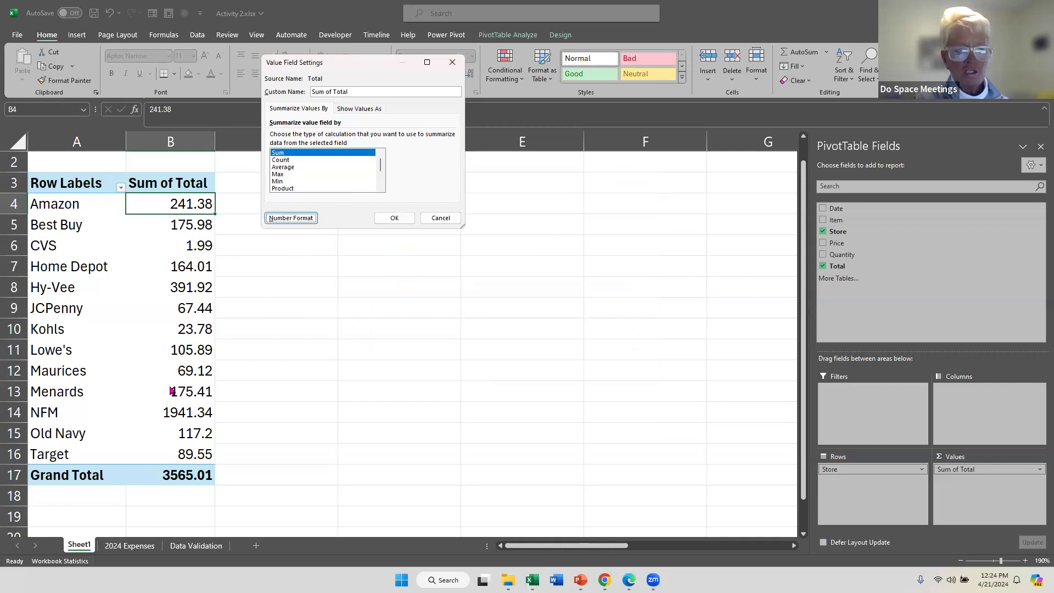
# Change the value field's custom name to 2024 Total and apply the field settings
pyautogui.click(360, 92)
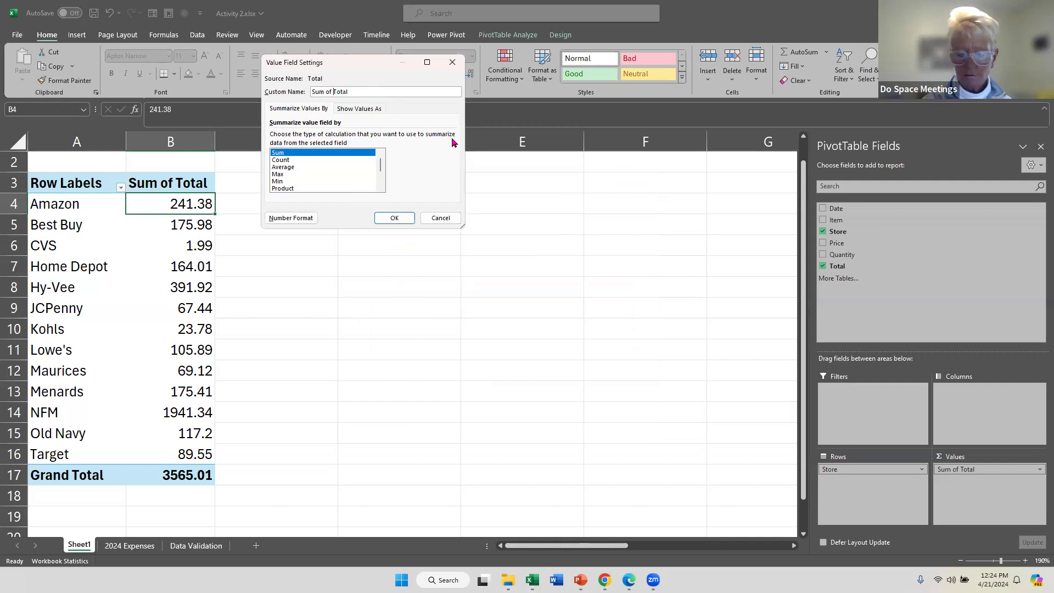
pyautogui.press('BackSpace')
pyautogui.press('BackSpace')
pyautogui.press('BackSpace')
pyautogui.press('BackSpace')
pyautogui.press('BackSpace')
pyautogui.press('BackSpace')
pyautogui.press('BackSpace')
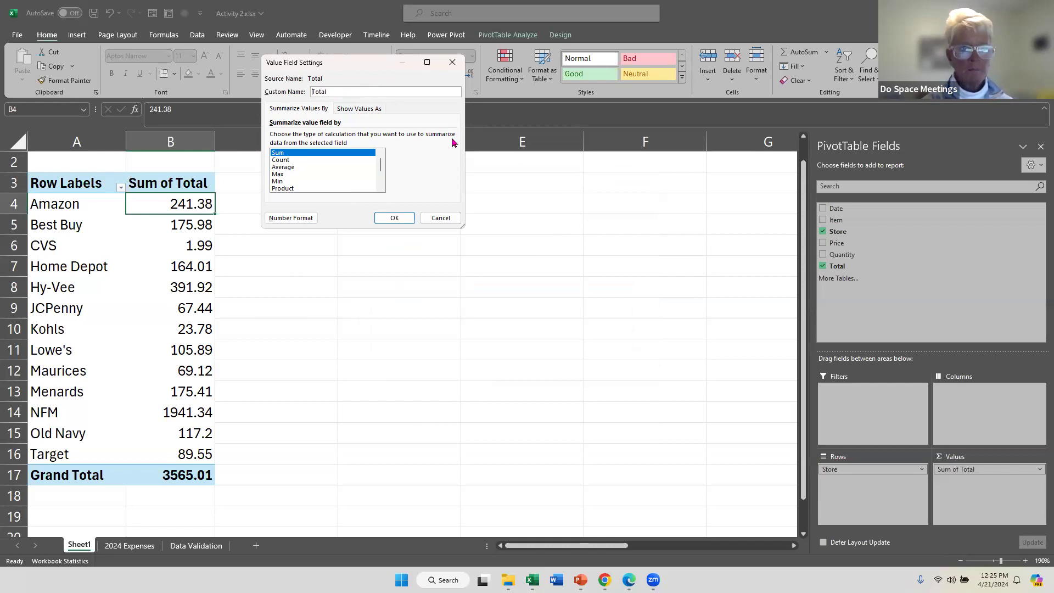
pyautogui.write('2024')
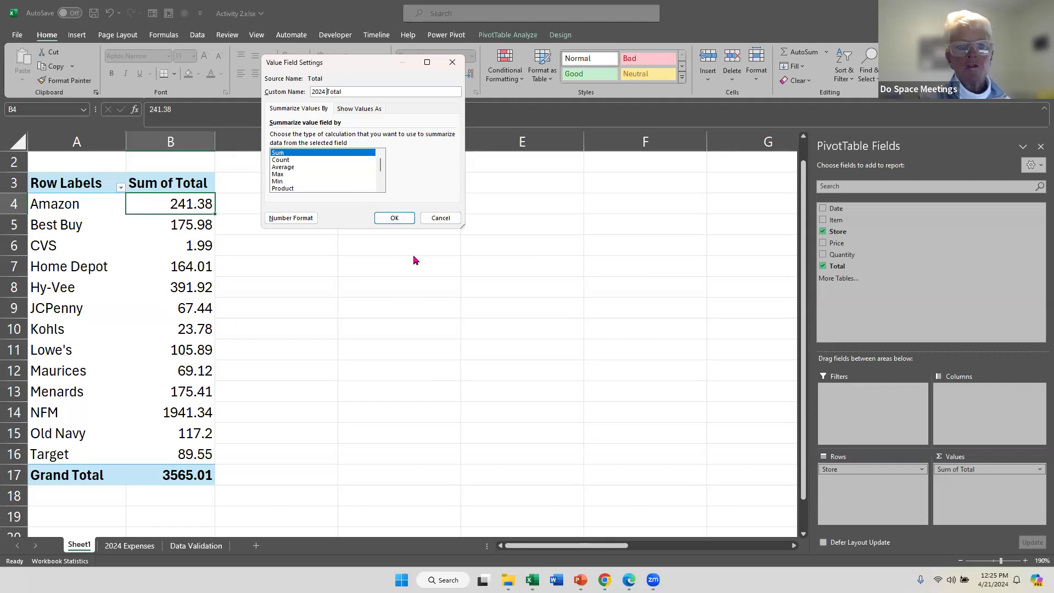
pyautogui.click(395, 219)
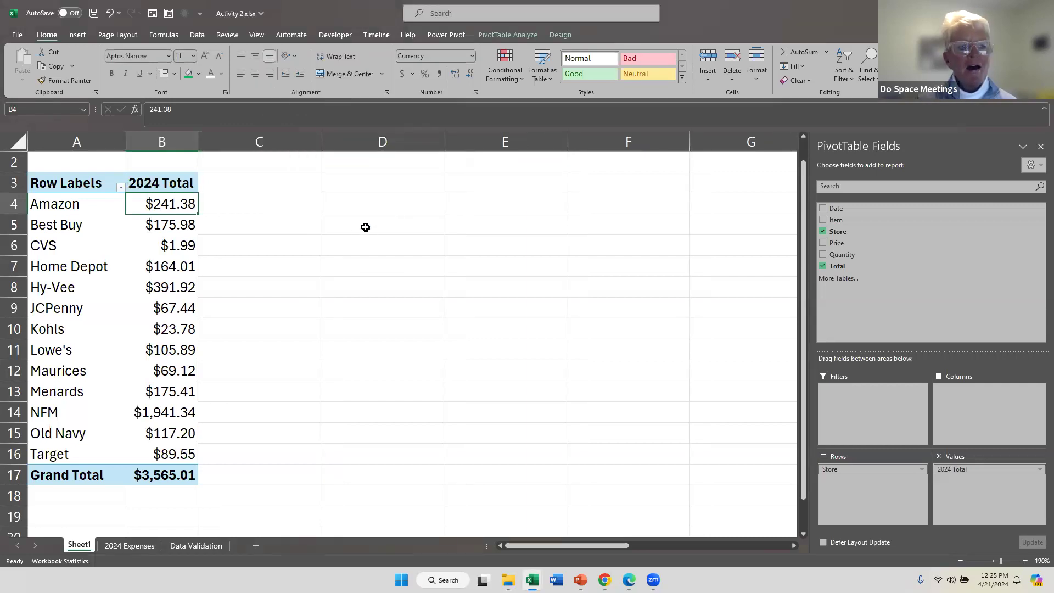
# Start a new record directly below the table on the 2024 Expenses sheet with the date April 21, 2024
pyautogui.click(135, 547)
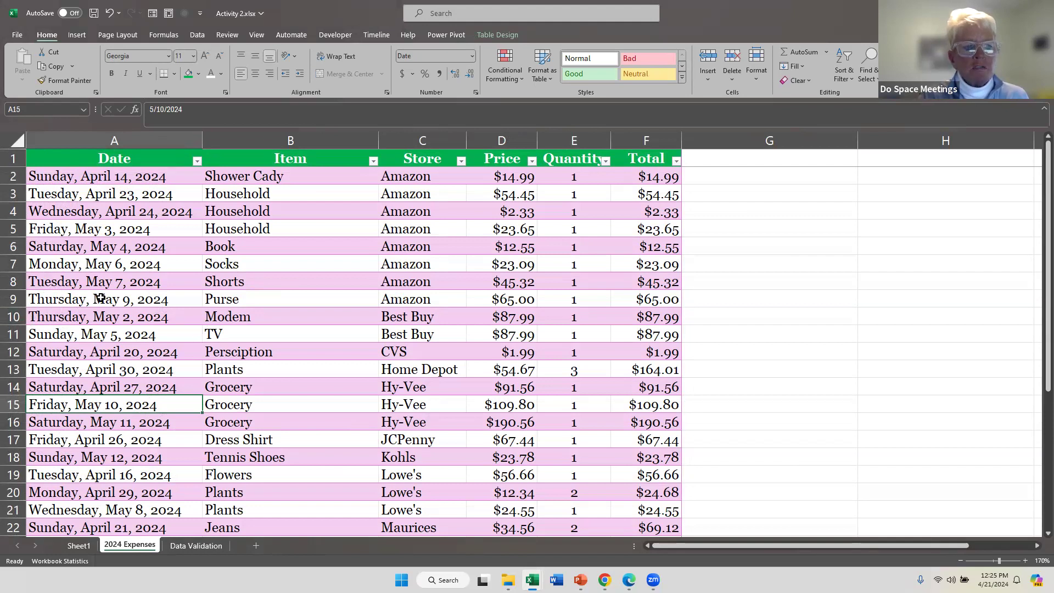
pyautogui.scroll(-8, 133, 292)
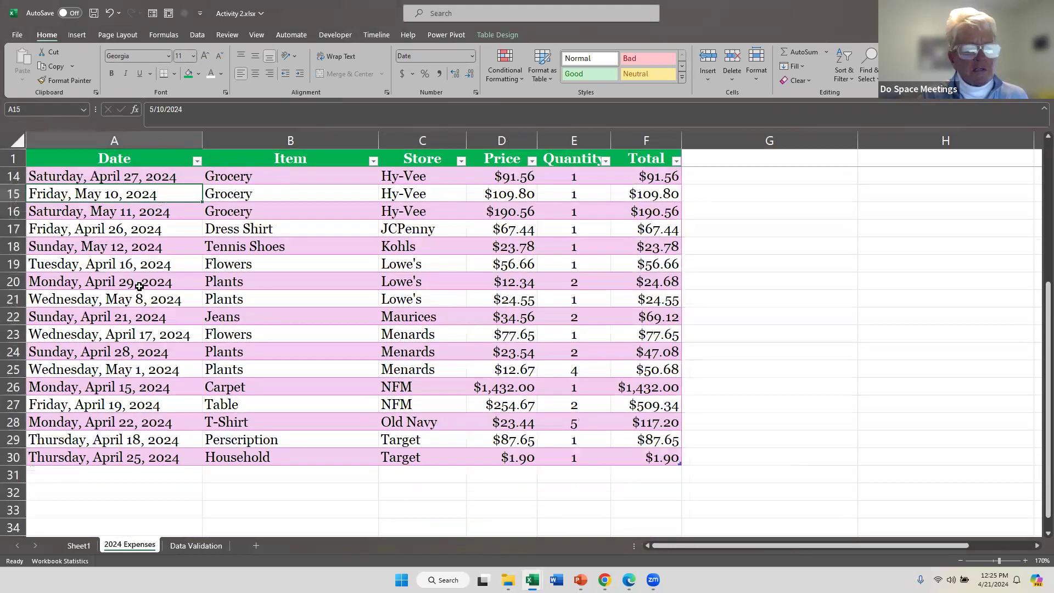
pyautogui.click(104, 261)
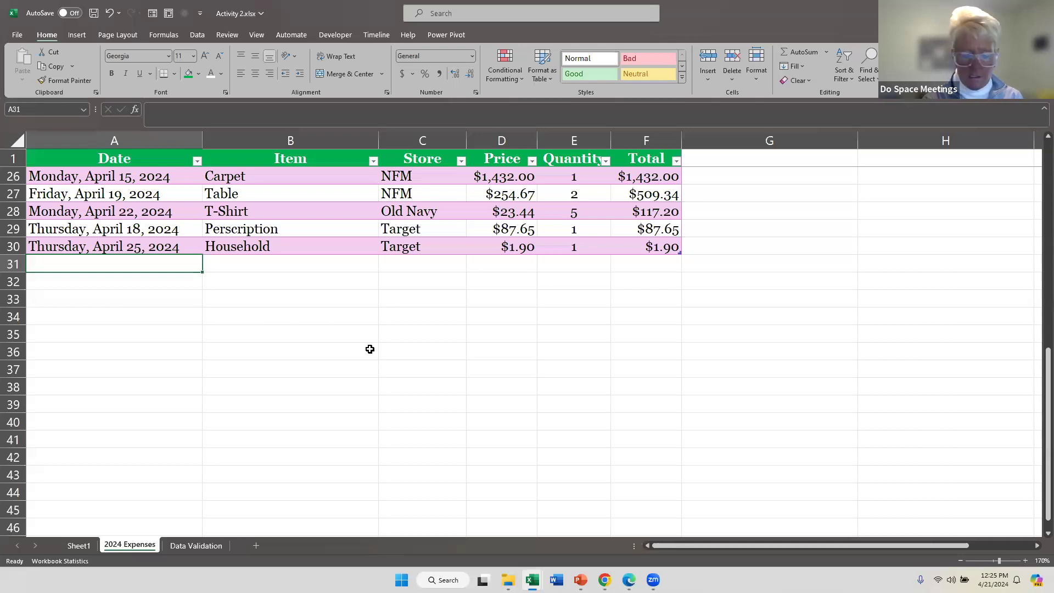
pyautogui.write('April')
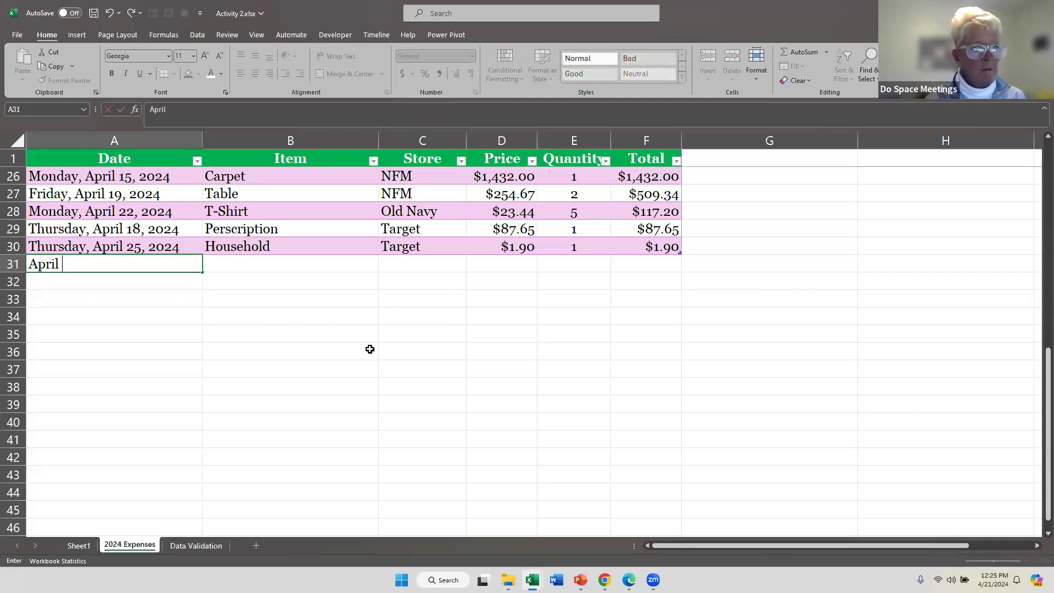
pyautogui.write(' 21')
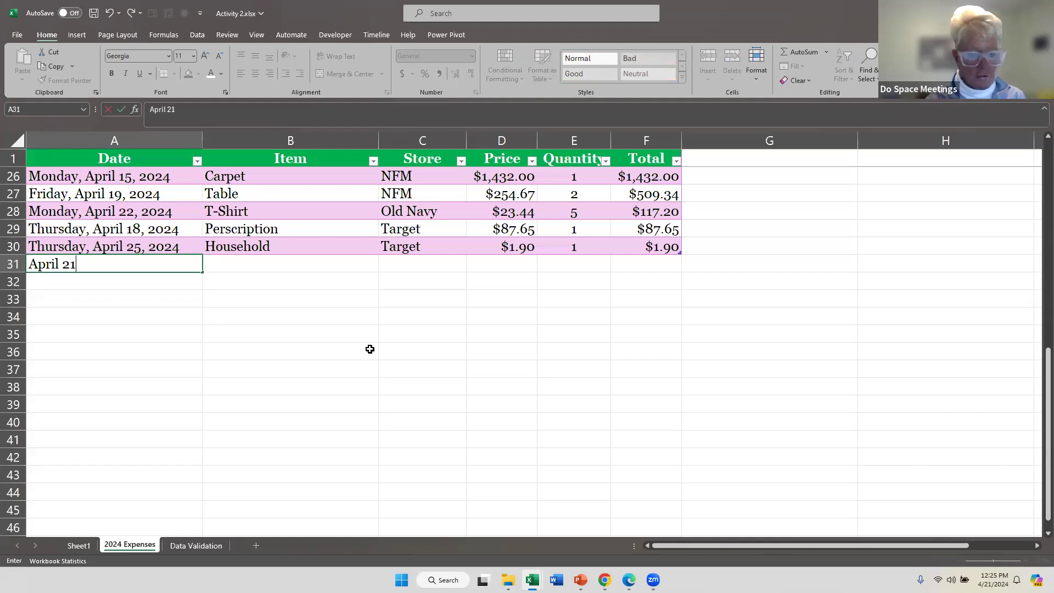
pyautogui.write(', 2024')
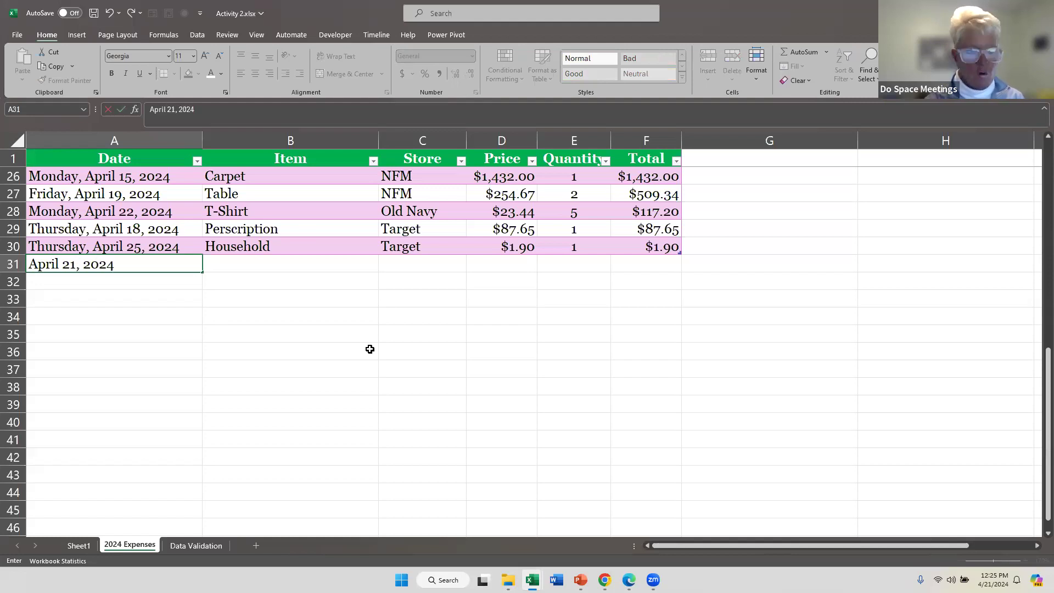
pyautogui.press('Return')
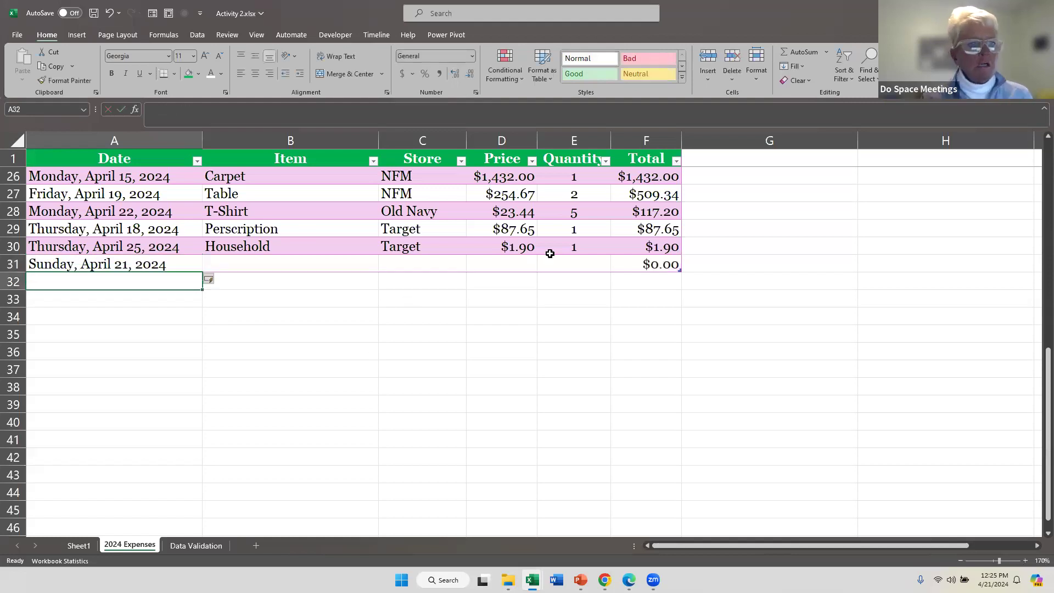
# Set the new record's store to Amazon from the list of stores and enter Swimsuit as its item
pyautogui.click(427, 303)
pyautogui.click(431, 264)
pyautogui.click(471, 268)
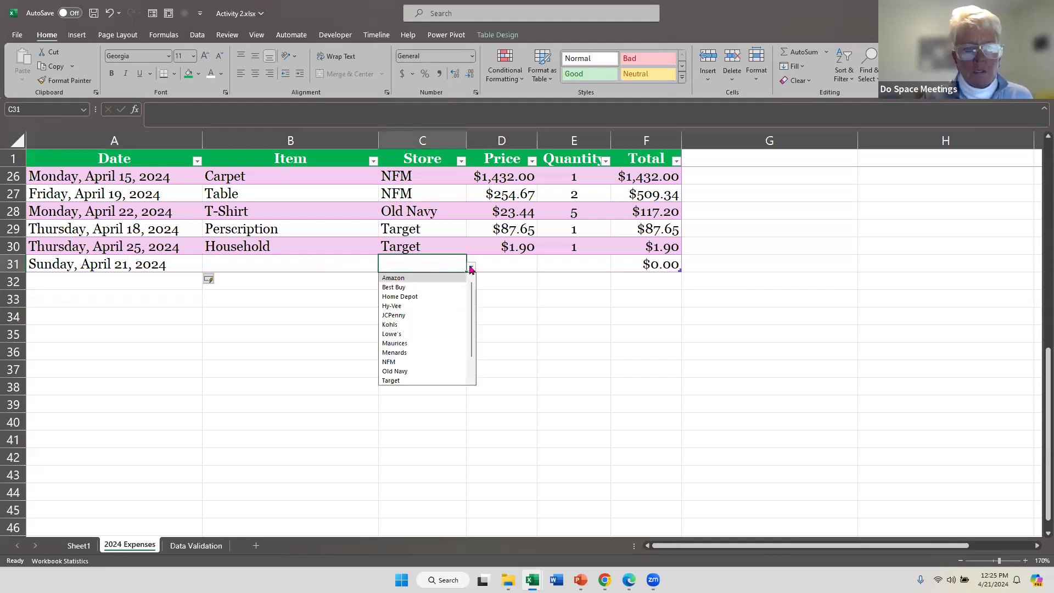
pyautogui.click(442, 280)
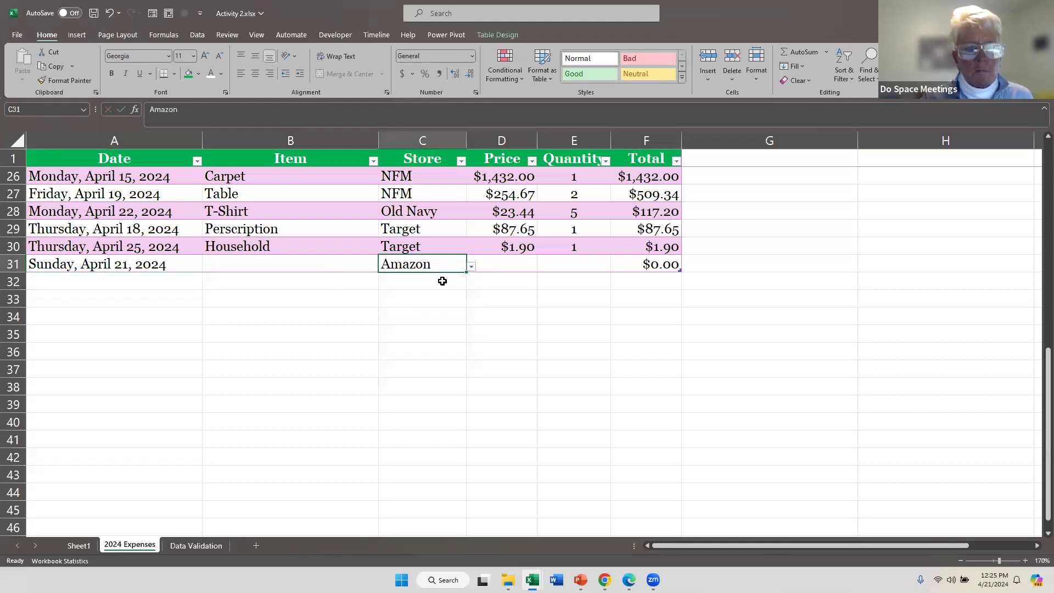
pyautogui.click(336, 266)
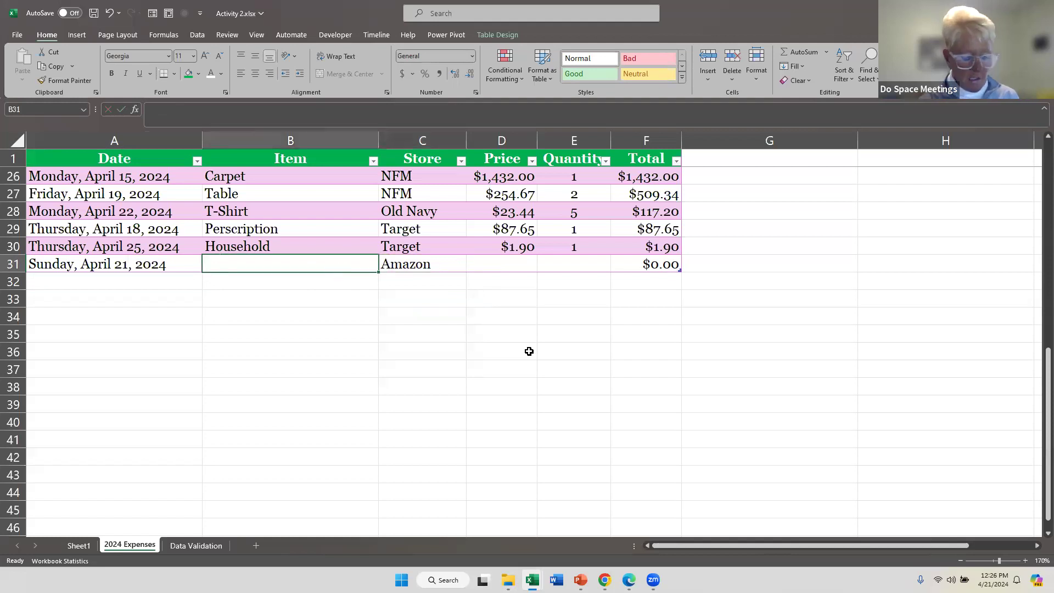
pyautogui.write('Swimsuit')
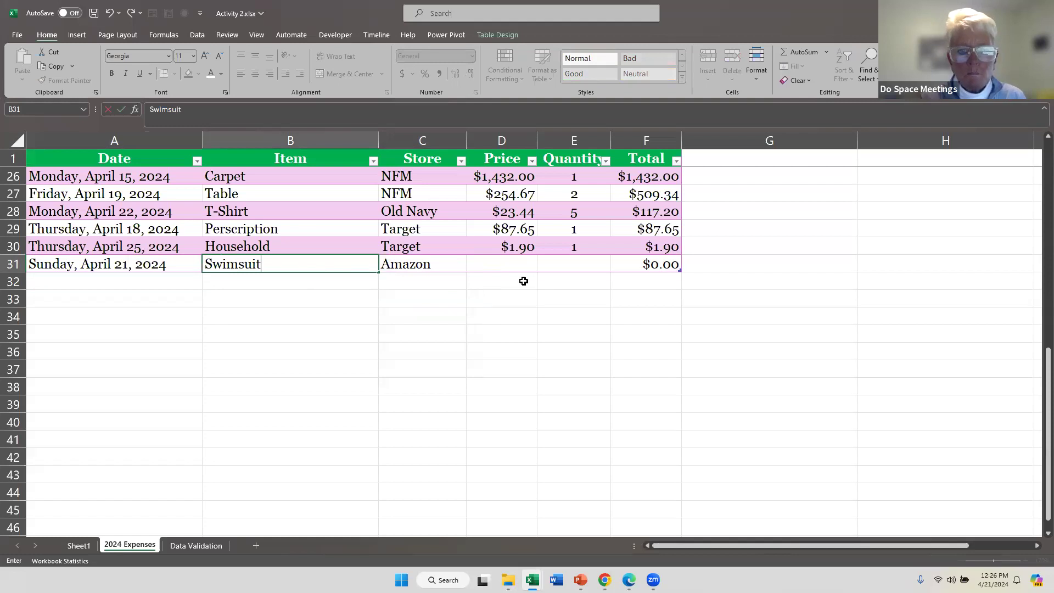
# Complete the Swimsuit record with a price of 34.91 and a quantity of 1
pyautogui.click(517, 266)
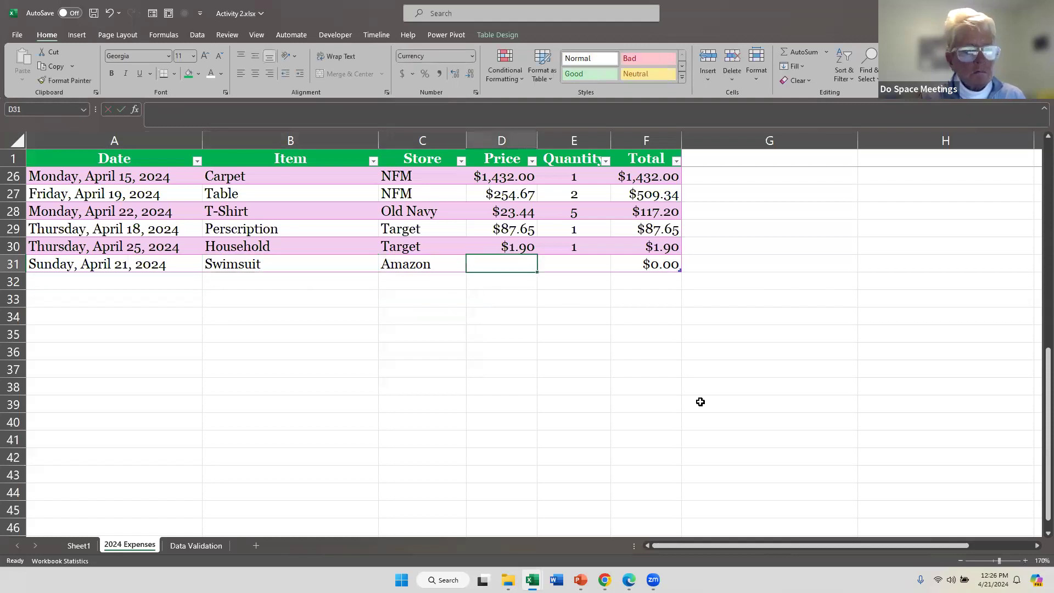
pyautogui.write('34.91')
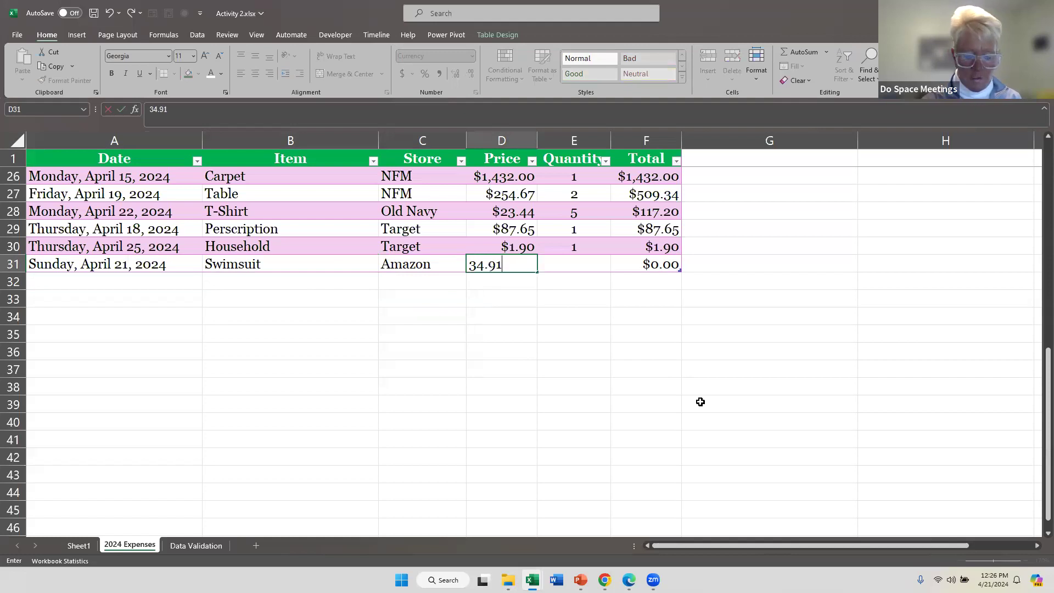
pyautogui.press('Return')
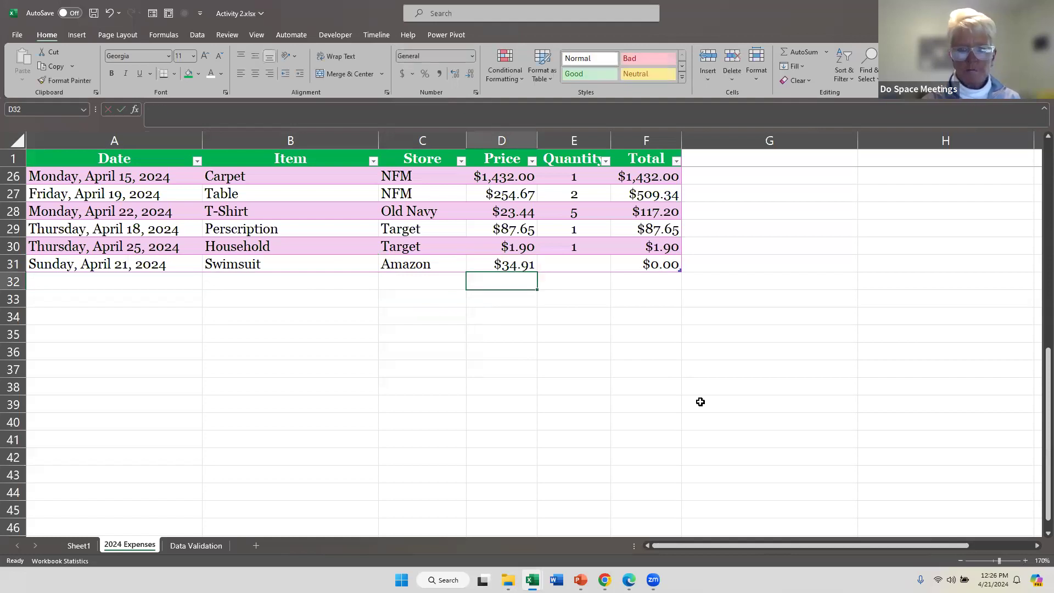
pyautogui.click(574, 269)
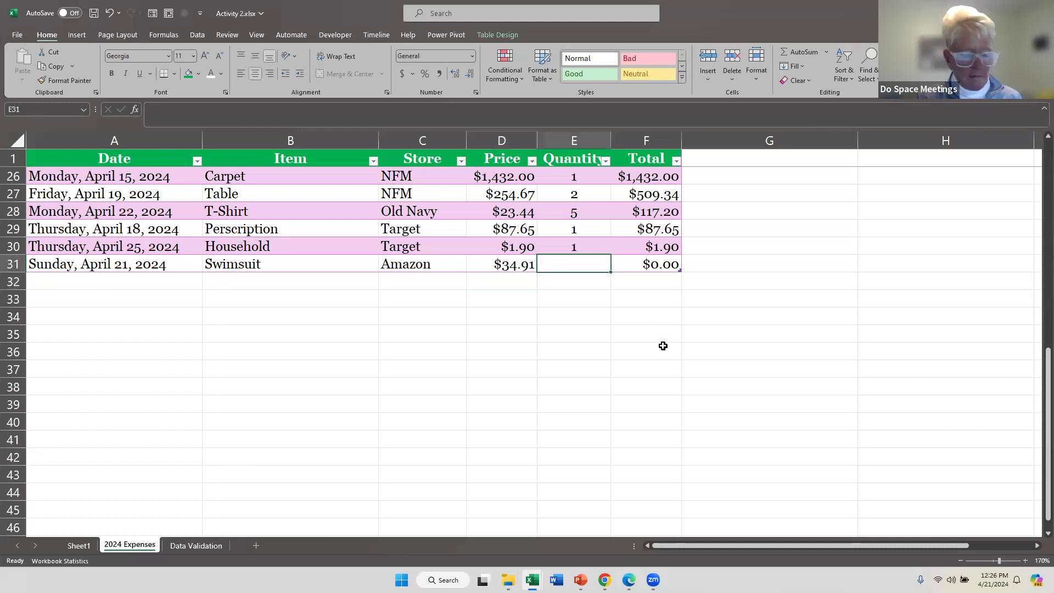
pyautogui.write('1')
pyautogui.press('Up')
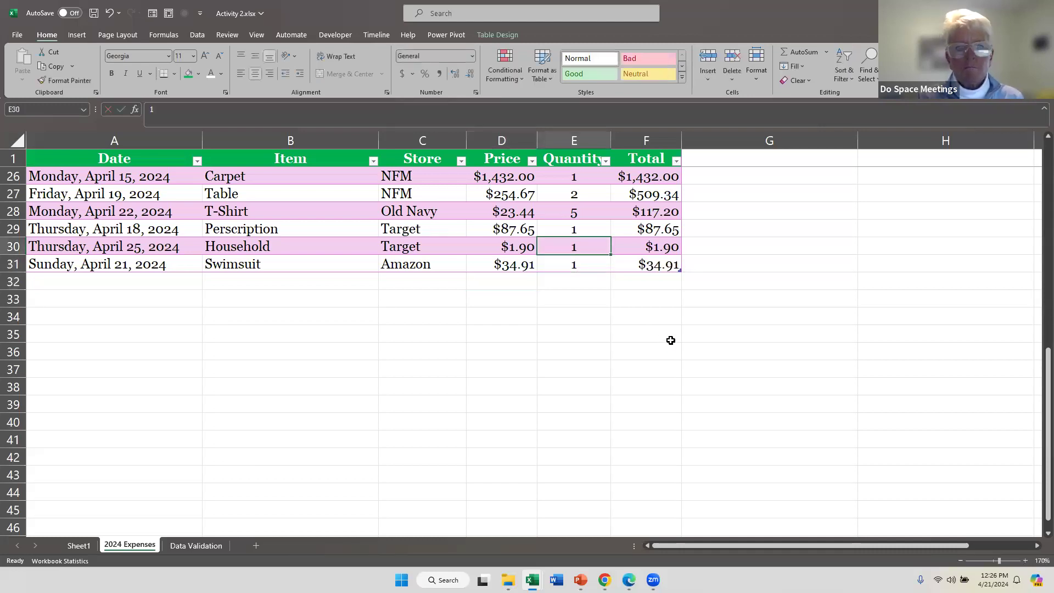
pyautogui.click(670, 340)
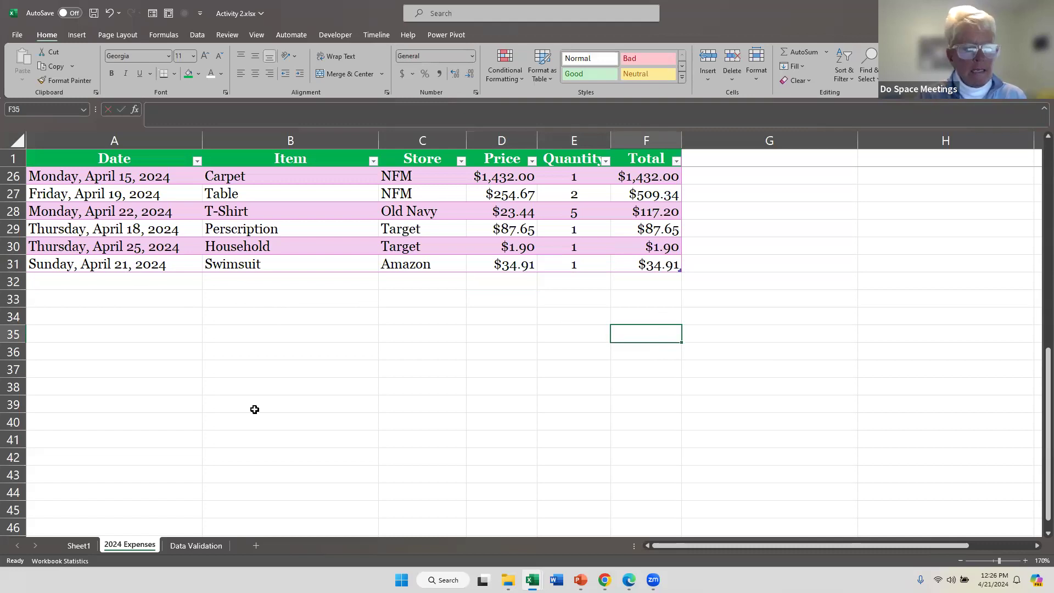
# Refresh the PivotTable on Sheet1 so that it includes the new expense record
pyautogui.click(80, 546)
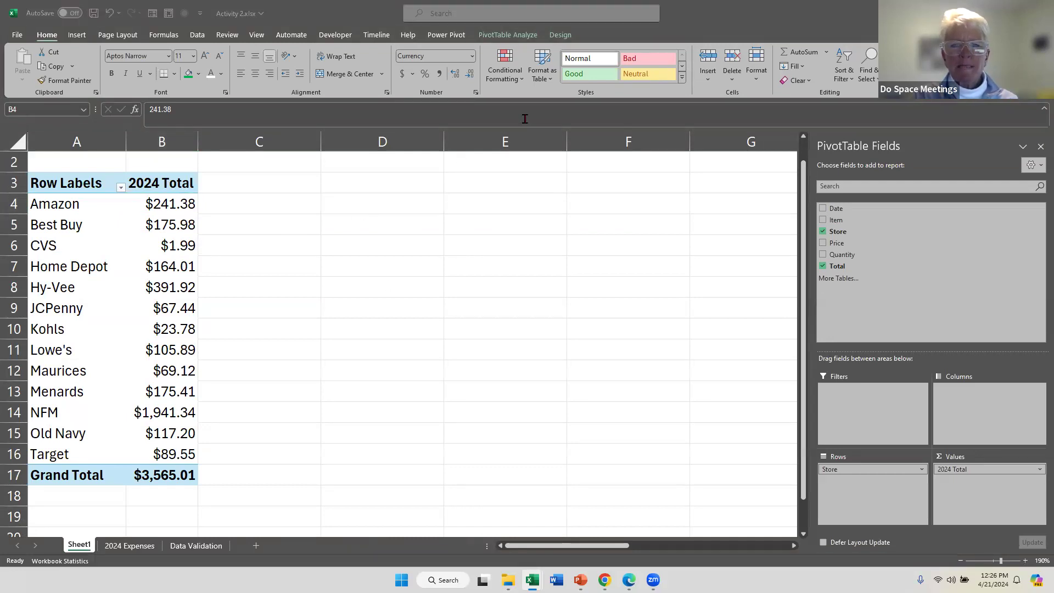
pyautogui.click(519, 35)
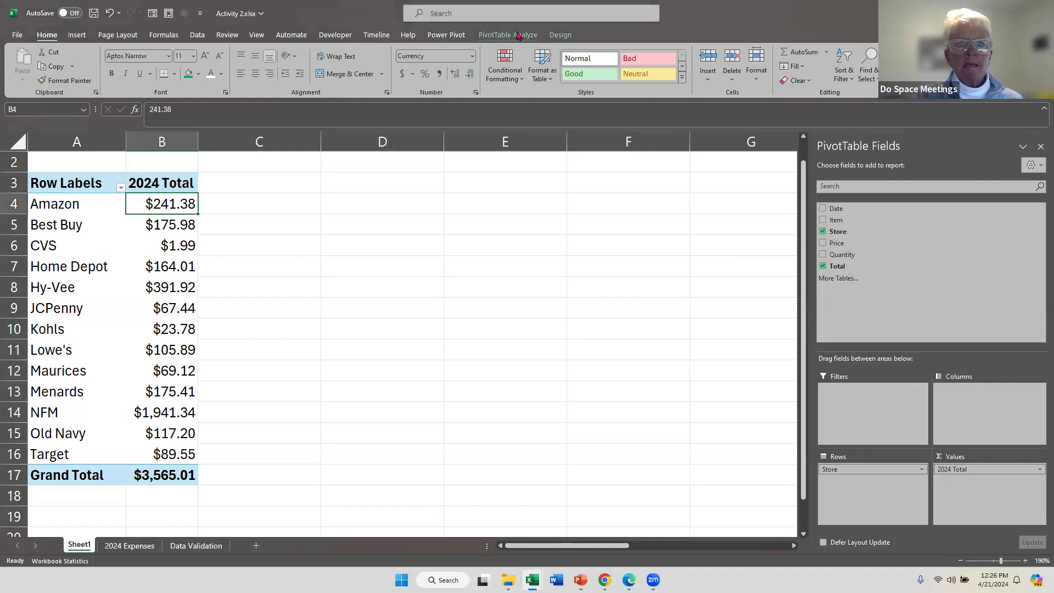
pyautogui.click(518, 35)
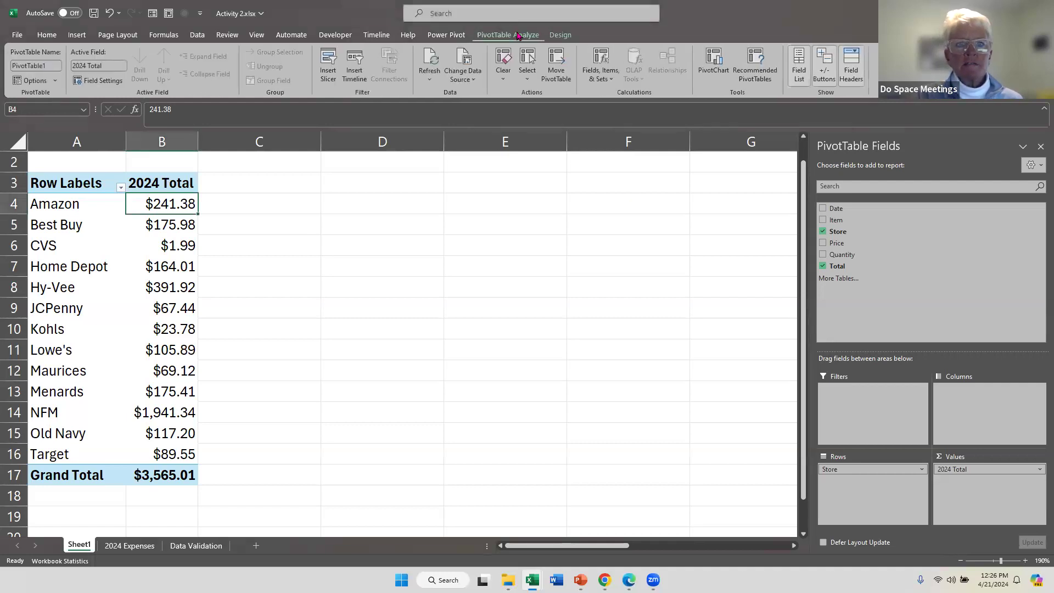
pyautogui.click(435, 60)
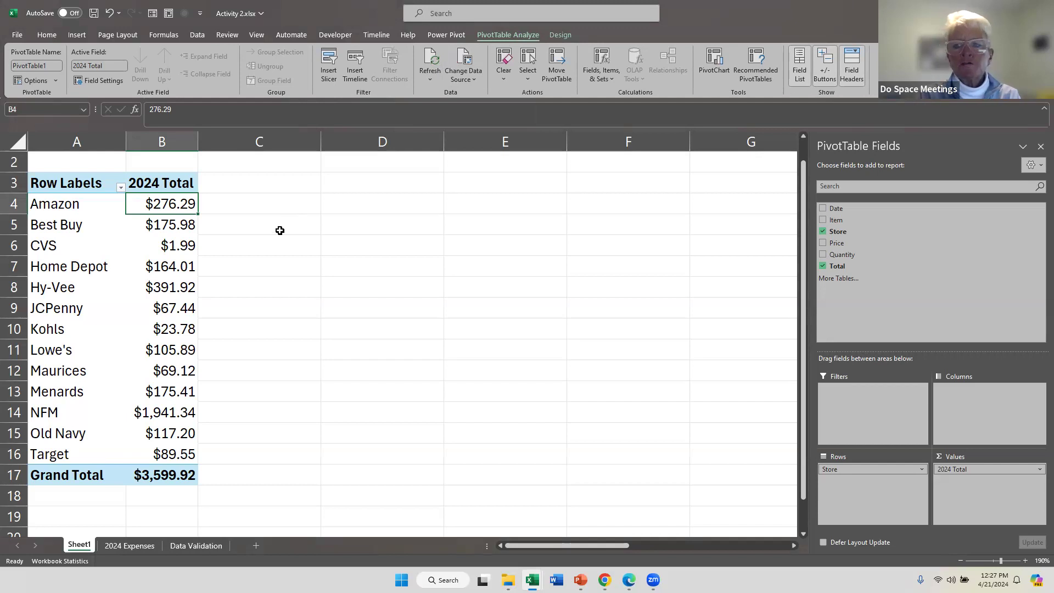
# Check the PivotTable's data source to see which rows MyData covers, keeping the source as it is
pyautogui.click(481, 80)
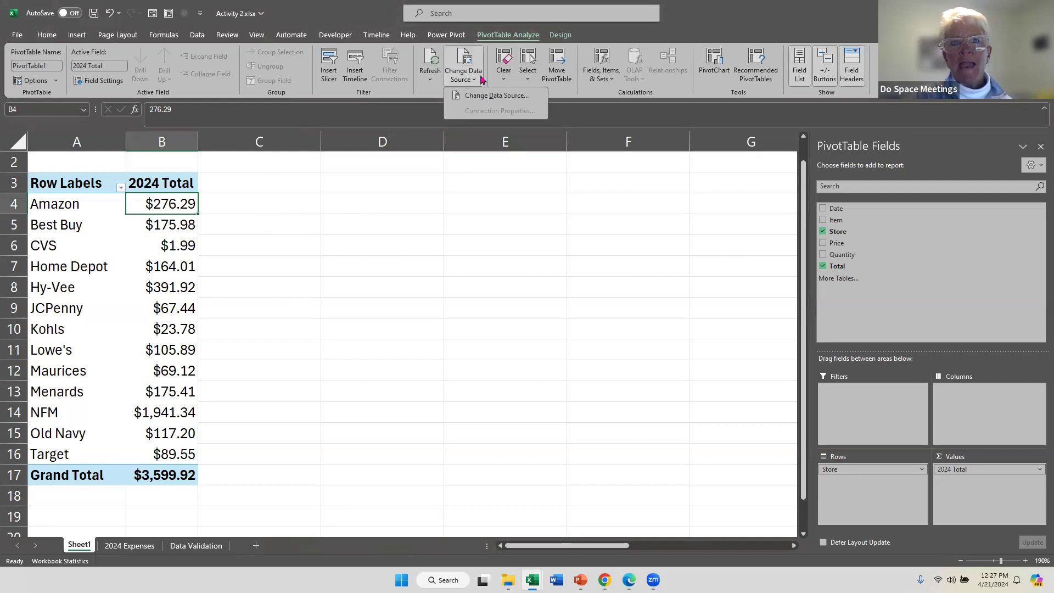
pyautogui.click(501, 101)
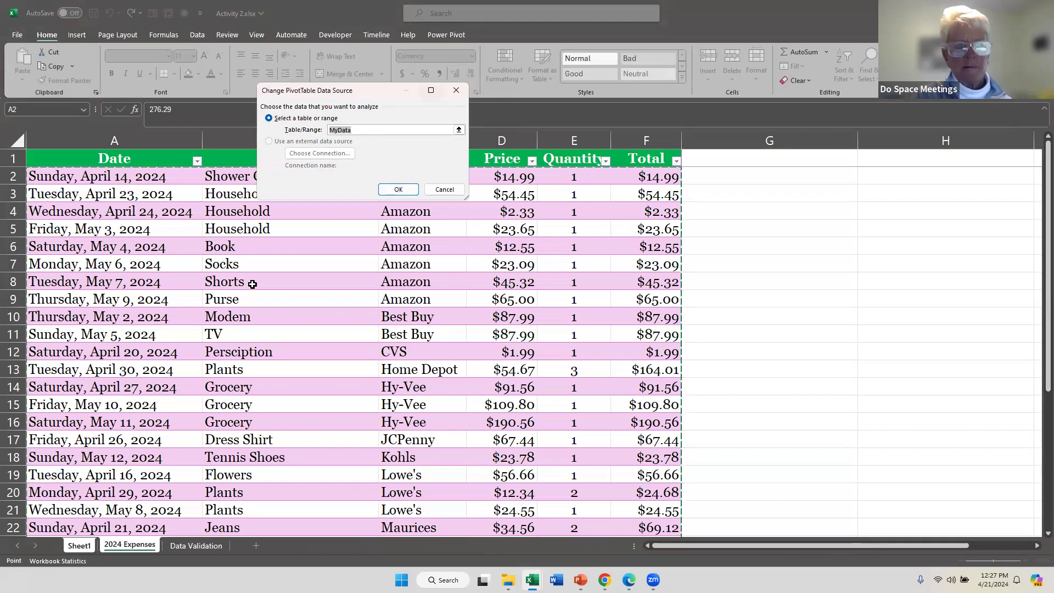
pyautogui.scroll(-8, 252, 284)
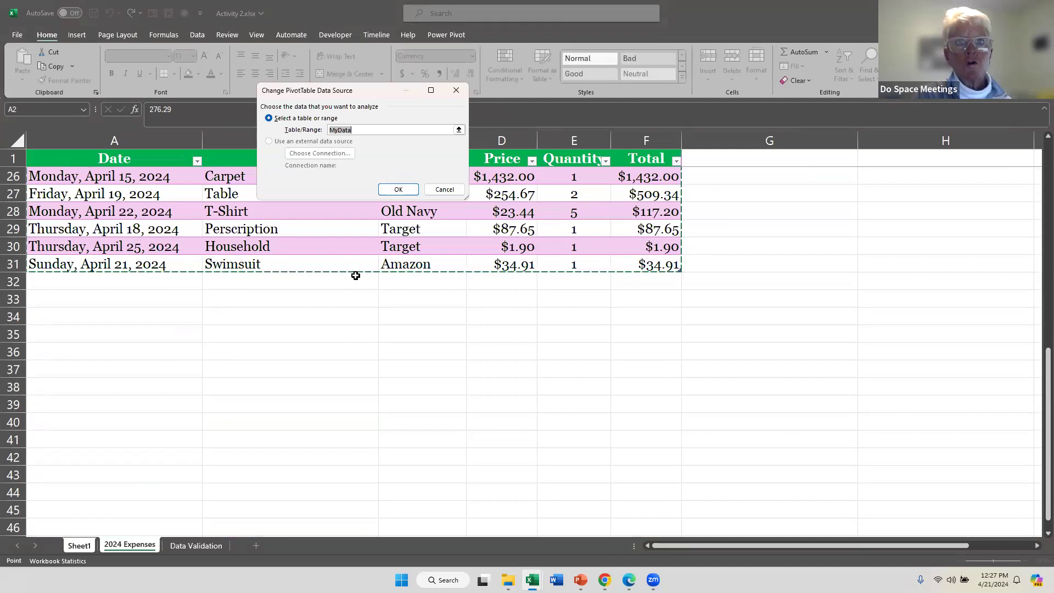
pyautogui.click(411, 190)
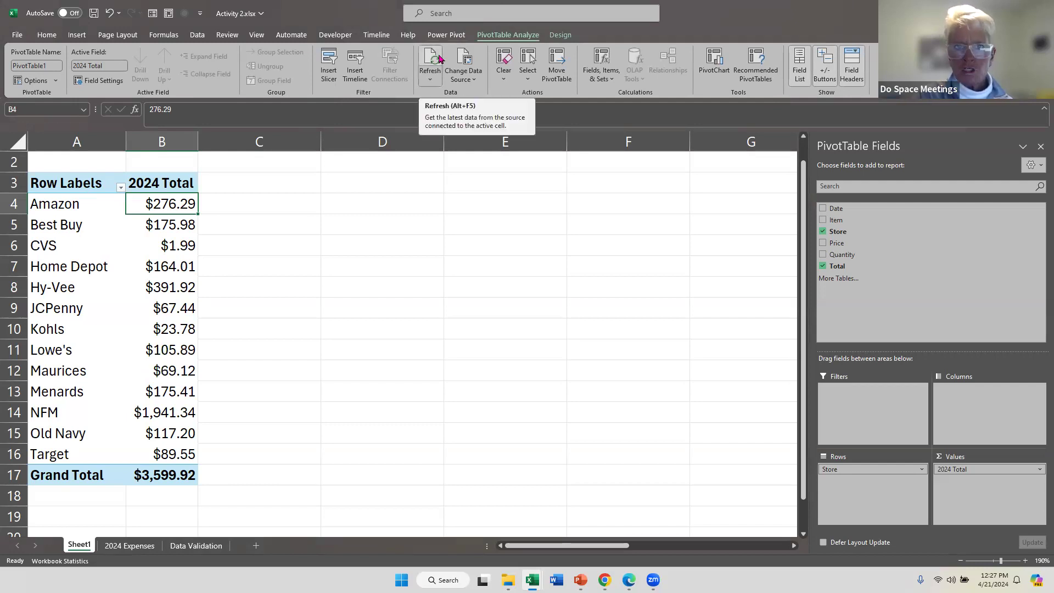
# Add the Item field below Store in the PivotTable rows, look through the breakdown by item, and remove the field again
pyautogui.click(128, 266)
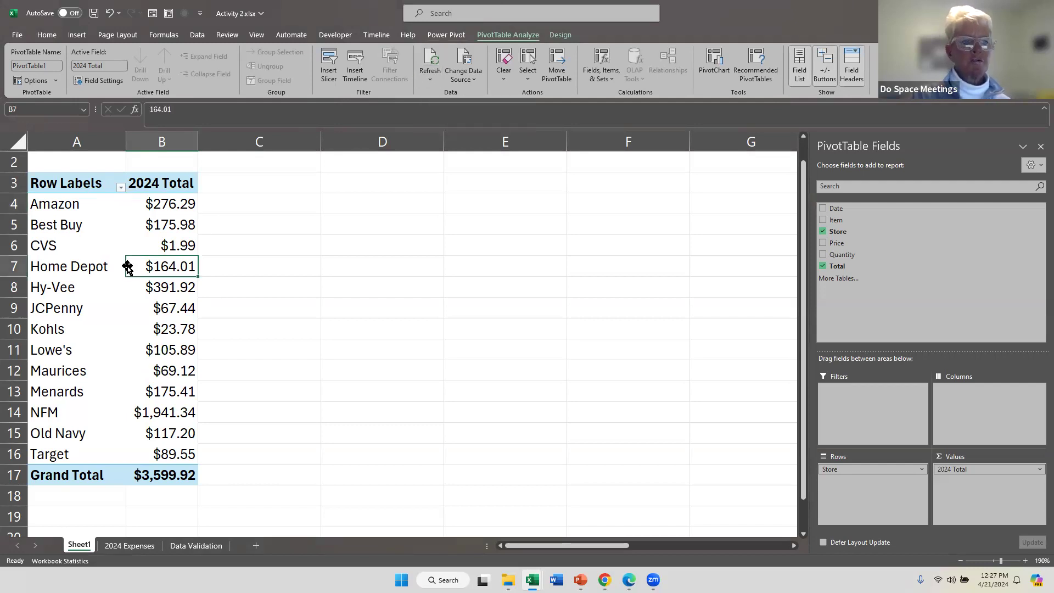
pyautogui.click(145, 227)
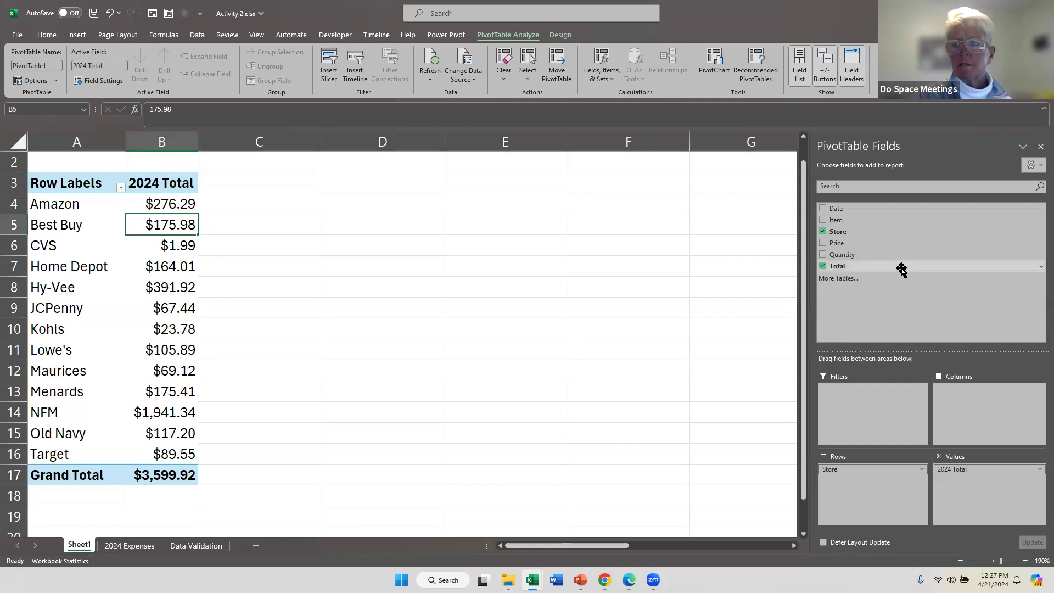
pyautogui.click(823, 220)
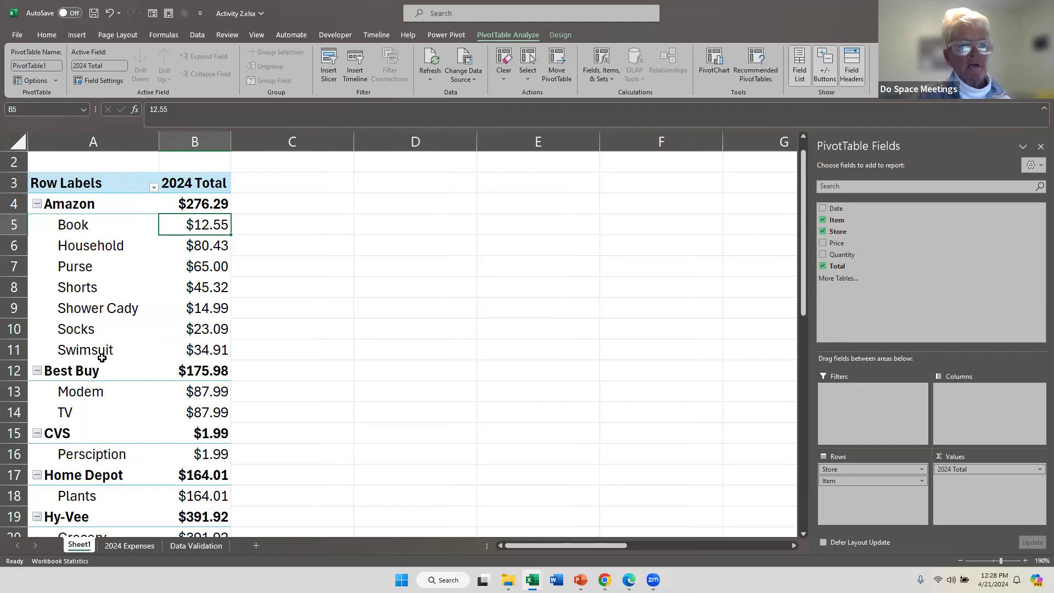
pyautogui.scroll(-2, 112, 349)
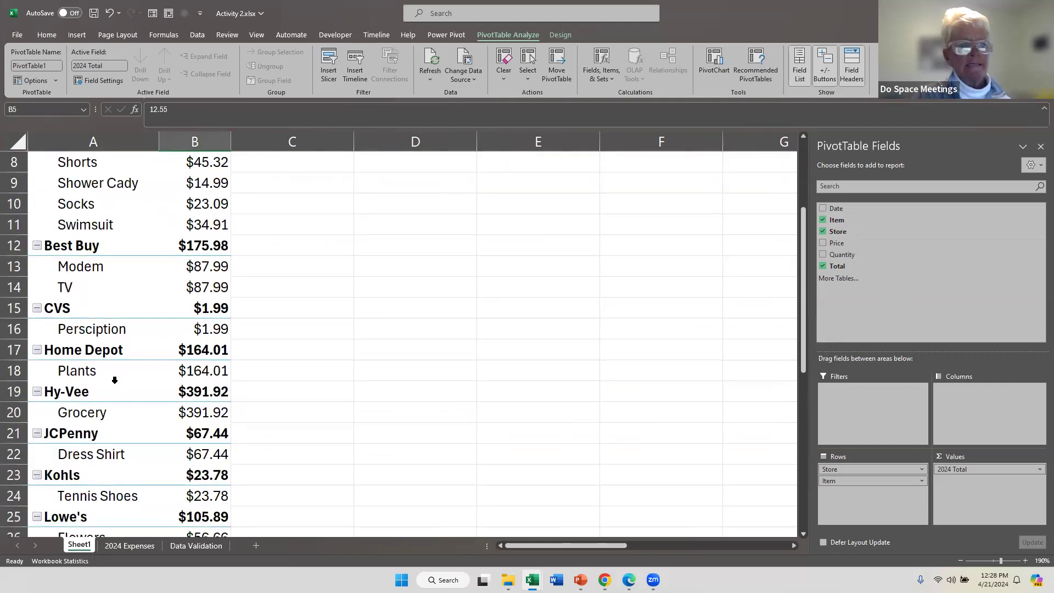
pyautogui.scroll(-2, 139, 412)
pyautogui.scroll(-4, 141, 412)
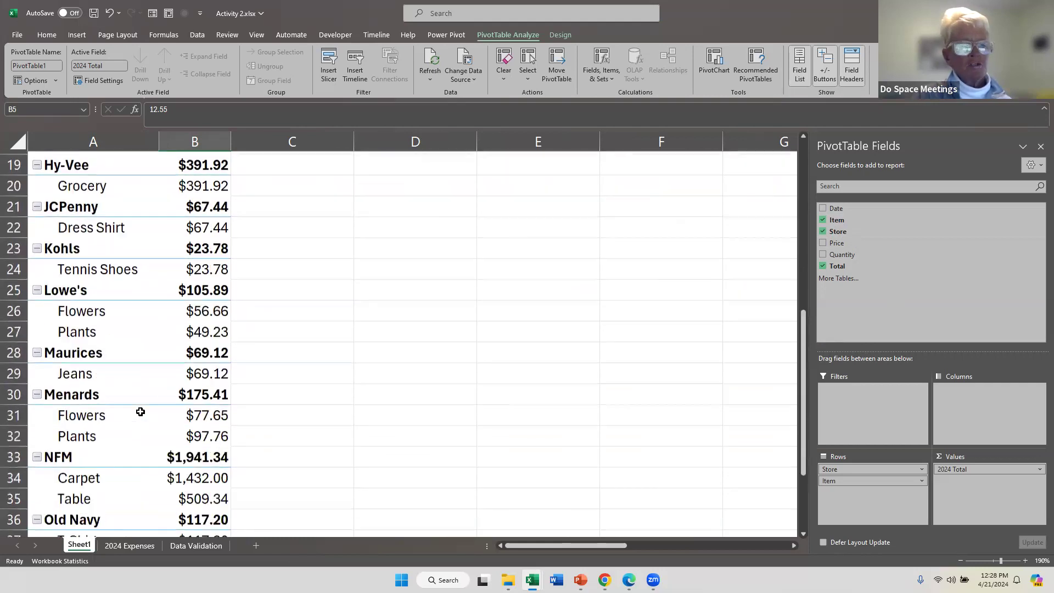
pyautogui.scroll(8, 146, 376)
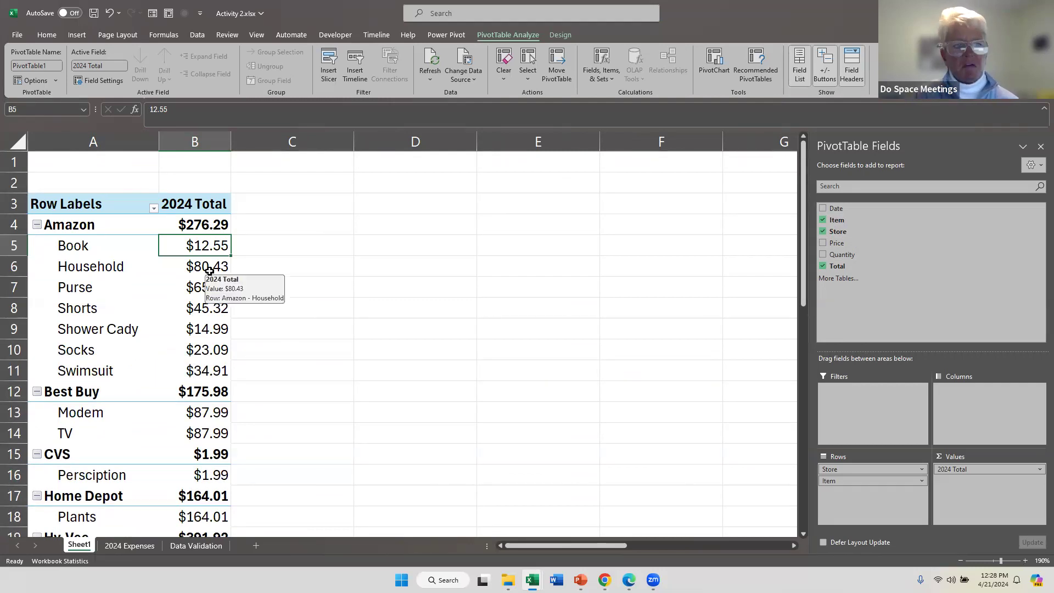
pyautogui.click(822, 220)
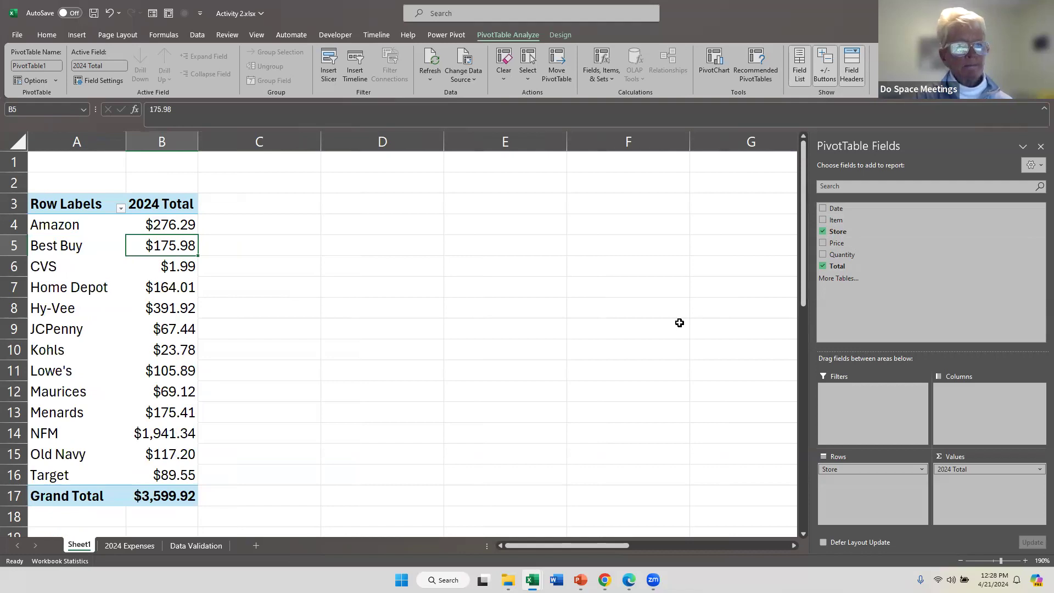
# Rename Sheet1 as PivotTable1
pyautogui.doubleClick(79, 545)
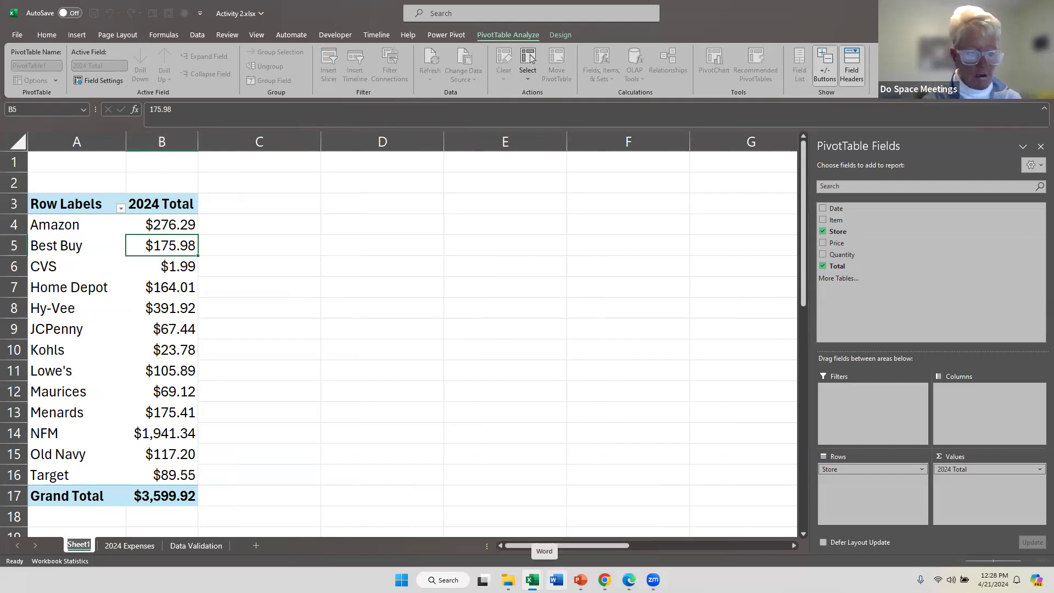
pyautogui.write('Pi')
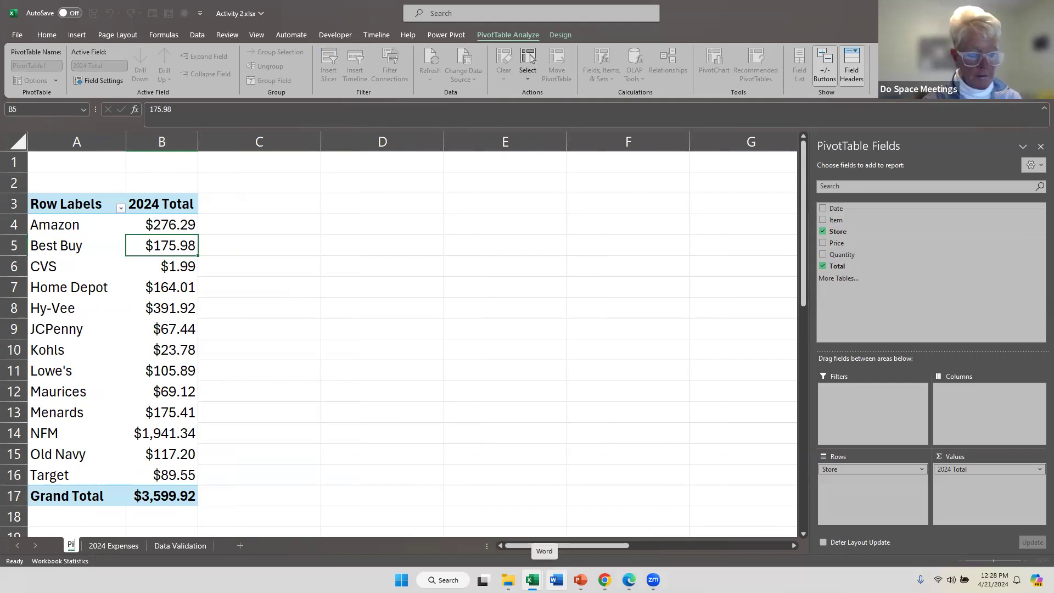
pyautogui.write('votTable')
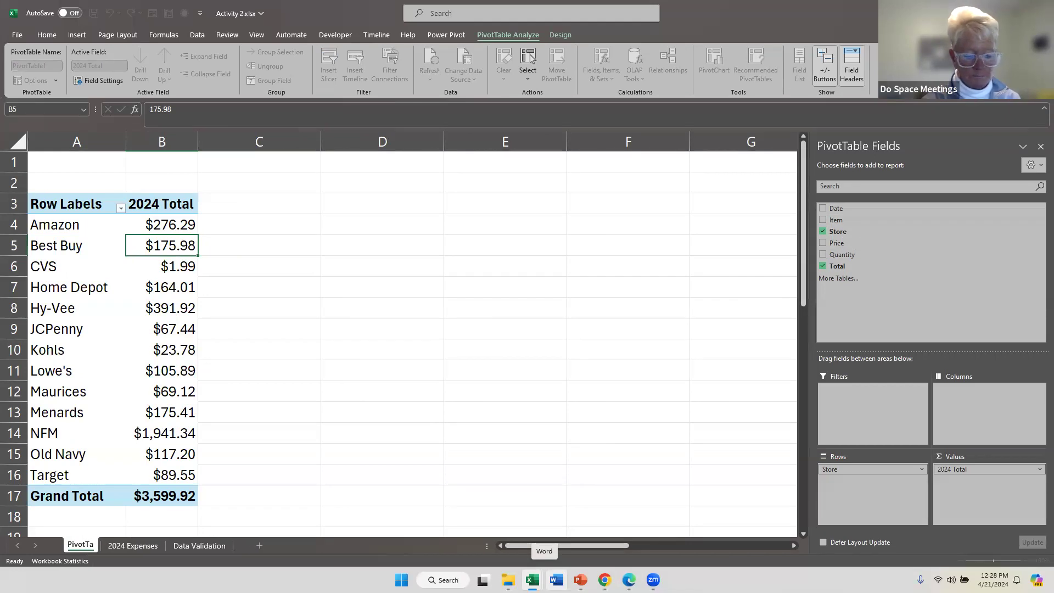
pyautogui.press('Return')
pyautogui.write('1')
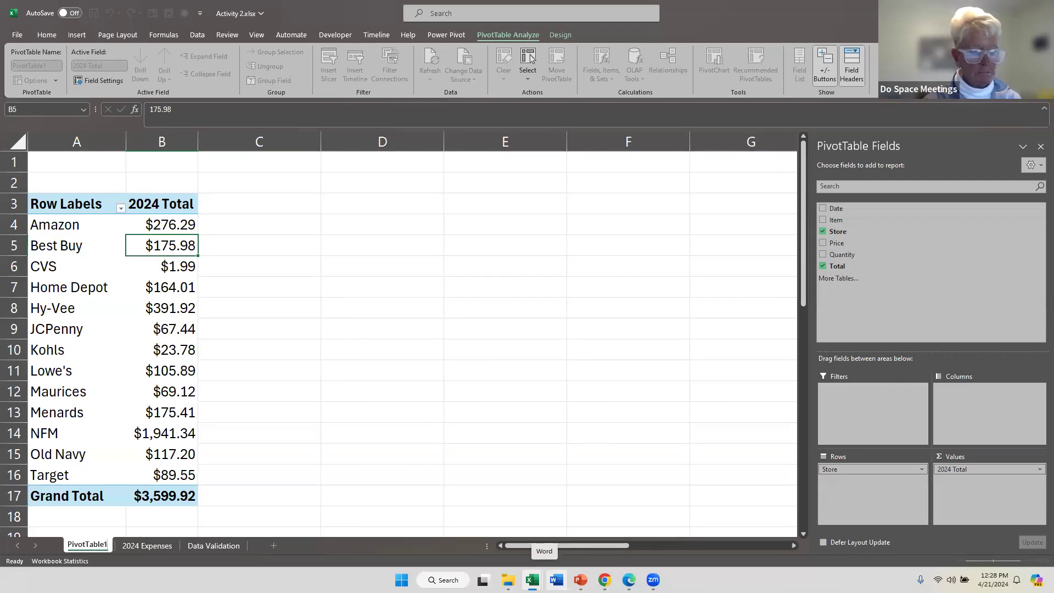
pyautogui.press('Return')
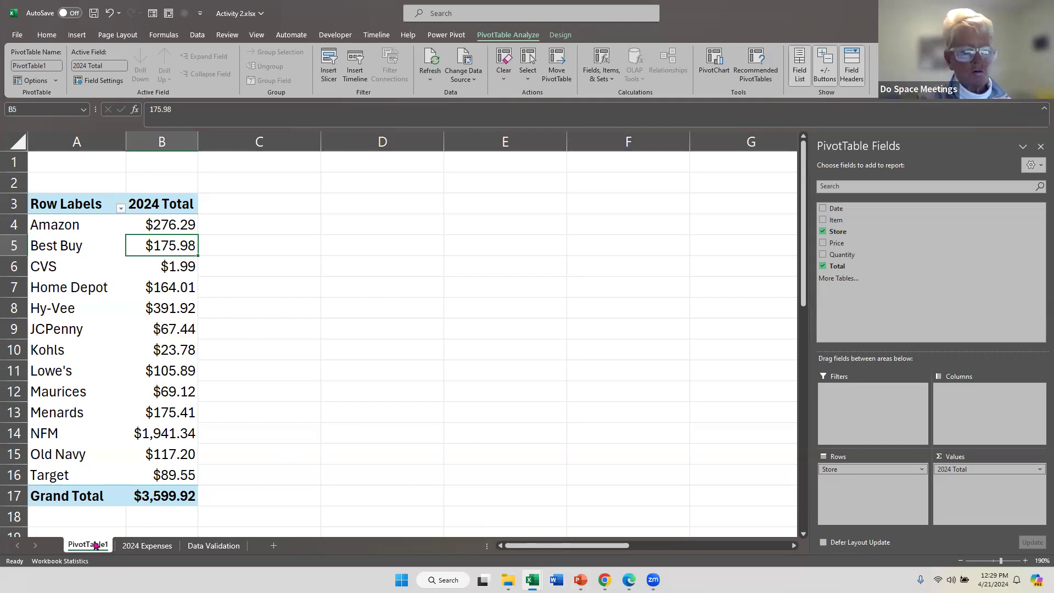
# Duplicate the PivotTable1 sheet in front of 2024 Expenses and compare the copy with the original
pyautogui.moveTo(90, 546); pyautogui.dragTo(133, 539)
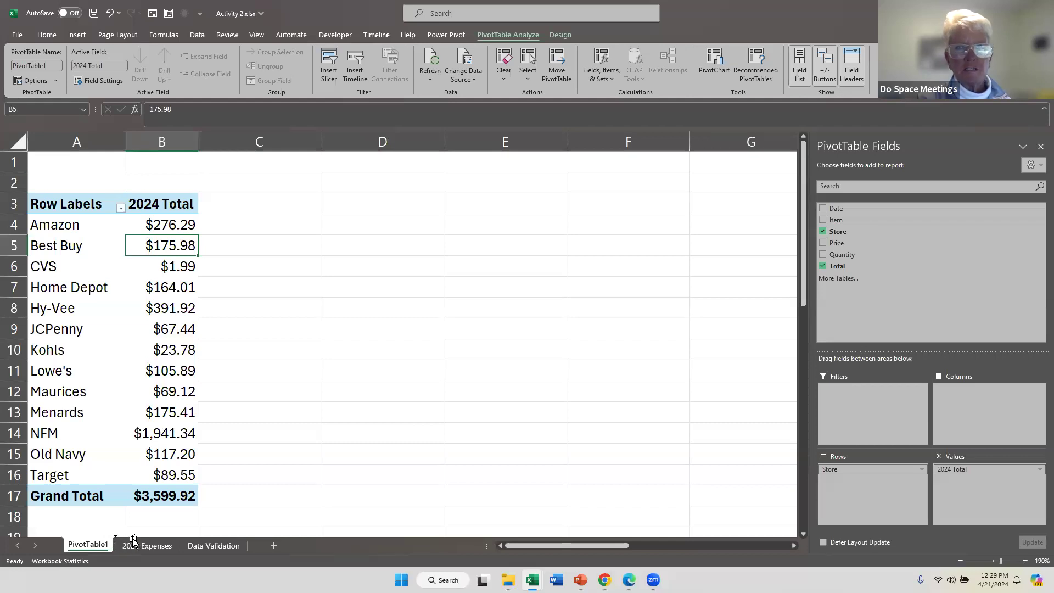
pyautogui.moveTo(133, 540); pyautogui.dragTo(133, 543)
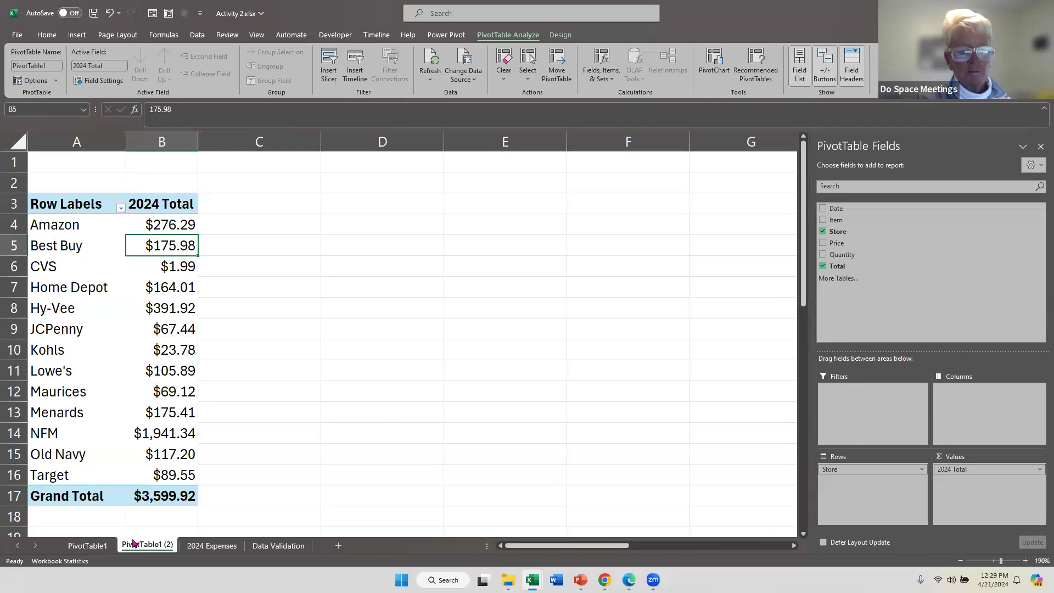
pyautogui.click(86, 546)
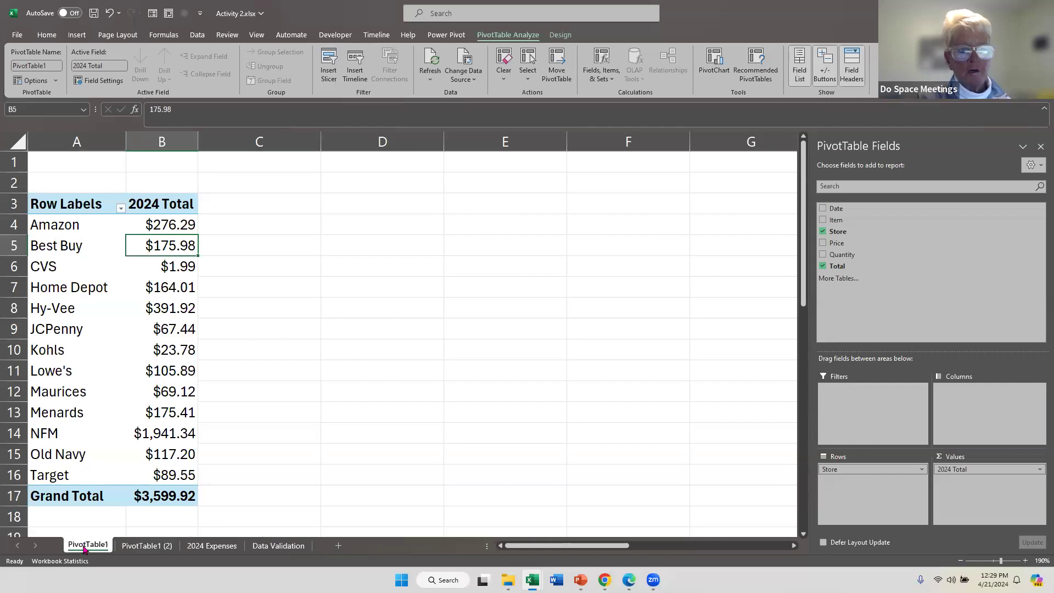
pyautogui.click(151, 546)
pyautogui.click(105, 550)
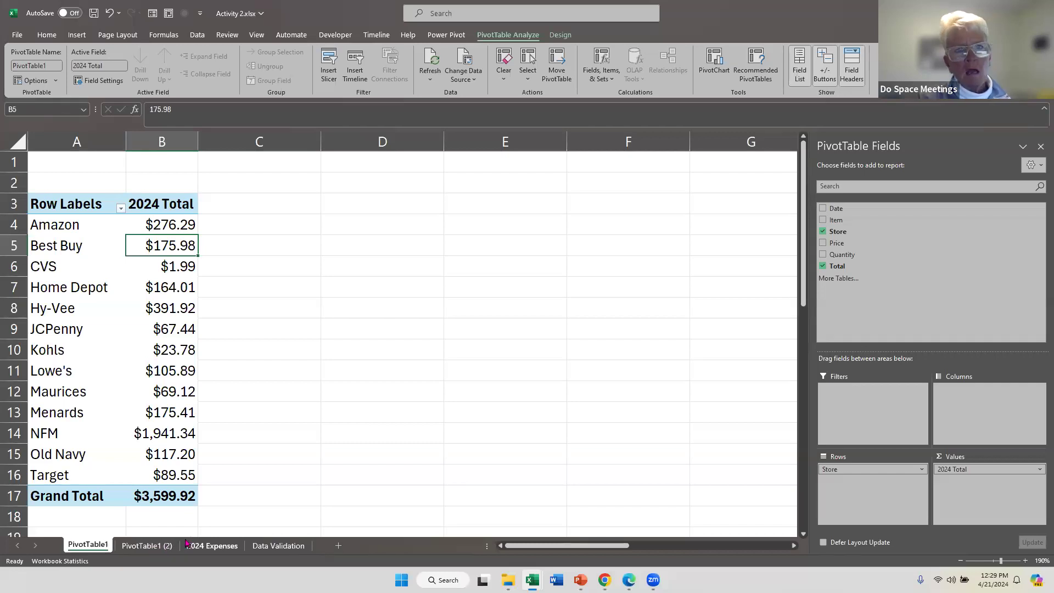
# Rename the PivotTable1 (2) sheet as PivotTable2
pyautogui.click(153, 546)
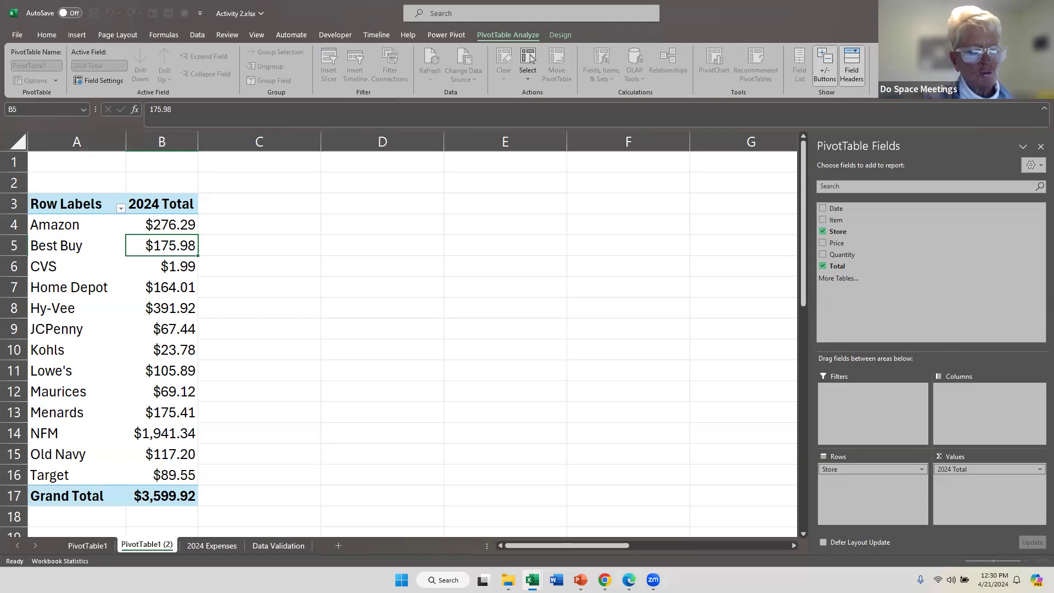
pyautogui.press('BackSpace')
pyautogui.press('BackSpace')
pyautogui.press('BackSpace')
pyautogui.press('BackSpace')
pyautogui.press('BackSpace')
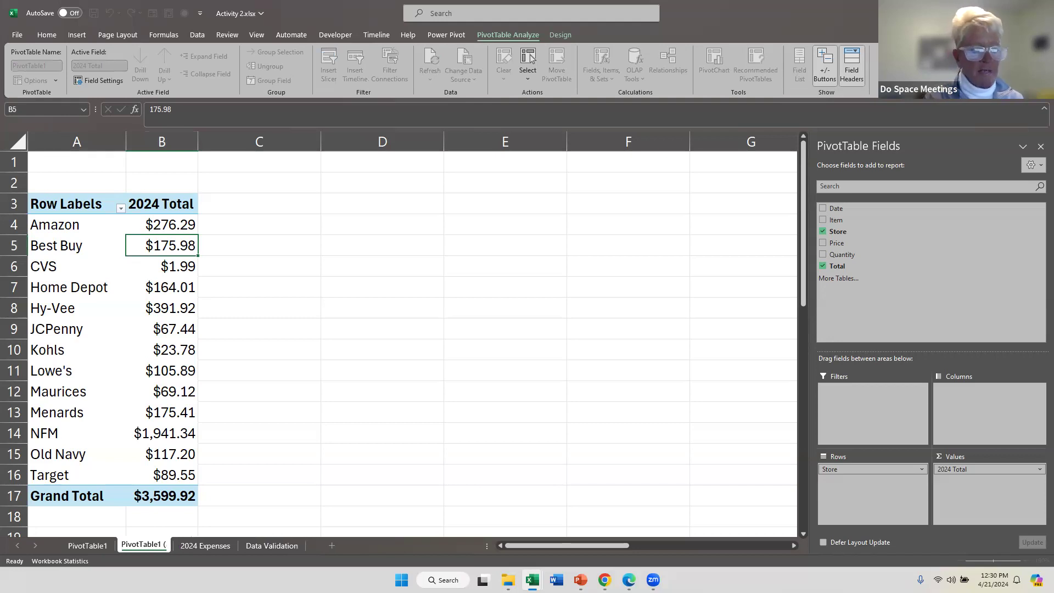
pyautogui.write('2')
pyautogui.press('Return')
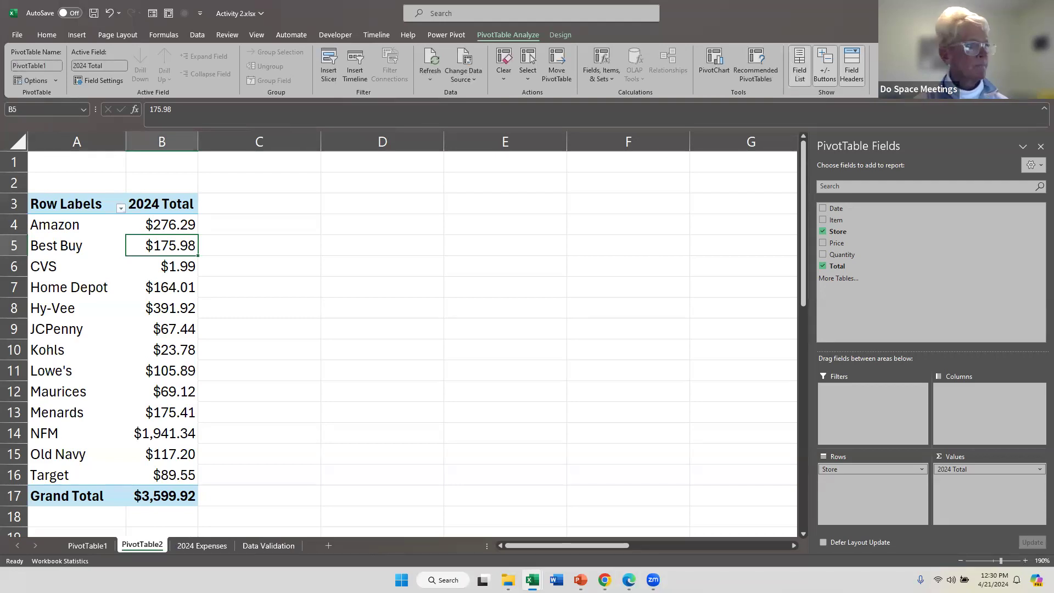
# Insert a Clustered Bar PivotChart based on the PivotTable in the PivotTable1 sheet
pyautogui.click(104, 545)
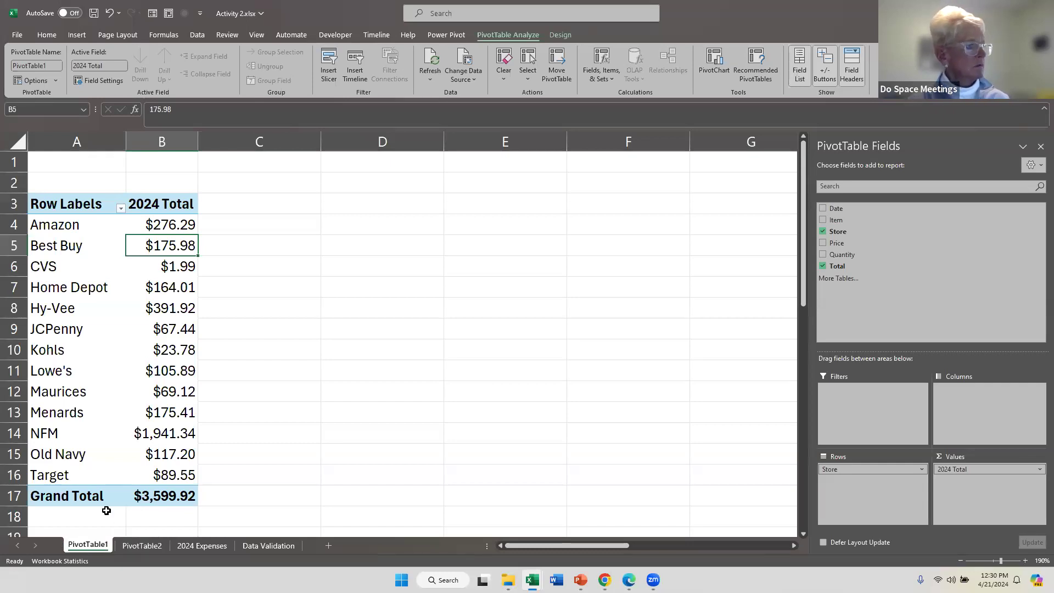
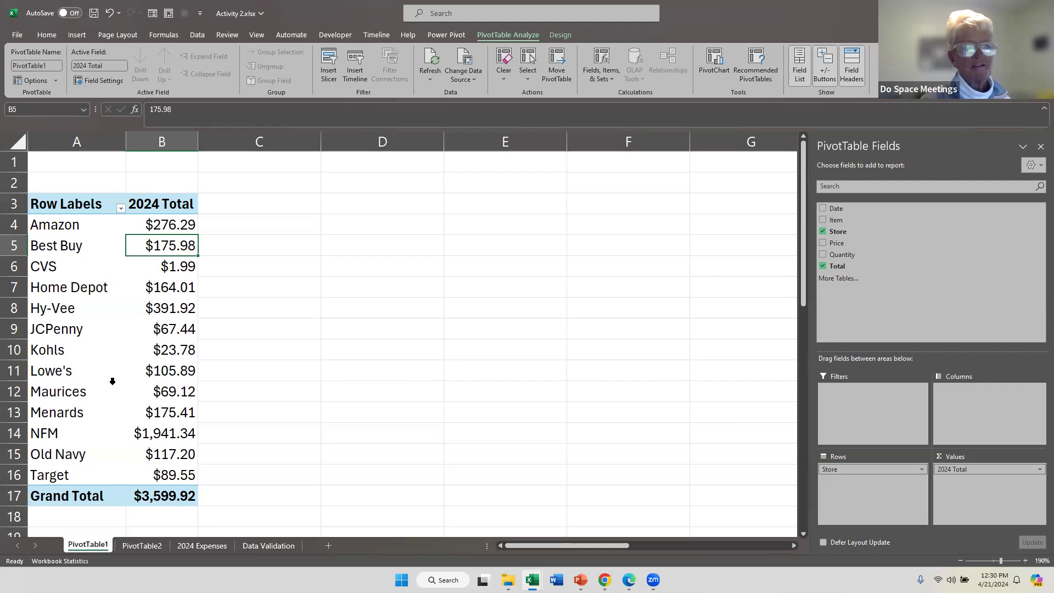
pyautogui.click(132, 385)
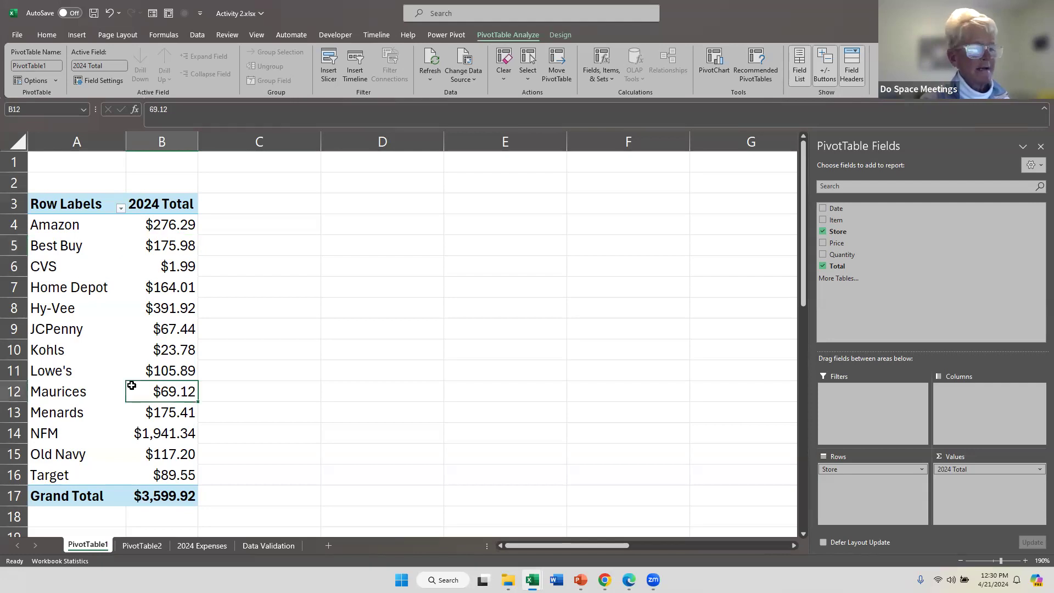
pyautogui.click(58, 296)
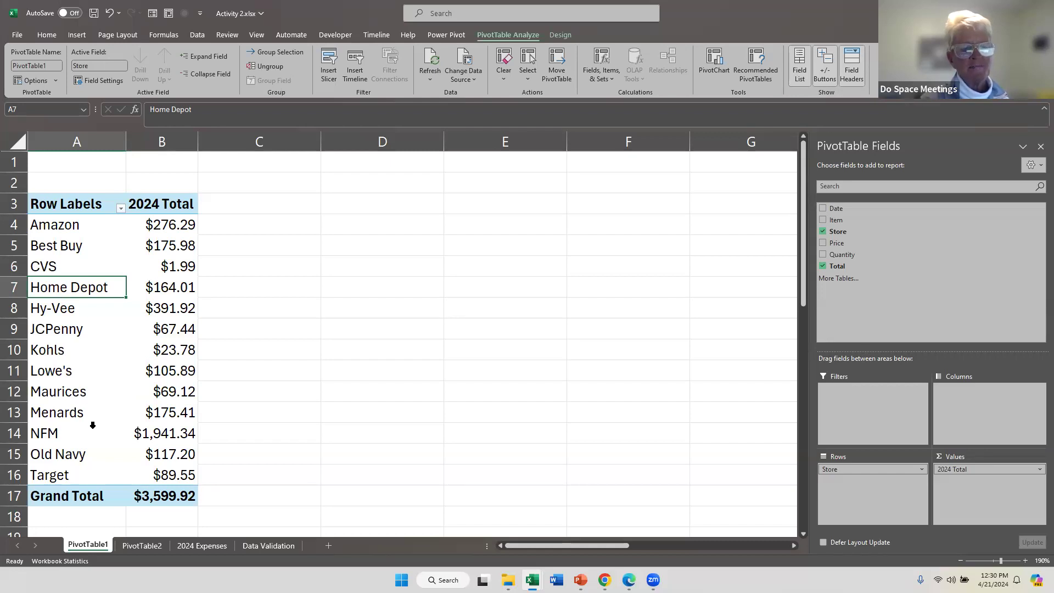
pyautogui.click(145, 265)
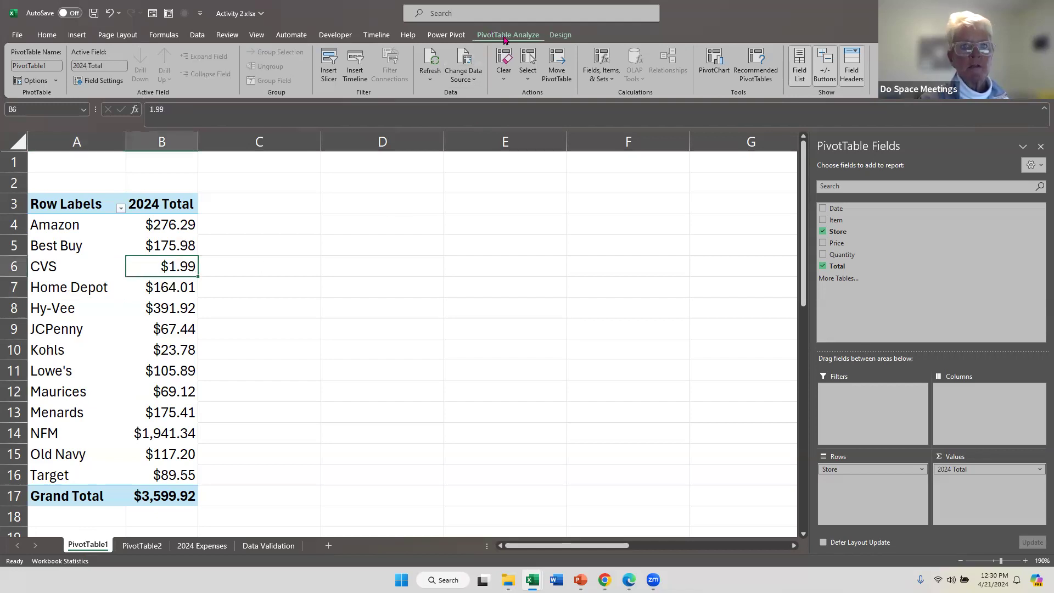
pyautogui.click(720, 55)
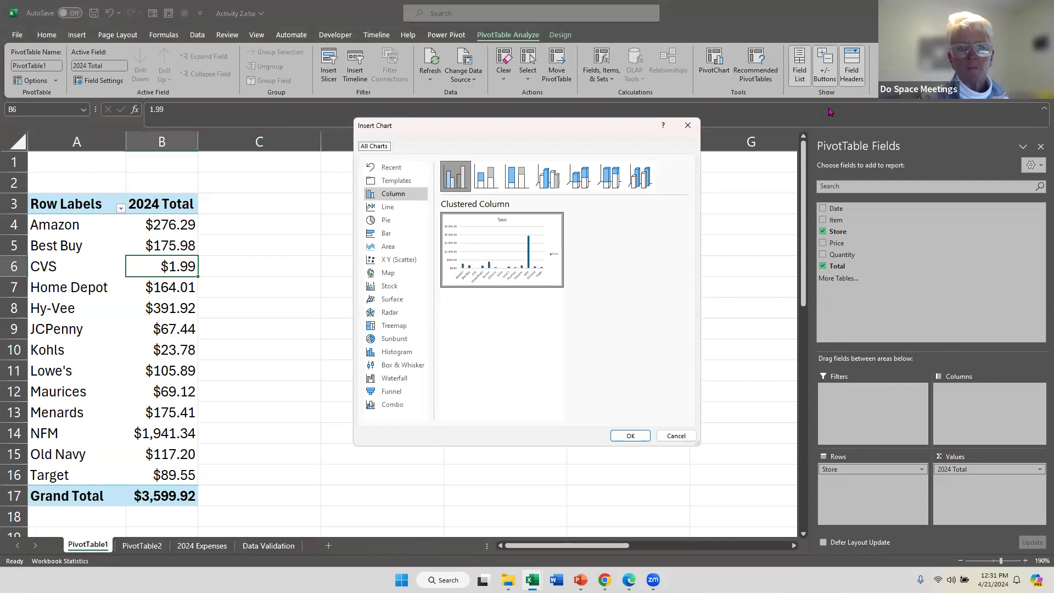
pyautogui.click(406, 237)
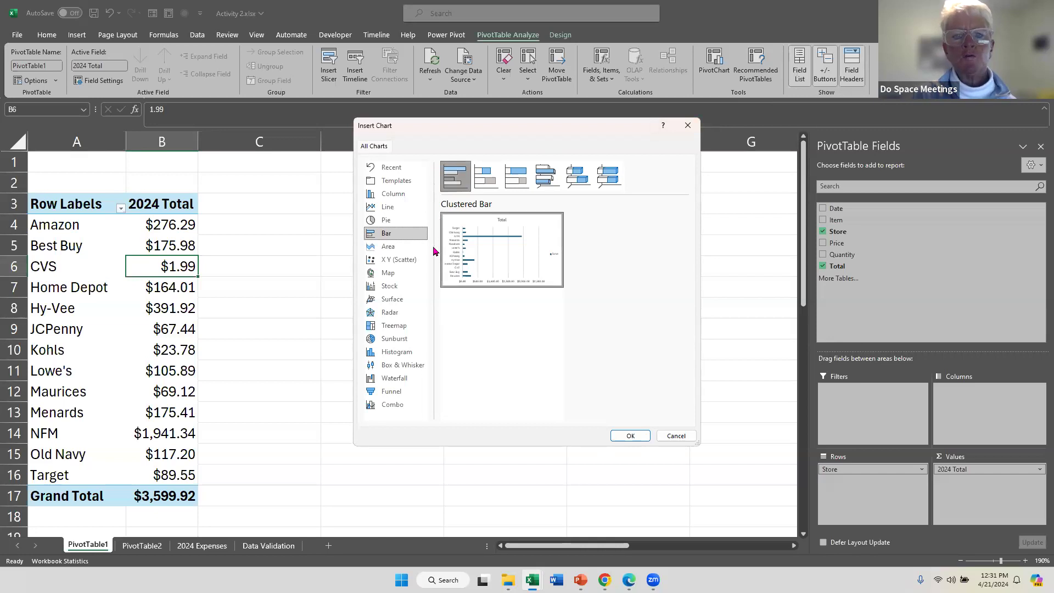
pyautogui.moveTo(454, 262)
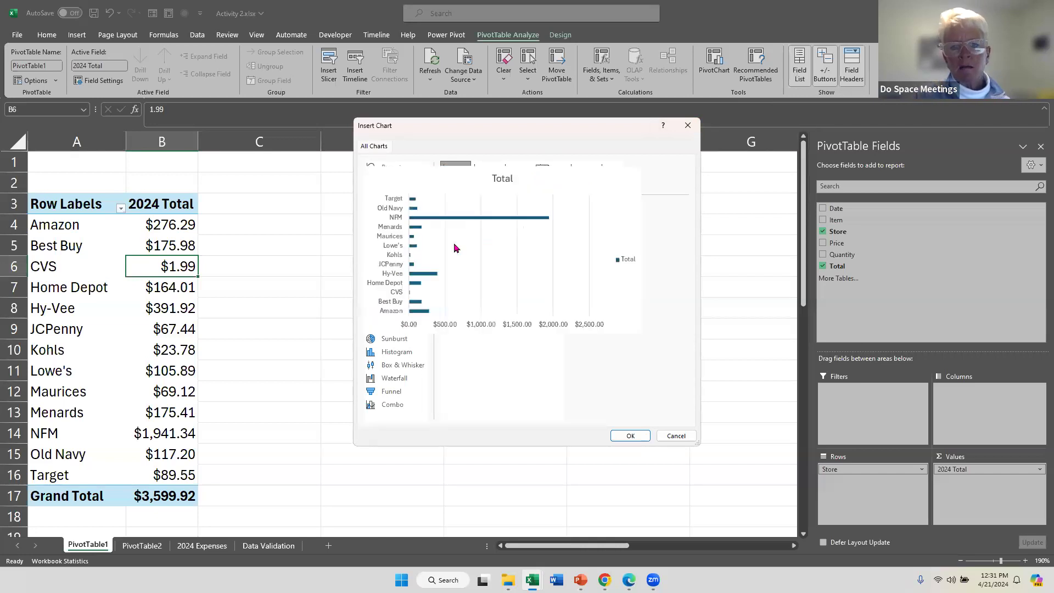
pyautogui.click(637, 434)
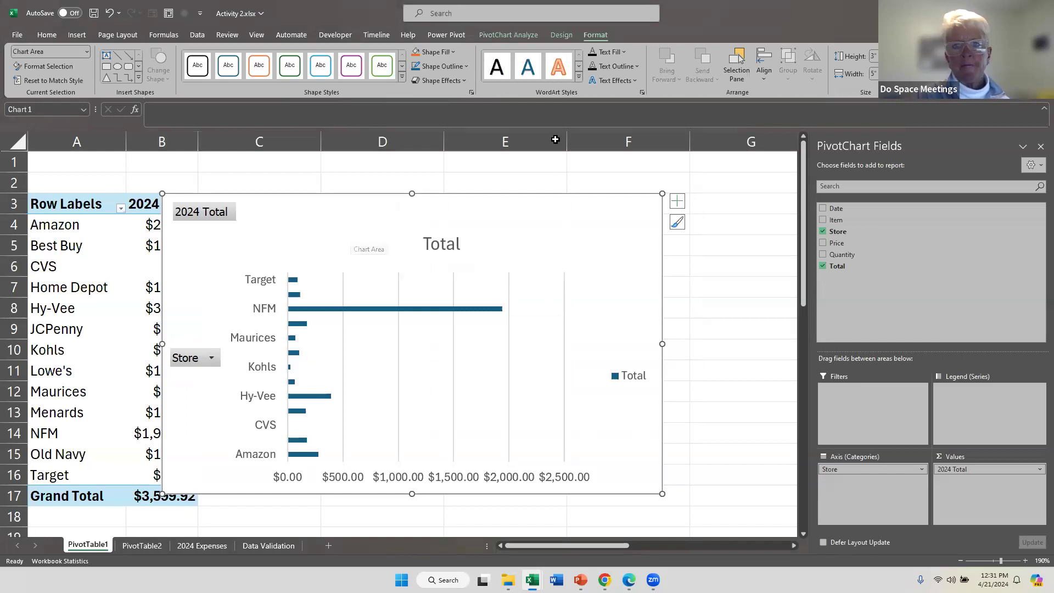
# Move the PivotChart to a new sheet named My Chart
pyautogui.click(560, 35)
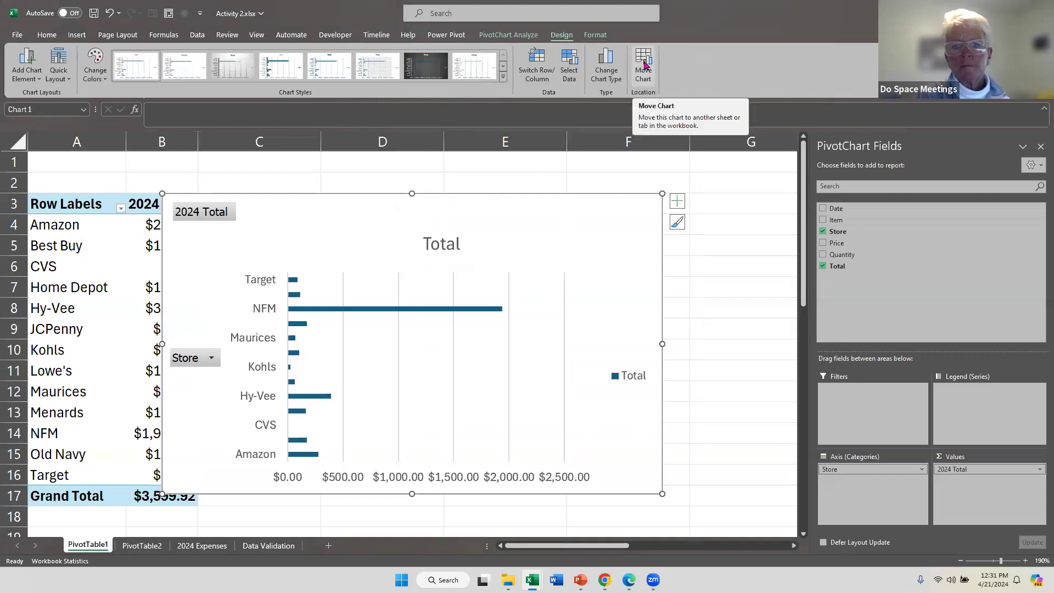
pyautogui.click(644, 65)
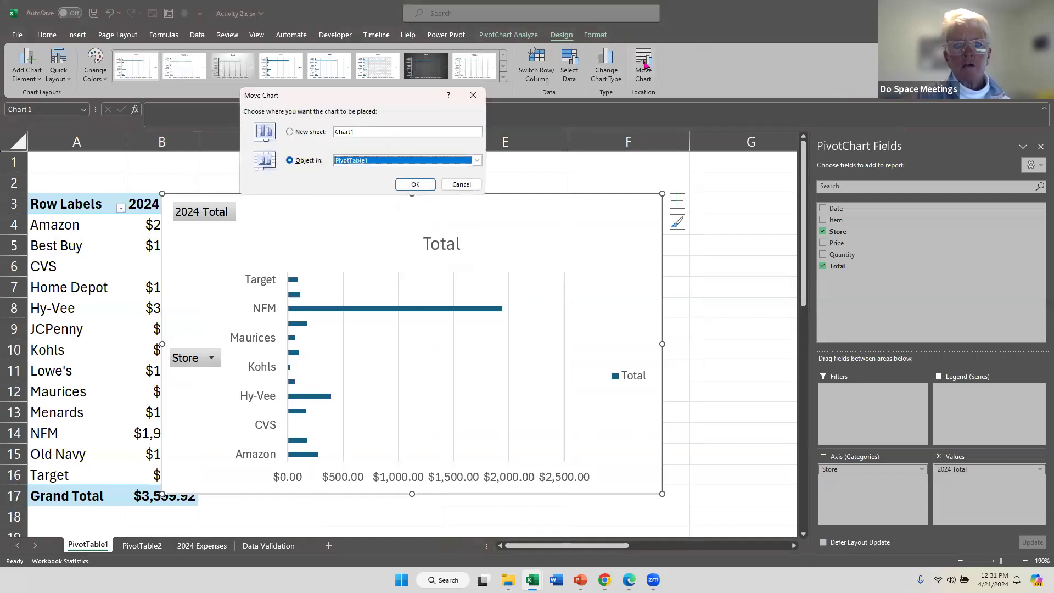
pyautogui.click(297, 132)
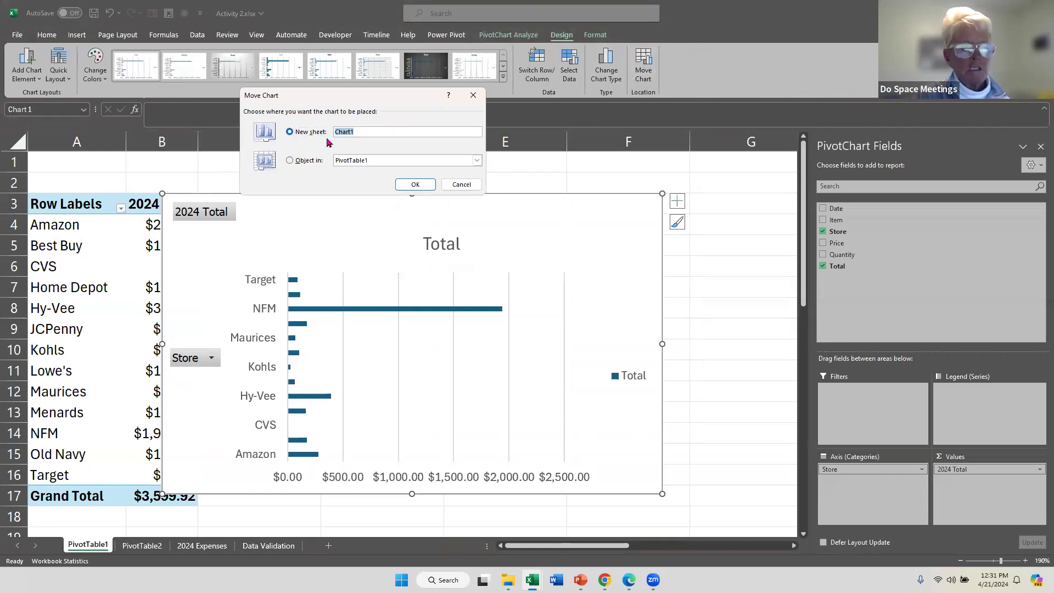
pyautogui.write('My')
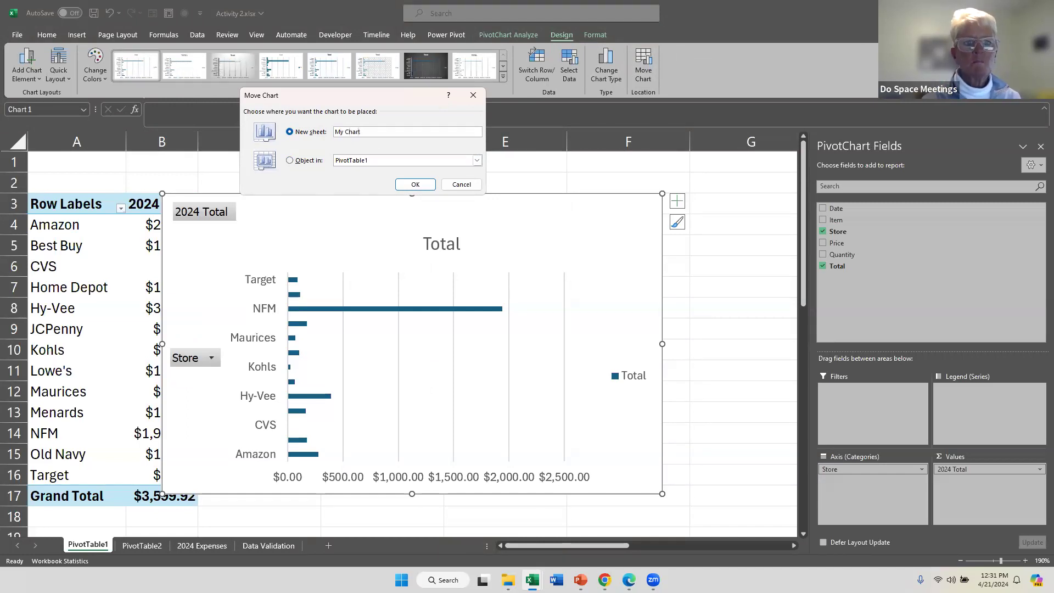
pyautogui.click(417, 188)
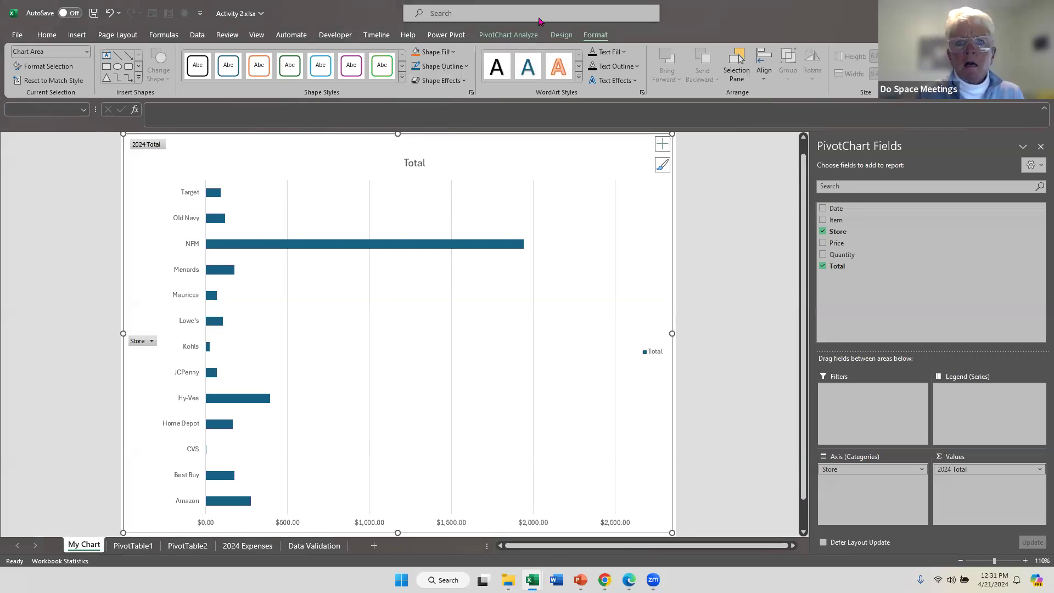
# Apply the dark grey chart style to the PivotChart and delete its Total title
pyautogui.click(551, 36)
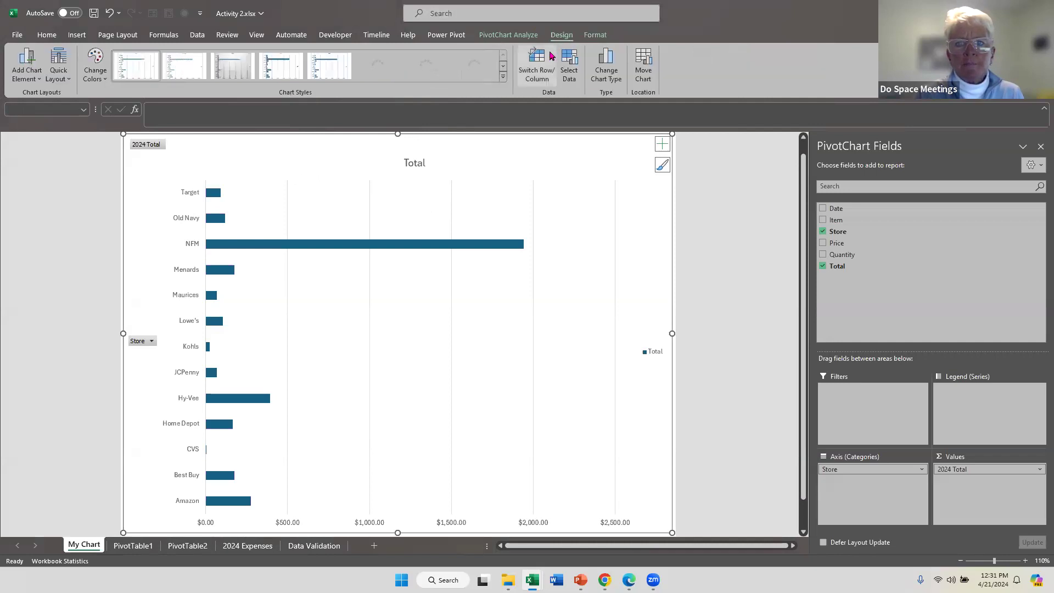
pyautogui.click(423, 66)
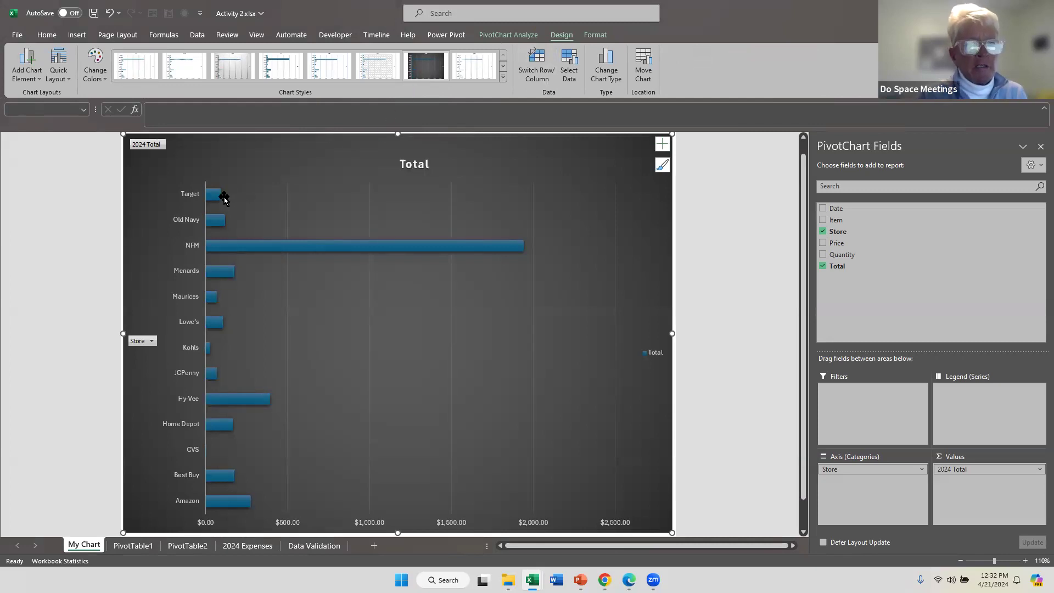
pyautogui.click(405, 166)
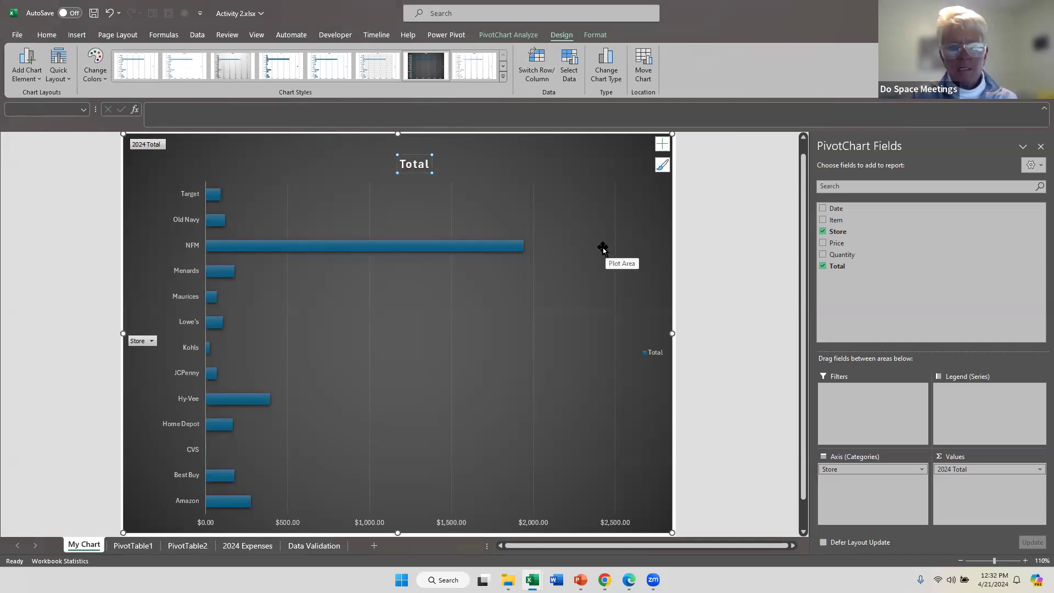
pyautogui.press('Delete')
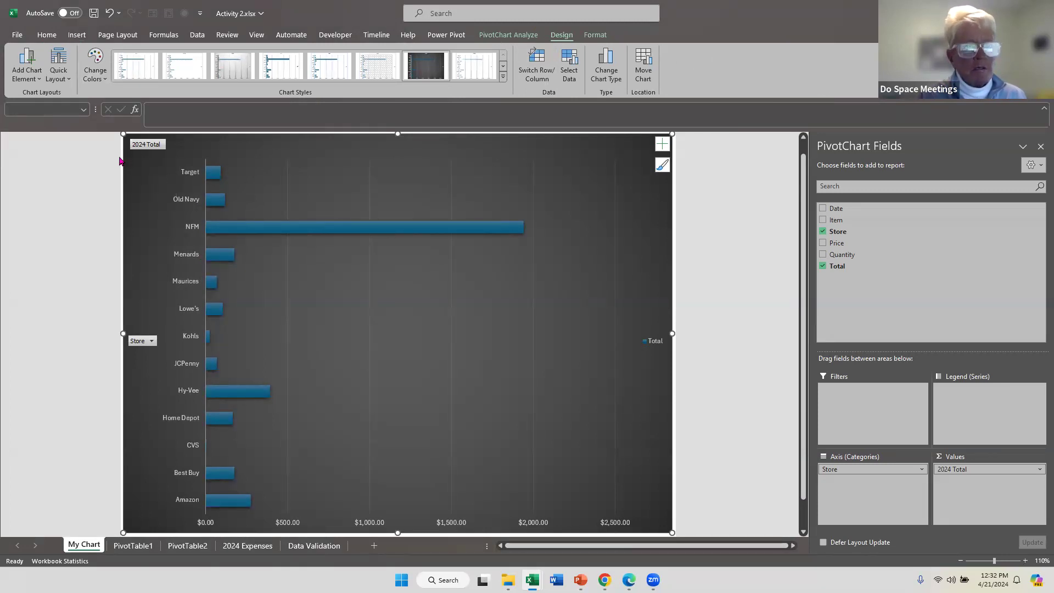
# Set the font of all the chart's text to Georgia, size 20
pyautogui.rightClick(137, 181)
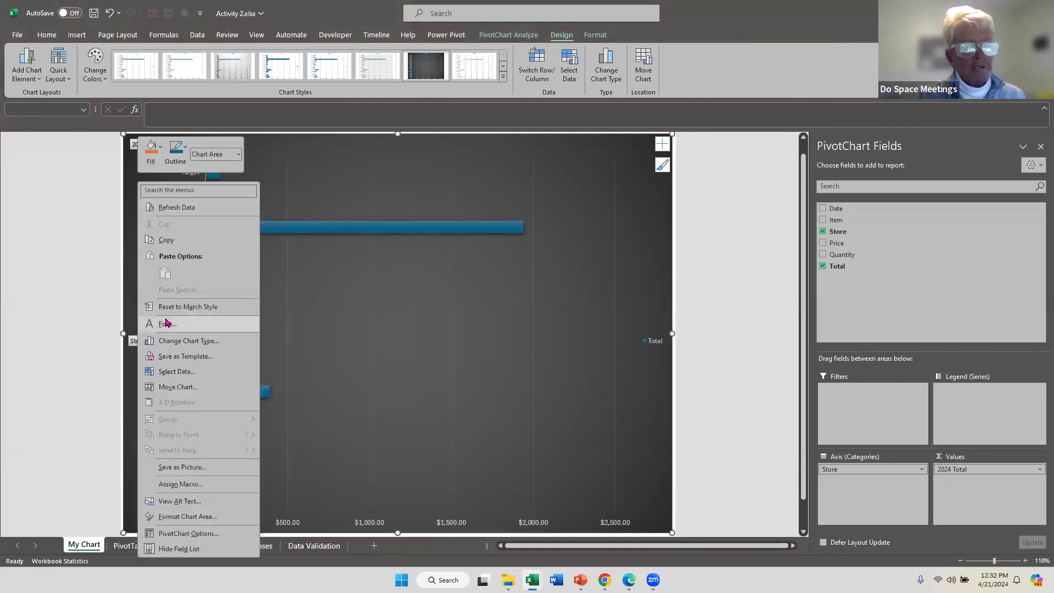
pyautogui.click(166, 323)
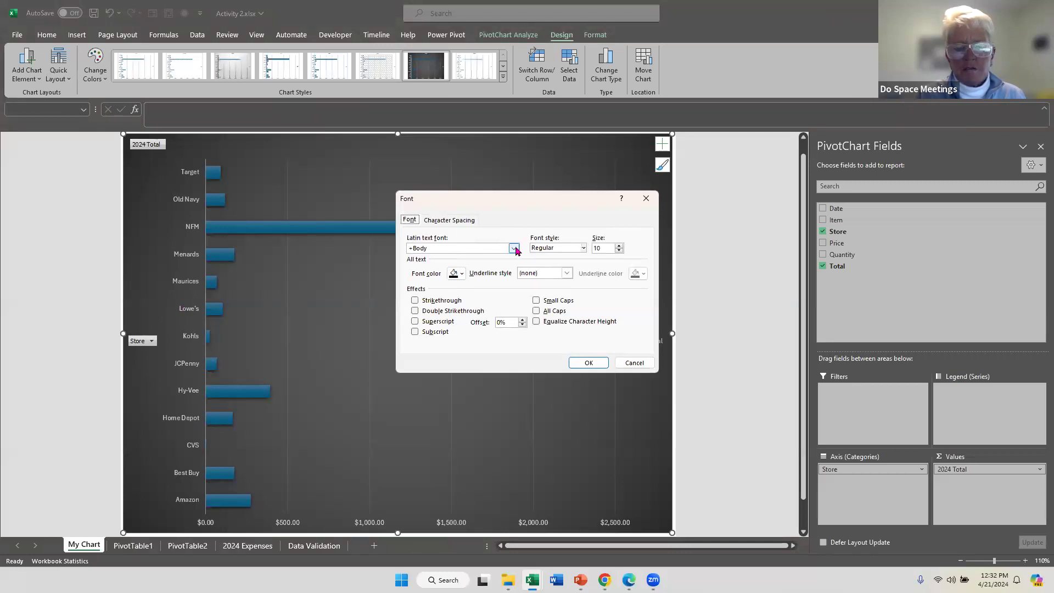
pyautogui.click(458, 248)
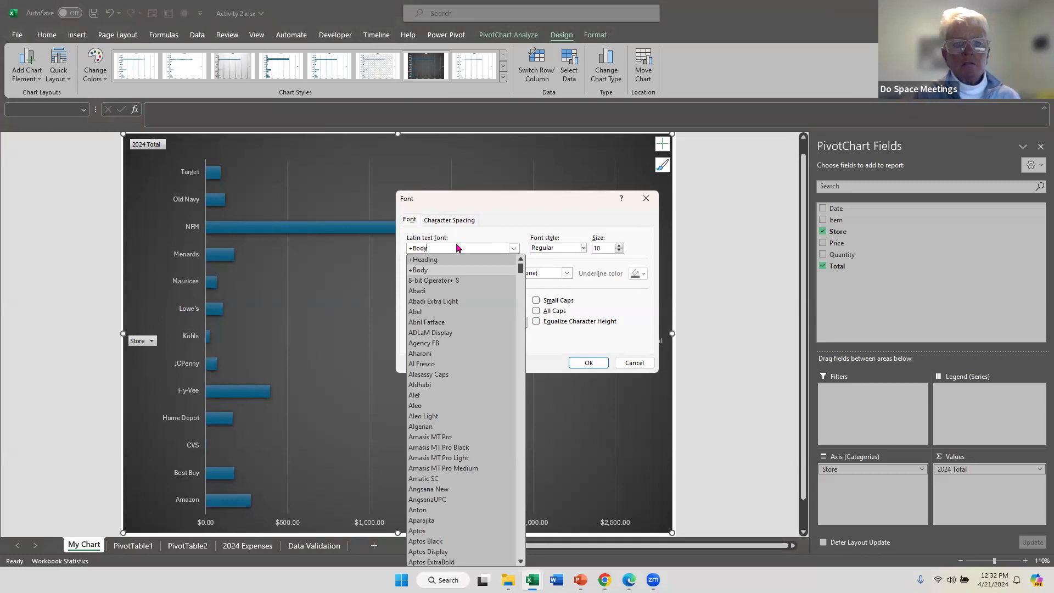
pyautogui.write('ge')
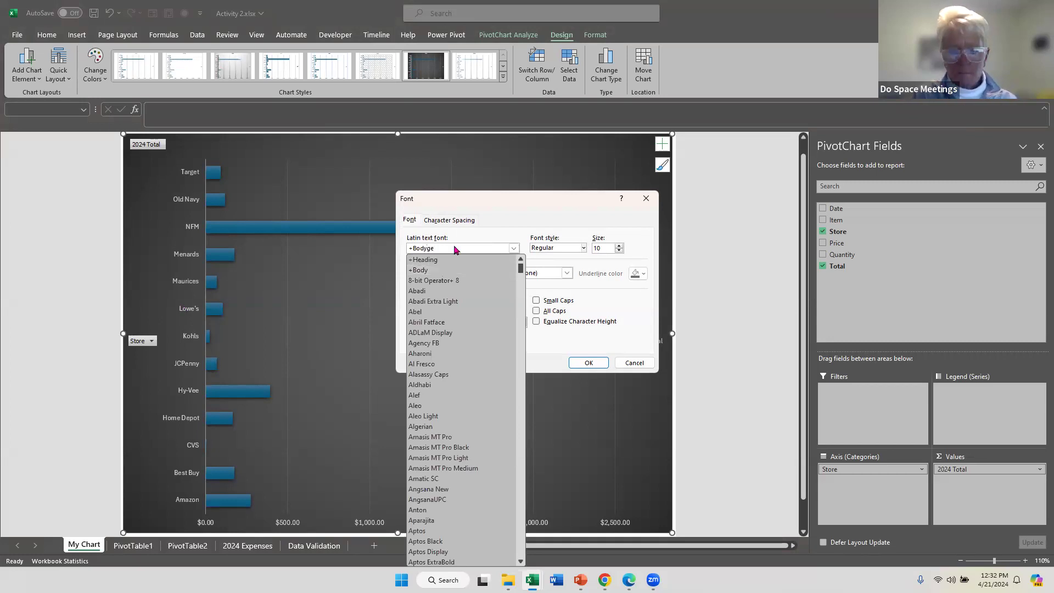
pyautogui.press('BackSpace')
pyautogui.press('BackSpace')
pyautogui.press('BackSpace')
pyautogui.press('BackSpace')
pyautogui.press('BackSpace')
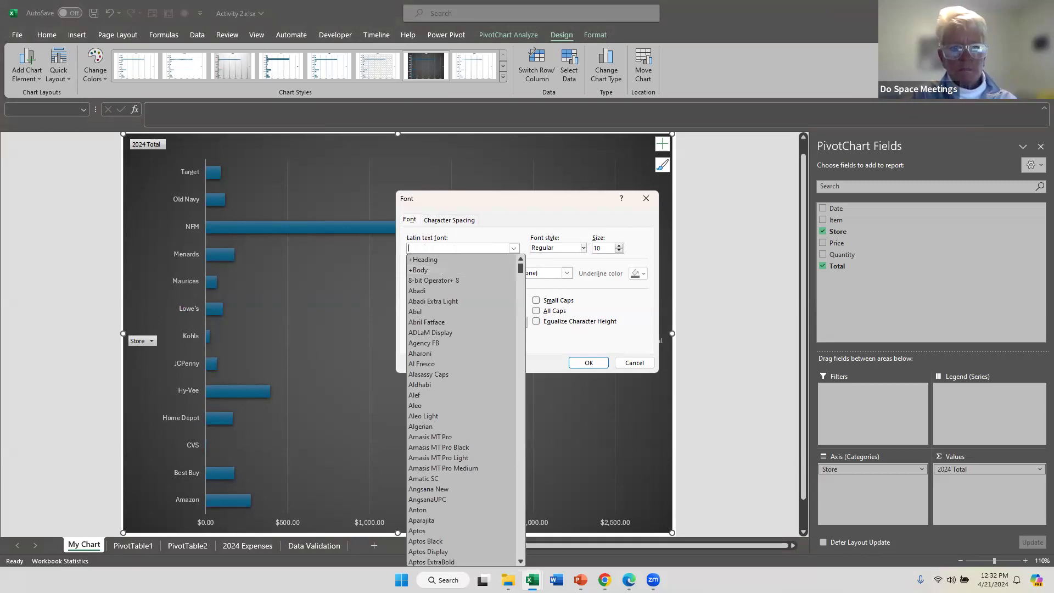
pyautogui.write('Georgia')
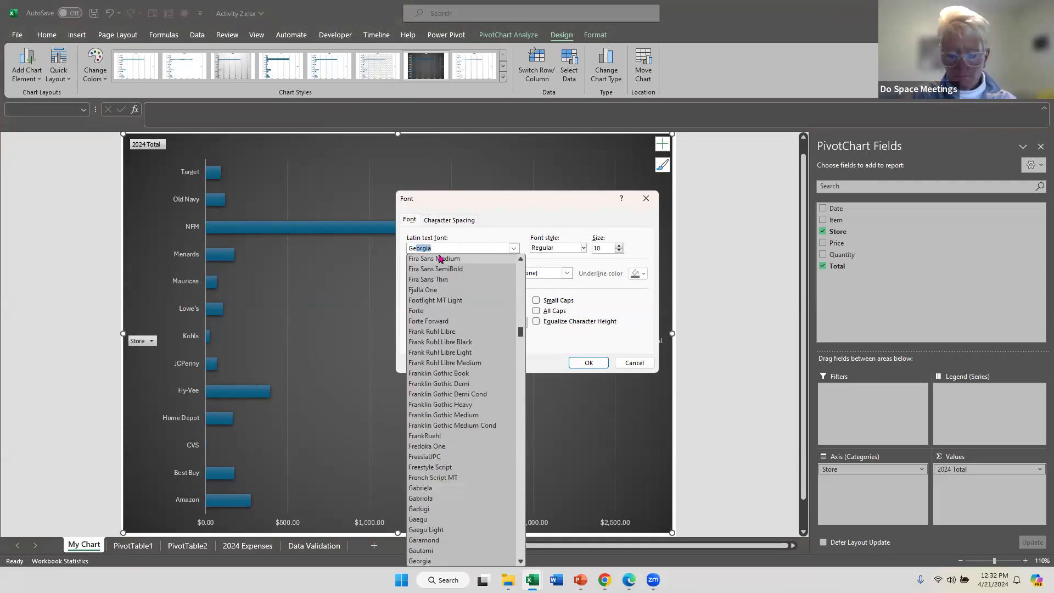
pyautogui.click(447, 249)
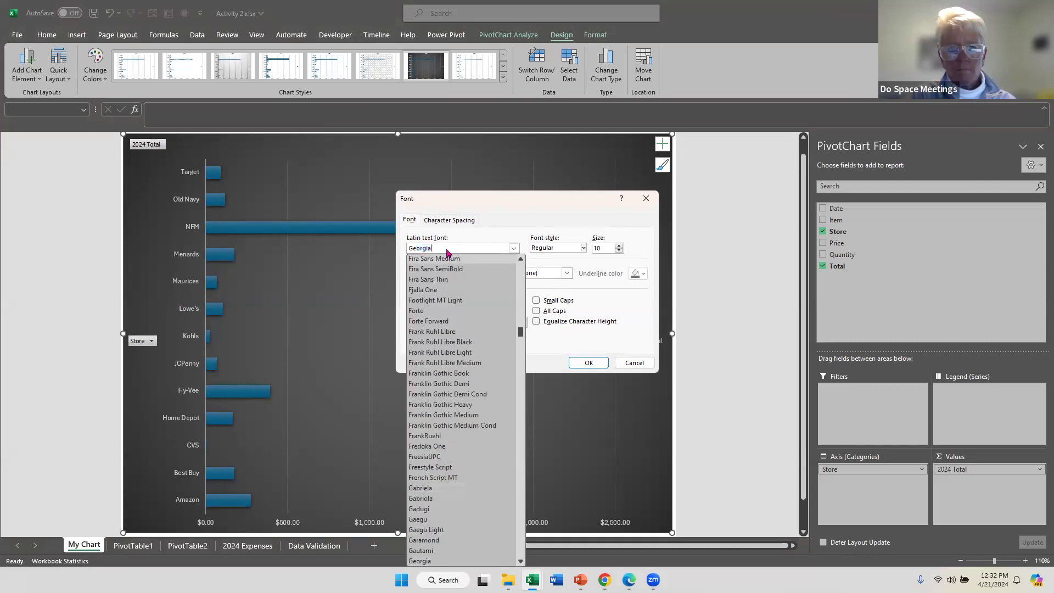
pyautogui.click(574, 214)
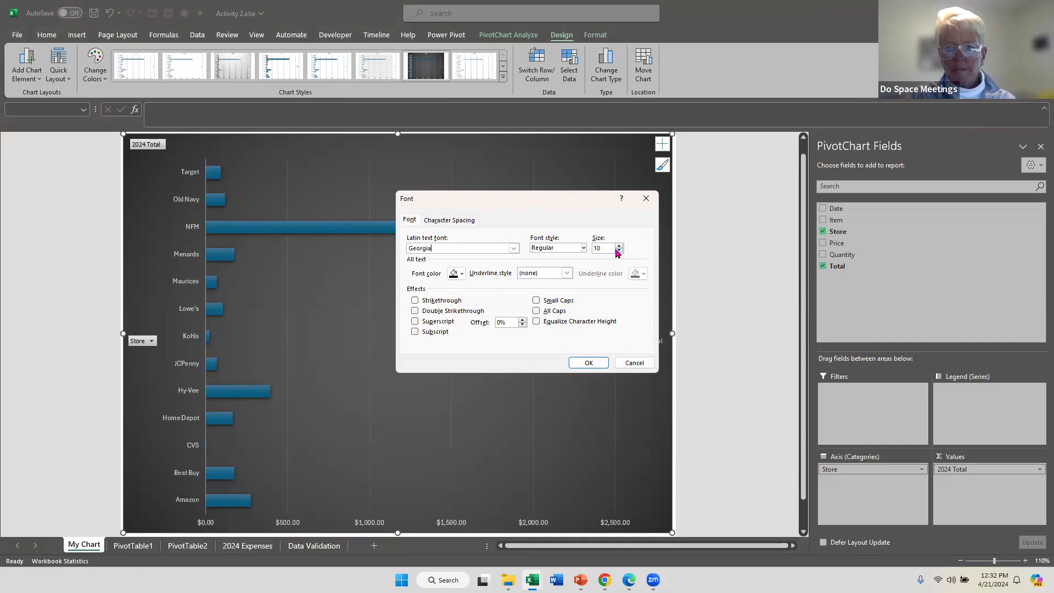
pyautogui.click(603, 248)
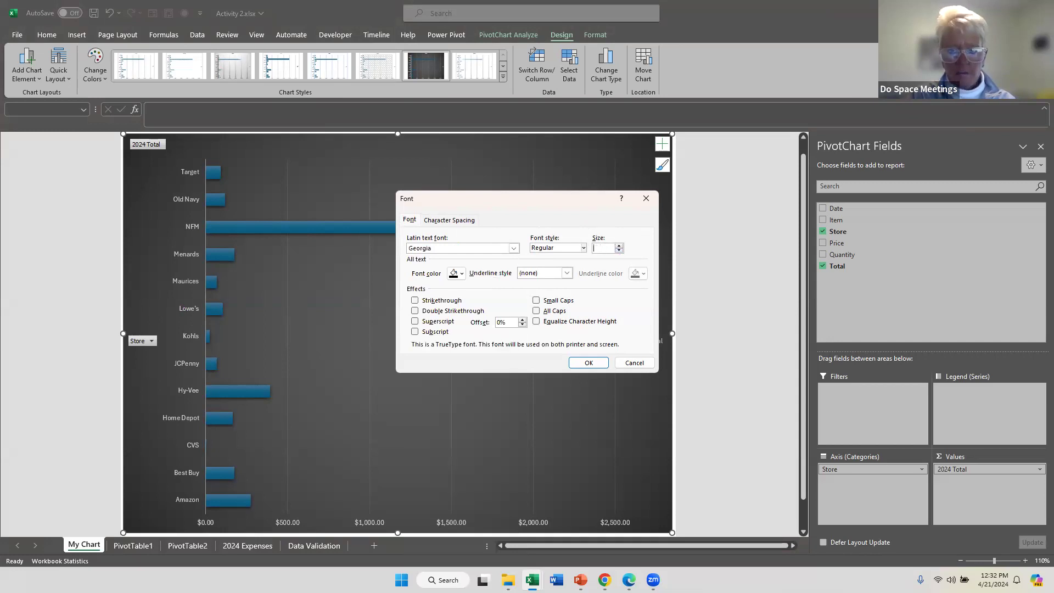
pyautogui.write('20')
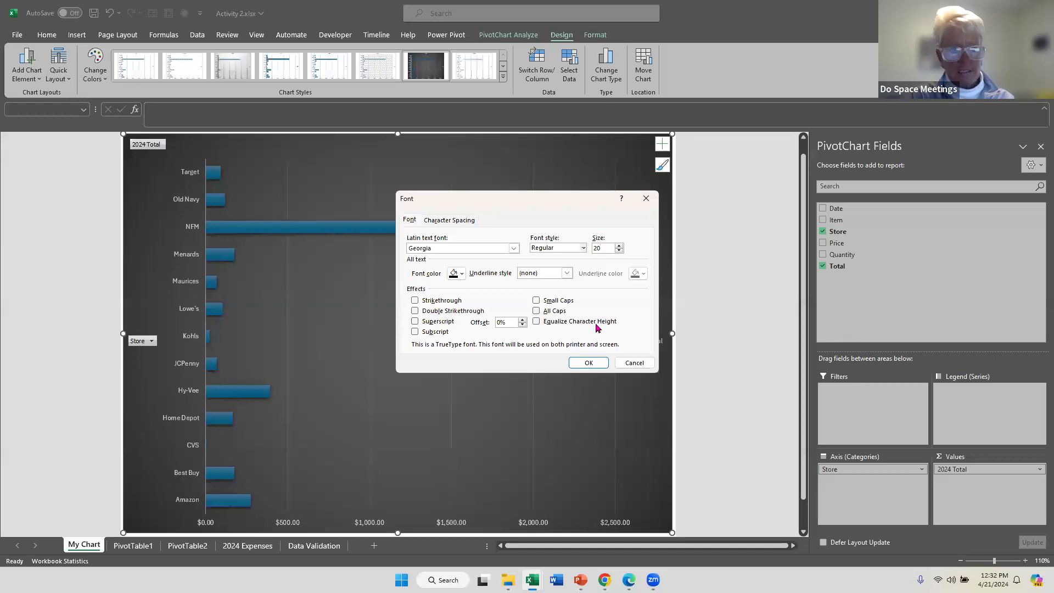
pyautogui.press('Return')
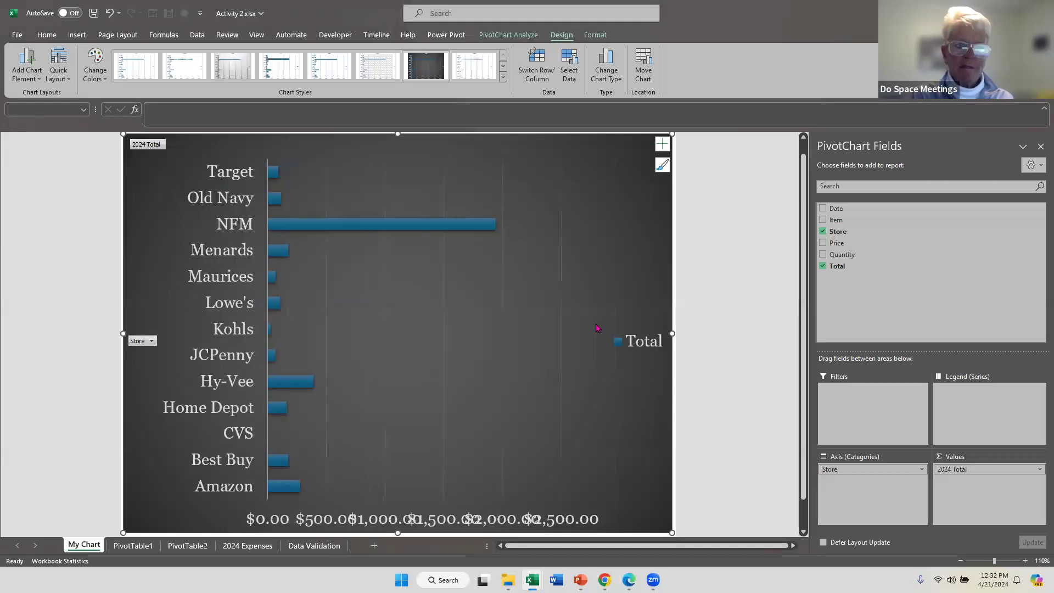
# Delete the chart's horizontal dollar axis and add Outside End data labels to the bars
pyautogui.click(382, 525)
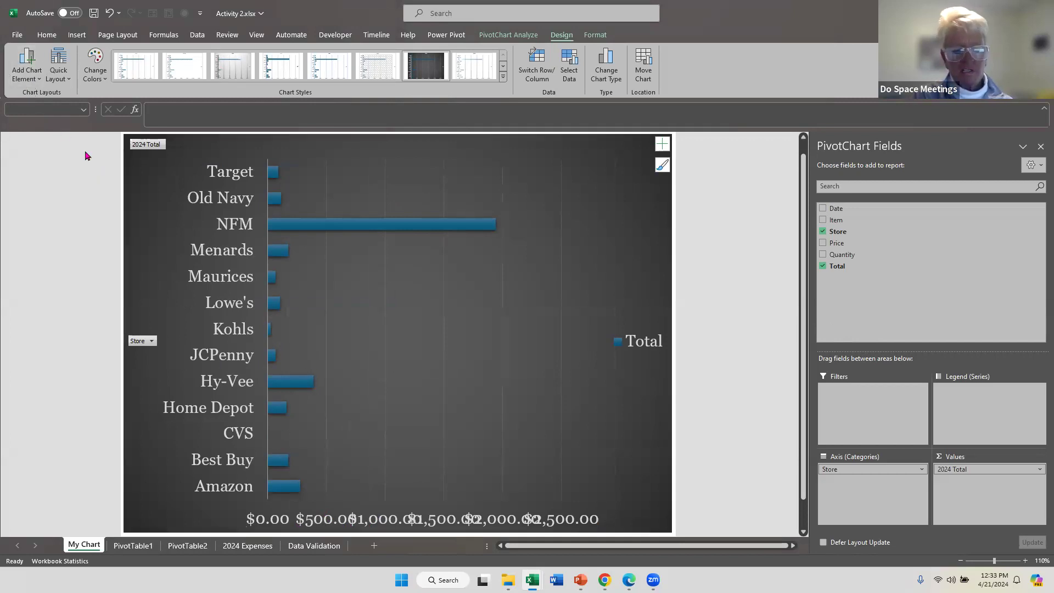
pyautogui.press('Delete')
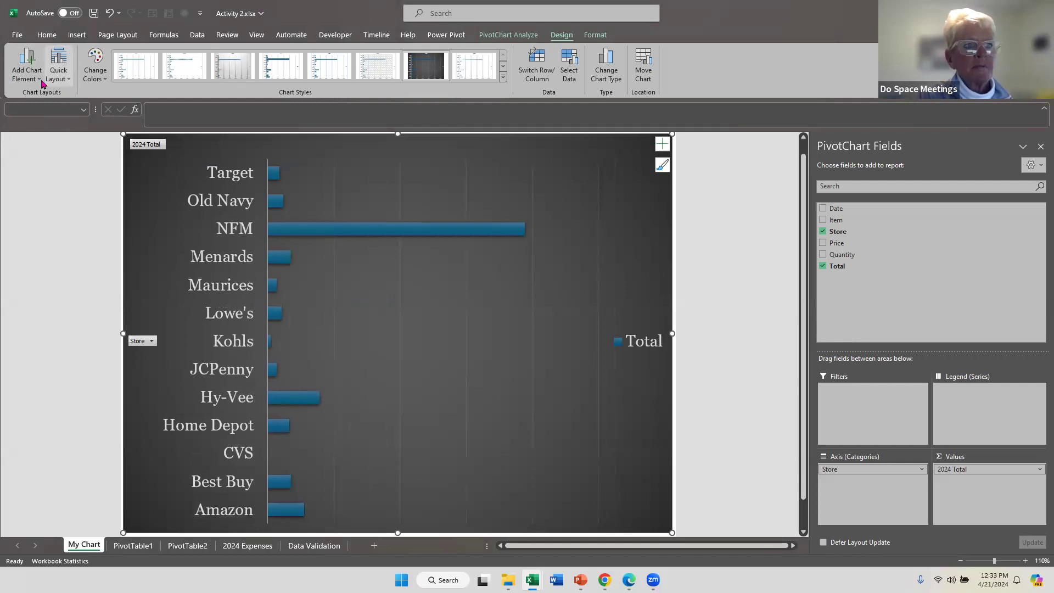
pyautogui.click(27, 71)
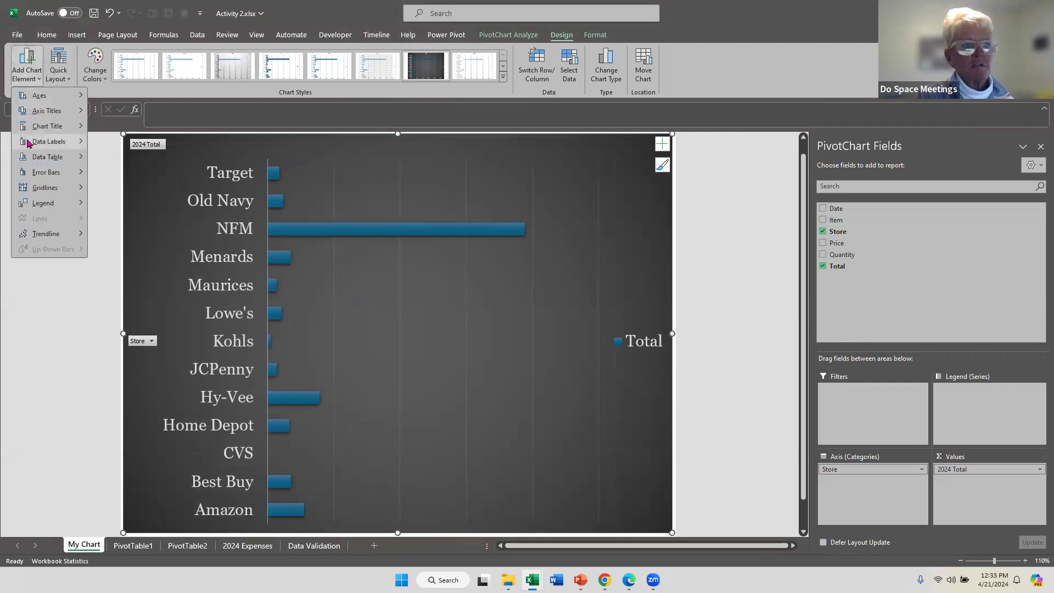
pyautogui.moveTo(31, 142)
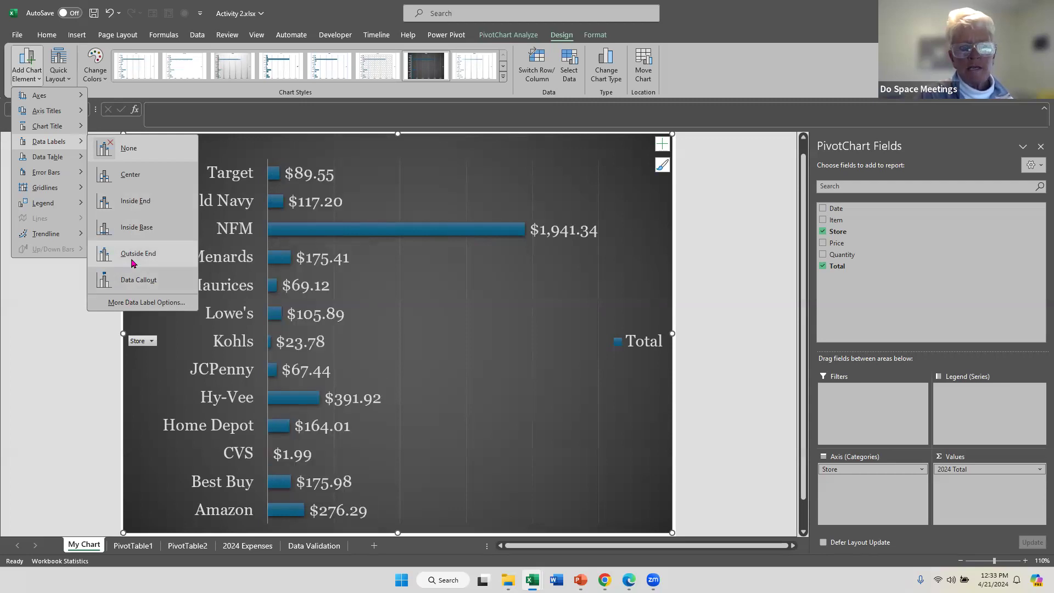
pyautogui.click(134, 254)
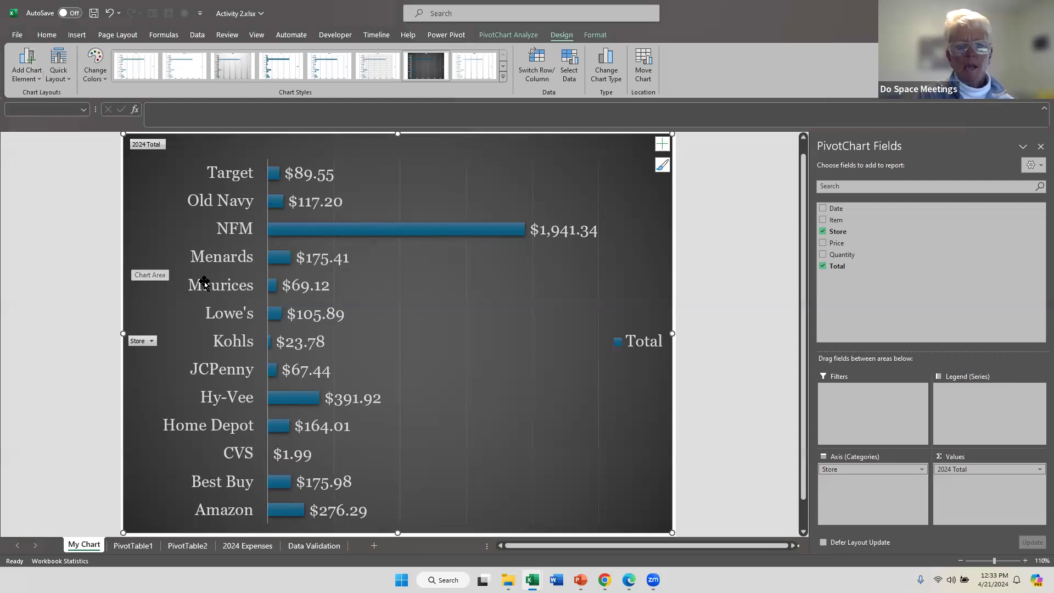
# Fill all bars of the Total series with a bright pink from the standard colour palette
pyautogui.click(274, 176)
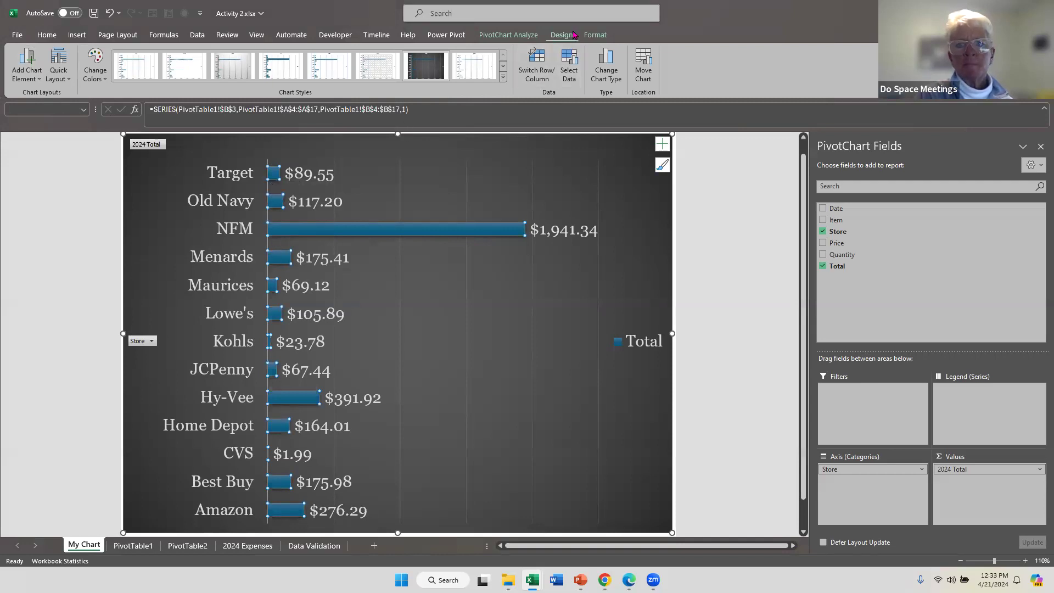
pyautogui.click(595, 35)
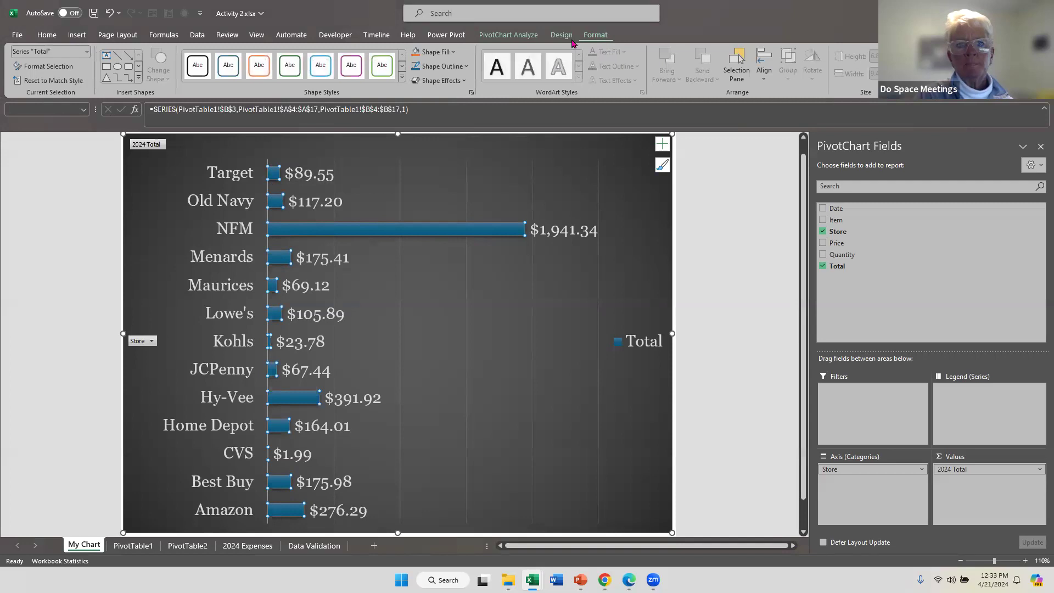
pyautogui.click(453, 51)
pyautogui.click(453, 53)
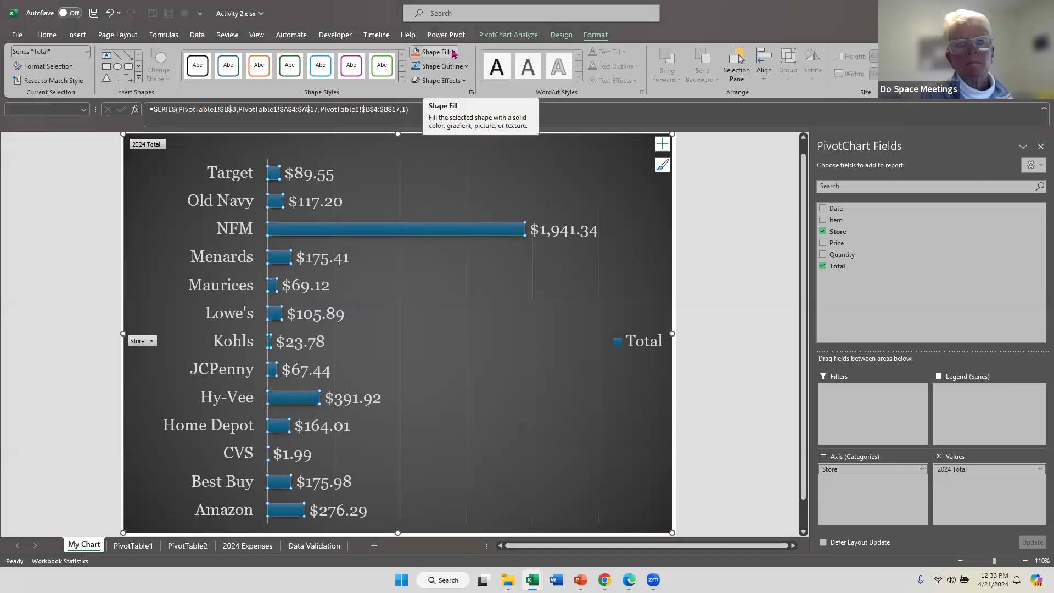
pyautogui.click(454, 53)
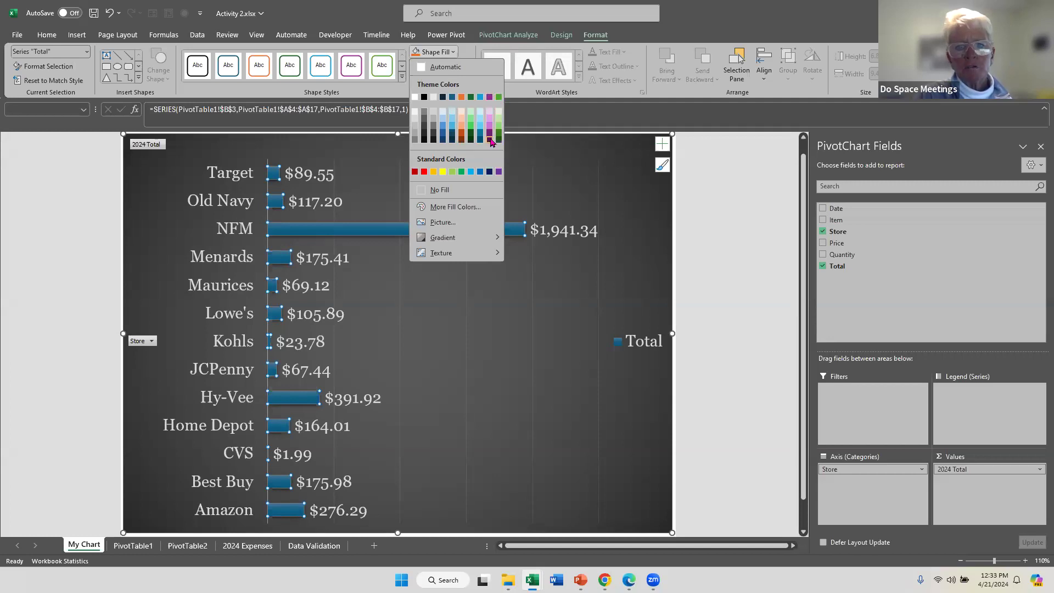
pyautogui.click(465, 207)
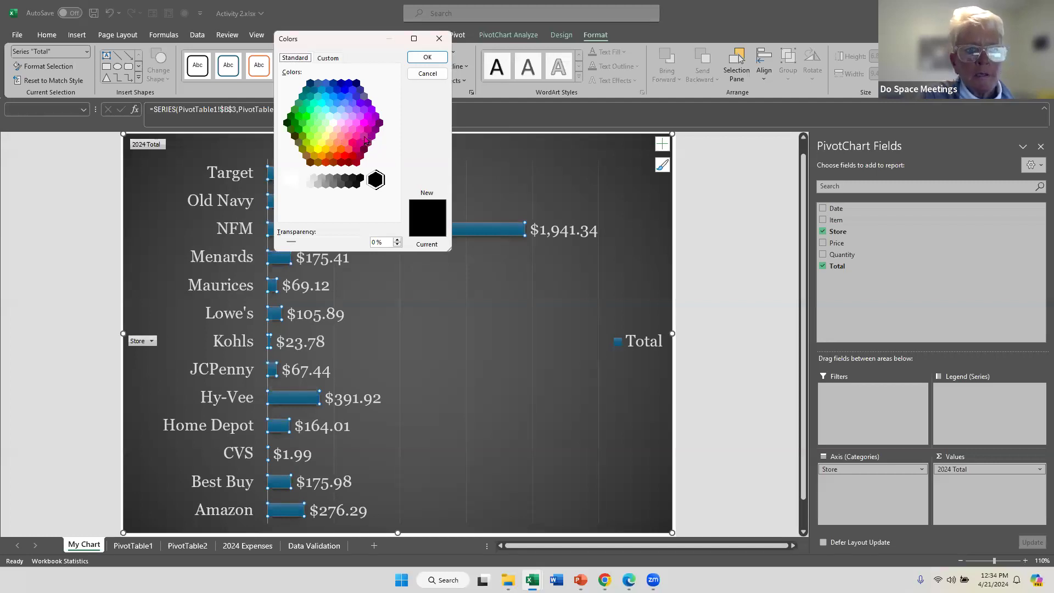
pyautogui.click(357, 137)
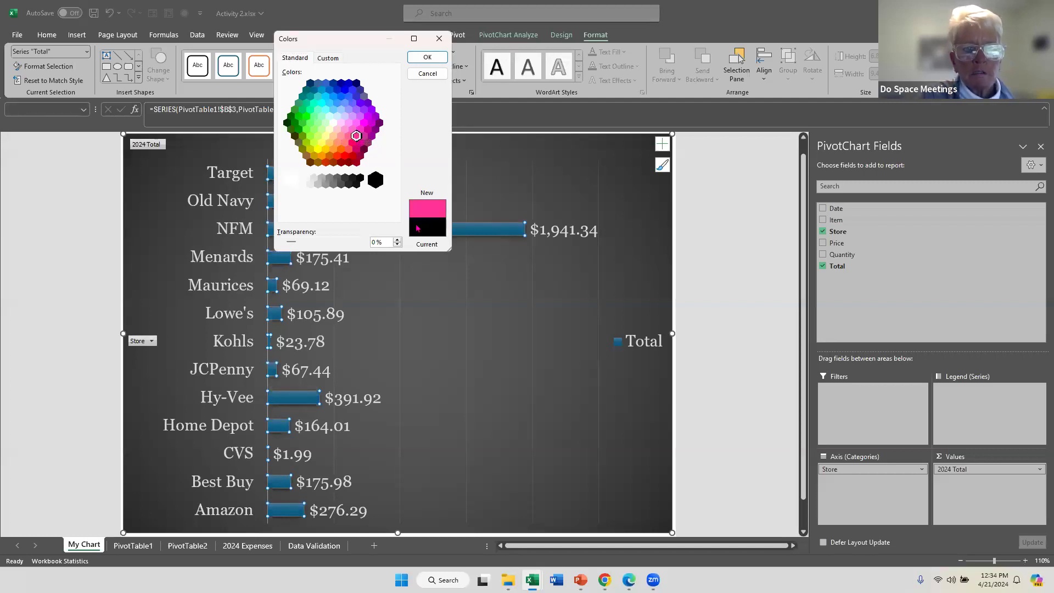
pyautogui.click(419, 59)
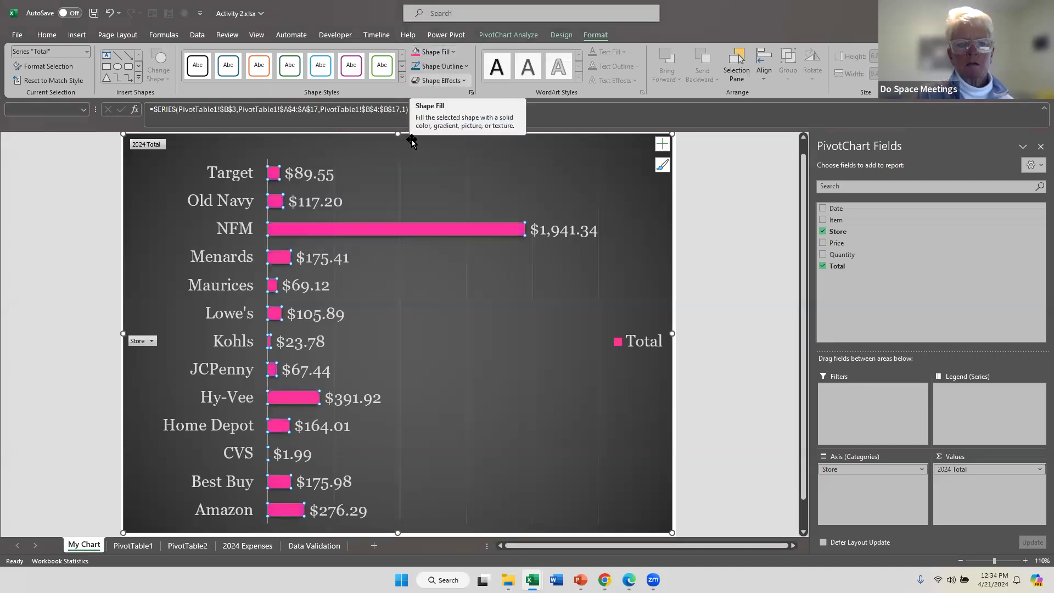
pyautogui.click(588, 174)
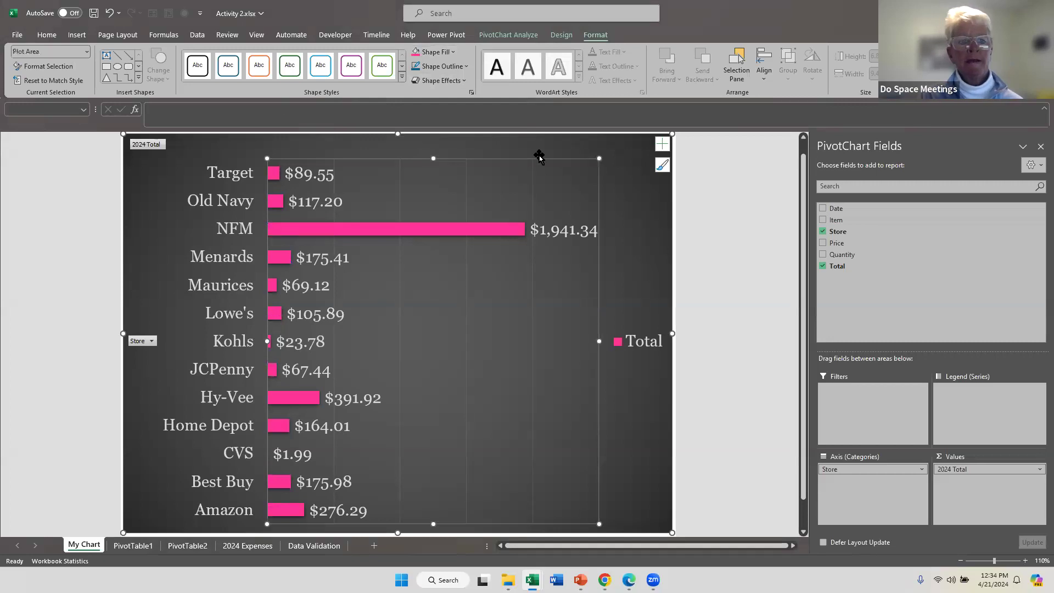
pyautogui.click(631, 289)
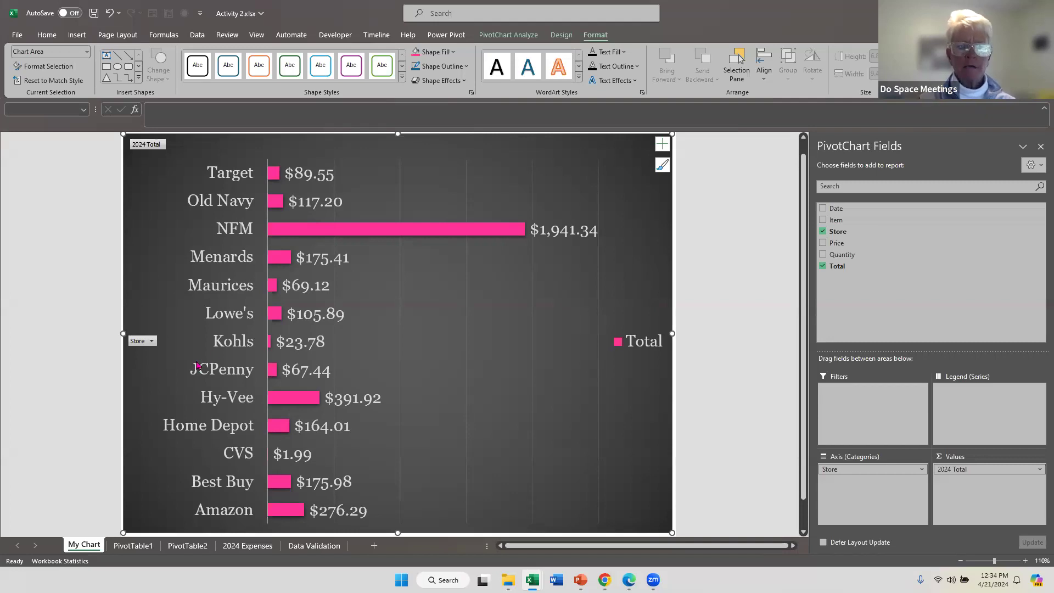
# Filter the PivotChart's Store field to show only Amazon, Best Buy and Hy-Vee
pyautogui.click(152, 341)
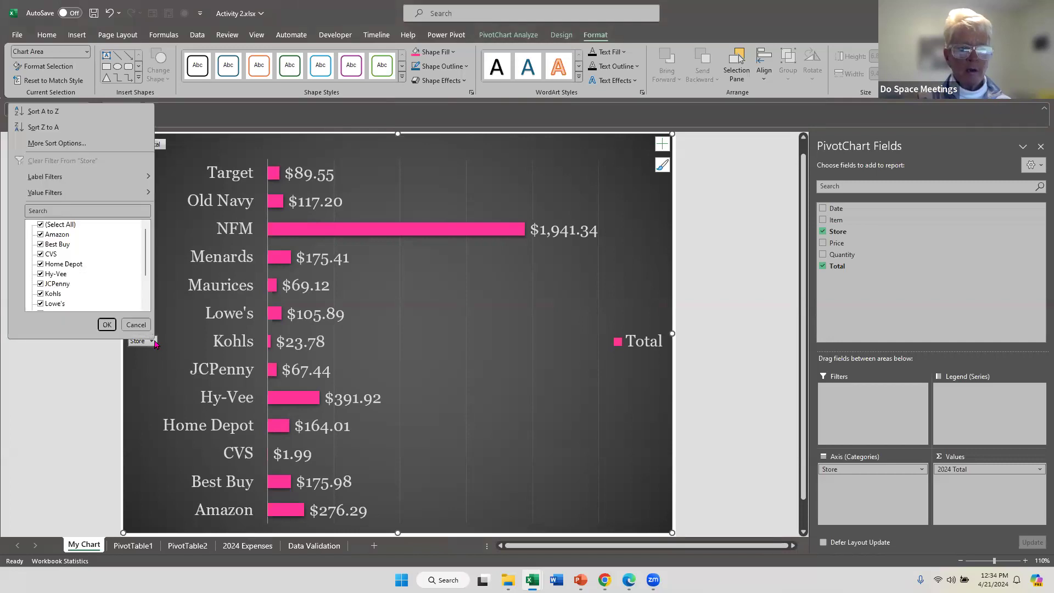
pyautogui.click(41, 225)
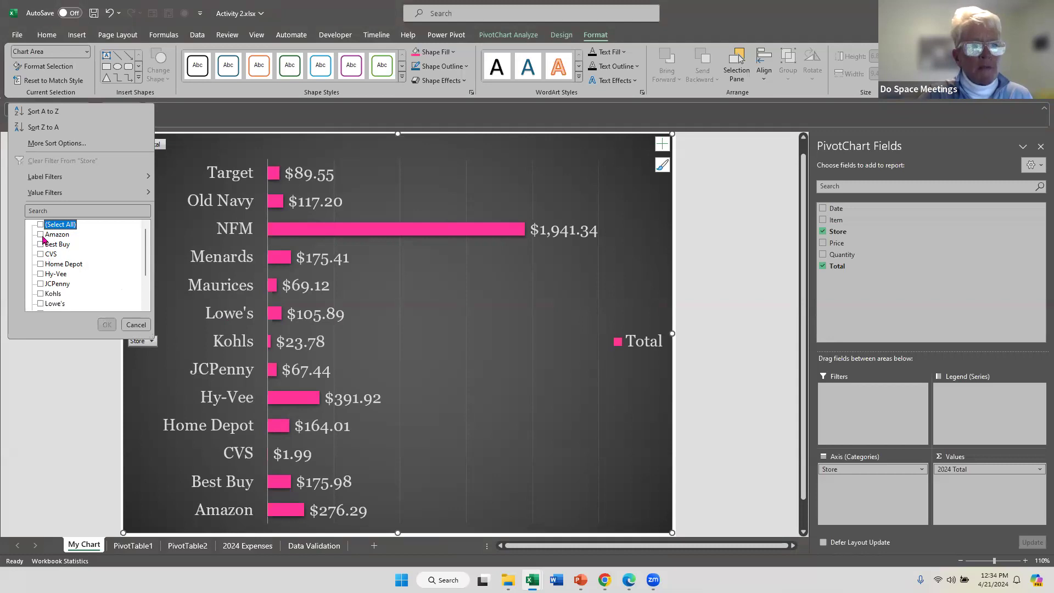
pyautogui.click(40, 235)
pyautogui.click(41, 244)
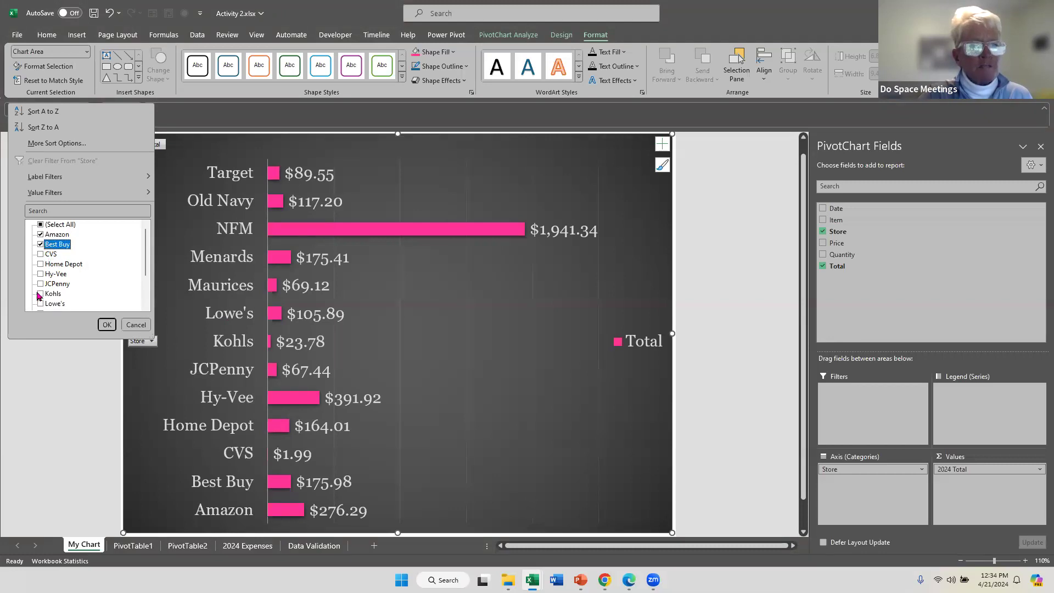
pyautogui.click(41, 274)
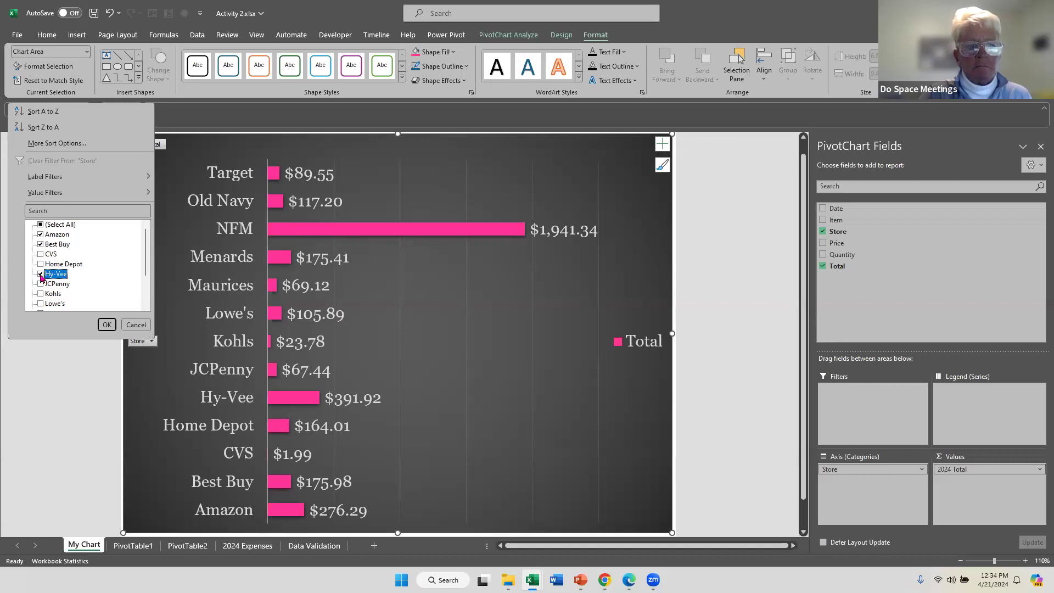
pyautogui.click(107, 325)
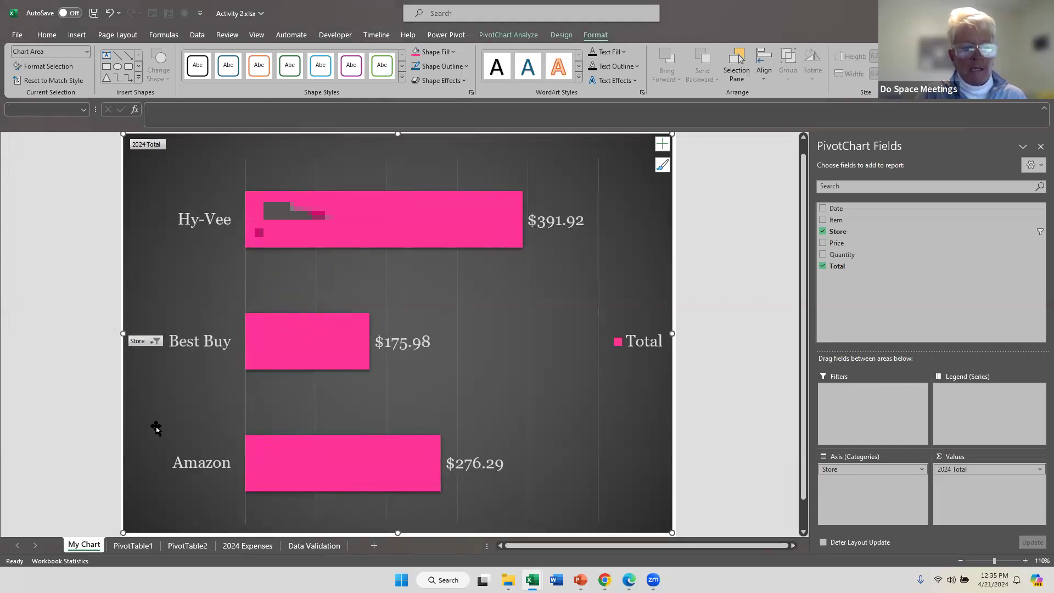
# Reselect all stores in the row label filter on the PivotTable1 sheet and return to the My Chart sheet
pyautogui.click(135, 546)
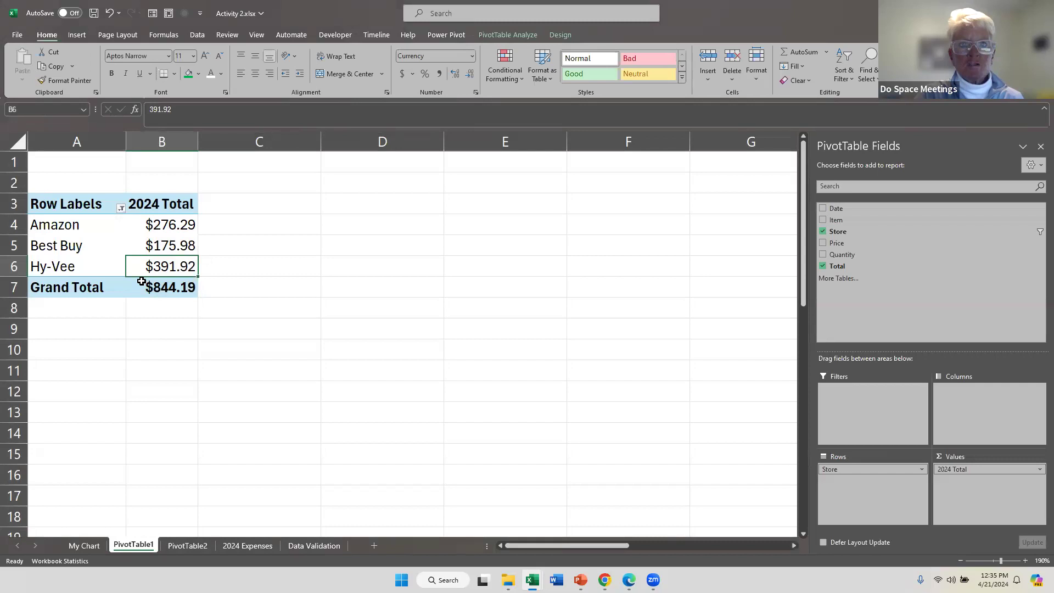
pyautogui.moveTo(142, 297)
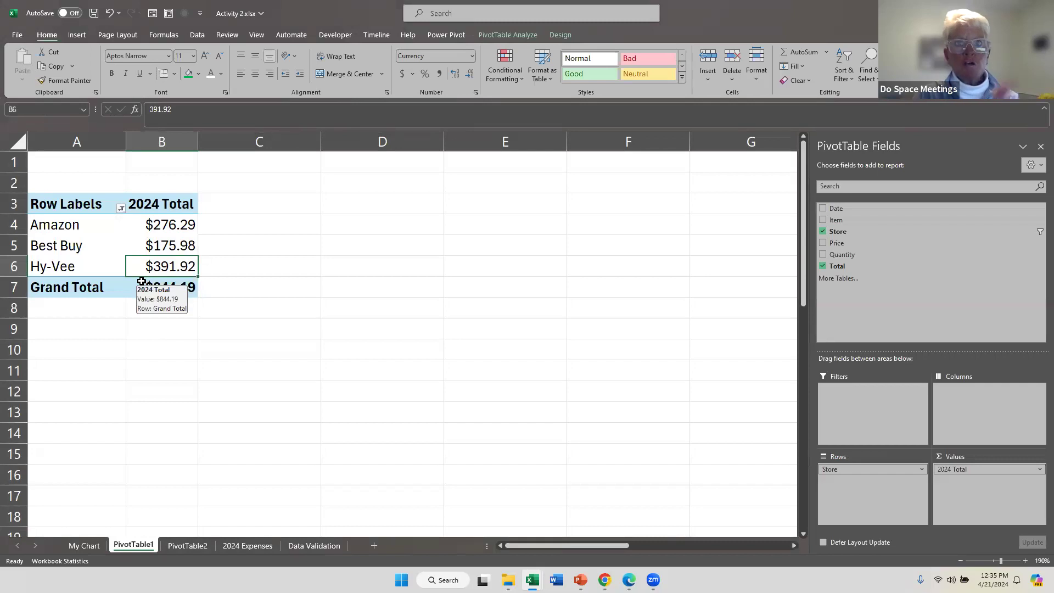
pyautogui.click(120, 207)
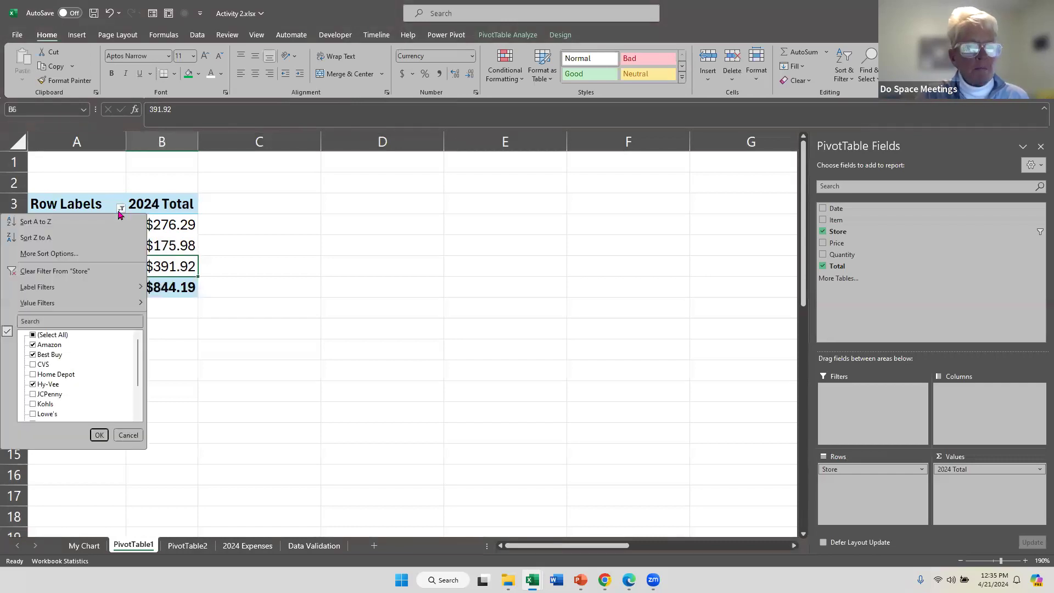
pyautogui.click(33, 335)
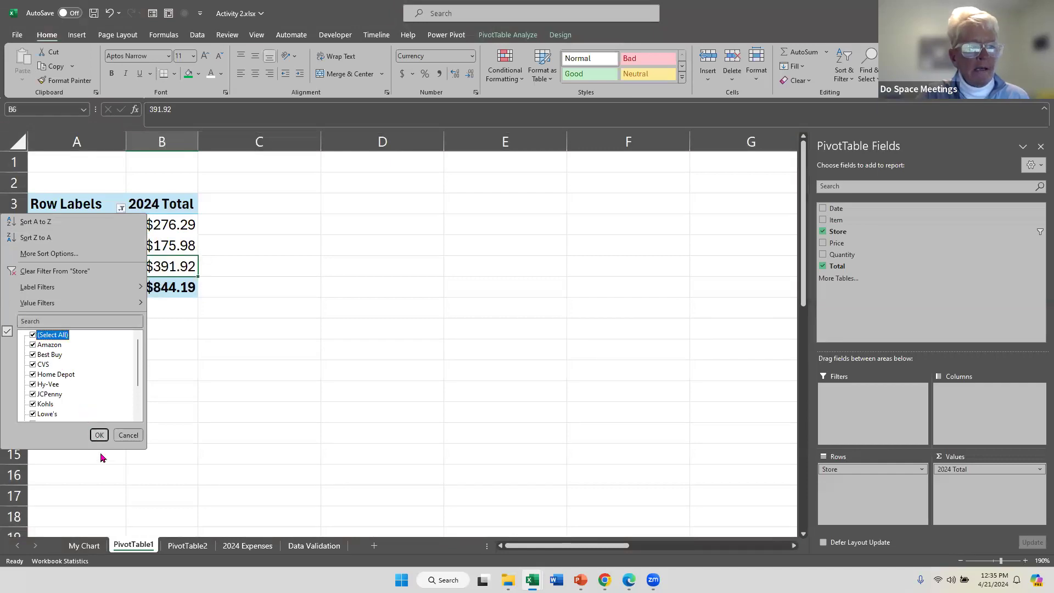
pyautogui.click(99, 434)
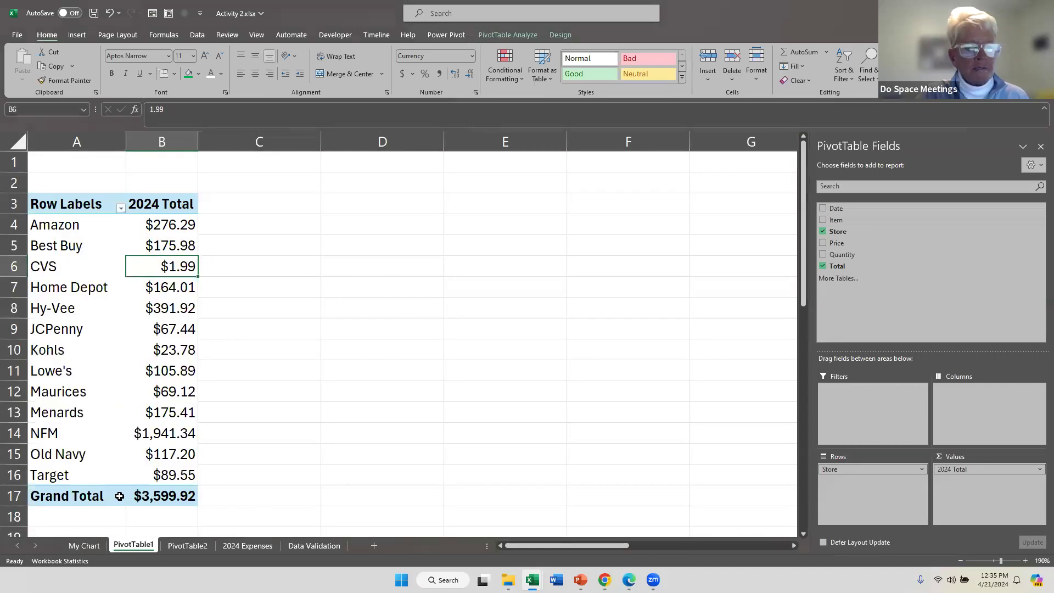
pyautogui.click(85, 546)
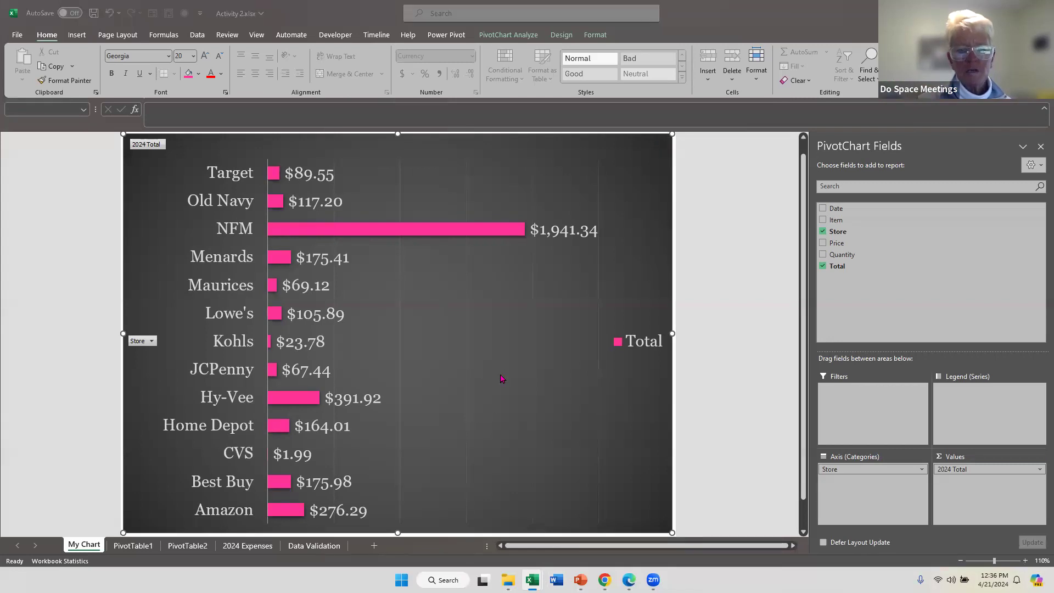
pyautogui.click(676, 171)
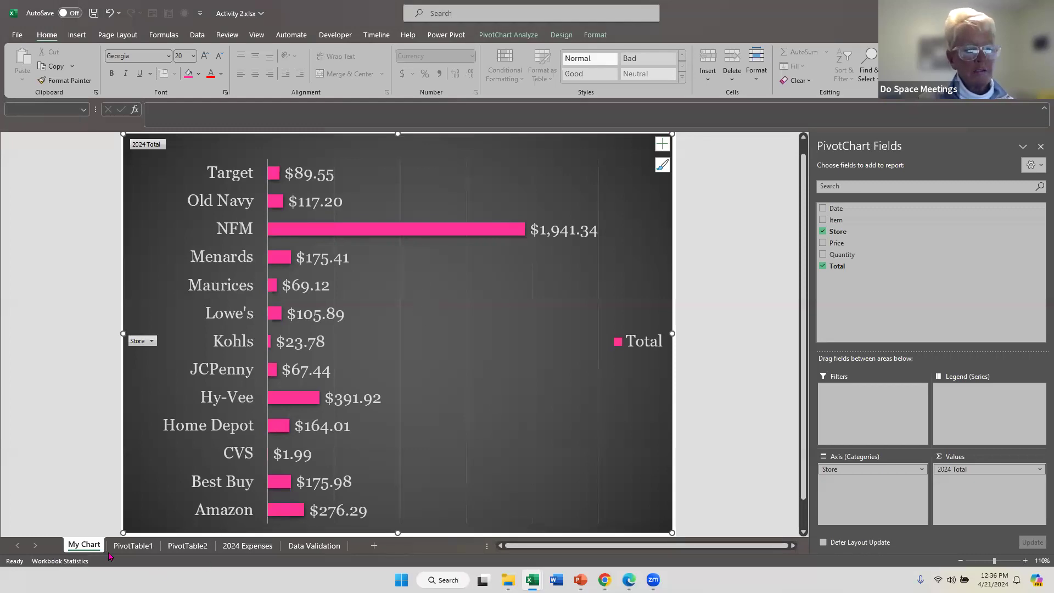
# Add the Total field a second time to the Values area of the PivotTable in the PivotTable2 sheet
pyautogui.click(132, 545)
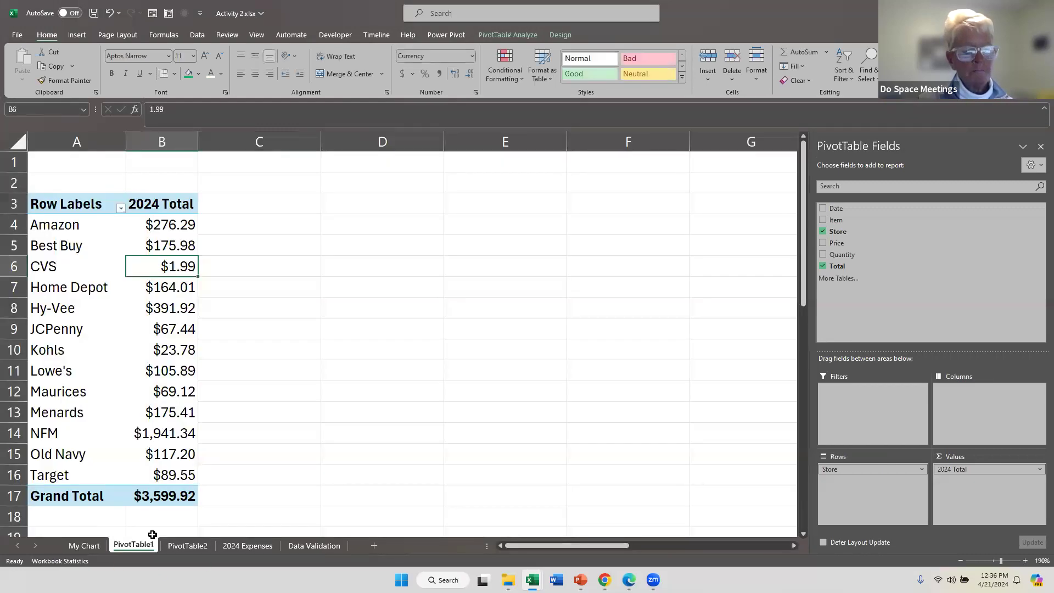
pyautogui.click(187, 546)
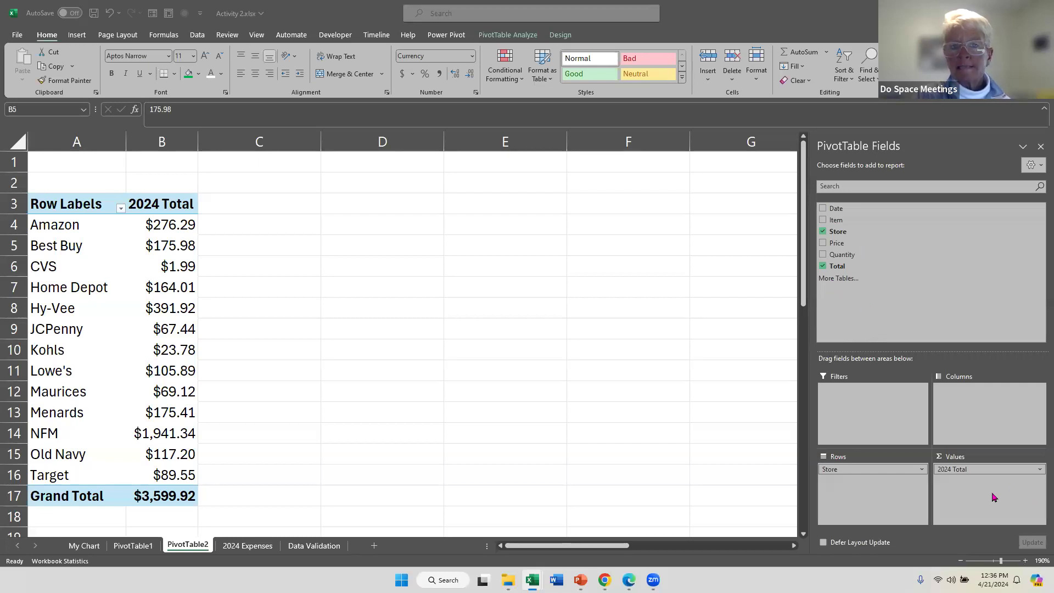
pyautogui.click(843, 266)
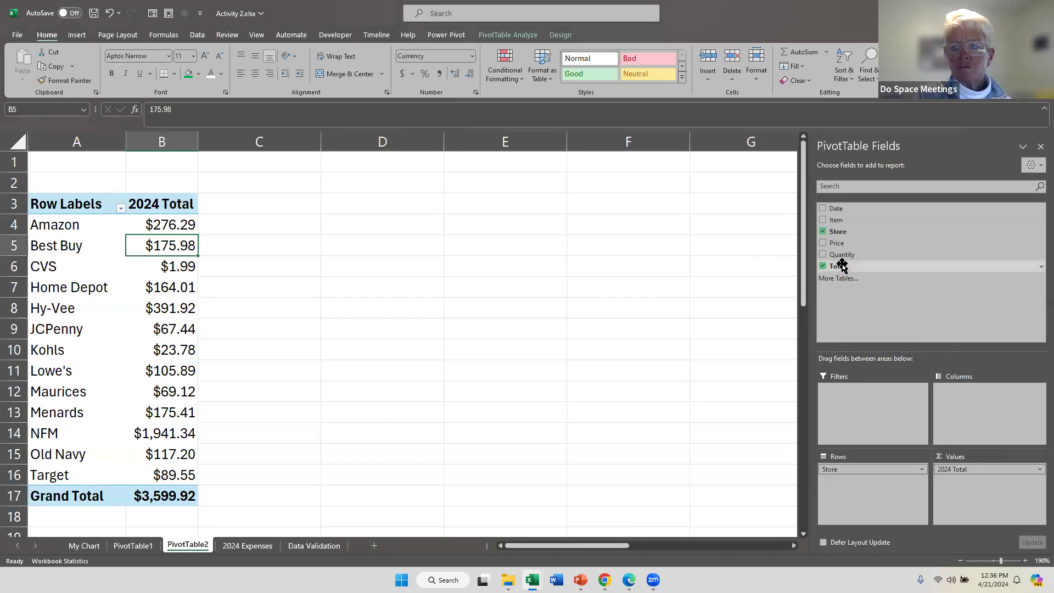
pyautogui.click(968, 480)
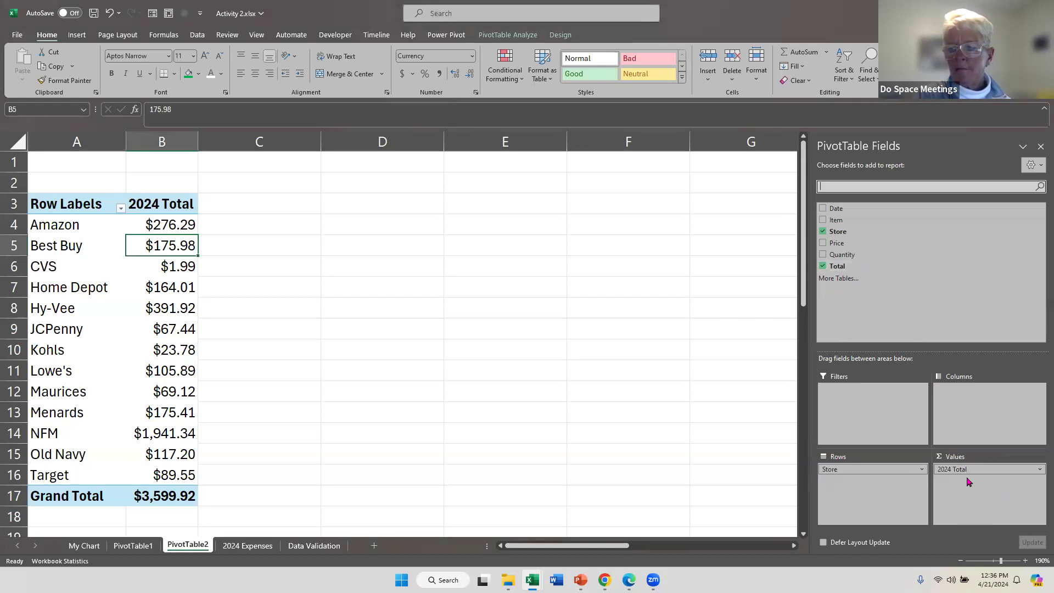
pyautogui.moveTo(843, 266); pyautogui.dragTo(972, 494)
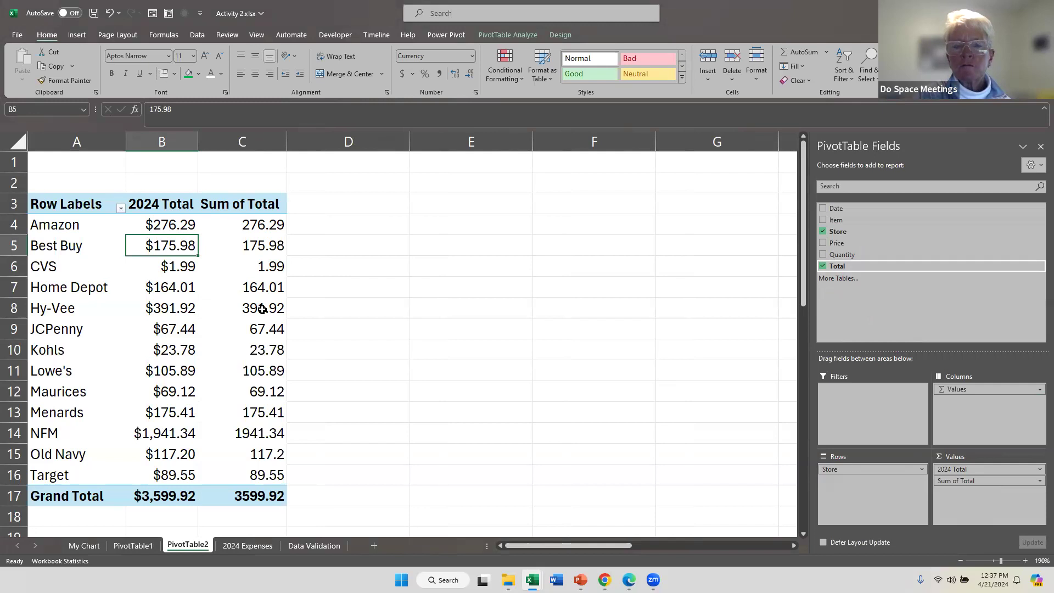
# Summarize the second Total value field by Max and format its numbers as Currency with 2 decimals and the $ symbol
pyautogui.click(259, 250)
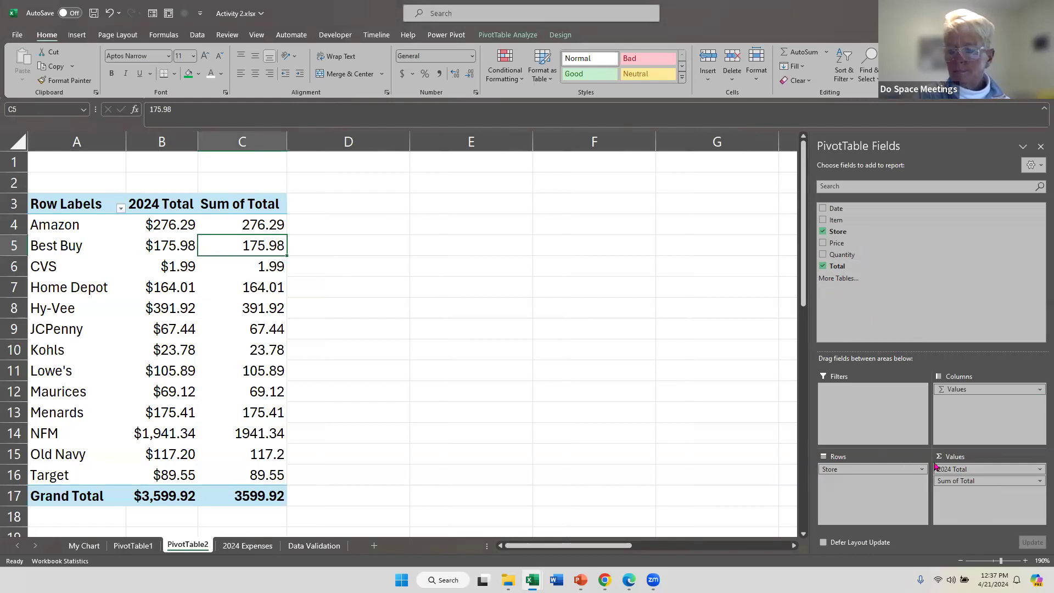
pyautogui.click(1038, 485)
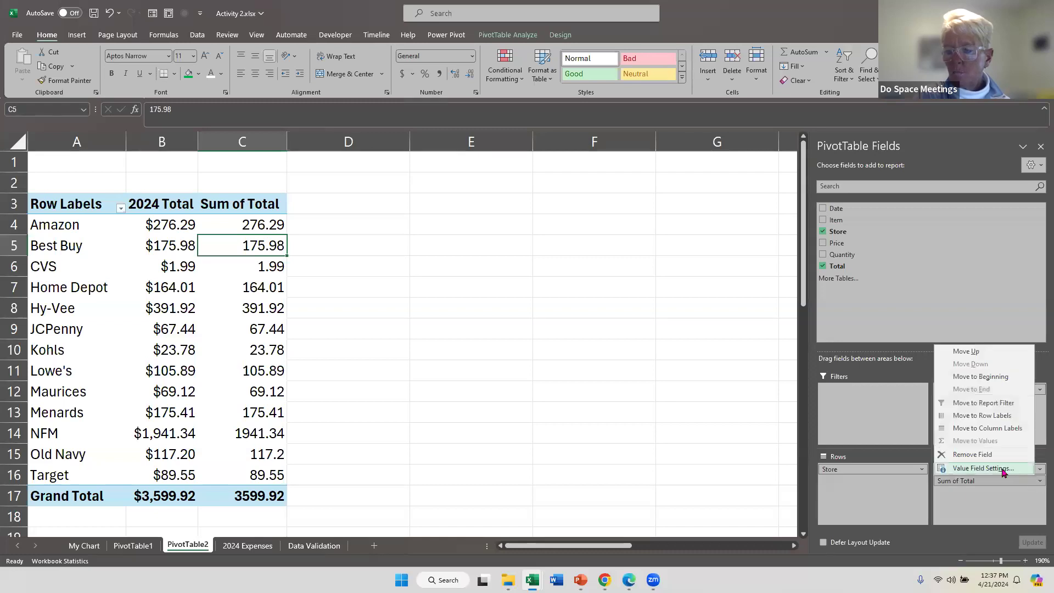
pyautogui.click(1002, 470)
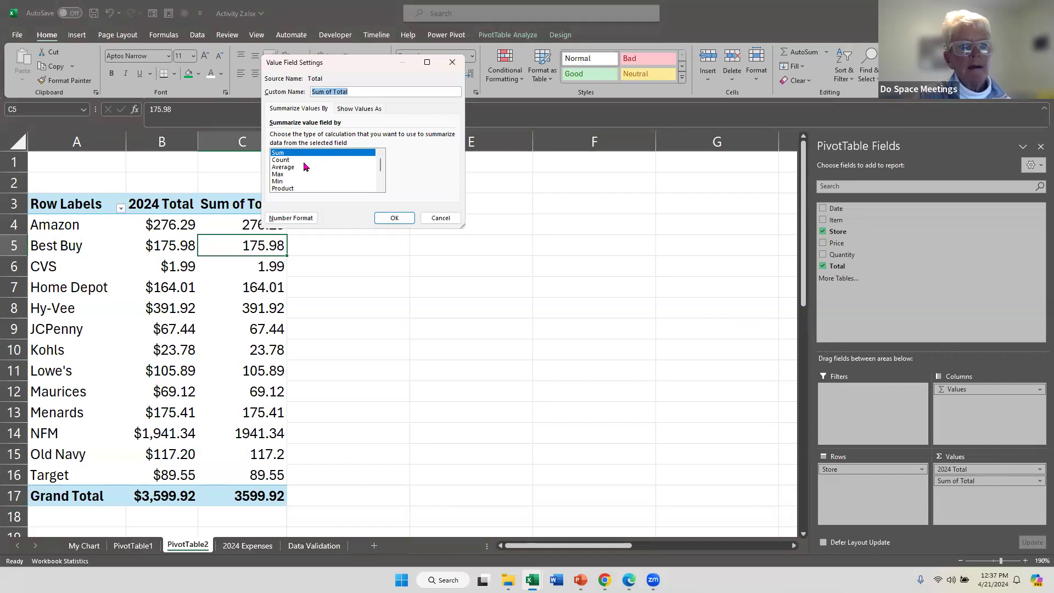
pyautogui.click(276, 175)
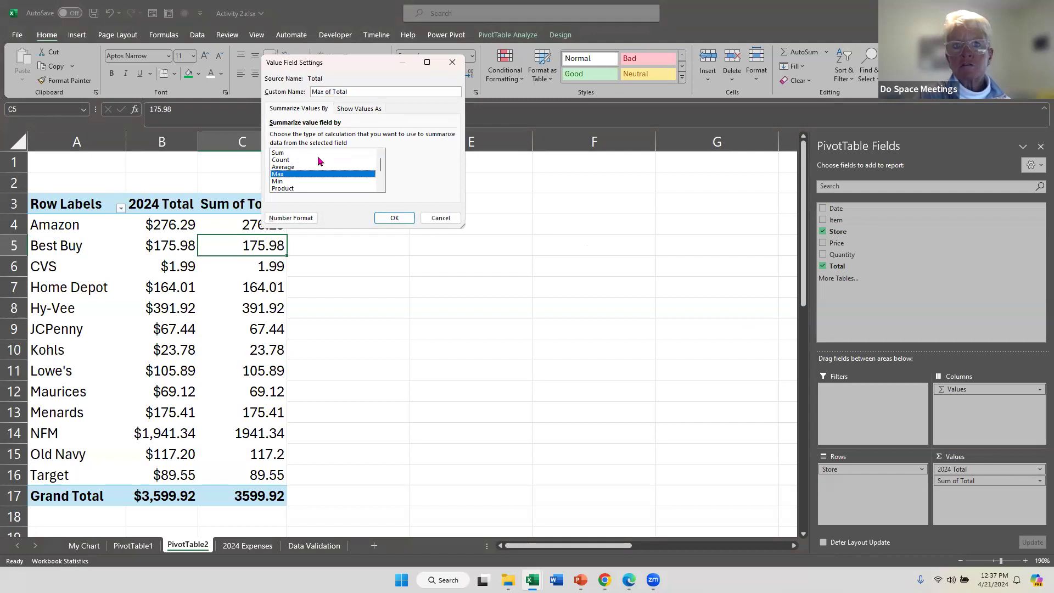
pyautogui.click(292, 218)
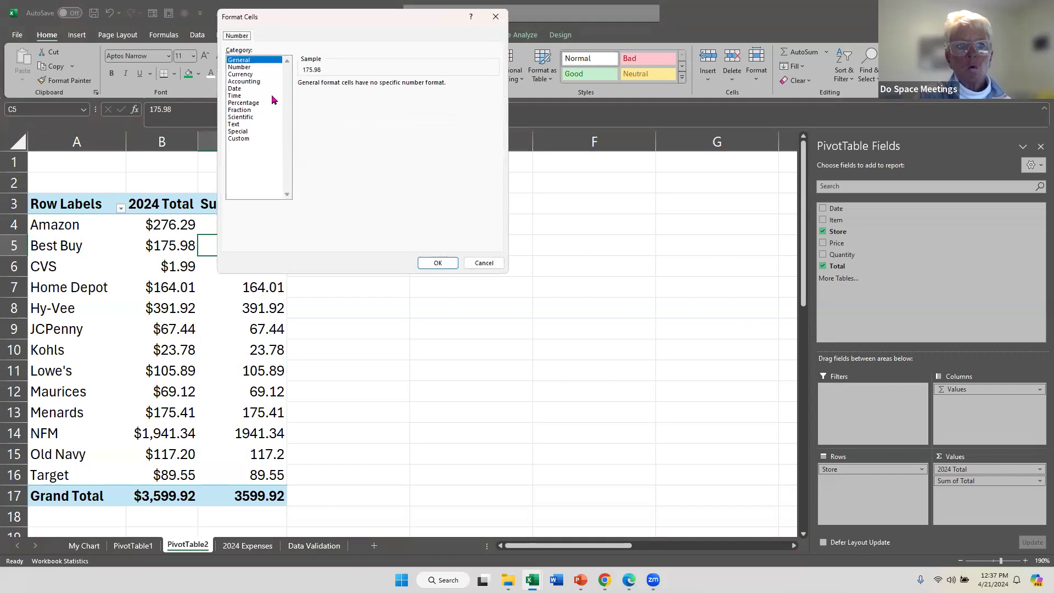
pyautogui.click(248, 74)
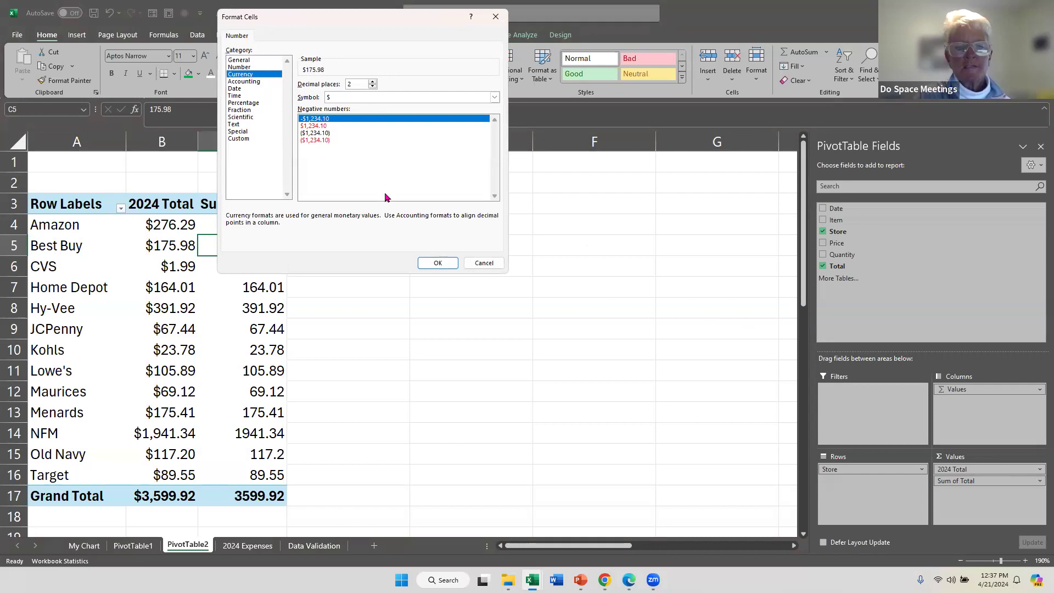
pyautogui.click(439, 262)
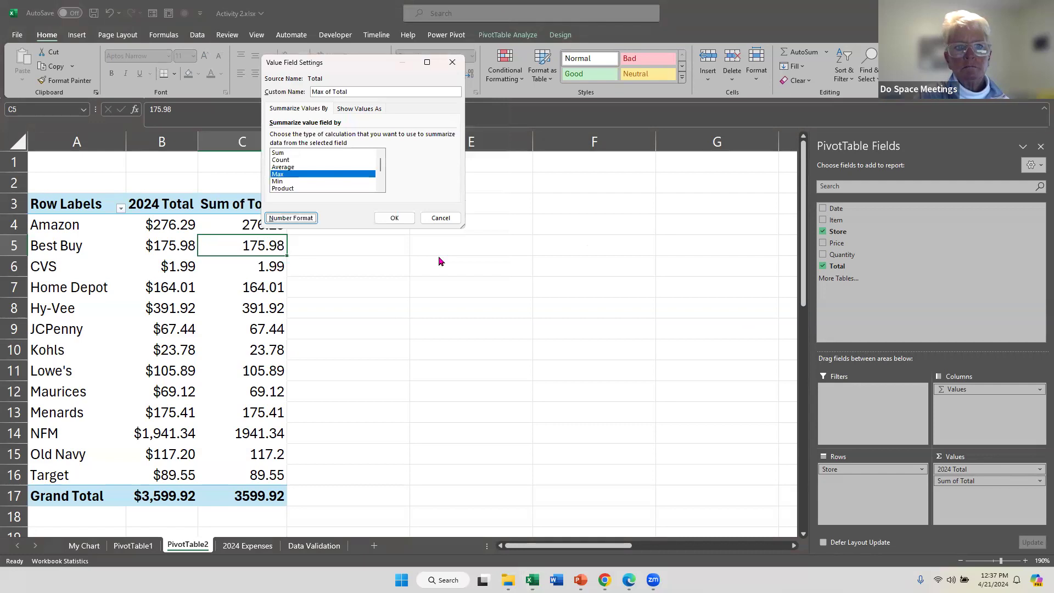
# Name the maximum value field "2024 Max Purchase" and apply its value field settings
pyautogui.click(330, 92)
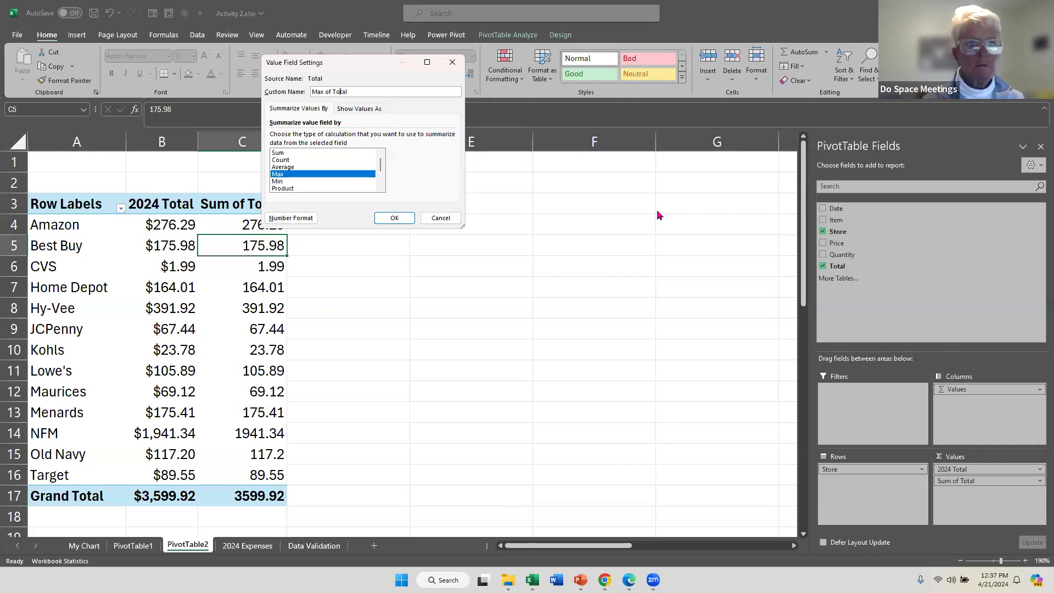
pyautogui.press('BackSpace')
pyautogui.press('BackSpace')
pyautogui.press('BackSpace')
pyautogui.press('BackSpace')
pyautogui.press('BackSpace')
pyautogui.press('BackSpace')
pyautogui.press('BackSpace')
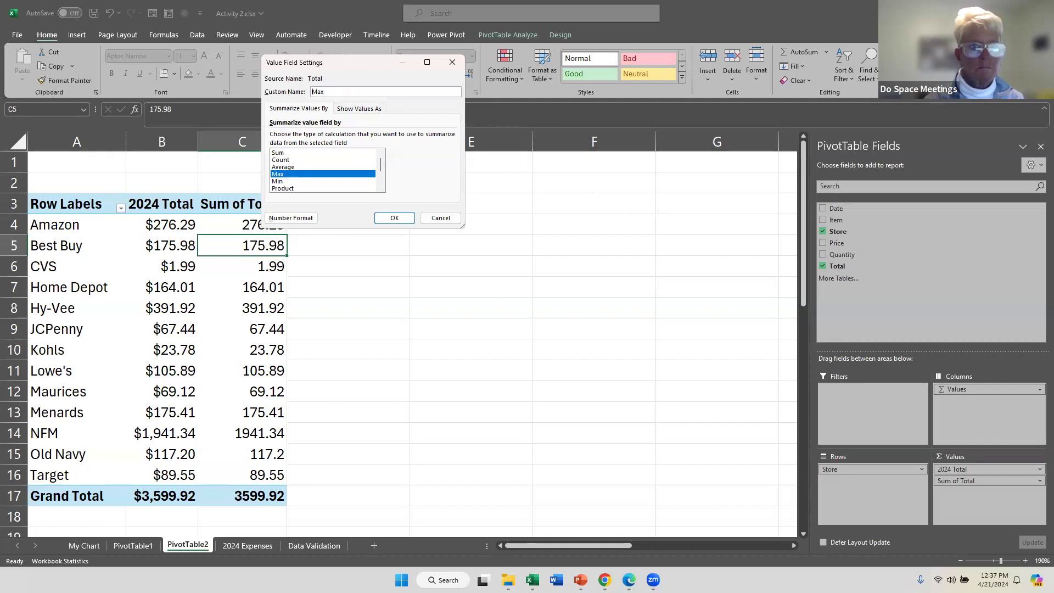
pyautogui.write('202')
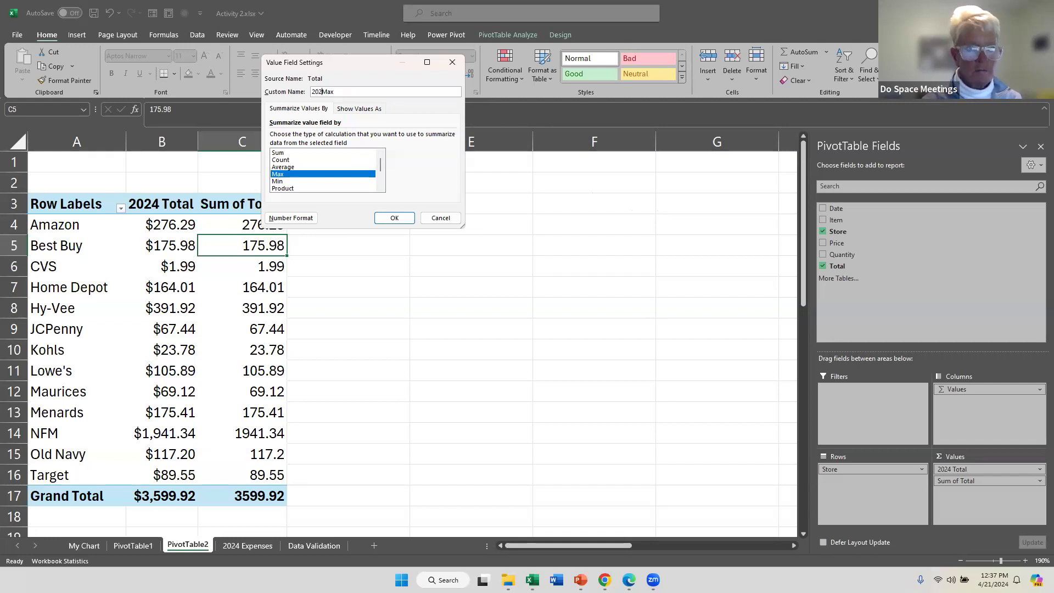
pyautogui.write('4 Max')
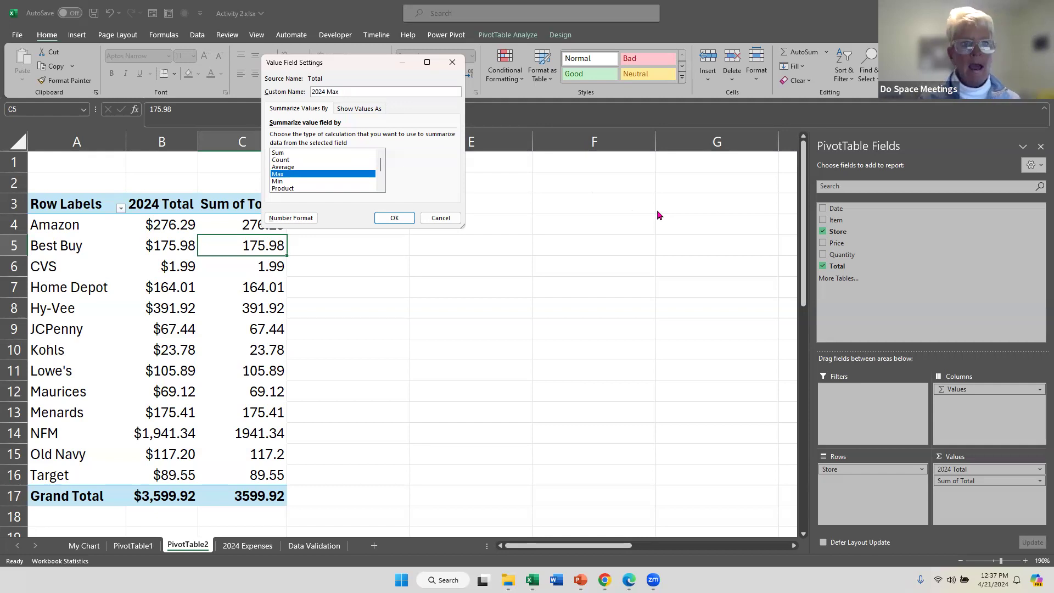
pyautogui.write(' Pur')
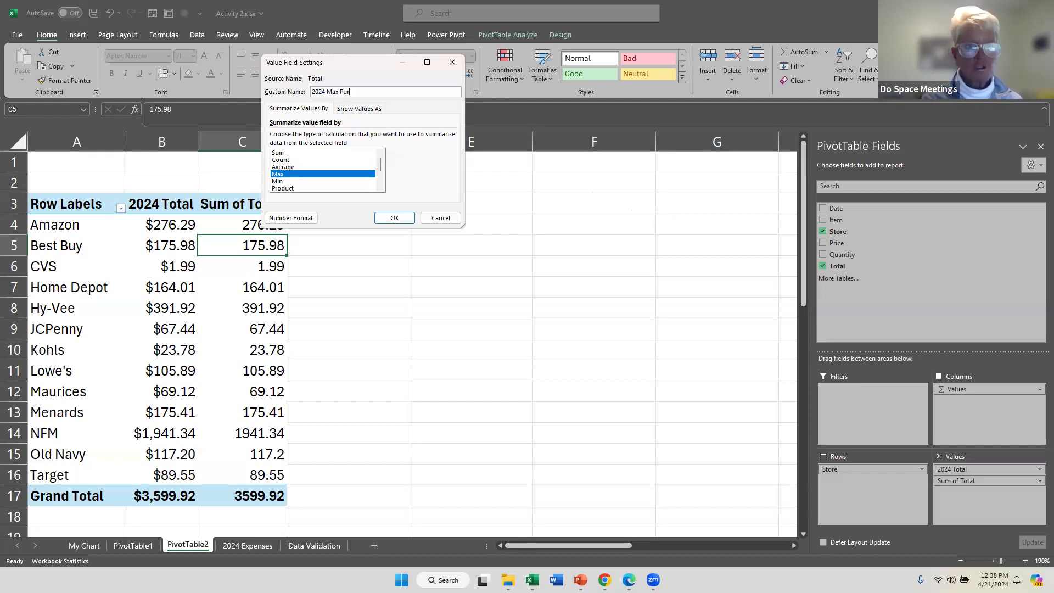
pyautogui.write('chase')
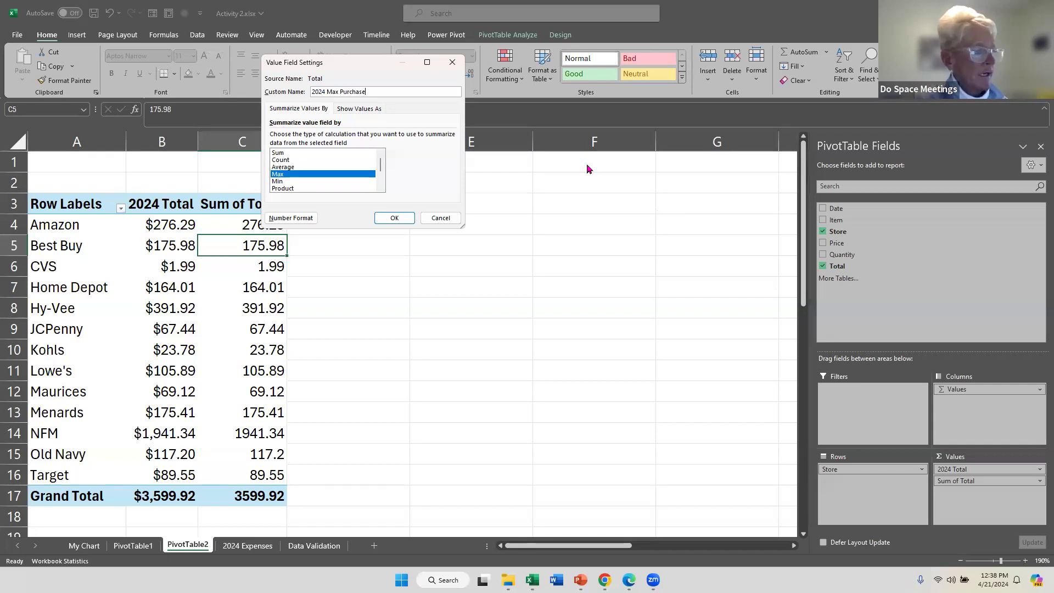
pyautogui.click(391, 218)
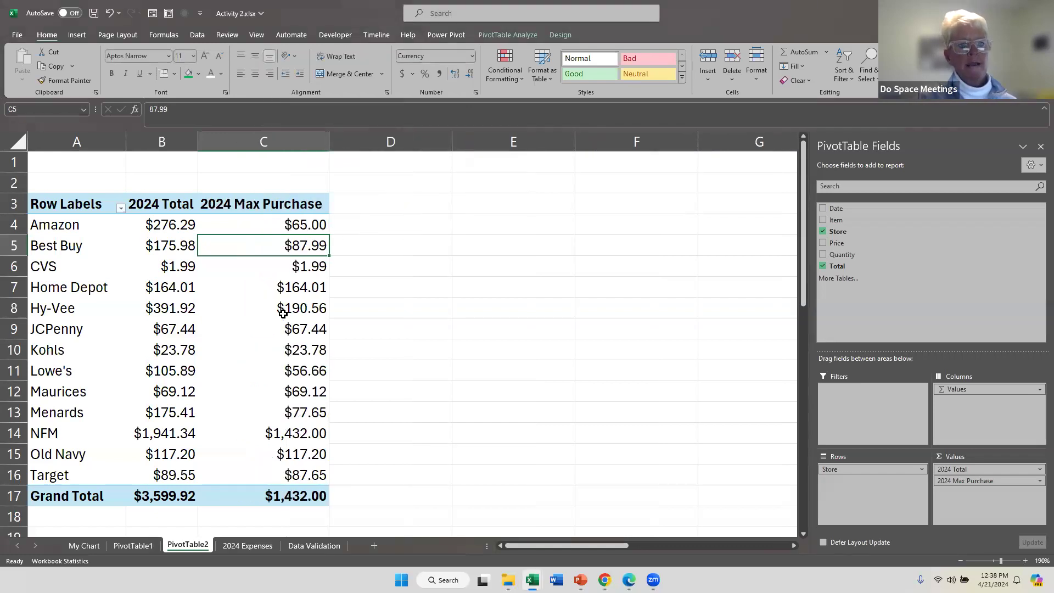
# Inspect the stores' maximum purchases, listing the Item field under each store to check Amazon's largest purchase, and remove the field again
pyautogui.moveTo(235, 232)
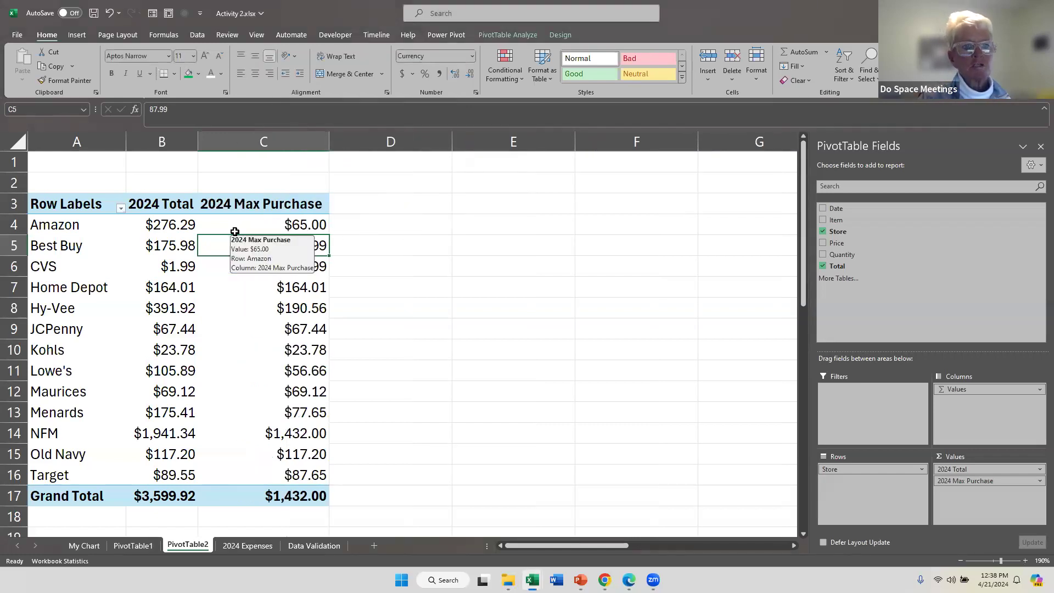
pyautogui.click(279, 220)
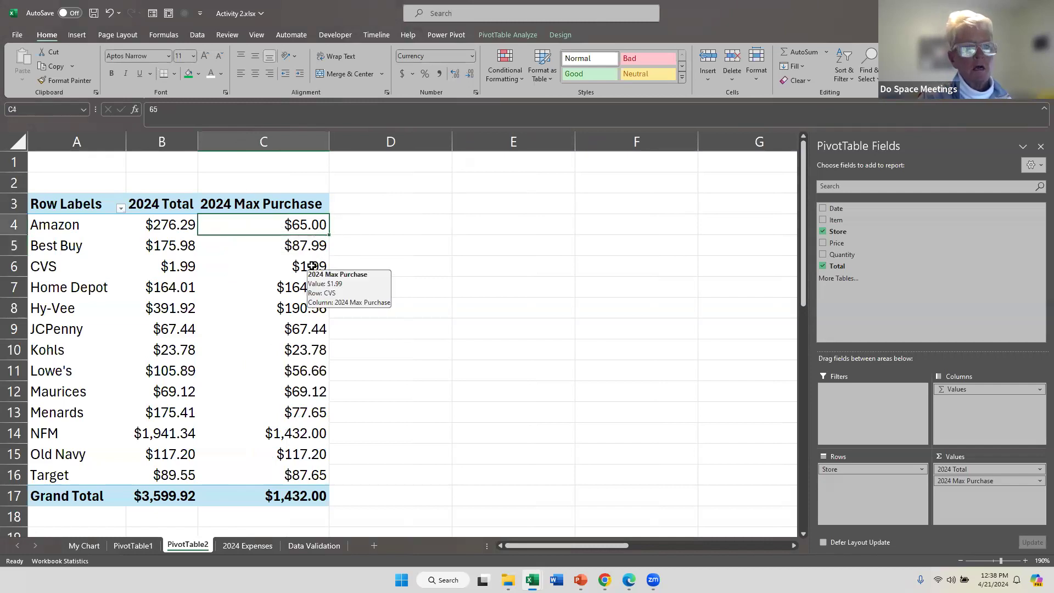
pyautogui.moveTo(280, 336)
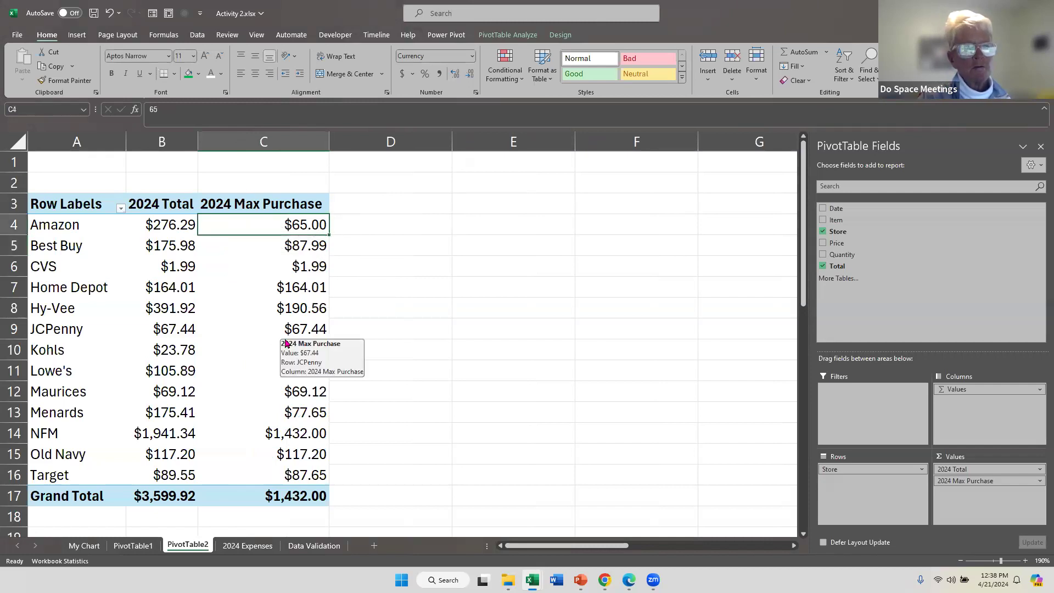
pyautogui.click(275, 310)
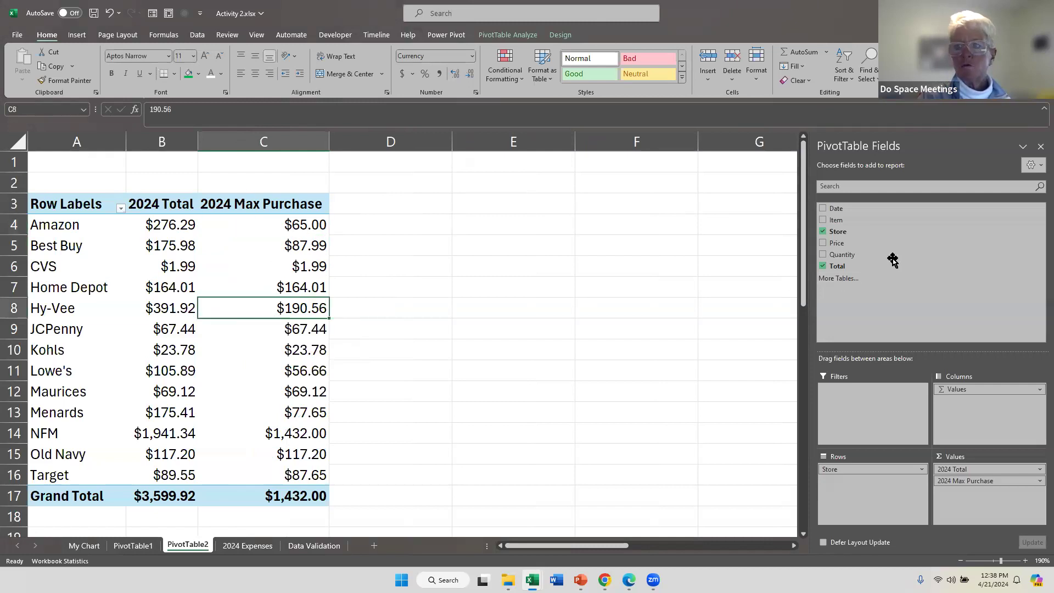
pyautogui.click(822, 220)
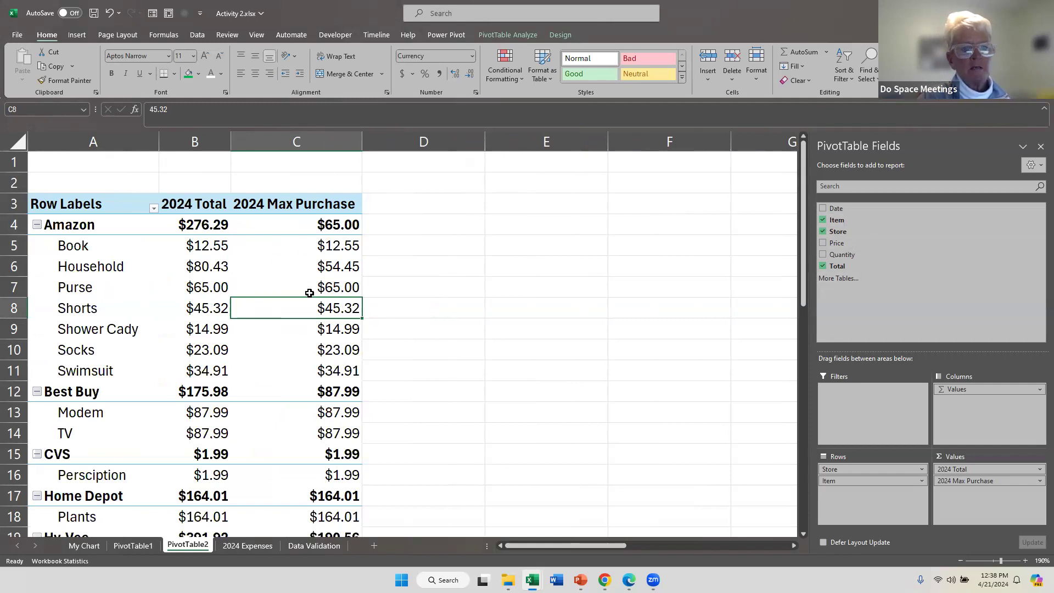
pyautogui.click(336, 289)
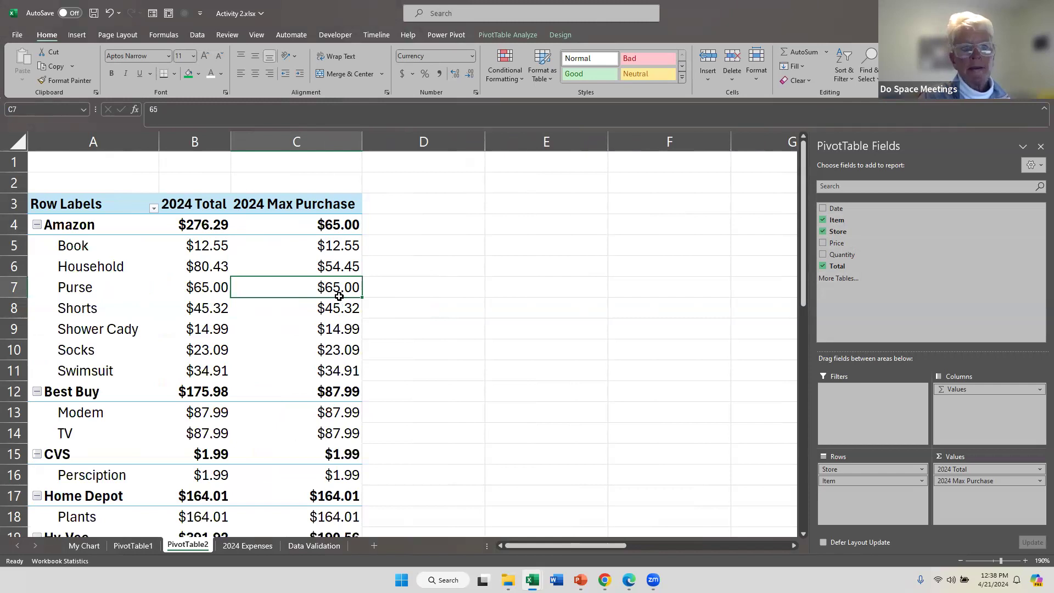
pyautogui.click(822, 220)
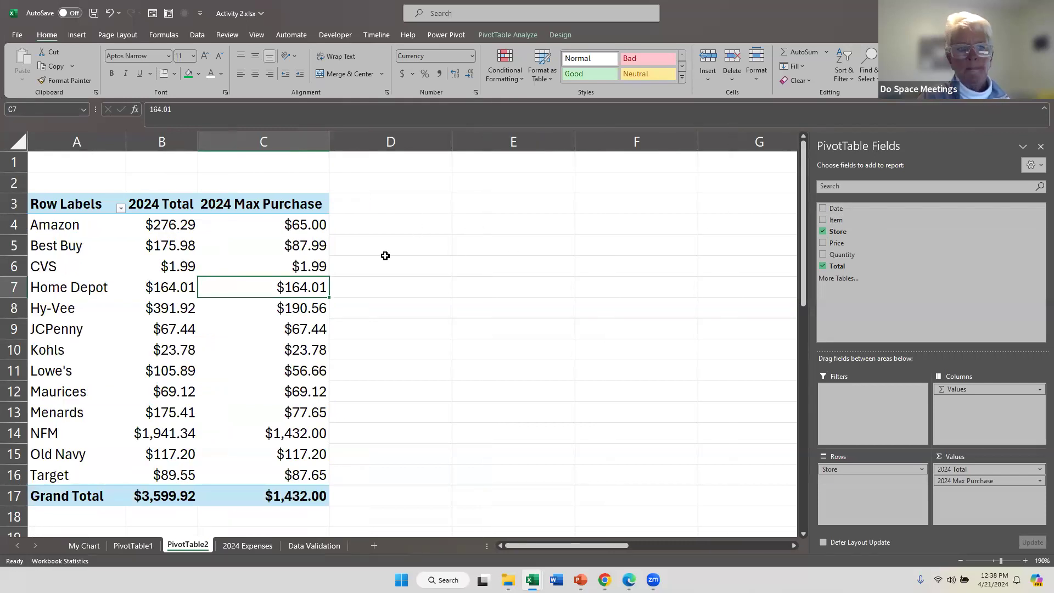
# Add the Total field a third time to the Values area, summarized by Min and formatted as Currency with 2 decimals
pyautogui.moveTo(849, 265); pyautogui.dragTo(975, 508)
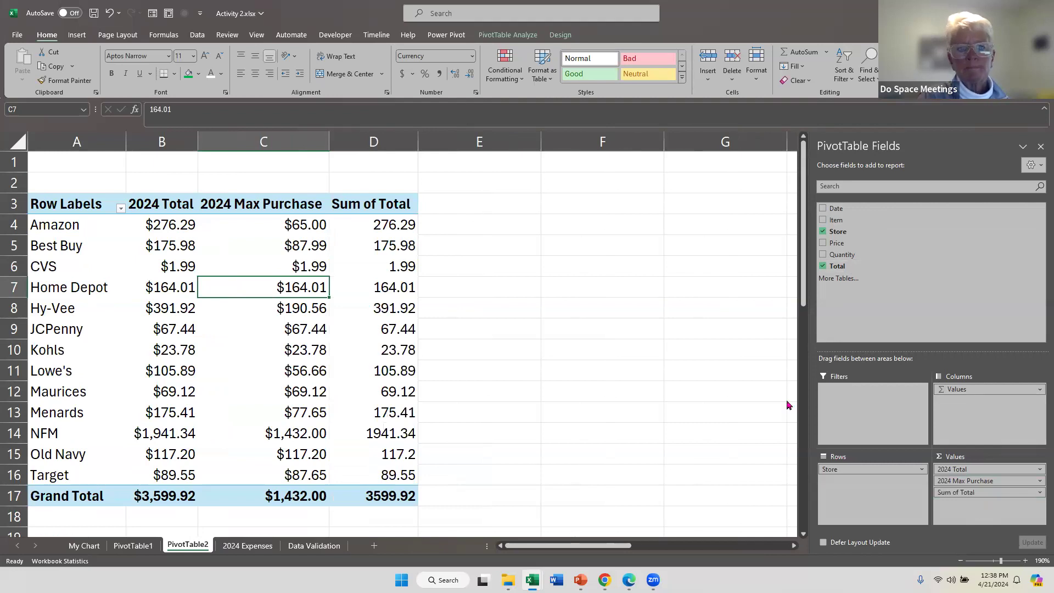
pyautogui.click(1038, 495)
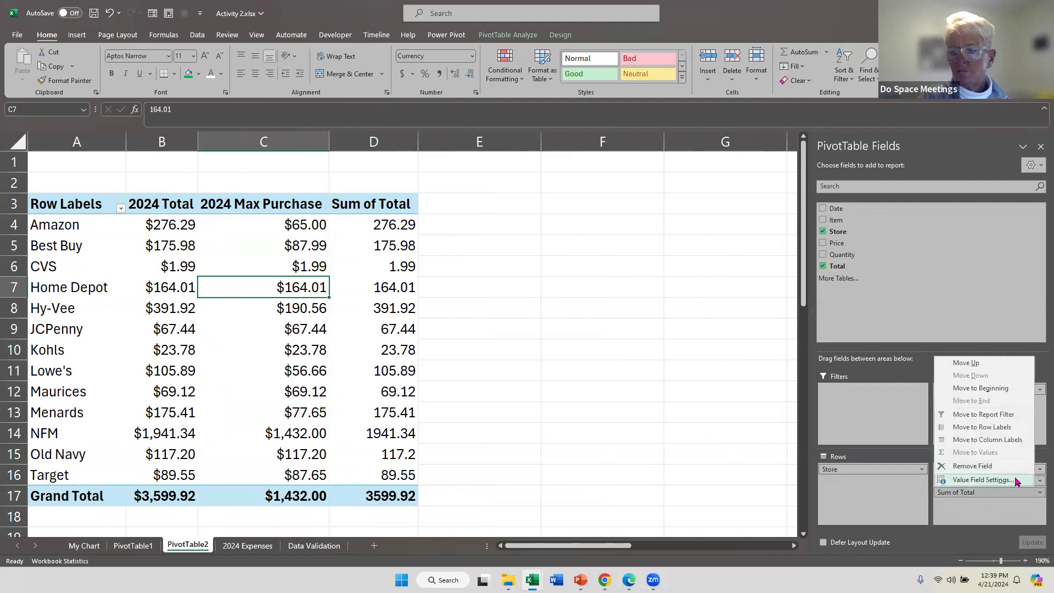
pyautogui.click(1016, 479)
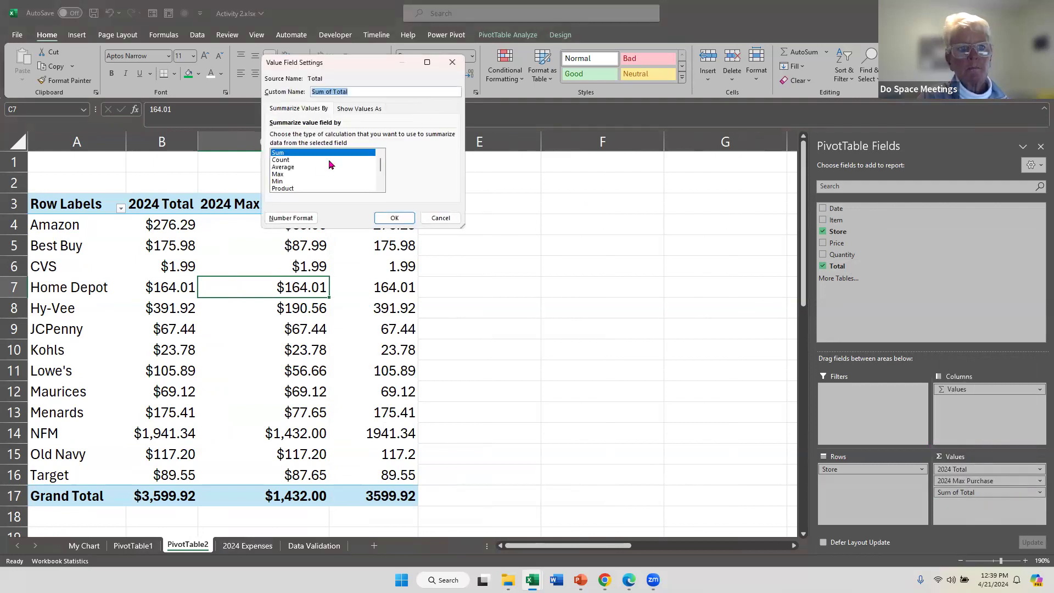
pyautogui.click(279, 182)
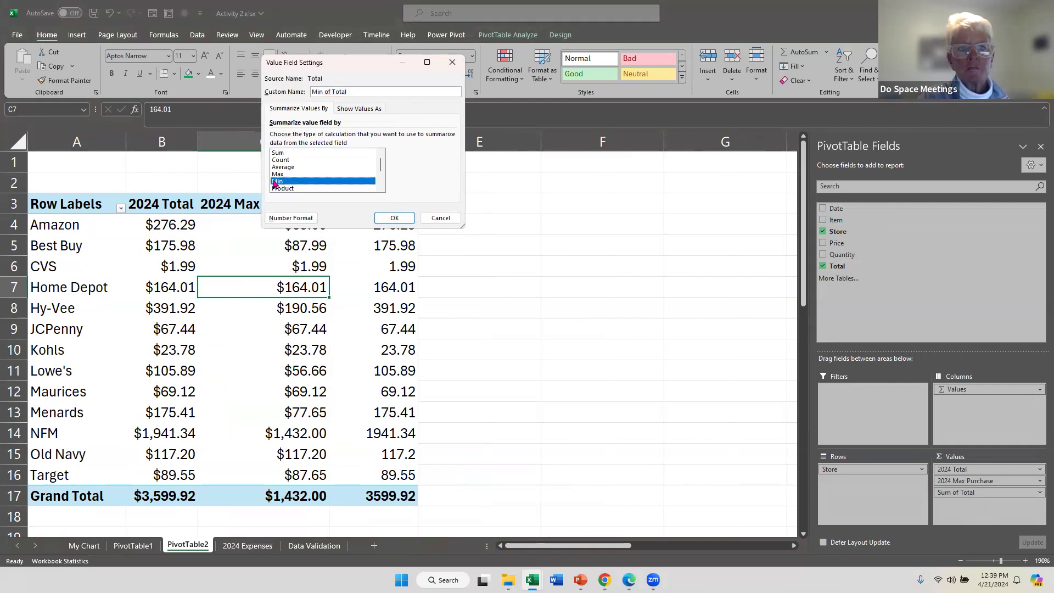
pyautogui.click(270, 218)
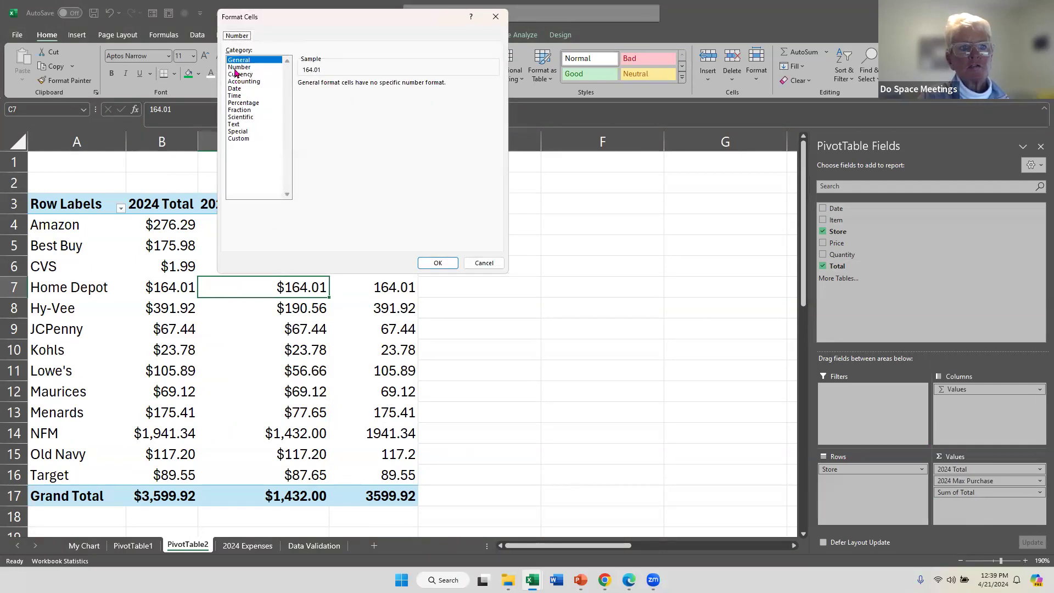
pyautogui.click(234, 67)
pyautogui.click(235, 75)
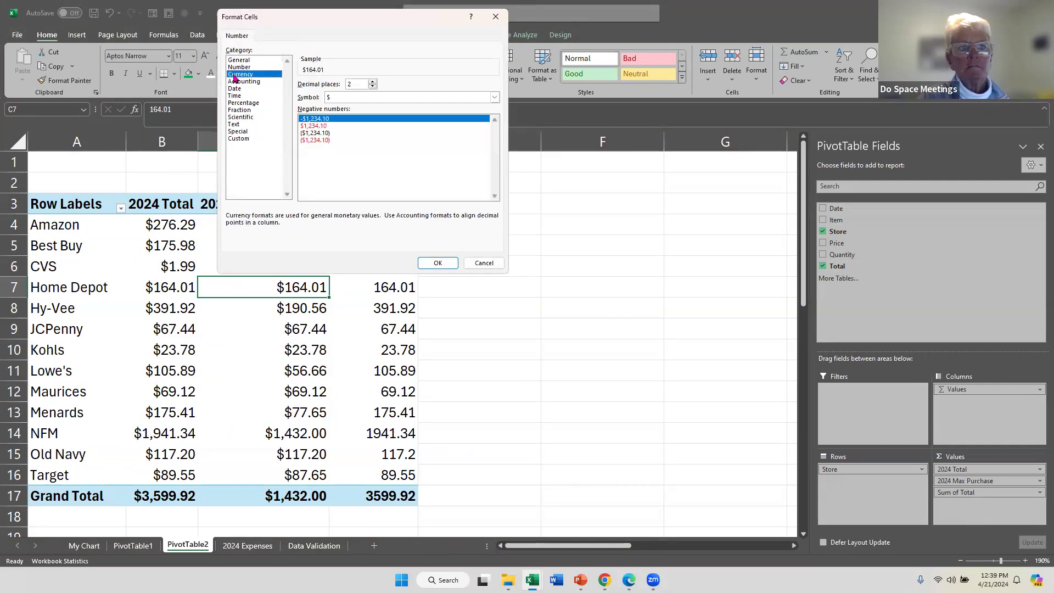
pyautogui.click(434, 263)
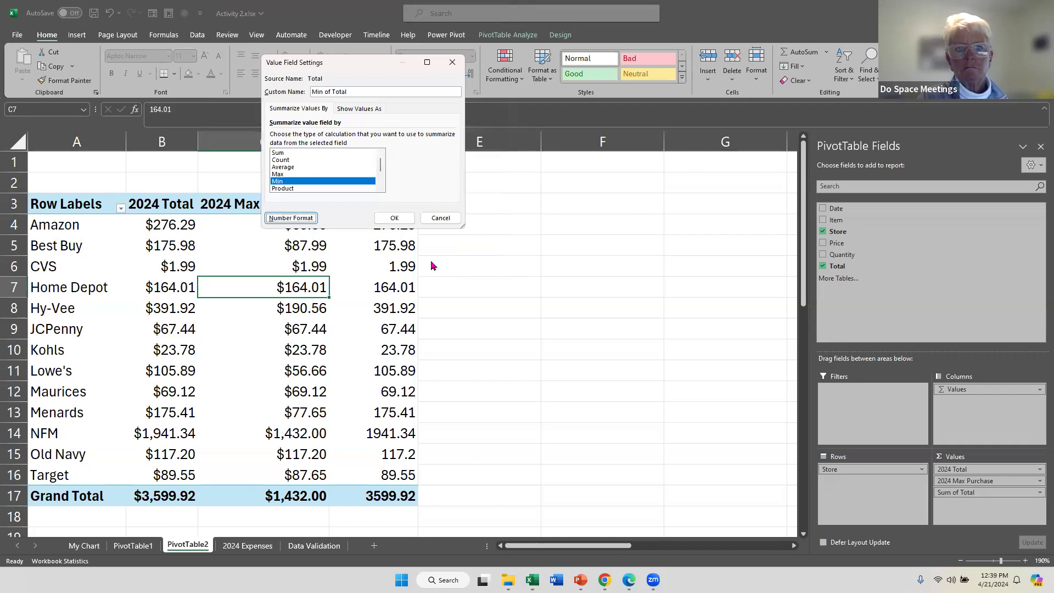
# Name the minimum value field "2024 Min Purchase" and apply its value field settings
pyautogui.click(374, 91)
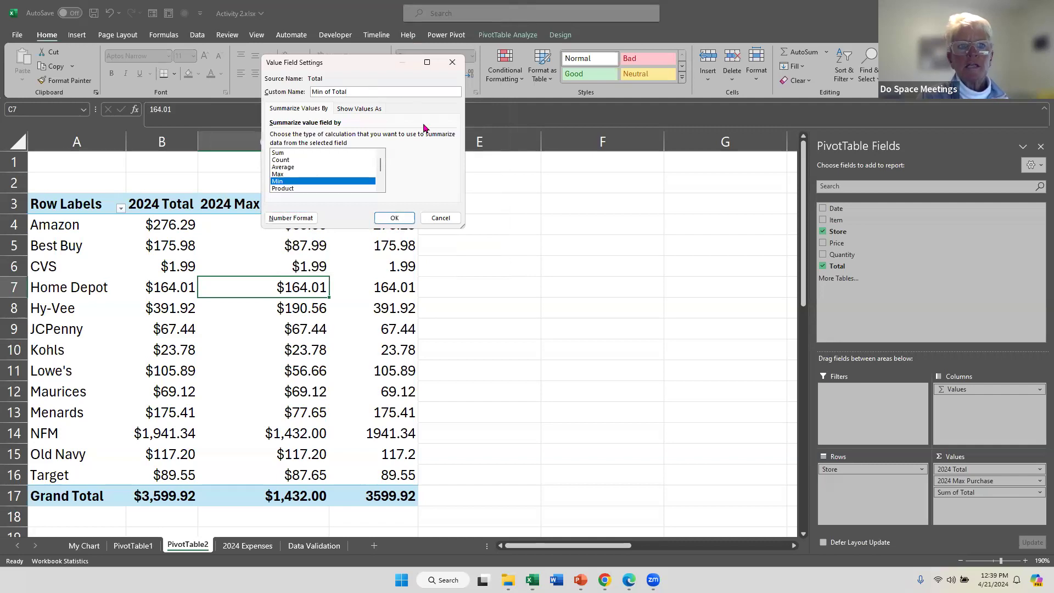
pyautogui.press('BackSpace')
pyautogui.press('BackSpace')
pyautogui.press('BackSpace')
pyautogui.press('BackSpace')
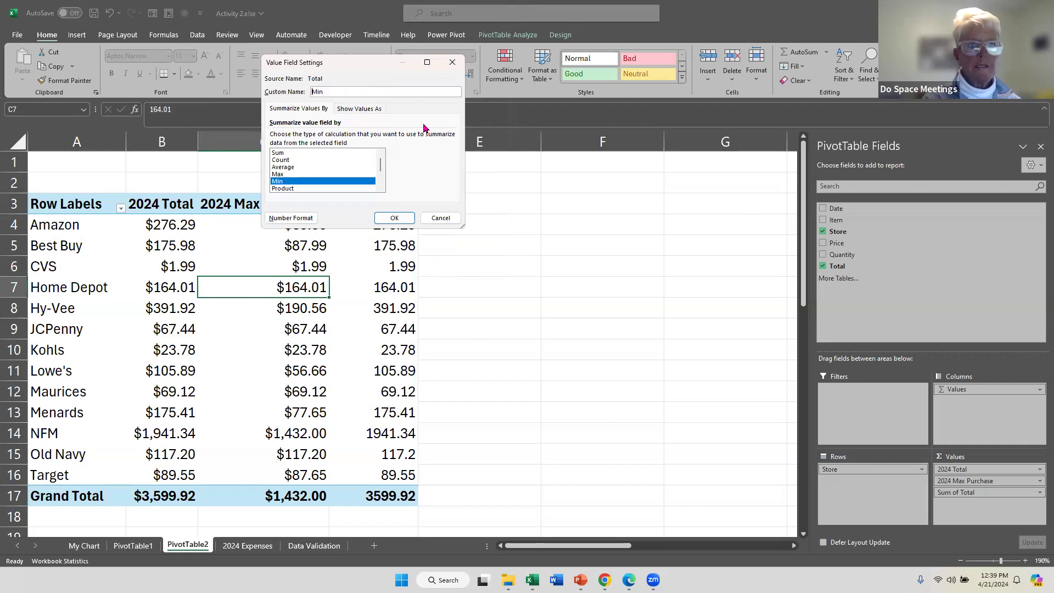
pyautogui.write('2024')
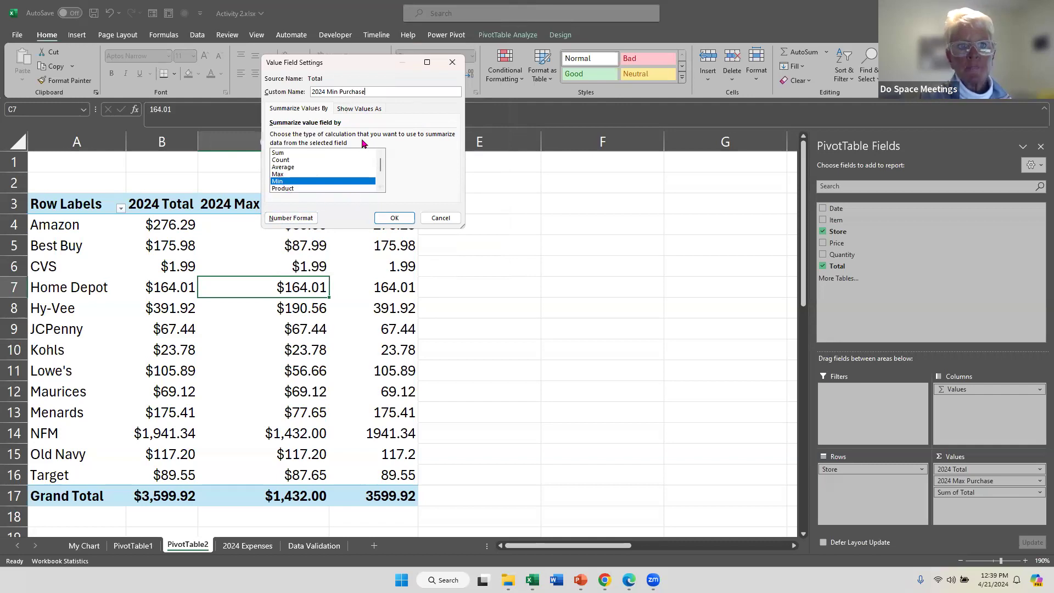
pyautogui.click(387, 220)
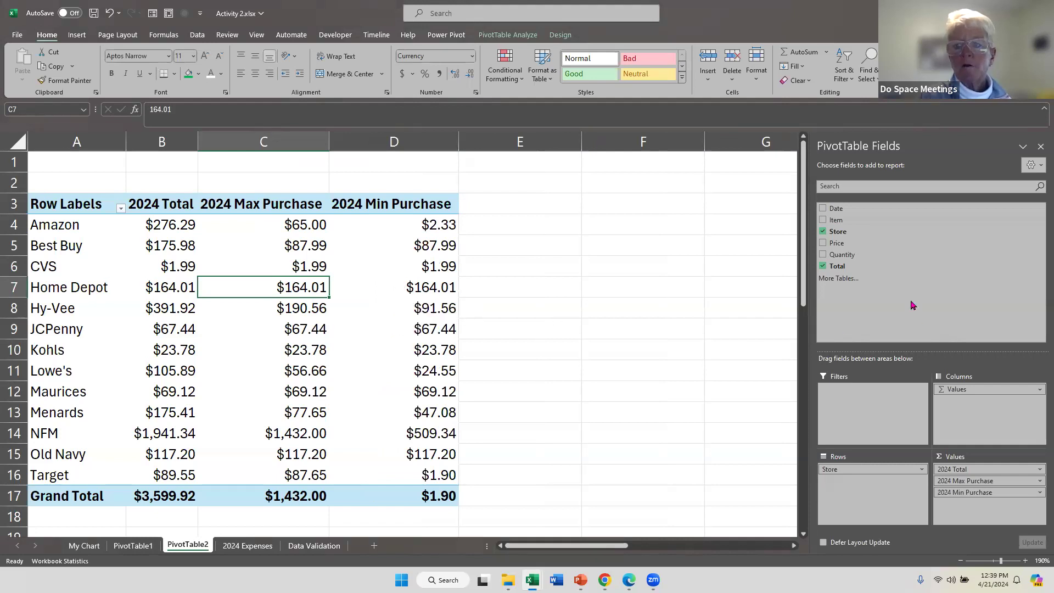
# Add the Total field a fourth time to the Values area, summarized by Average and formatted as Currency with 2 decimals
pyautogui.moveTo(843, 268); pyautogui.dragTo(983, 513)
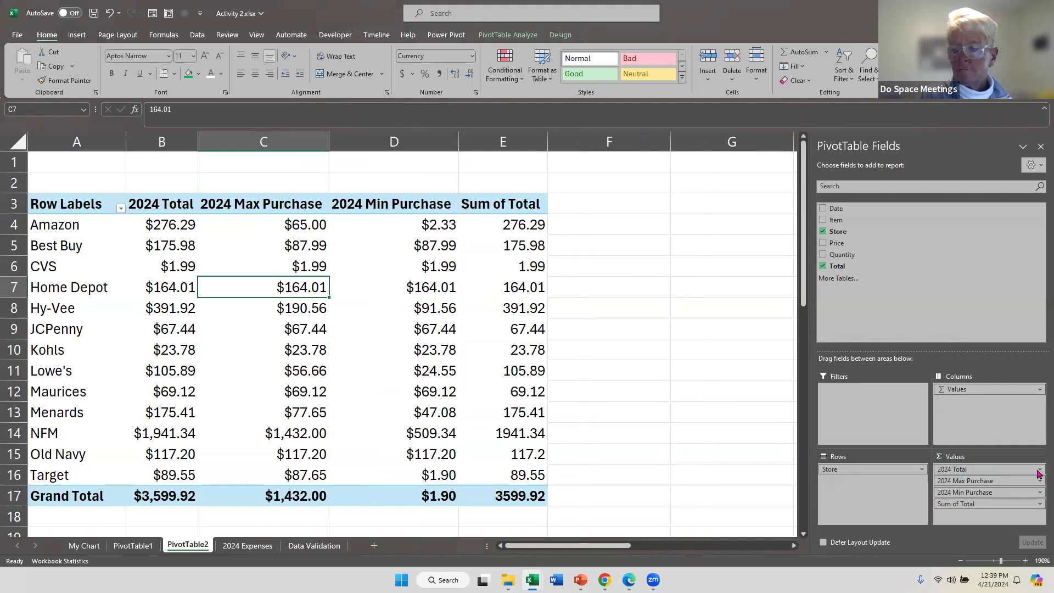
pyautogui.click(1038, 504)
pyautogui.click(980, 491)
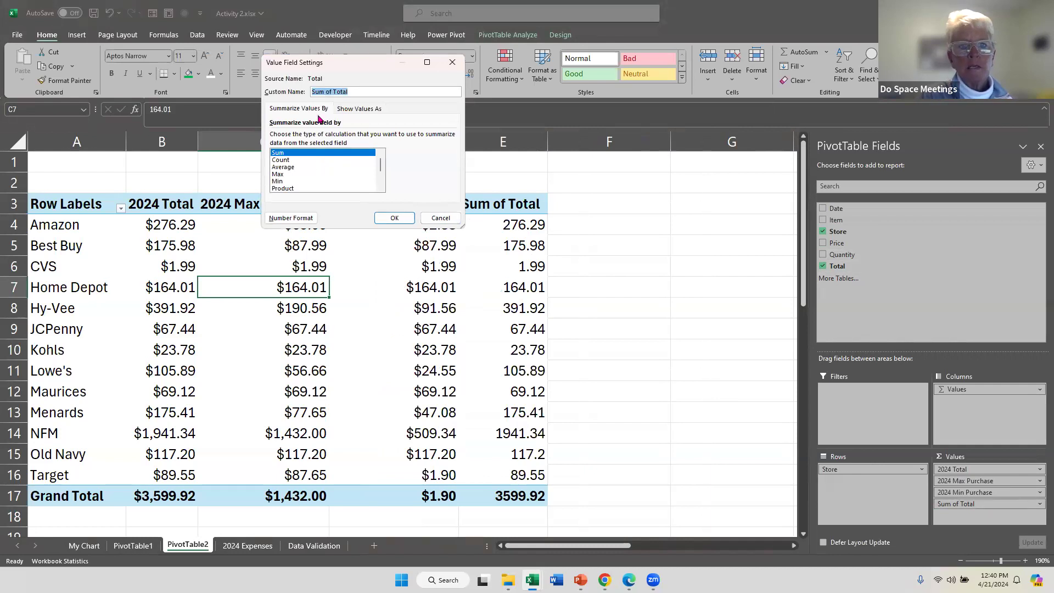
pyautogui.moveTo(348, 70); pyautogui.dragTo(478, 81)
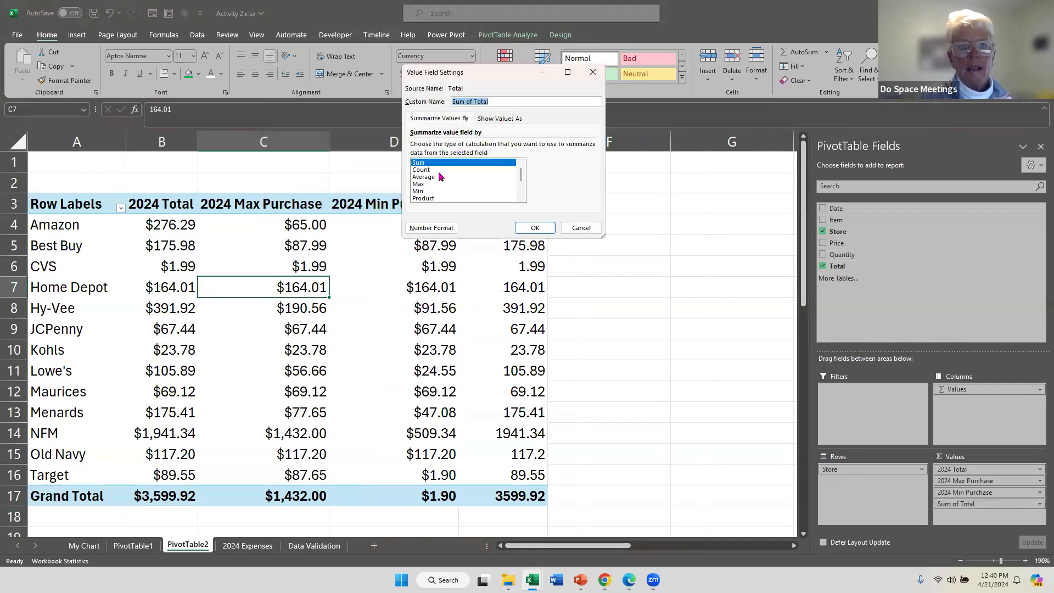
pyautogui.click(433, 177)
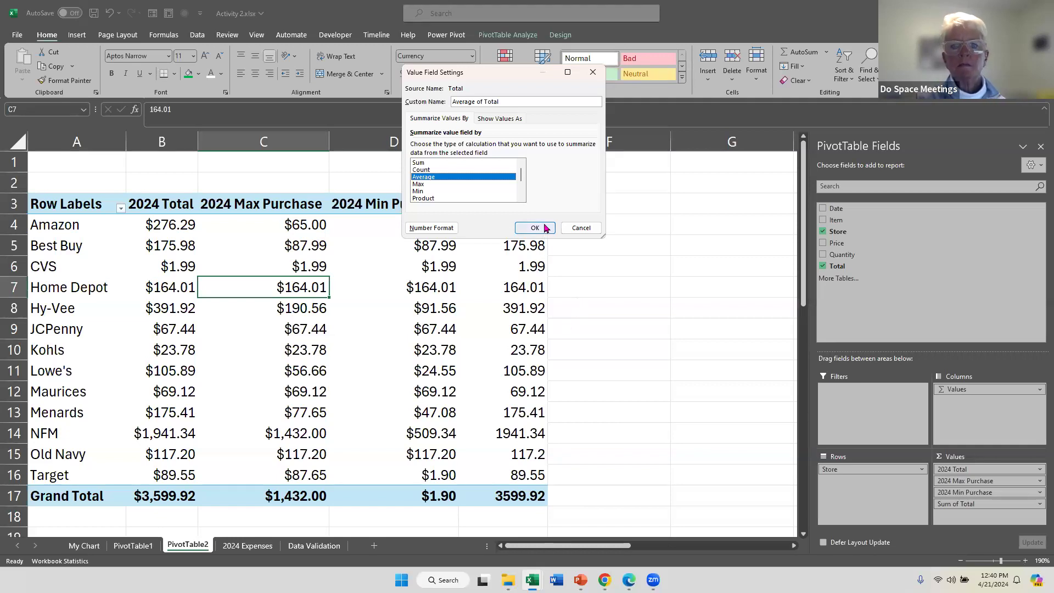
pyautogui.click(446, 228)
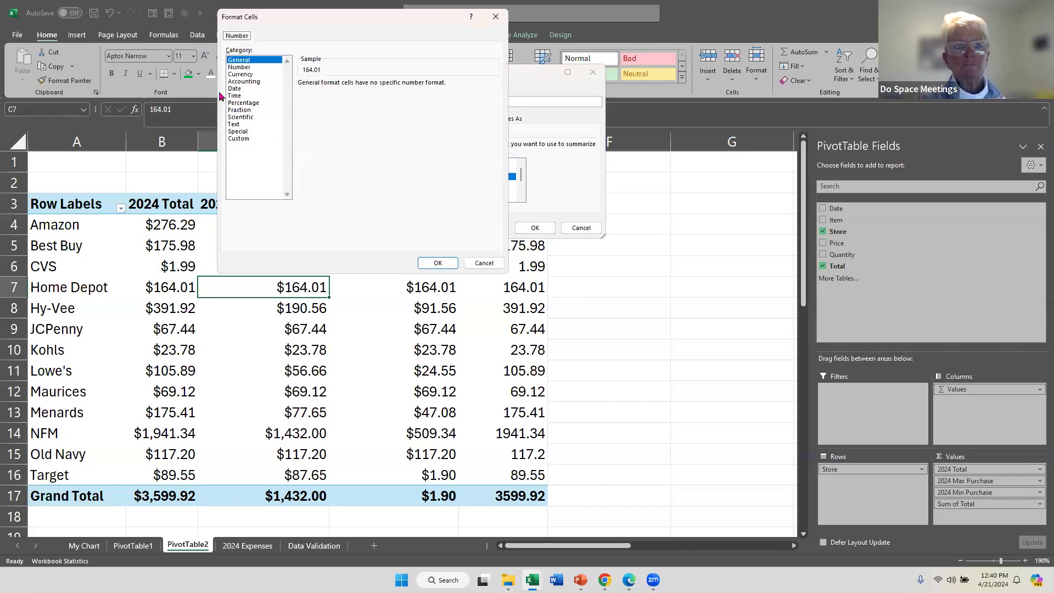
pyautogui.click(234, 76)
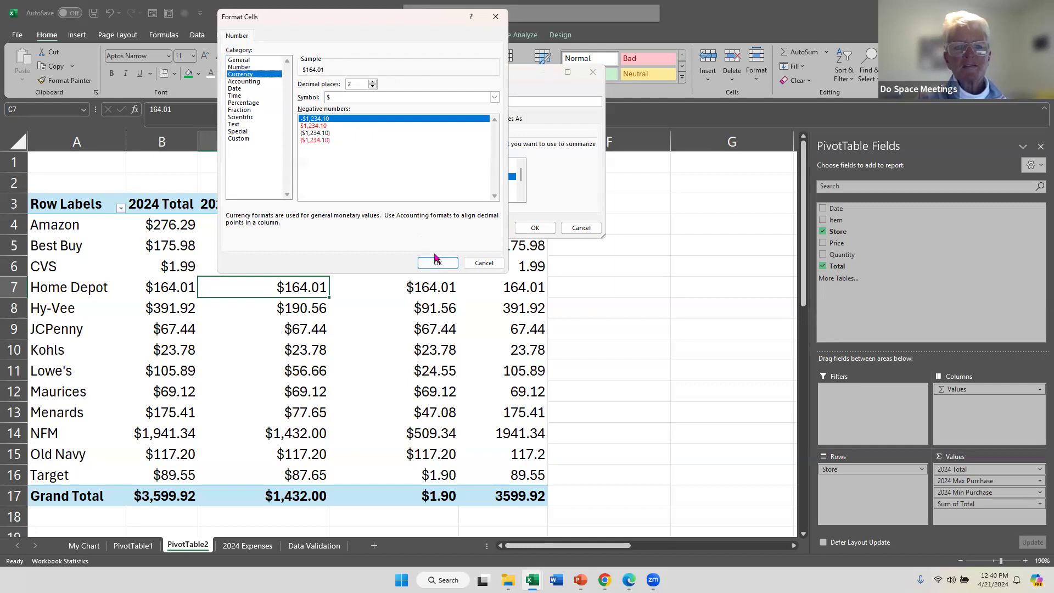
pyautogui.click(434, 260)
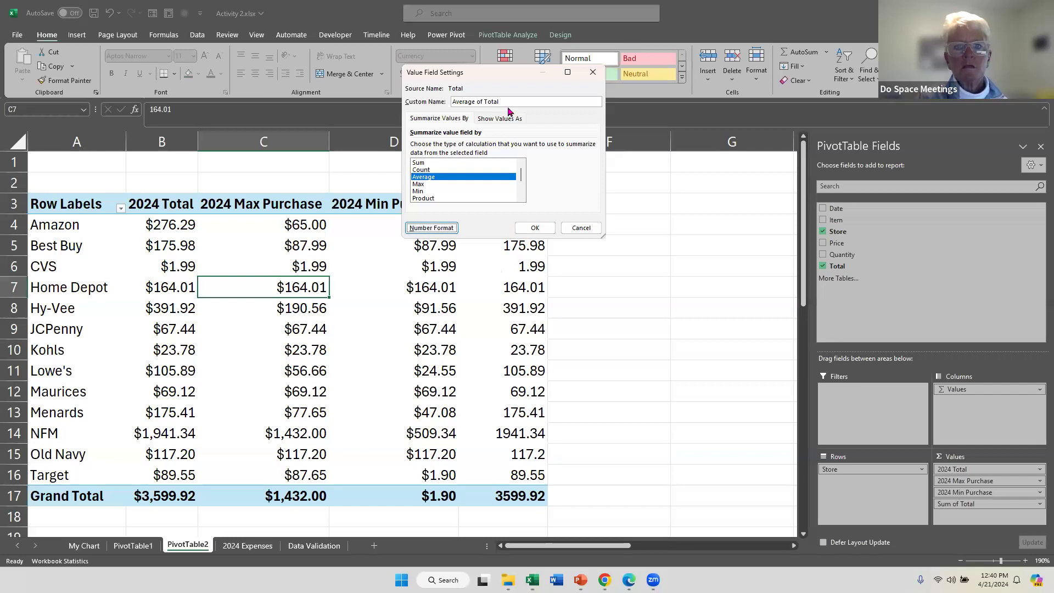
# Name the average value field "2024 Average Purchase" and apply its value field settings
pyautogui.click(496, 101)
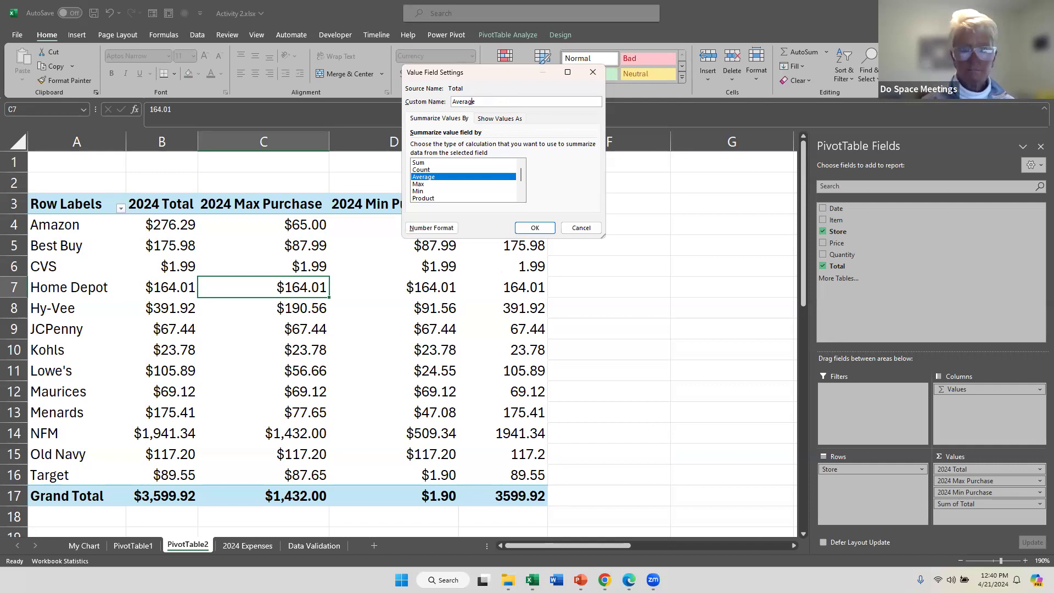
pyautogui.write('2024')
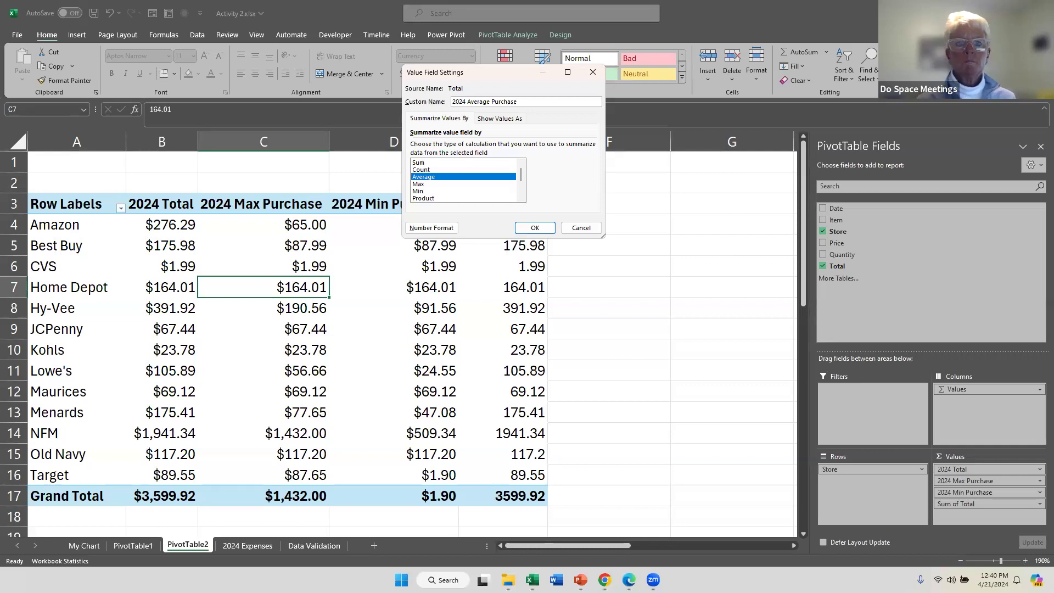
pyautogui.click(530, 227)
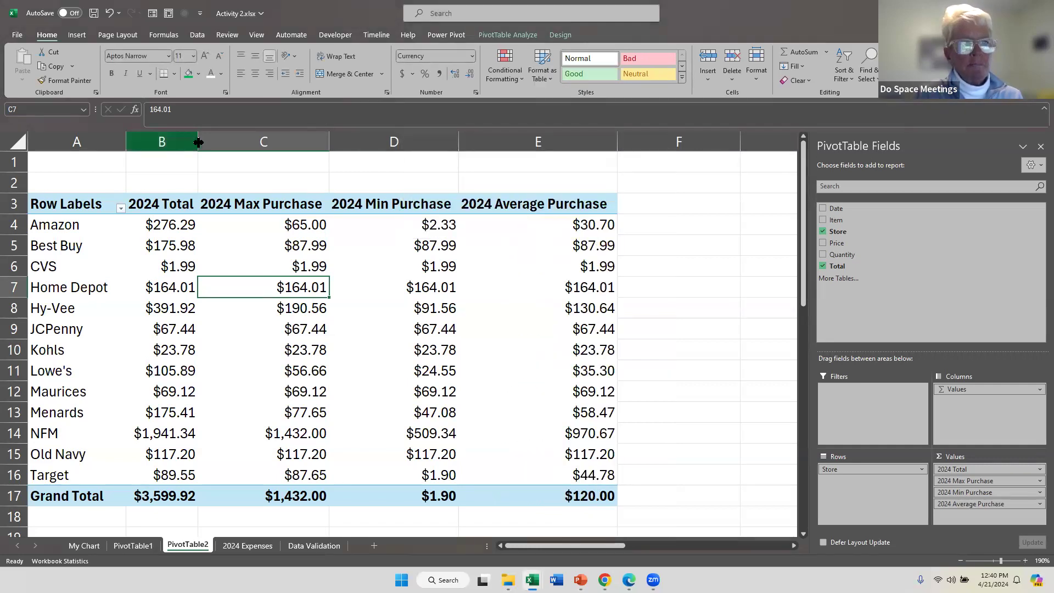
# Widen the 2024 Total column and center the stores' amounts in all four value columns, B4 through E16
pyautogui.moveTo(196, 141); pyautogui.dragTo(234, 133)
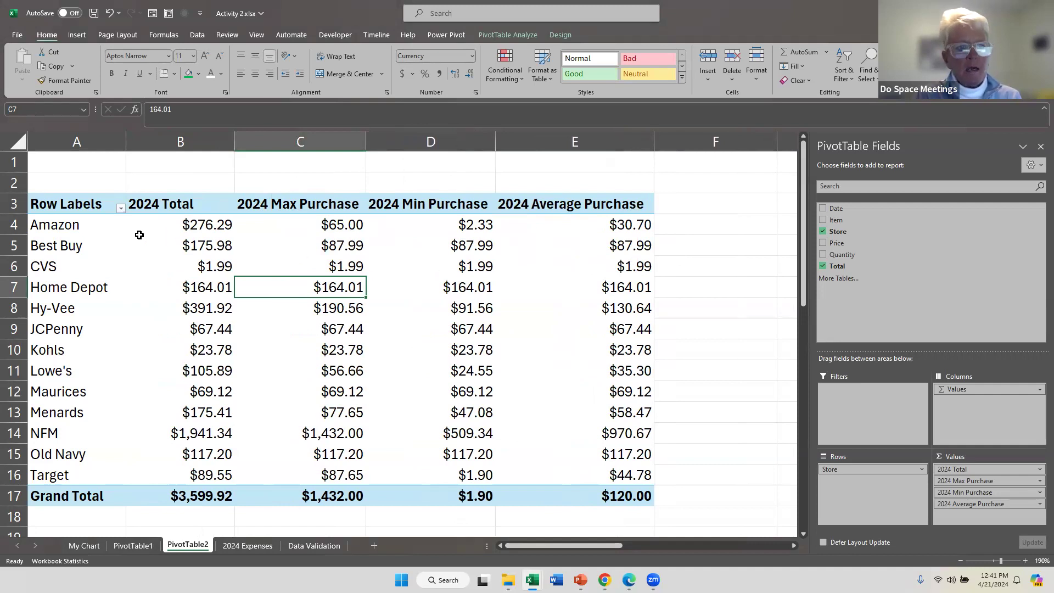
pyautogui.moveTo(152, 224); pyautogui.dragTo(596, 382)
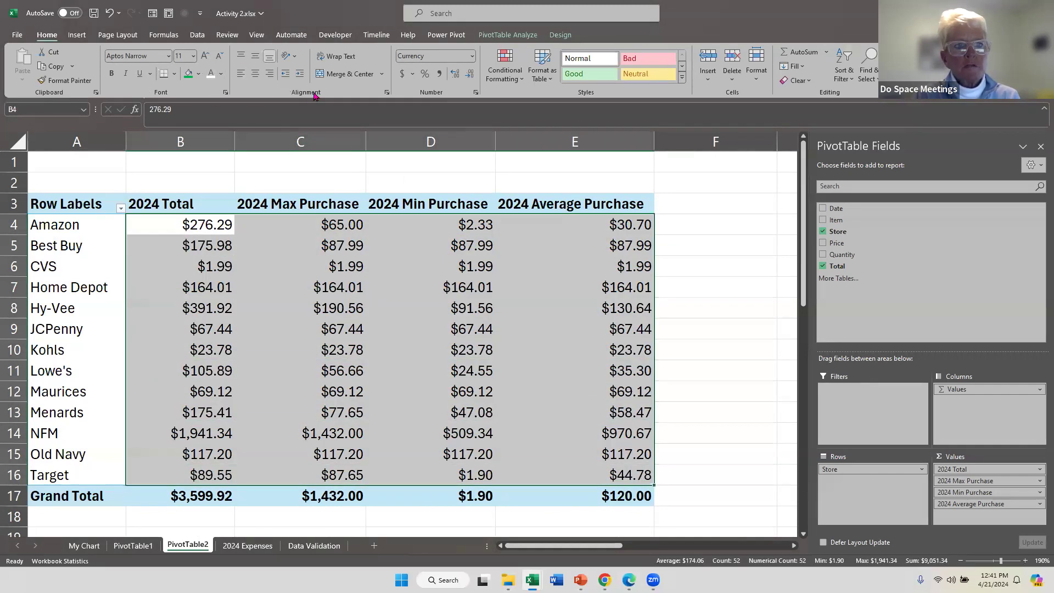
pyautogui.click(258, 72)
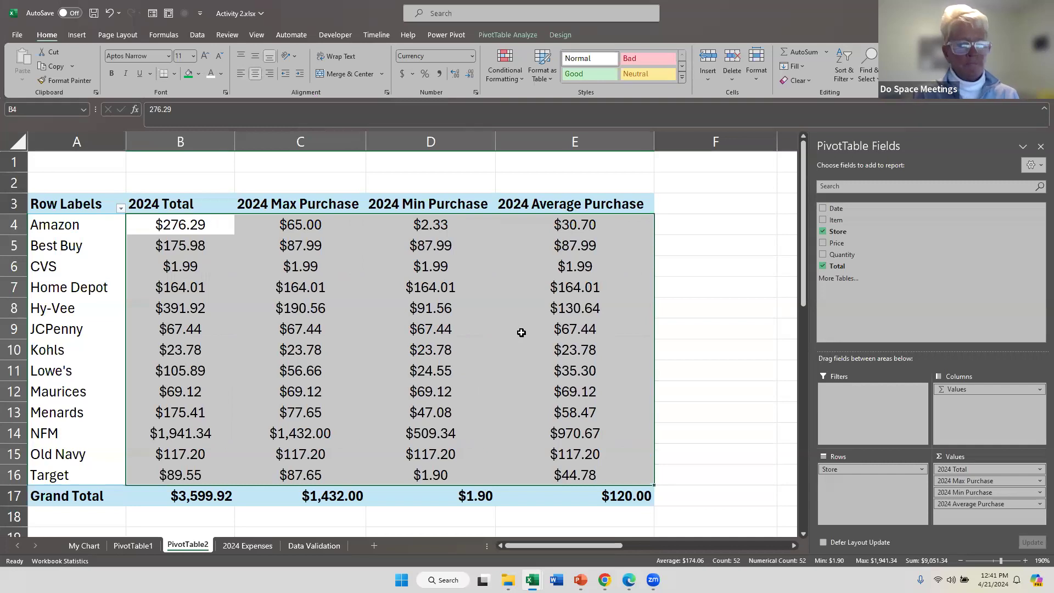
pyautogui.click(426, 281)
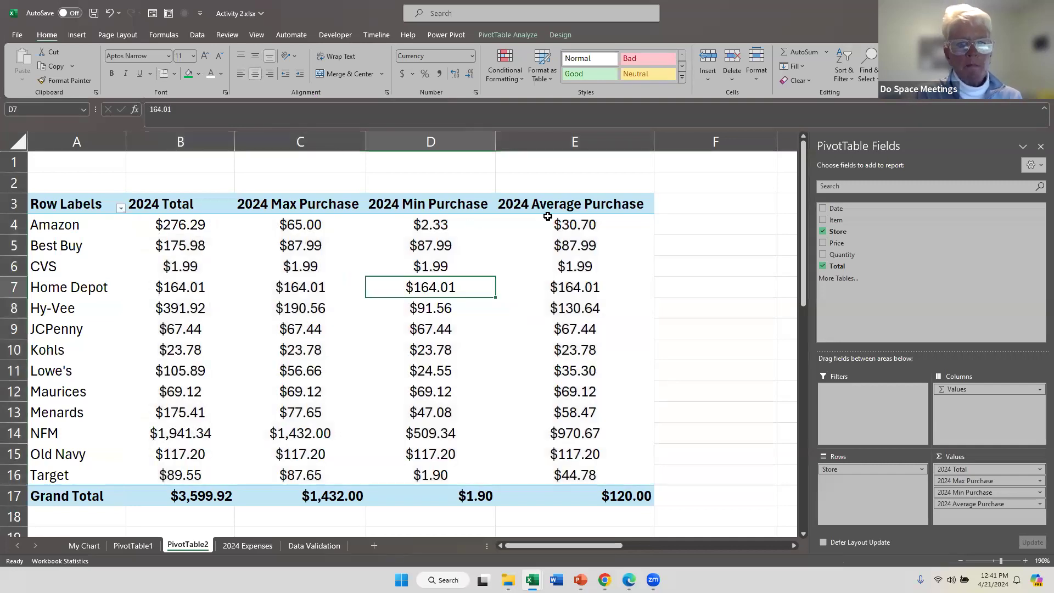
# Sort the stores by 2024 Total from smallest to largest
pyautogui.click(211, 226)
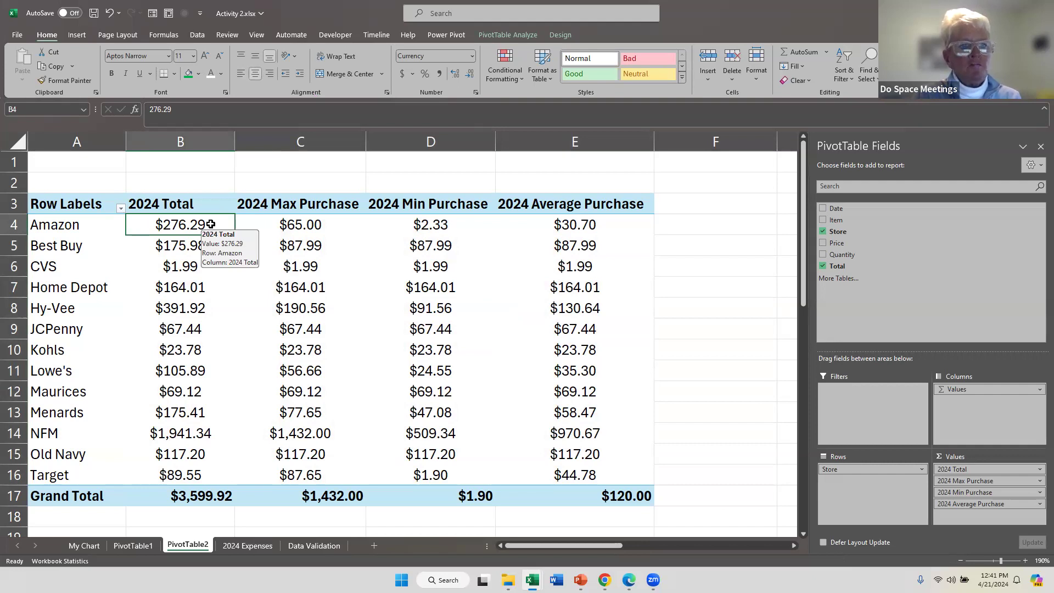
pyautogui.rightClick(213, 225)
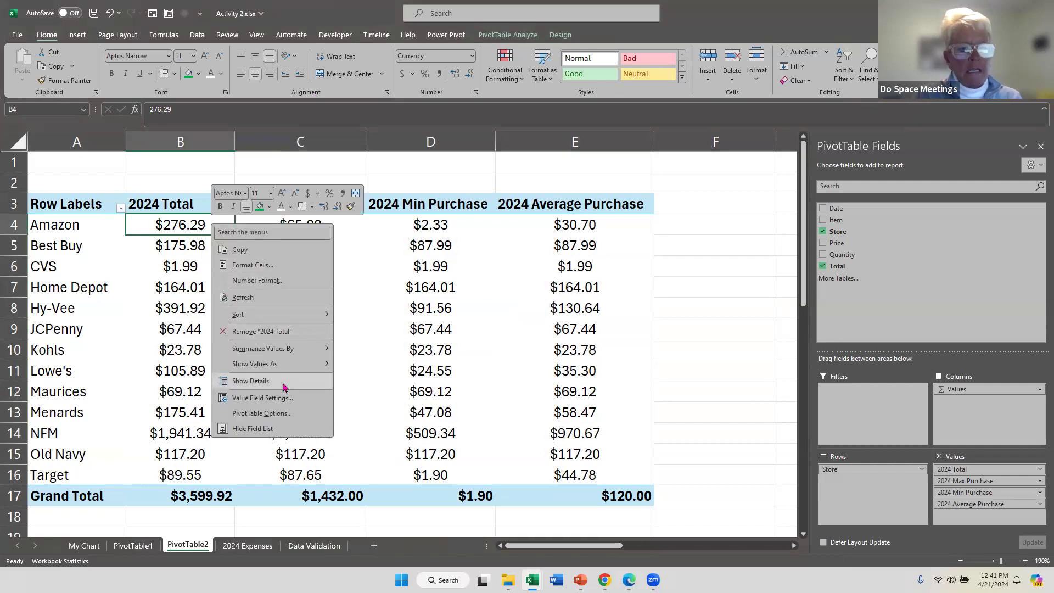
pyautogui.moveTo(284, 314)
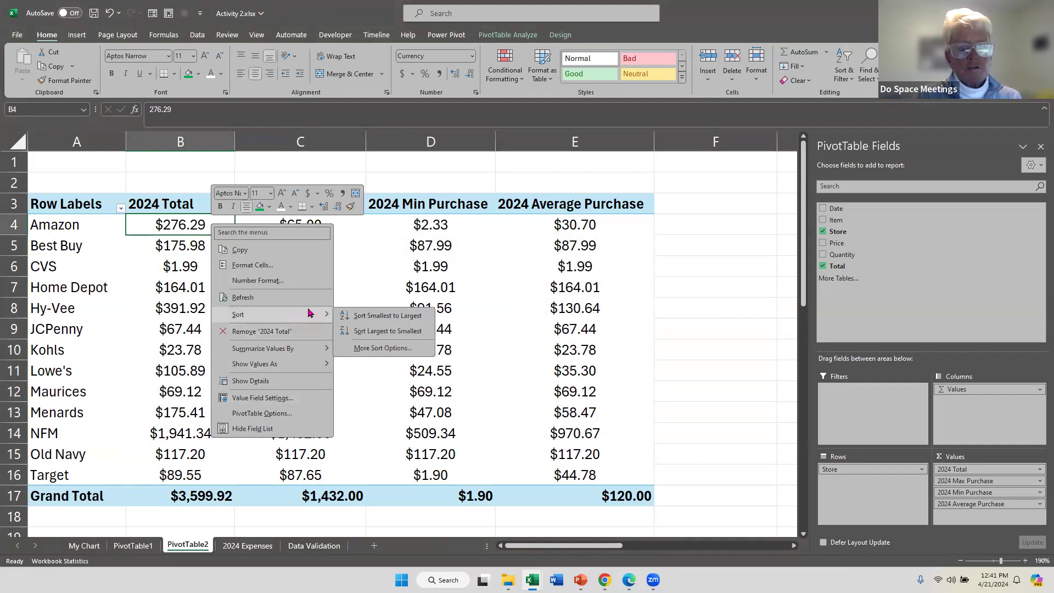
pyautogui.click(382, 316)
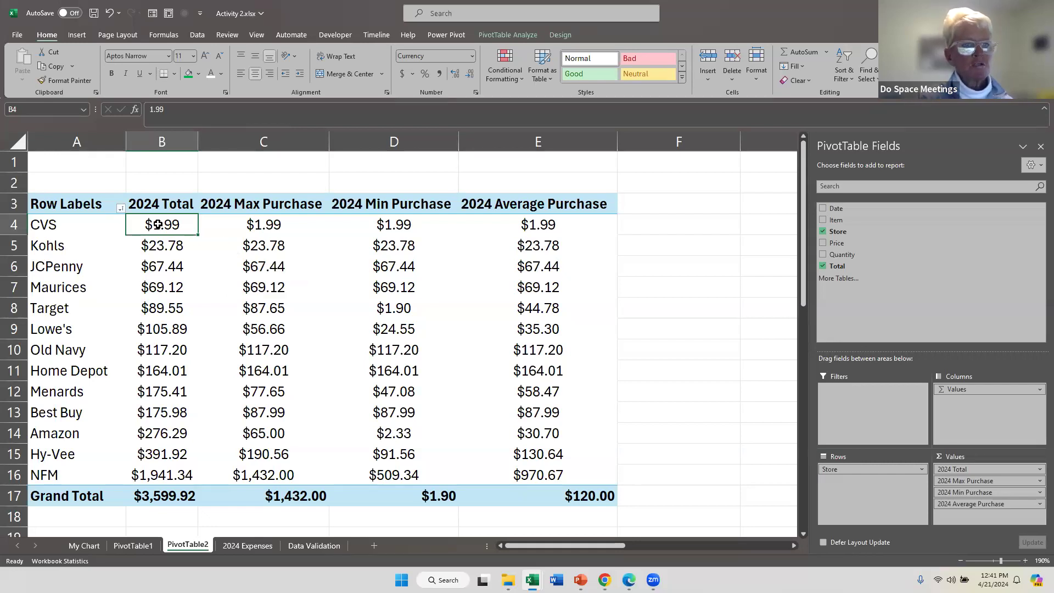
pyautogui.click(158, 478)
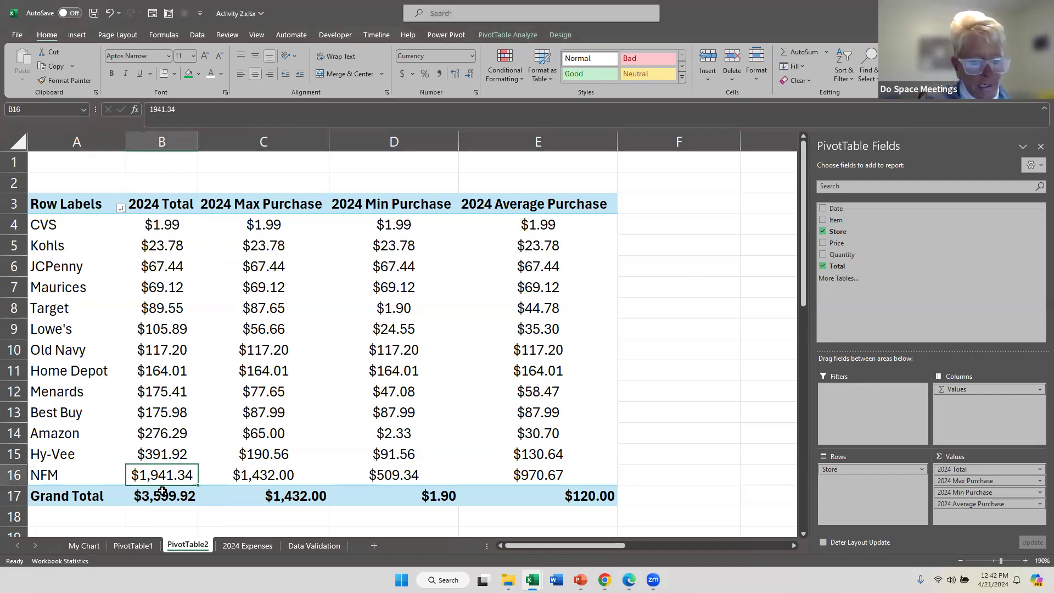
# Center the Grand Total row's values across the four value columns
pyautogui.moveTo(138, 490); pyautogui.dragTo(600, 499)
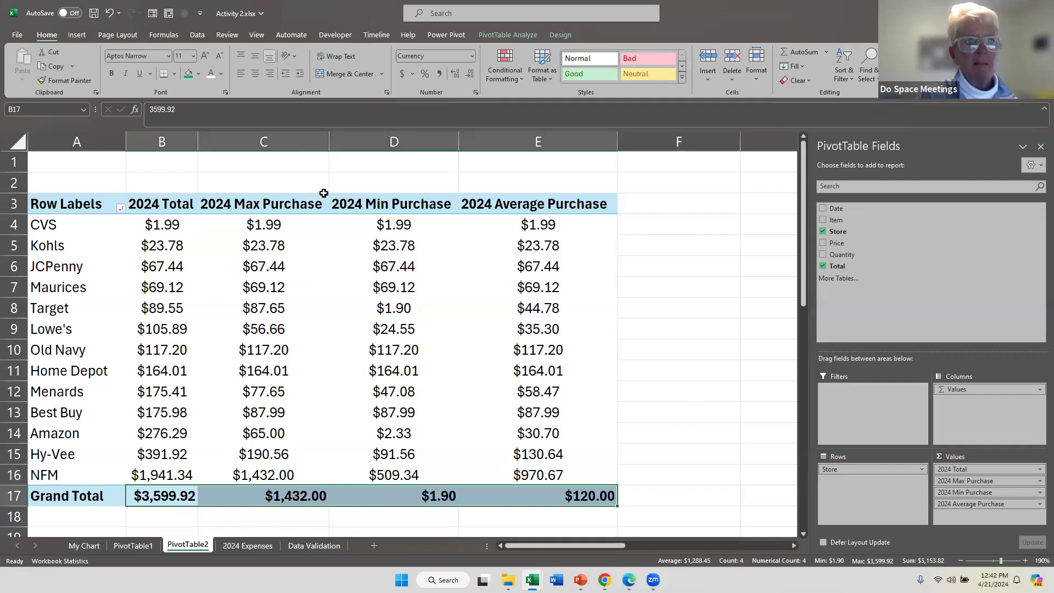
pyautogui.click(257, 76)
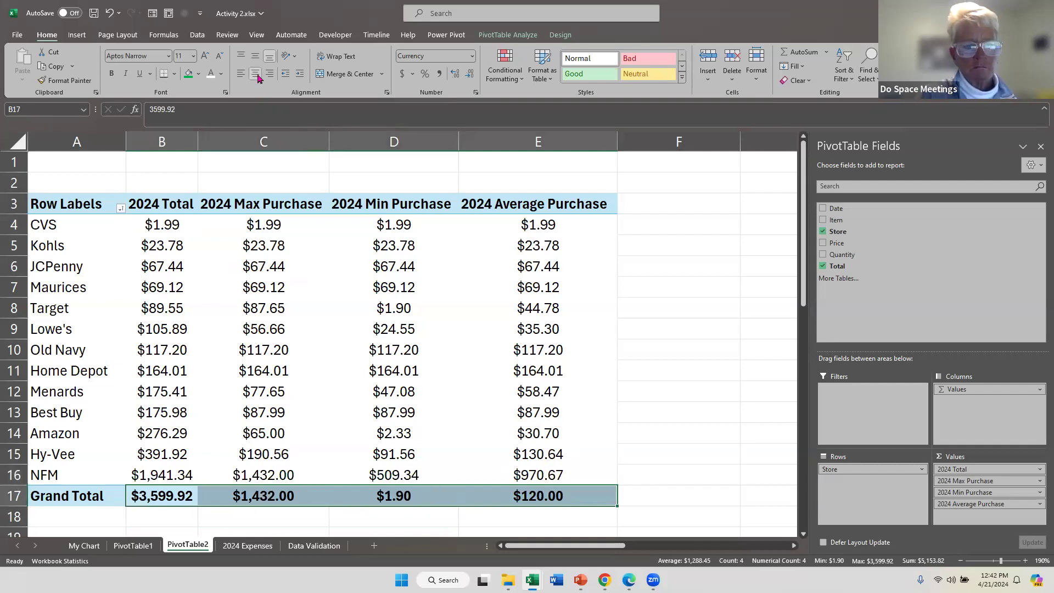
pyautogui.click(409, 498)
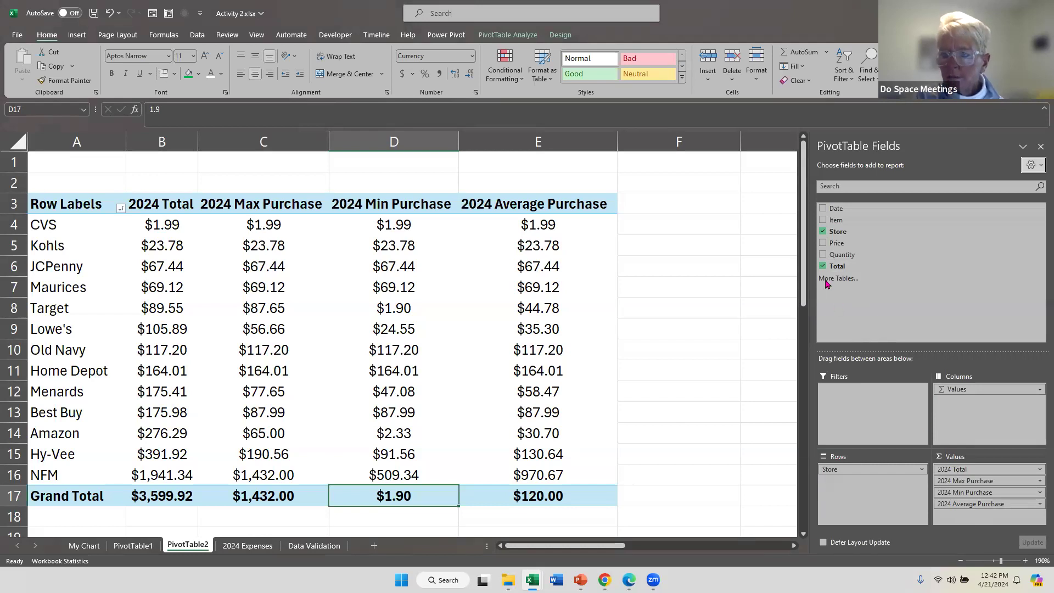
# Add the Total field a fifth time to the Values area, enlarging the areas section, and summarize it by Count
pyautogui.moveTo(837, 265); pyautogui.dragTo(969, 518)
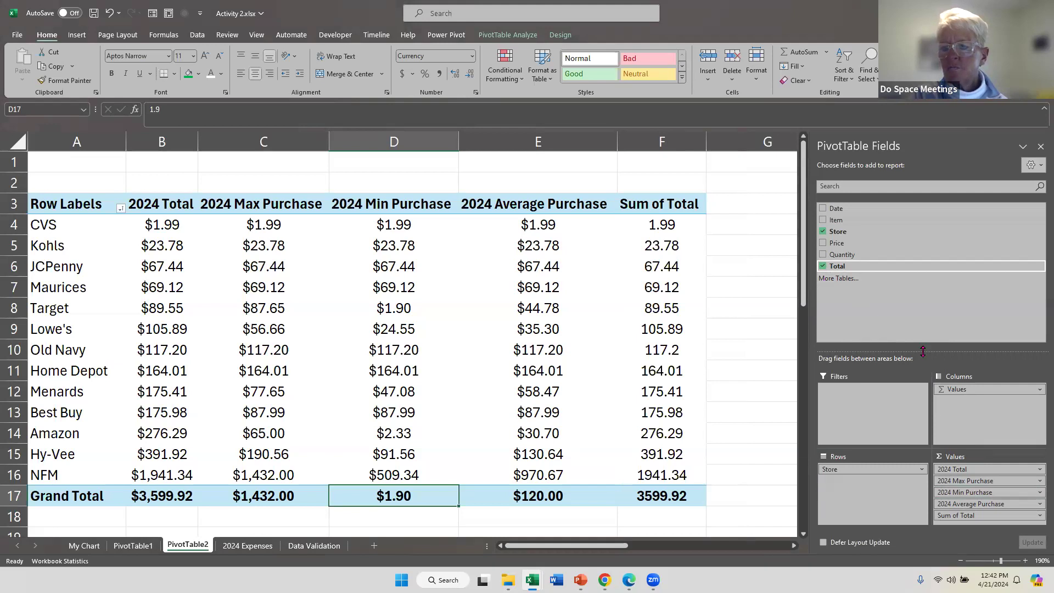
pyautogui.moveTo(922, 351); pyautogui.dragTo(920, 319)
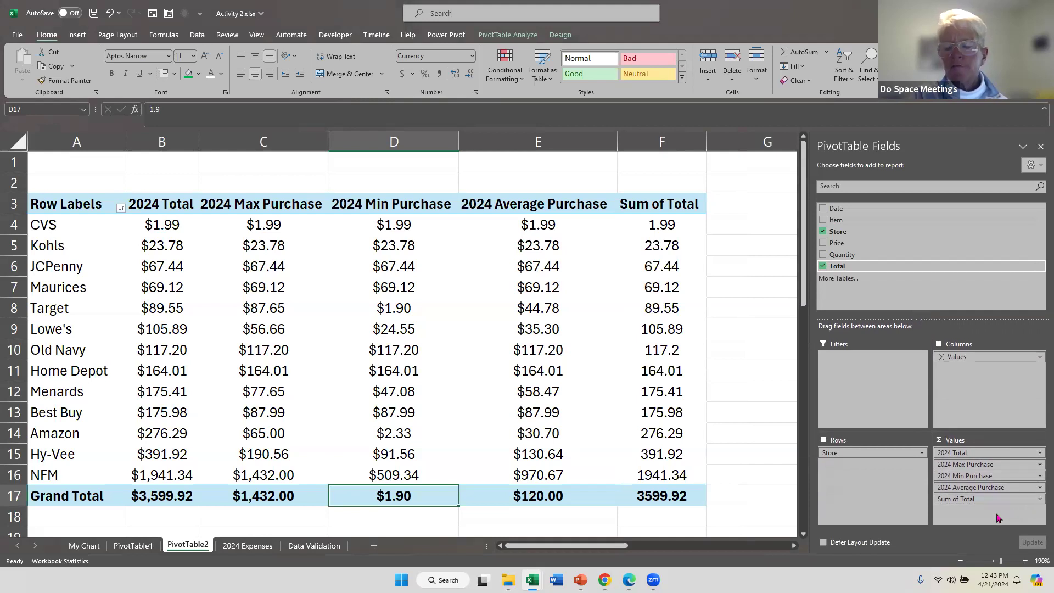
pyautogui.click(1037, 502)
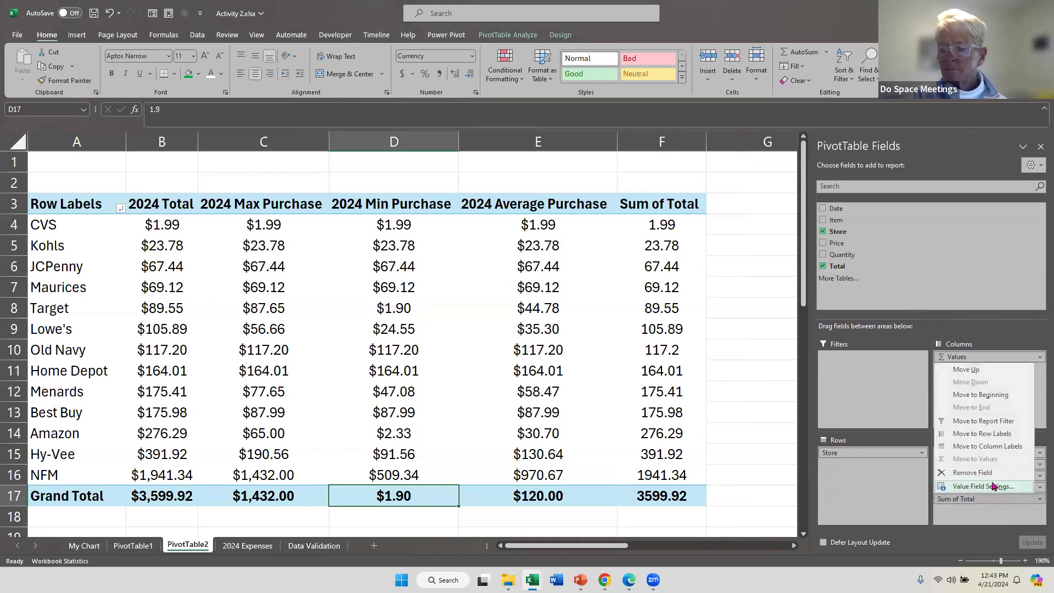
pyautogui.click(982, 486)
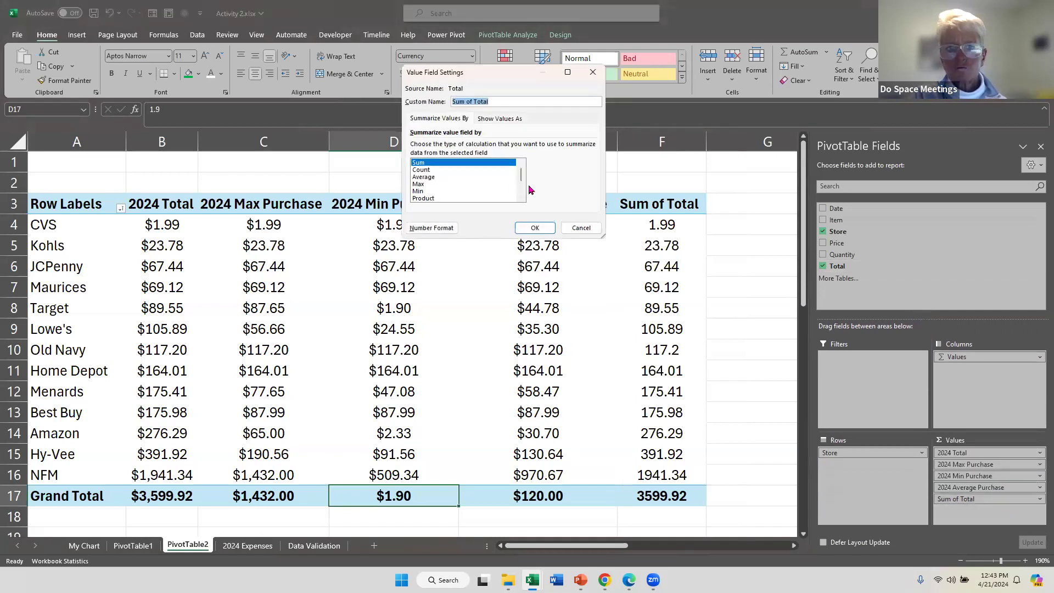
pyautogui.click(432, 172)
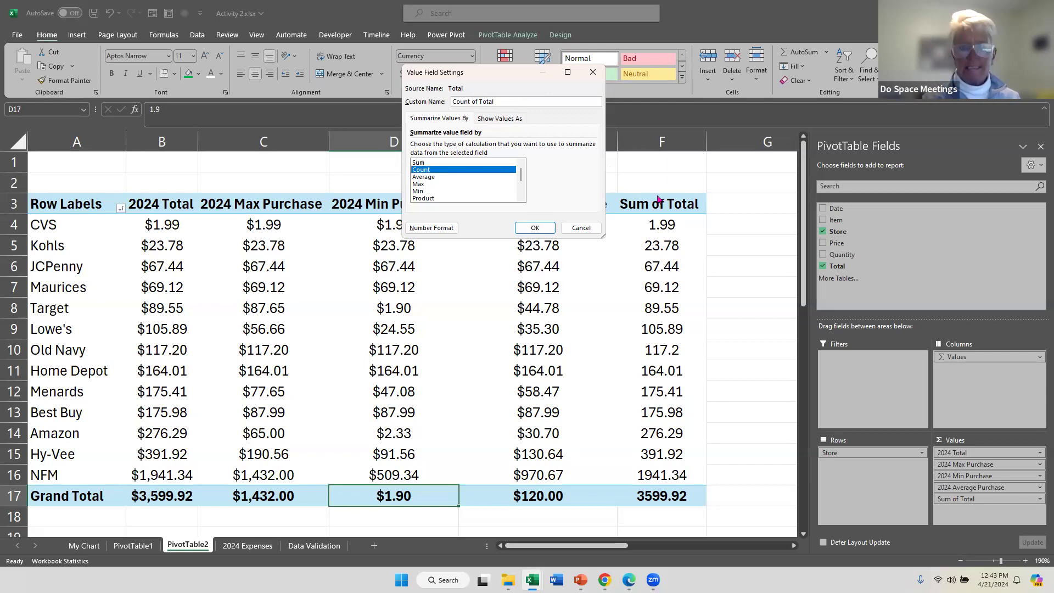
# Name the count value field "2024 Count" and apply its settings, keeping the General number format
pyautogui.press('BackSpace')
pyautogui.press('BackSpace')
pyautogui.press('BackSpace')
pyautogui.press('BackSpace')
pyautogui.press('BackSpace')
pyautogui.press('BackSpace')
pyautogui.press('BackSpace')
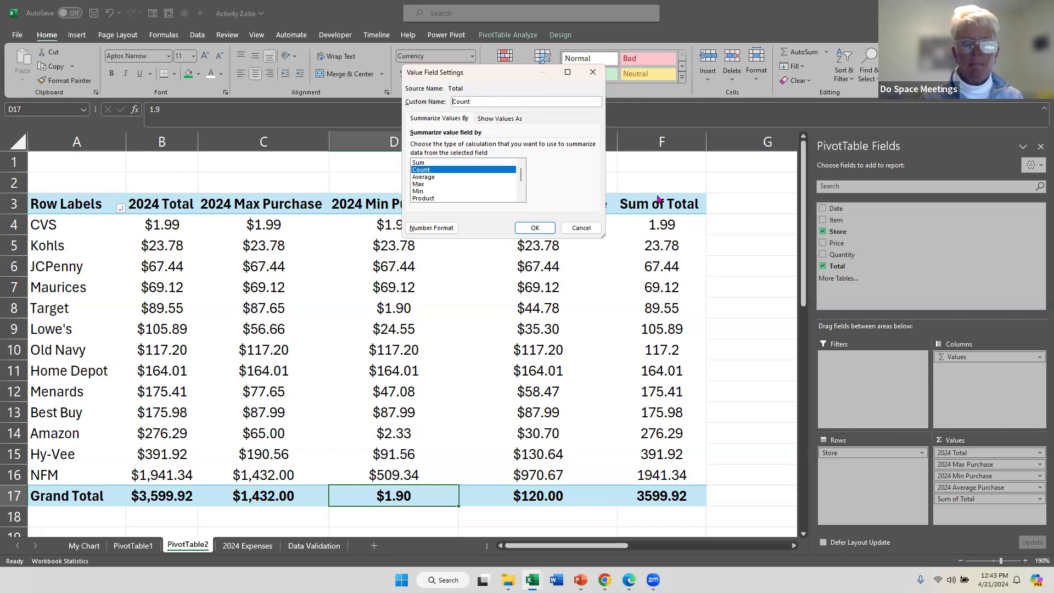
pyautogui.press('Home')
pyautogui.write('2024')
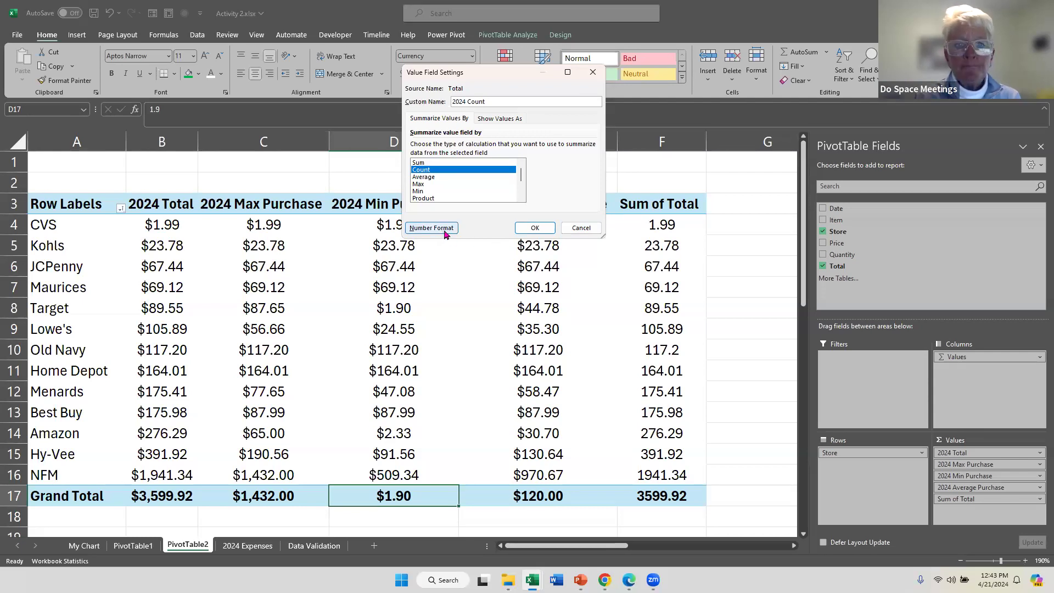
pyautogui.click(535, 228)
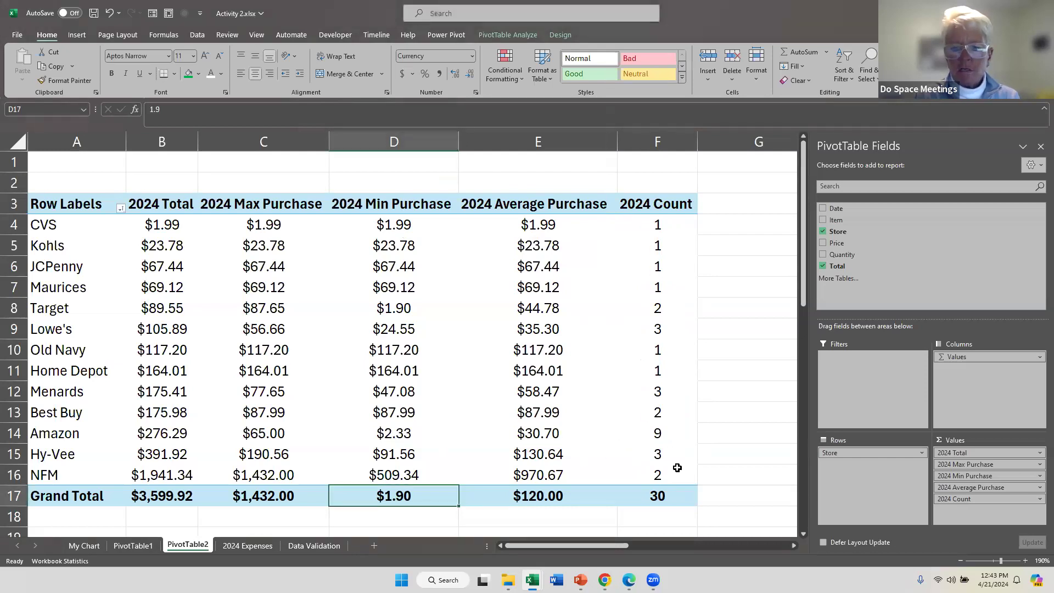
# Look over the stores' averages, counts and totals in the PivotTable, and open the 2024 Expenses sheet
pyautogui.click(587, 428)
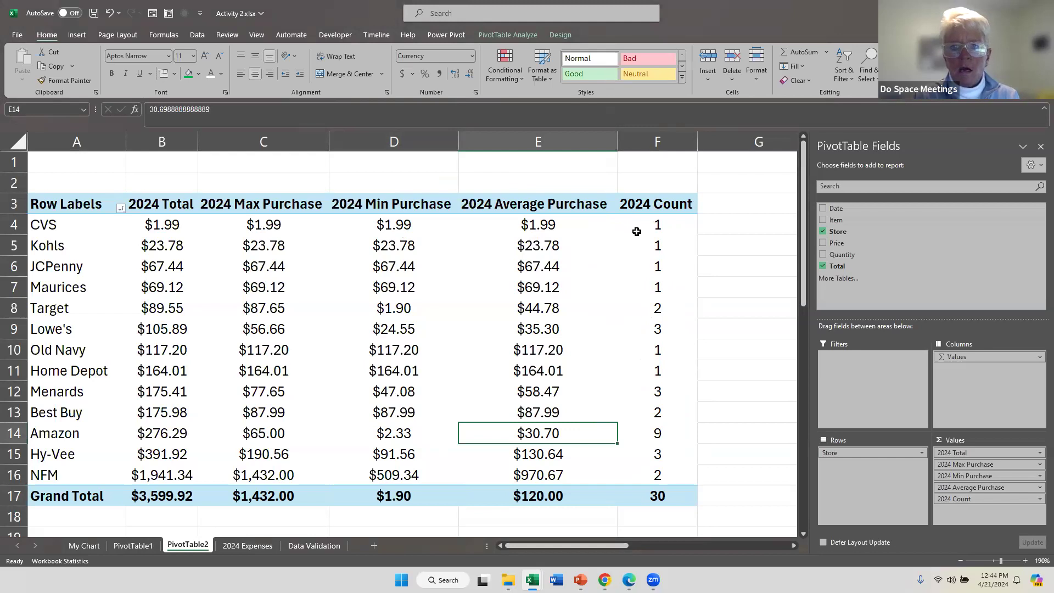
pyautogui.moveTo(633, 220)
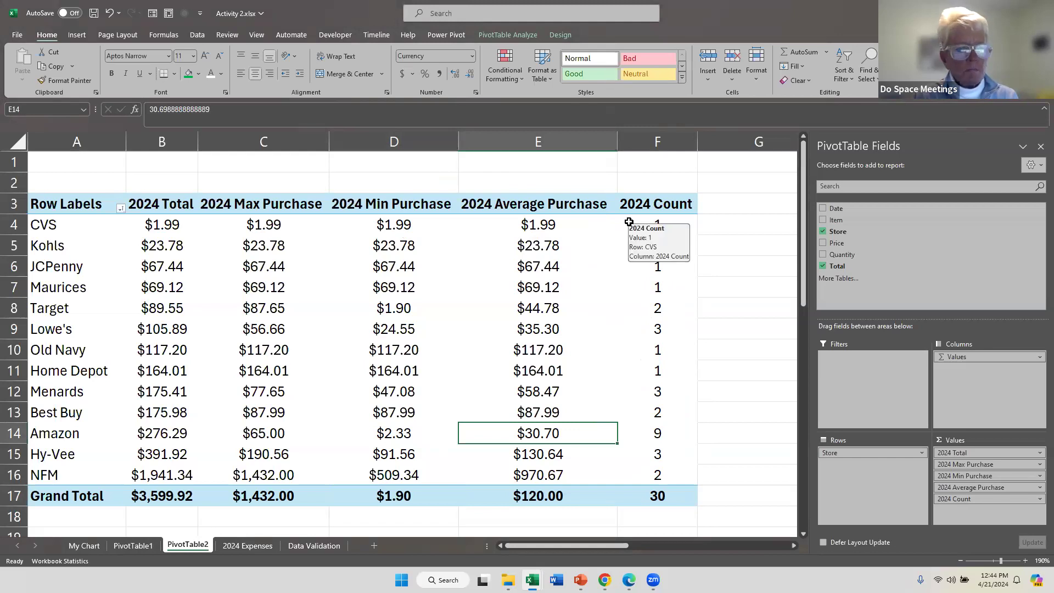
pyautogui.click(627, 222)
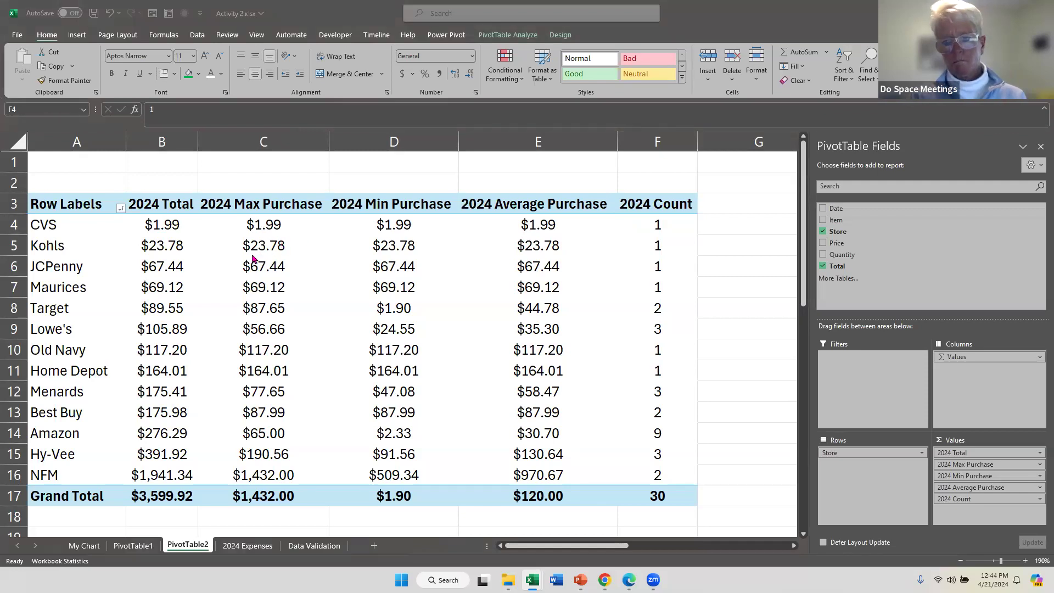
pyautogui.click(154, 226)
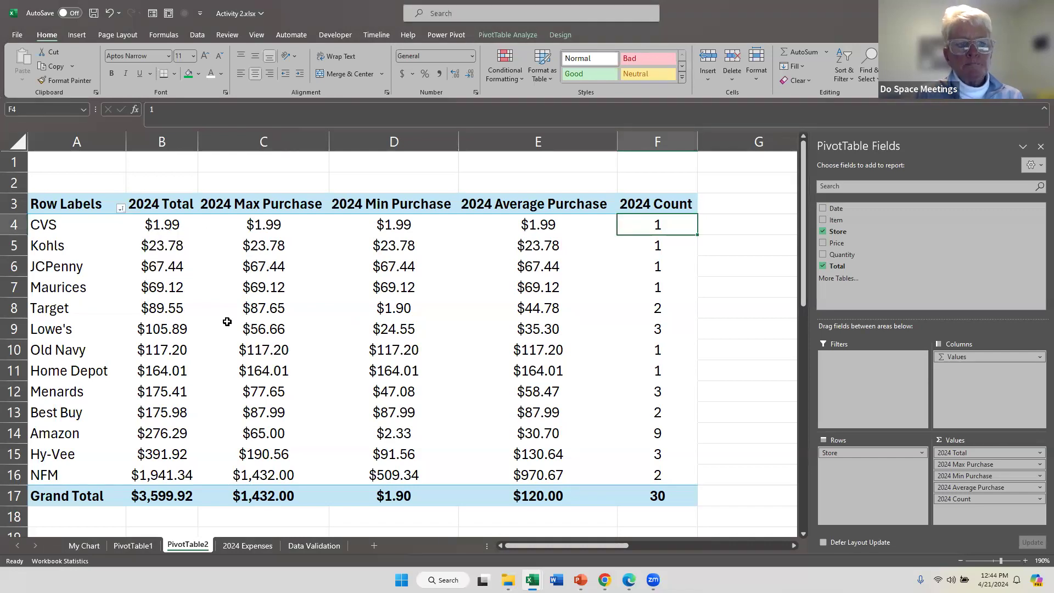
pyautogui.click(256, 554)
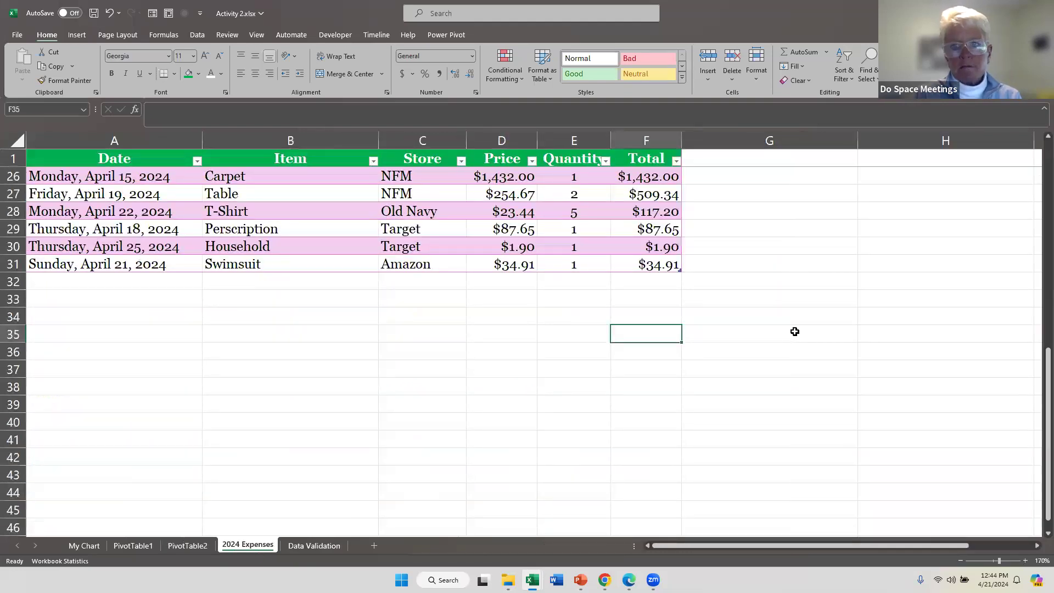
# Review the dated expense rows on the 2024 Expenses sheet and the store list on the Data Validation sheet
pyautogui.scroll(8, 795, 331)
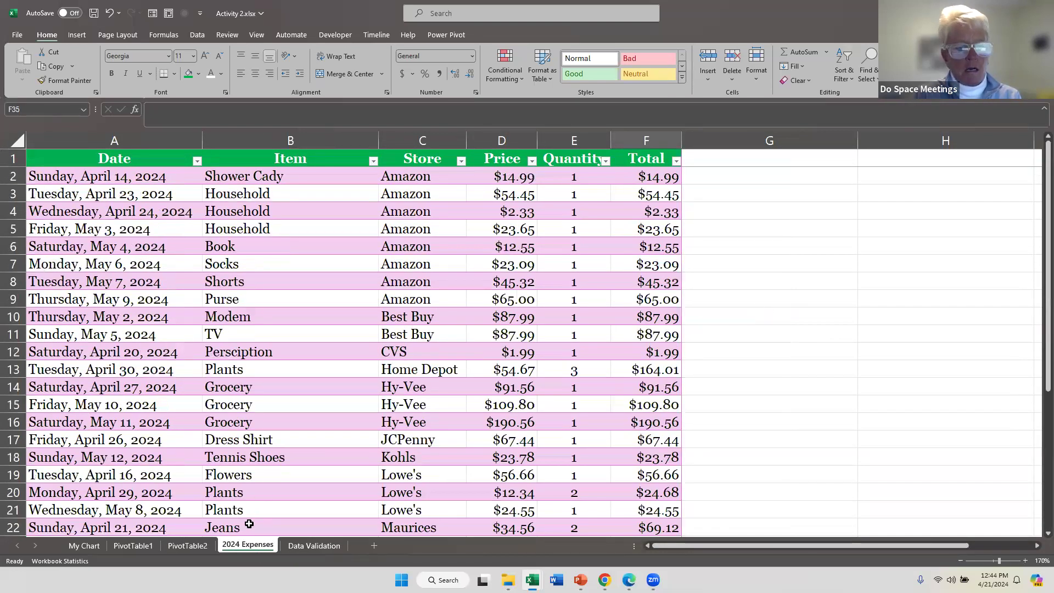
pyautogui.click(315, 544)
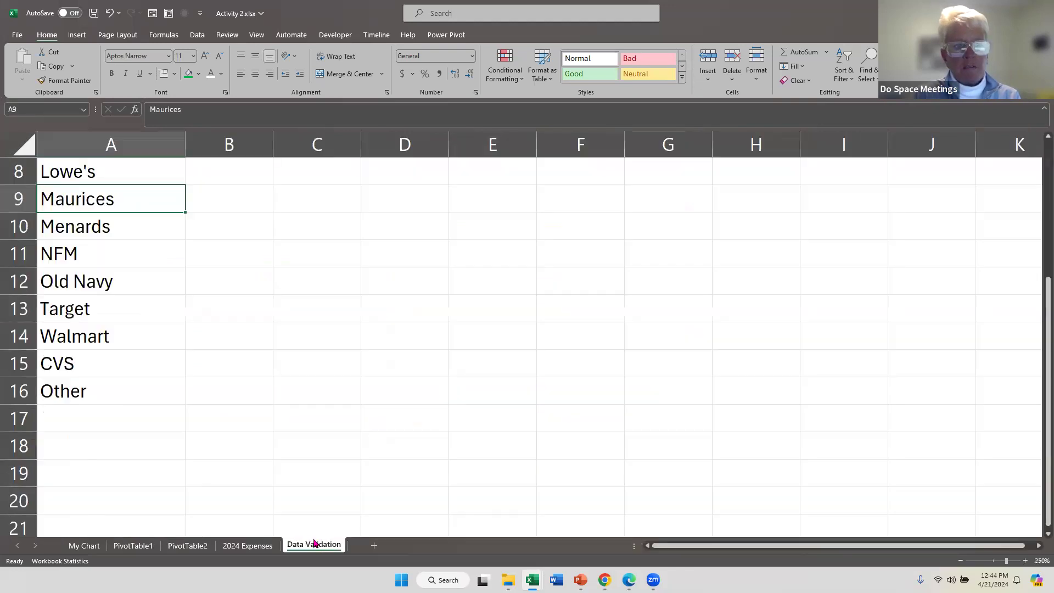
pyautogui.click(242, 545)
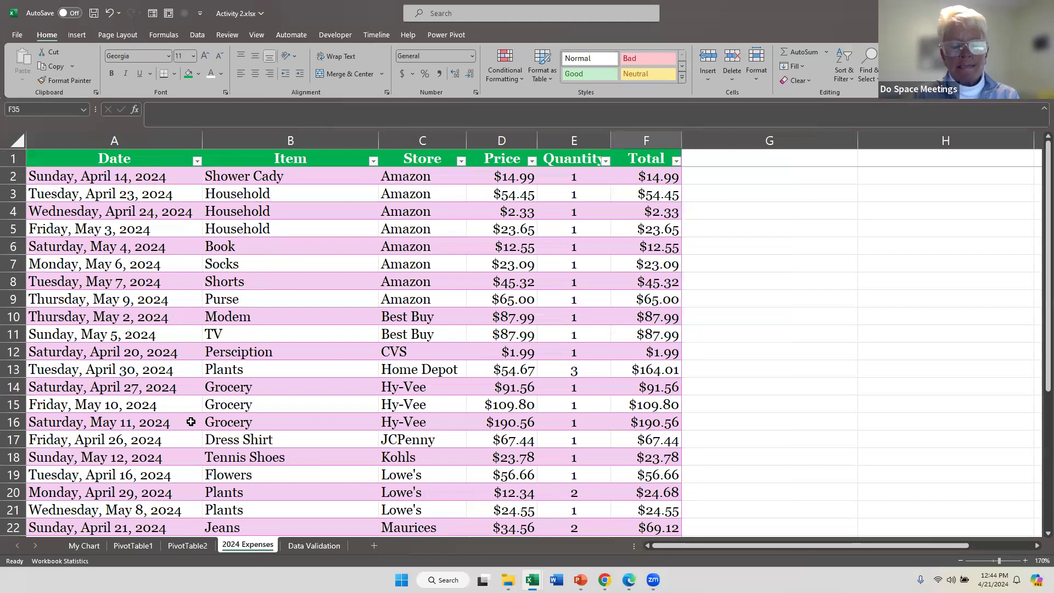
pyautogui.click(100, 178)
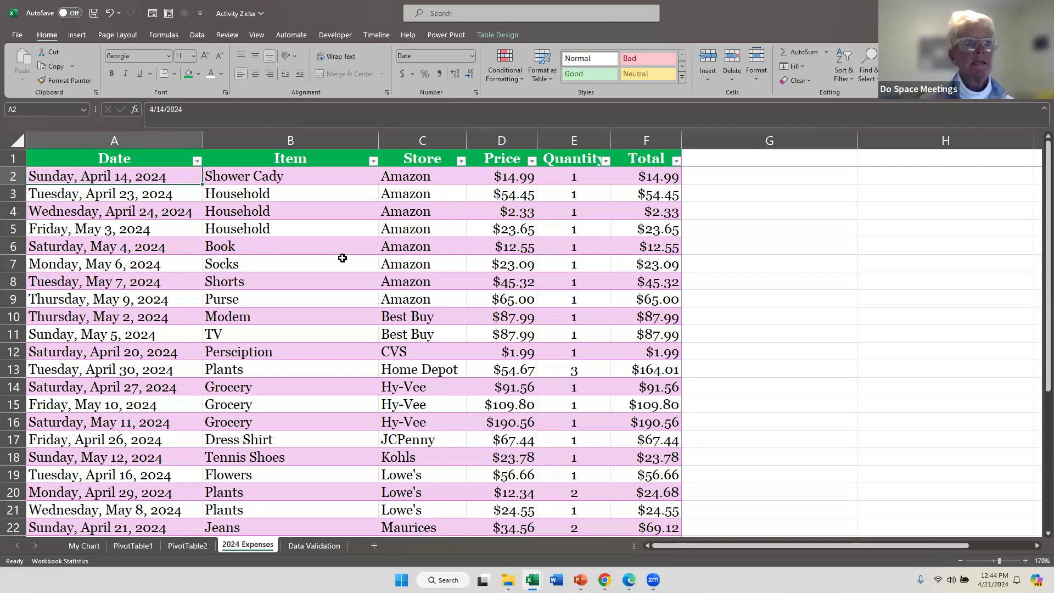
pyautogui.click(76, 36)
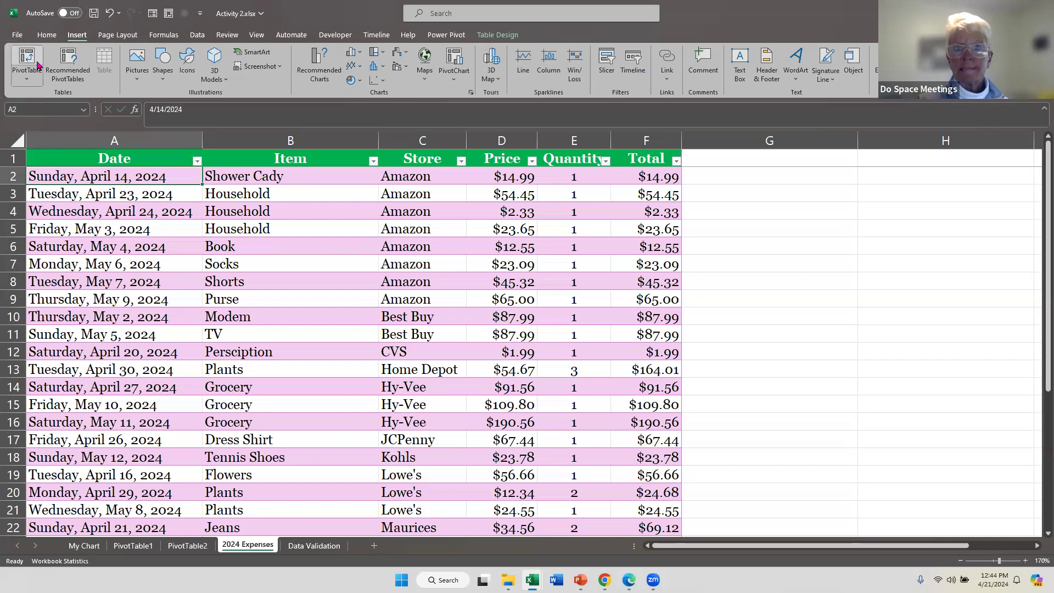
# Open the PivotTable1 sheet and look at the sort and filter options for its row labels
pyautogui.click(133, 546)
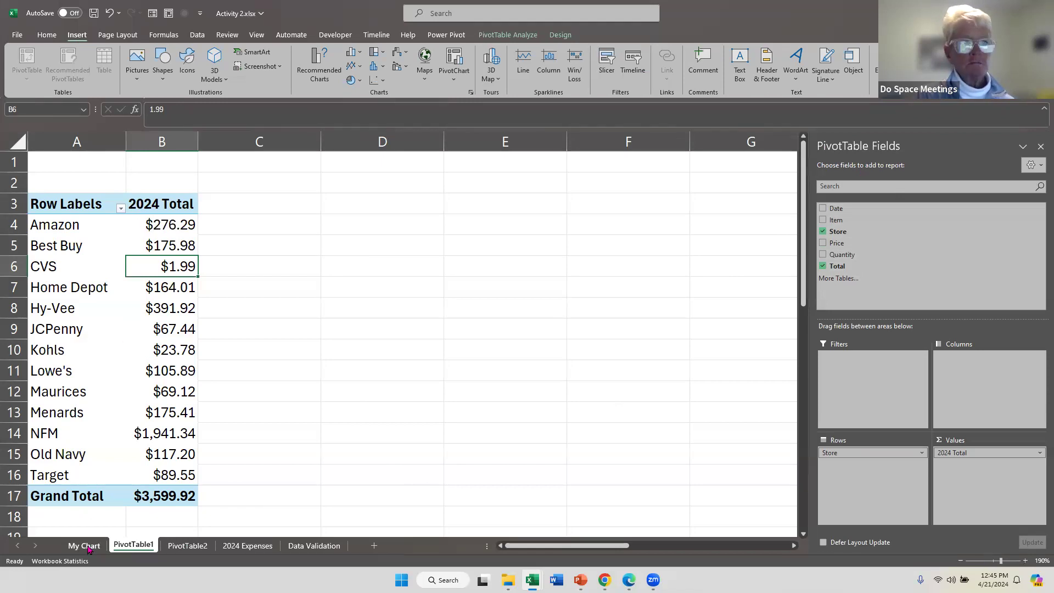
pyautogui.click(122, 210)
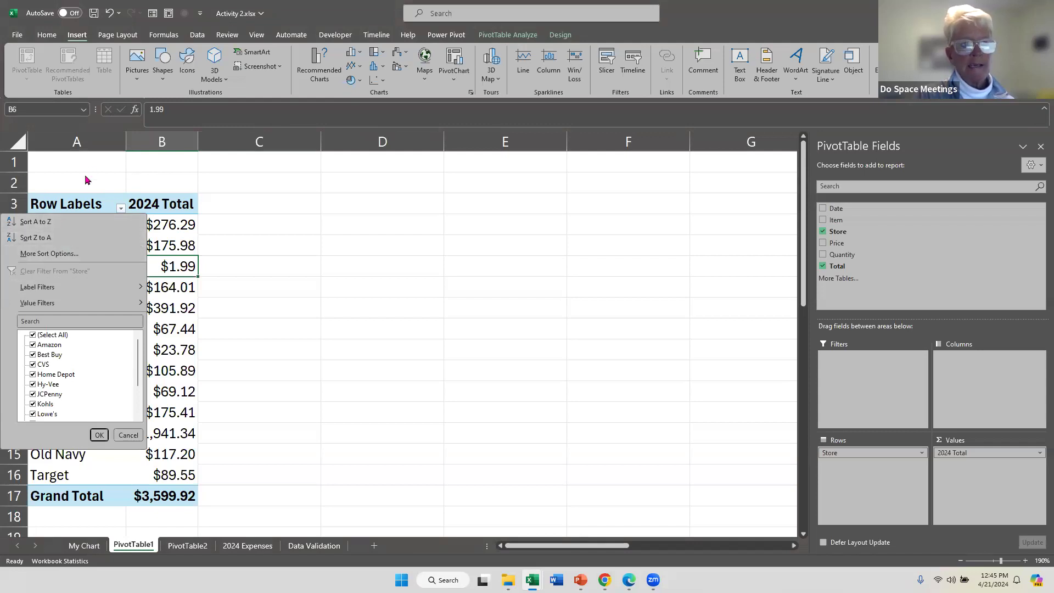
pyautogui.click(263, 257)
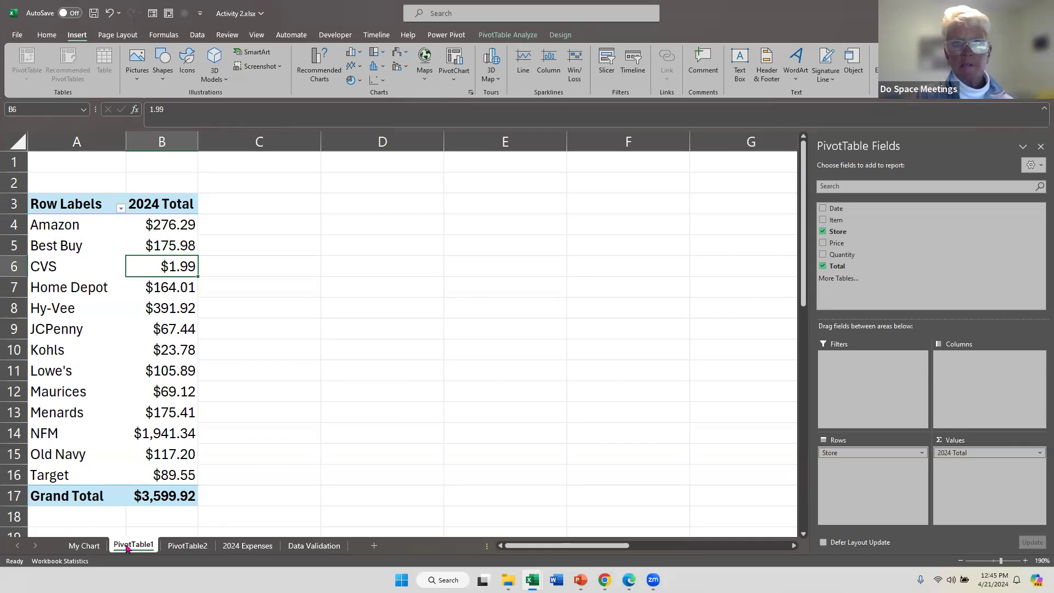
# Remove the 2024 Count field from the Values area of the PivotTable on the PivotTable2 sheet
pyautogui.click(177, 551)
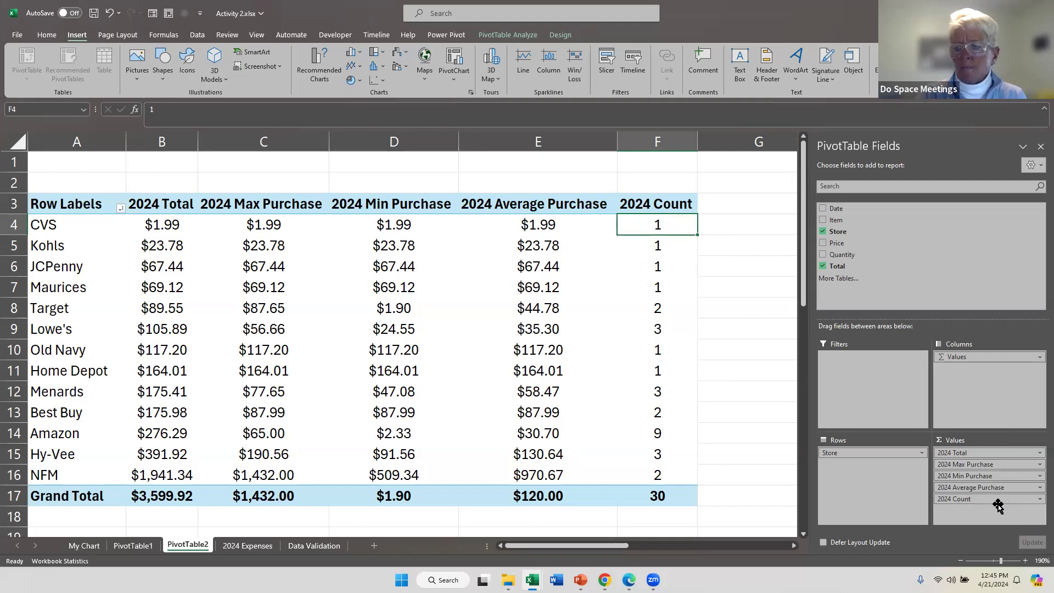
pyautogui.moveTo(998, 501); pyautogui.dragTo(974, 505)
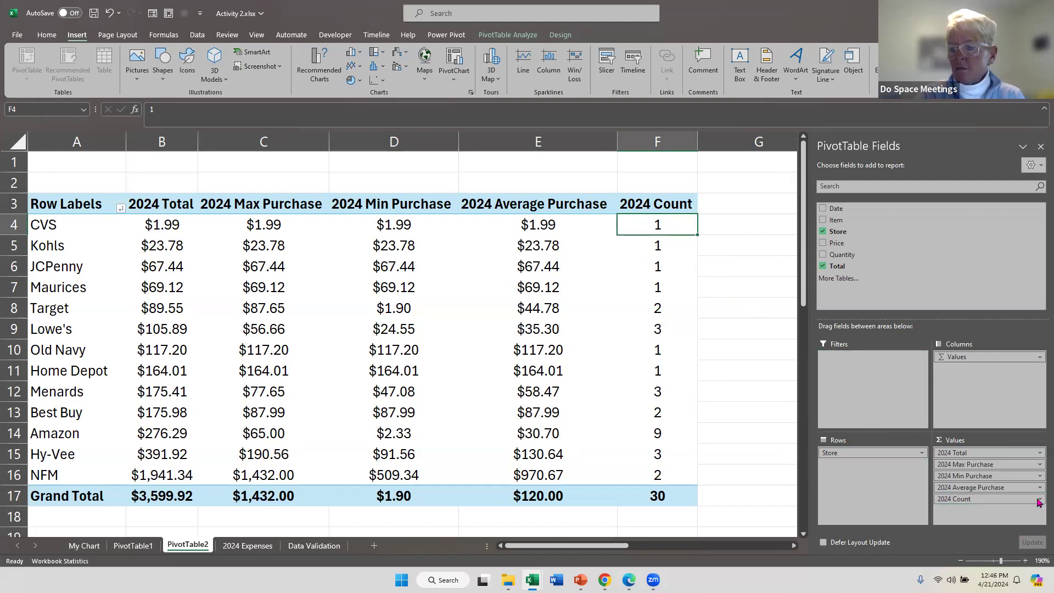
pyautogui.click(1038, 499)
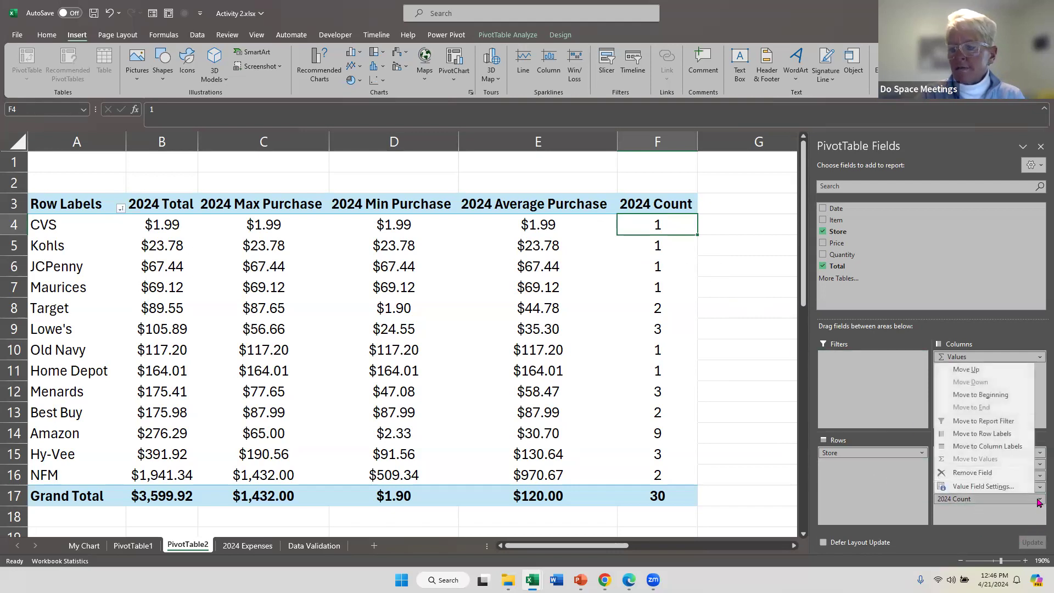
pyautogui.click(986, 474)
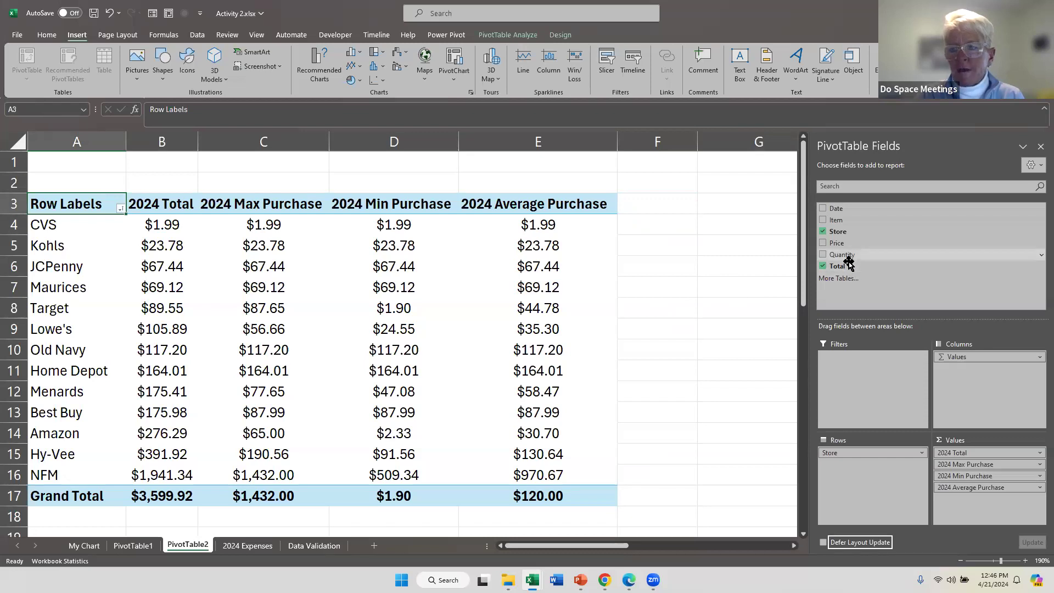
# Add the Total field to the end of the Values area again and choose Count as its summary calculation
pyautogui.moveTo(851, 270); pyautogui.dragTo(1000, 512)
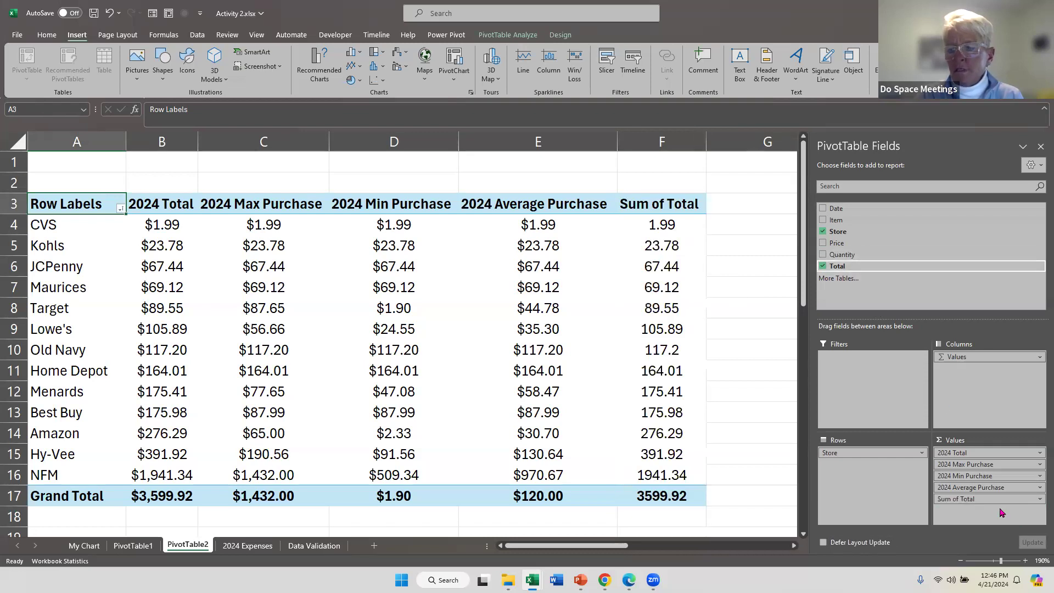
pyautogui.click(1039, 499)
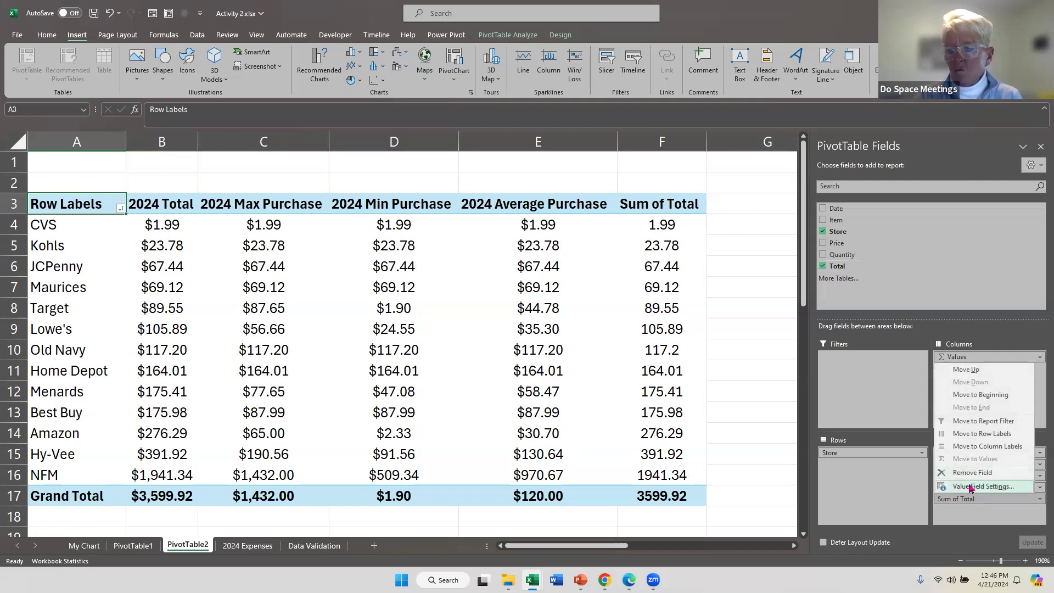
pyautogui.click(969, 486)
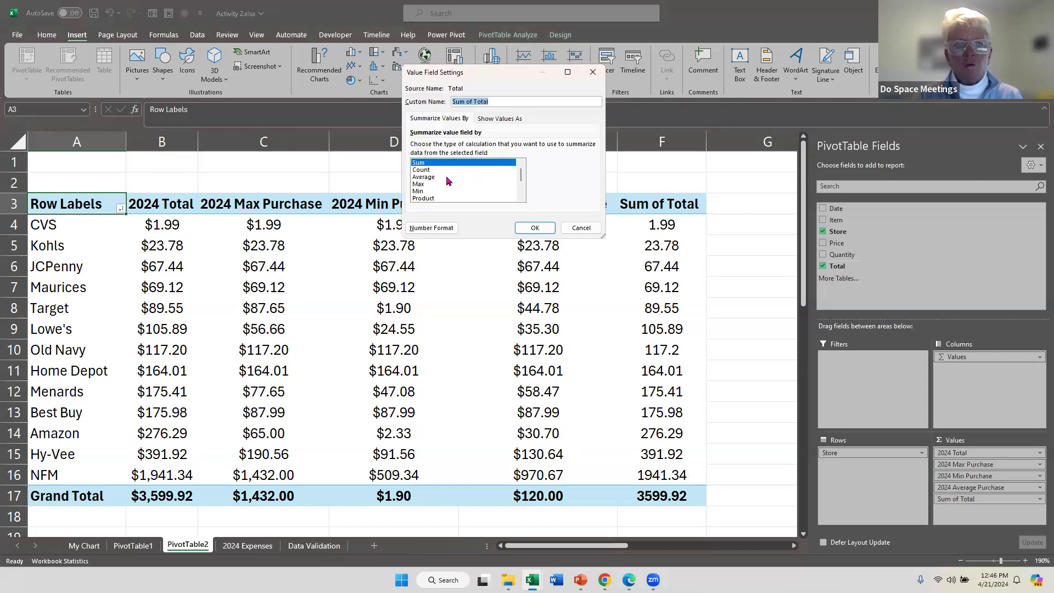
pyautogui.click(432, 170)
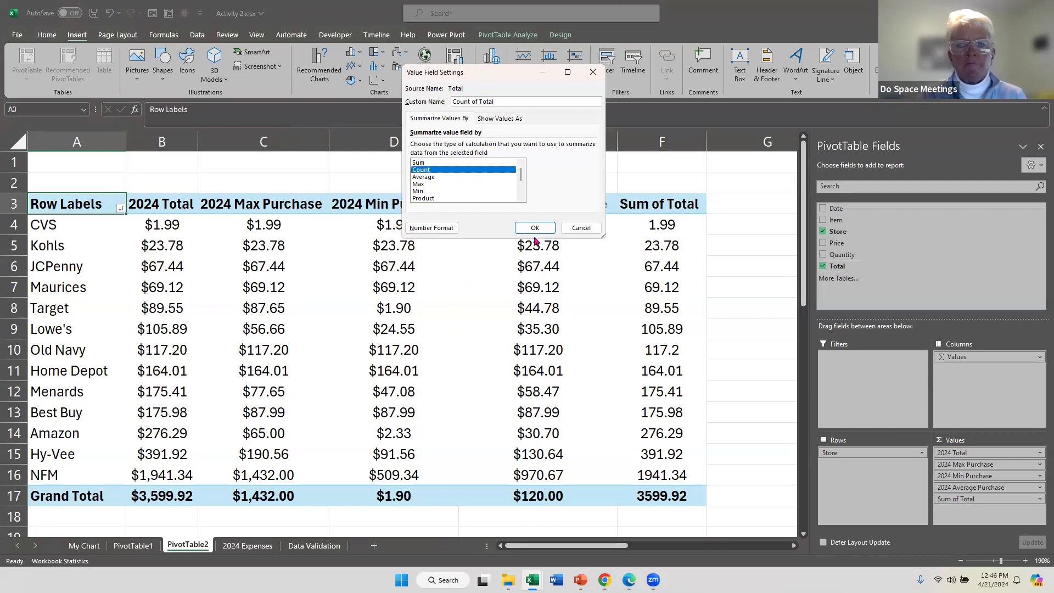
# Name the re-added value field "2024 Count" and apply its field settings
pyautogui.click(519, 104)
pyautogui.press('BackSpace')
pyautogui.press('BackSpace')
pyautogui.press('BackSpace')
pyautogui.press('BackSpace')
pyautogui.press('BackSpace')
pyautogui.press('BackSpace')
pyautogui.press('BackSpace')
pyautogui.press('BackSpace')
pyautogui.press('BackSpace')
pyautogui.press('BackSpace')
pyautogui.press('BackSpace')
pyautogui.press('BackSpace')
pyautogui.press('BackSpace')
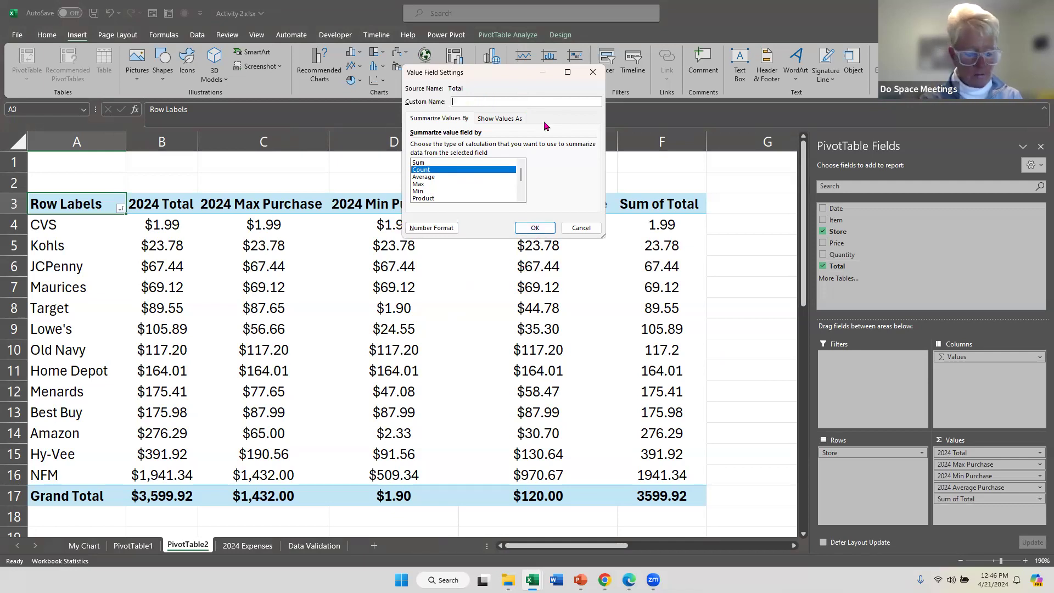
pyautogui.write('2020')
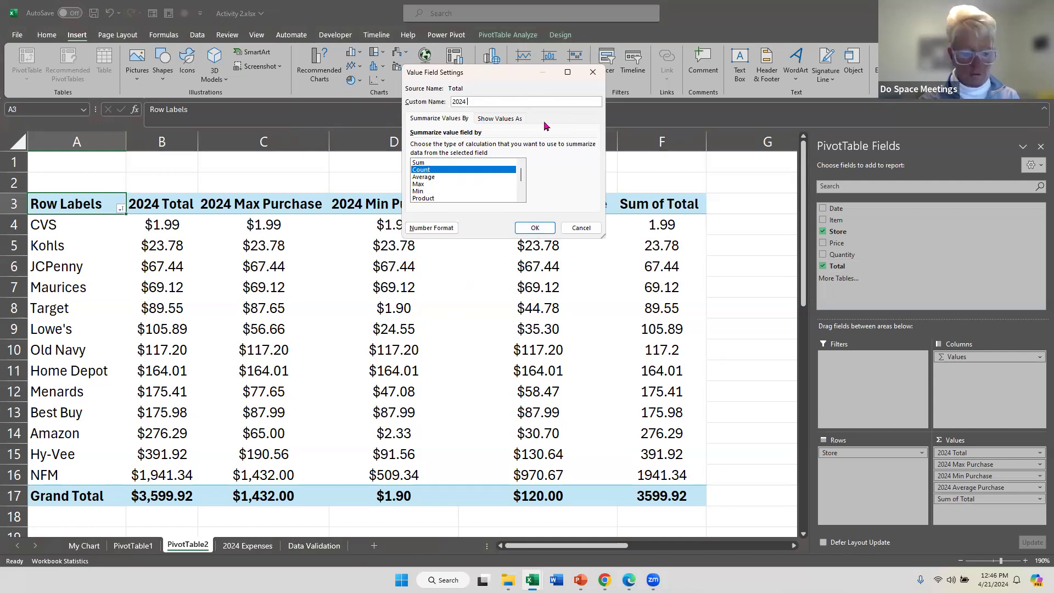
pyautogui.write(' Count')
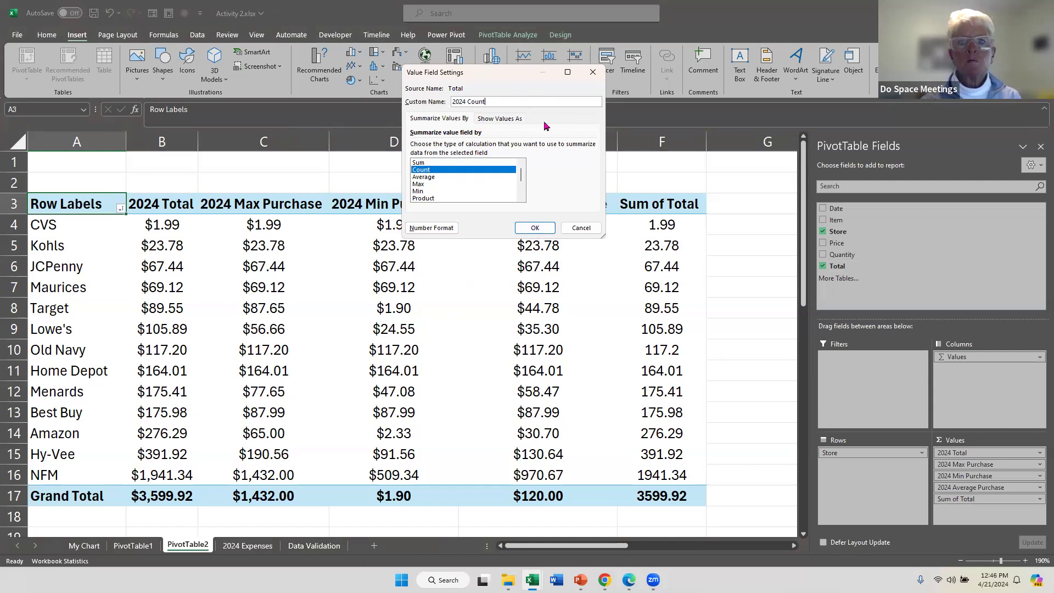
pyautogui.press('Return')
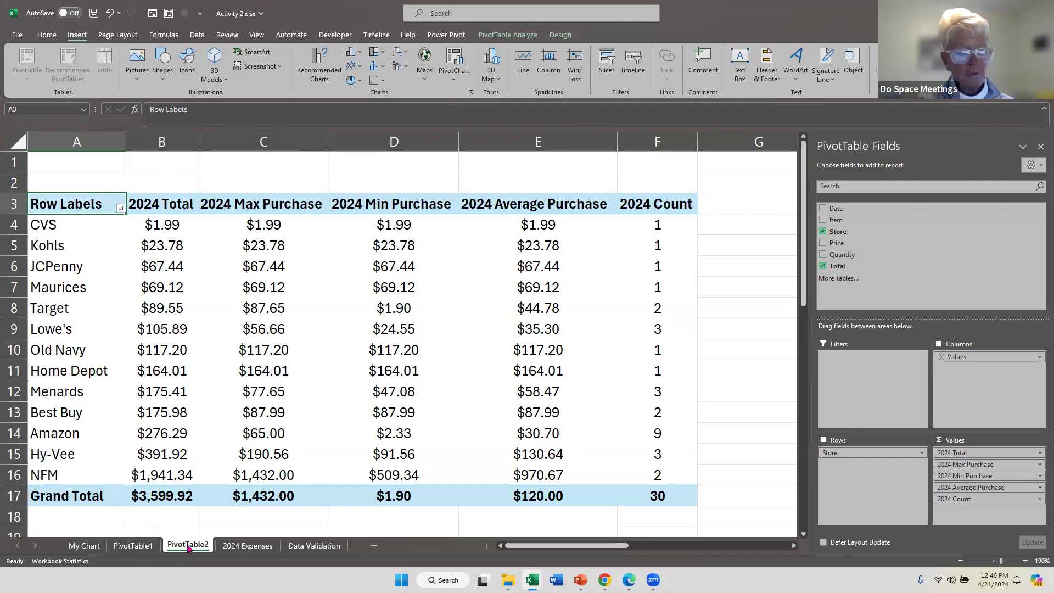
# Group the My Chart, PivotTable1, PivotTable2 and 2024 Expenses sheets one by one, and ungroup them with only Data Validation open
pyautogui.moveTo(188, 548)
pyautogui.mouseDown()
pyautogui.moveTo(268, 549)
pyautogui.moveTo(207, 548)
pyautogui.mouseUp()
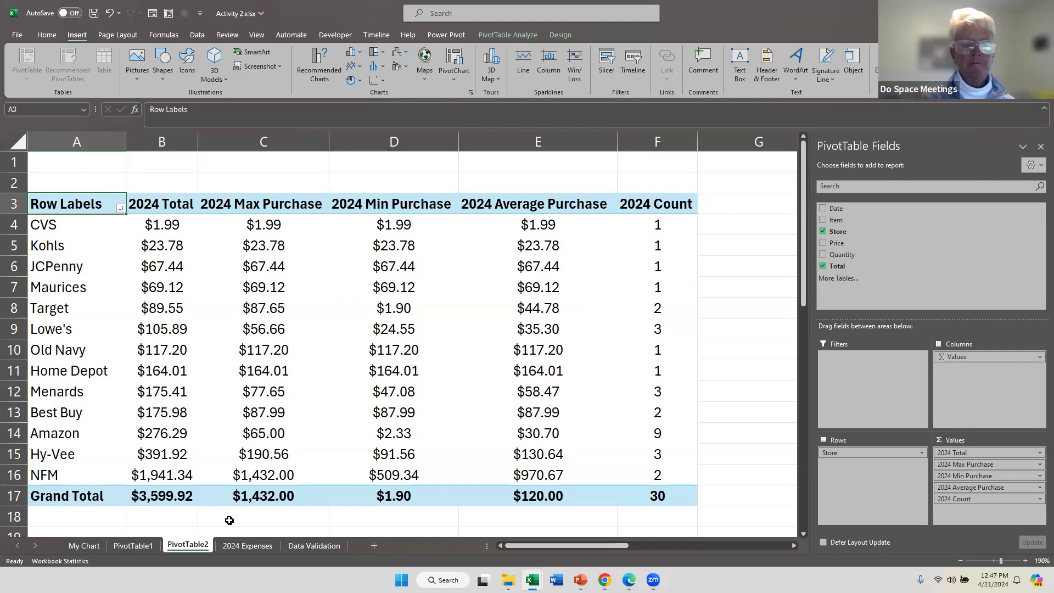
pyautogui.keyDown('ctrl'); pyautogui.click(84, 546); pyautogui.keyUp('ctrl')
pyautogui.keyDown('ctrl'); pyautogui.click(135, 546); pyautogui.keyUp('ctrl')
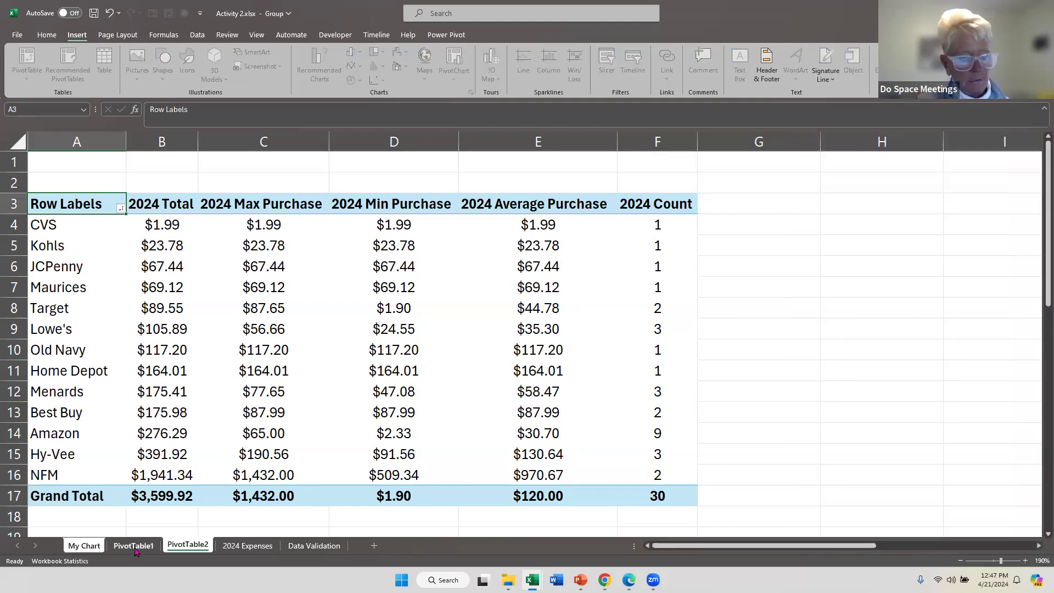
pyautogui.keyDown('ctrl'); pyautogui.click(247, 546); pyautogui.keyUp('ctrl')
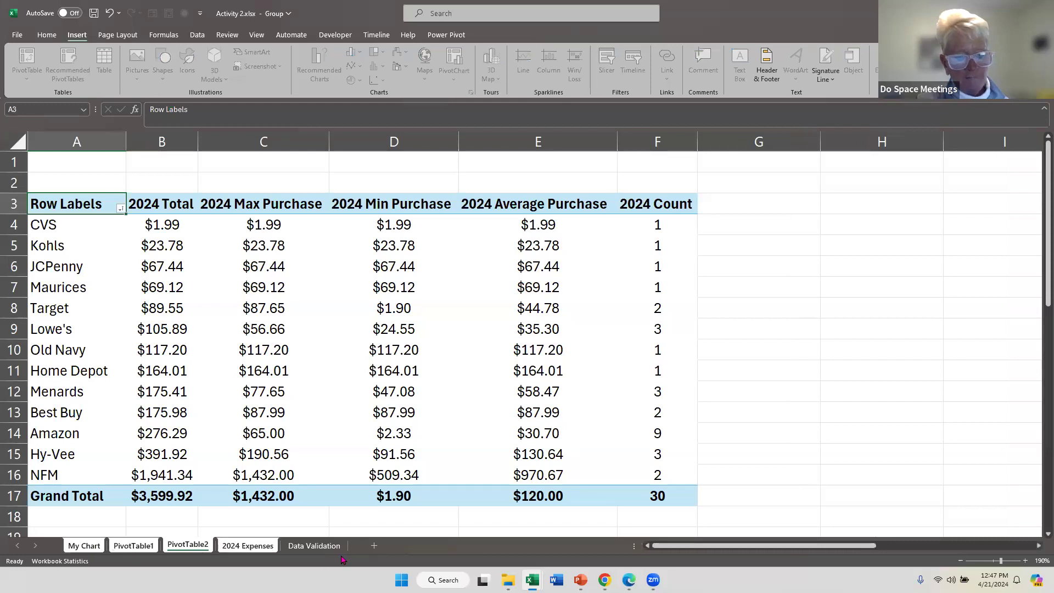
pyautogui.keyDown('ctrl'); pyautogui.click(326, 548); pyautogui.keyUp('ctrl')
pyautogui.moveTo(326, 548); pyautogui.dragTo(364, 549)
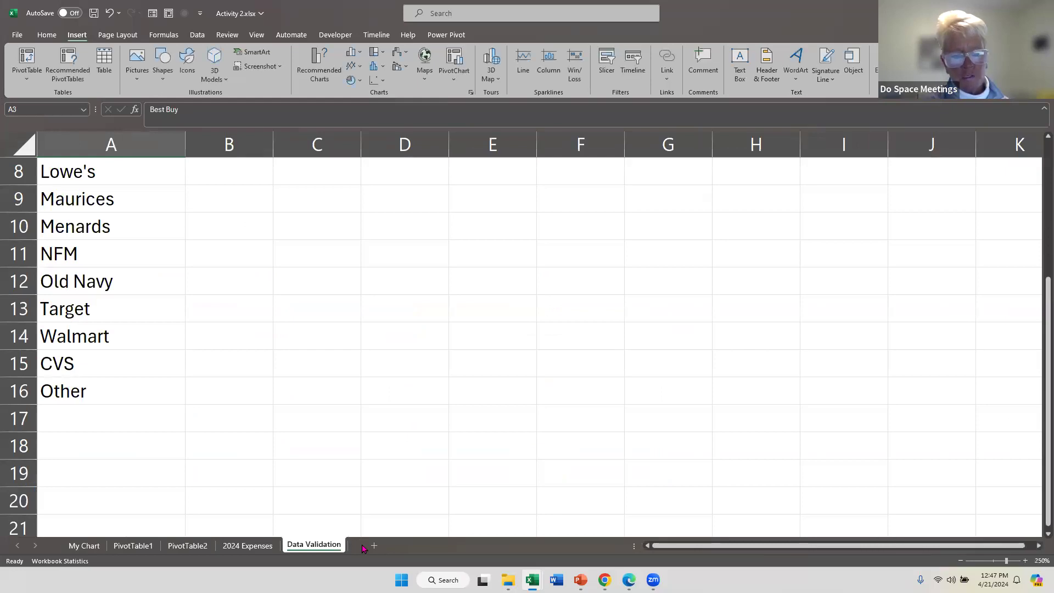
# Group the sheets from PivotTable1 through Data Validation, and ungroup them by opening My Chart
pyautogui.keyDown('ctrl'); pyautogui.click(85, 546); pyautogui.keyUp('ctrl')
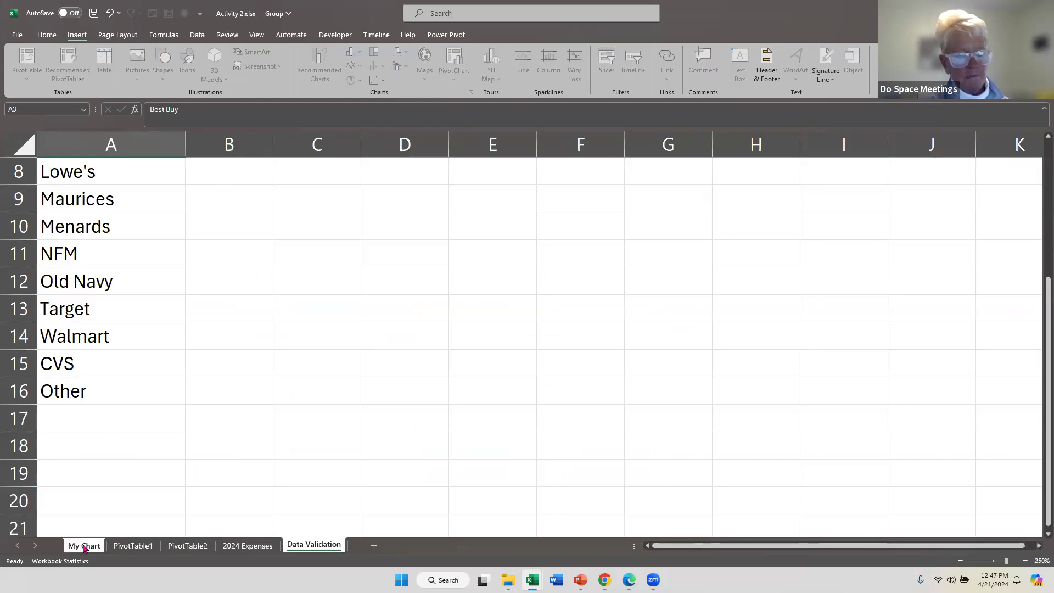
pyautogui.keyDown('shift'); pyautogui.click(119, 544); pyautogui.keyUp('shift')
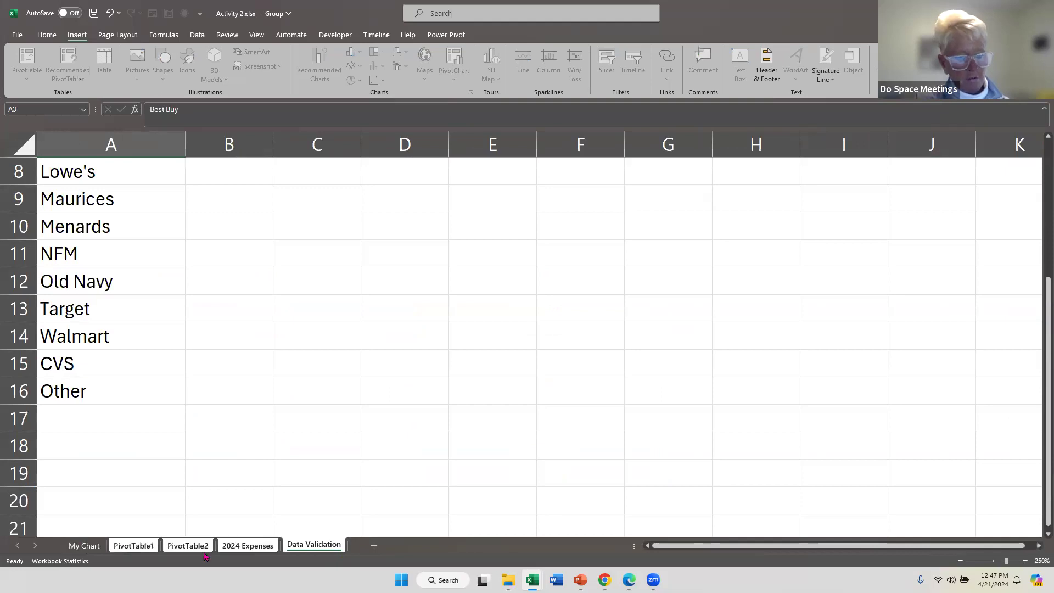
pyautogui.click(84, 544)
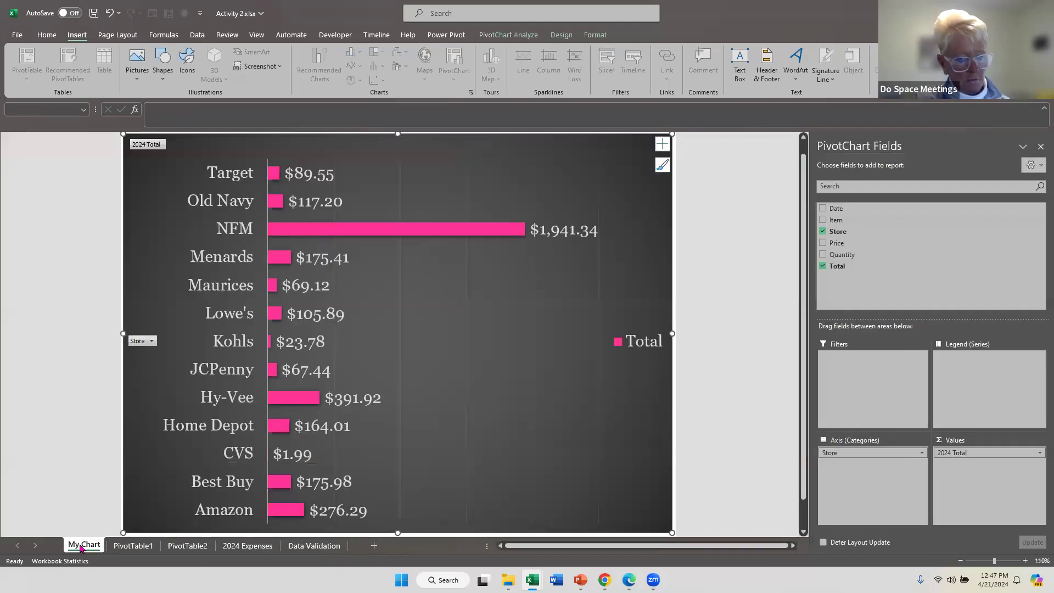
# Group the sheets from My Chart through 2024 Expenses, view PivotTable1 within the group, and ungroup them, returning to My Chart
pyautogui.keyDown('shift'); pyautogui.click(305, 545); pyautogui.keyUp('shift')
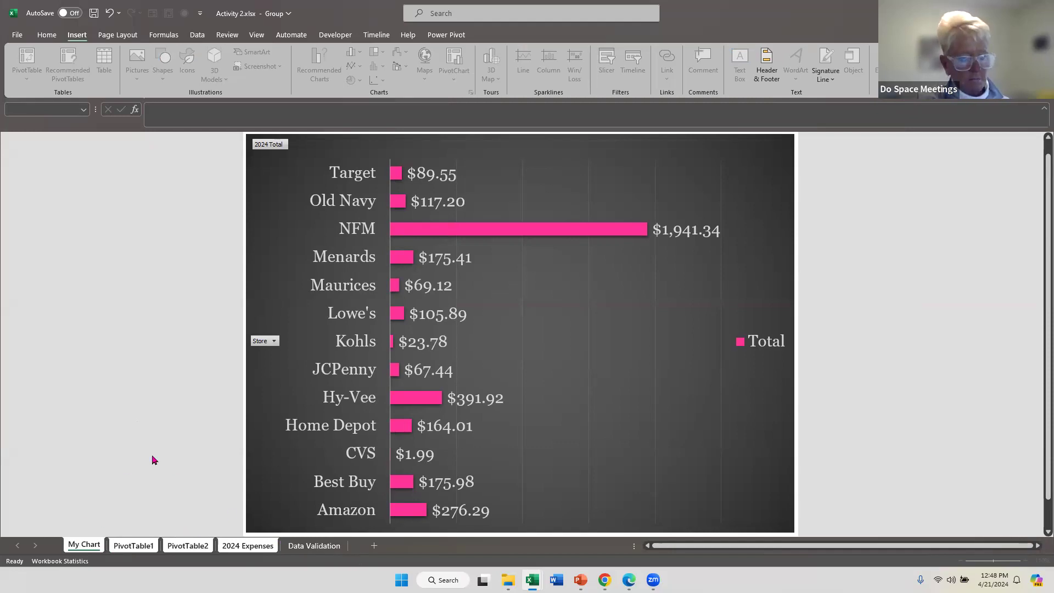
pyautogui.click(150, 543)
pyautogui.click(326, 449)
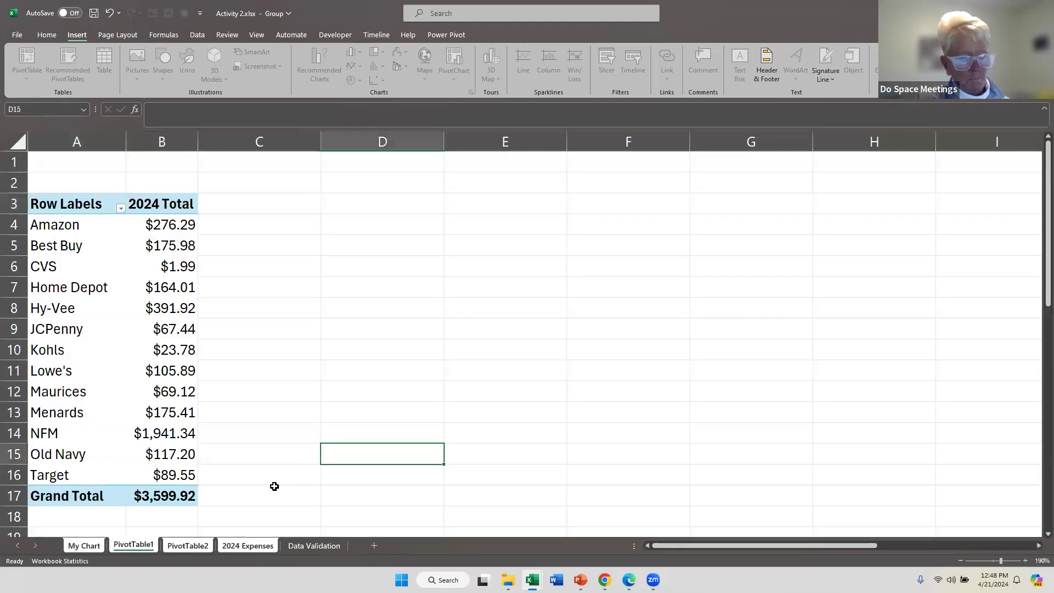
pyautogui.click(293, 549)
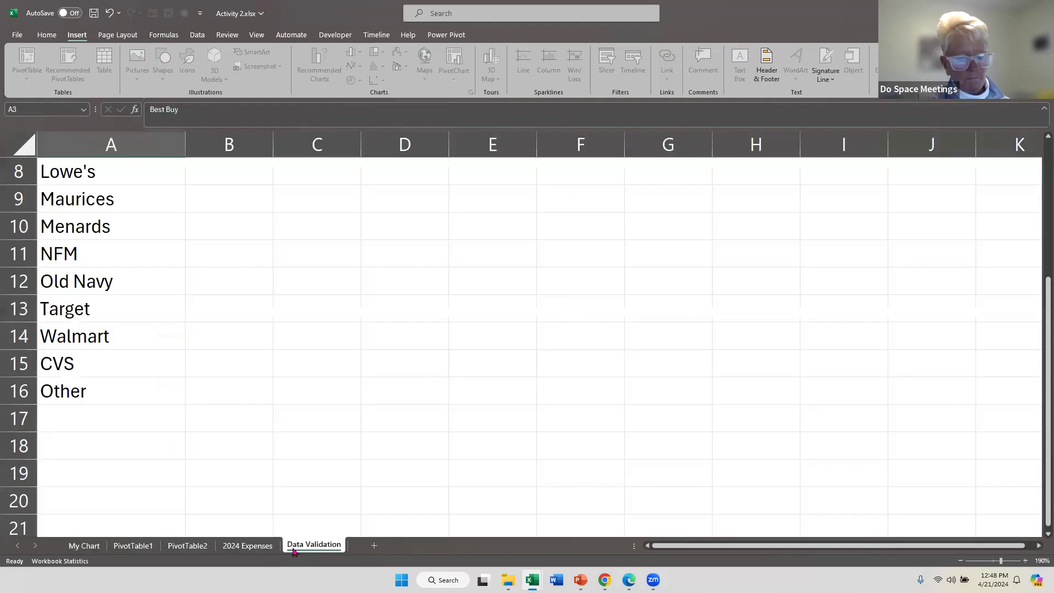
pyautogui.click(79, 544)
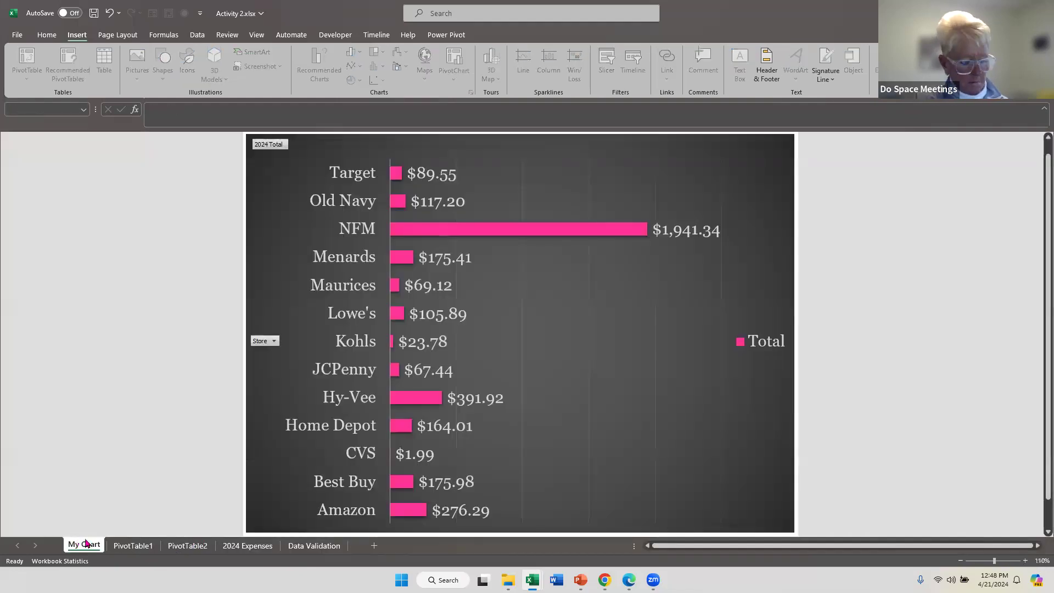
# Add the other four sheets individually to a group with My Chart, and ungroup them, ending on the My Chart sheet alone
pyautogui.keyDown('ctrl'); pyautogui.click(301, 545); pyautogui.keyUp('ctrl')
pyautogui.keyDown('ctrl'); pyautogui.click(262, 544); pyautogui.keyUp('ctrl')
pyautogui.keyDown('ctrl'); pyautogui.click(187, 546); pyautogui.keyUp('ctrl')
pyautogui.keyDown('ctrl'); pyautogui.click(131, 545); pyautogui.keyUp('ctrl')
pyautogui.keyDown('ctrl'); pyautogui.click(310, 546); pyautogui.keyUp('ctrl')
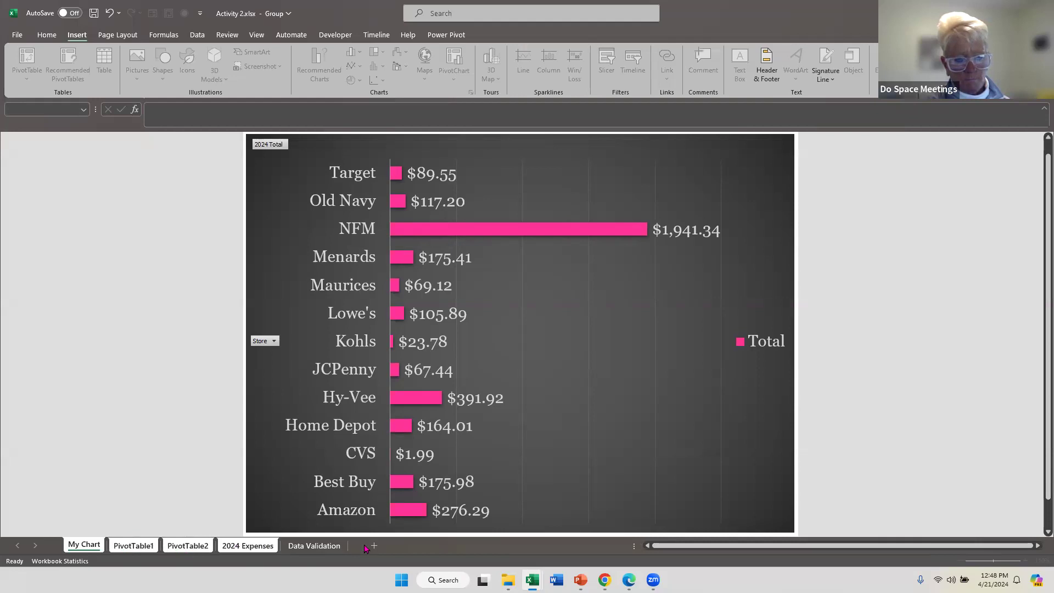
pyautogui.keyDown('ctrl'); pyautogui.click(293, 551); pyautogui.keyUp('ctrl')
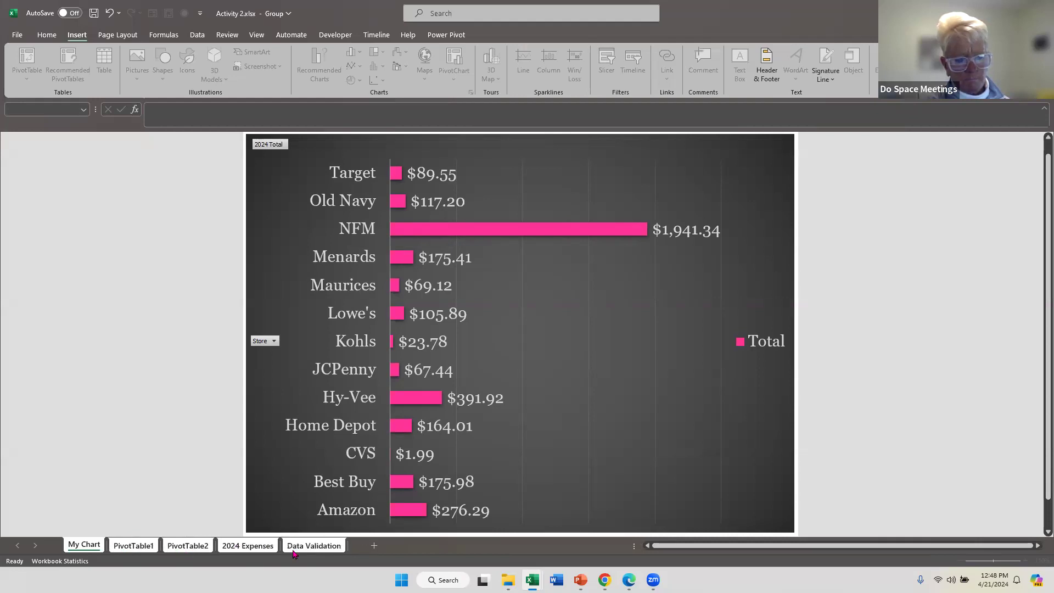
pyautogui.click(342, 549)
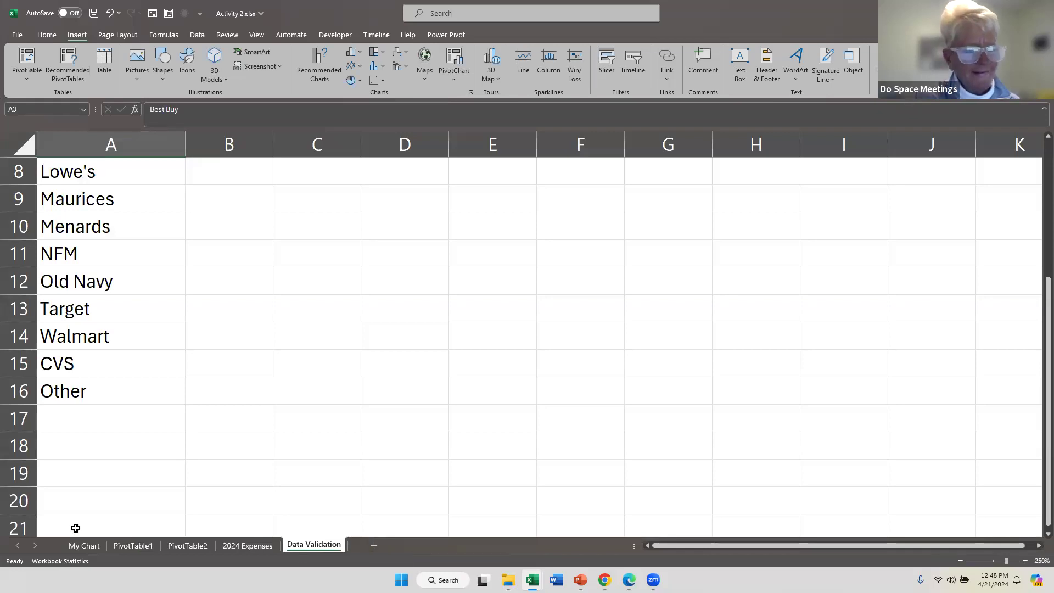
pyautogui.click(98, 547)
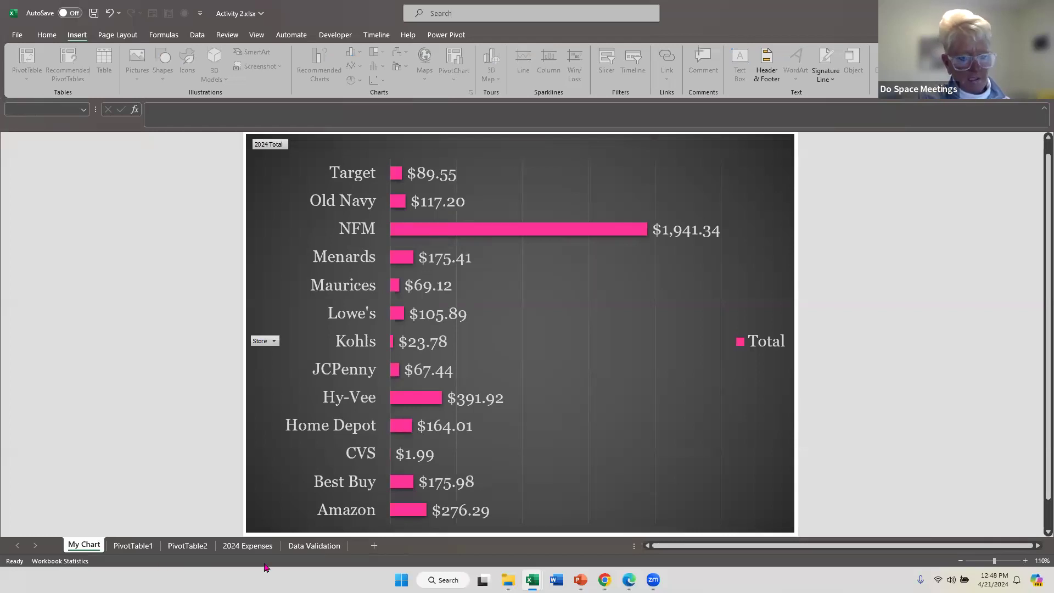
# Group My Chart with PivotTable1, switch between the two sheets within the group, and ungroup them by opening PivotTable2
pyautogui.keyDown('ctrl'); pyautogui.click(133, 545); pyautogui.keyUp('ctrl')
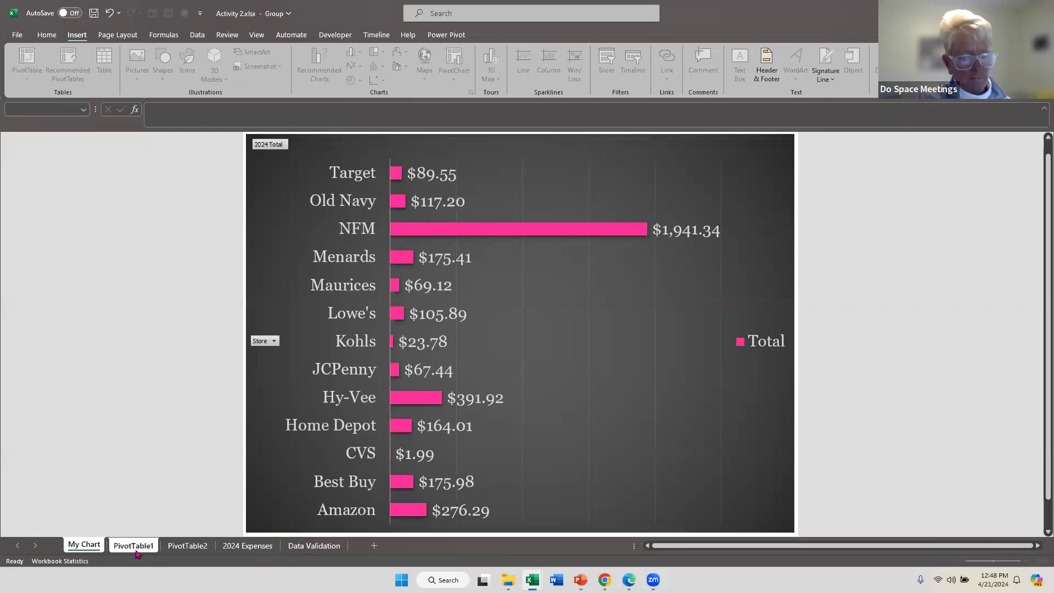
pyautogui.click(135, 544)
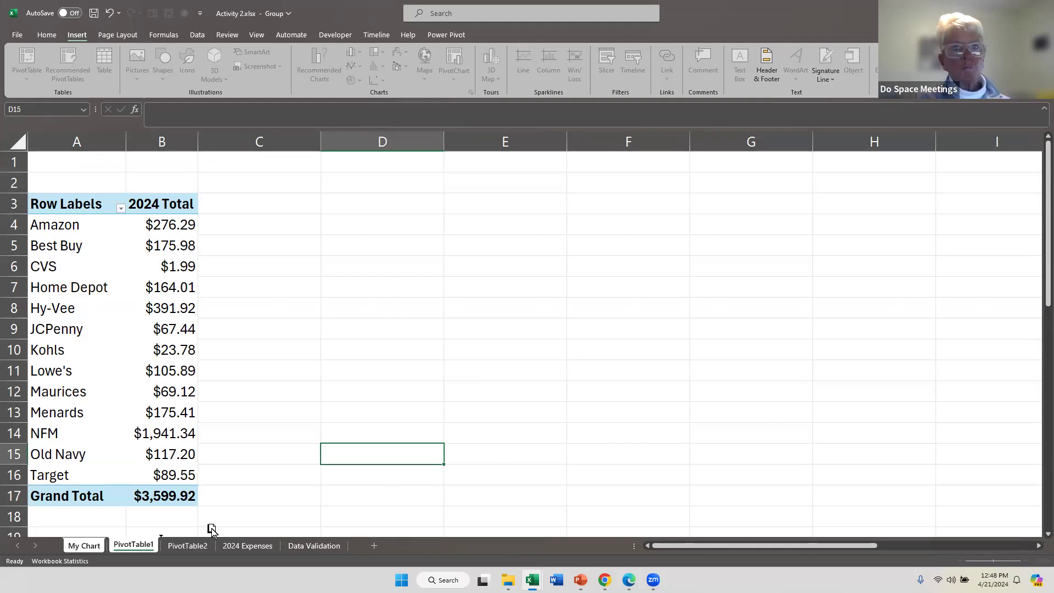
pyautogui.moveTo(211, 528)
pyautogui.mouseDown()
pyautogui.moveTo(97, 543)
pyautogui.moveTo(131, 550)
pyautogui.mouseUp()
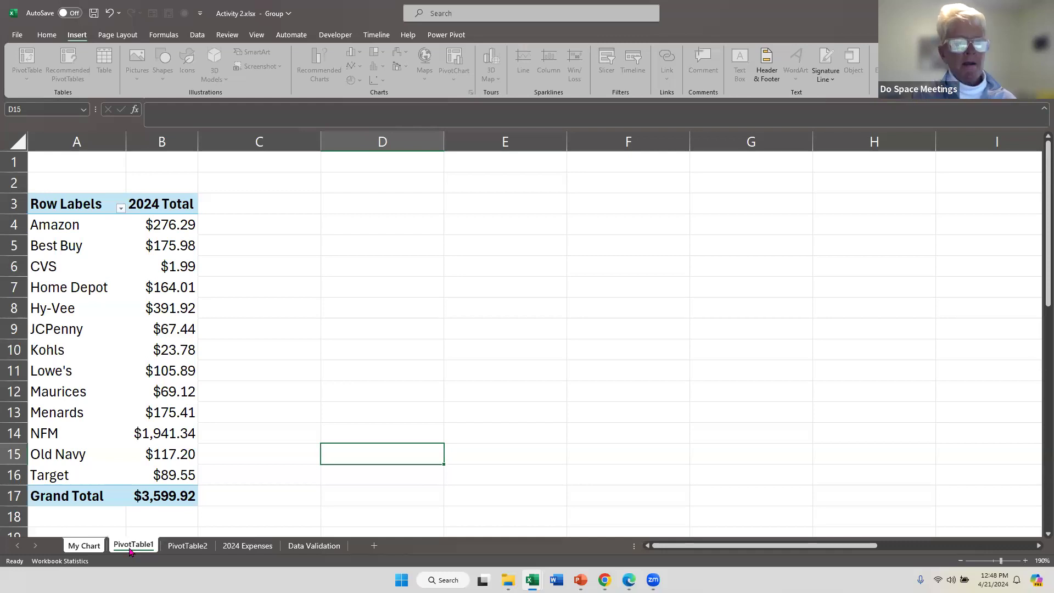
pyautogui.click(281, 451)
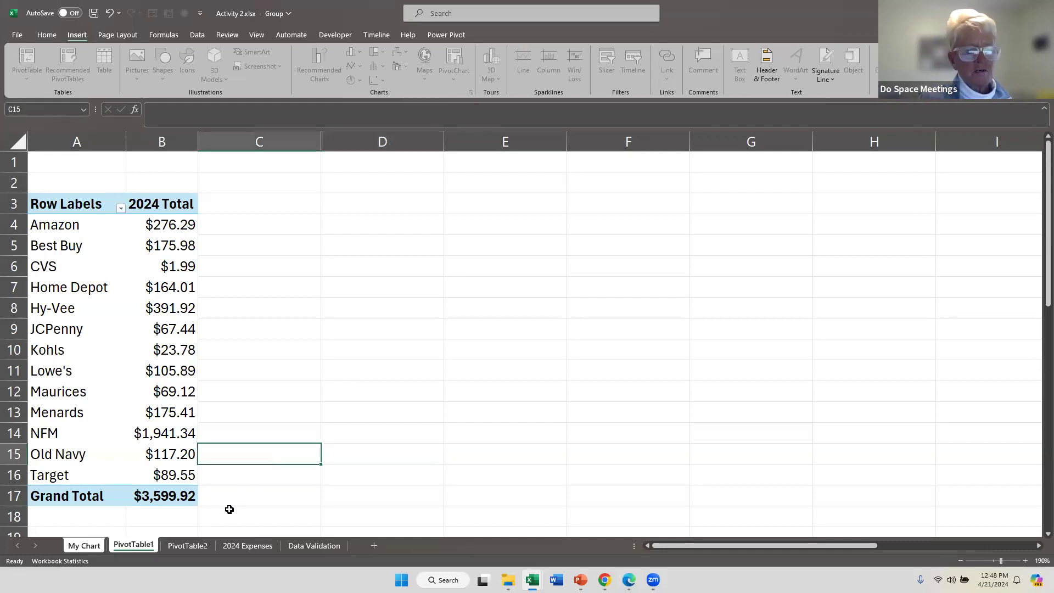
pyautogui.click(87, 548)
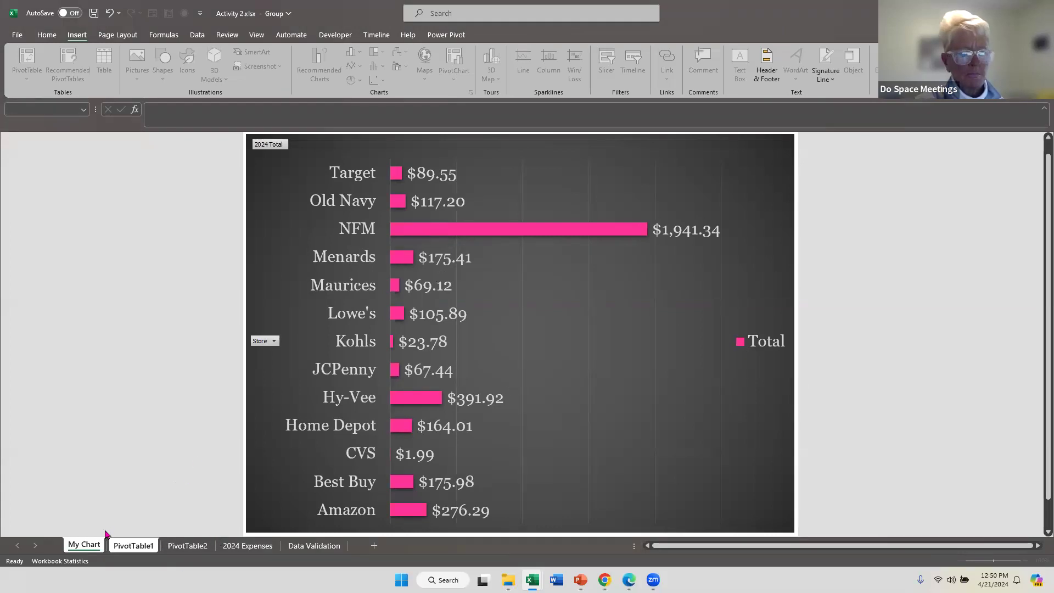
pyautogui.click(134, 547)
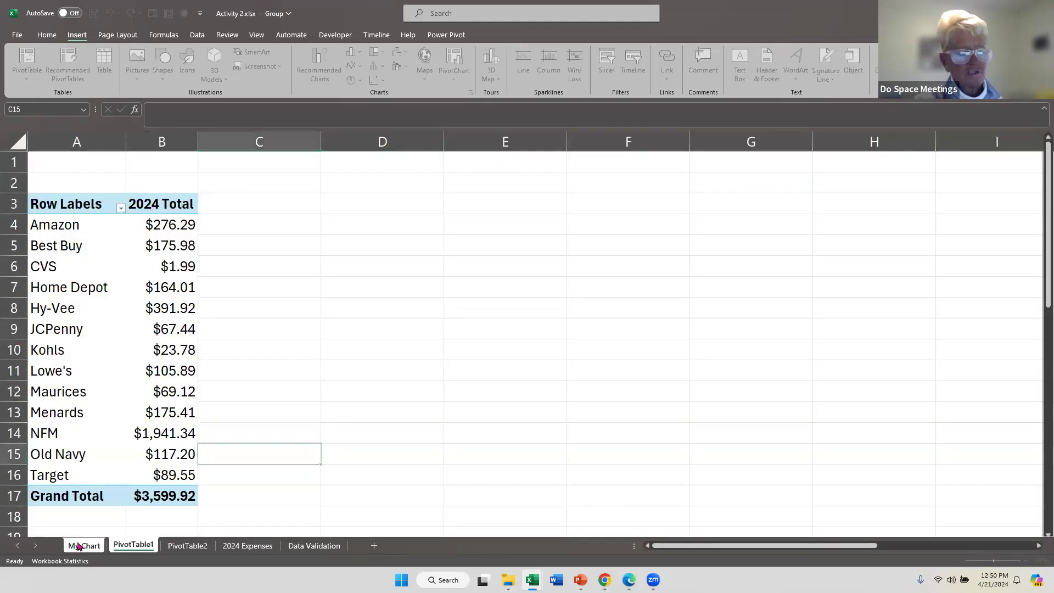
pyautogui.click(79, 545)
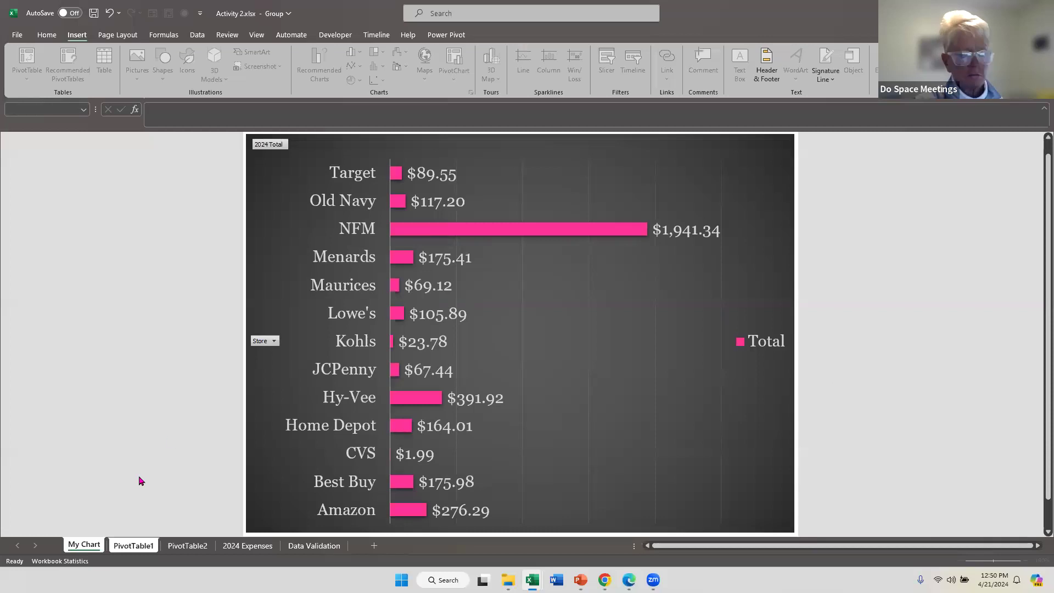
pyautogui.click(188, 545)
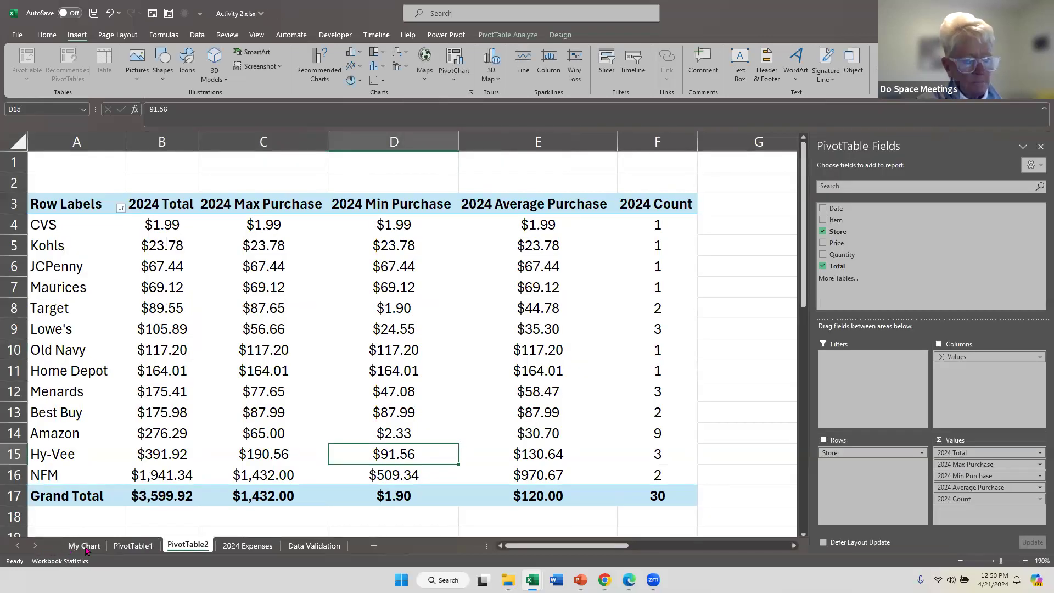
# Delete the Total legend from the PivotChart on the My Chart sheet
pyautogui.click(85, 545)
pyautogui.click(717, 344)
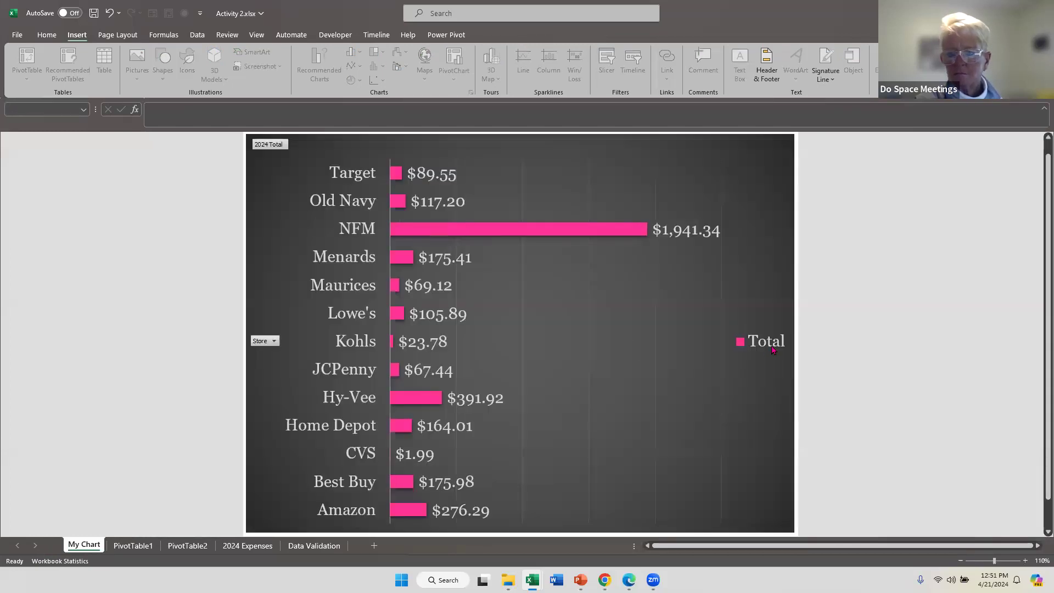
pyautogui.click(772, 348)
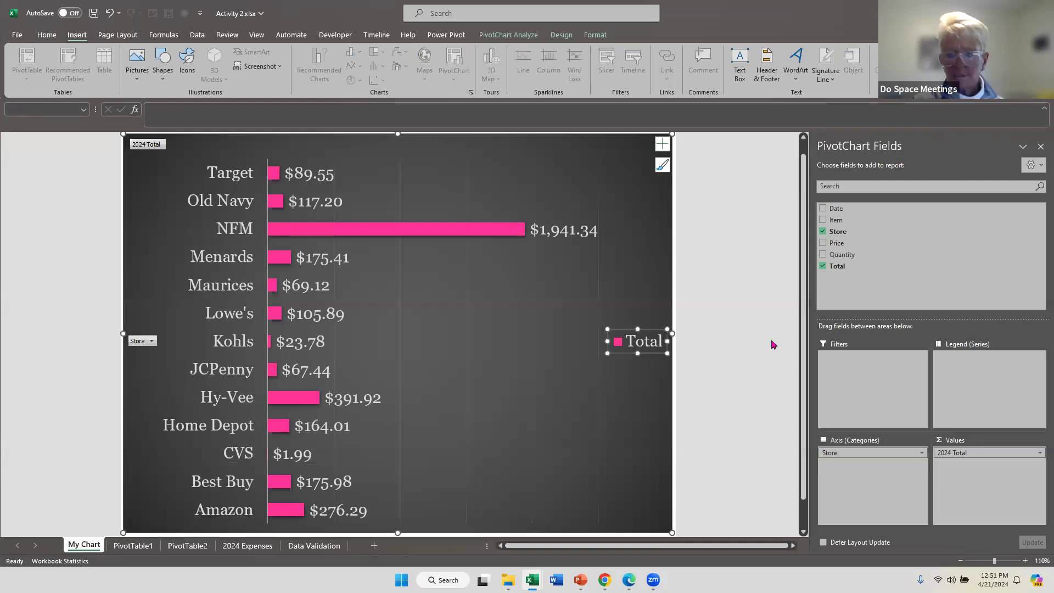
pyautogui.press('Delete')
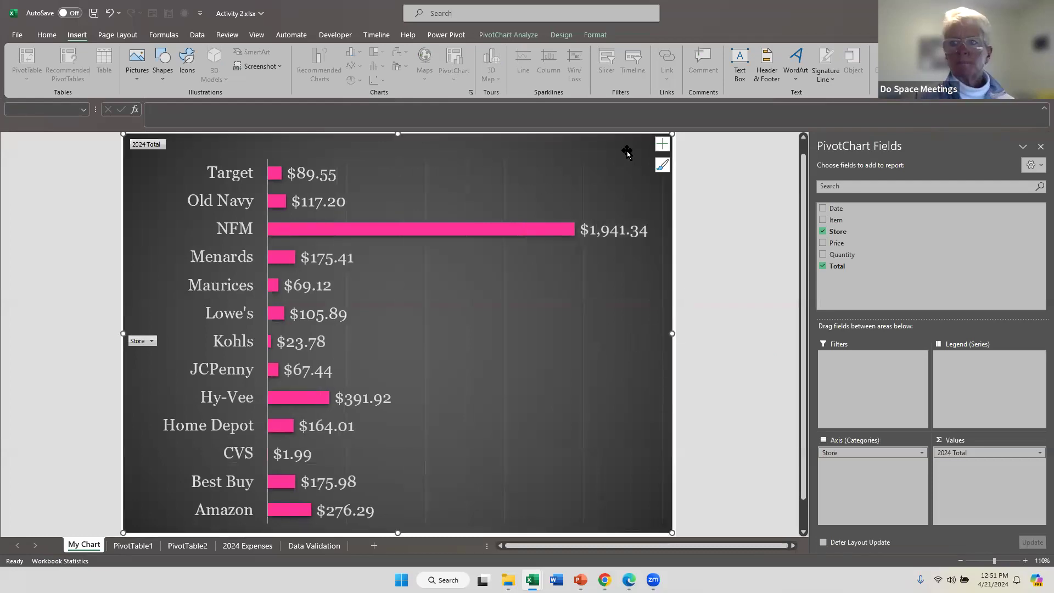
# On the PivotTable1 sheet, select blank cell E5 outside the PivotTable, and return to the Home Depot cell inside it
pyautogui.click(133, 550)
pyautogui.click(122, 280)
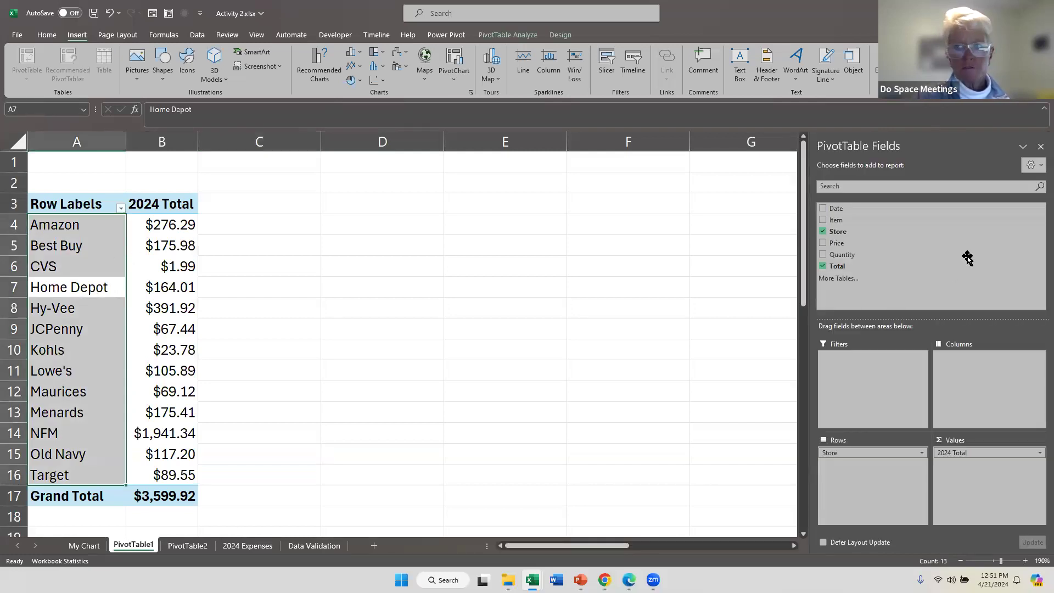
pyautogui.click(483, 242)
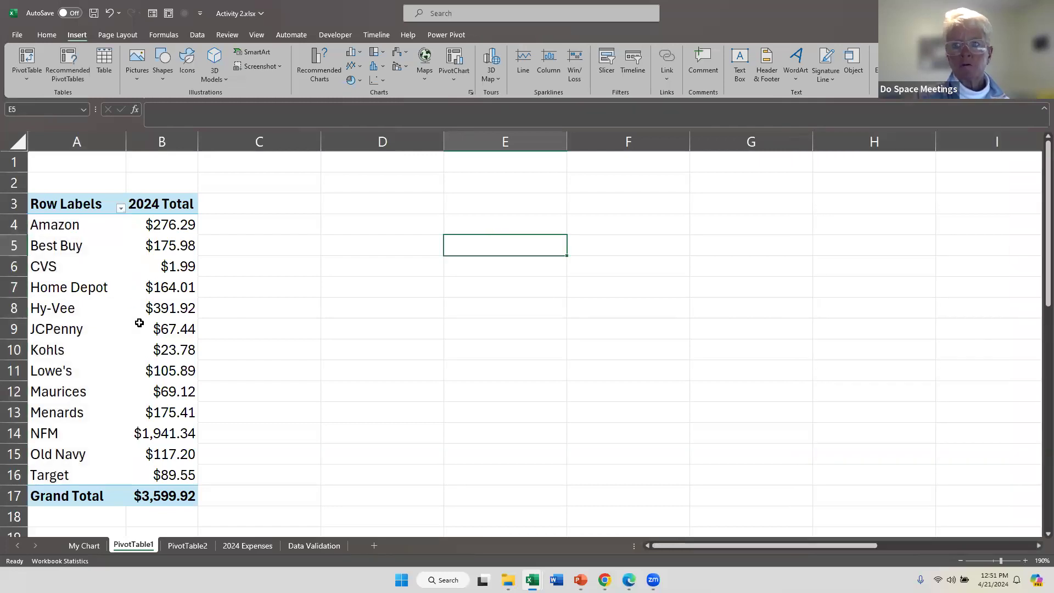
pyautogui.click(53, 288)
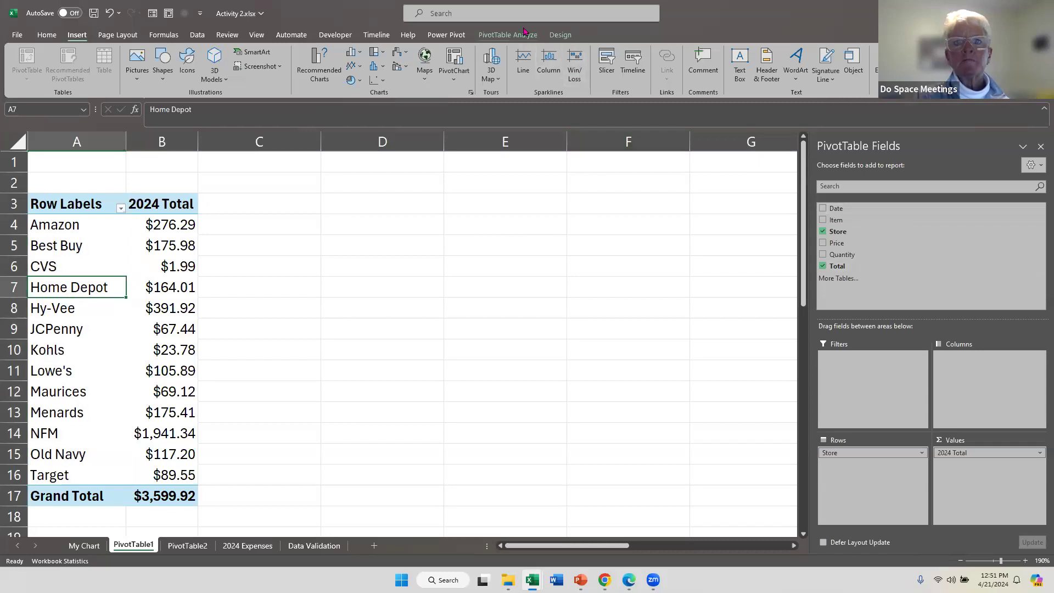
# Hide the field list of the PivotTable on PivotTable1 and show it again
pyautogui.click(508, 34)
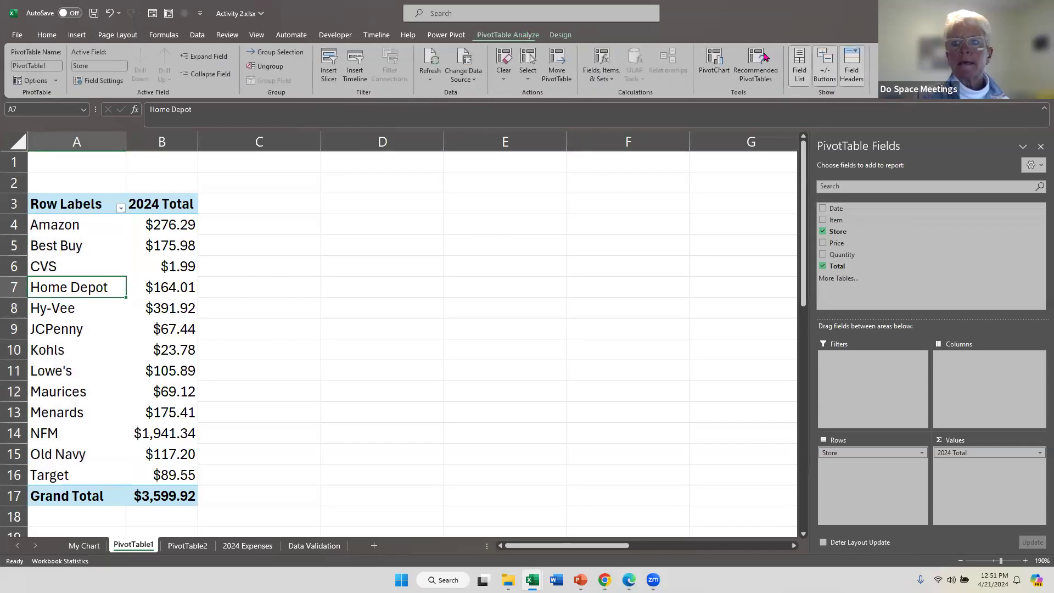
pyautogui.click(797, 75)
pyautogui.click(797, 75)
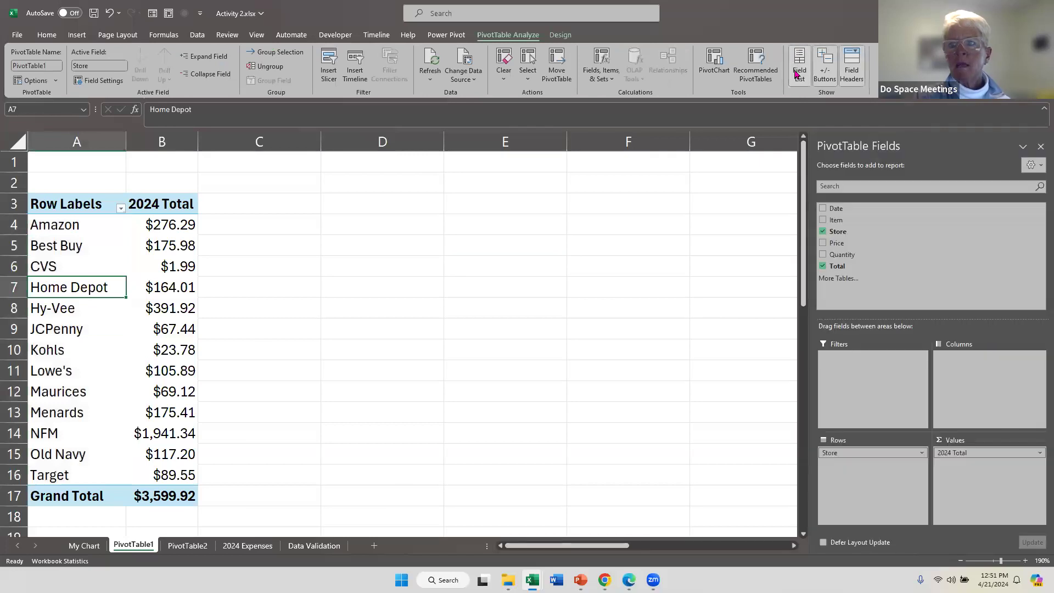
pyautogui.click(797, 74)
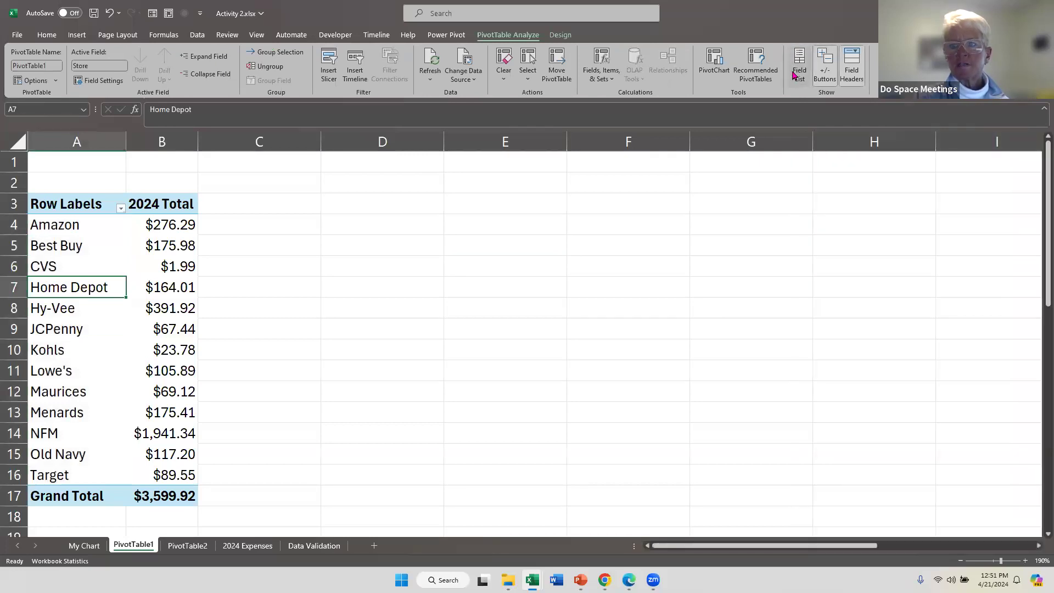
pyautogui.click(795, 75)
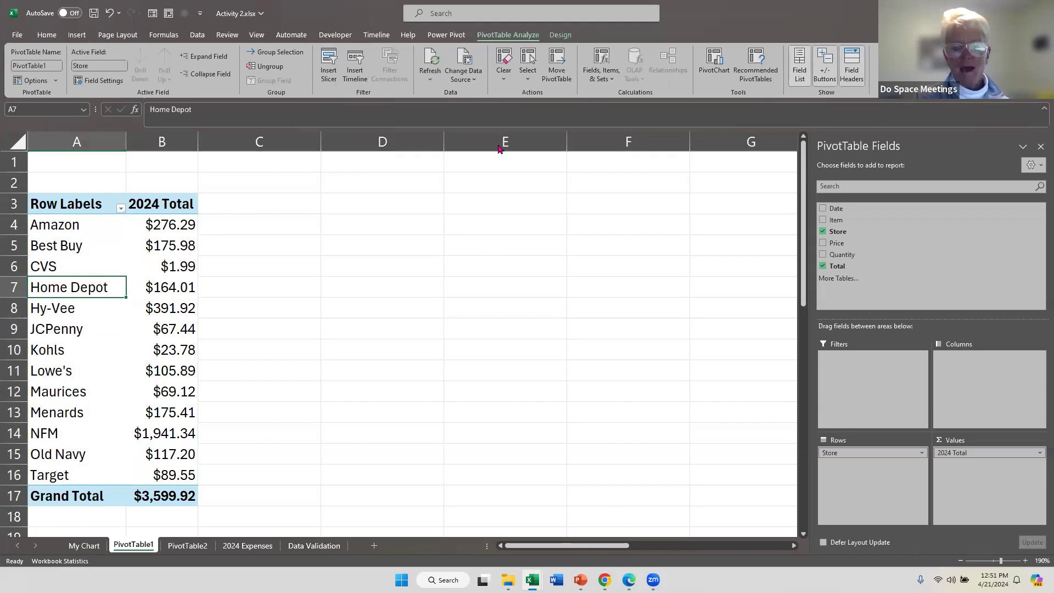
# Switch to the running PowerPoint slide show
pyautogui.hotkey('alt', 'Tab')
pyautogui.moveTo(580, 580)
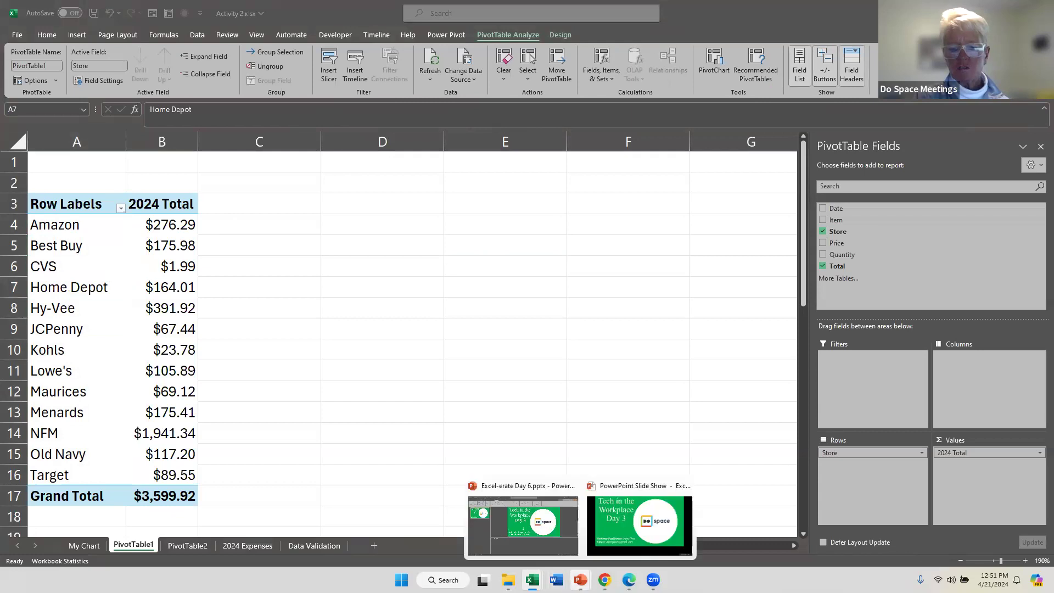
pyautogui.click(640, 522)
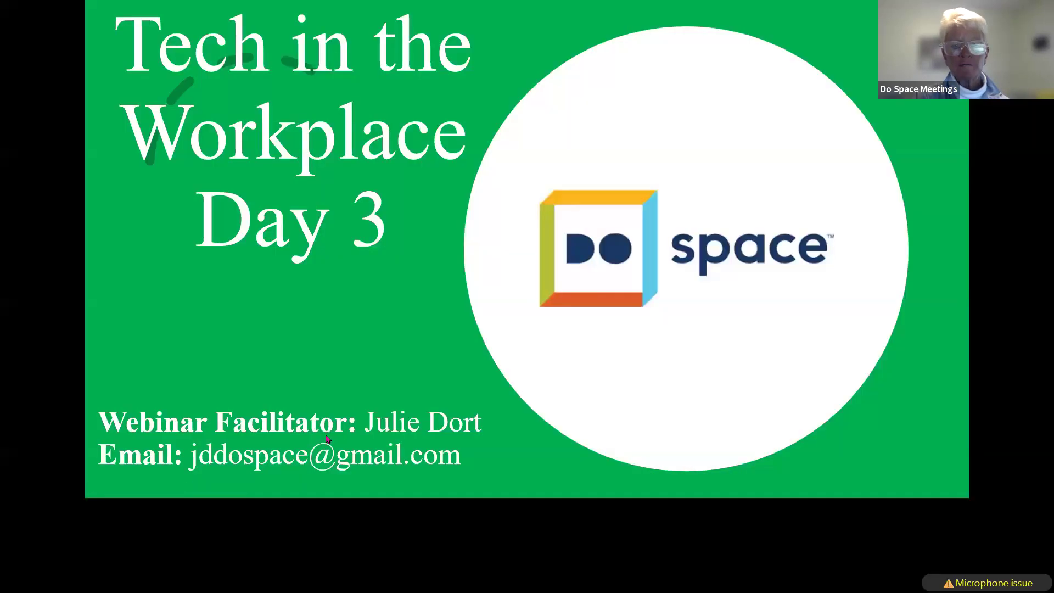